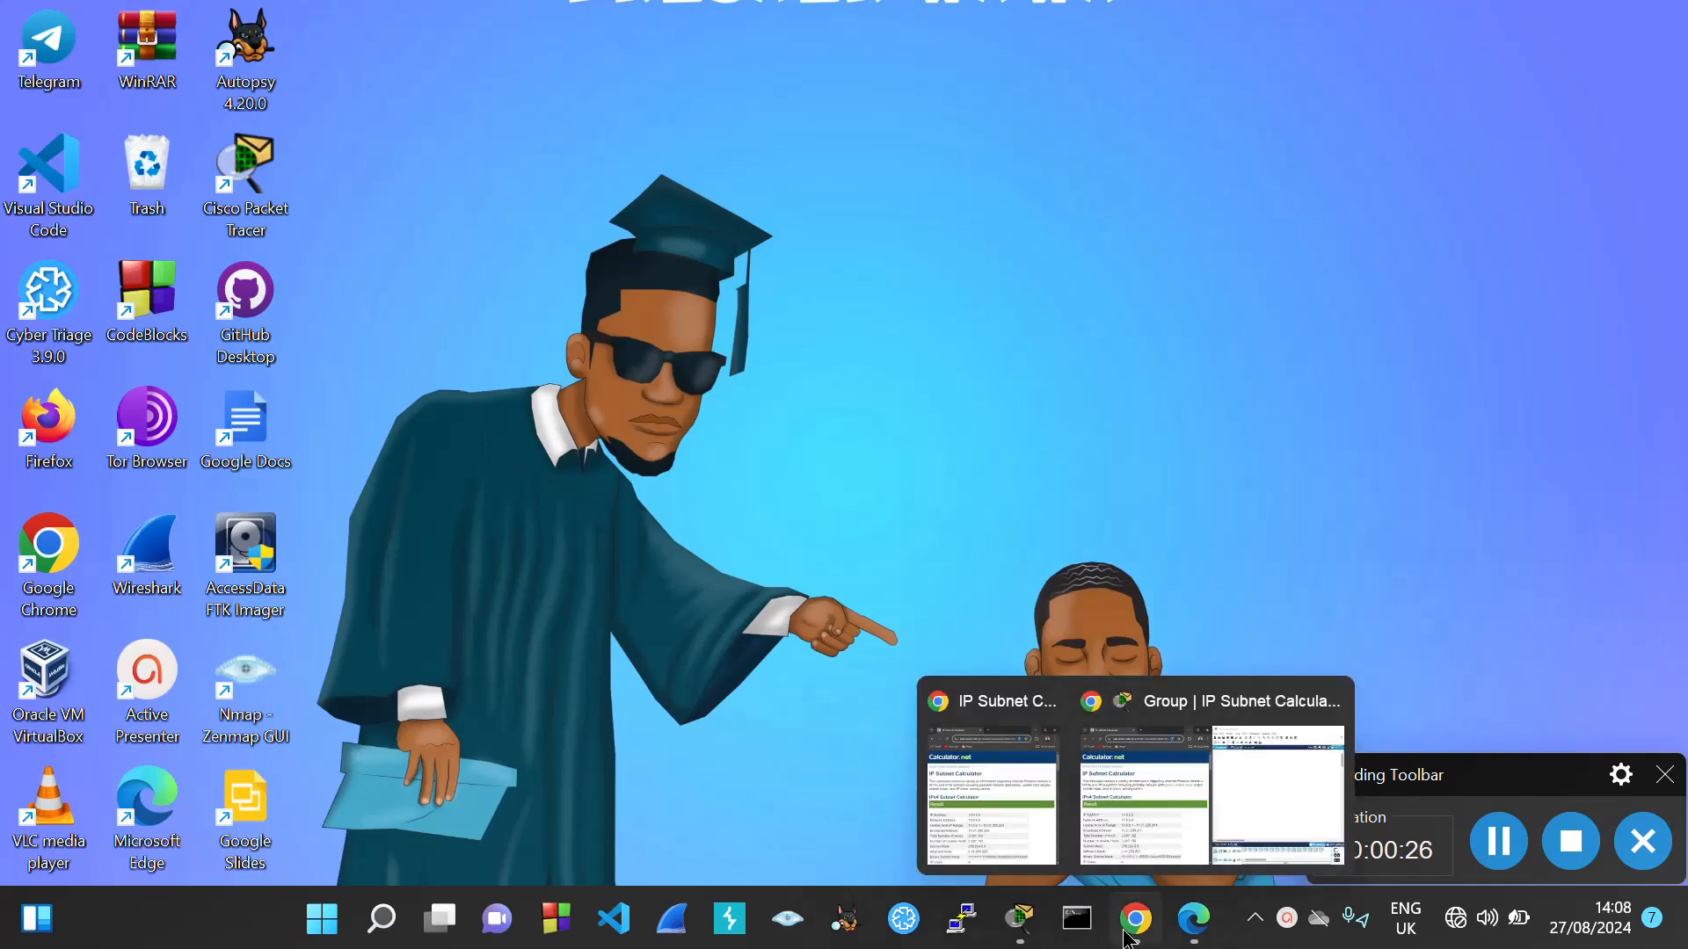
Restore the empty Packet Tracer workspace and minimize the subnet calculator browser window
{"action": "mouse_move", "coordinate": [1196, 928]}
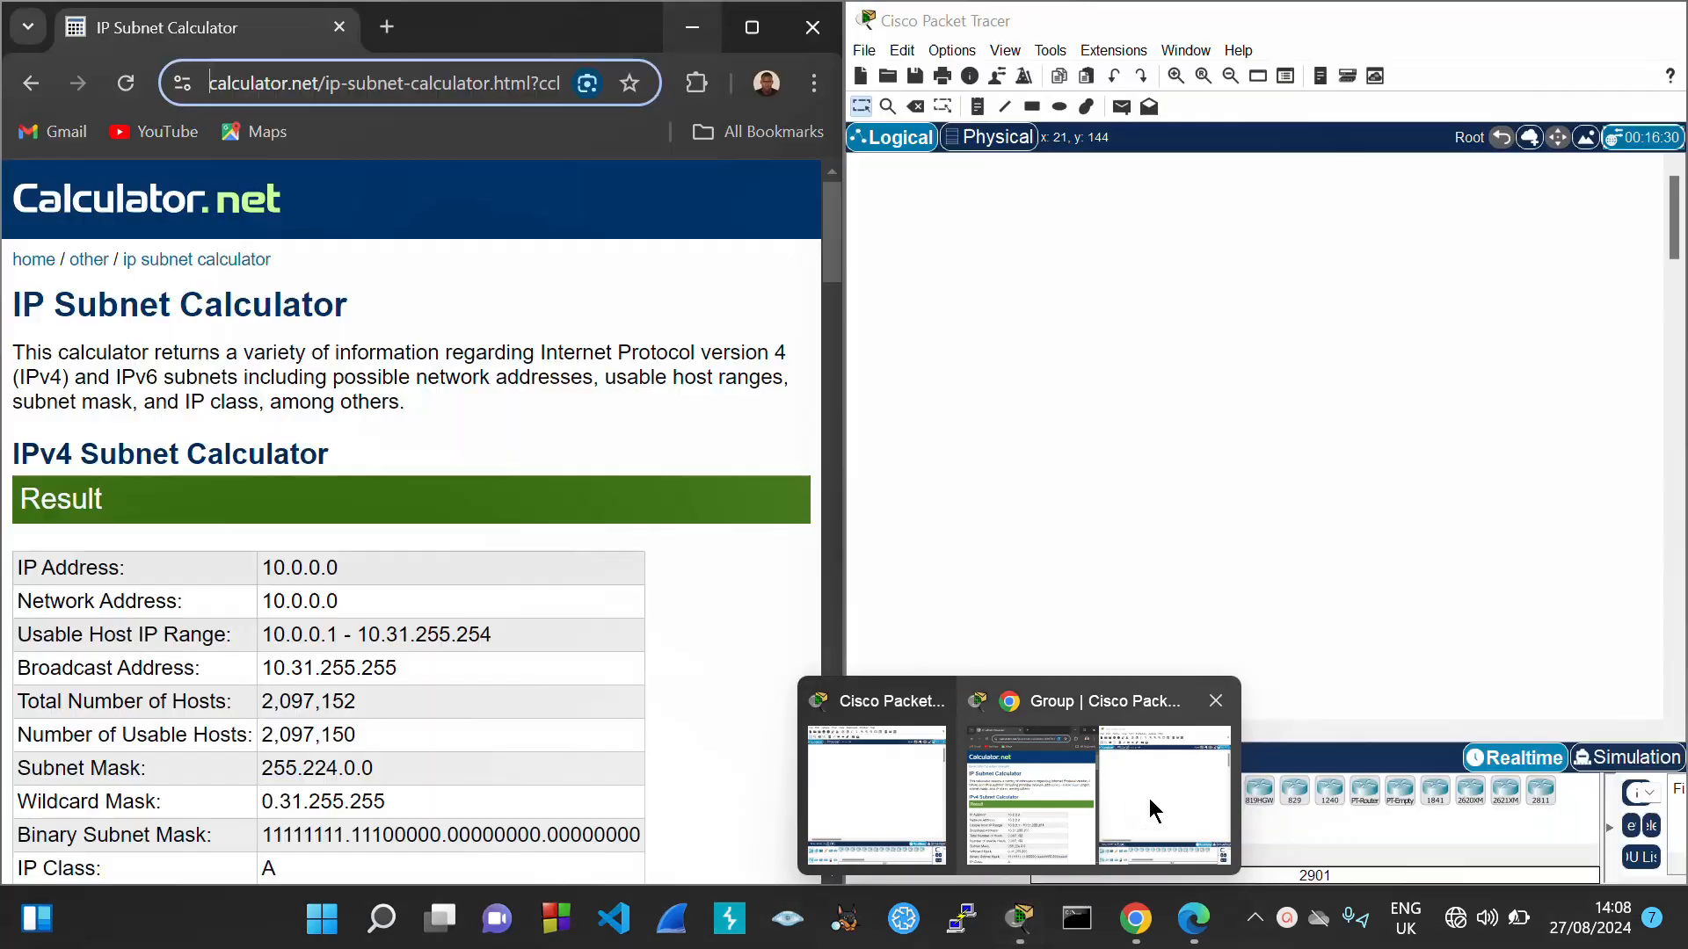
{"action": "left_click", "coordinate": [1148, 798]}
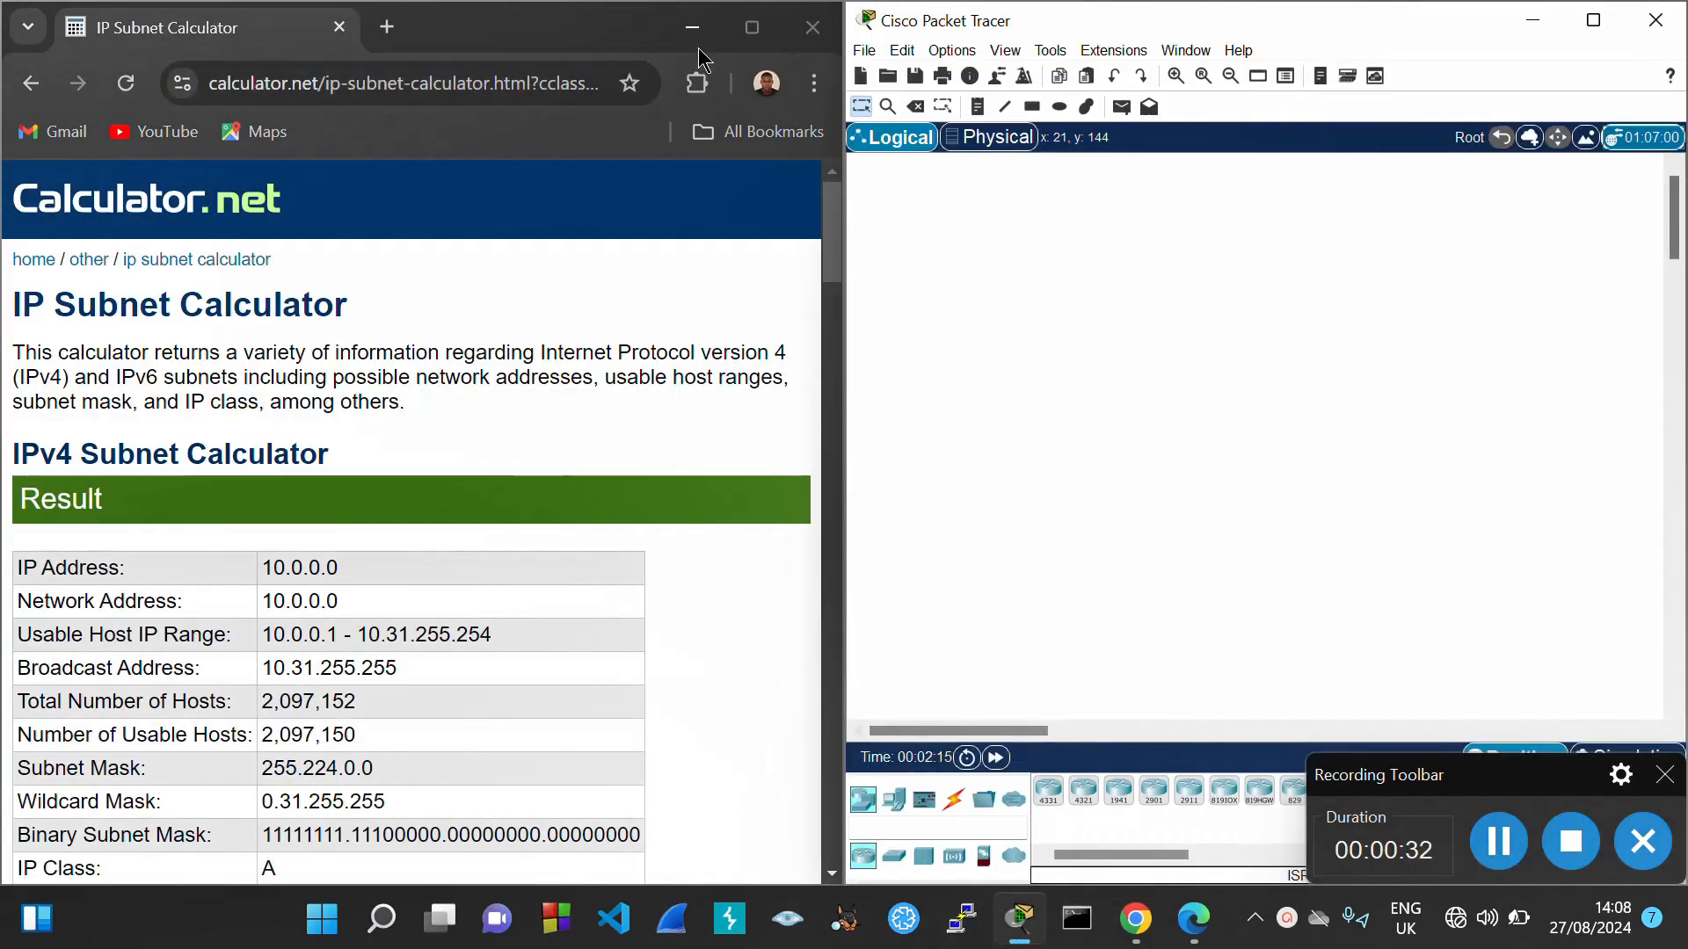
{"action": "left_click", "coordinate": [695, 35]}
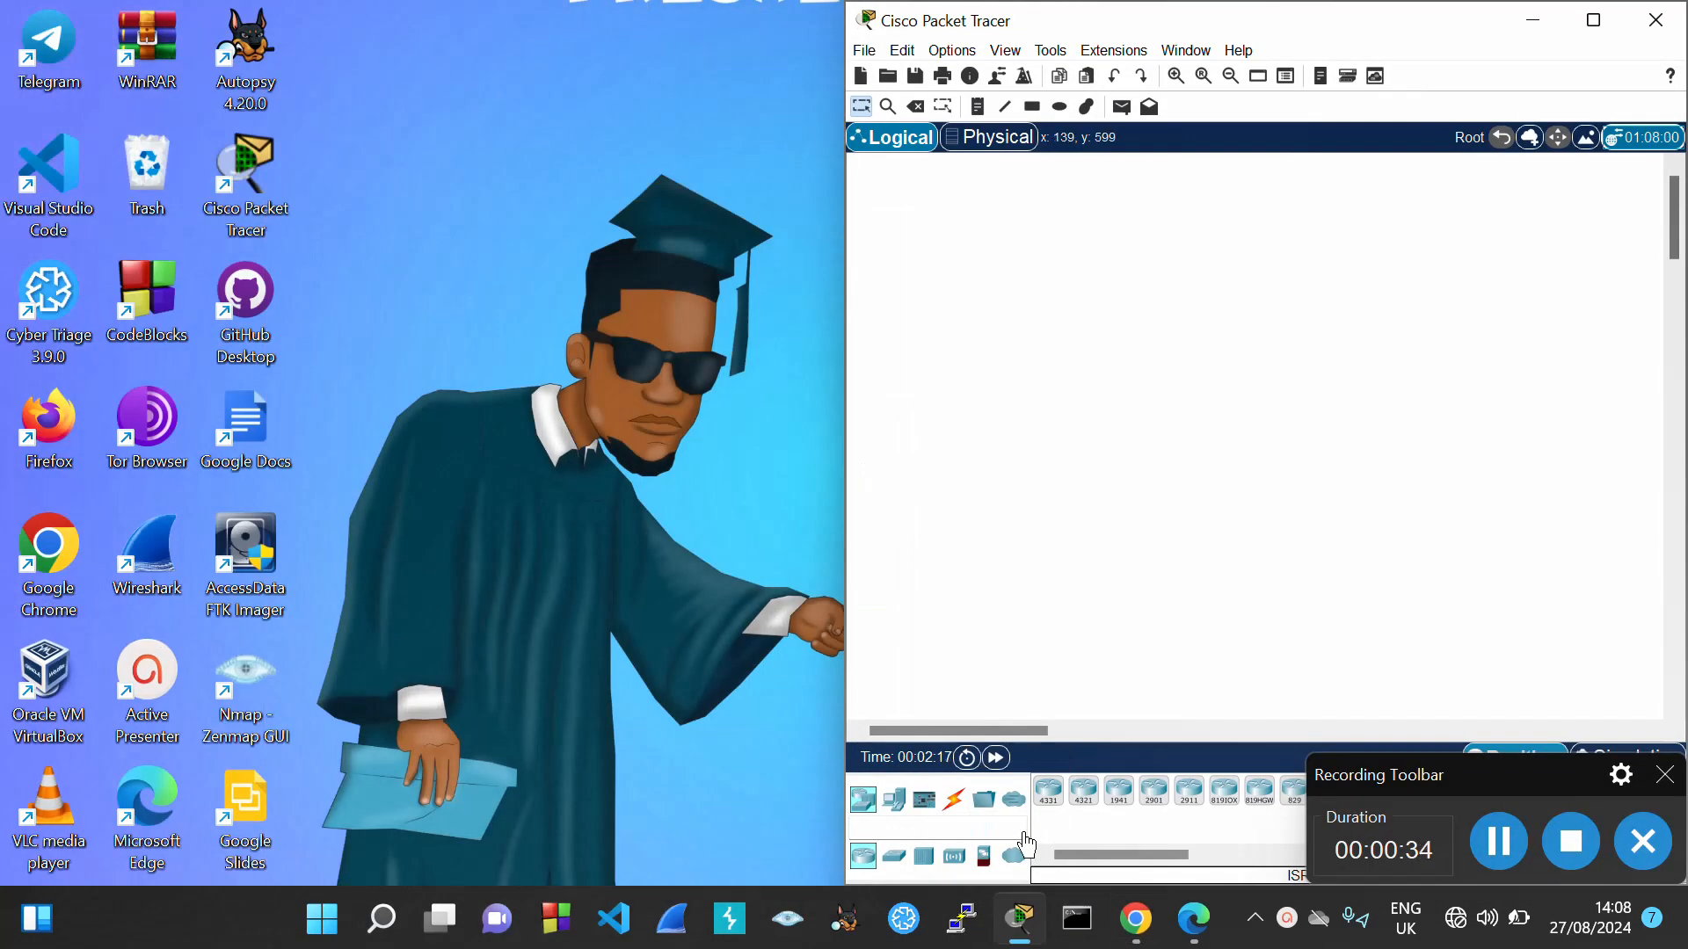
Bring up the assignment PDF and highlight the 10.0.0.0/8 address in Question 3
{"action": "mouse_move", "coordinate": [1195, 929]}
{"action": "left_click", "coordinate": [1167, 834]}
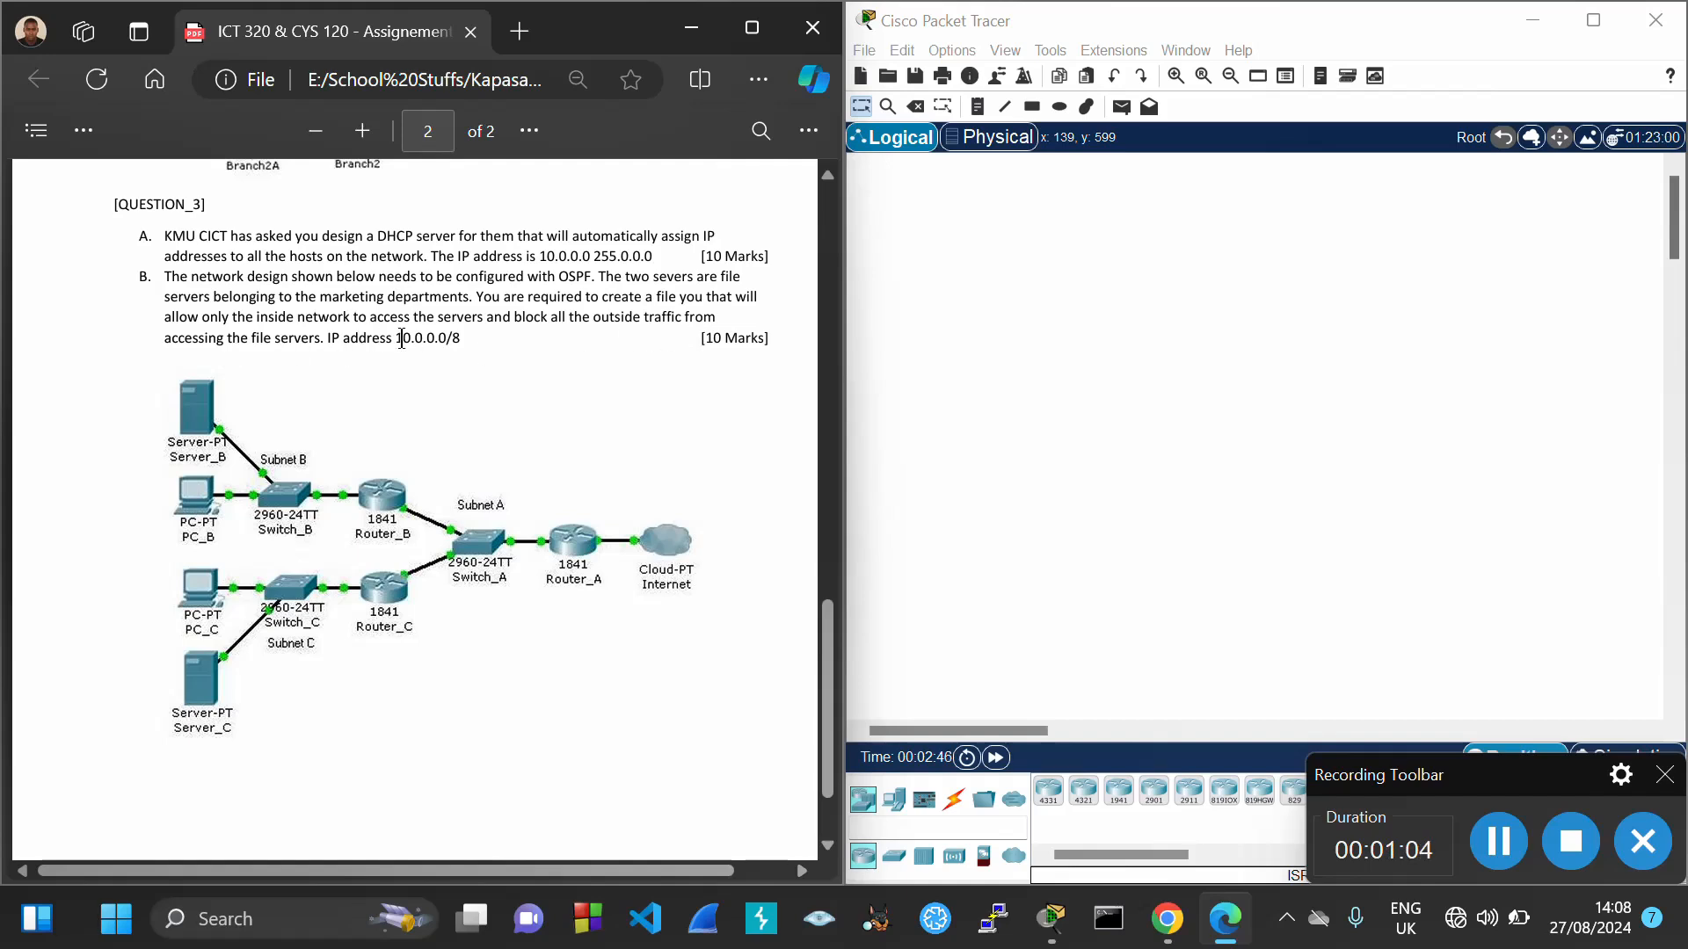
{"action": "double_click", "coordinate": [448, 342]}
{"action": "left_click", "coordinate": [429, 381]}
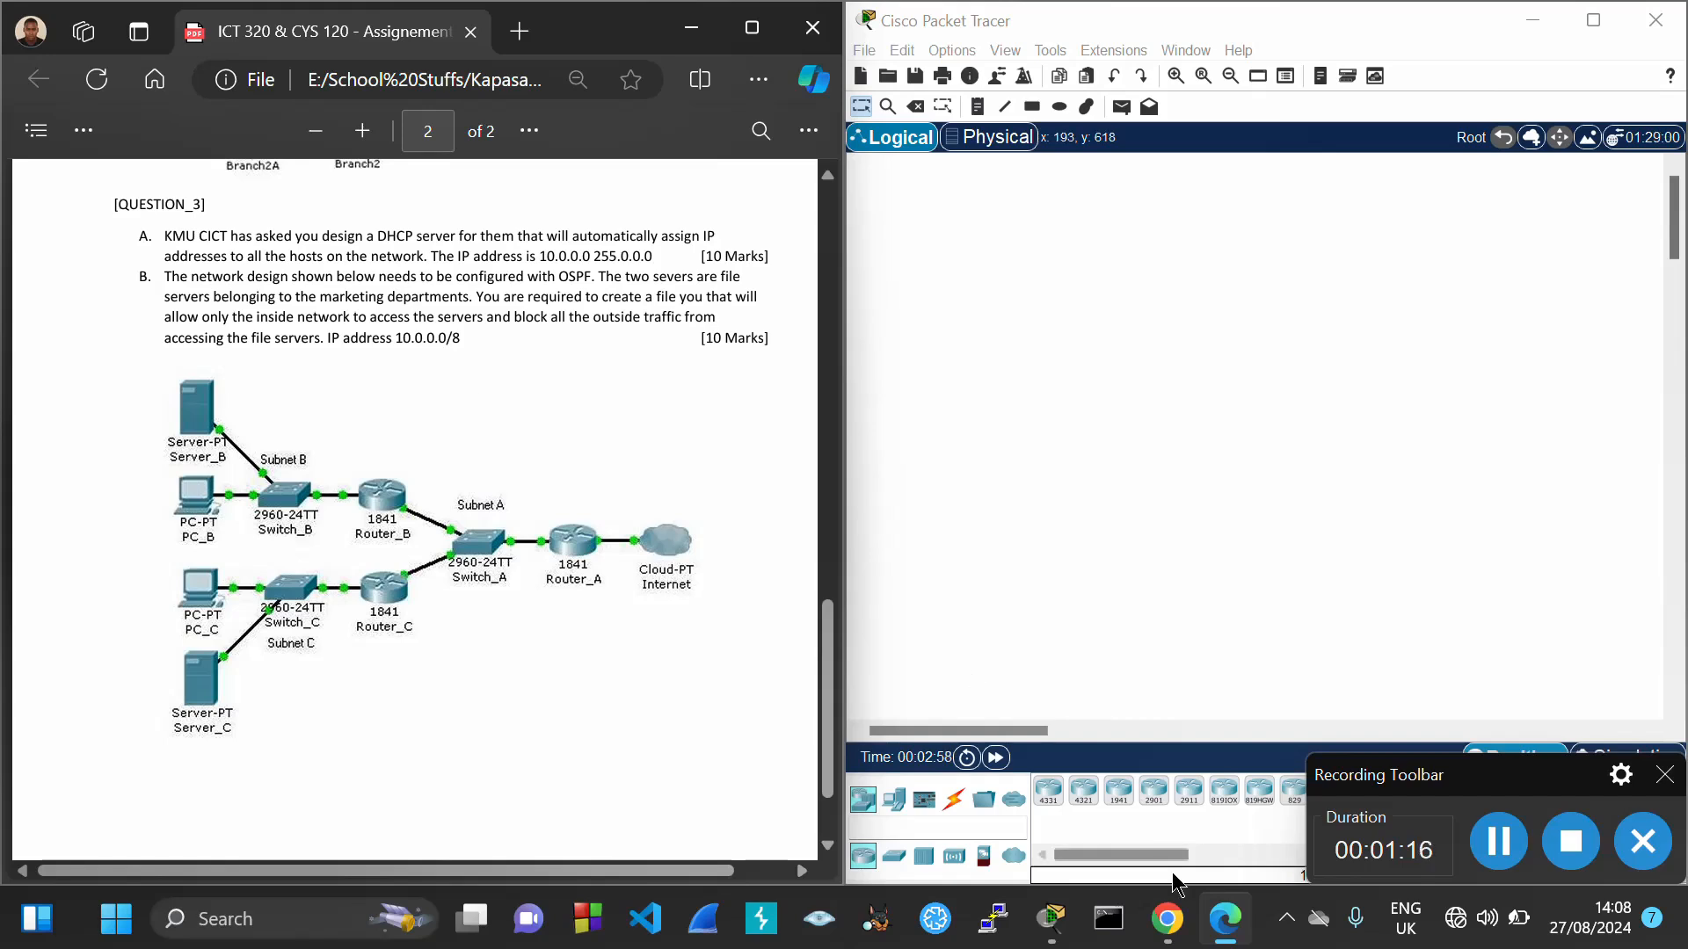
Check the IP Subnet Calculator in Chrome, then minimize it to reveal the PDF
{"action": "mouse_move", "coordinate": [1170, 910]}
{"action": "left_click", "coordinate": [1157, 820]}
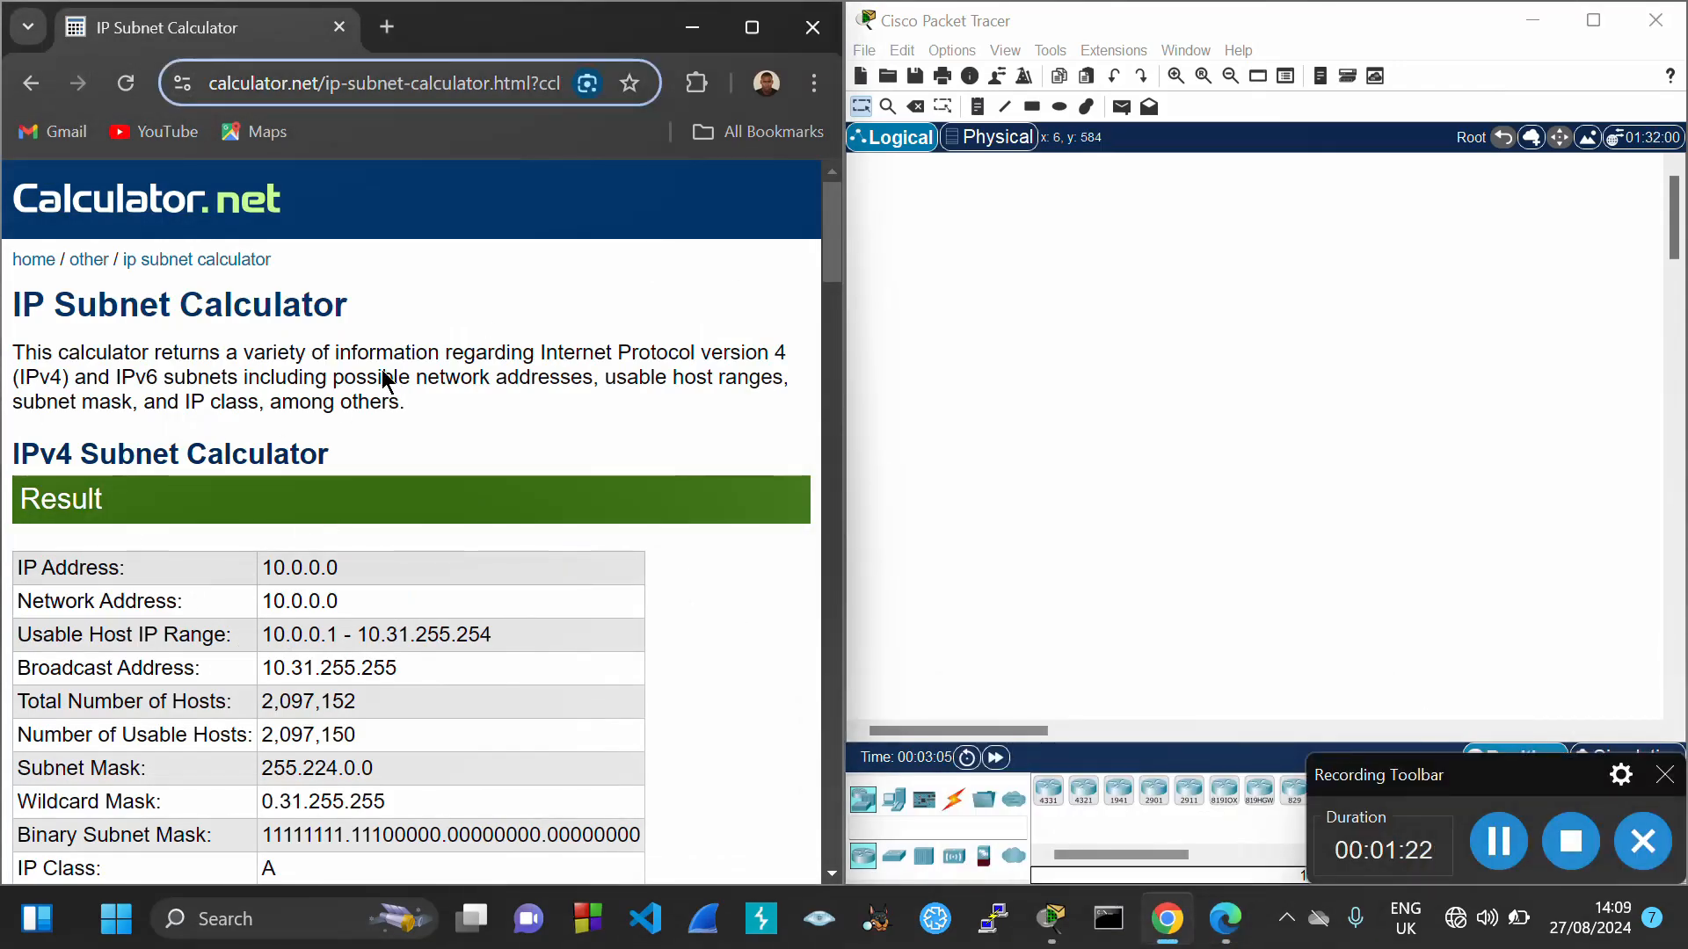
{"action": "left_click", "coordinate": [690, 29]}
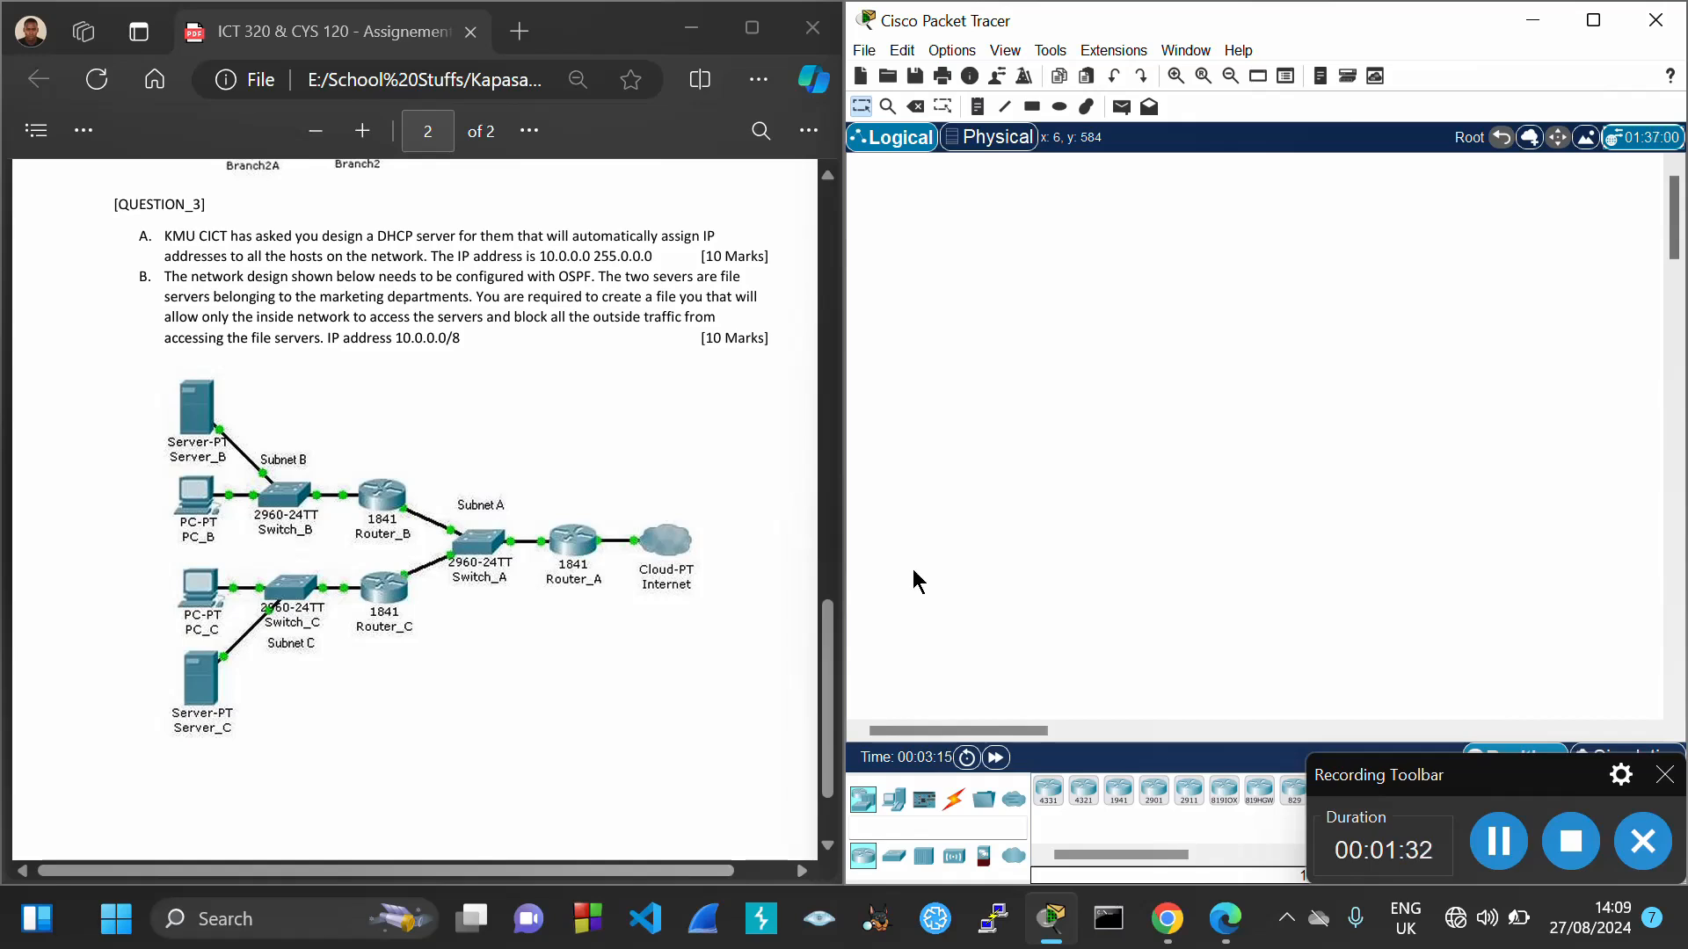
Place two servers, two PCs, three 2960 switches, three routers and a cloud on the workspace
{"action": "left_click", "coordinate": [1498, 841]}
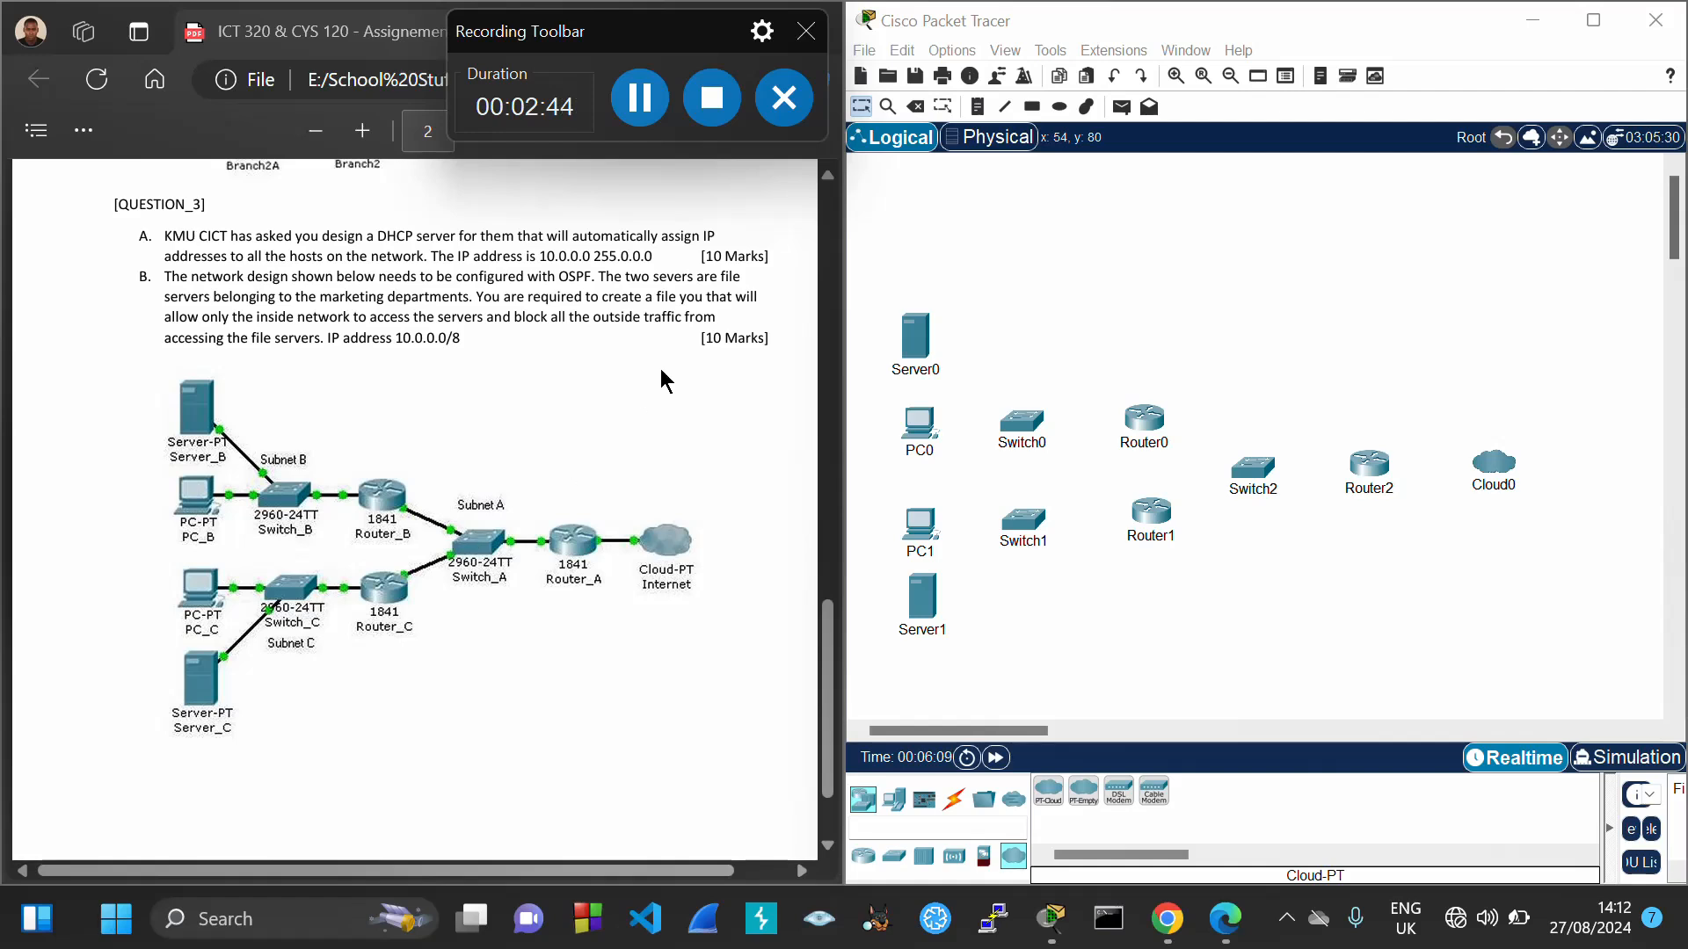
Delete Switch2 from the topology with the Delete tool, then return to Select
{"action": "left_click", "coordinate": [915, 107]}
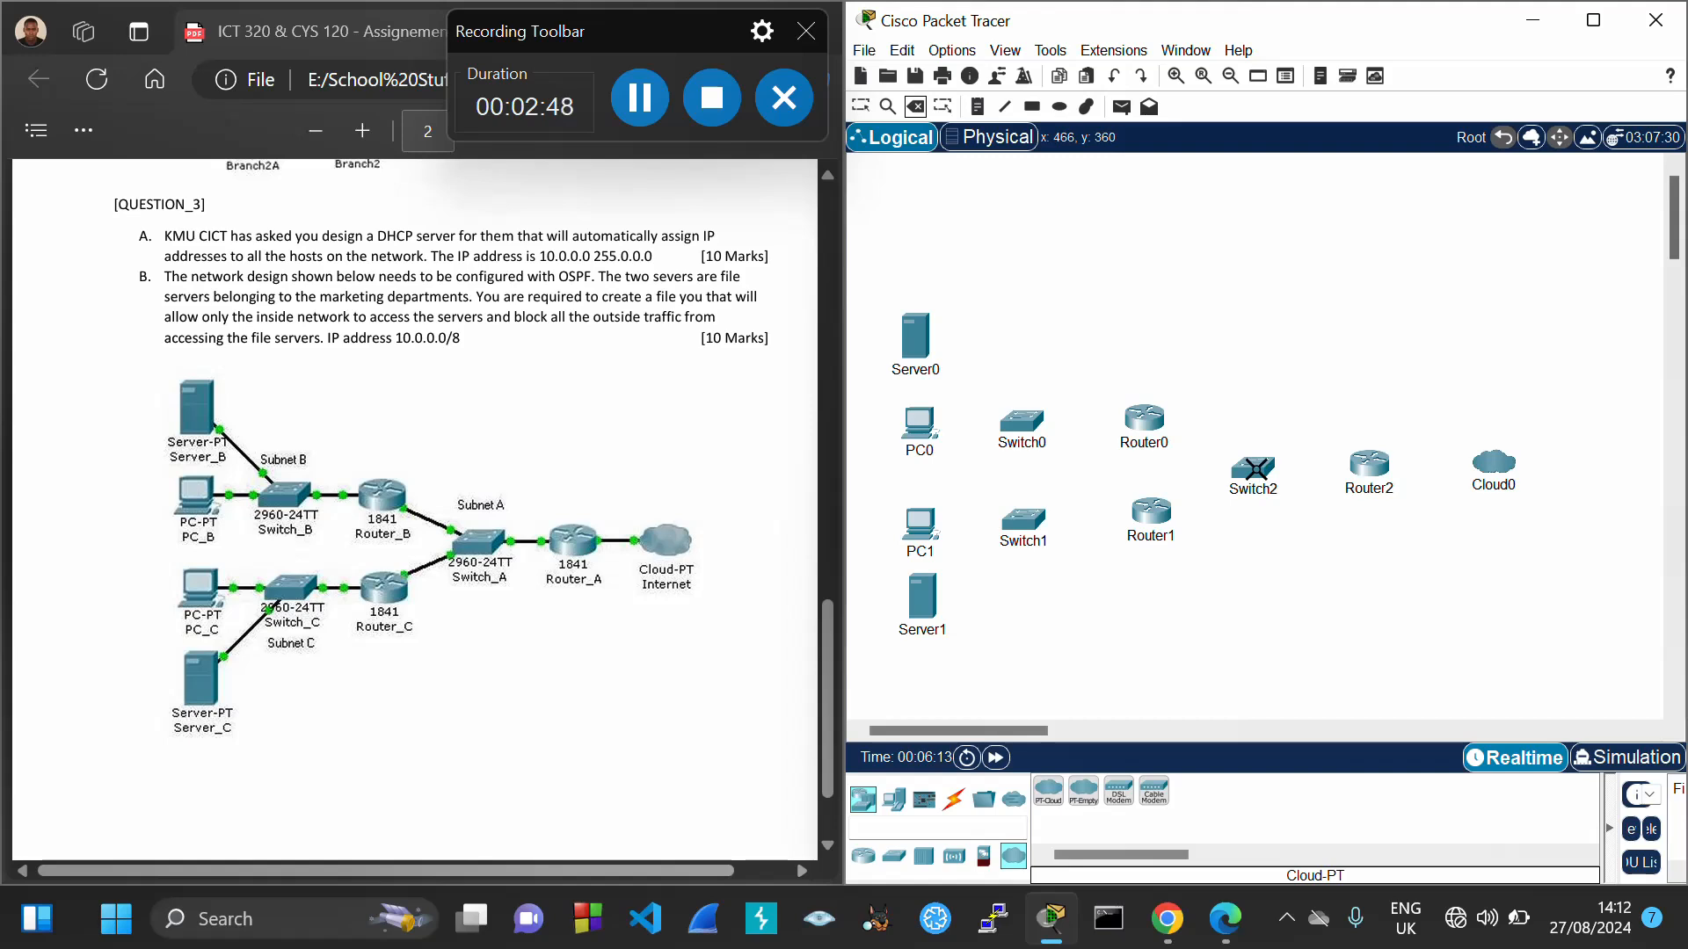
{"action": "left_click", "coordinate": [1261, 477]}
{"action": "left_click", "coordinate": [1229, 497]}
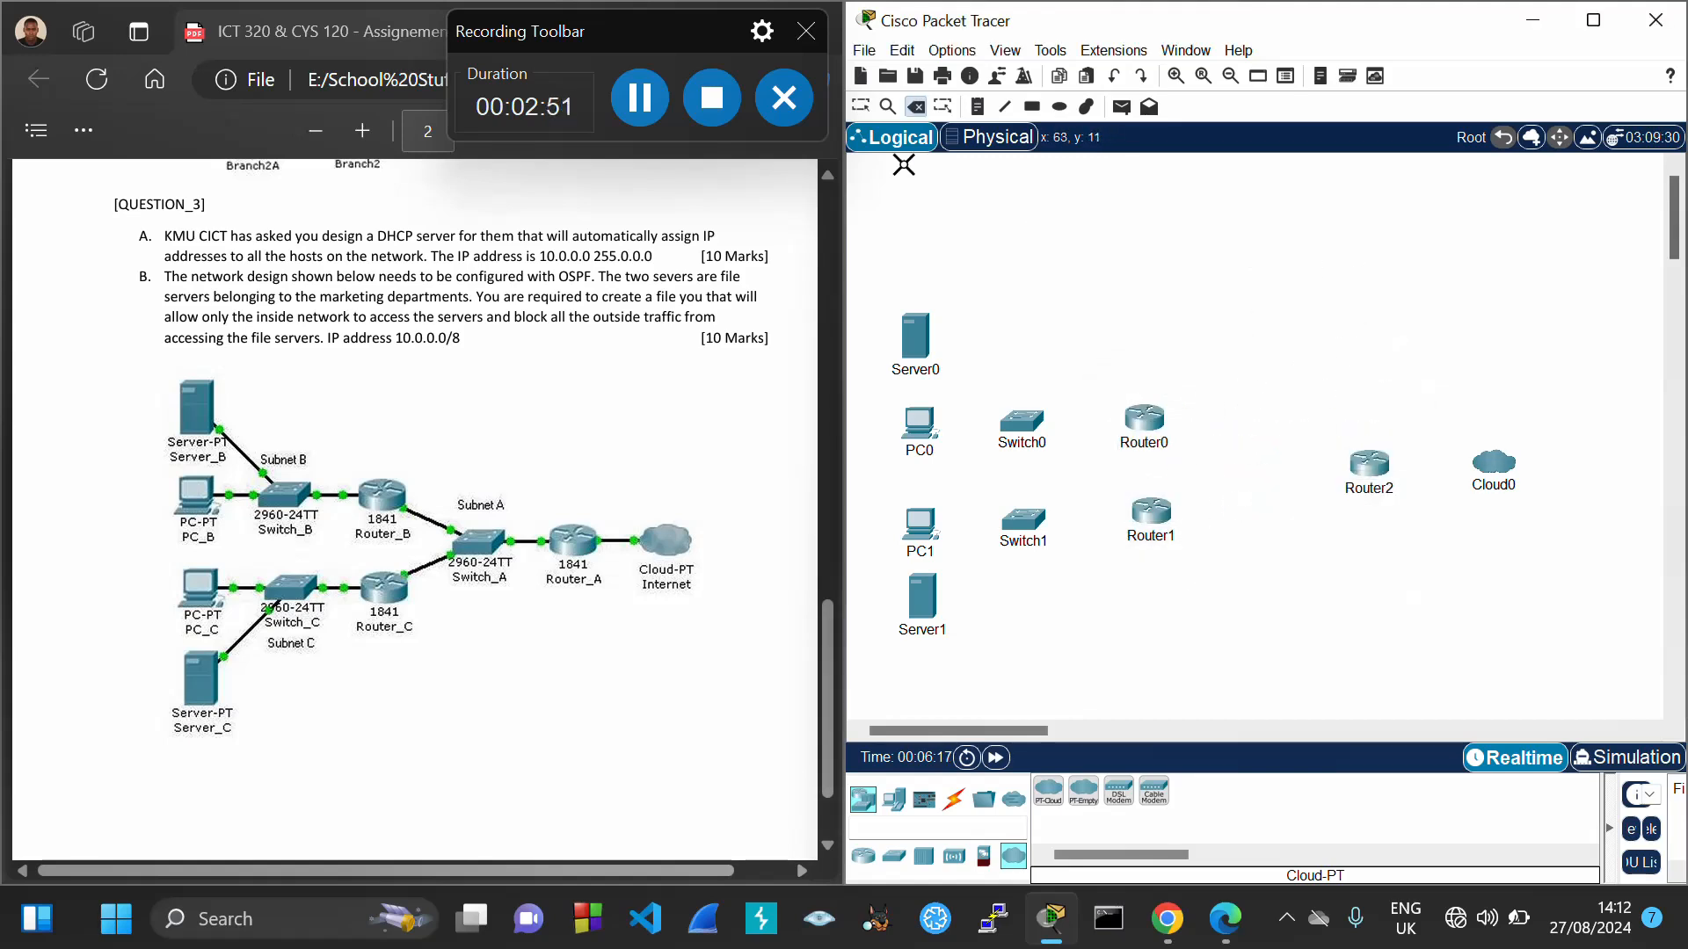
{"action": "left_click", "coordinate": [859, 108]}
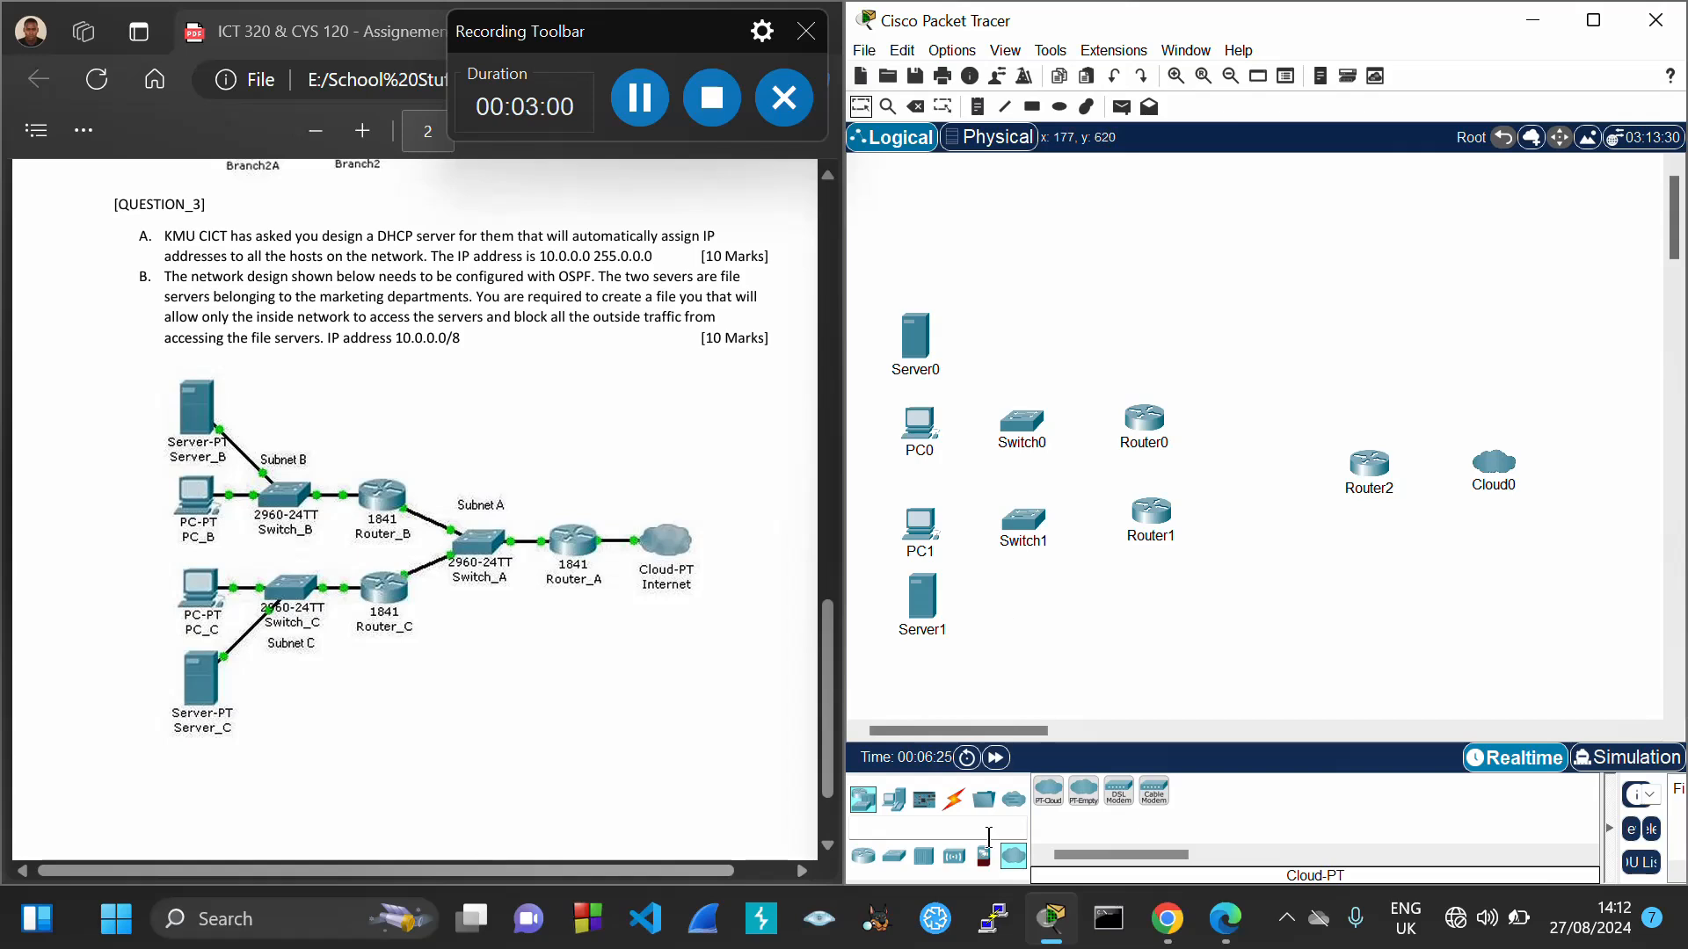
Connect Router0 FastEthernet0/0 to Router2 FastEthernet0/0 with a copper cross-over cable
{"action": "left_click", "coordinate": [953, 810]}
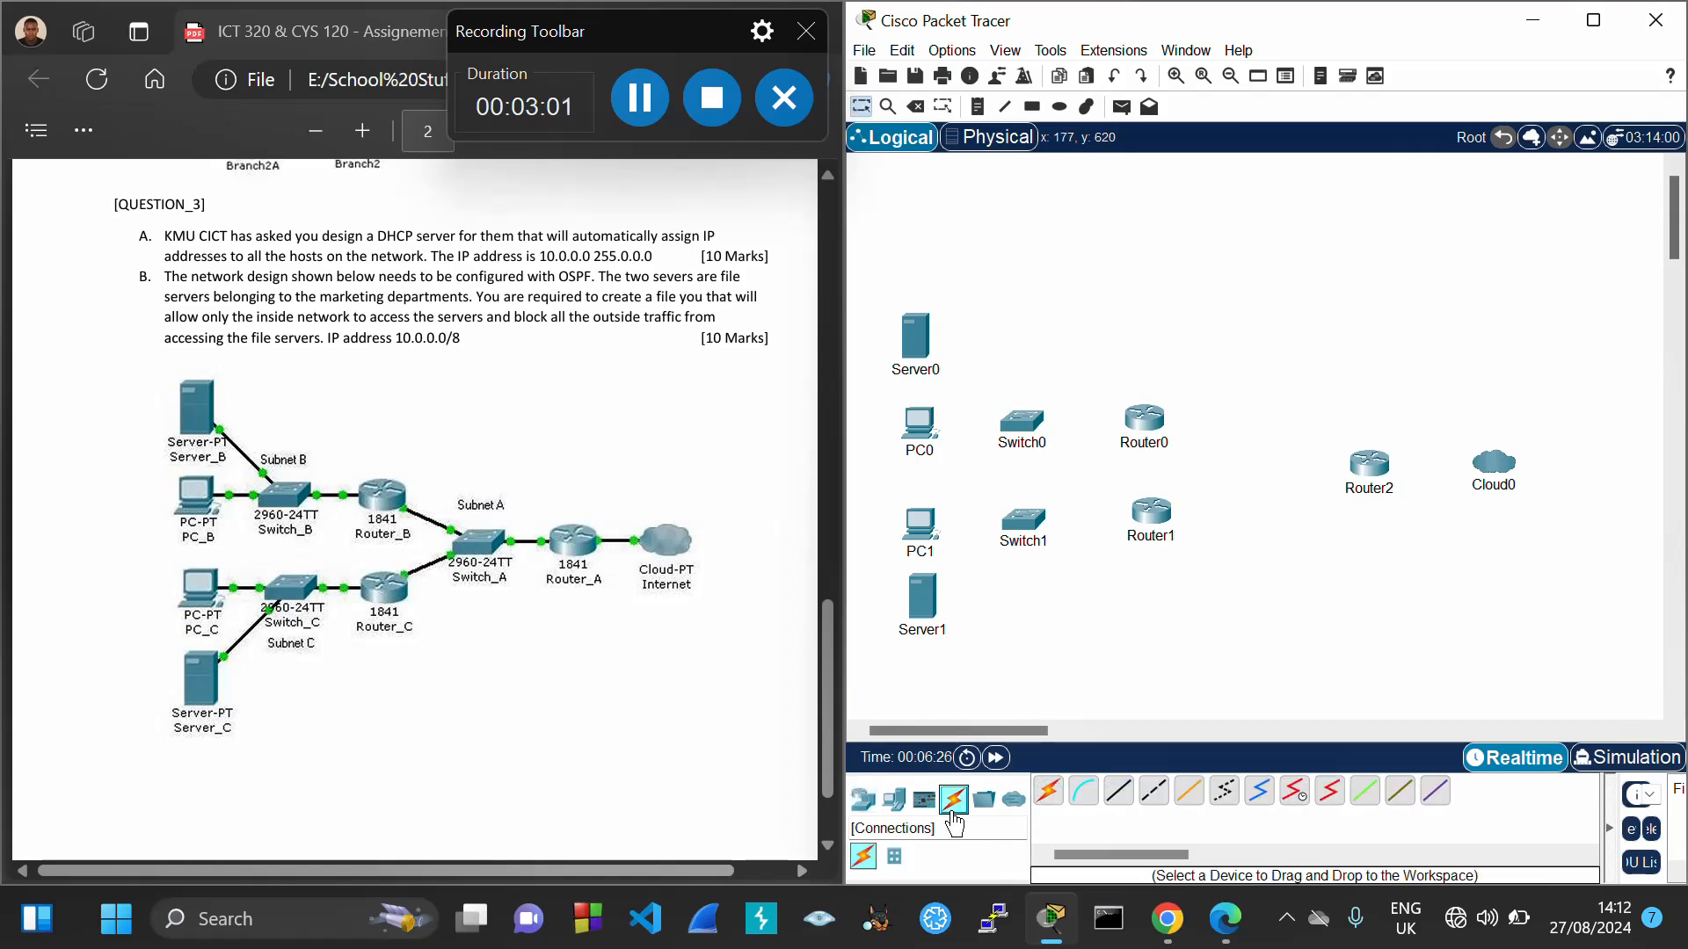
{"action": "left_click", "coordinate": [1153, 794]}
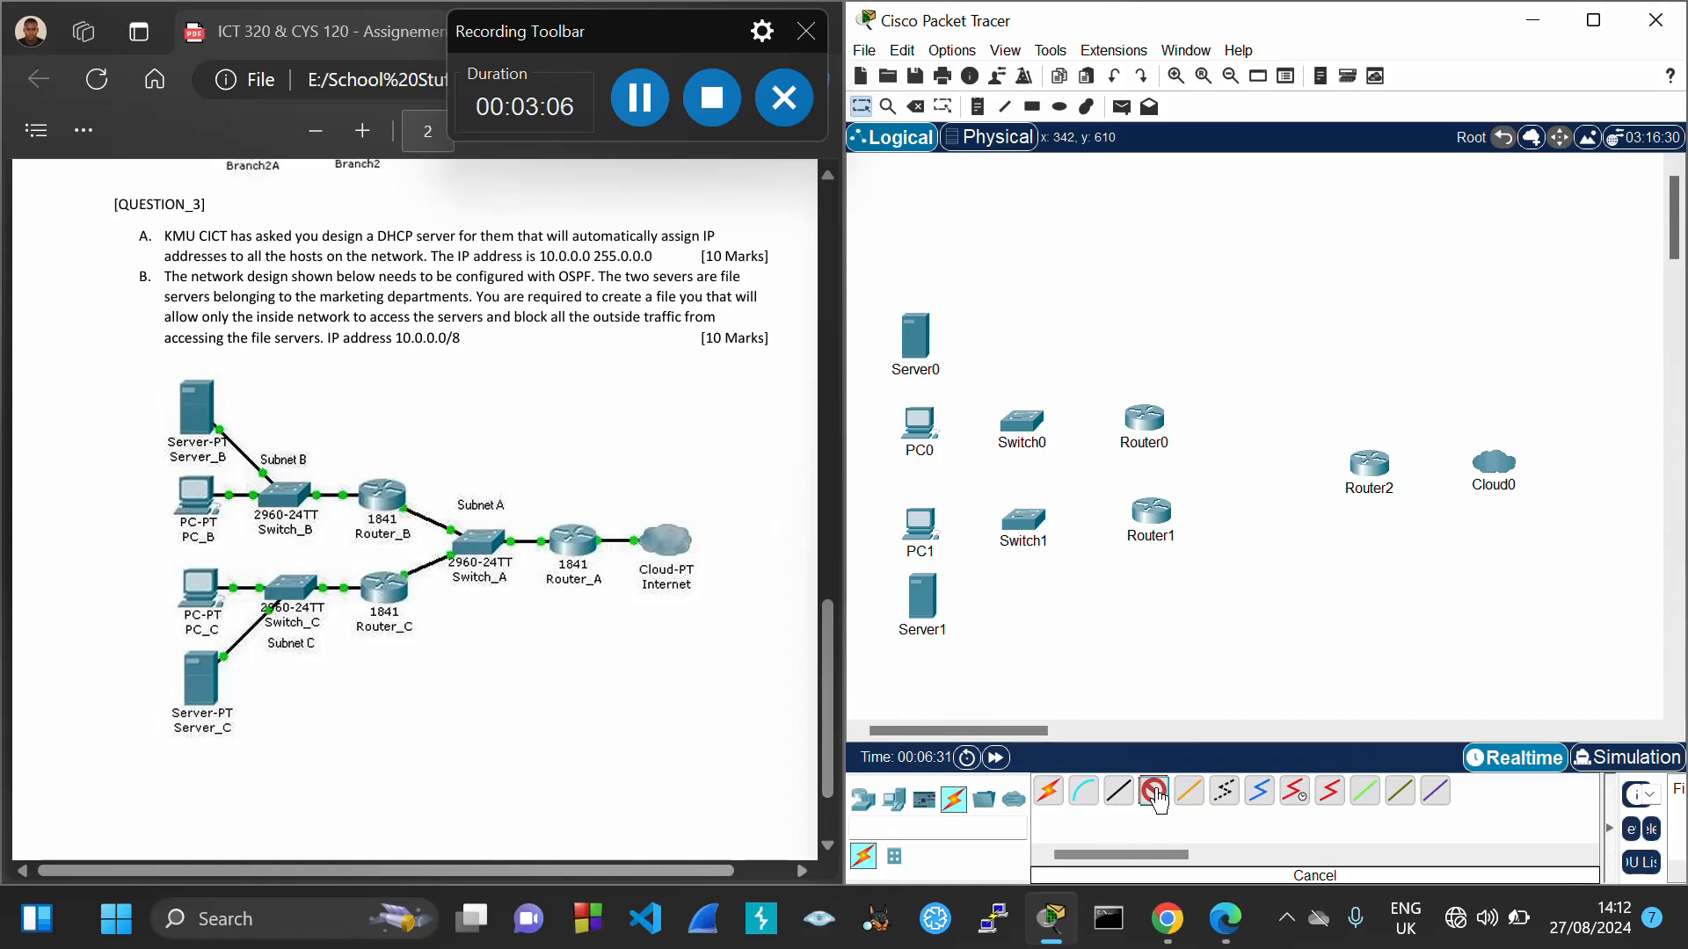
{"action": "left_click", "coordinate": [1148, 426]}
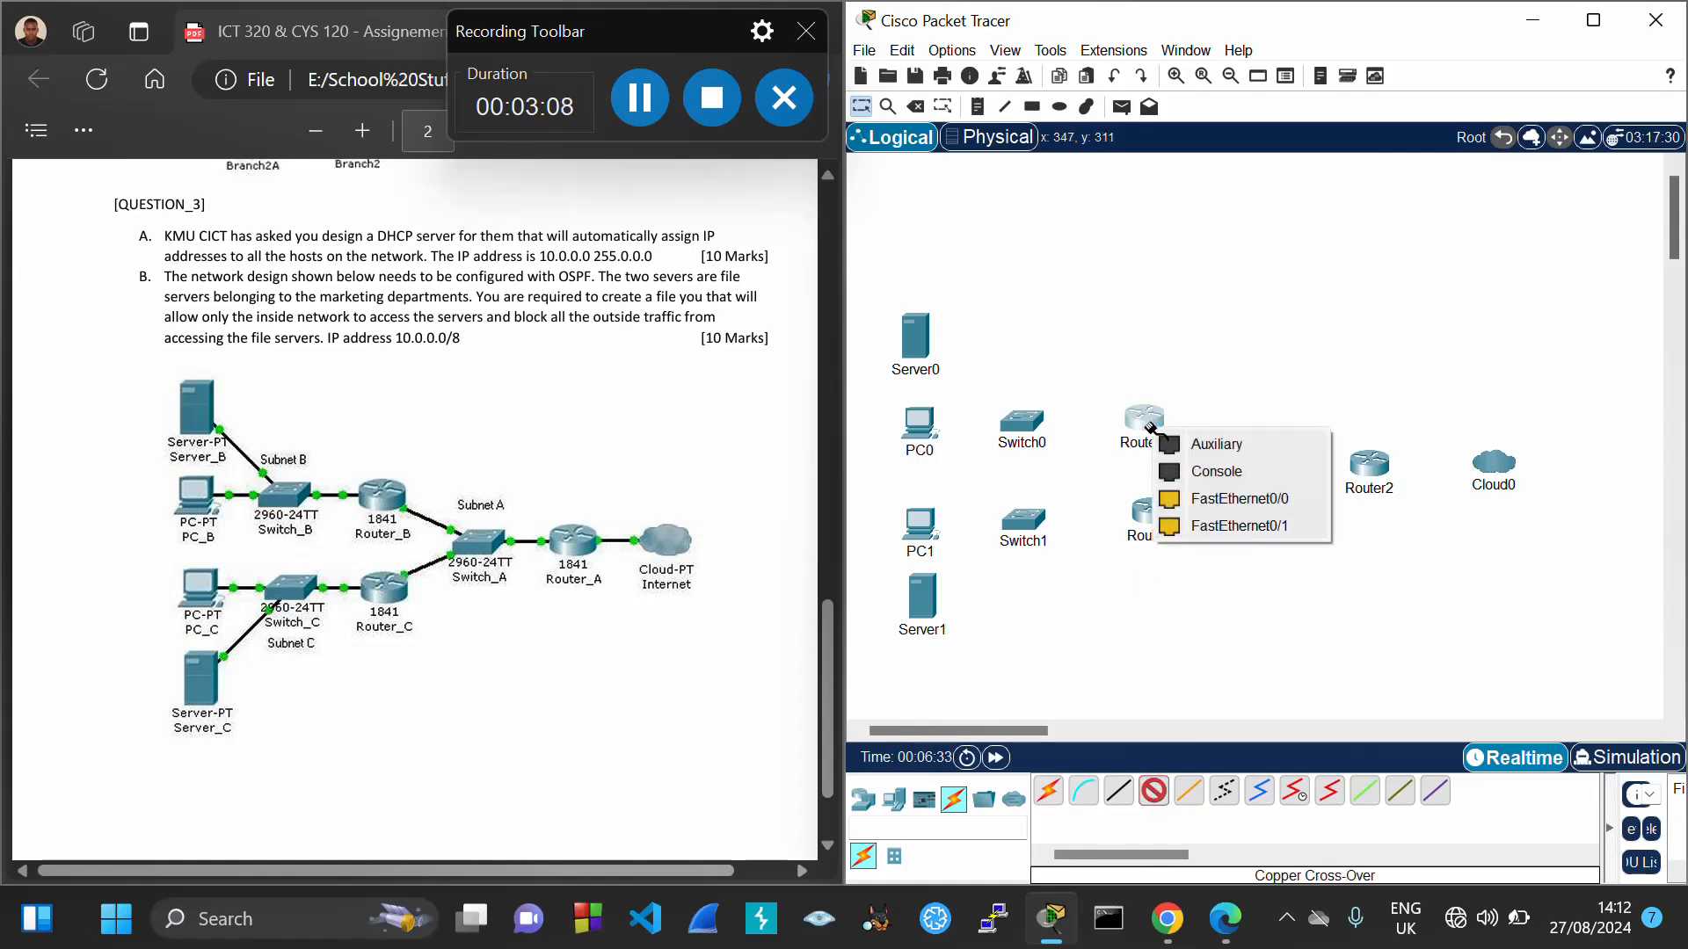
{"action": "left_click", "coordinate": [1260, 504]}
{"action": "left_click", "coordinate": [1370, 463]}
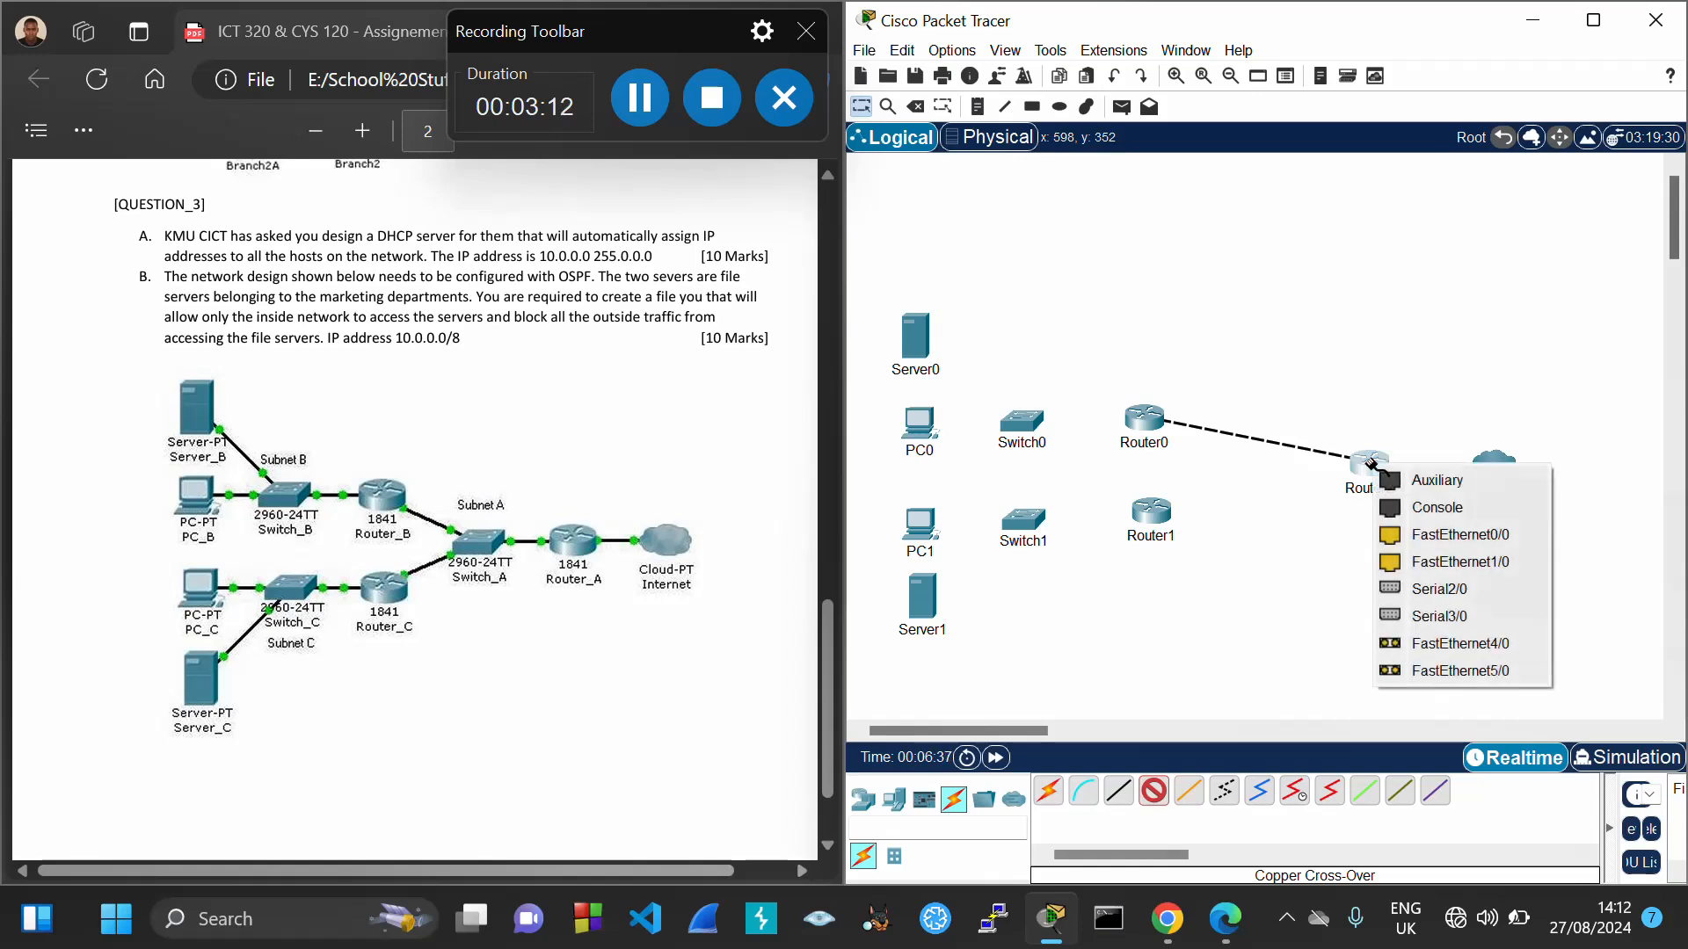
{"action": "left_click", "coordinate": [1457, 535]}
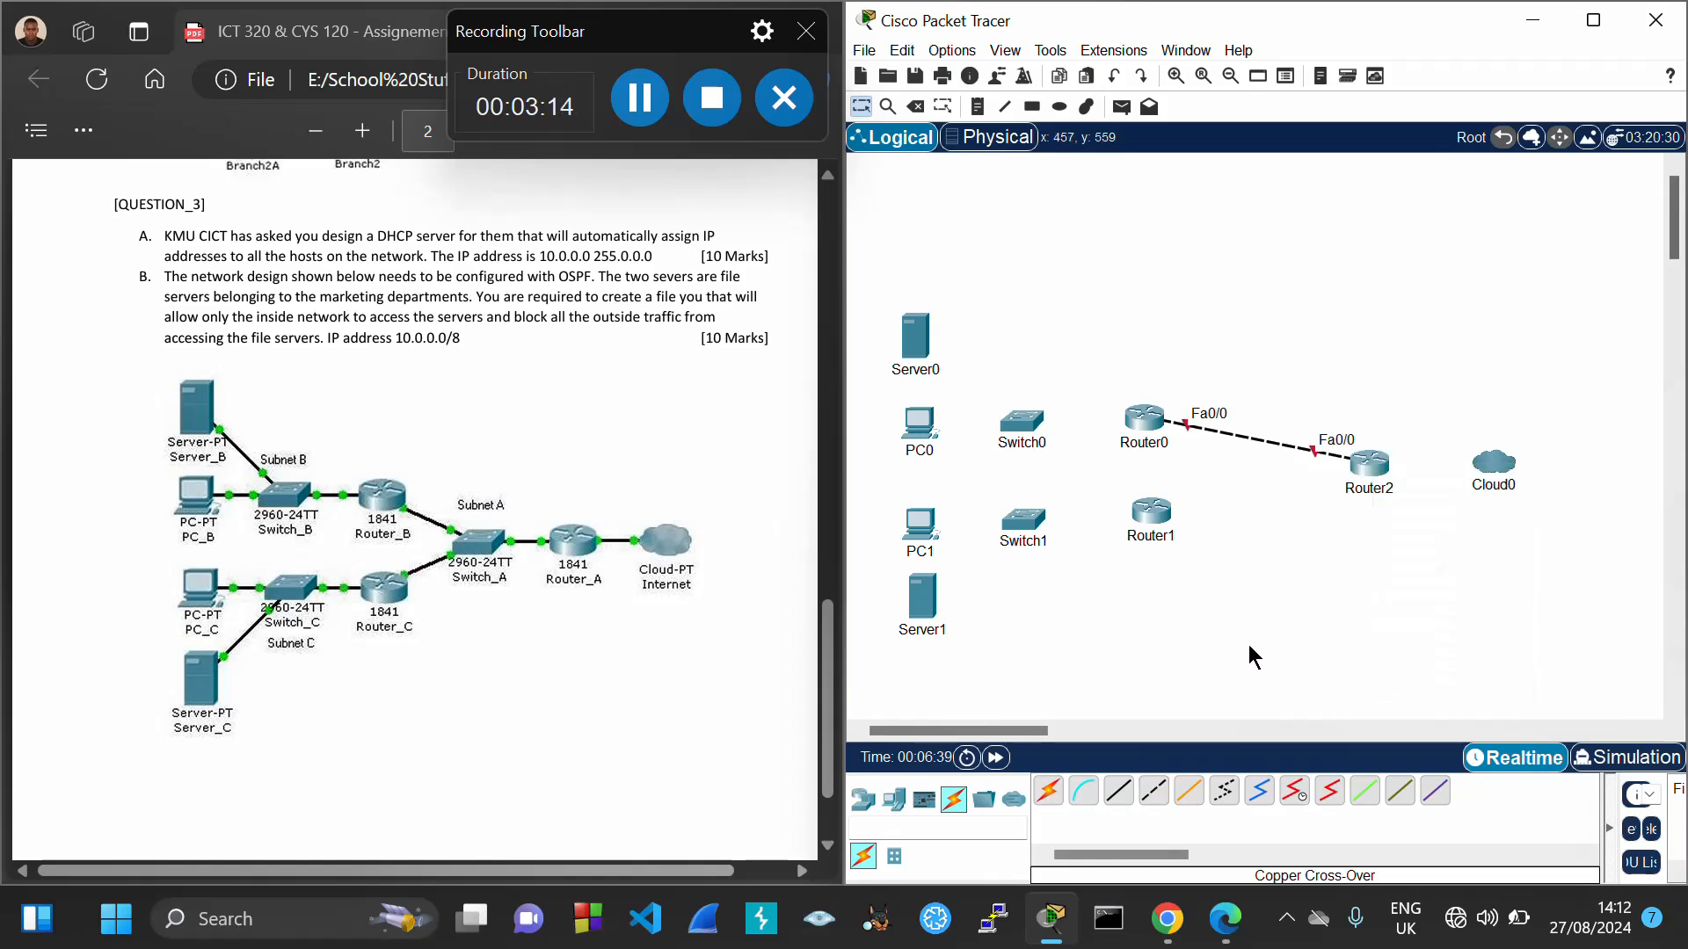
Start a cross-over cable from Router1 FastEthernet0/0, then cancel it unfinished
{"action": "left_click", "coordinate": [1154, 791]}
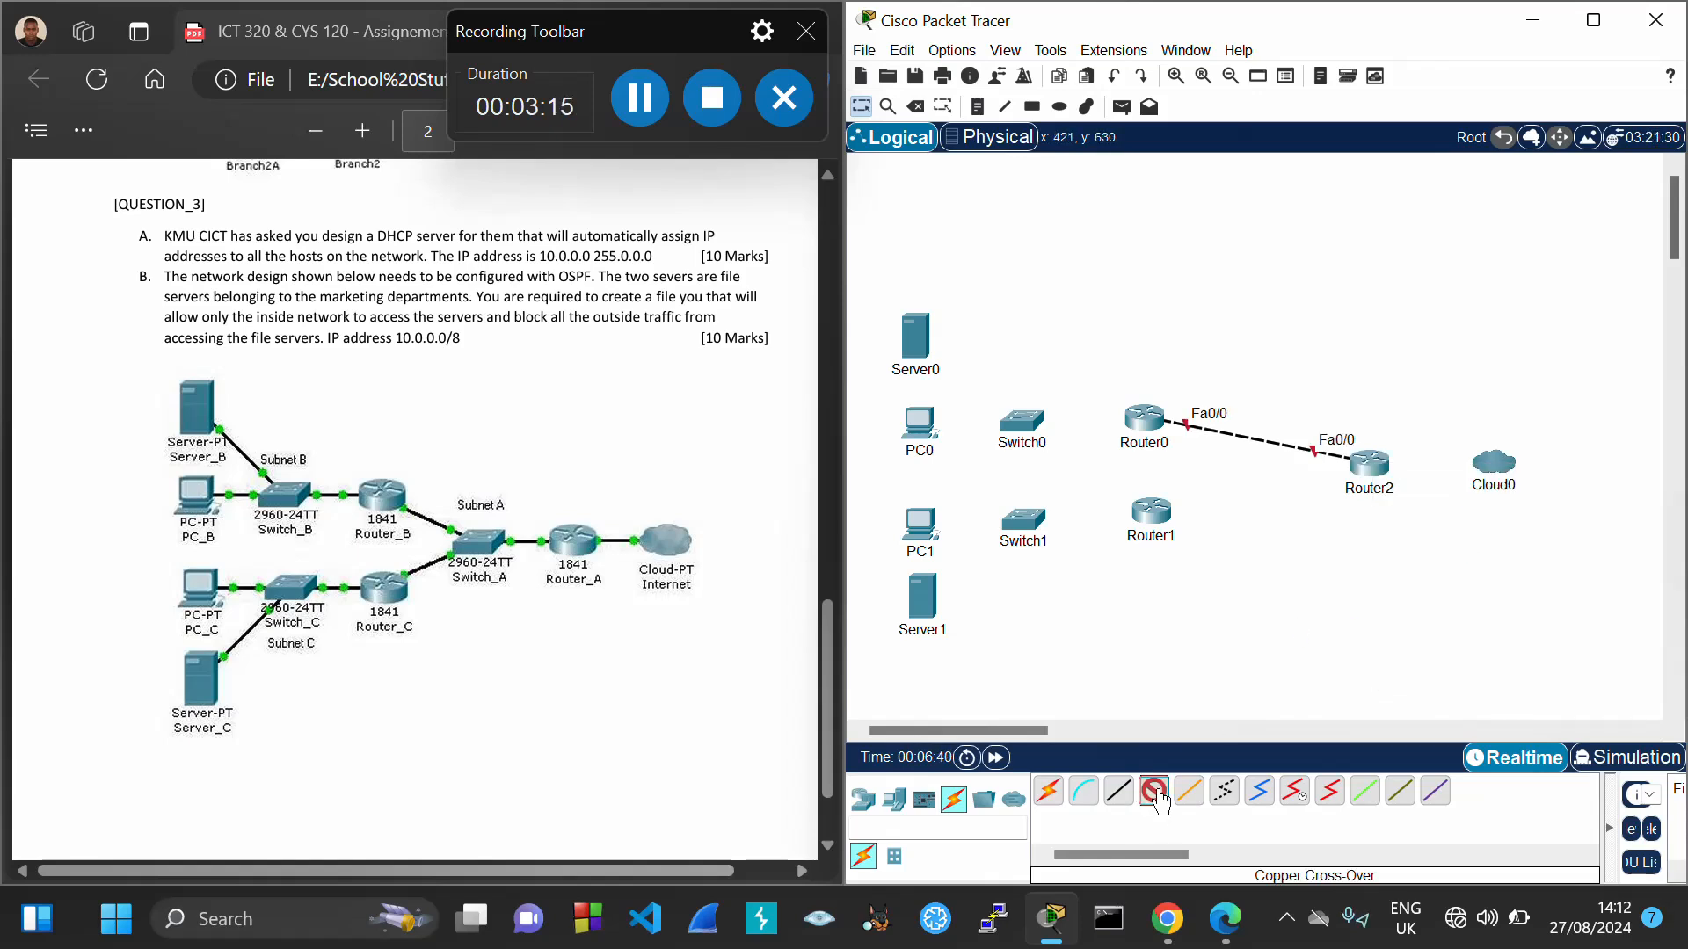
{"action": "left_click", "coordinate": [1150, 514]}
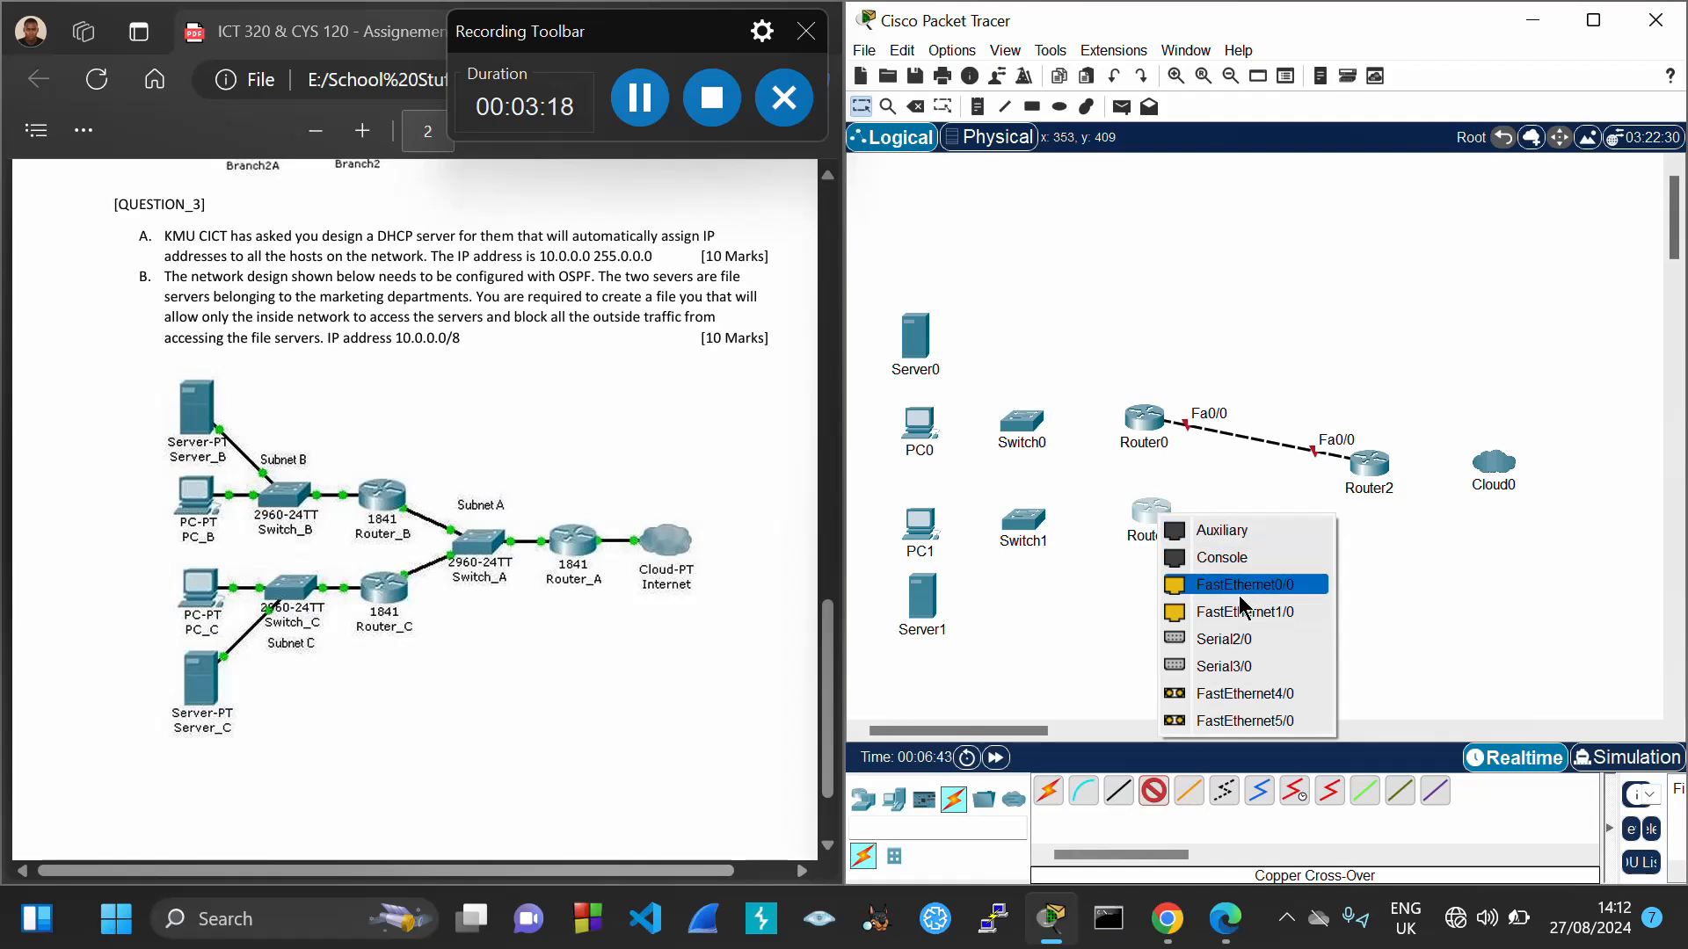
{"action": "left_click", "coordinate": [1239, 596]}
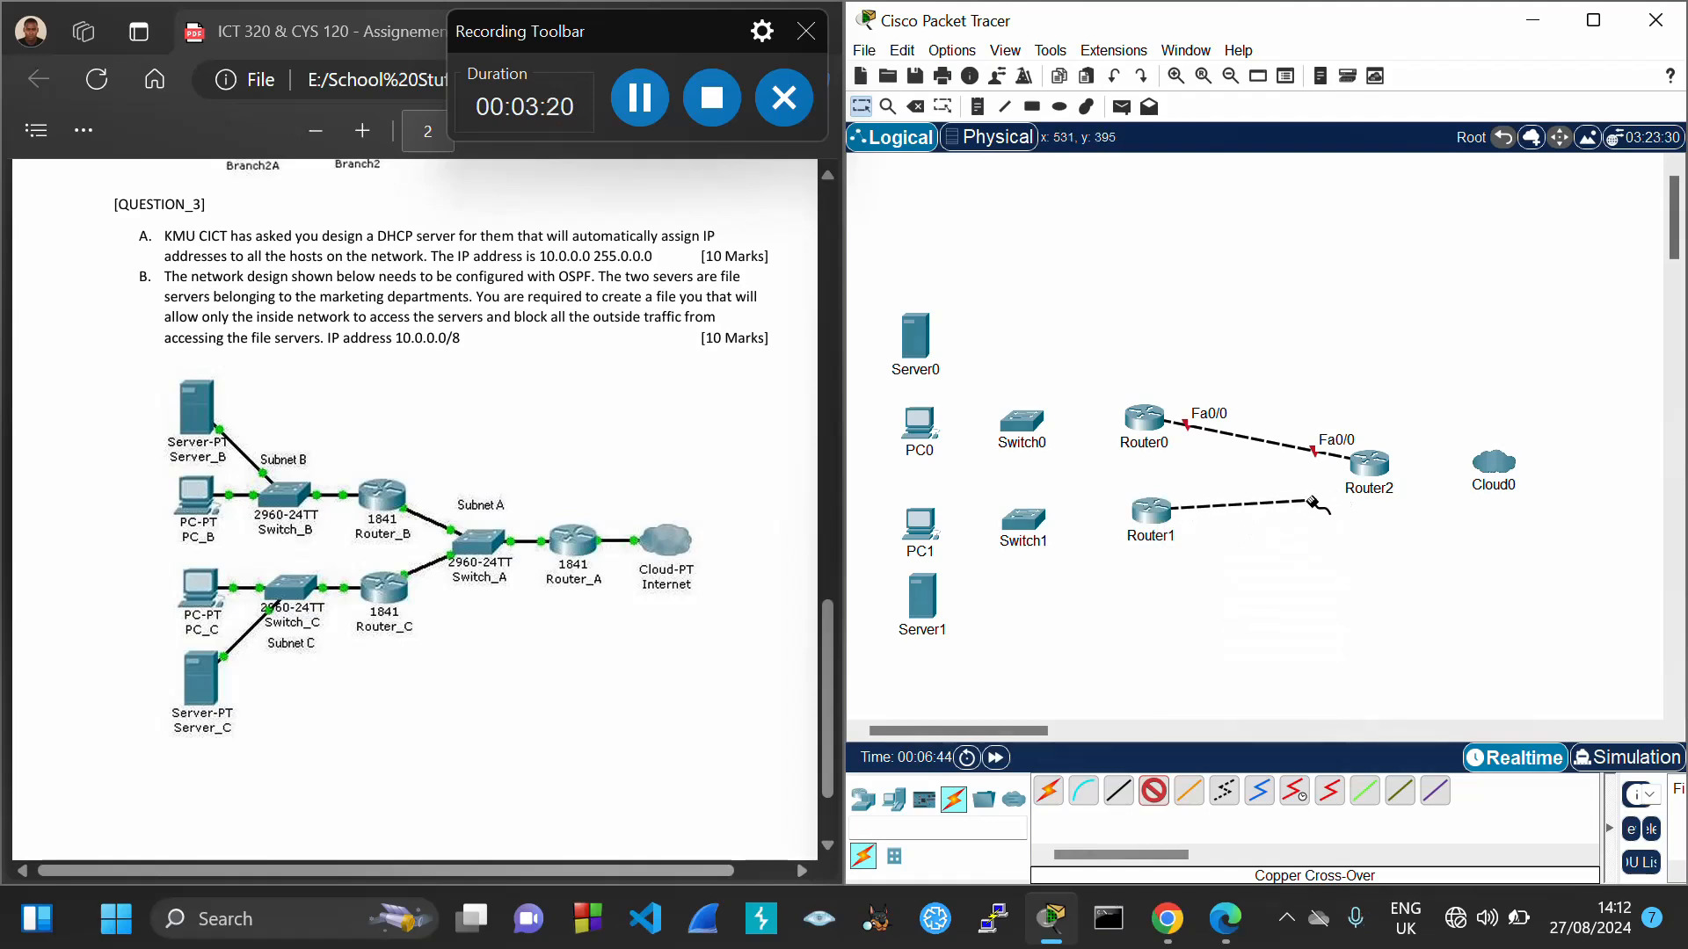
{"action": "left_click", "coordinate": [860, 107]}
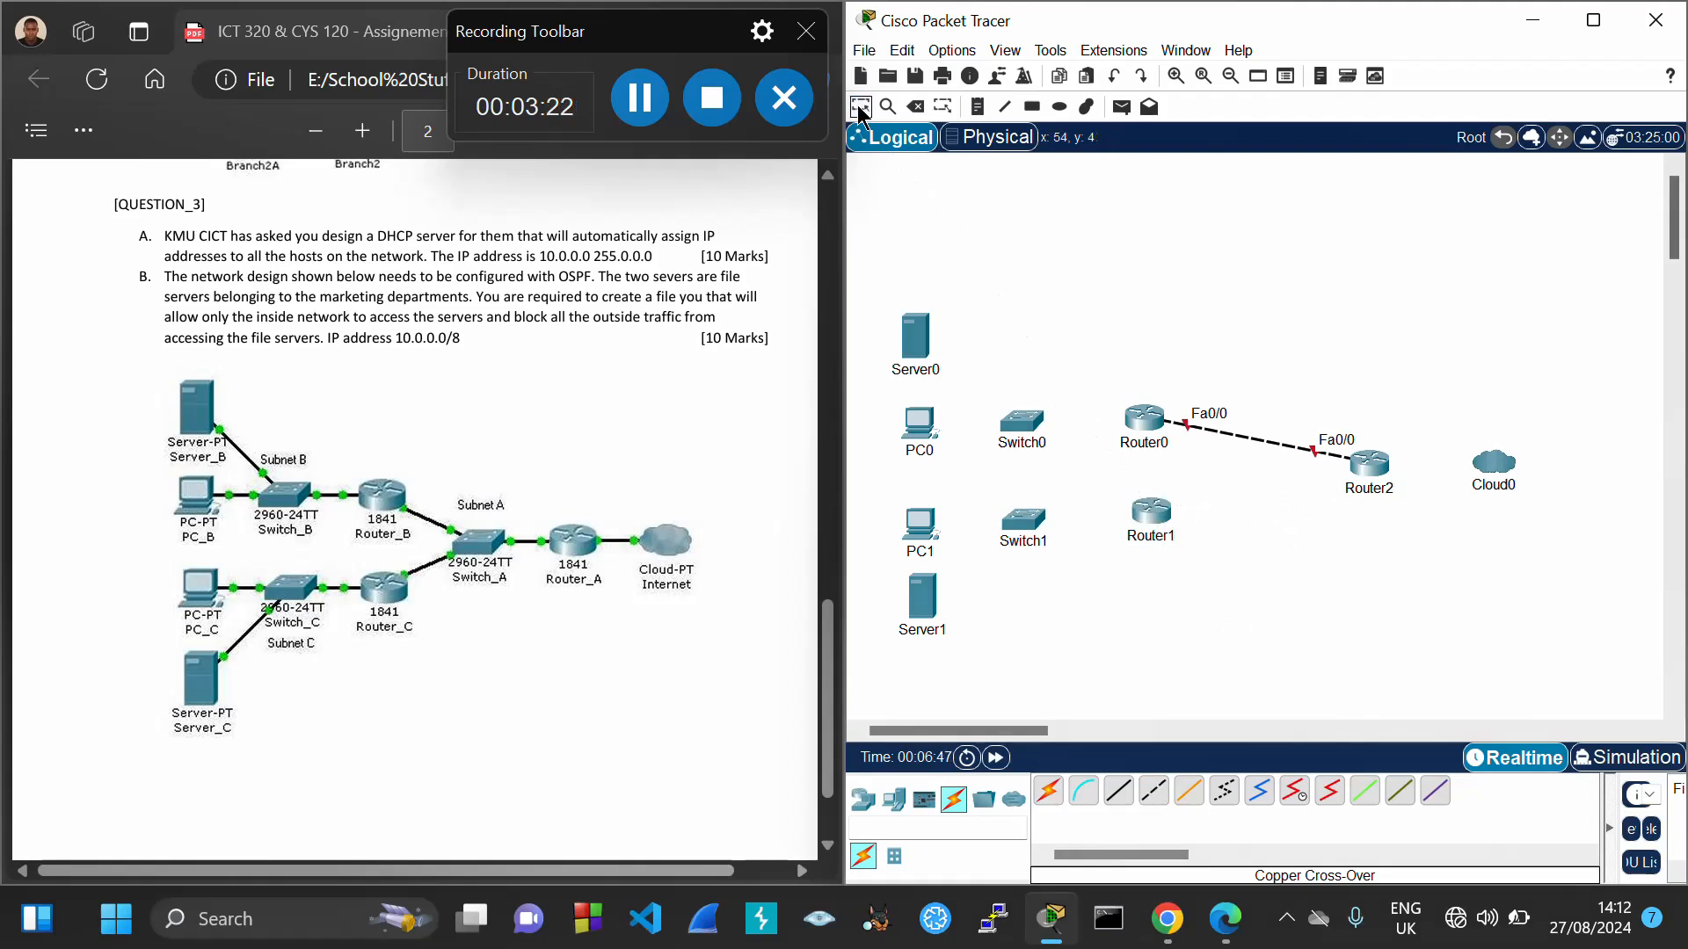
Open Router1's physical view, inspect the PT-ROUTER-NM-1CFE module and power the router off
{"action": "left_click", "coordinate": [1150, 519]}
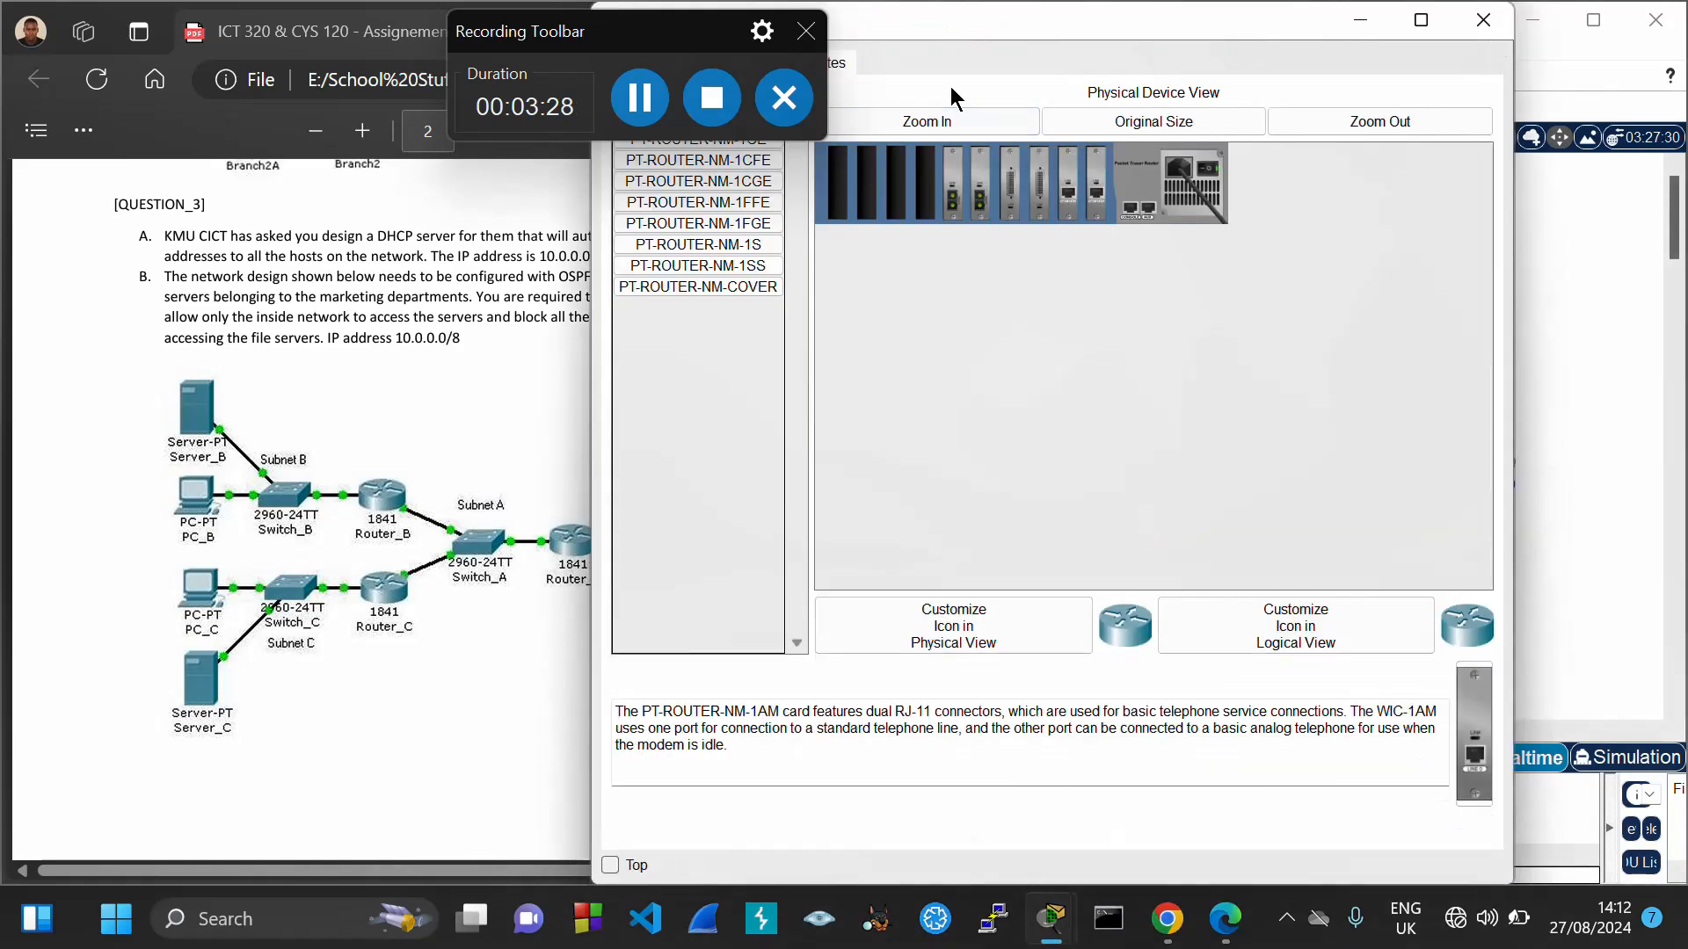
{"action": "left_click_drag", "start_coordinate": [934, 16], "coordinate": [1158, 123]}
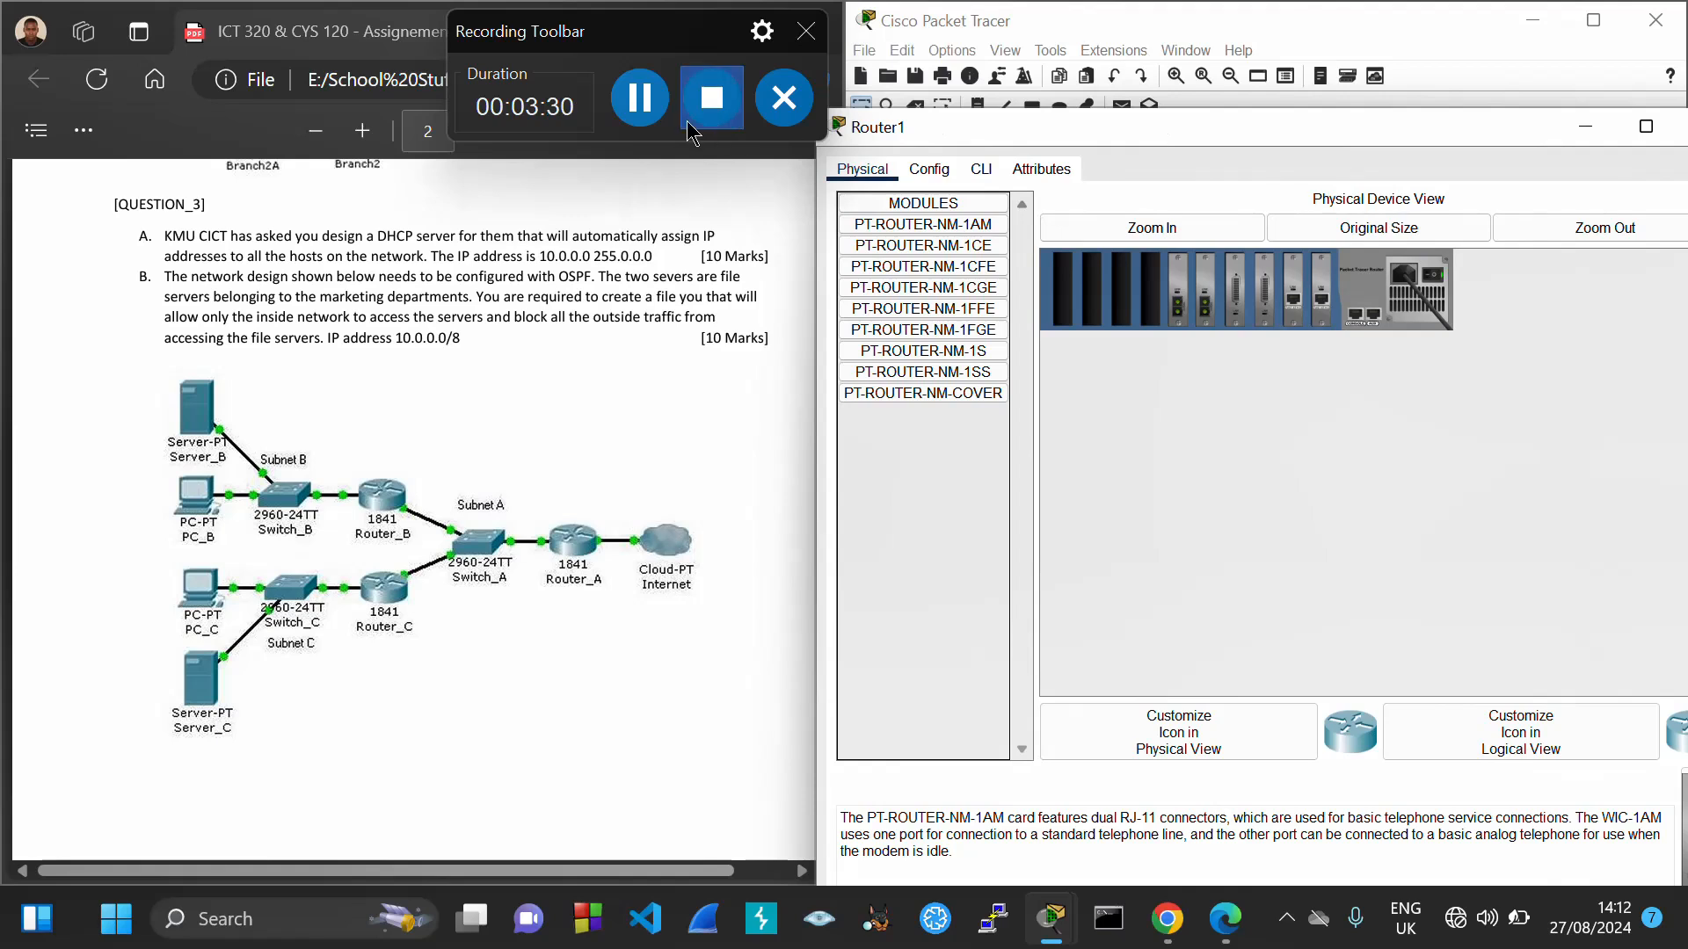
{"action": "left_click", "coordinate": [960, 268]}
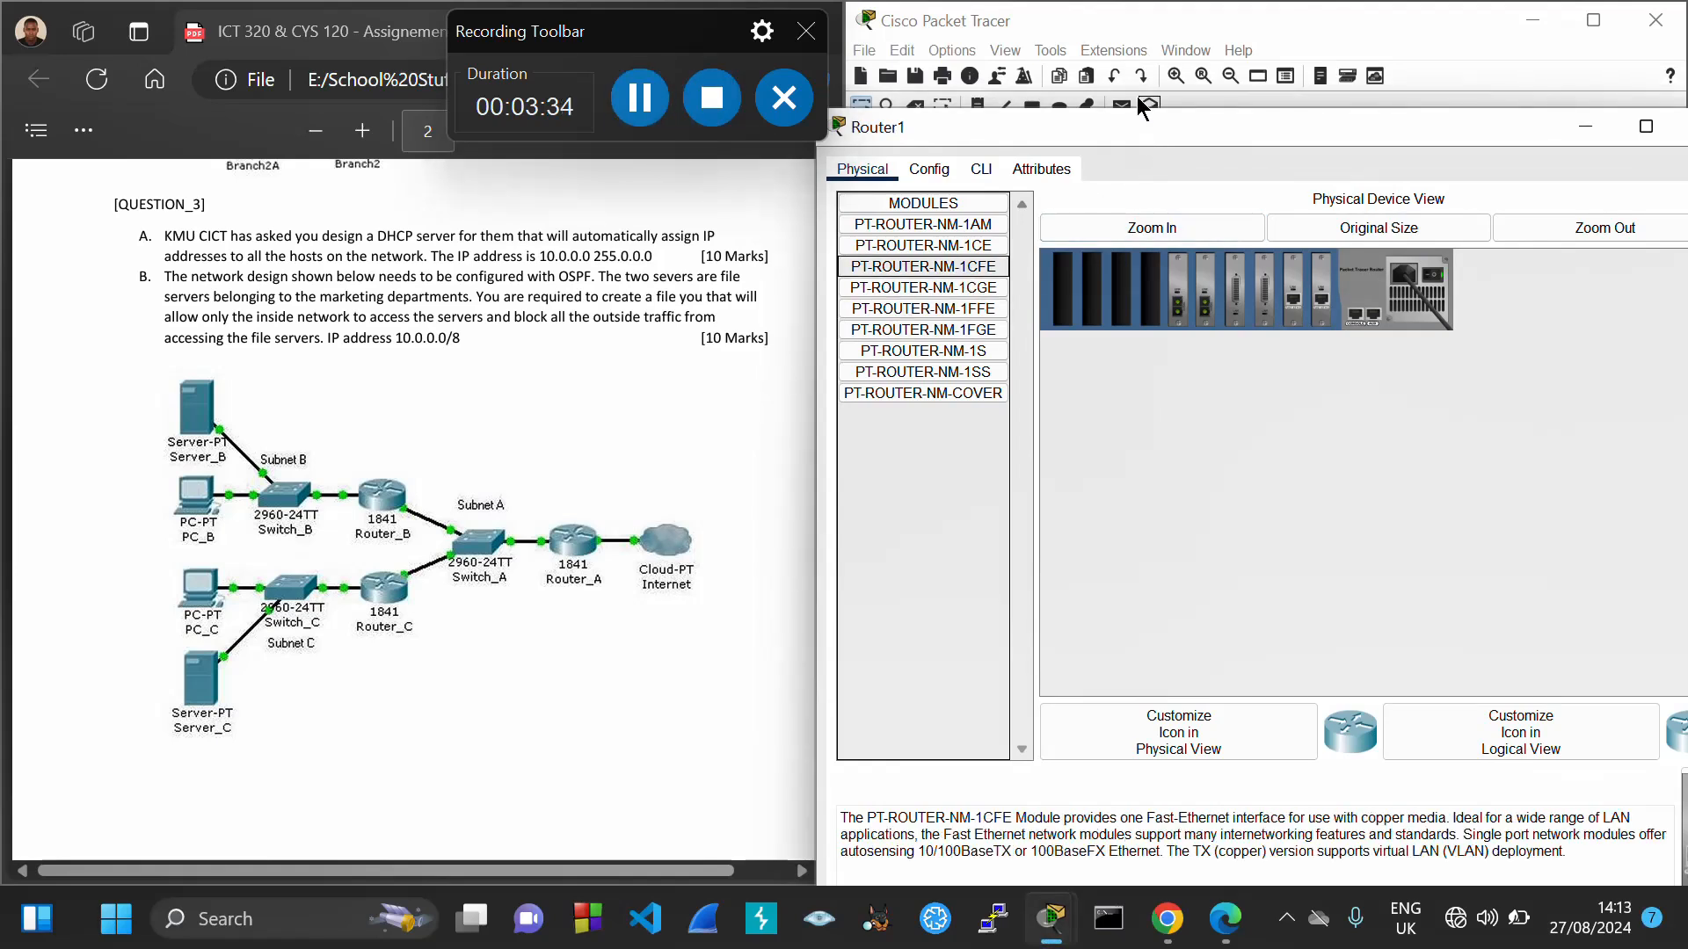
{"action": "left_click_drag", "start_coordinate": [1136, 130], "coordinate": [984, 112]}
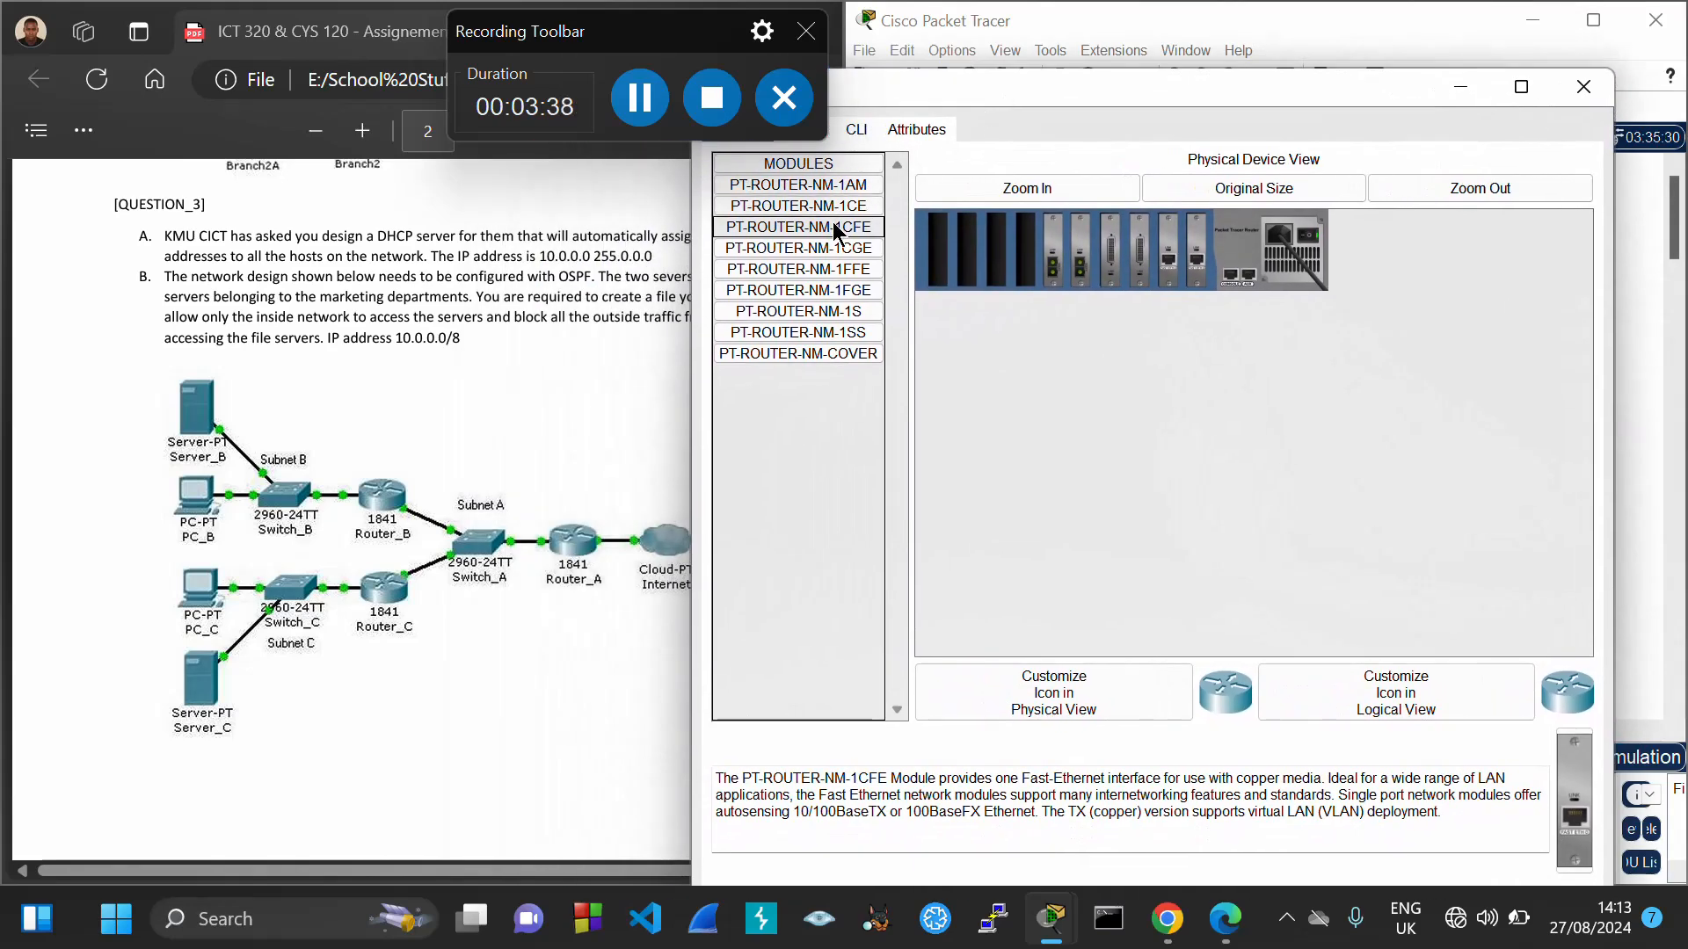
{"action": "left_click_drag", "start_coordinate": [830, 221], "coordinate": [935, 229]}
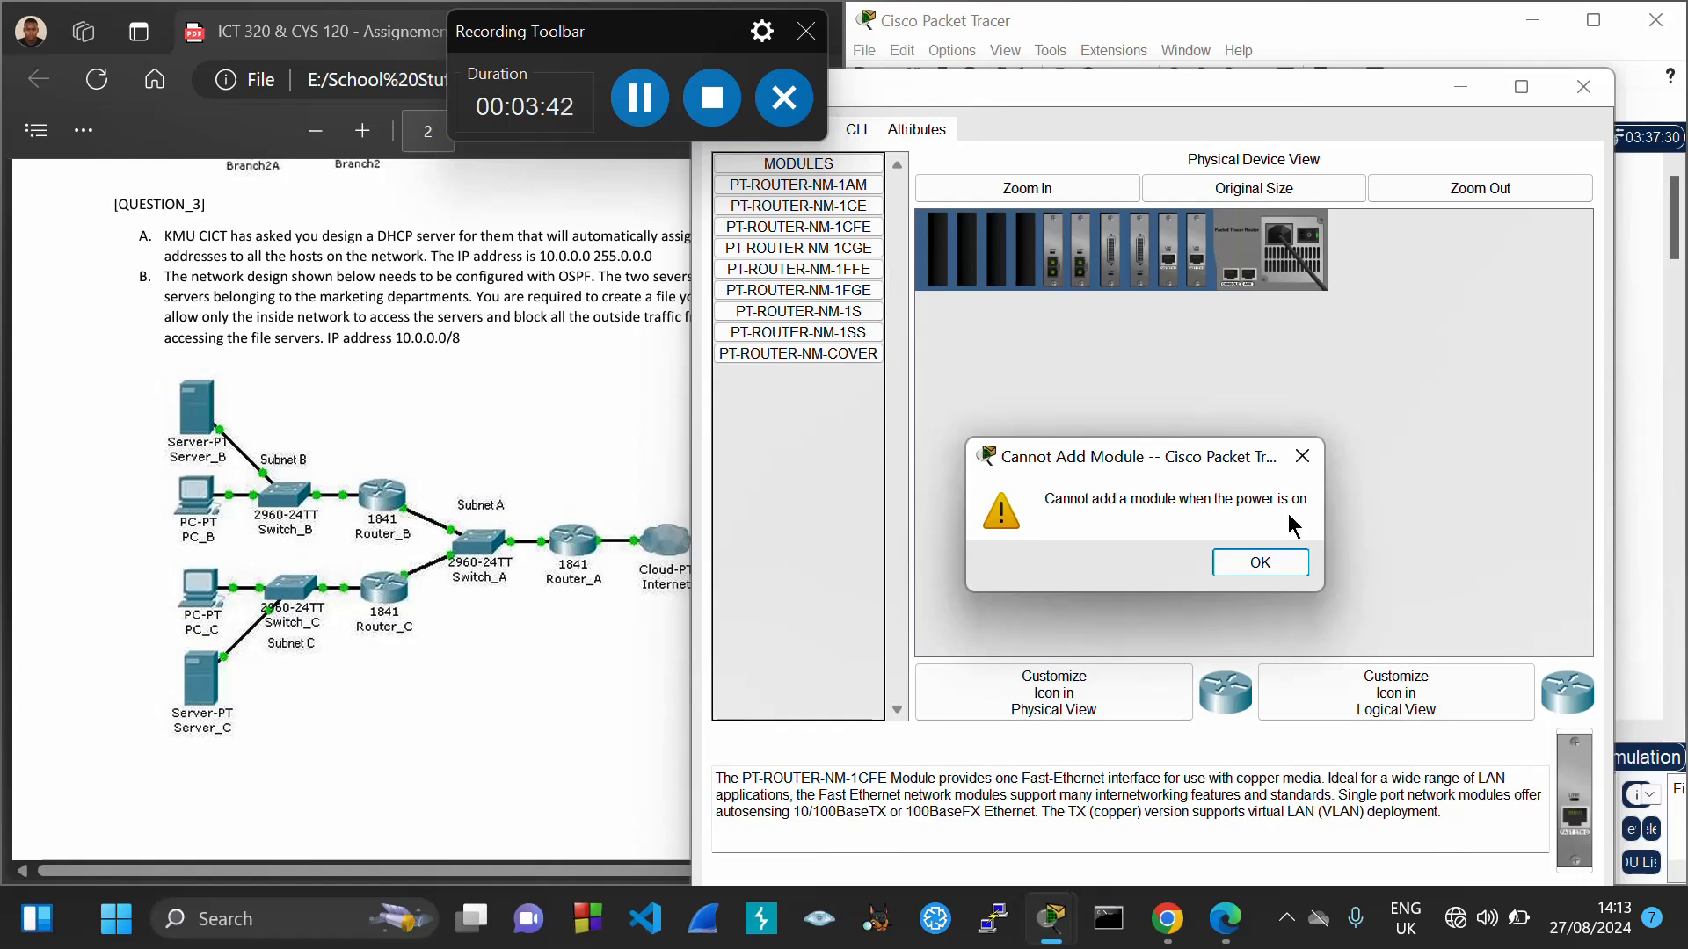
{"action": "left_click", "coordinate": [1279, 564]}
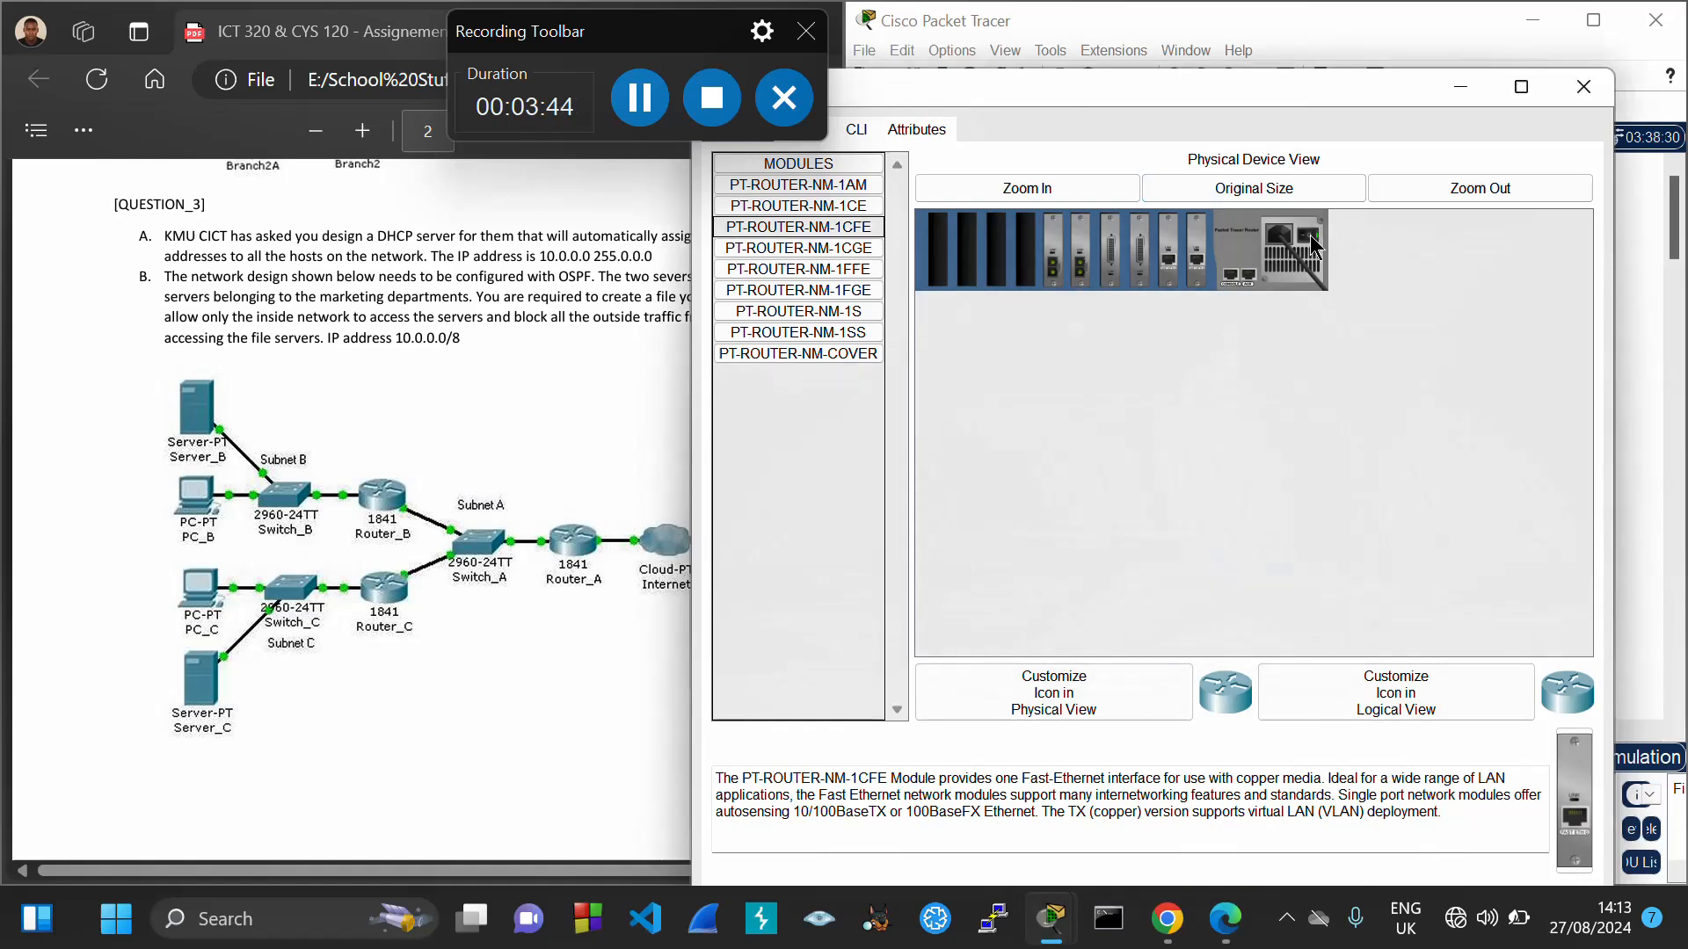
{"action": "left_click", "coordinate": [1309, 234]}
Install four PT-ROUTER-NM-1CFE modules in Router1's empty slots and power it back on
{"action": "left_click_drag", "start_coordinate": [826, 242], "coordinate": [946, 255]}
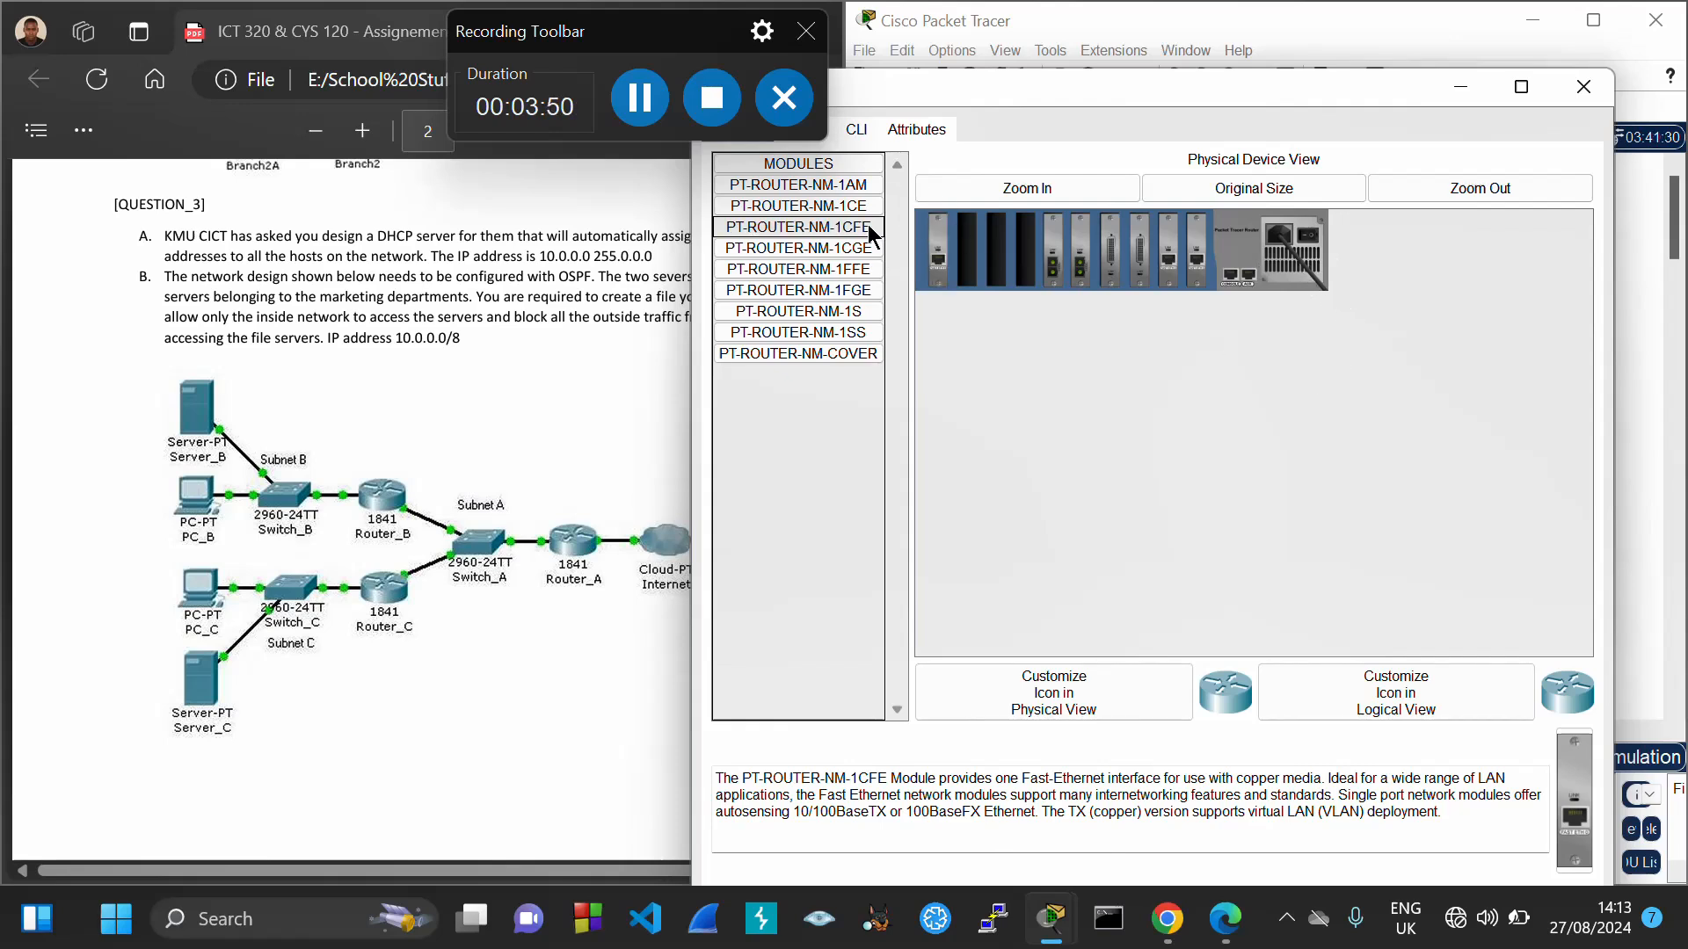
{"action": "left_click_drag", "start_coordinate": [858, 233], "coordinate": [993, 257]}
{"action": "left_click_drag", "start_coordinate": [798, 229], "coordinate": [1028, 268]}
{"action": "left_click", "coordinate": [1309, 248]}
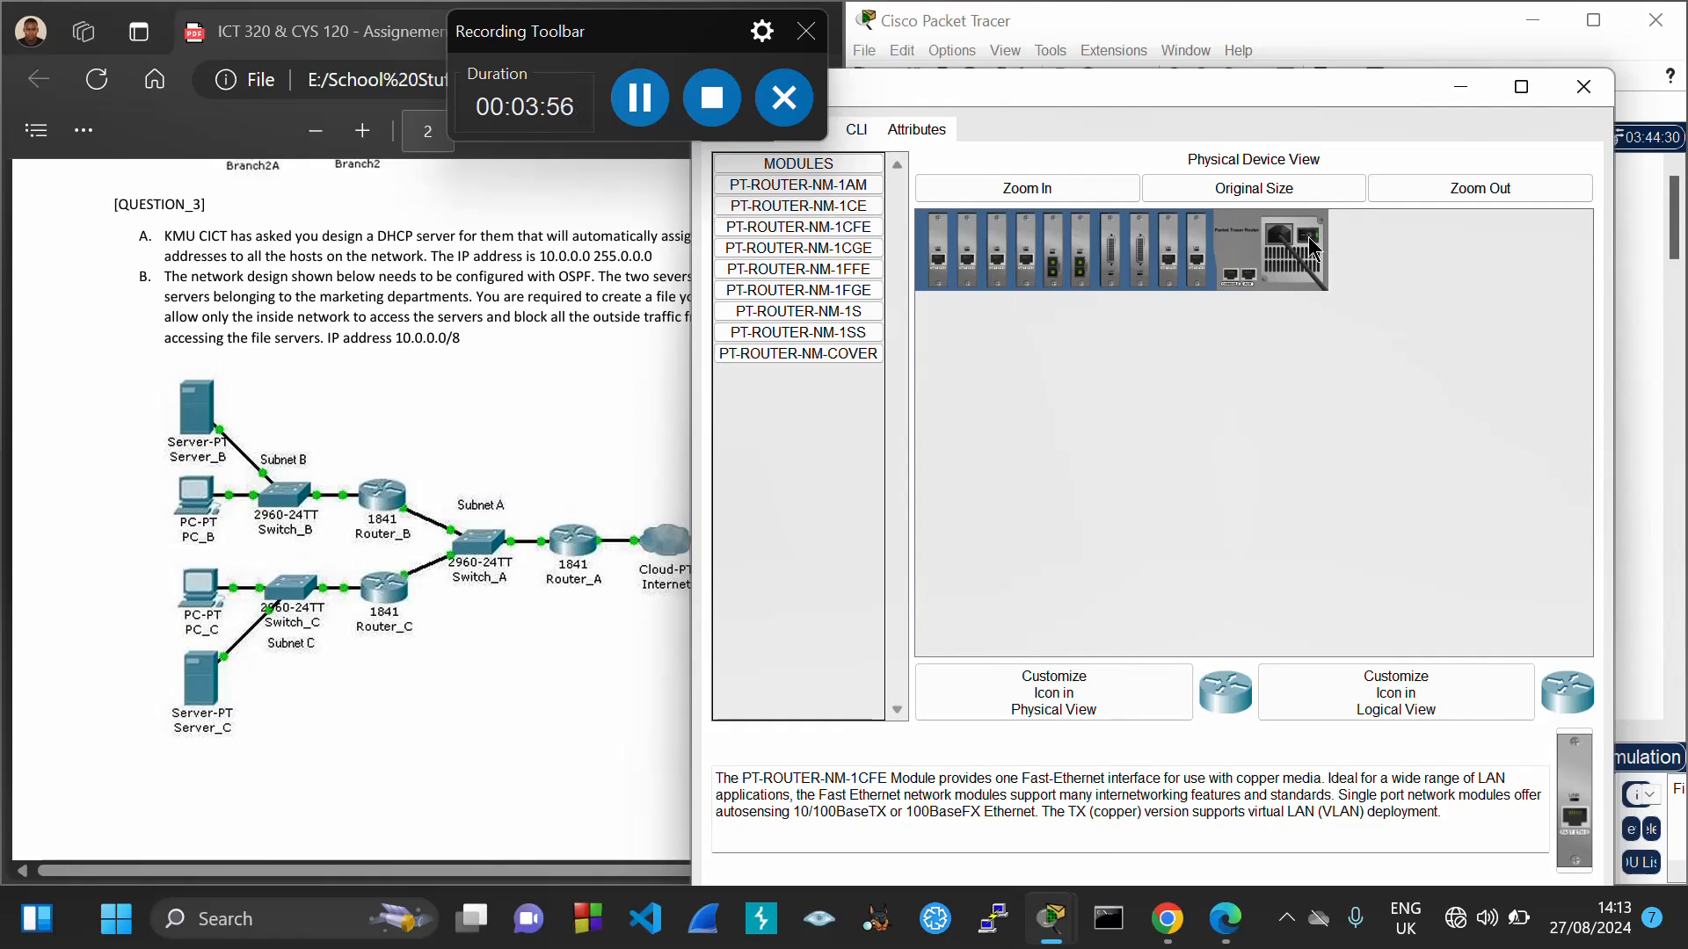
Fit two PT-ROUTER-NM-1CFE Fast Ethernet modules into Router2's empty slots
{"action": "left_click", "coordinate": [1582, 88]}
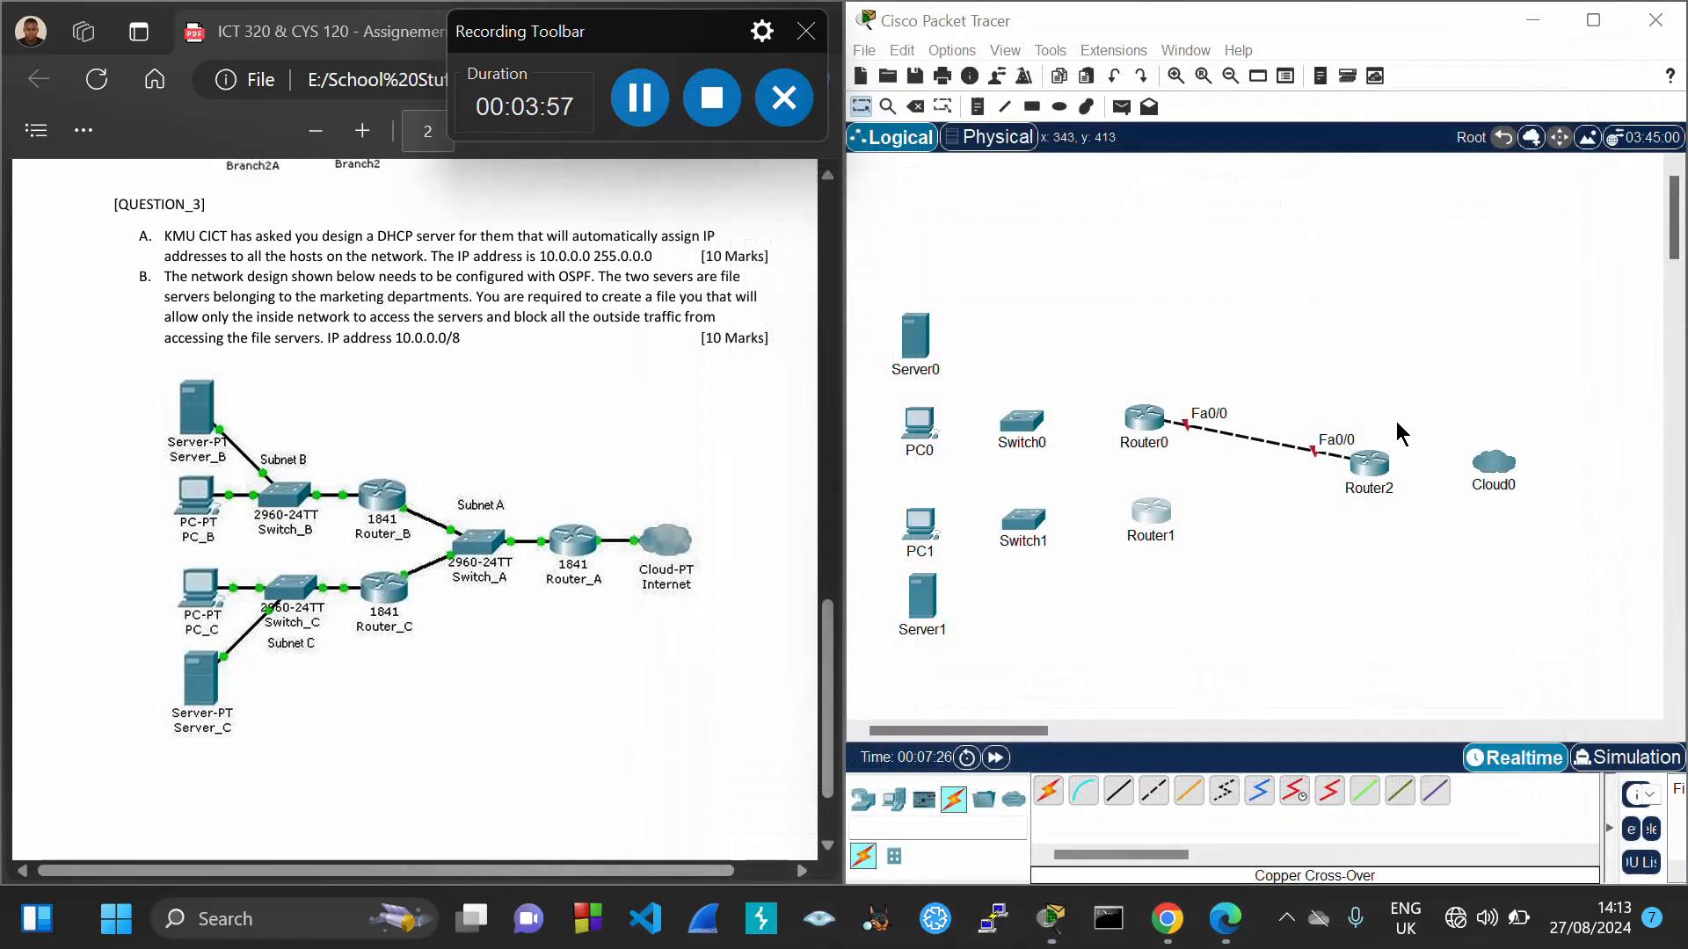
{"action": "left_click", "coordinate": [1370, 464]}
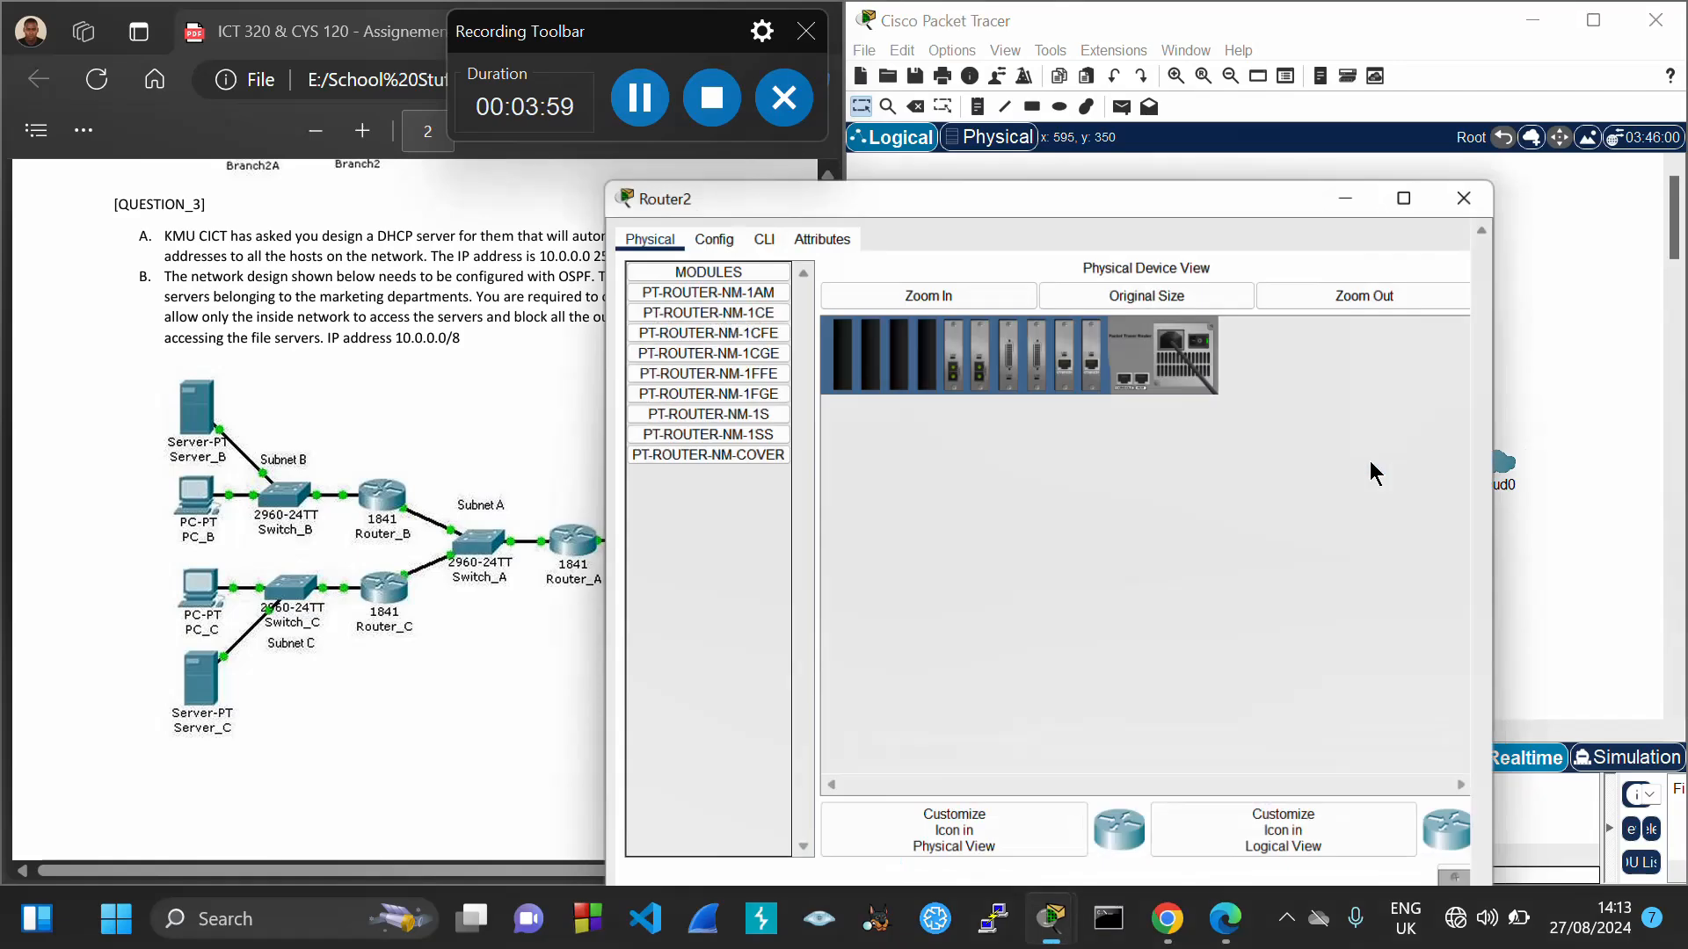
{"action": "left_click_drag", "start_coordinate": [1015, 23], "coordinate": [1199, 93]}
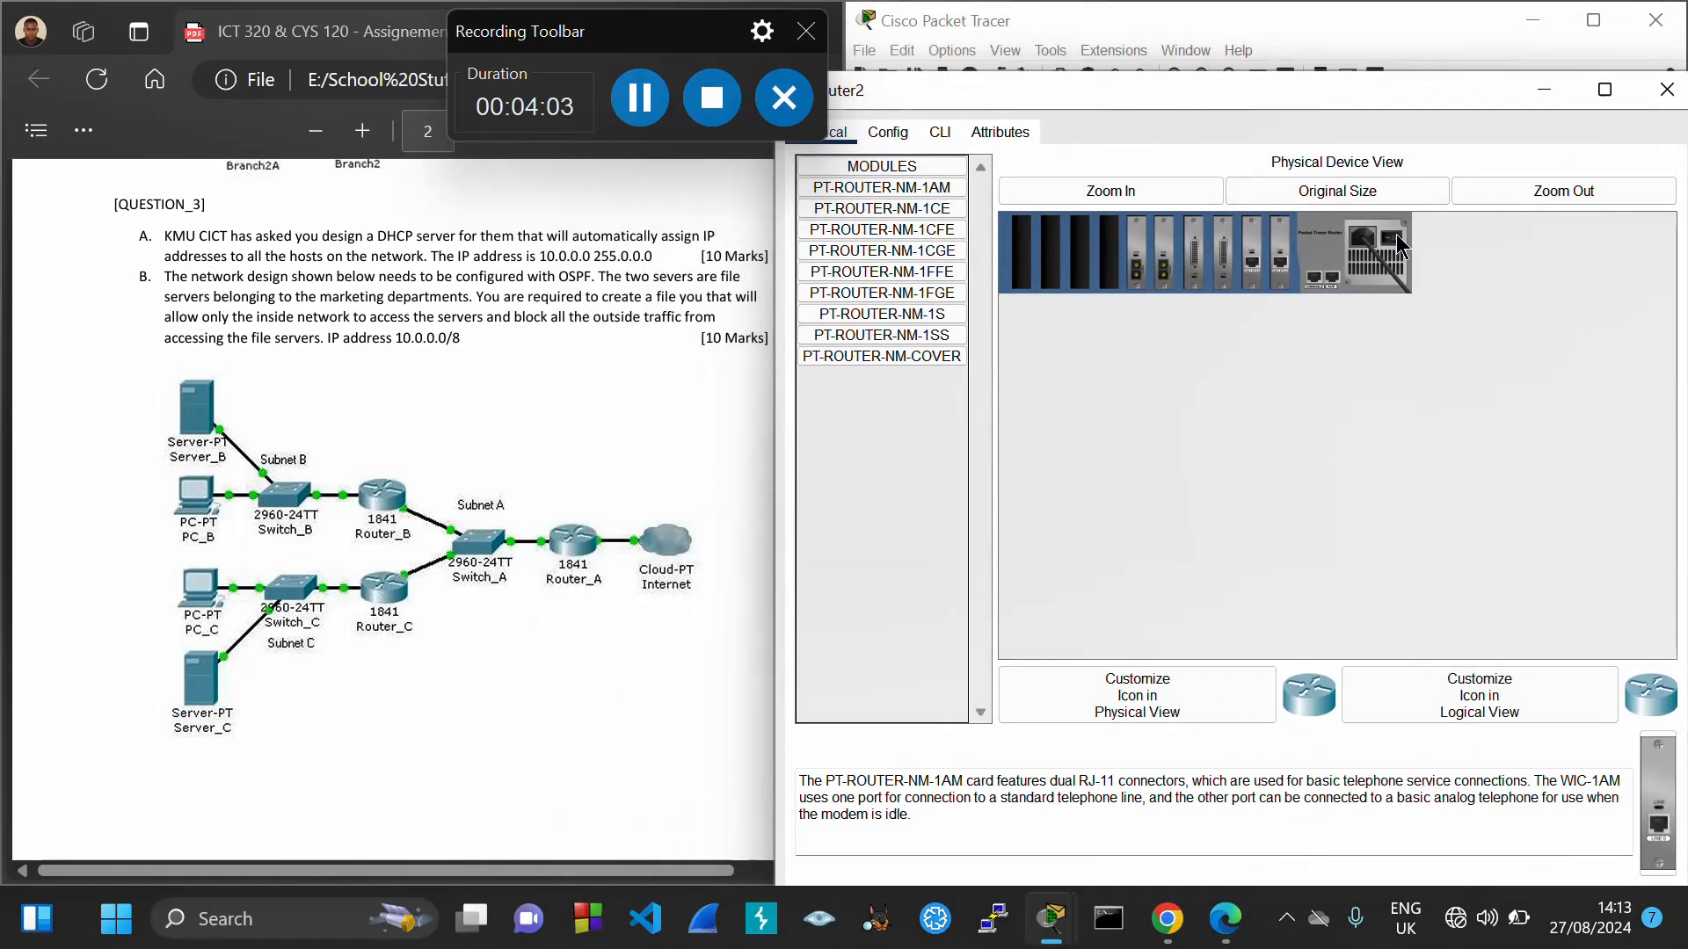
{"action": "left_click_drag", "start_coordinate": [950, 232], "coordinate": [1048, 252]}
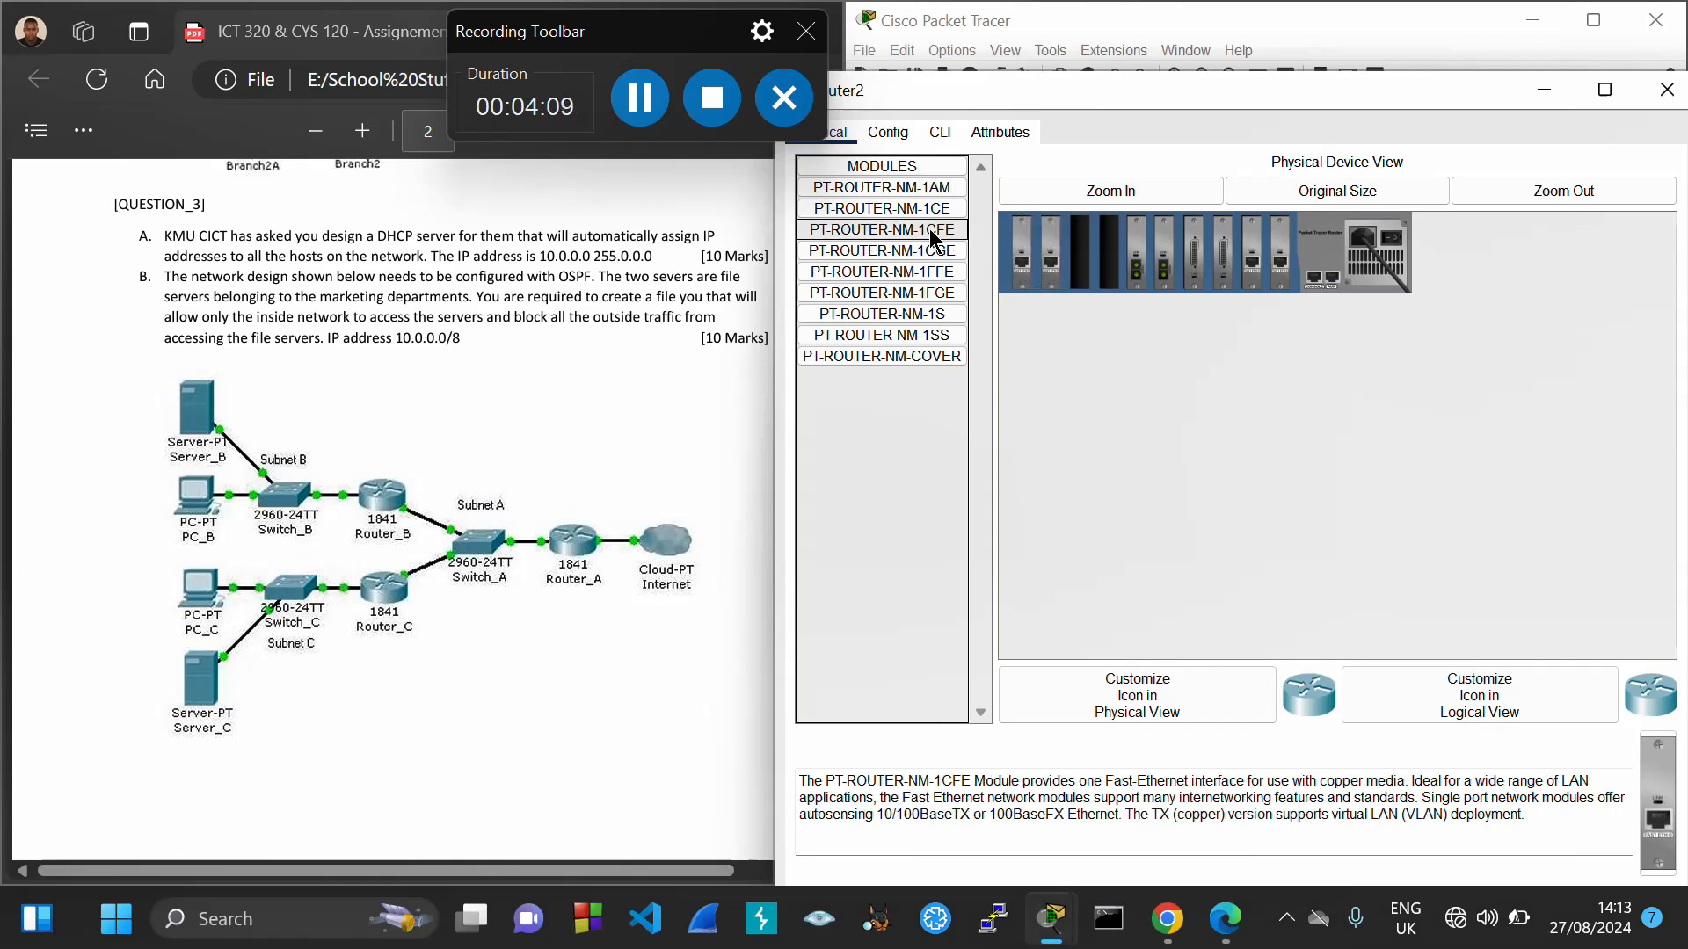
{"action": "left_click_drag", "start_coordinate": [931, 230], "coordinate": [1106, 245]}
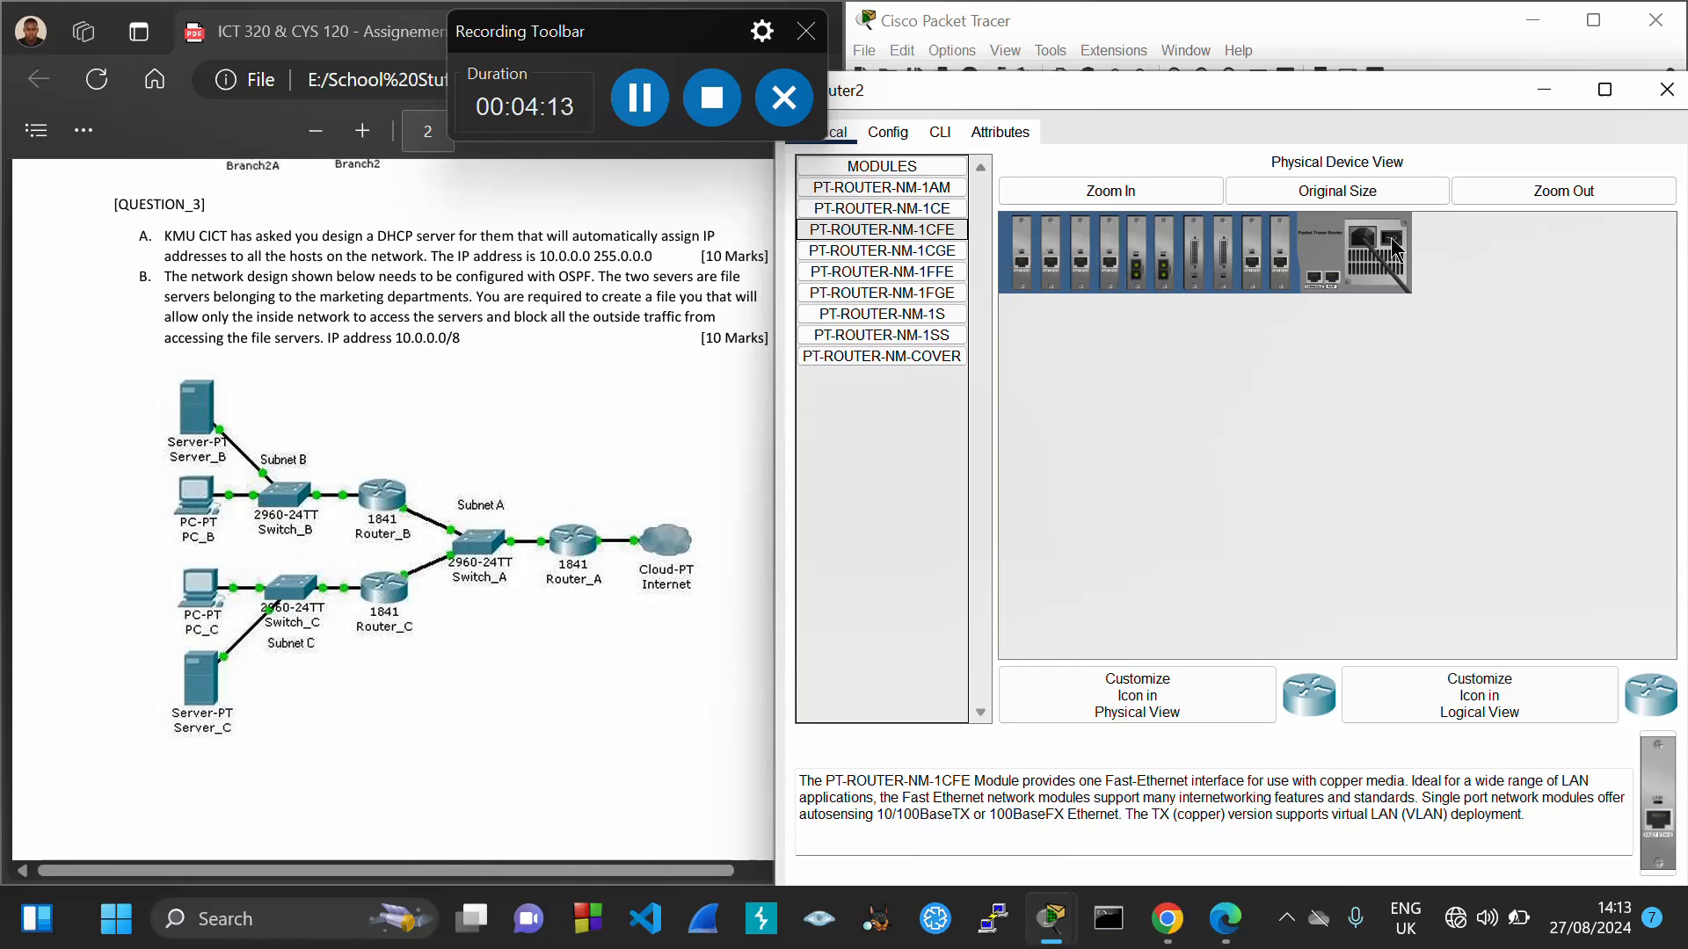
{"action": "left_click", "coordinate": [1667, 88]}
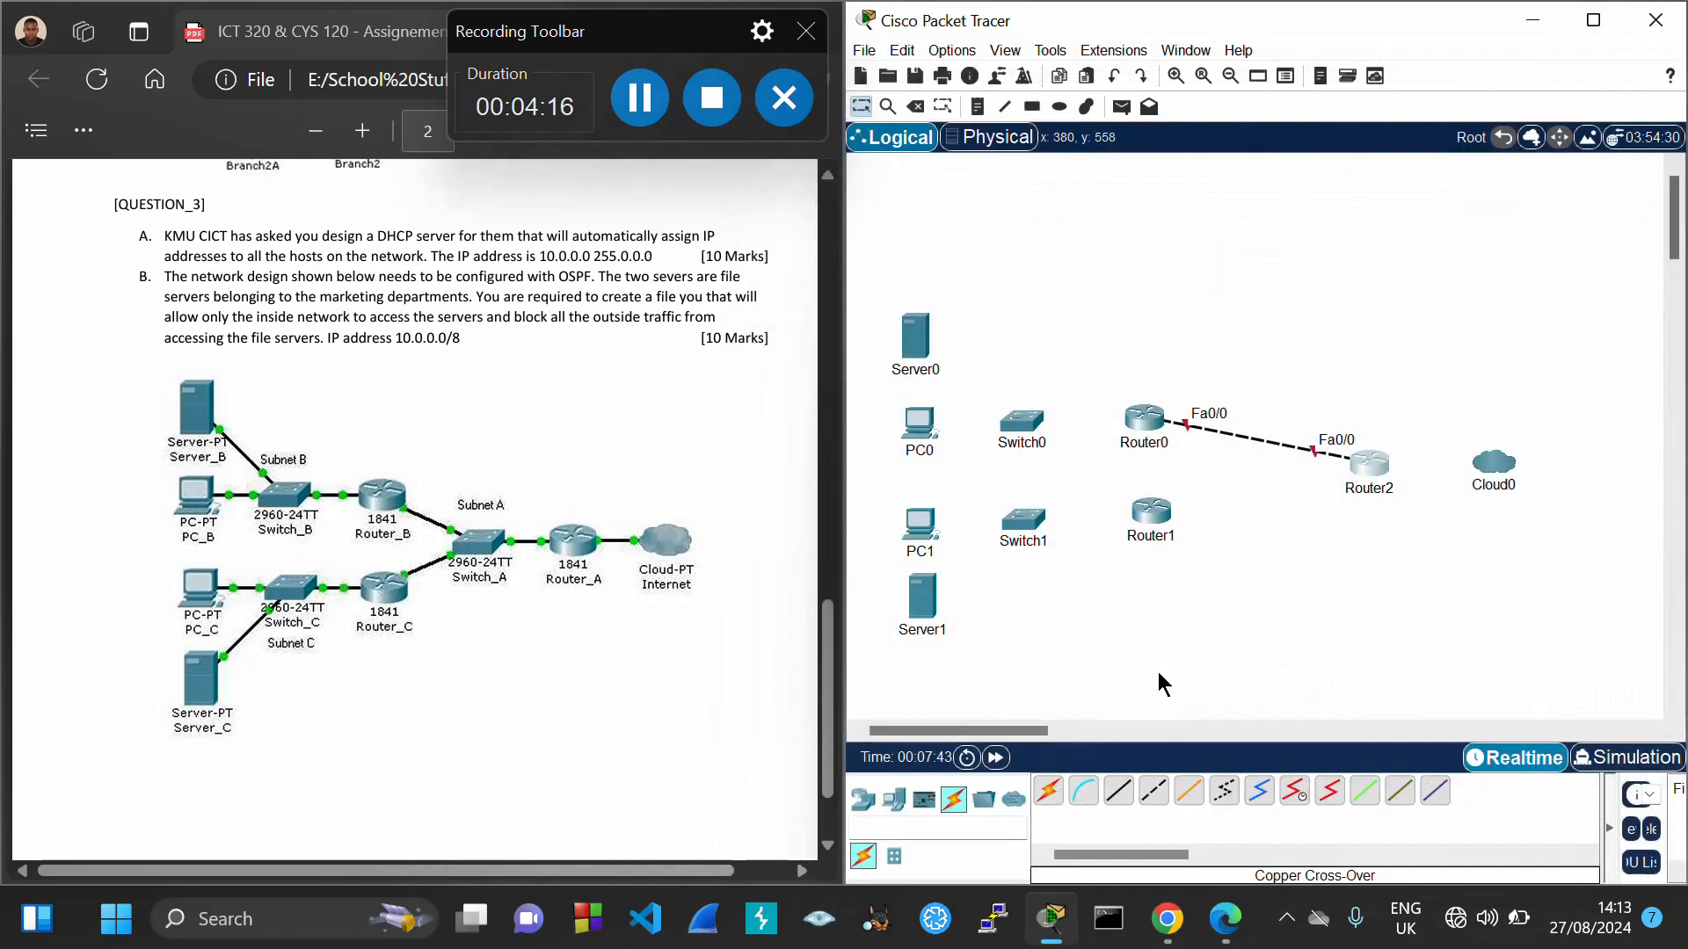
Cable Router1 Fa6/0 to Router2 Fa6/0 with copper cross-over, then check Router0's free ports
{"action": "left_click", "coordinate": [1153, 791]}
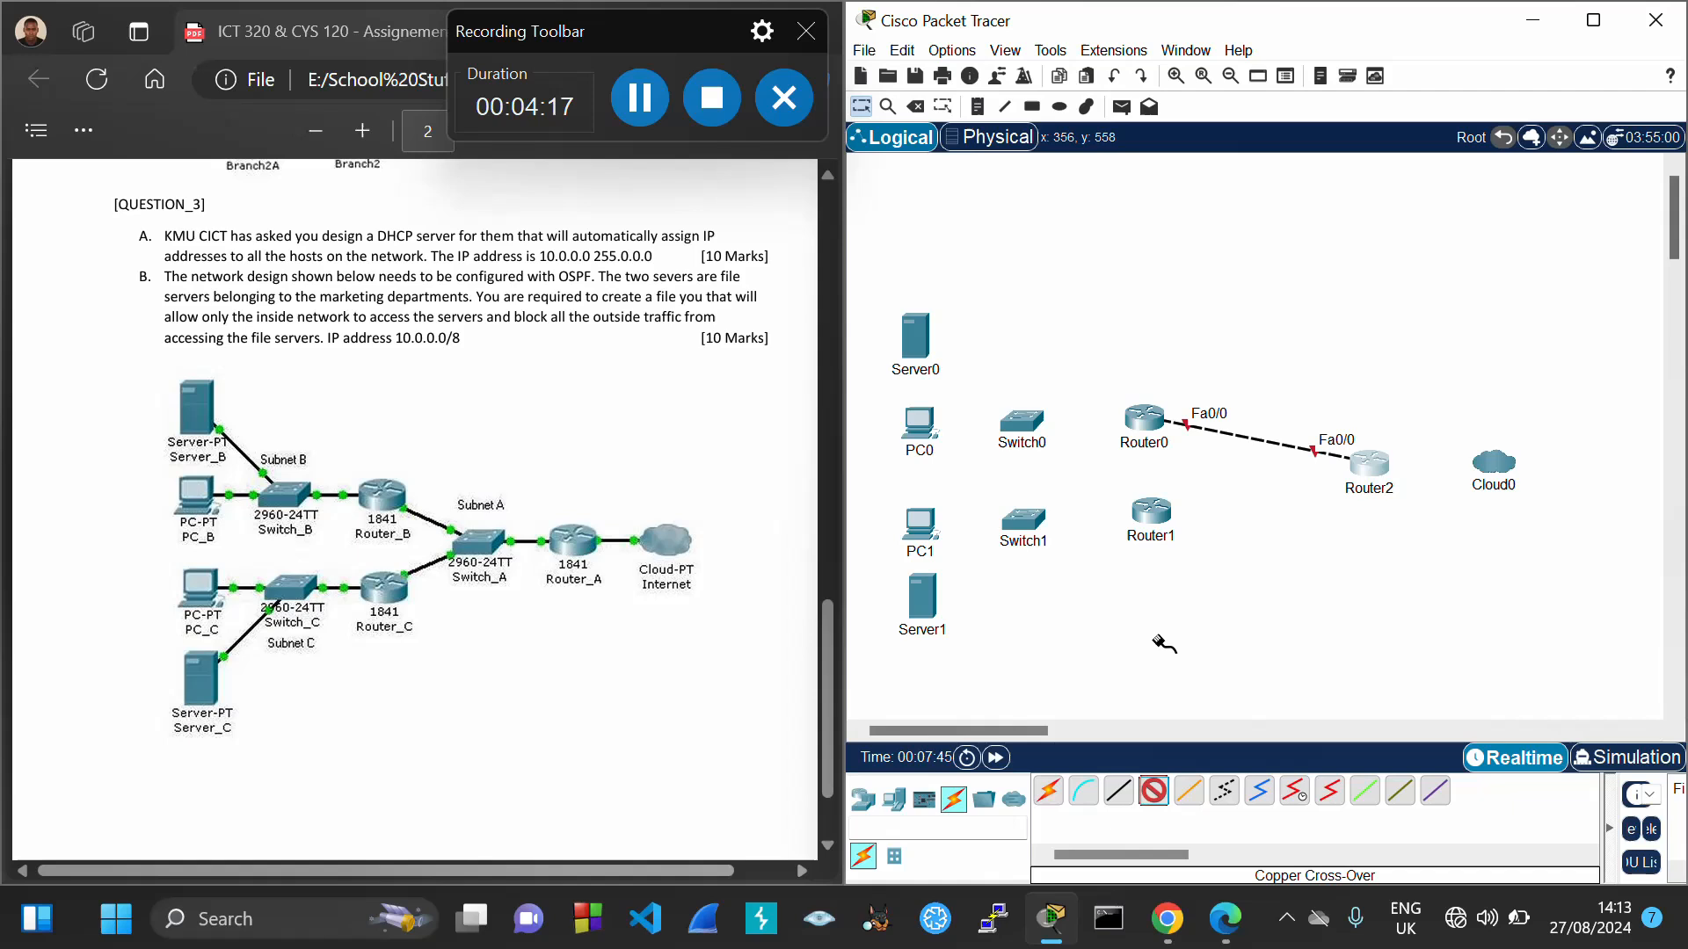
{"action": "left_click", "coordinate": [1152, 517]}
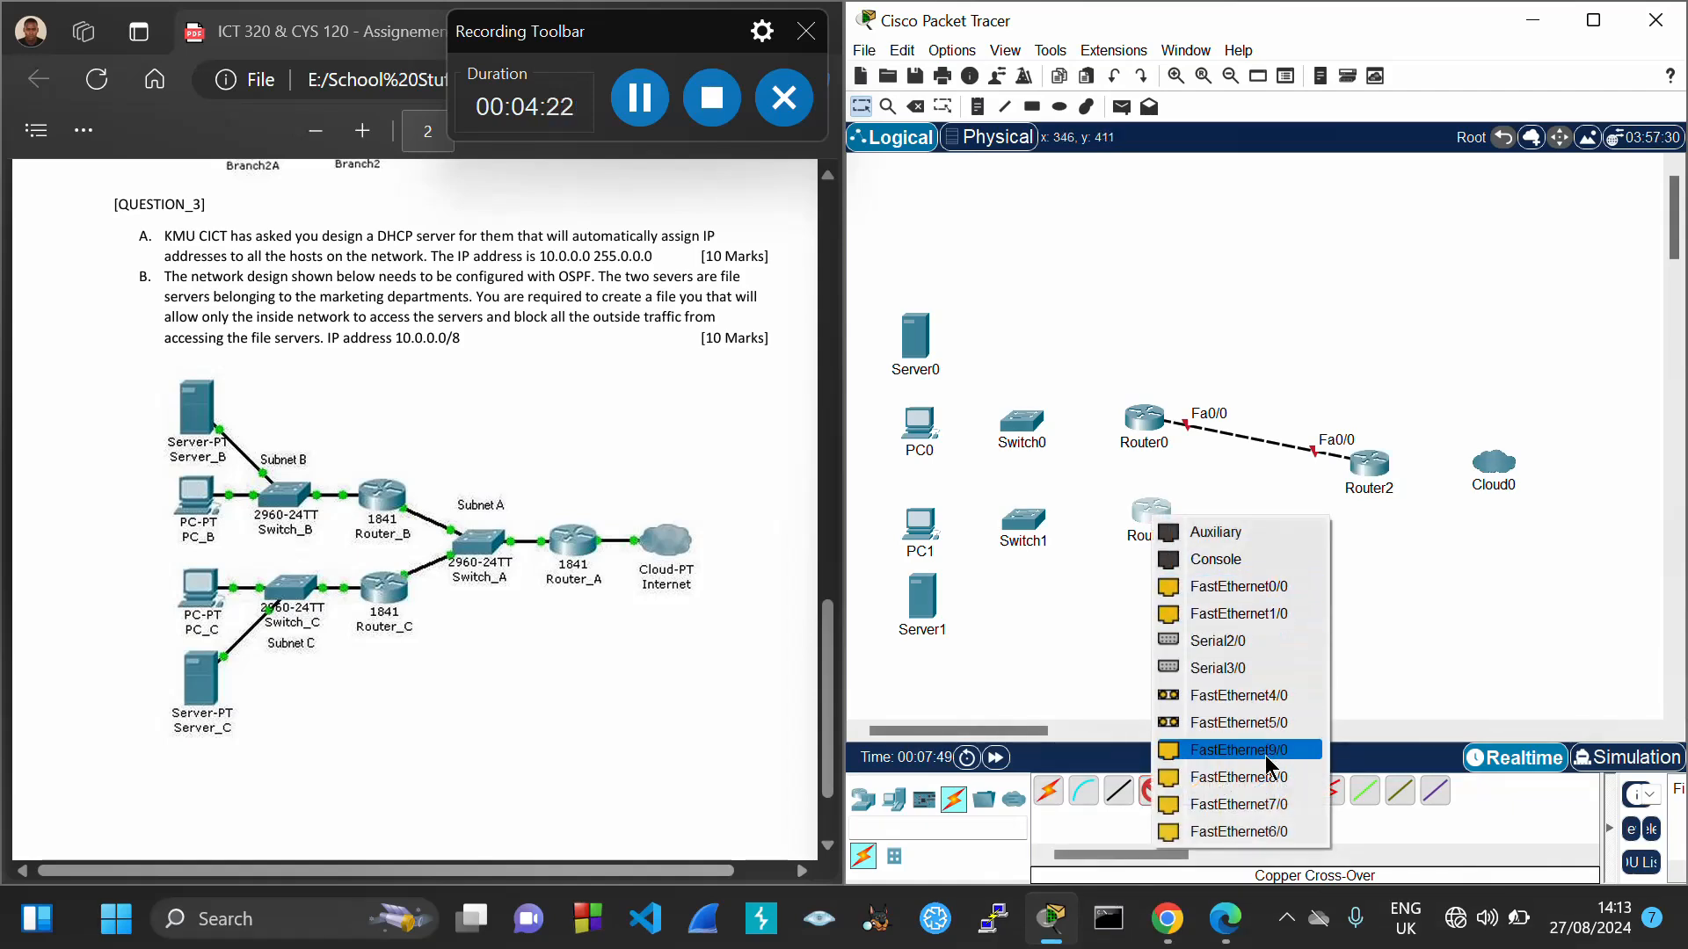
{"action": "left_click", "coordinate": [1269, 832]}
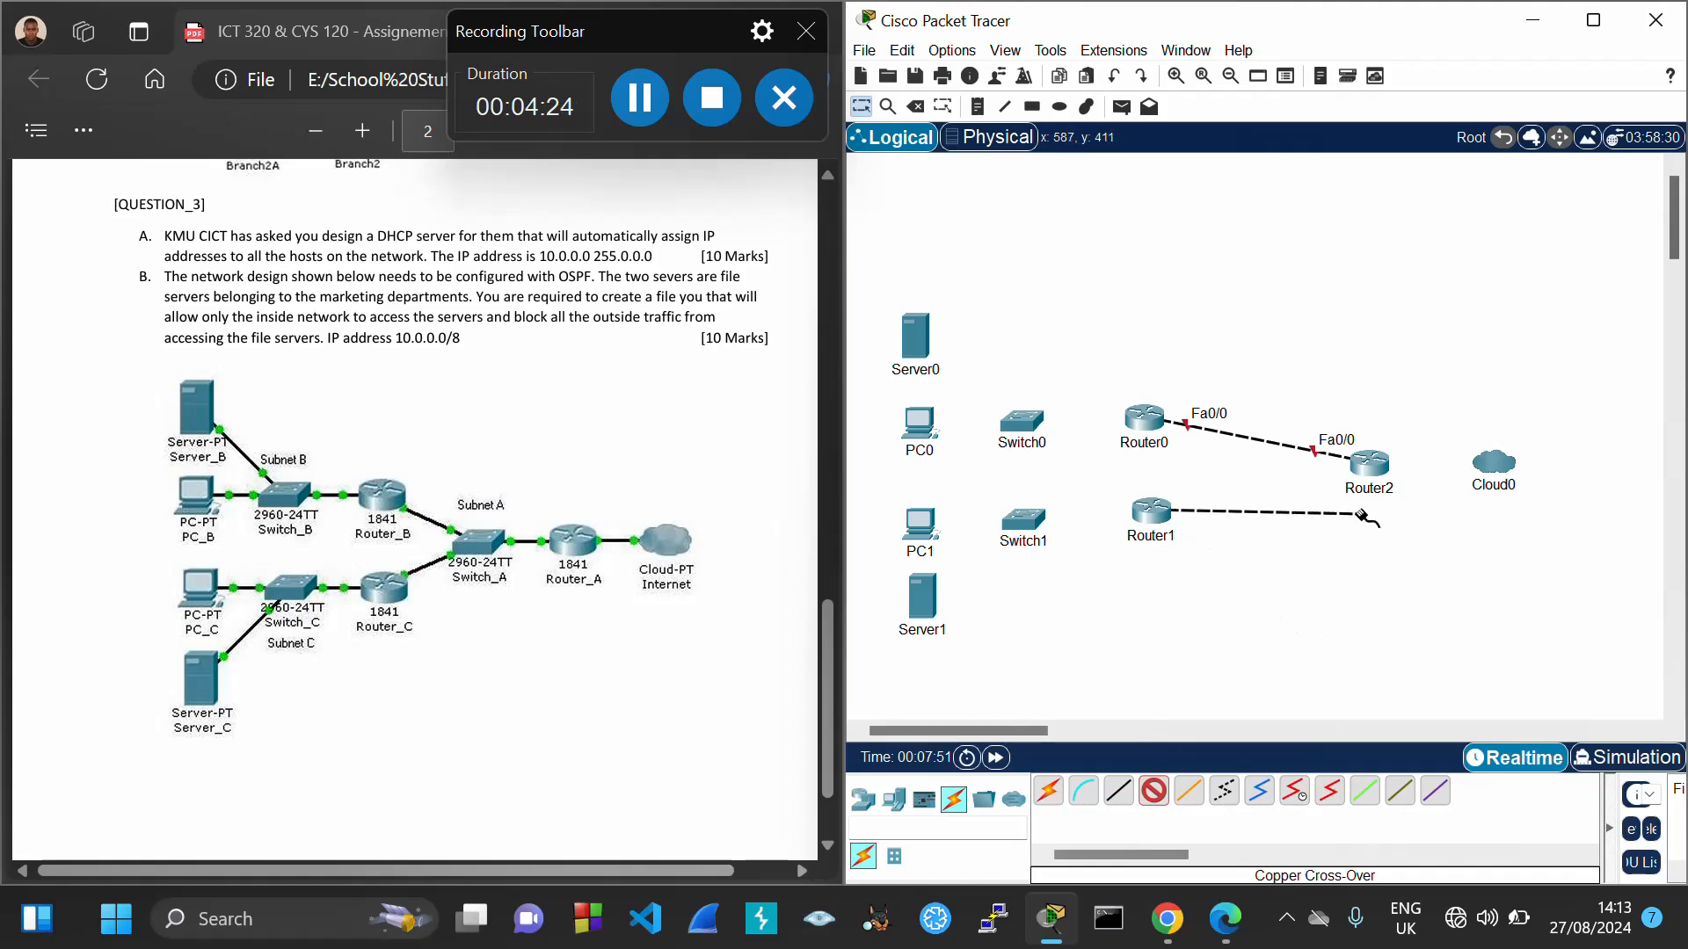
{"action": "left_click", "coordinate": [1374, 462]}
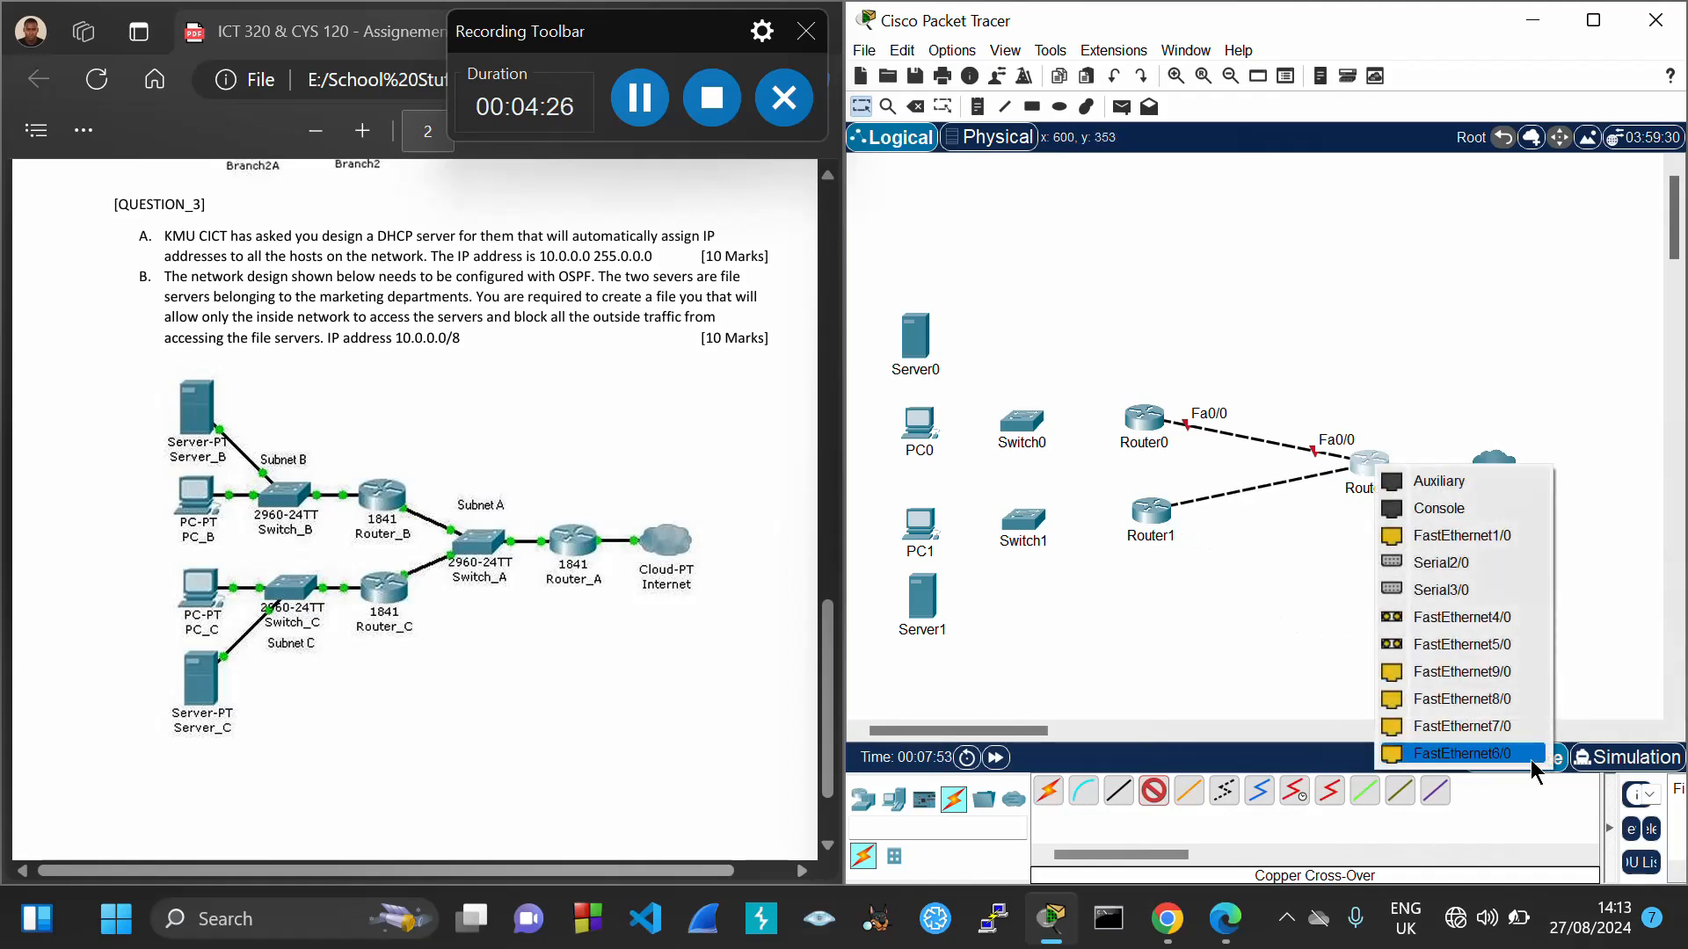
{"action": "left_click", "coordinate": [1490, 756]}
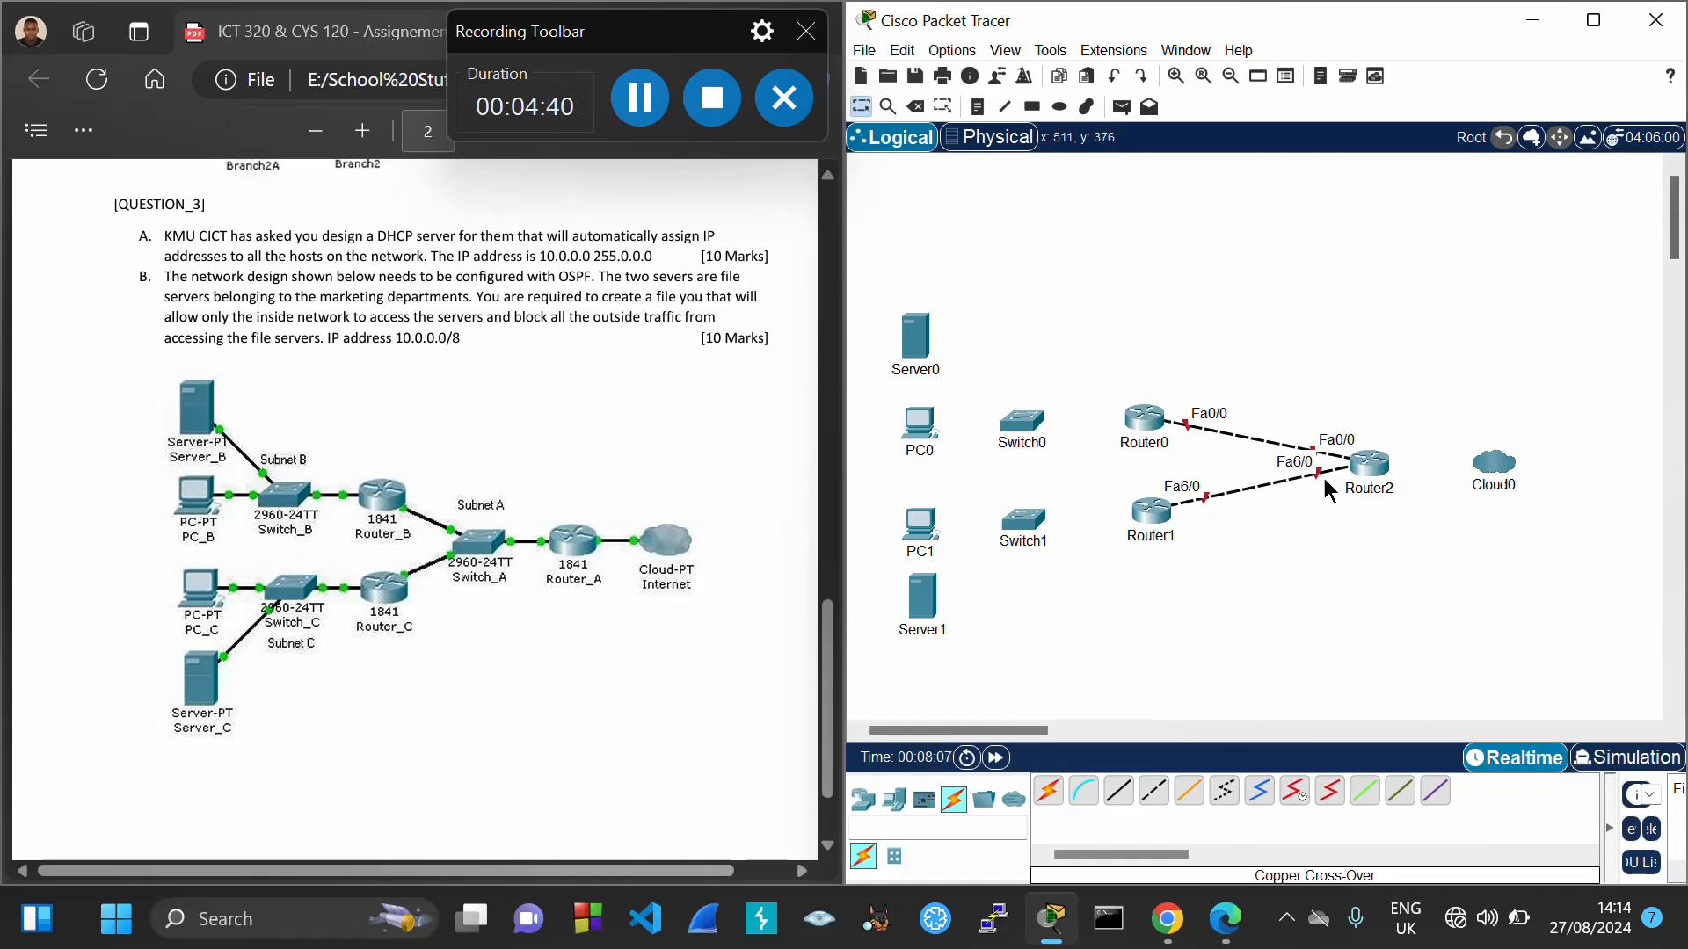
{"action": "left_click", "coordinate": [1155, 796]}
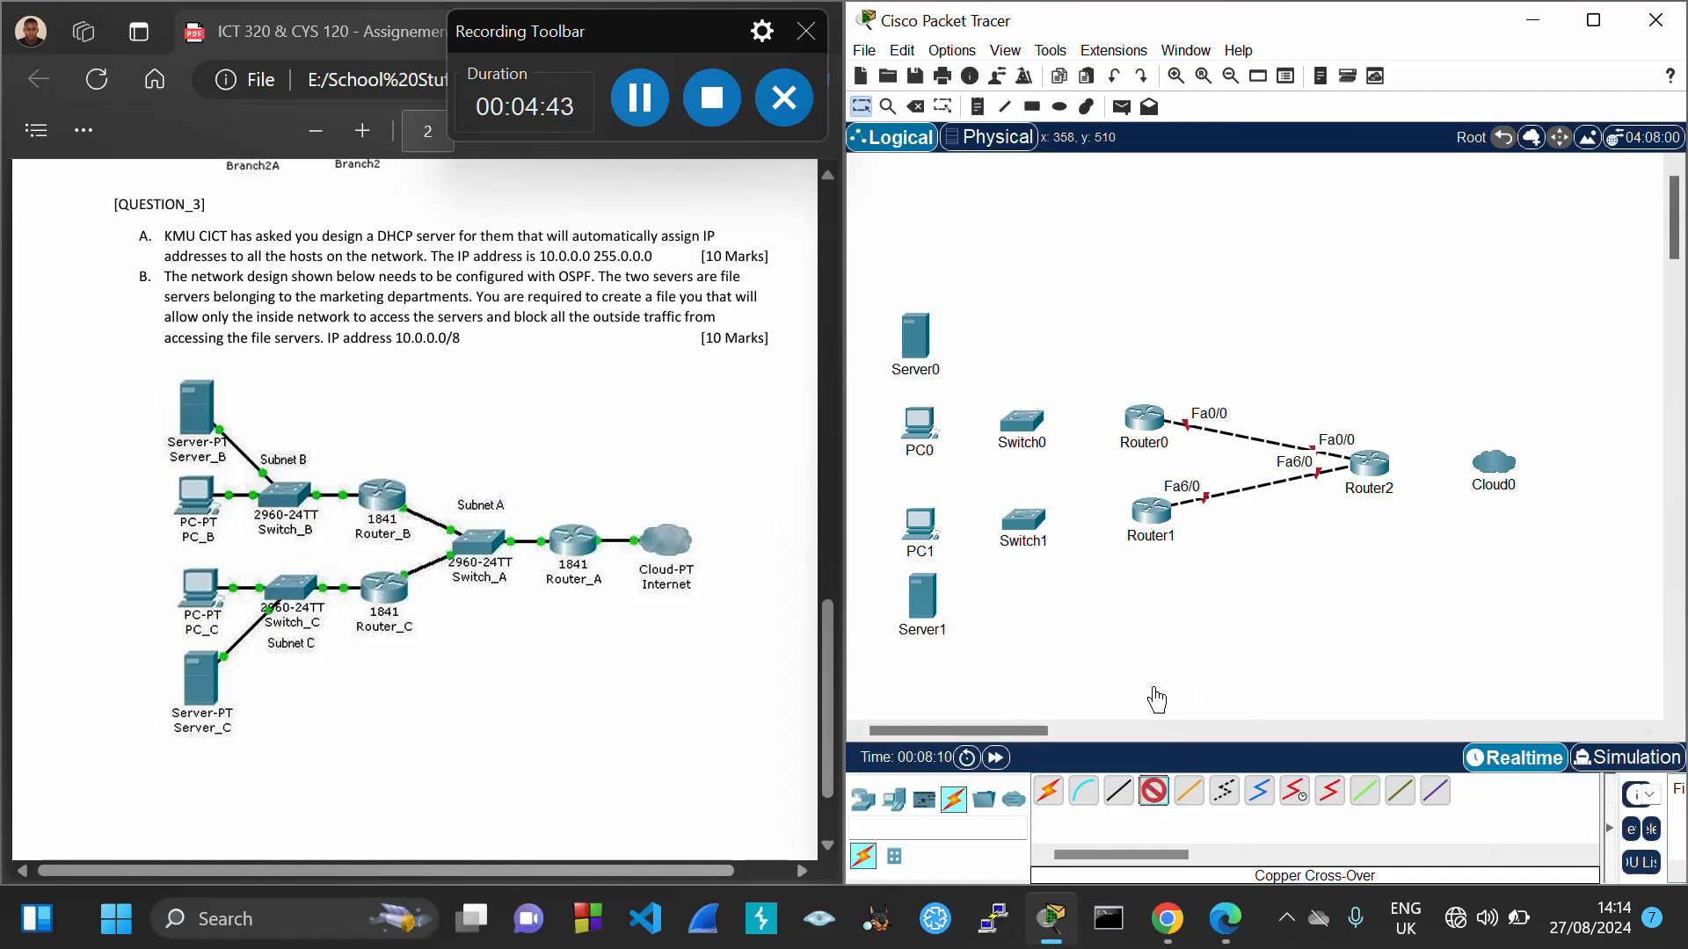
{"action": "left_click", "coordinate": [1150, 416]}
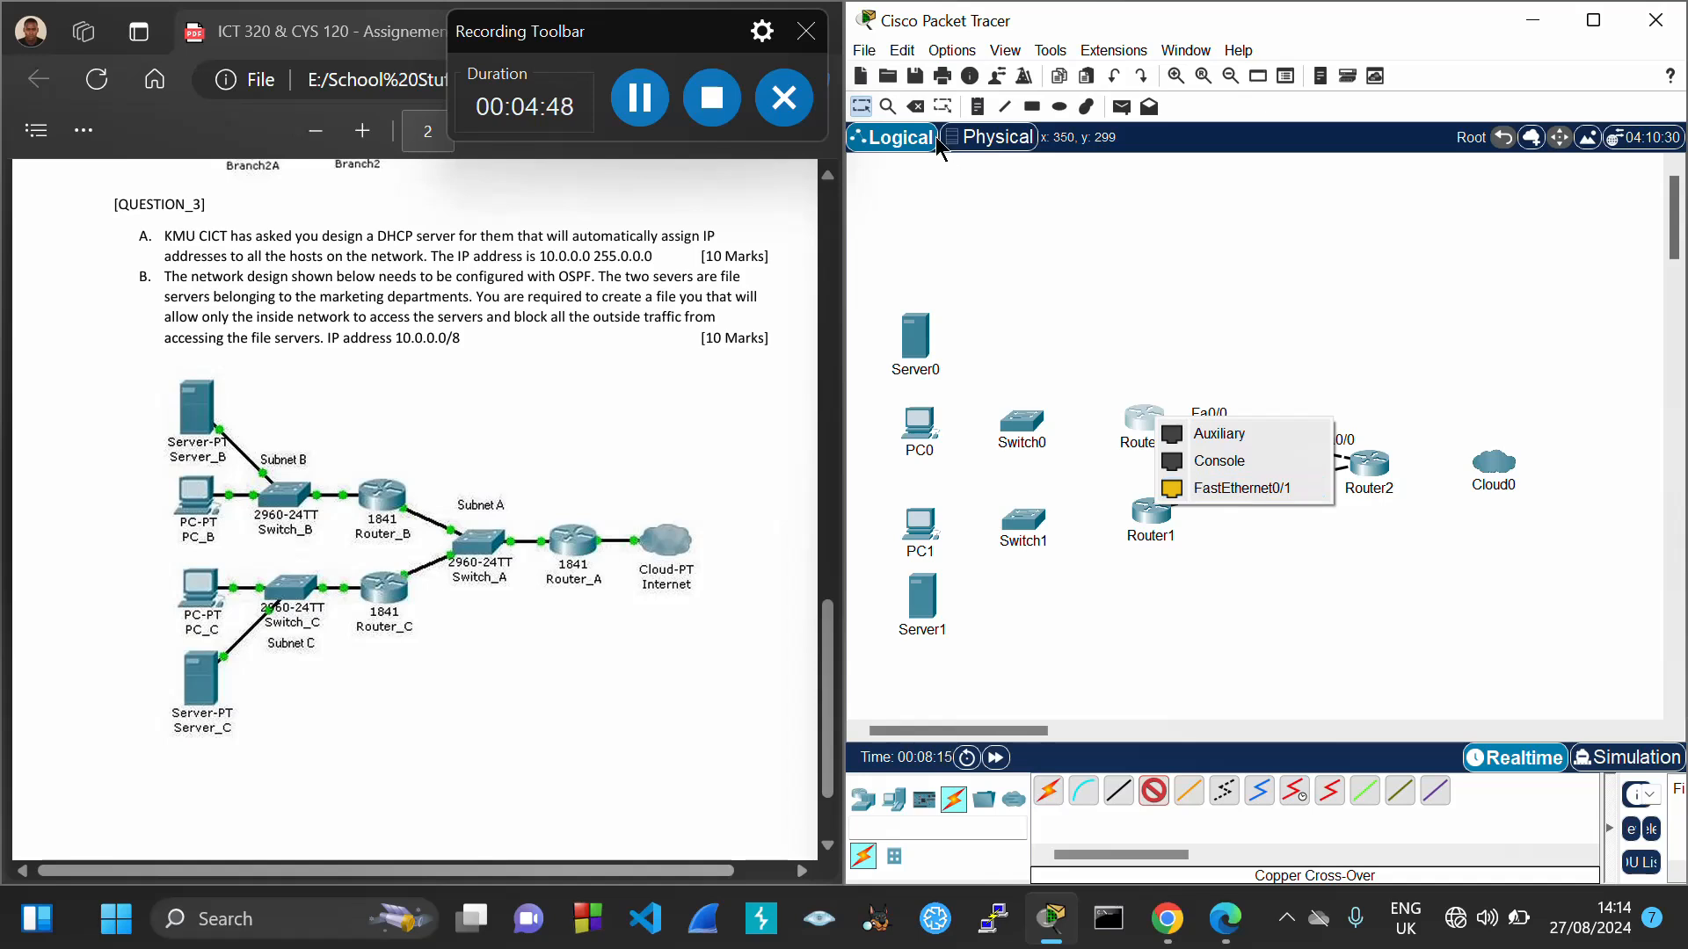
Abandon the Router0 cable attempts and open Router0's device window to its physical view
{"action": "left_click", "coordinate": [861, 109]}
{"action": "left_click", "coordinate": [1149, 431]}
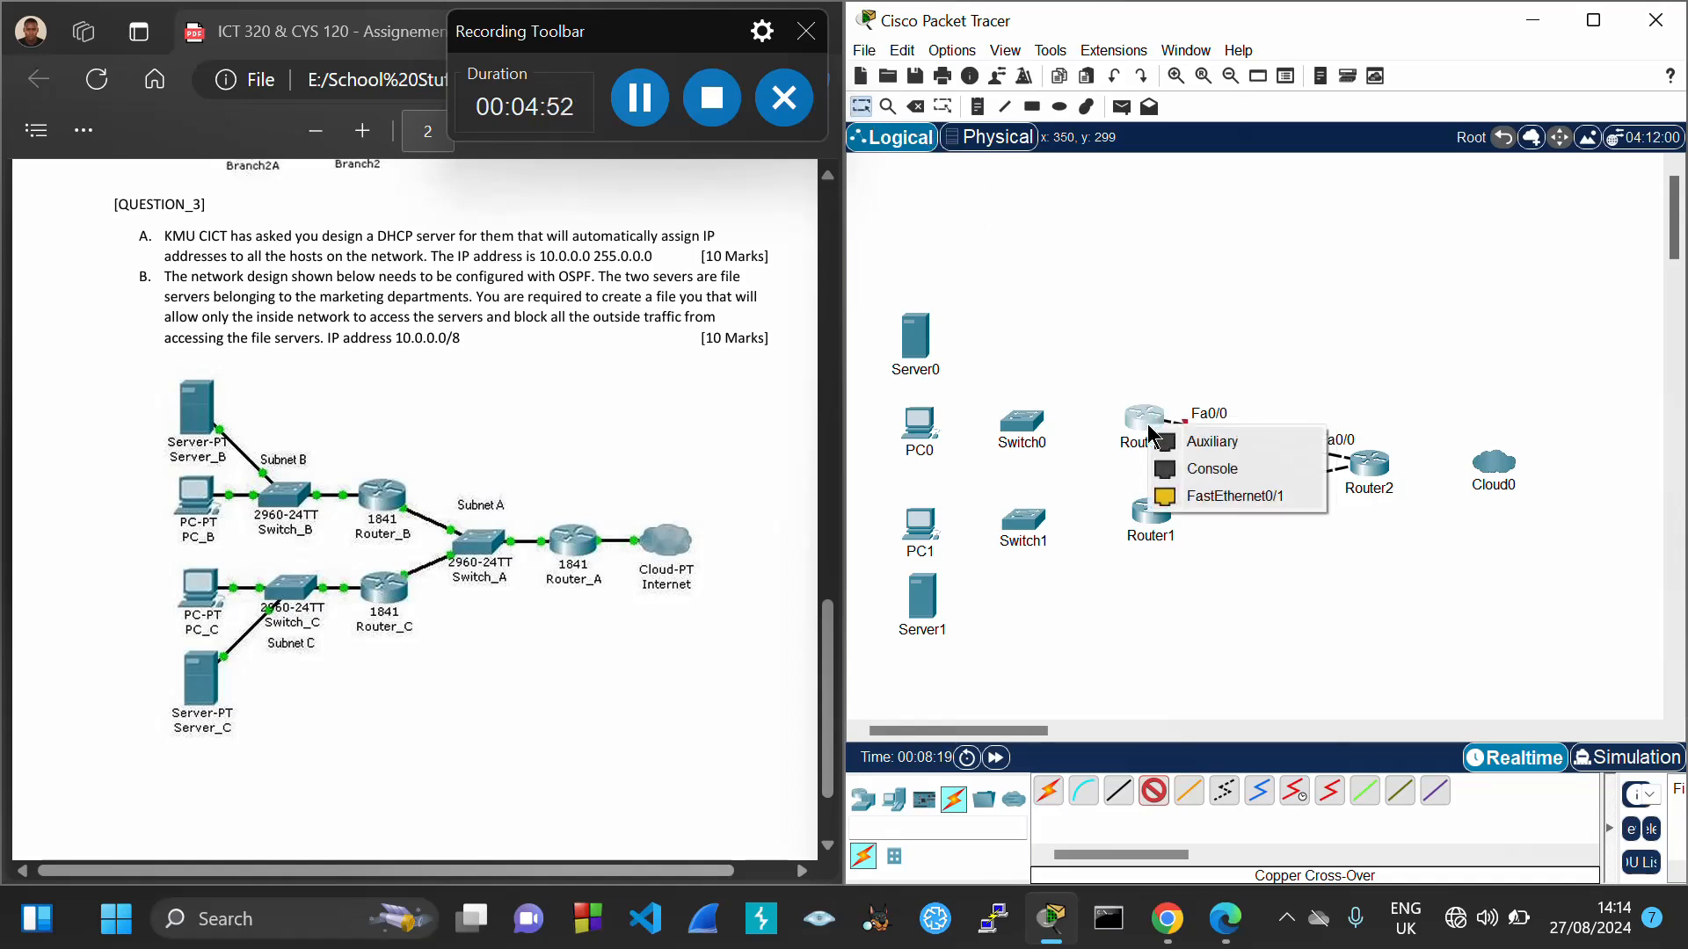
{"action": "left_click", "coordinate": [861, 113]}
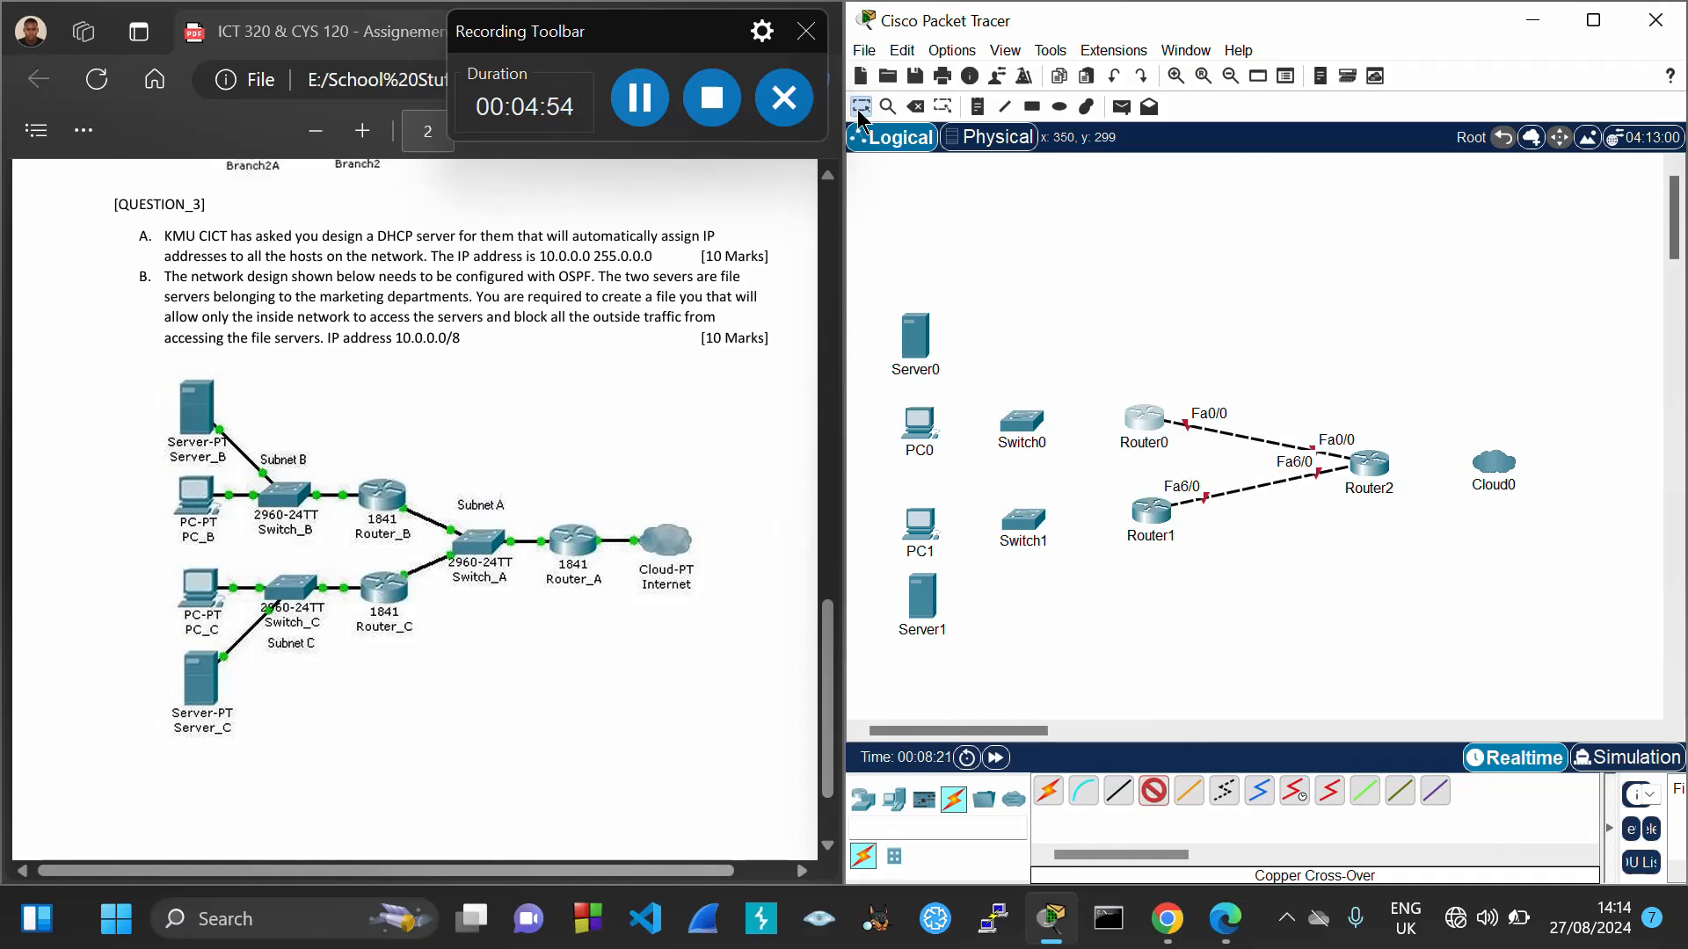
{"action": "left_click", "coordinate": [1148, 430]}
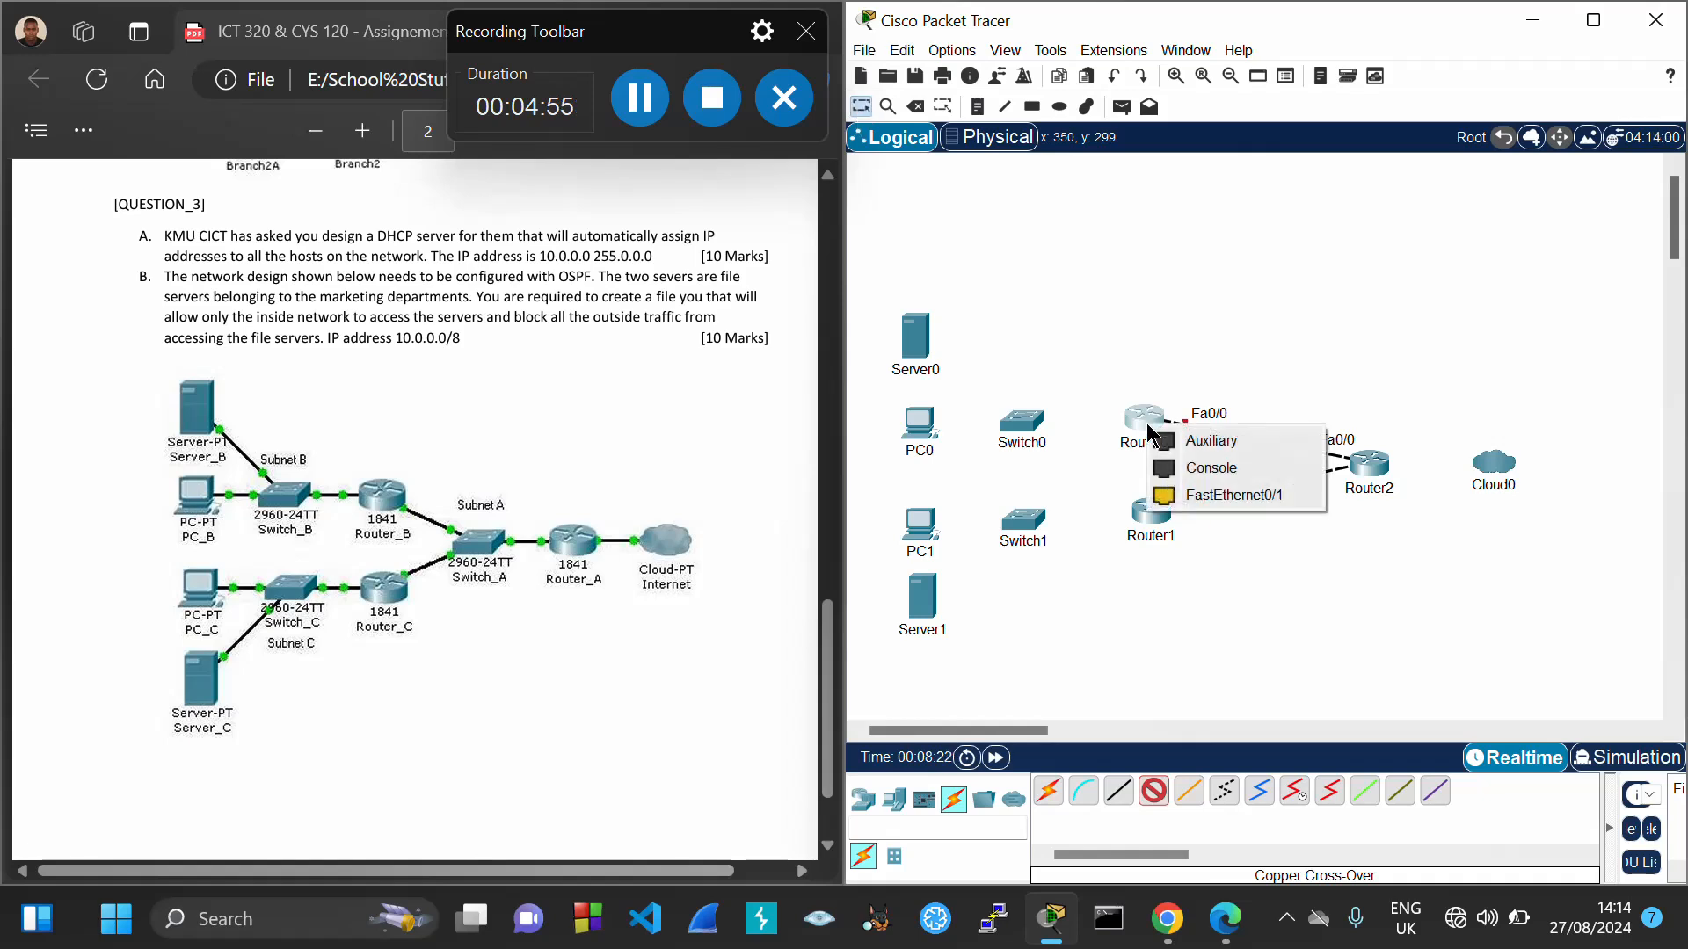
{"action": "left_click", "coordinate": [1109, 359]}
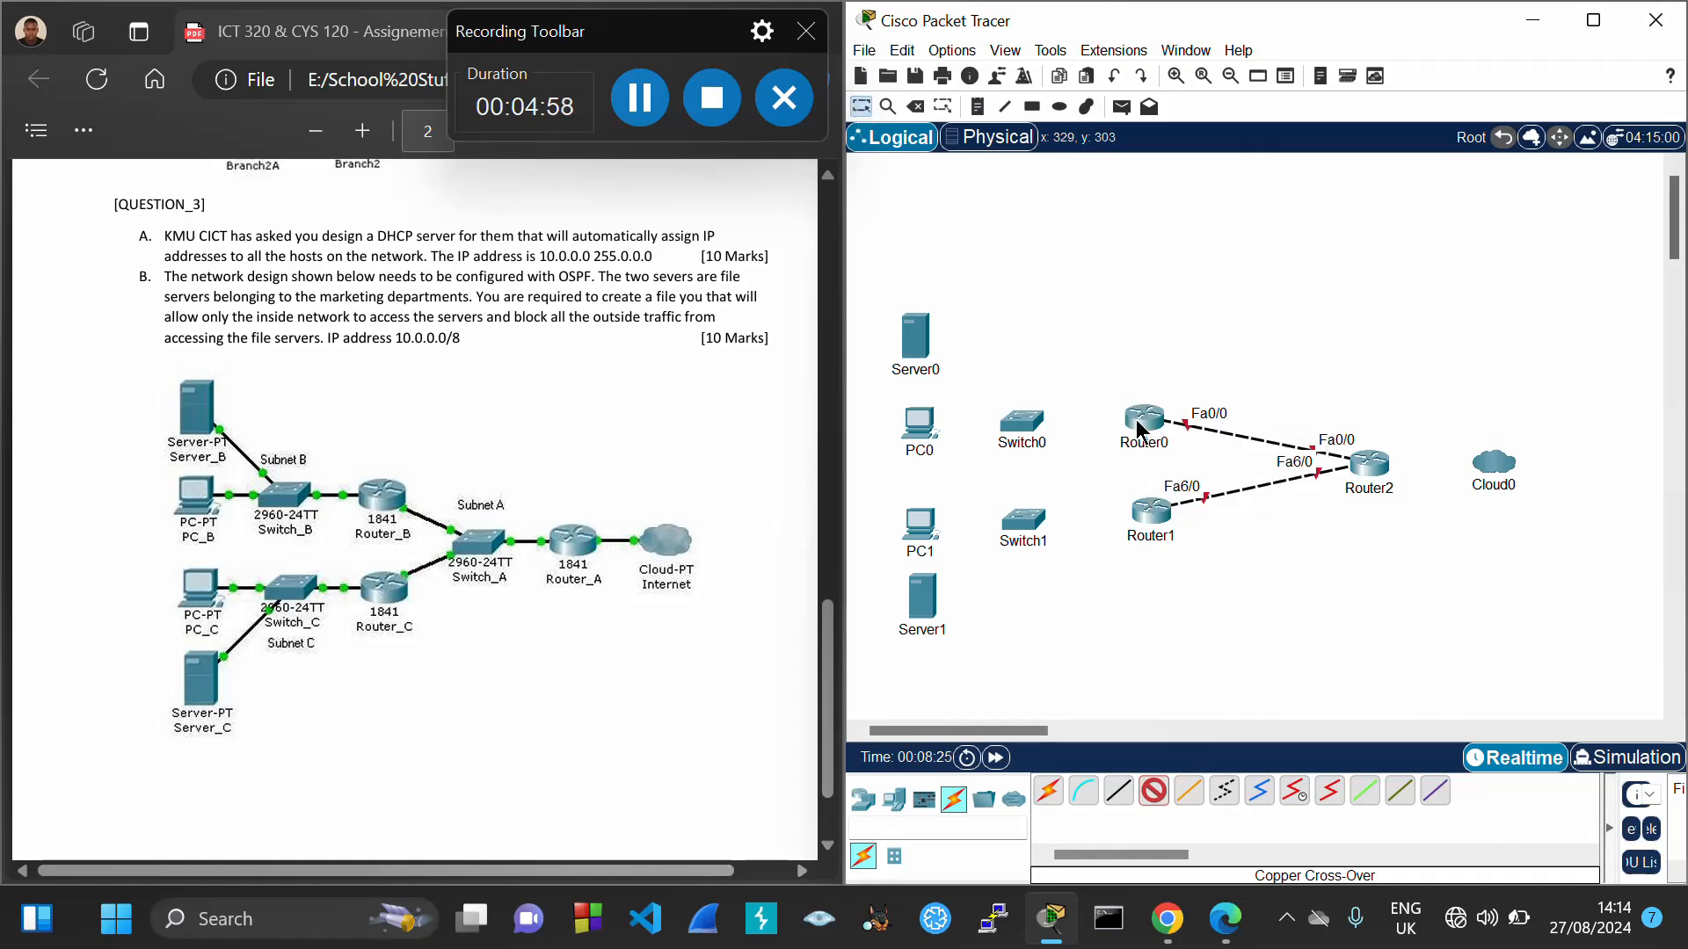
{"action": "left_click", "coordinate": [1136, 424]}
{"action": "left_click", "coordinate": [1069, 362]}
{"action": "left_click", "coordinate": [1155, 790]}
{"action": "left_click", "coordinate": [1140, 425]}
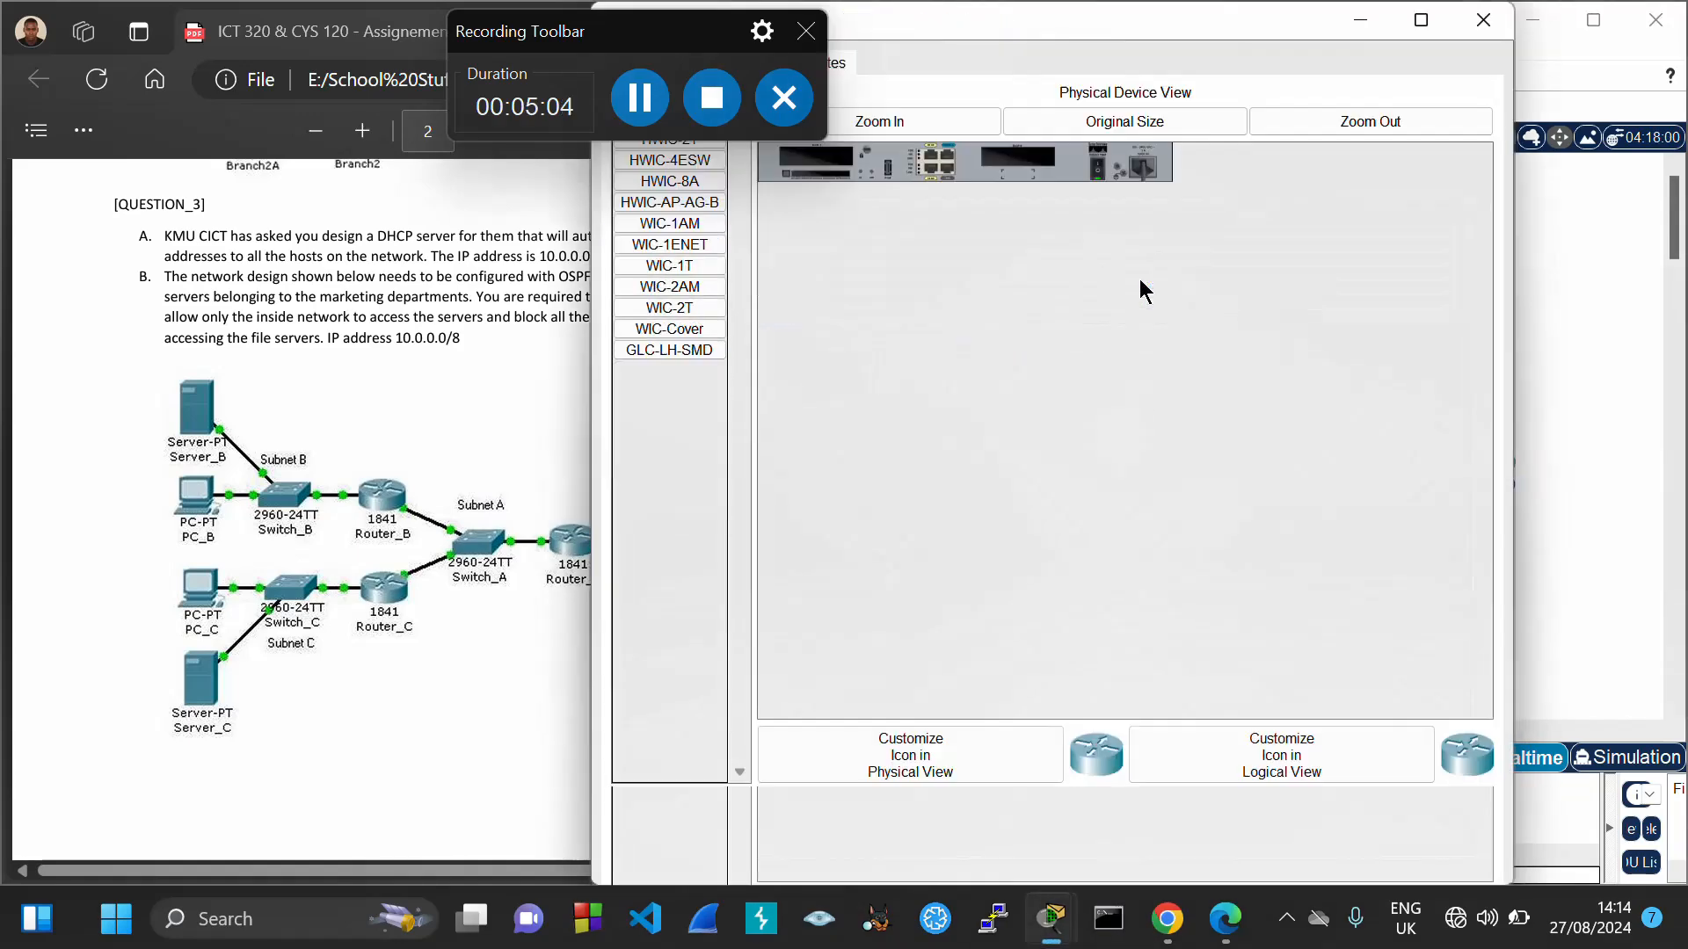
{"action": "left_click_drag", "start_coordinate": [1037, 39], "coordinate": [1195, 199]}
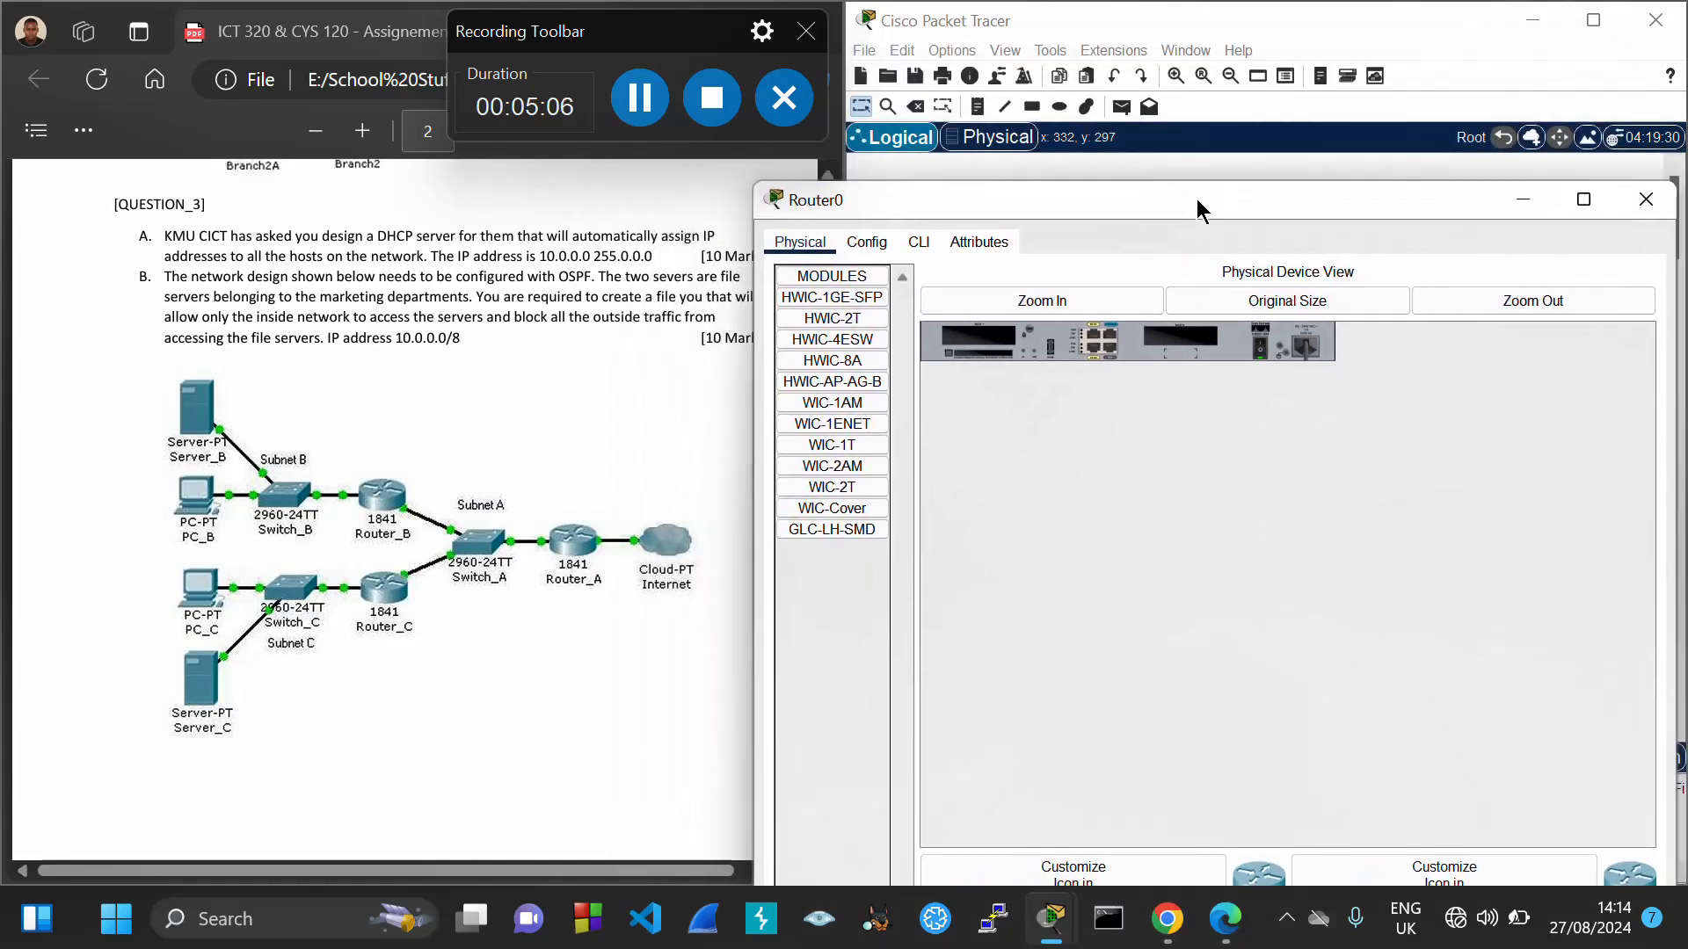
Close Router0's window and delete Router0, along with its cable to Router2
{"action": "left_click", "coordinate": [1645, 199]}
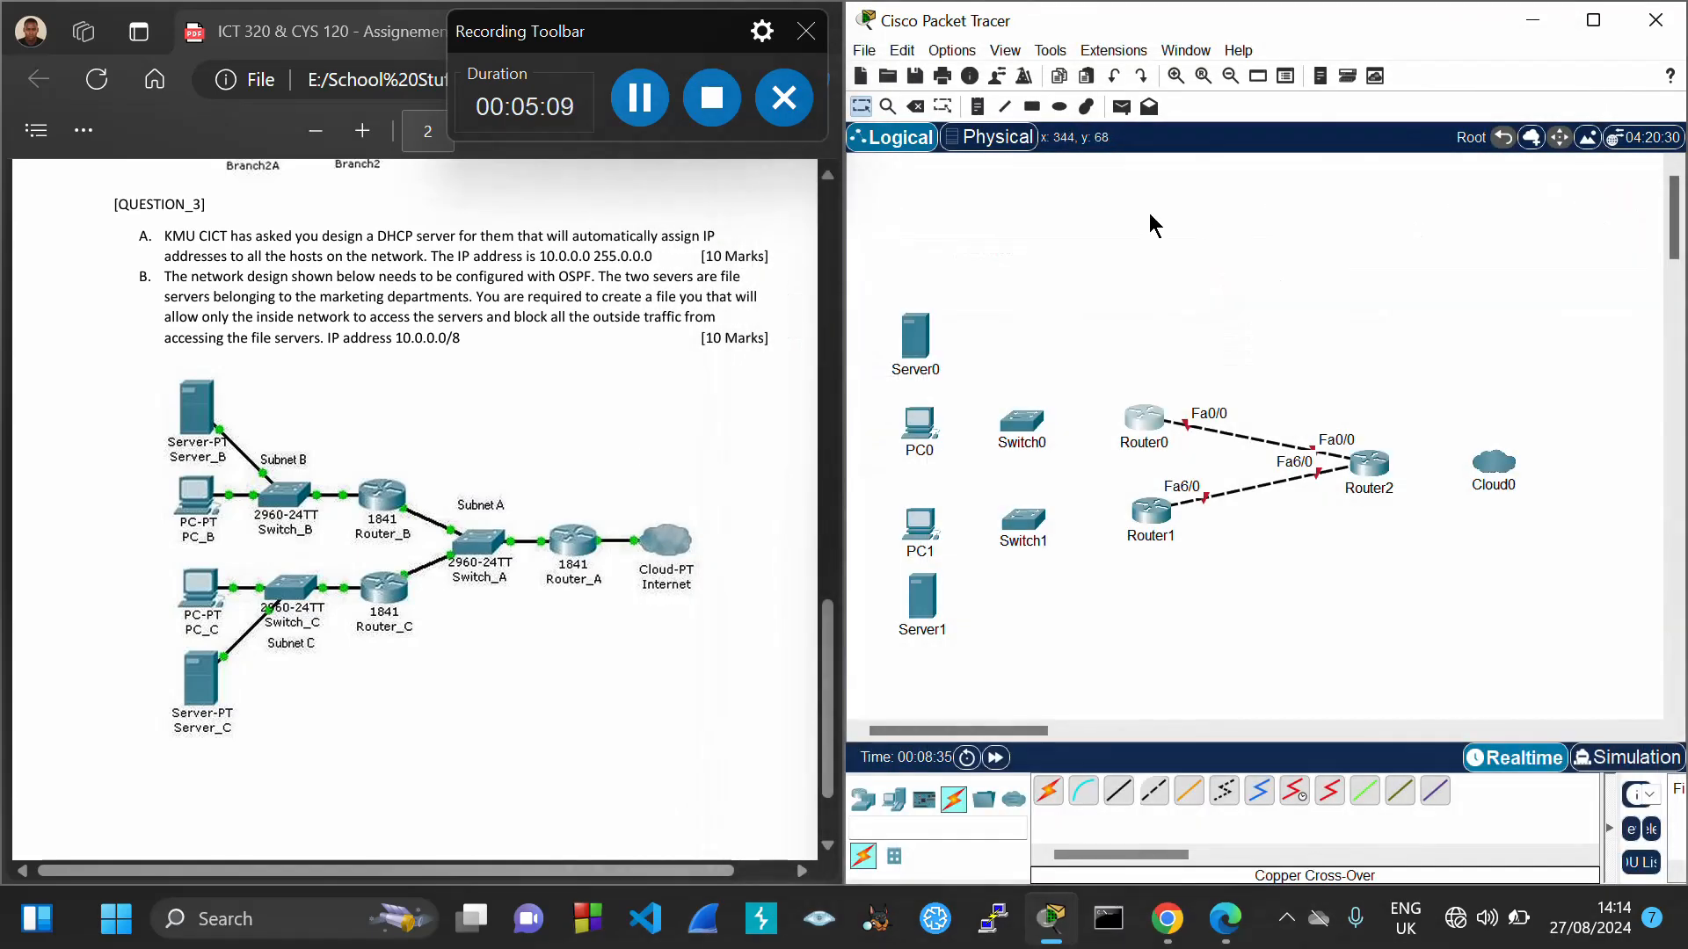
{"action": "left_click", "coordinate": [915, 106]}
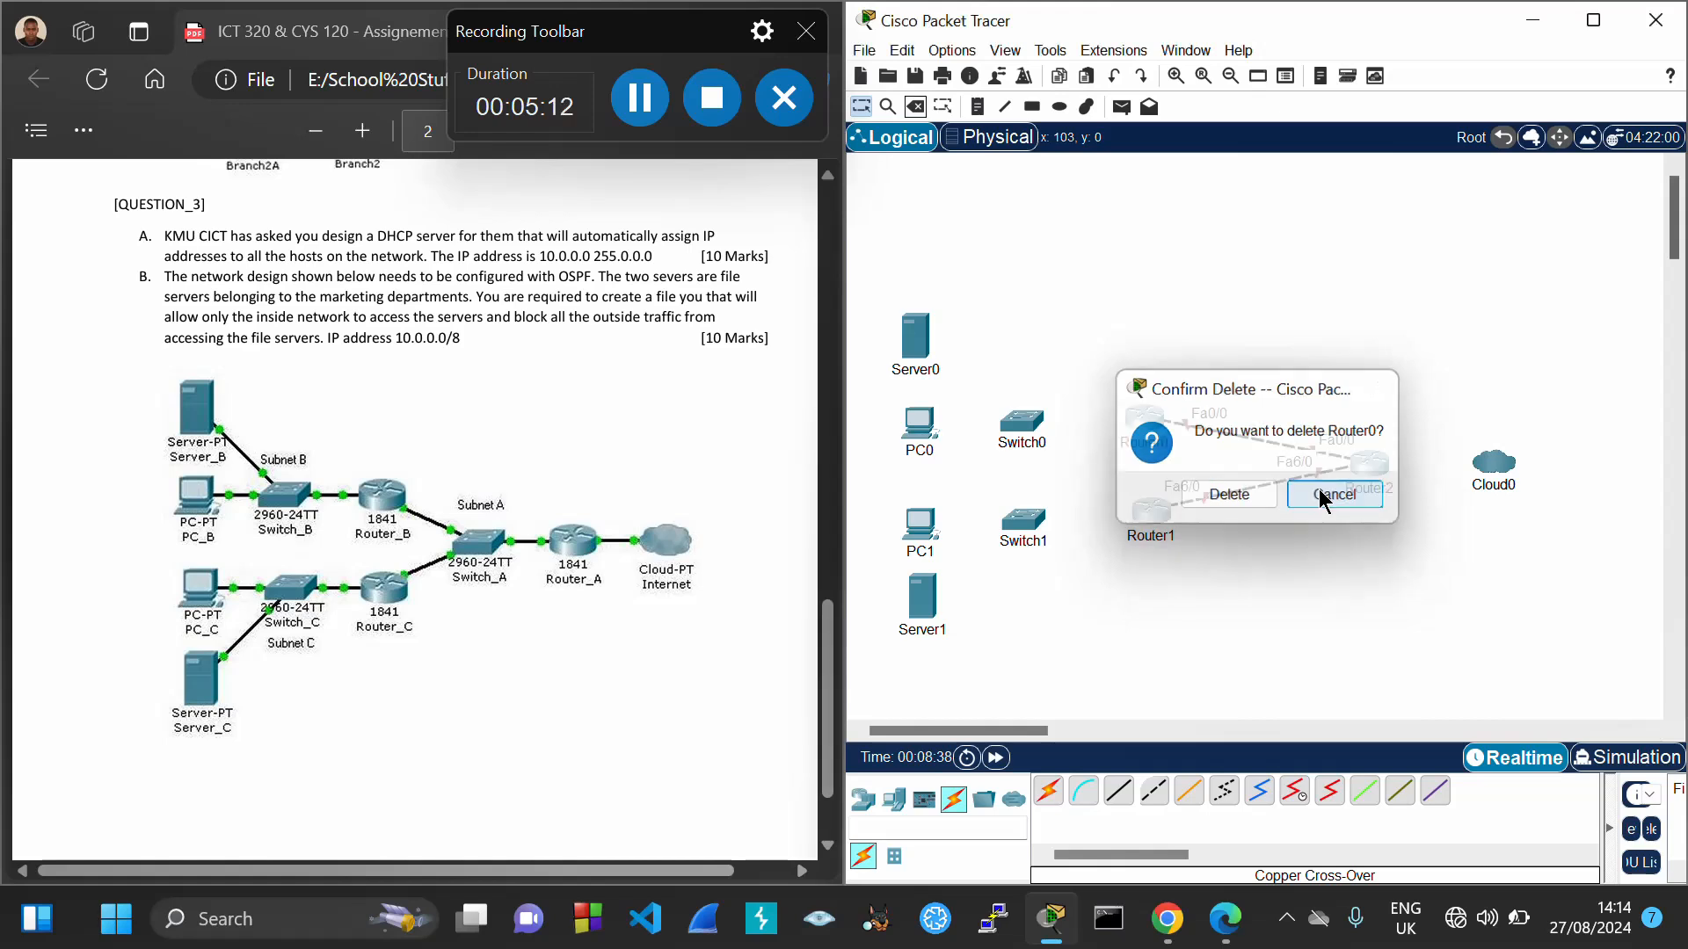
{"action": "left_click", "coordinate": [1321, 495]}
{"action": "left_click", "coordinate": [915, 107]}
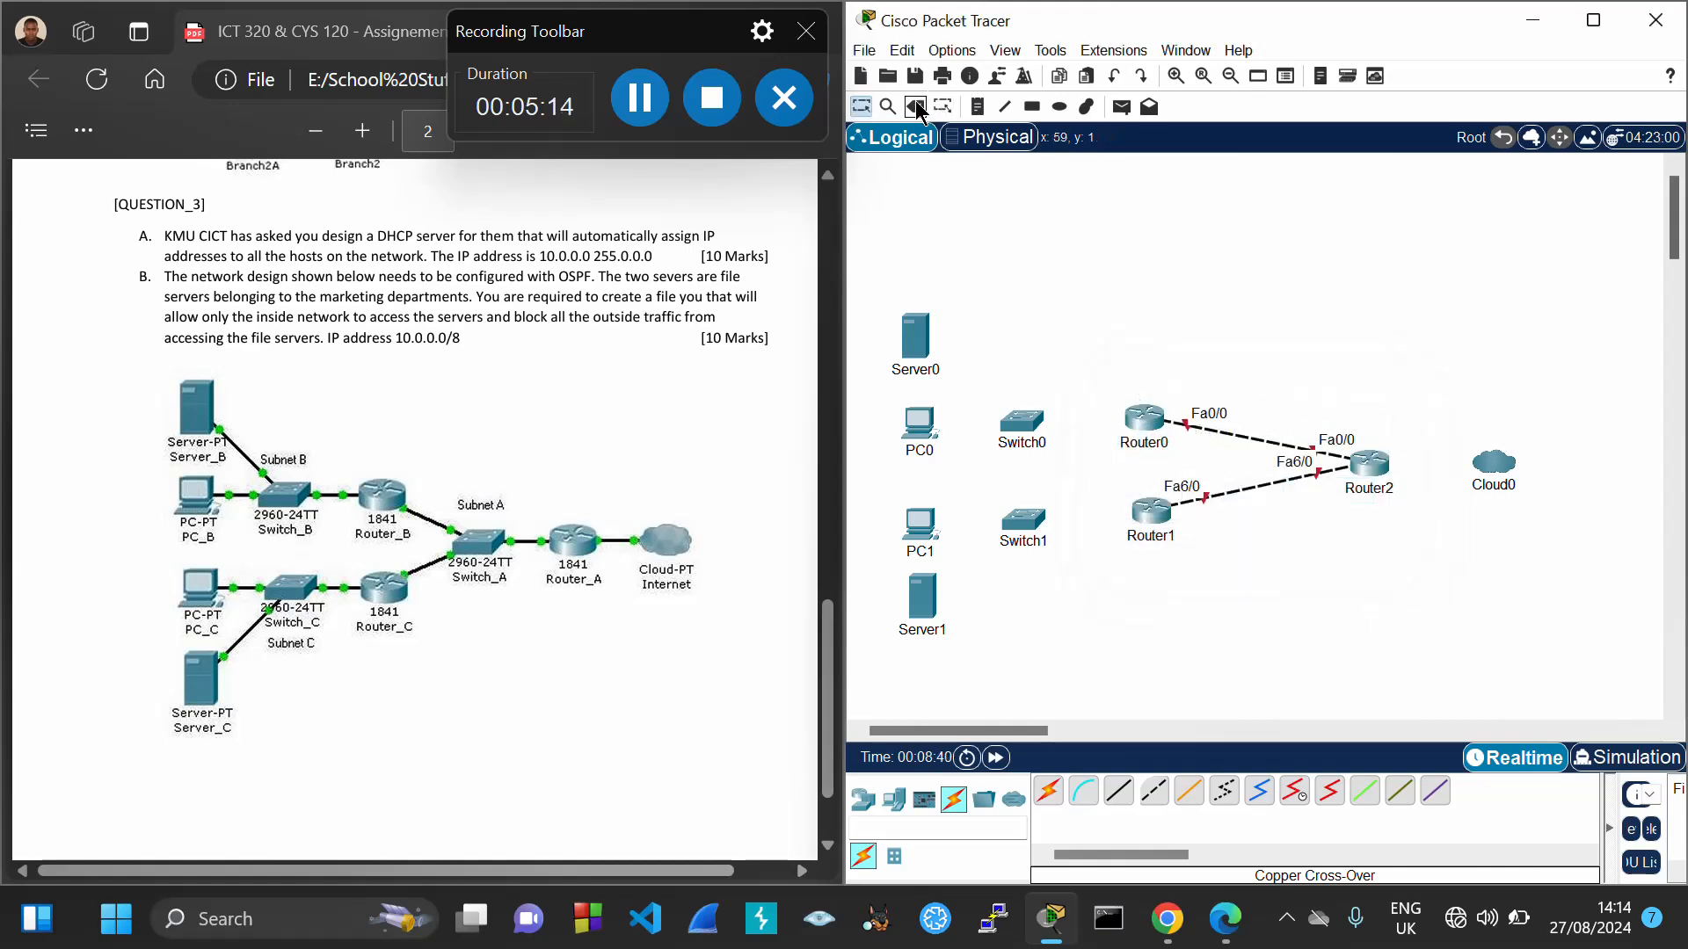
{"action": "left_click", "coordinate": [1139, 415]}
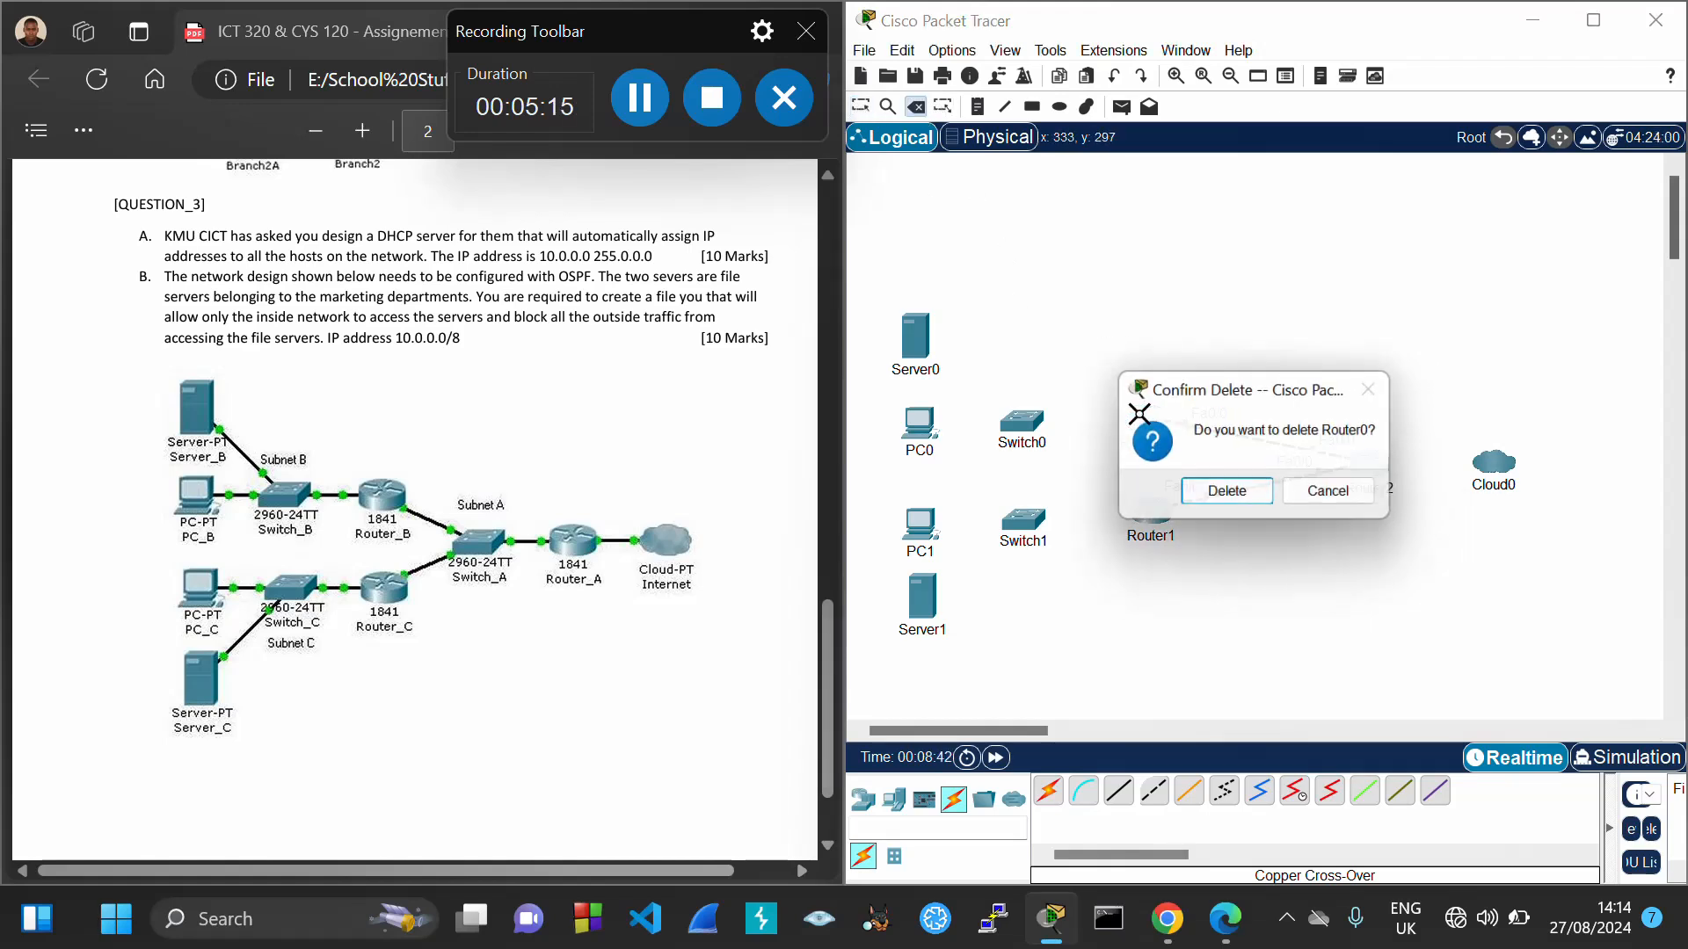
{"action": "left_click", "coordinate": [1243, 490]}
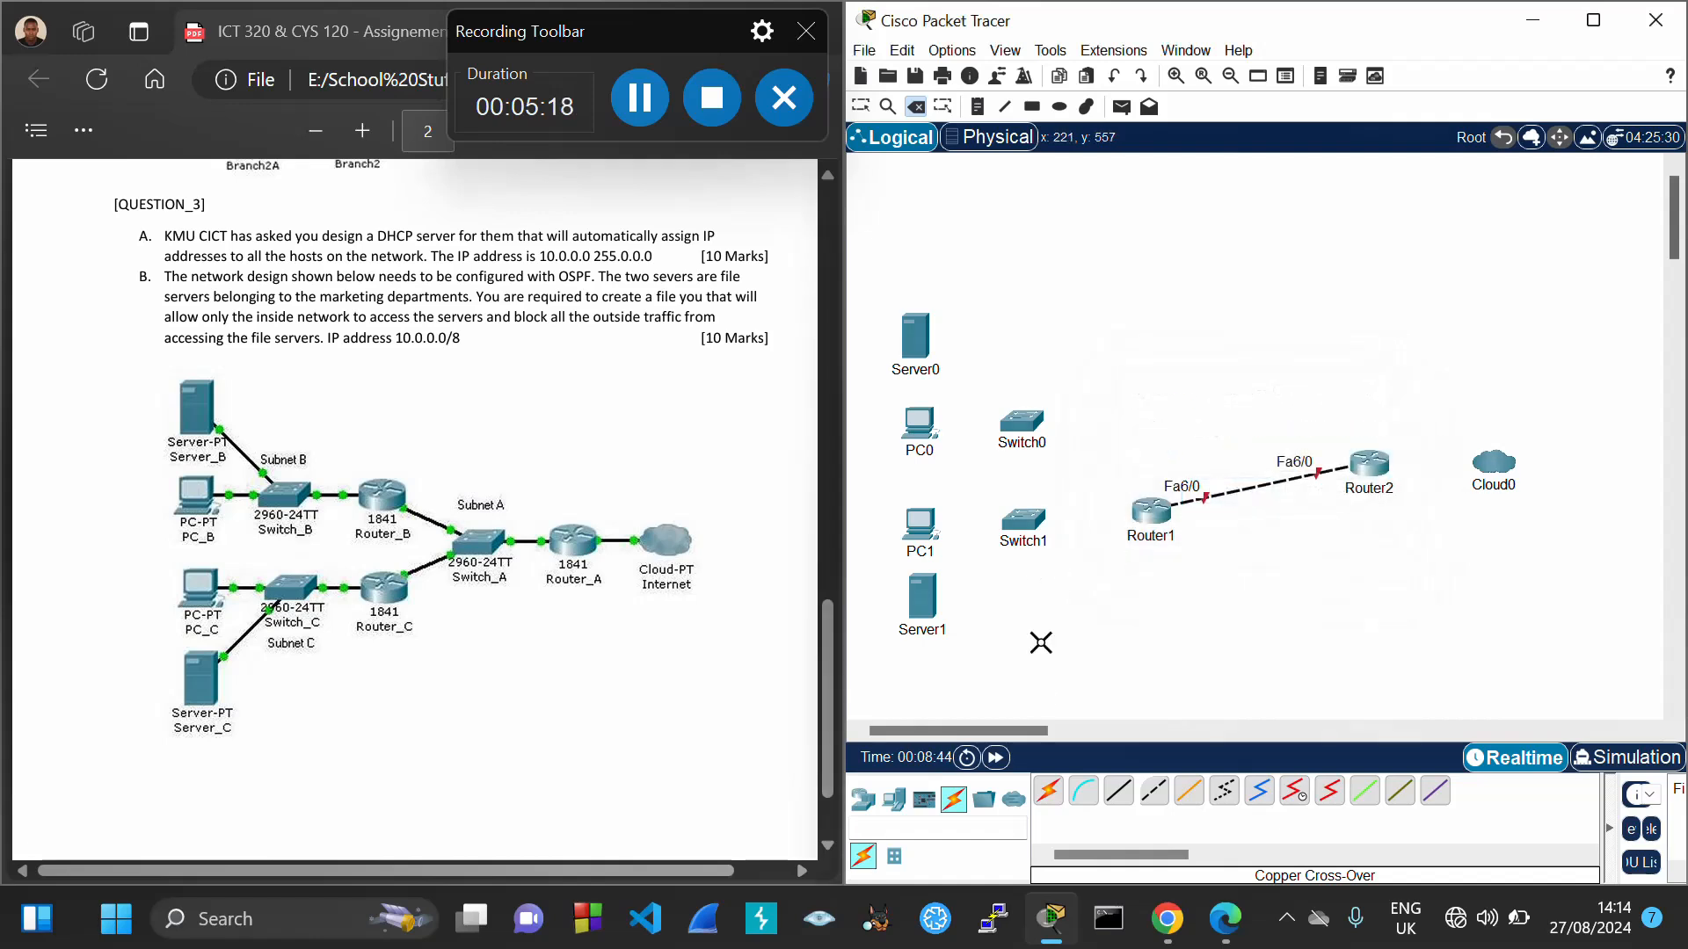
Place a new generic PT-Router, Router3, above Router1
{"action": "left_click", "coordinate": [868, 805]}
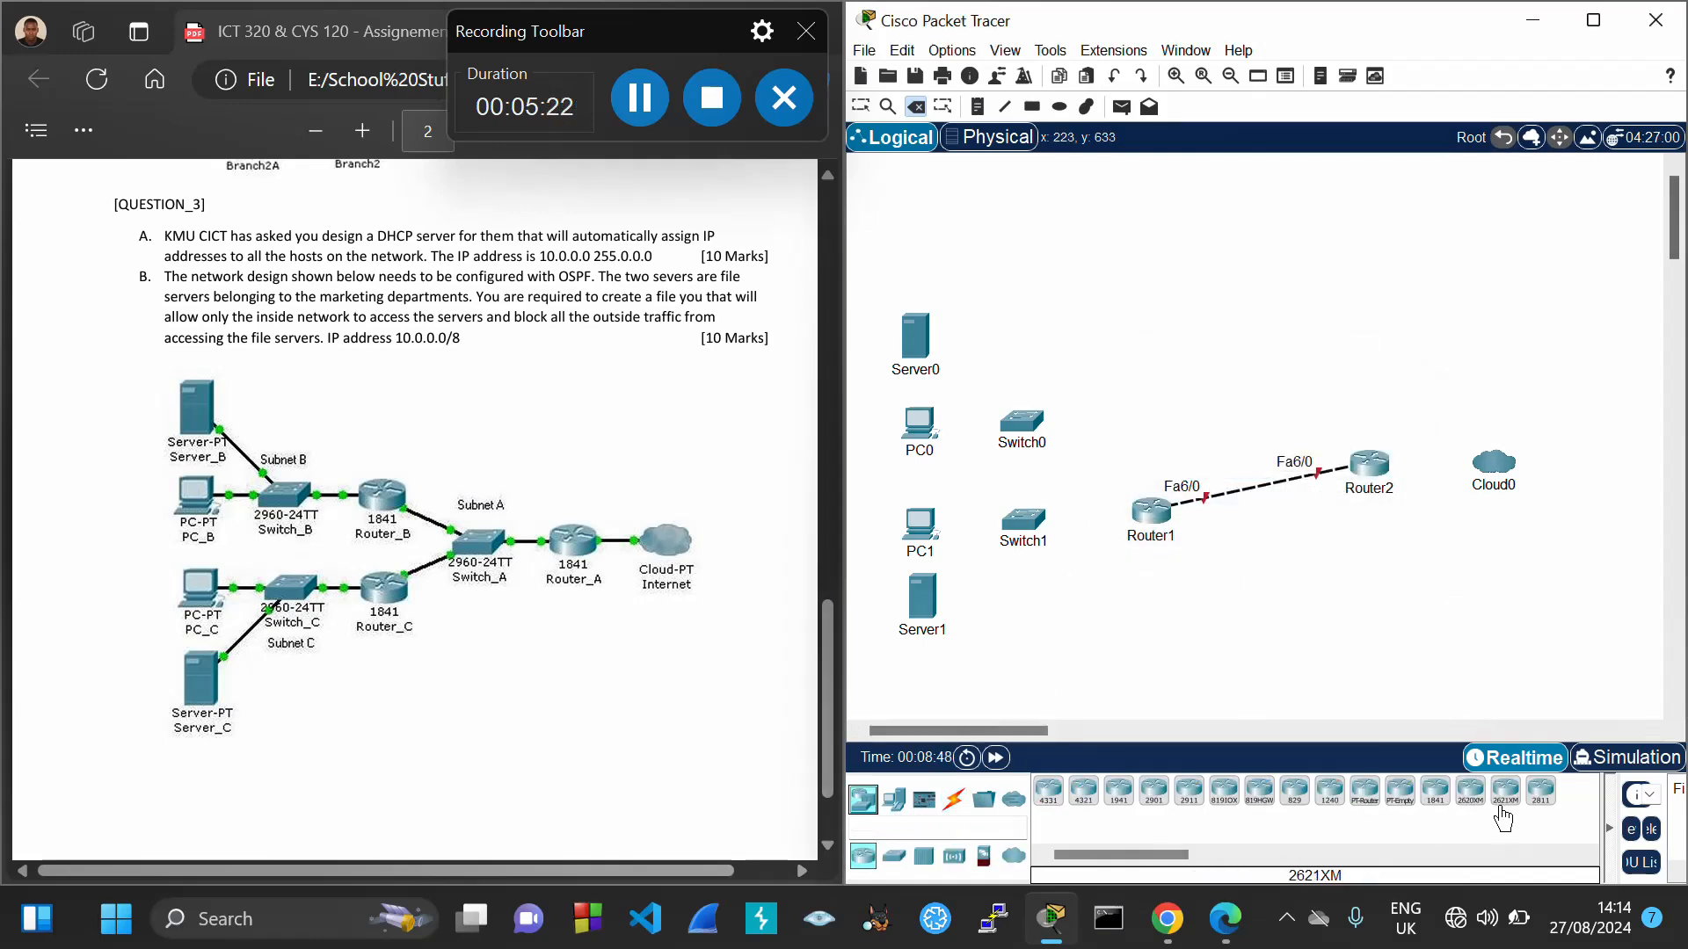
{"action": "left_click_drag", "start_coordinate": [1363, 811], "coordinate": [1142, 426]}
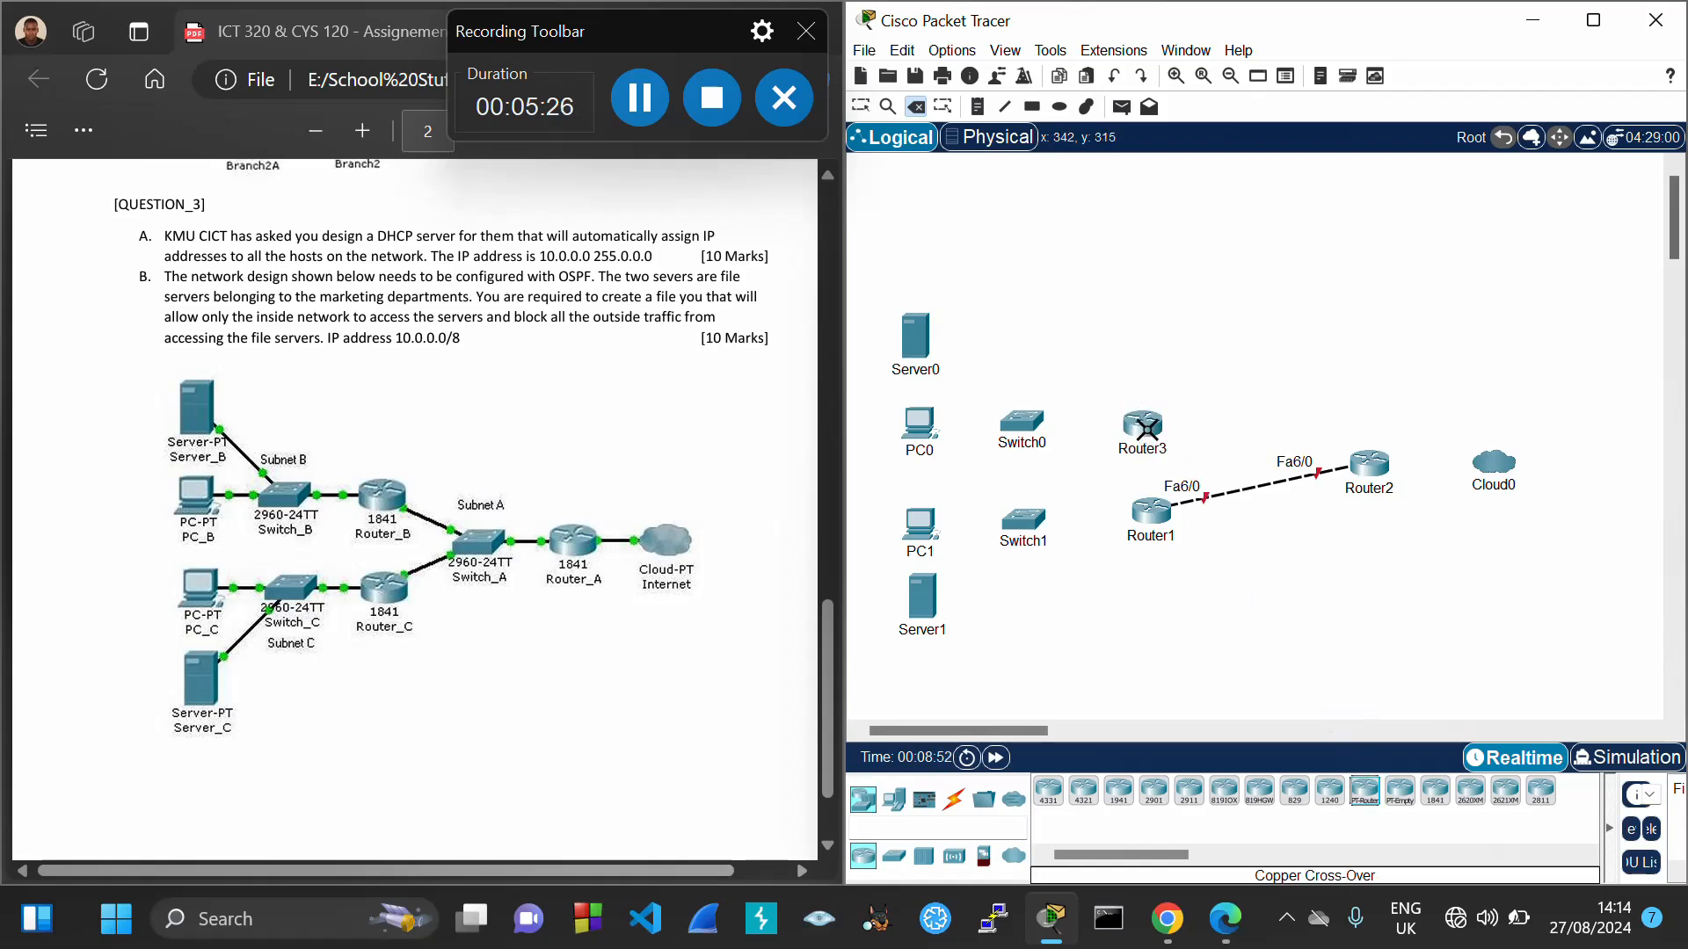
{"action": "left_click", "coordinate": [860, 106]}
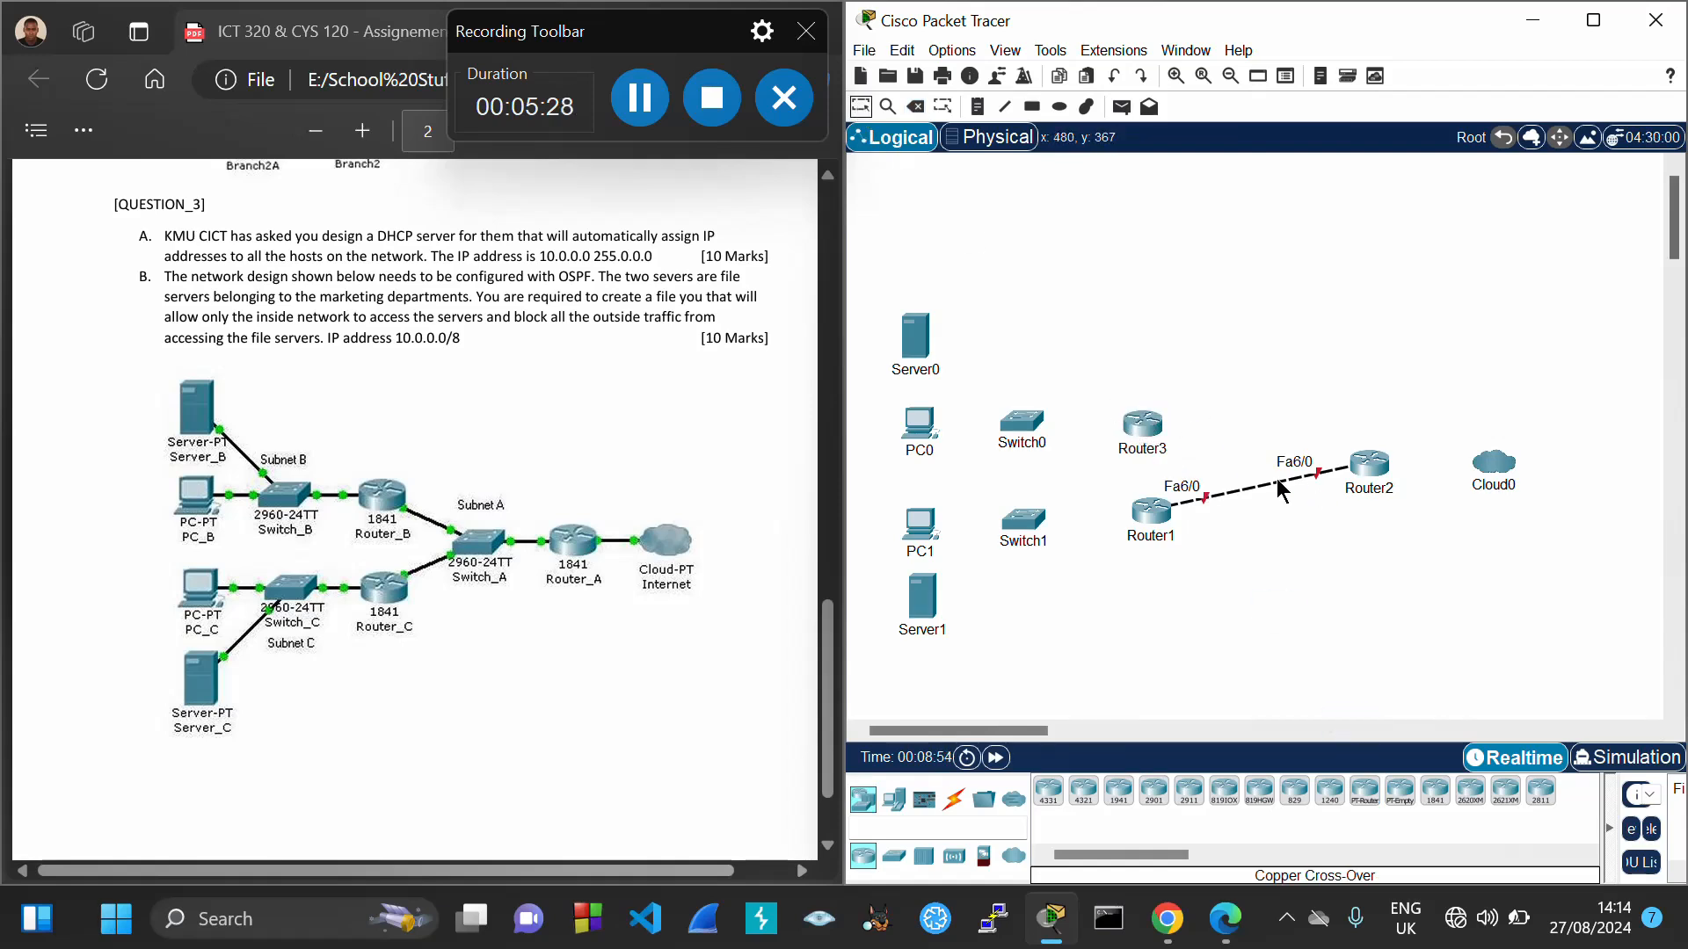
Fit two PT-ROUTER-NM-1CFE Fast Ethernet modules into Router3's empty slots
{"action": "left_click", "coordinate": [1140, 428]}
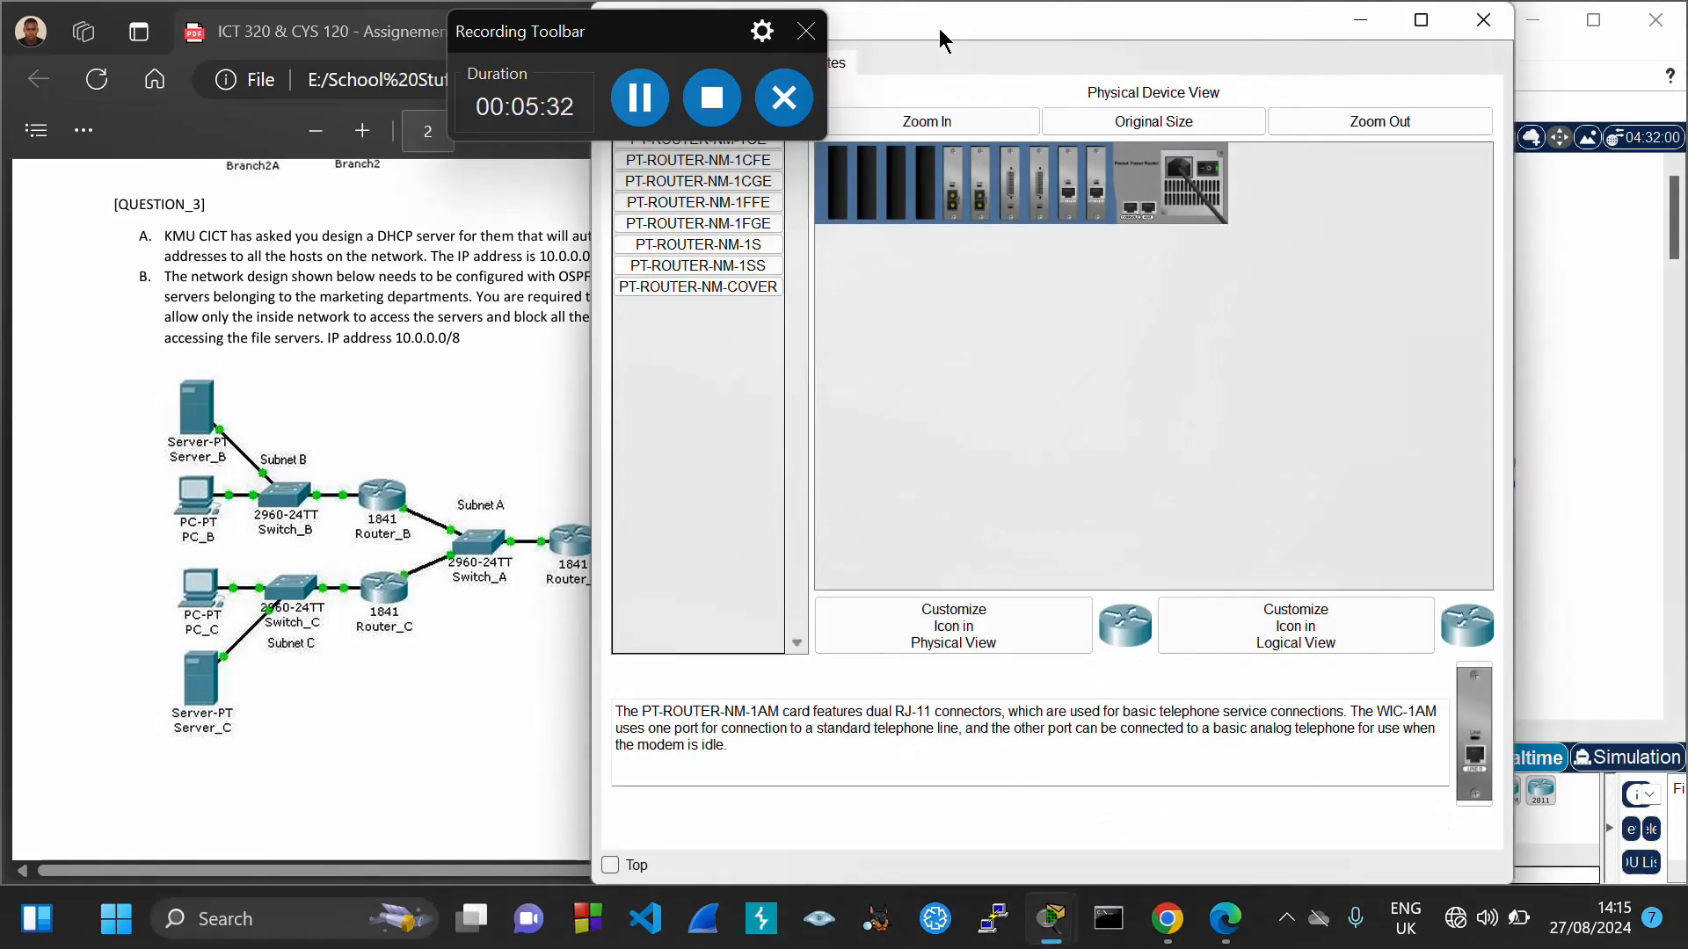
{"action": "left_click_drag", "start_coordinate": [941, 40], "coordinate": [1241, 172]}
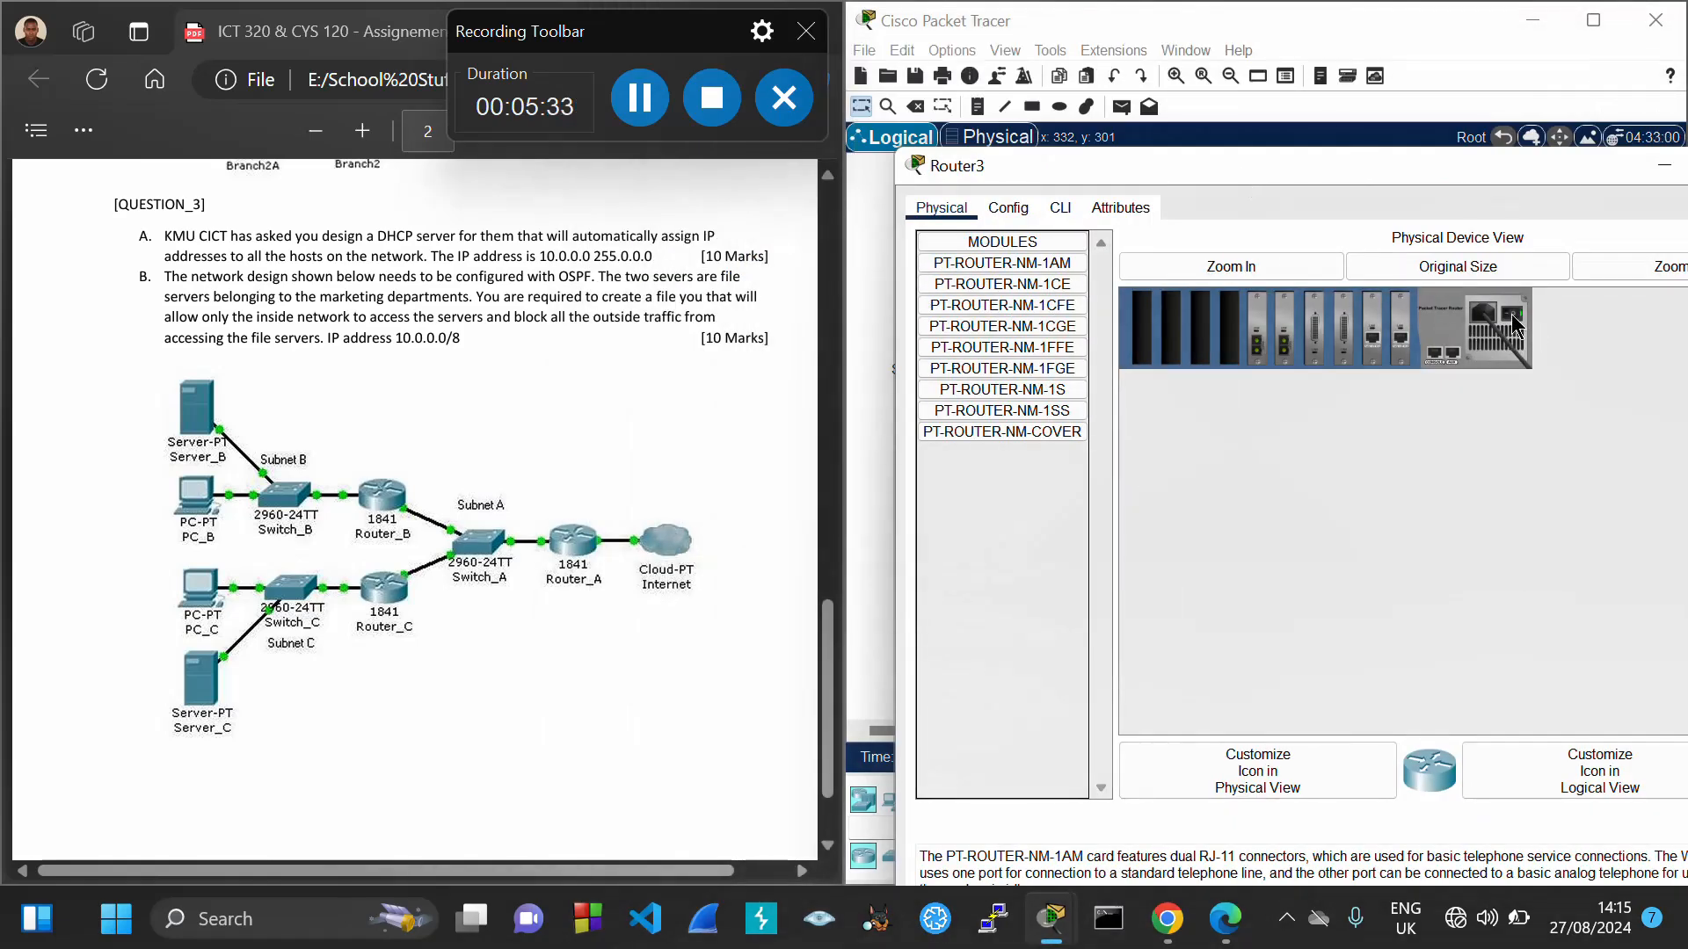
{"action": "left_click_drag", "start_coordinate": [1039, 304], "coordinate": [1170, 325]}
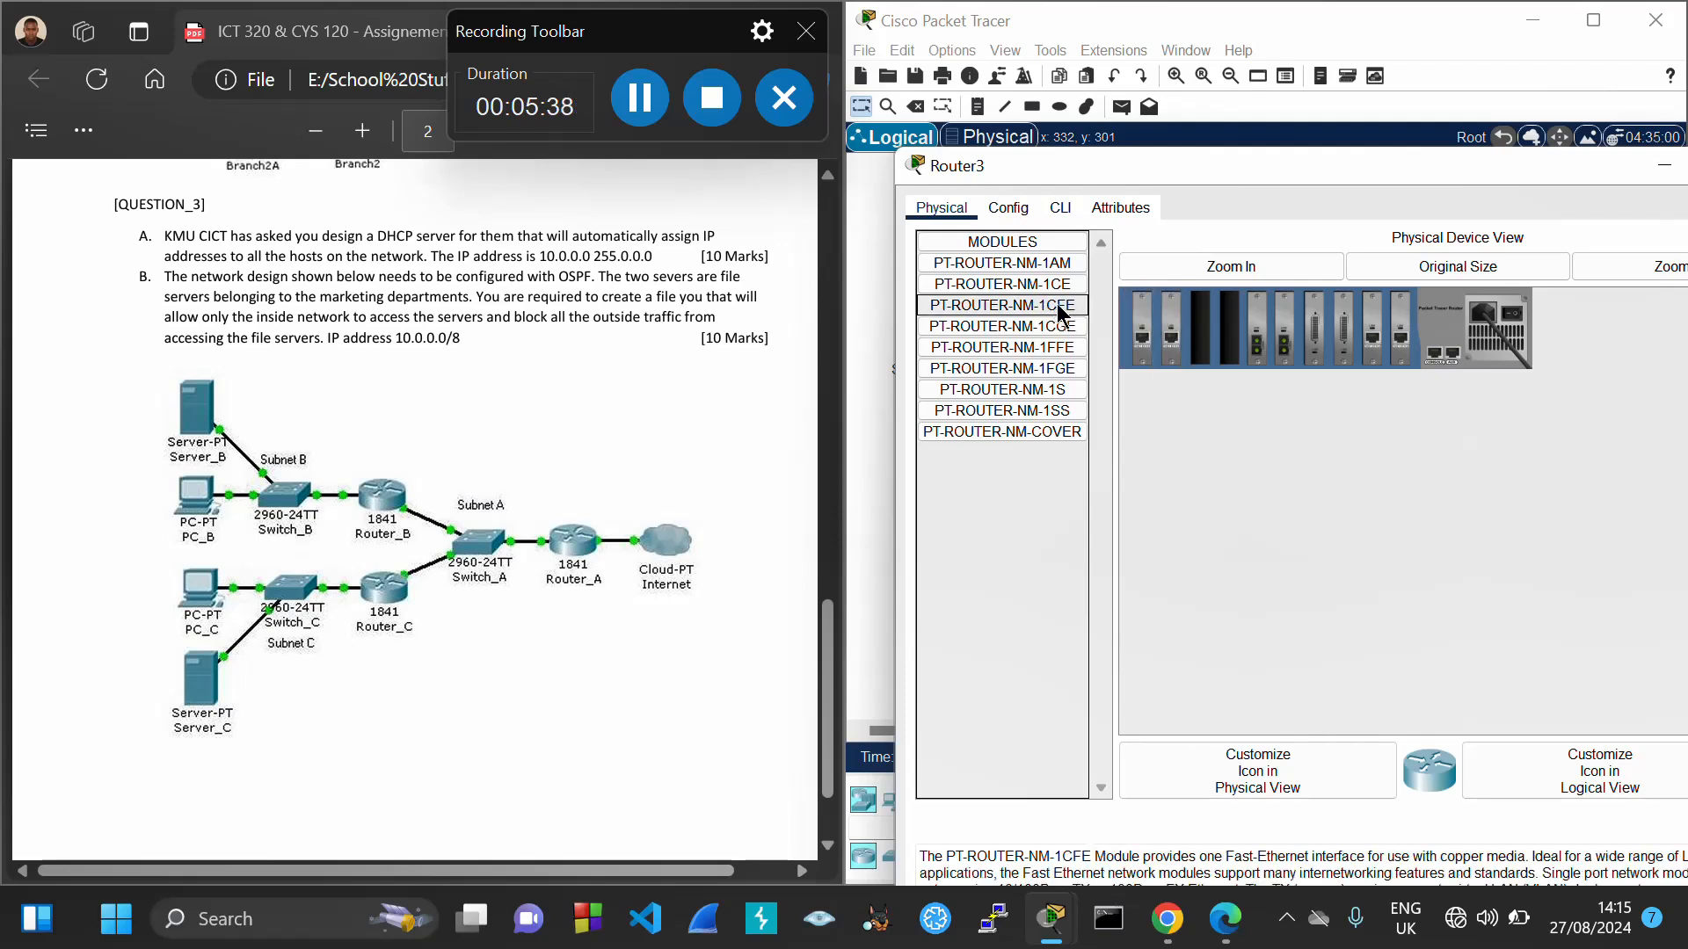
{"action": "left_click_drag", "start_coordinate": [1064, 310], "coordinate": [1224, 330]}
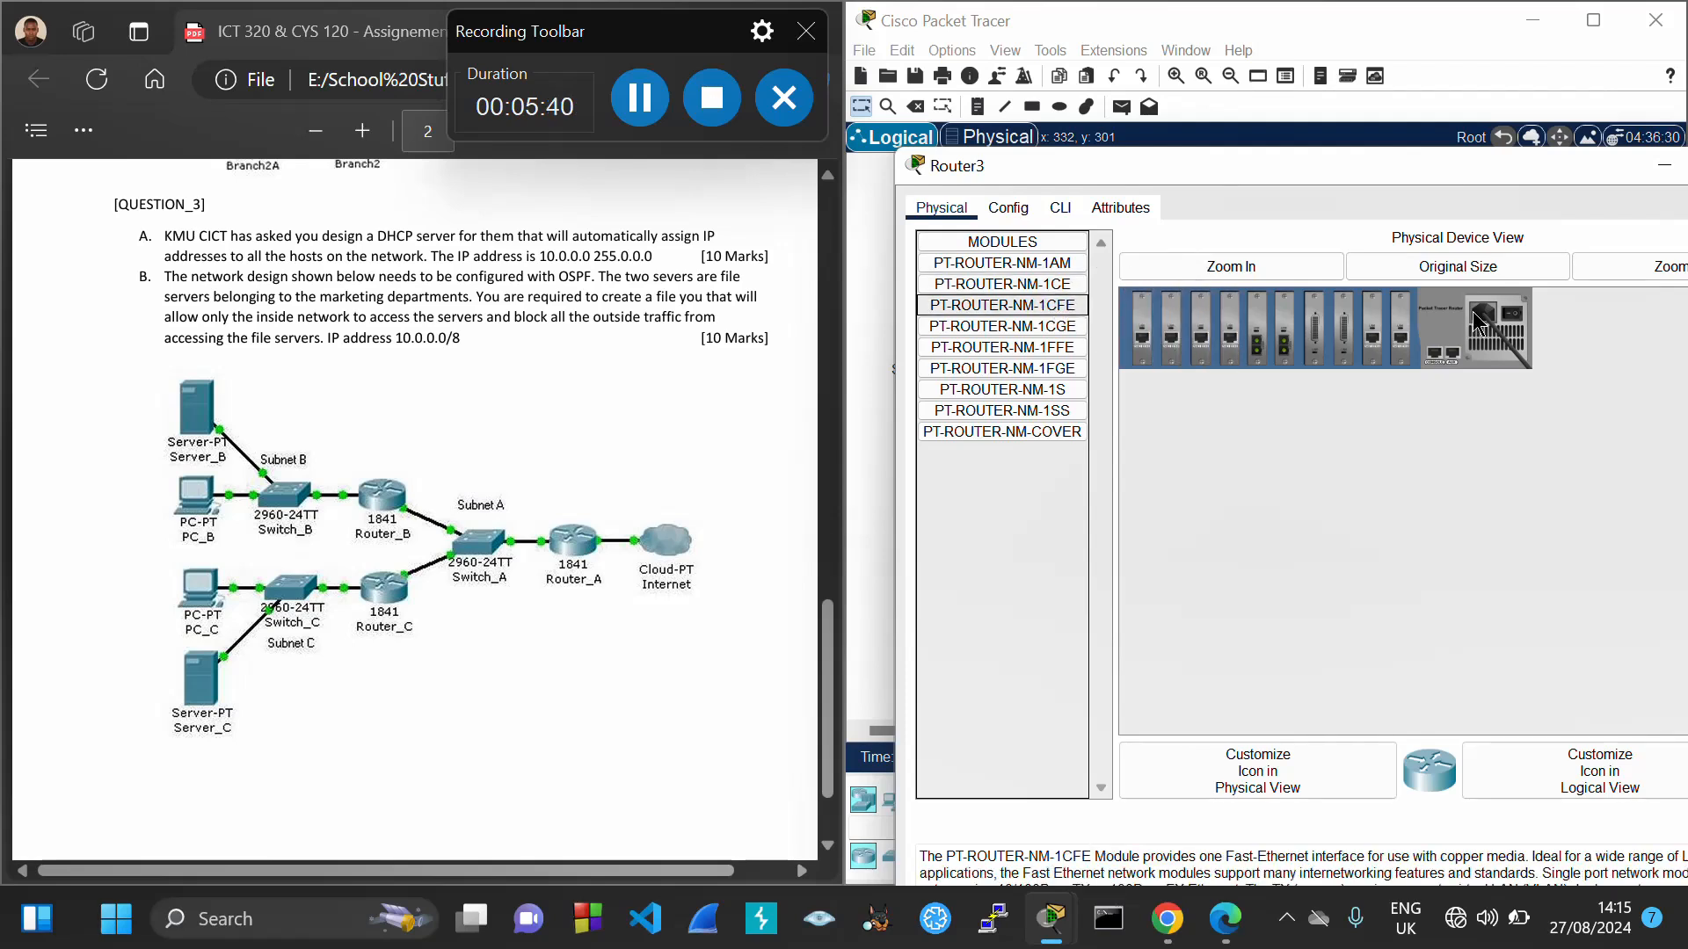
{"action": "double_click", "coordinate": [1479, 180]}
{"action": "left_click", "coordinate": [1432, 196]}
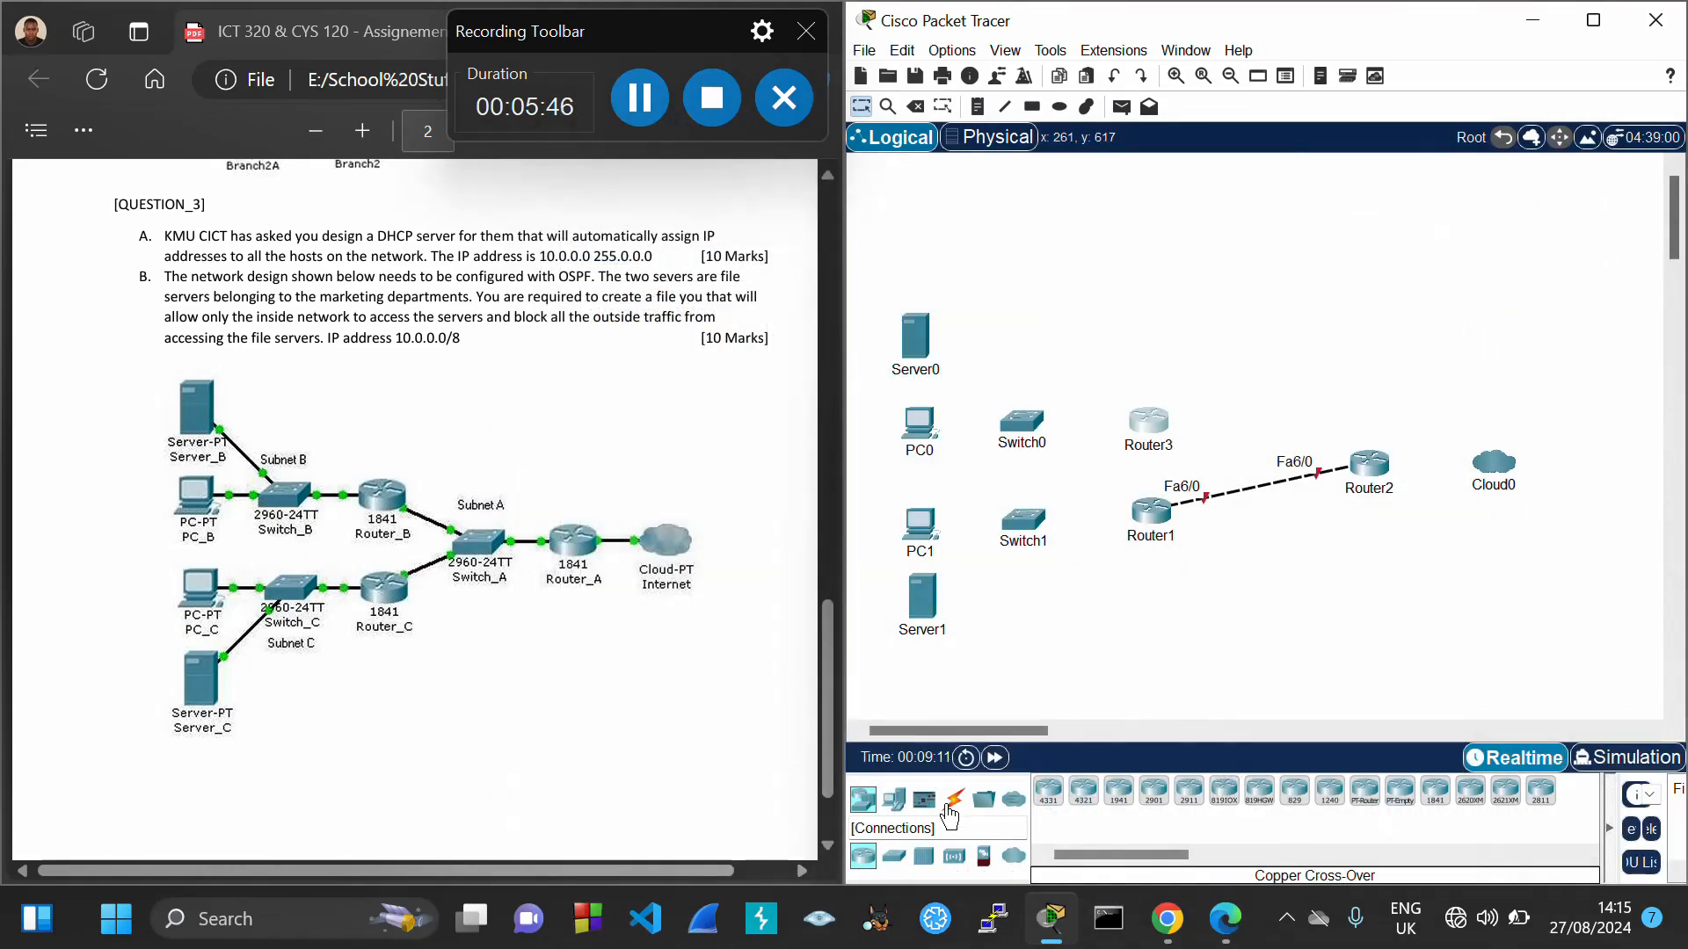
Link Router3 Fa0/0 to Router2 Fa0/0 with a copper cross-over cable
{"action": "left_click", "coordinate": [952, 802]}
{"action": "left_click", "coordinate": [1154, 791]}
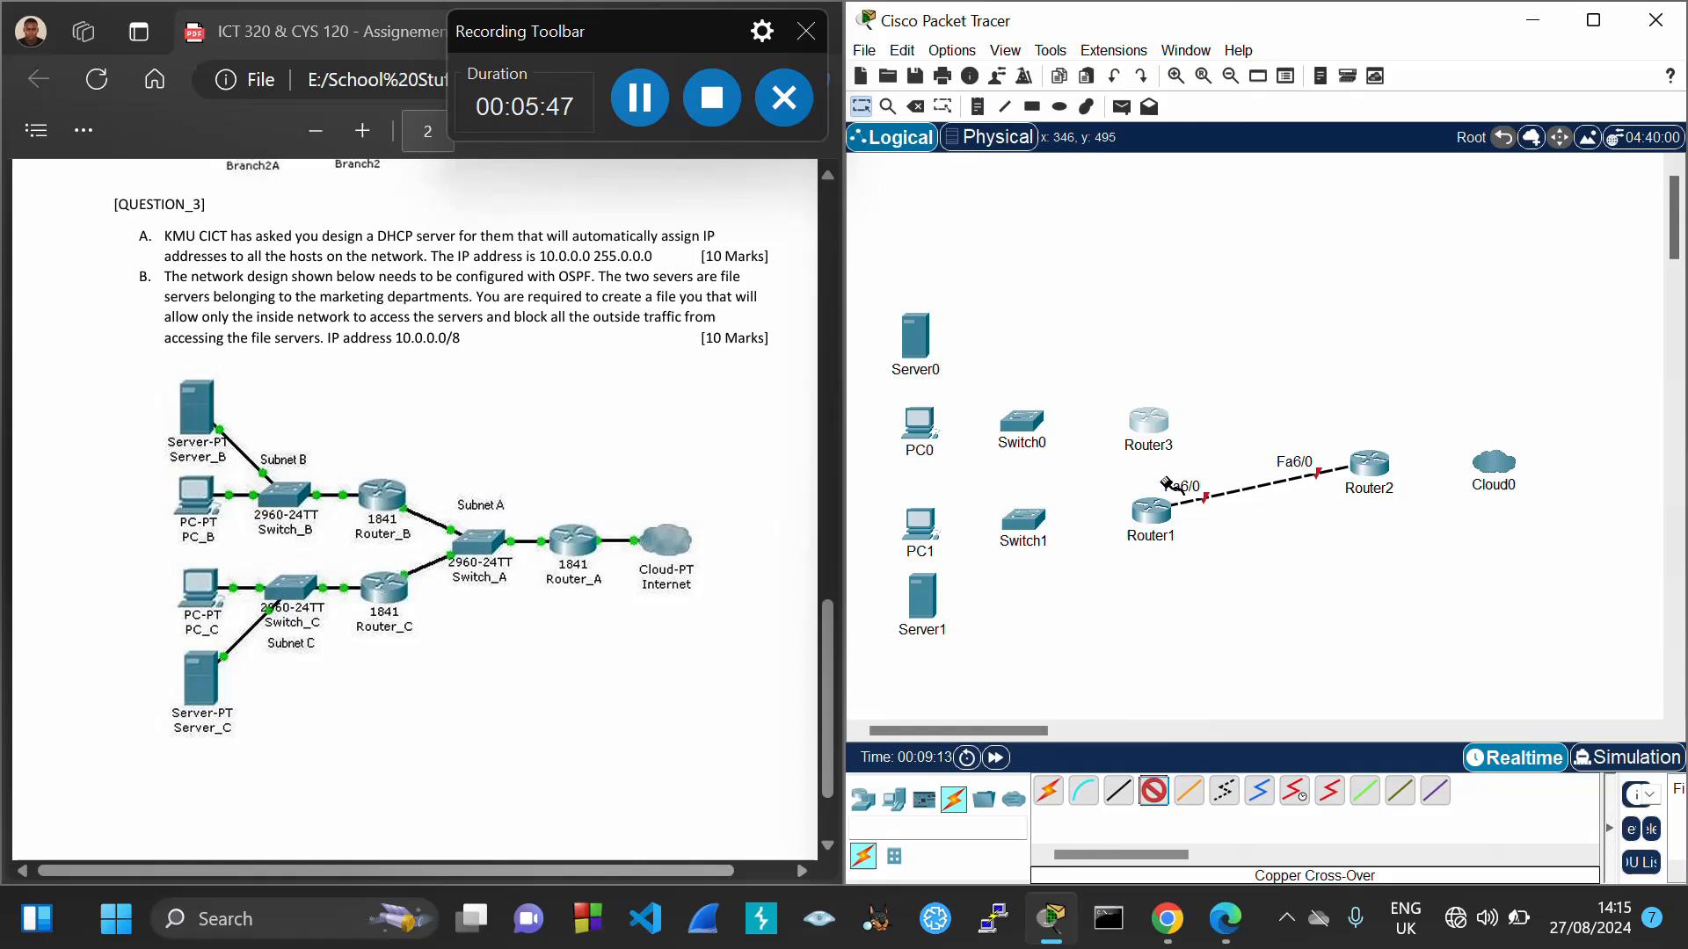
{"action": "left_click", "coordinate": [1152, 425]}
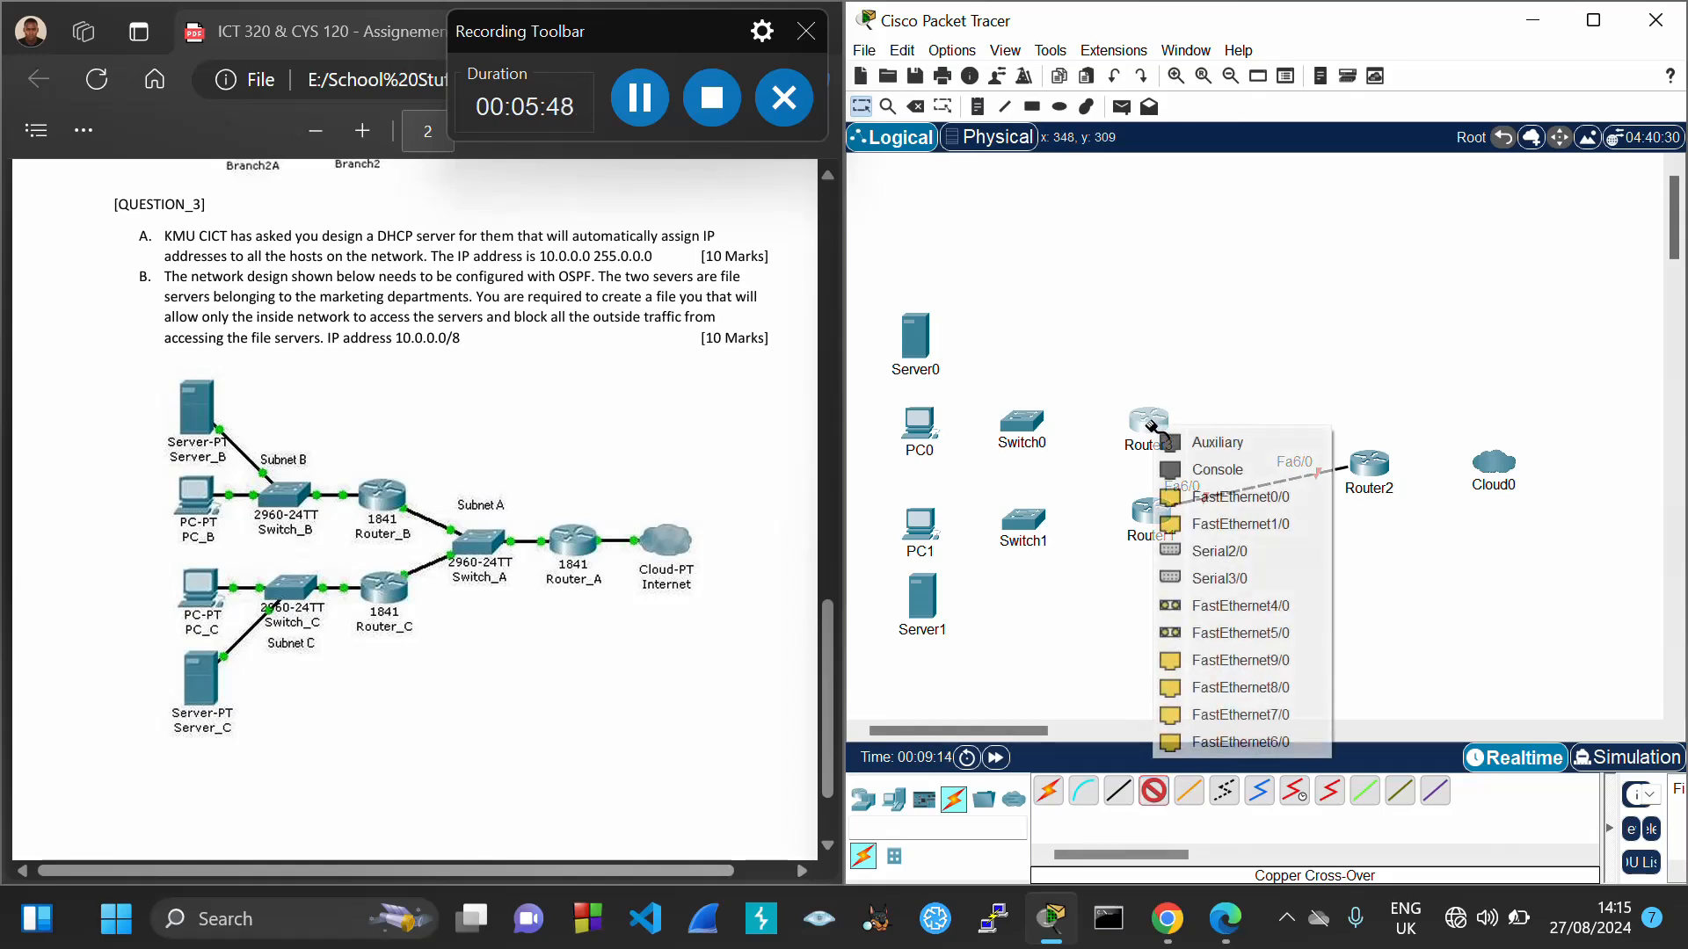
{"action": "left_click", "coordinate": [1276, 497]}
{"action": "left_click", "coordinate": [1368, 463]}
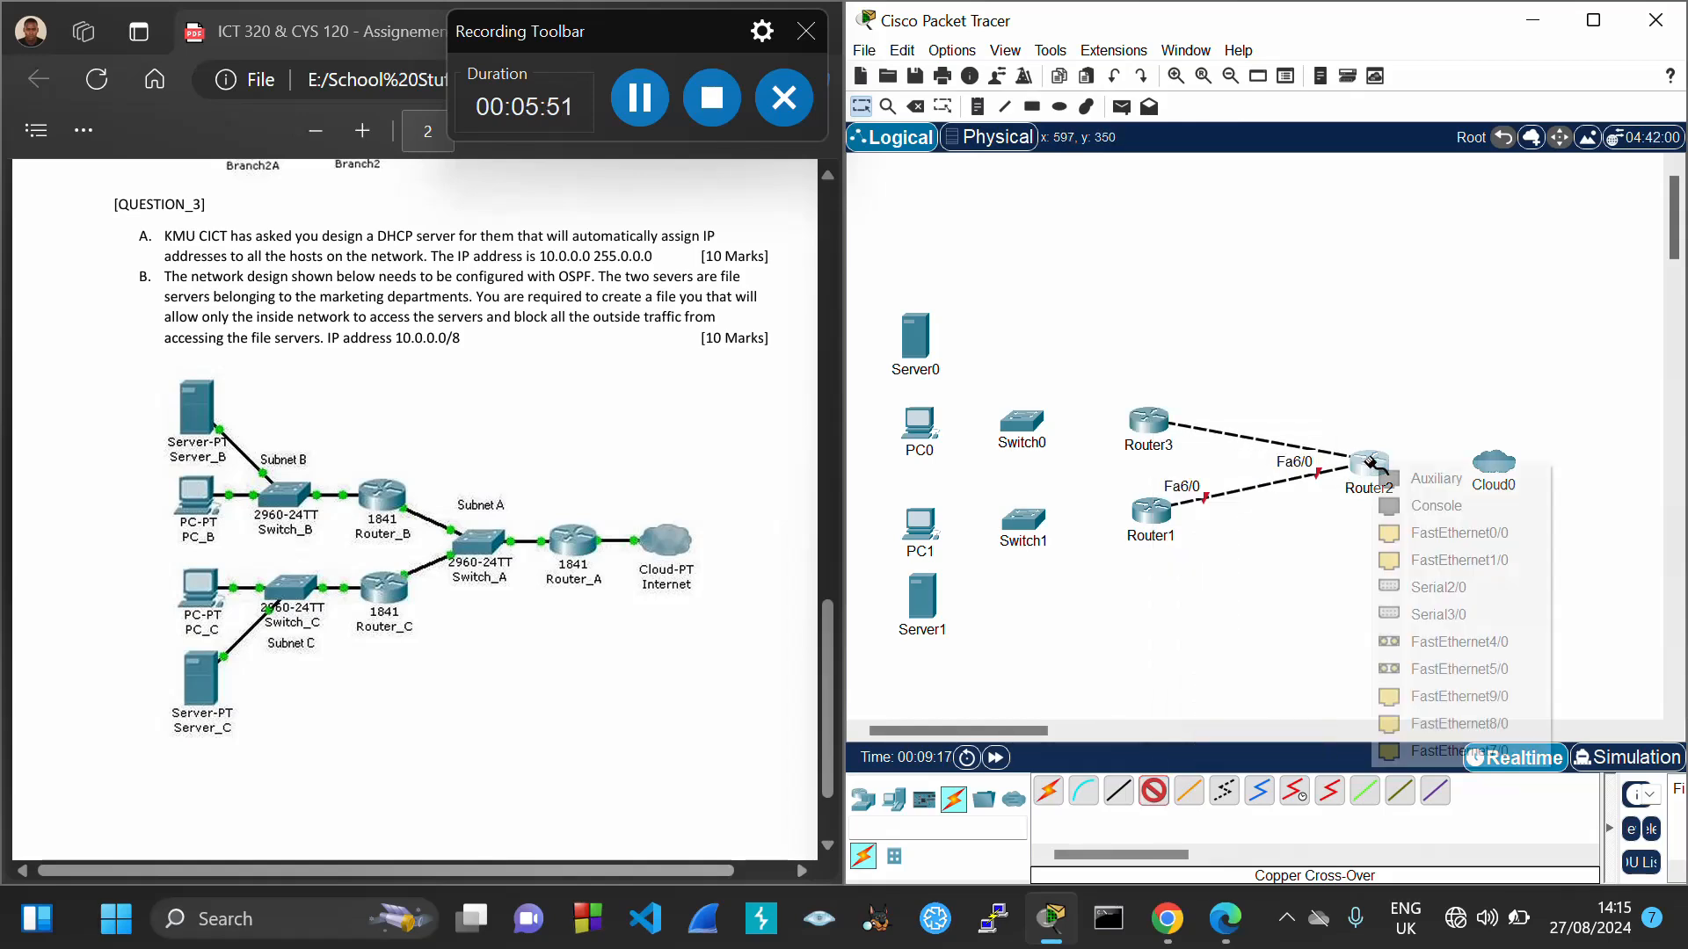
{"action": "left_click", "coordinate": [1459, 533]}
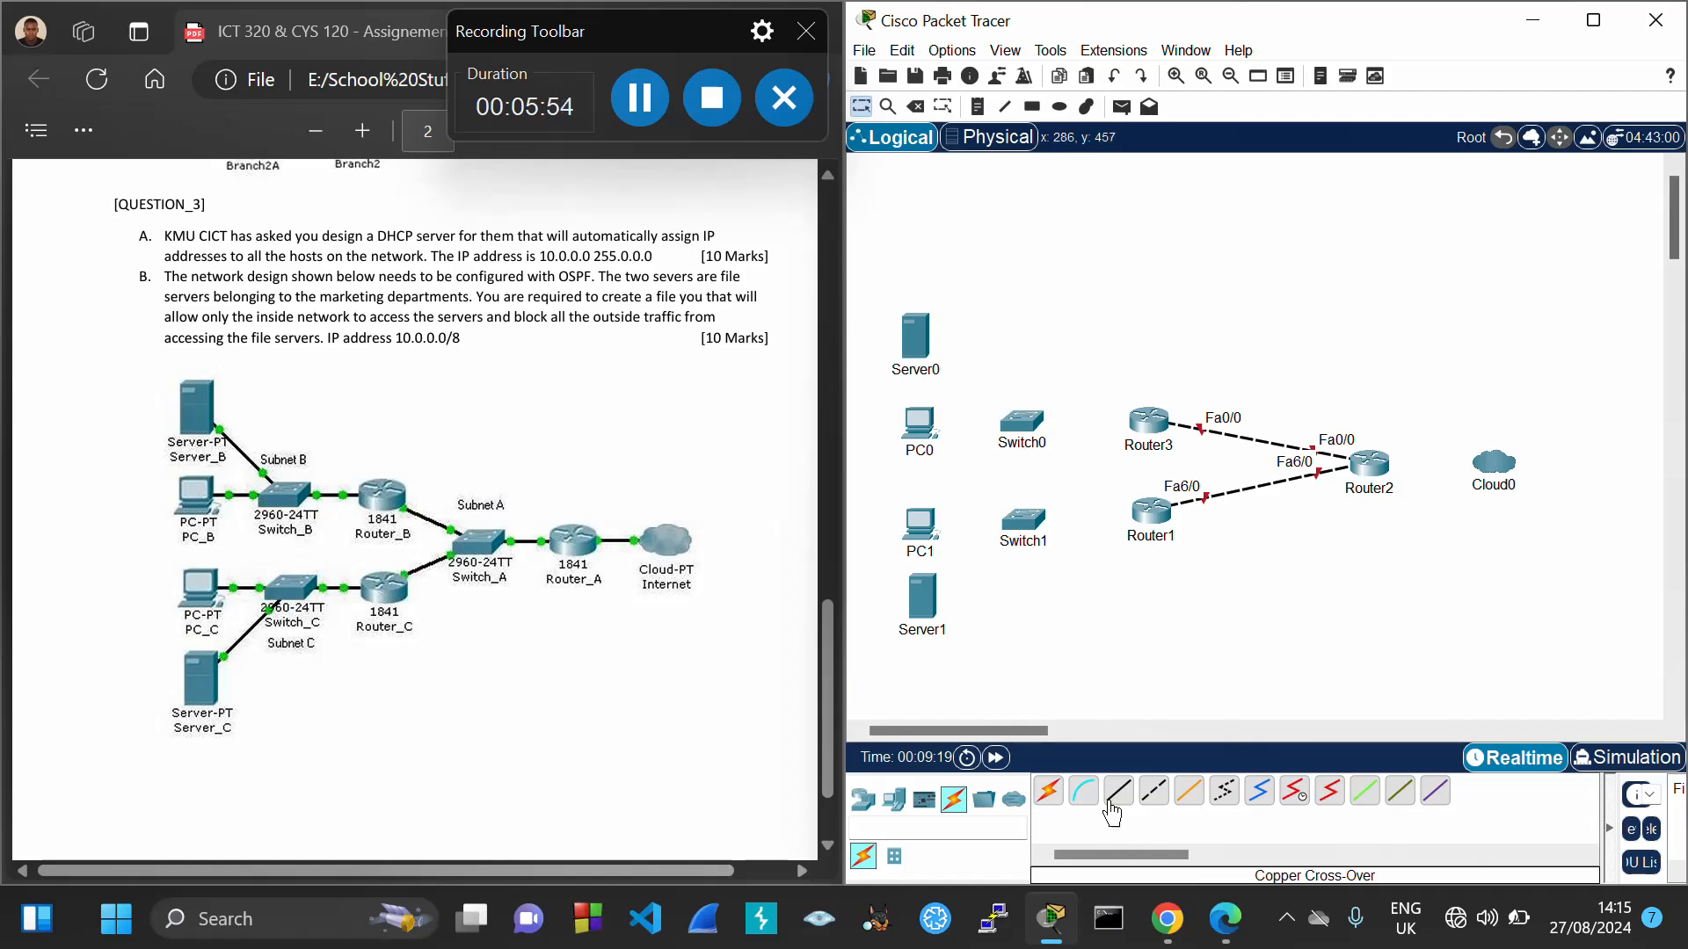
Link Router3 Fa7/0 to Router1 Fa7/0 with another cross-over cable
{"action": "left_click", "coordinate": [1153, 794]}
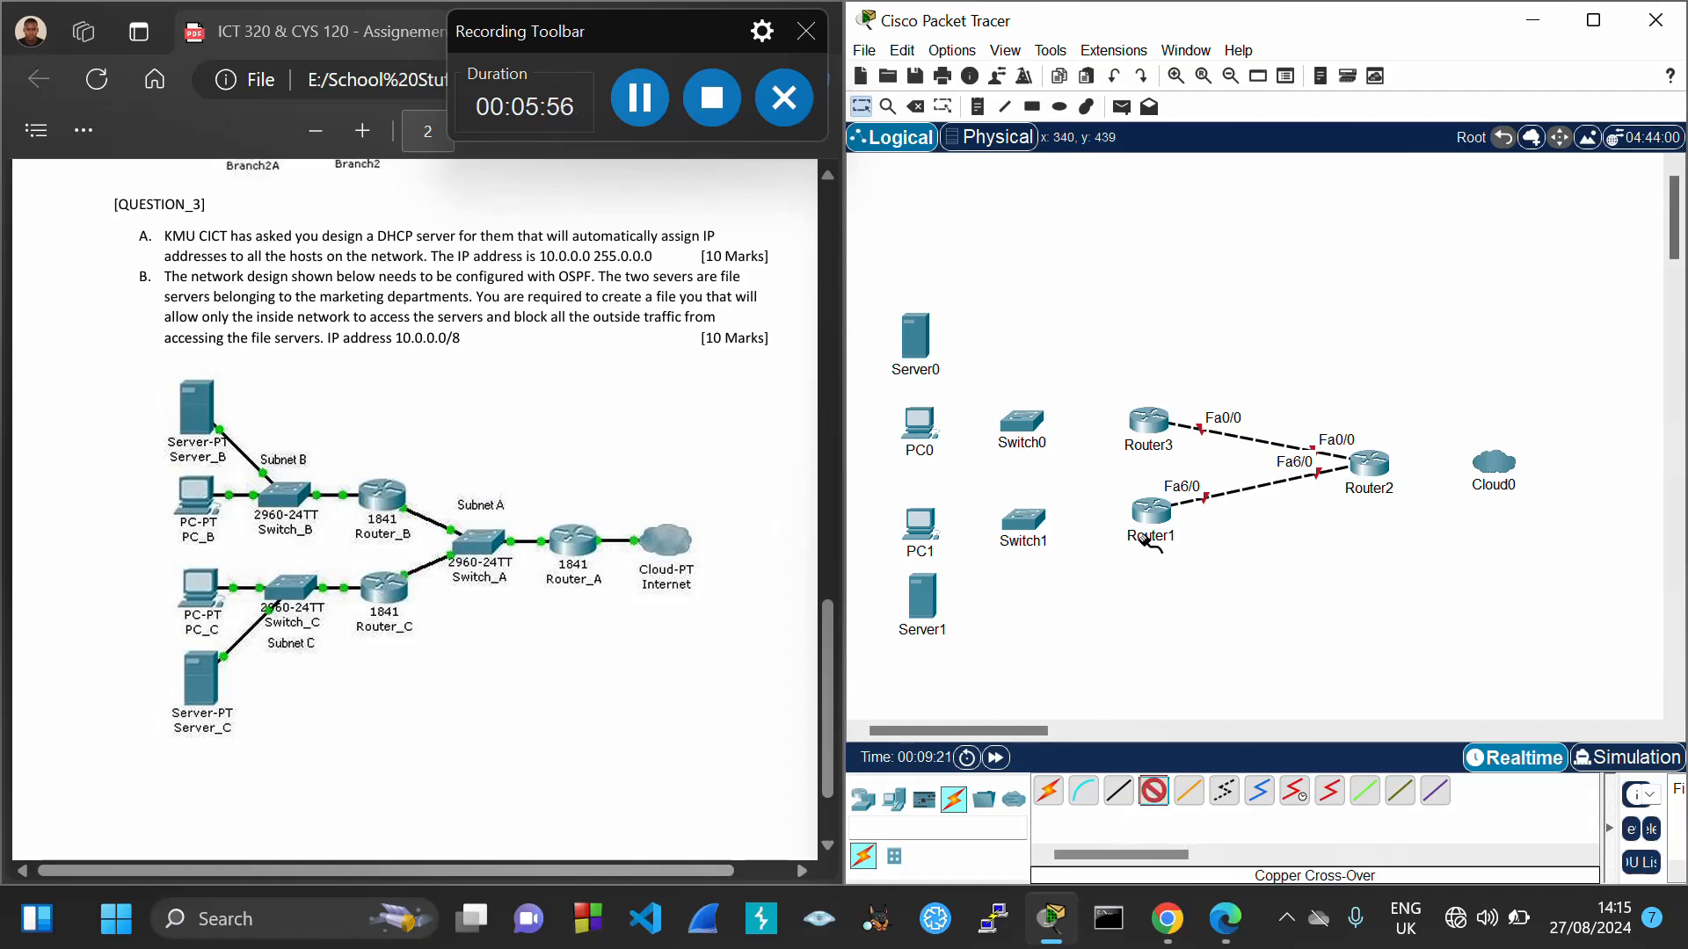
{"action": "left_click", "coordinate": [1140, 420]}
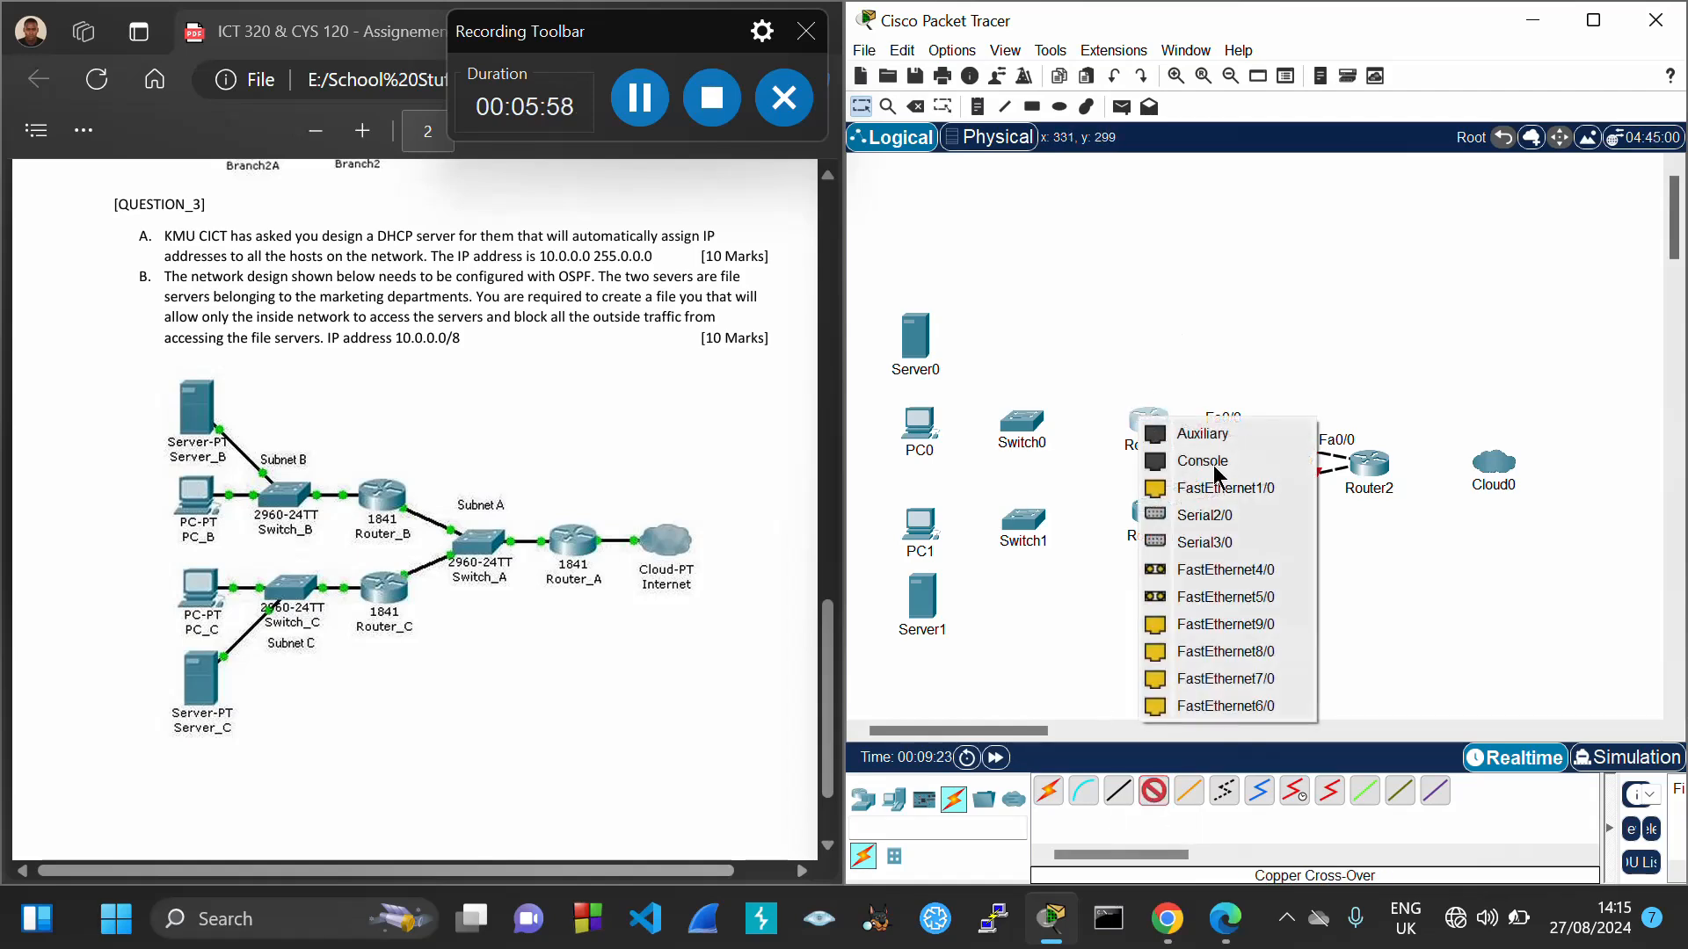
{"action": "left_click", "coordinate": [1259, 692]}
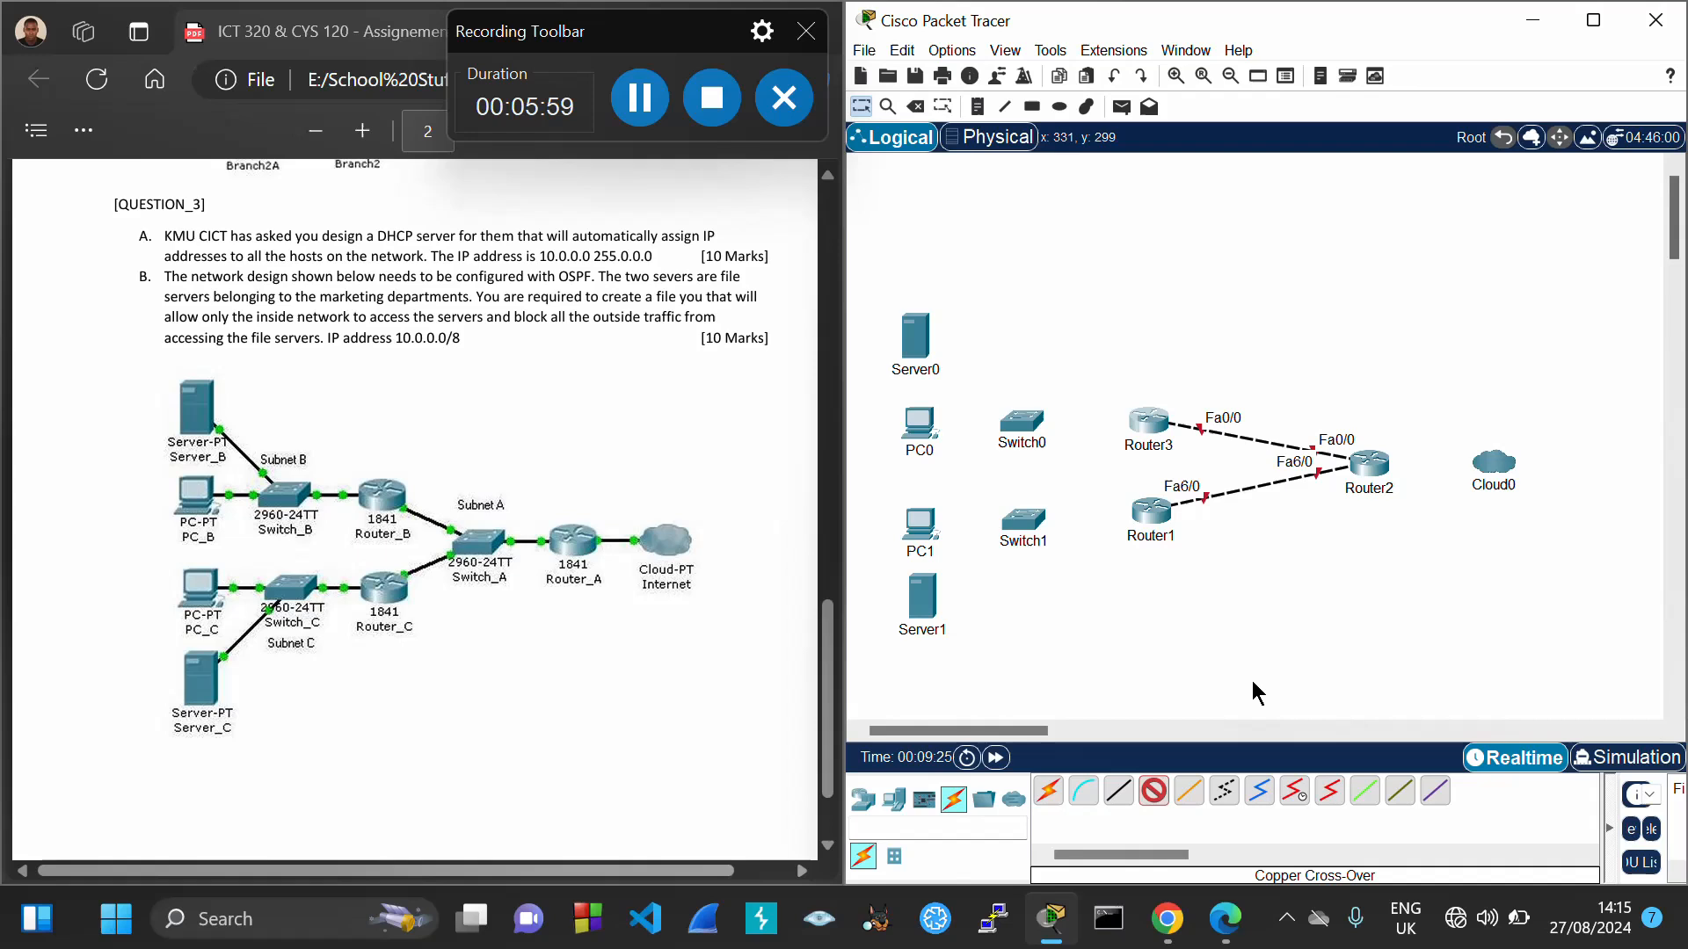
{"action": "left_click", "coordinate": [1150, 514]}
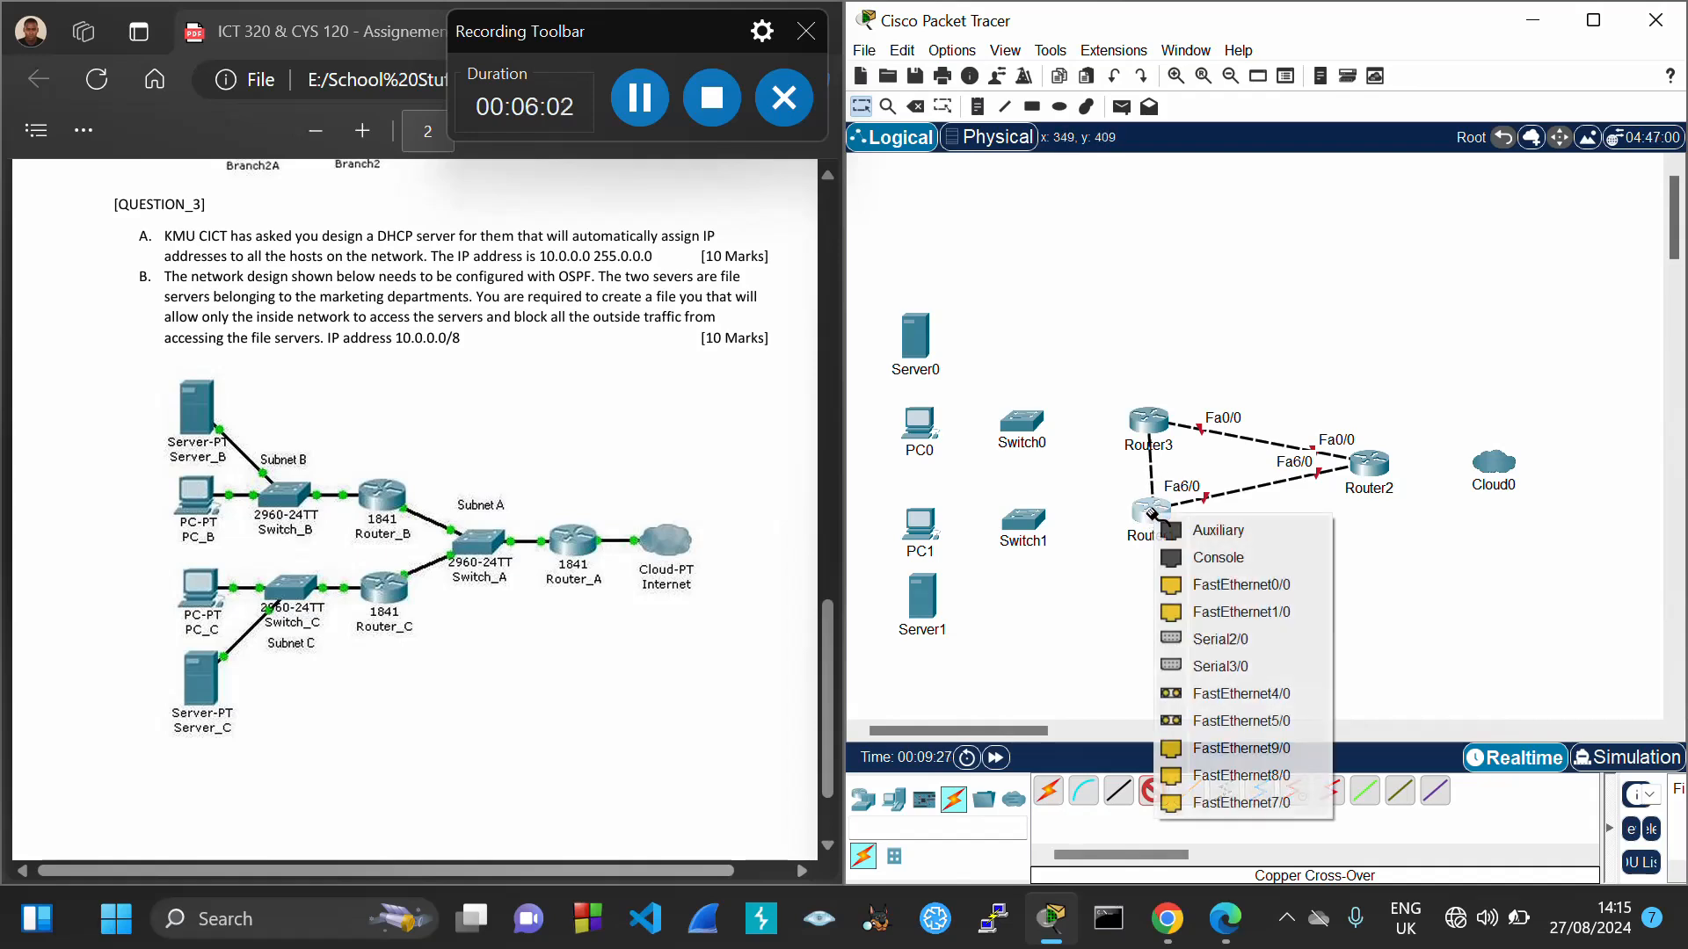
{"action": "left_click", "coordinate": [1256, 802]}
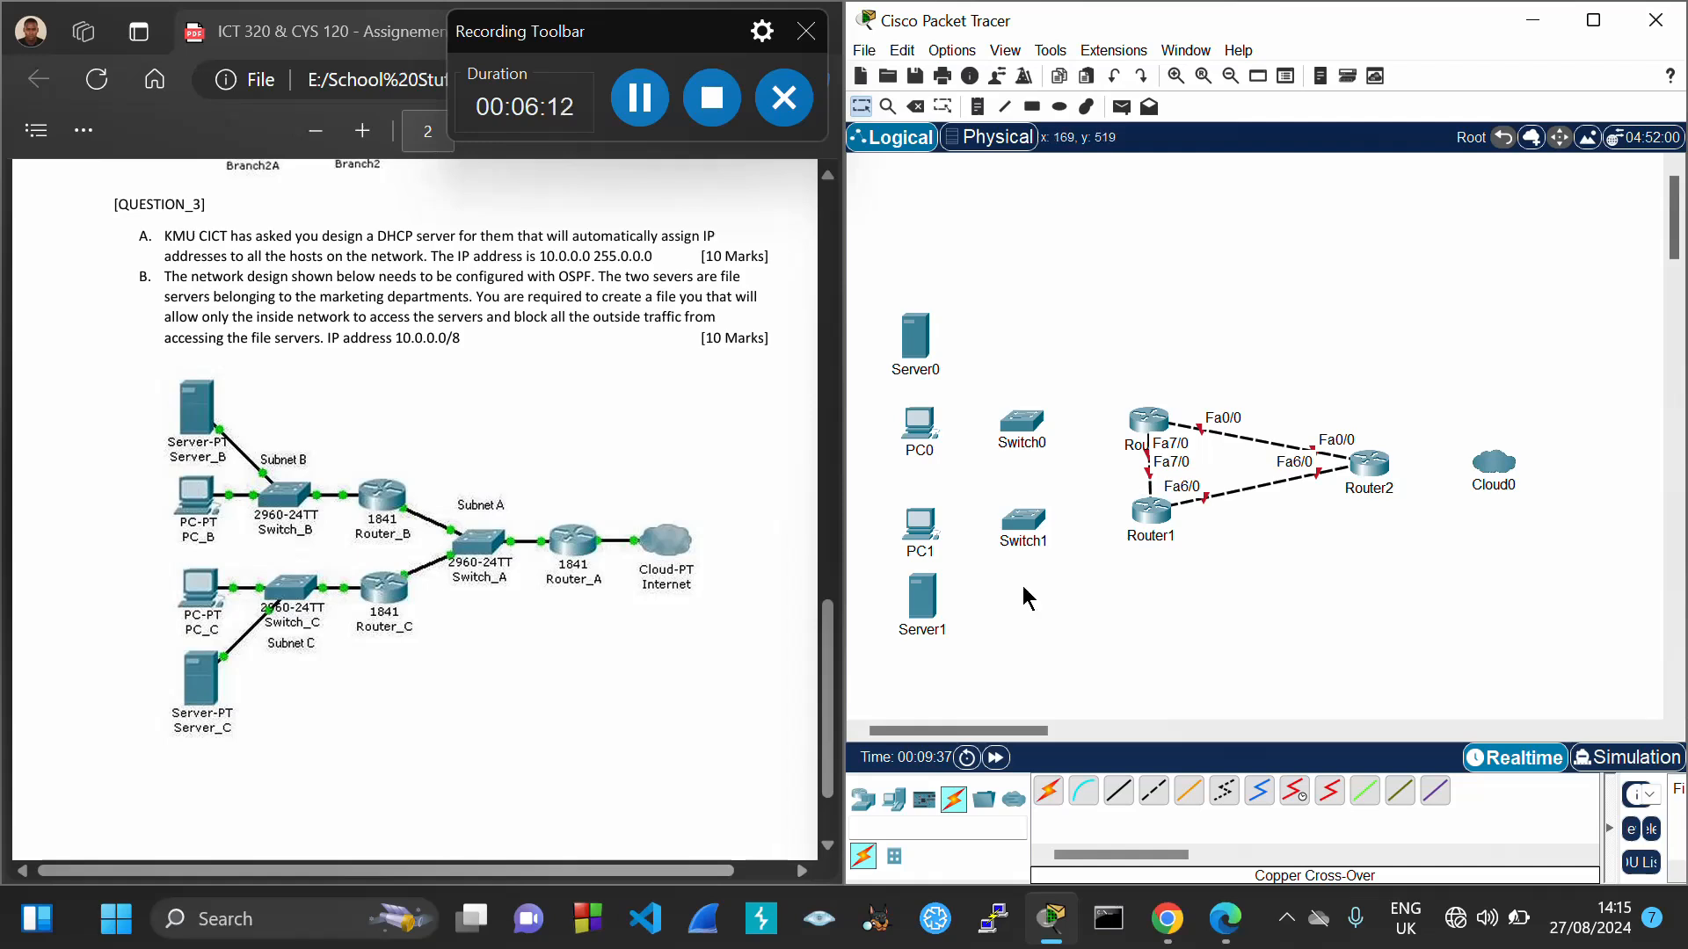
Uplink Switch0 Fa0/1 to Router3 and Switch1 Fa0/1 to Router1 Fa1/0 with straight-through cables
{"action": "left_click", "coordinate": [1118, 796]}
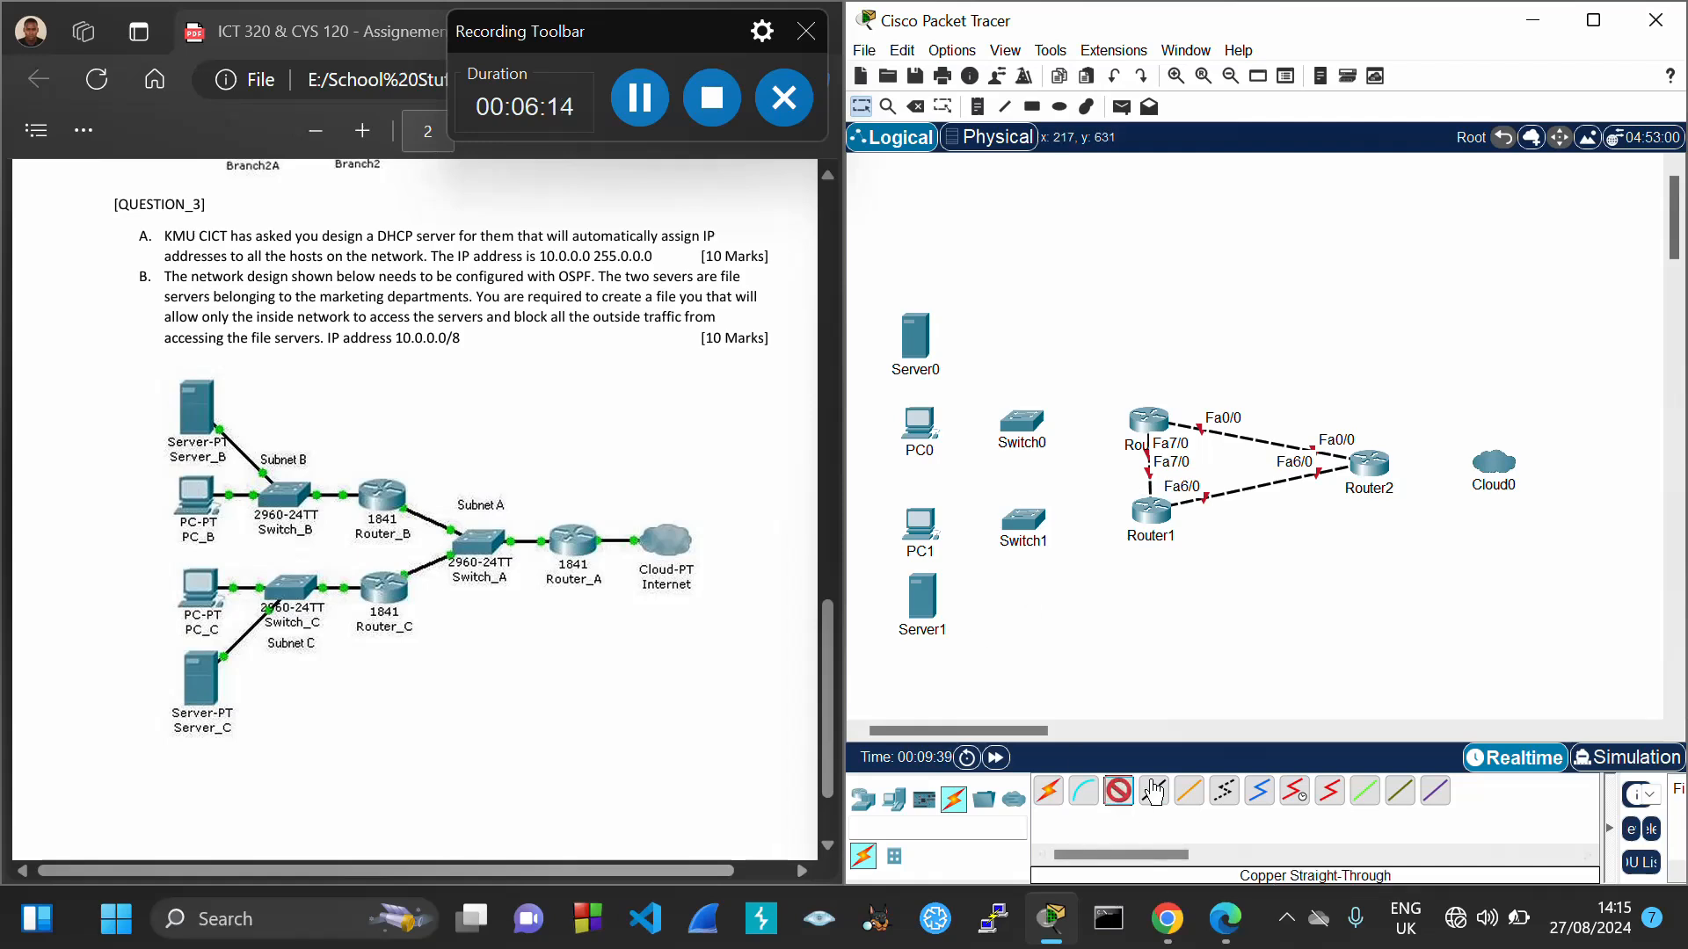
{"action": "left_click", "coordinate": [1143, 418]}
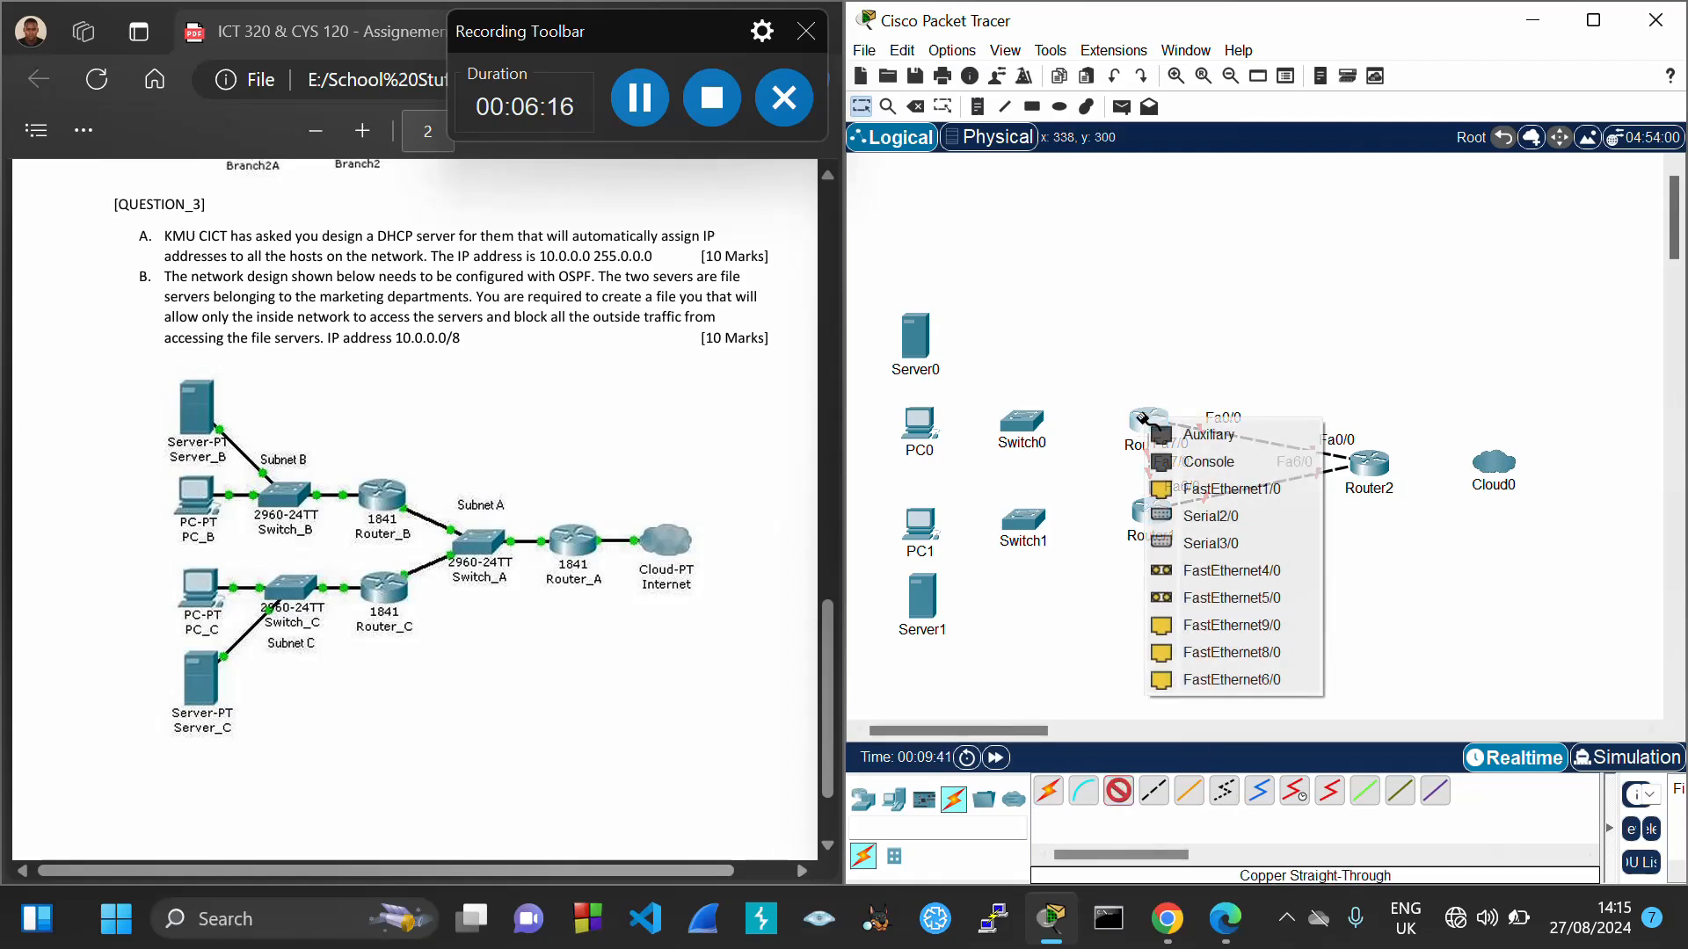
{"action": "left_click", "coordinate": [1244, 491]}
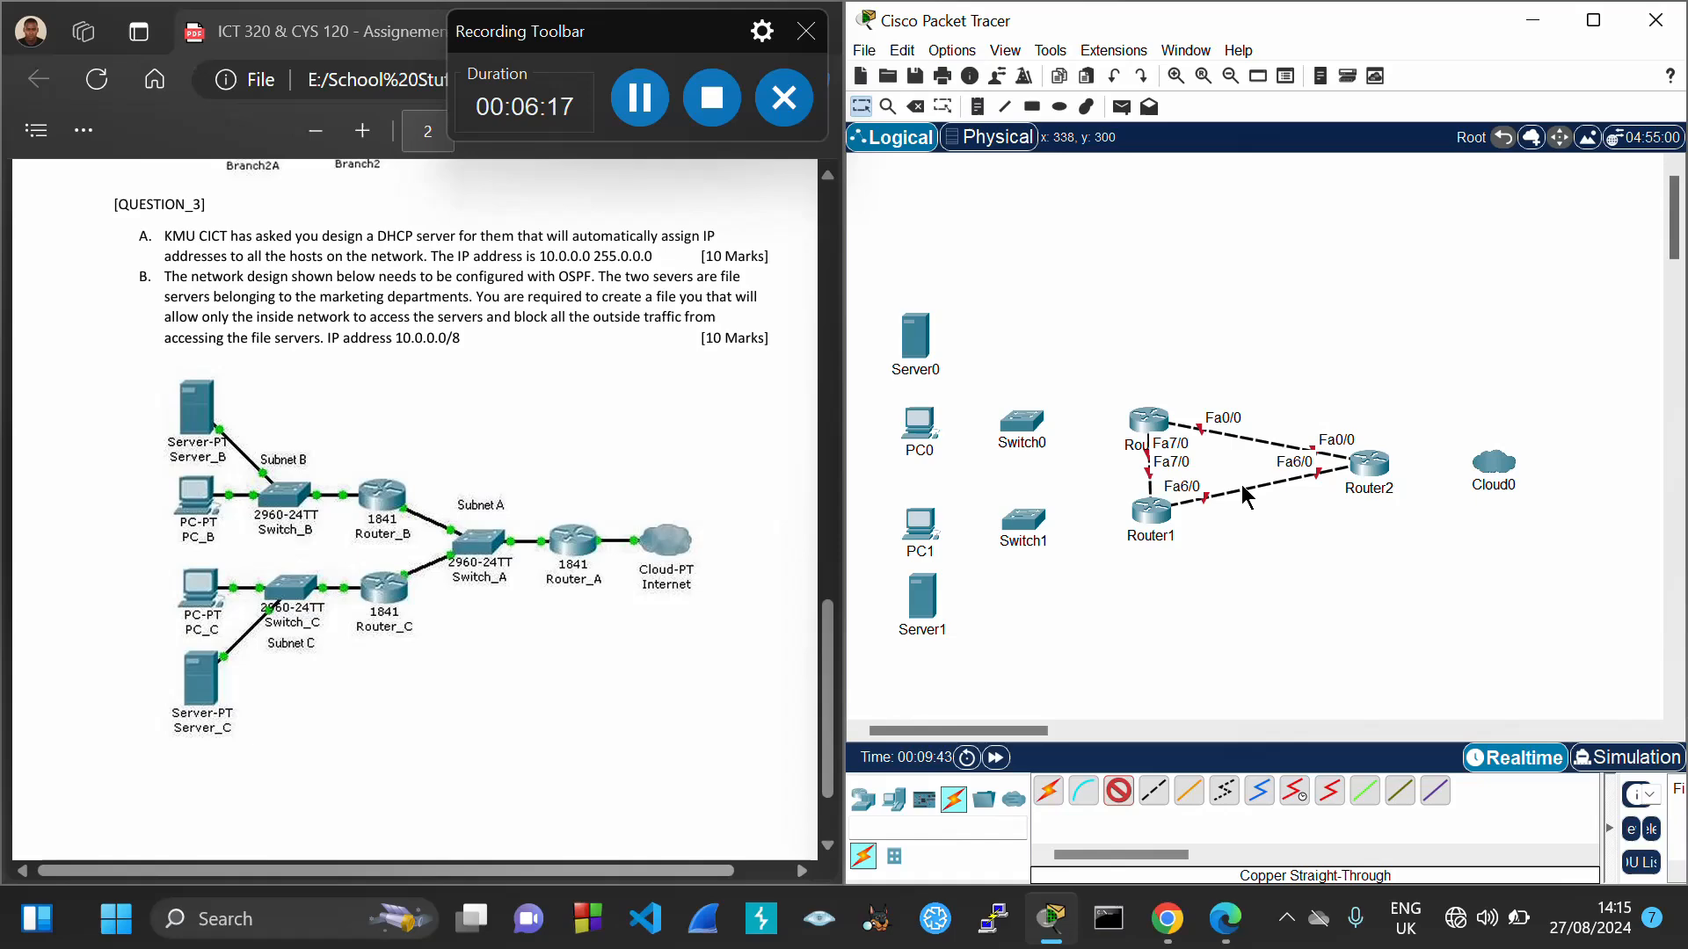
{"action": "left_click", "coordinate": [1020, 422]}
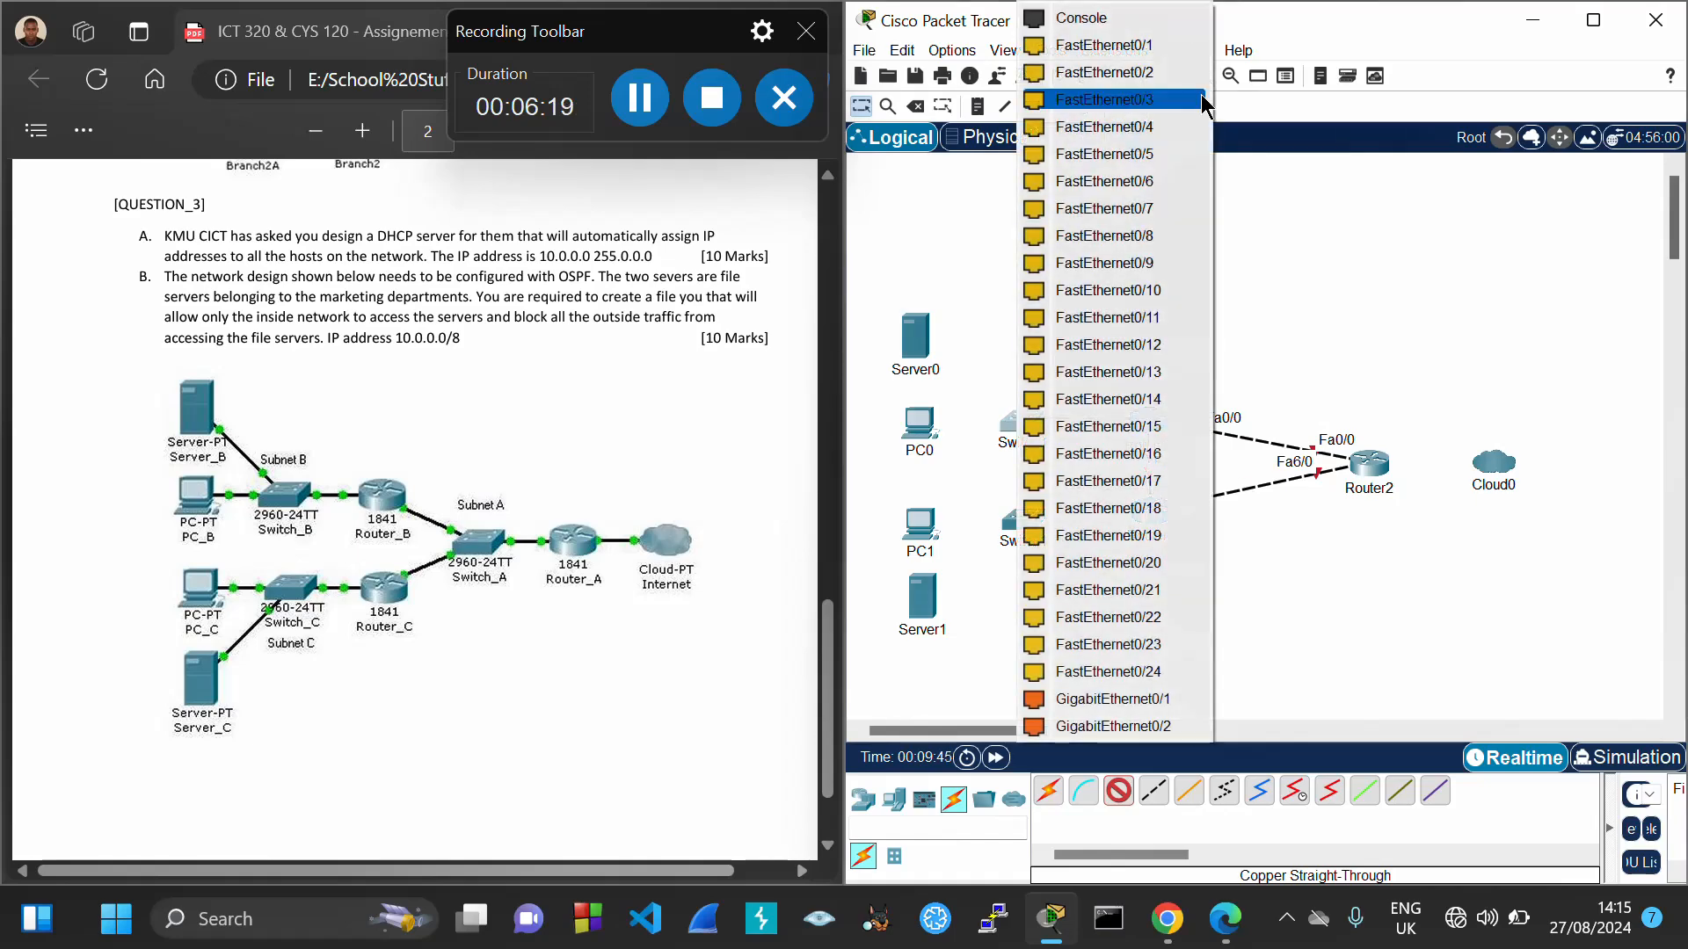
{"action": "left_click", "coordinate": [1169, 45]}
{"action": "left_click", "coordinate": [1120, 794]}
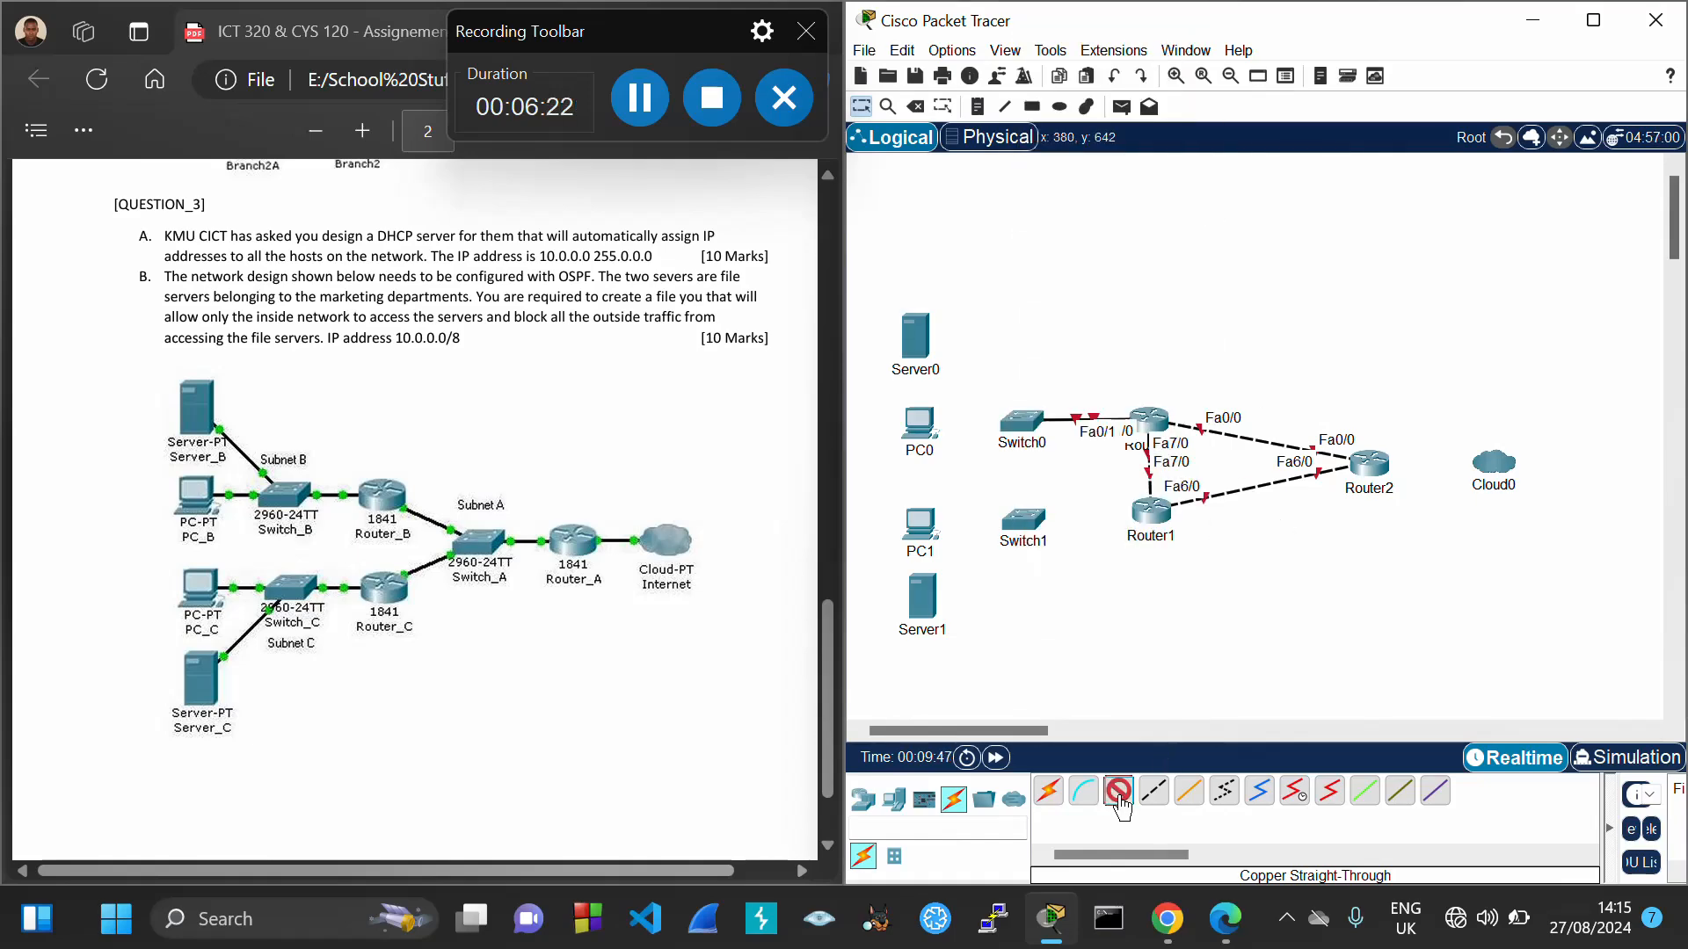
{"action": "left_click", "coordinate": [1147, 515]}
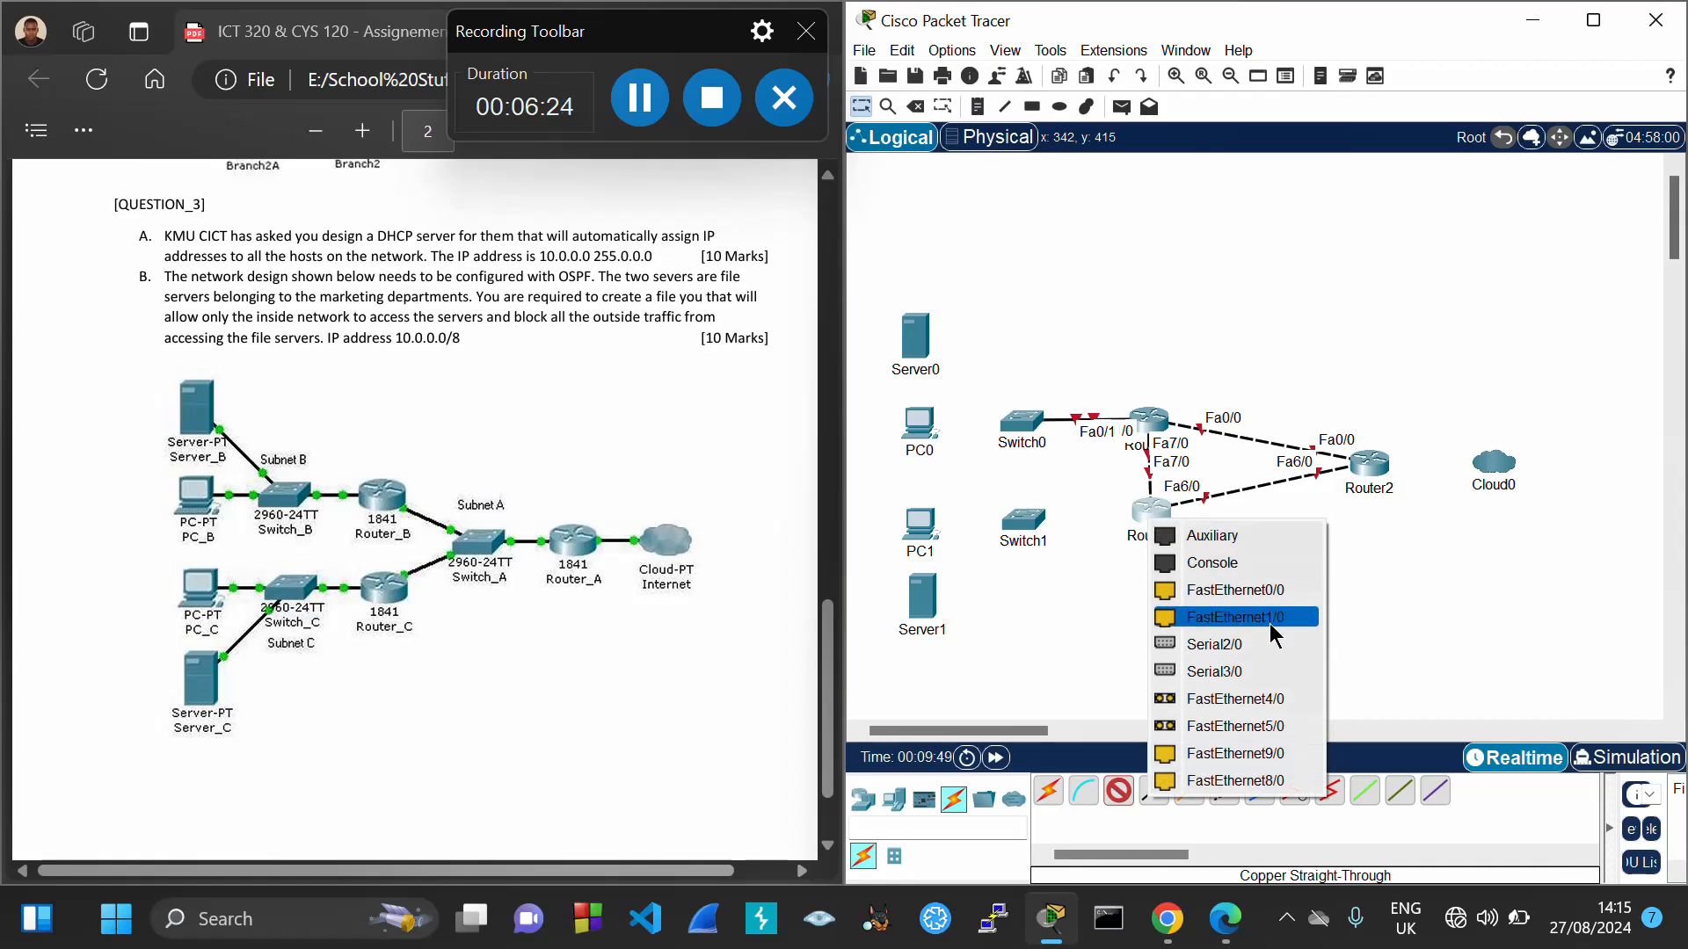
{"action": "left_click", "coordinate": [1235, 617]}
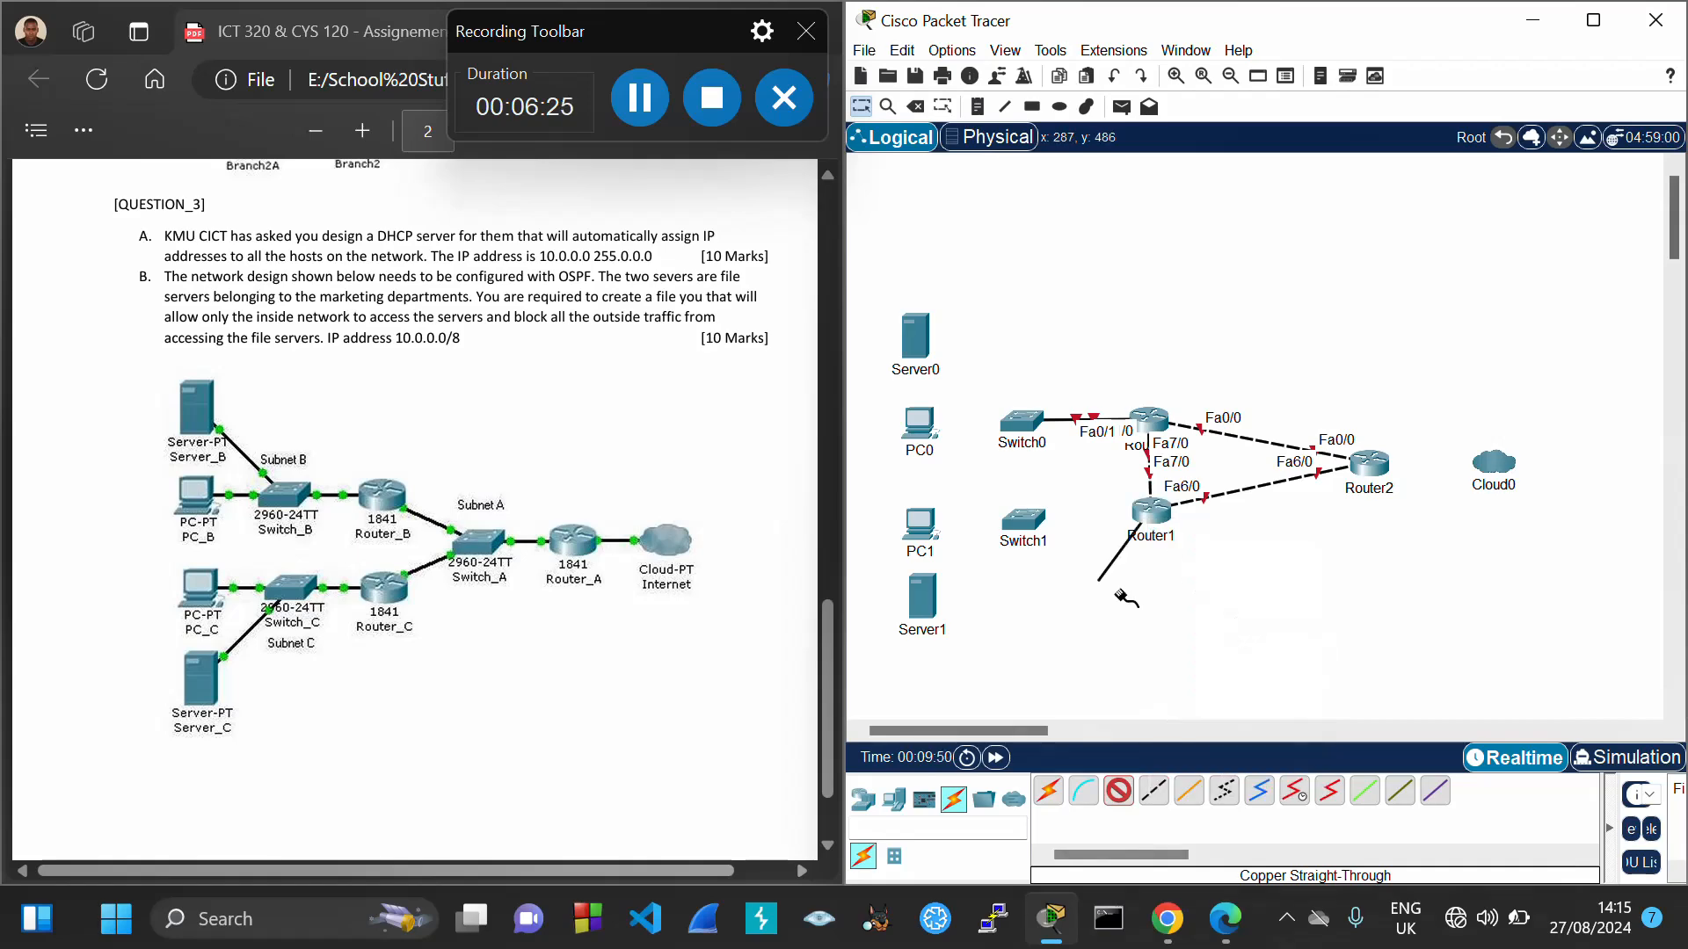
{"action": "left_click", "coordinate": [1024, 521]}
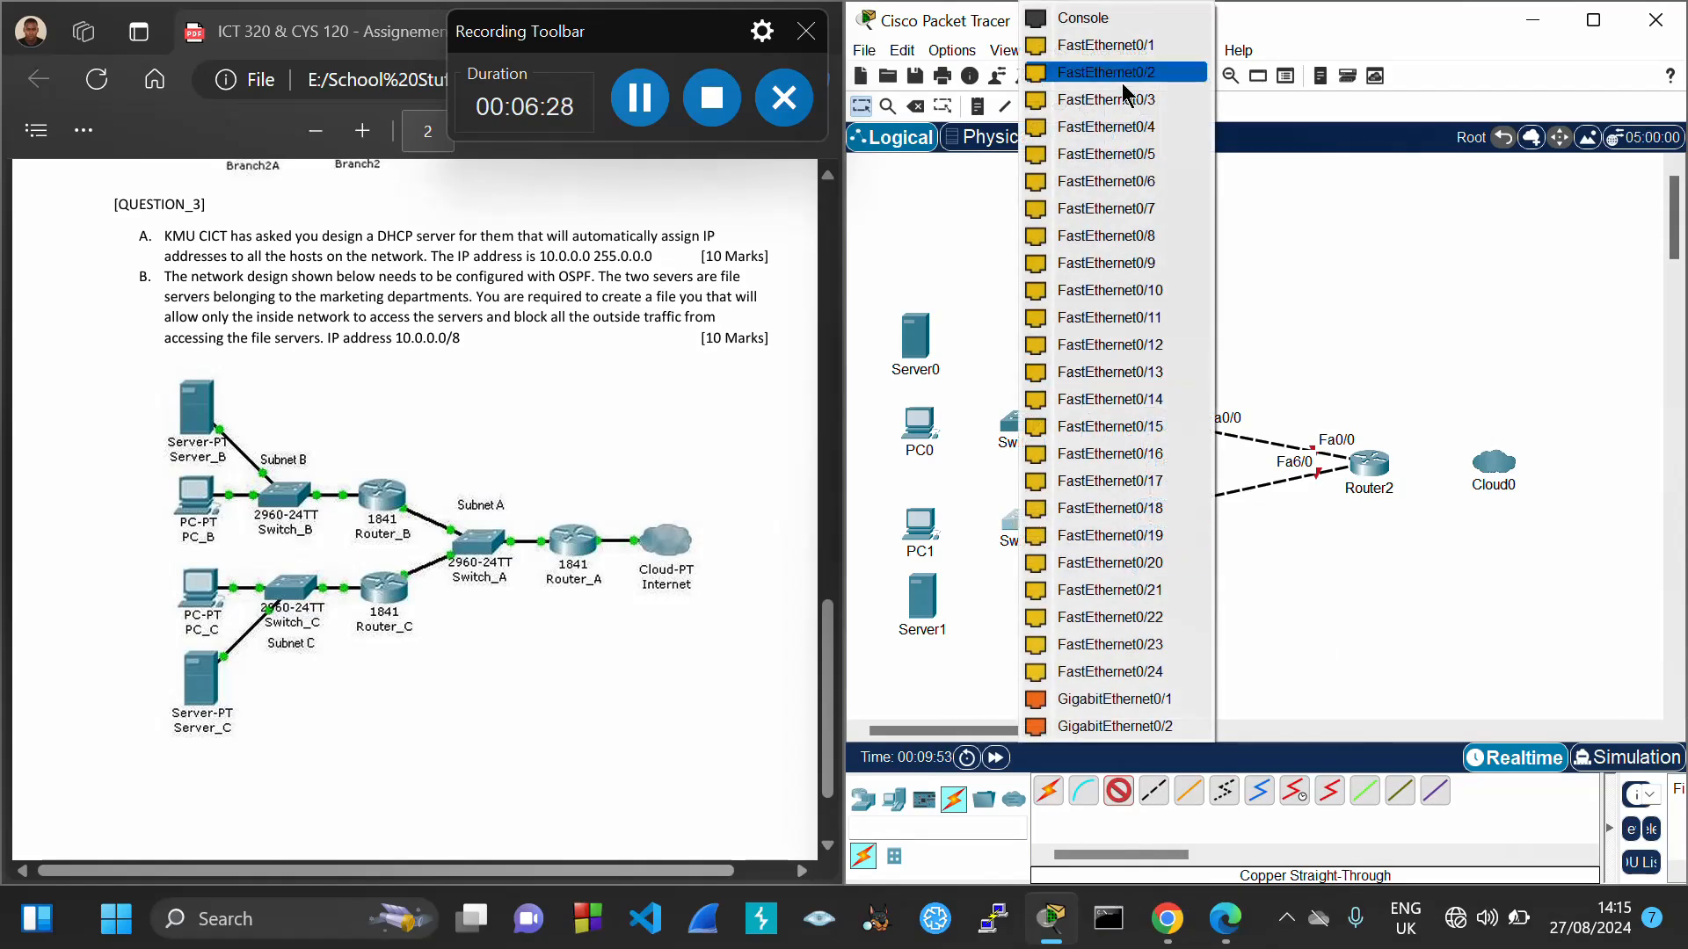
{"action": "left_click", "coordinate": [1115, 48]}
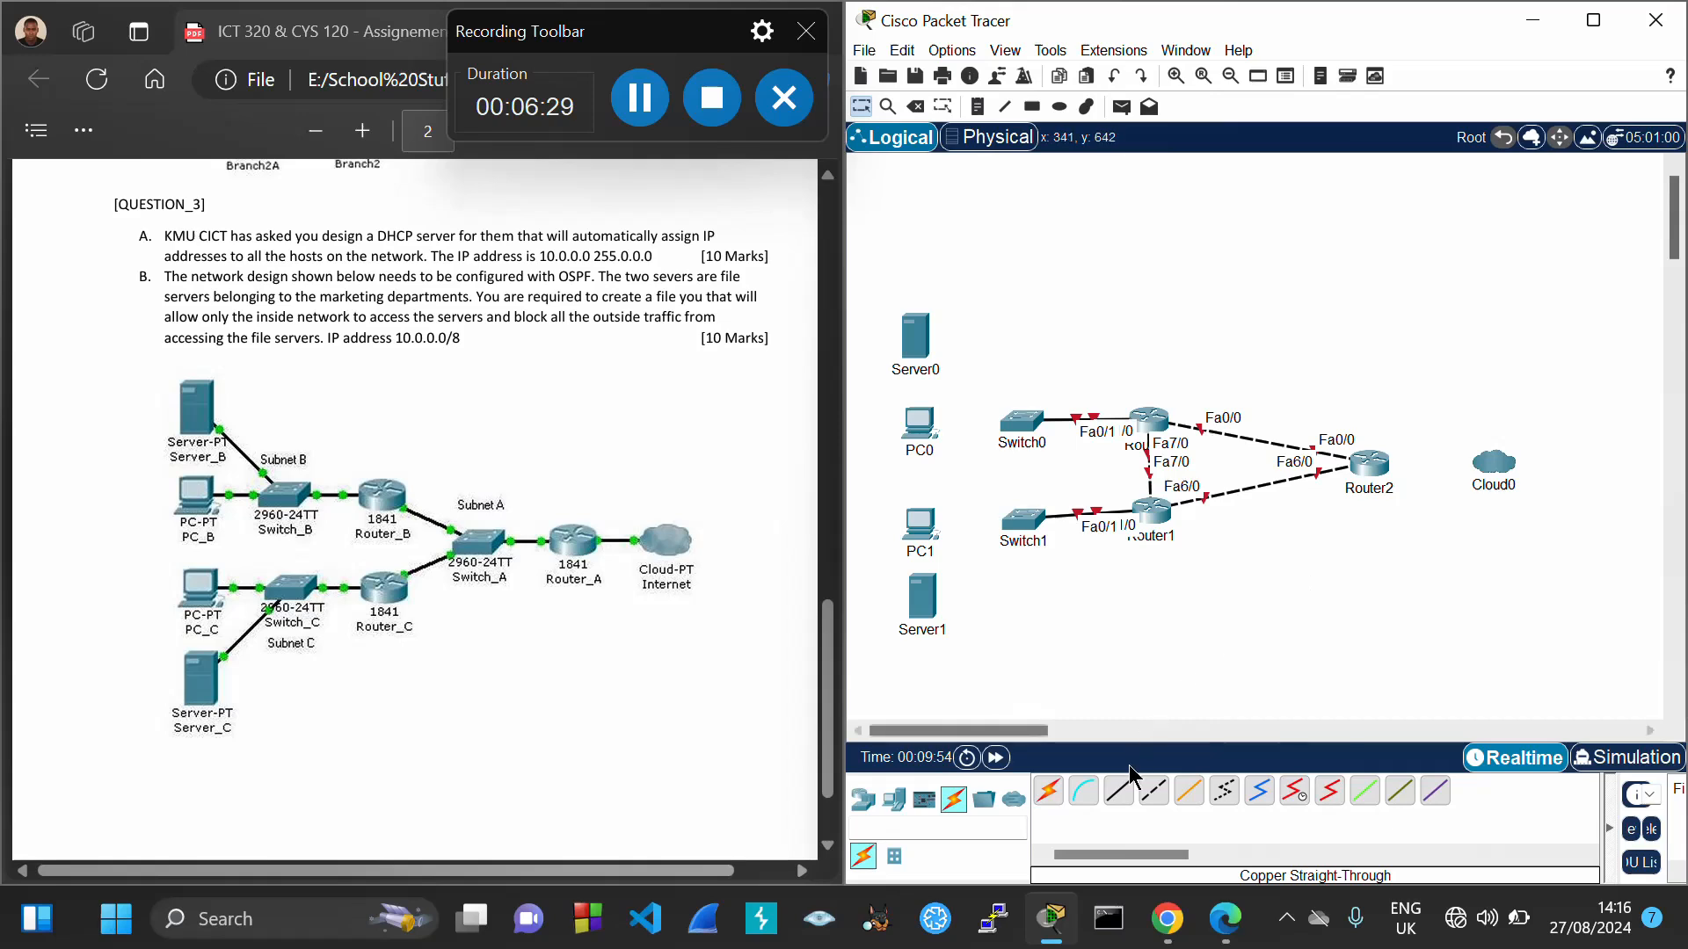
Connect Router2 Fa1/0 to Cloud0 Ethernet6 with a straight-through cable
{"action": "left_click", "coordinate": [1119, 792]}
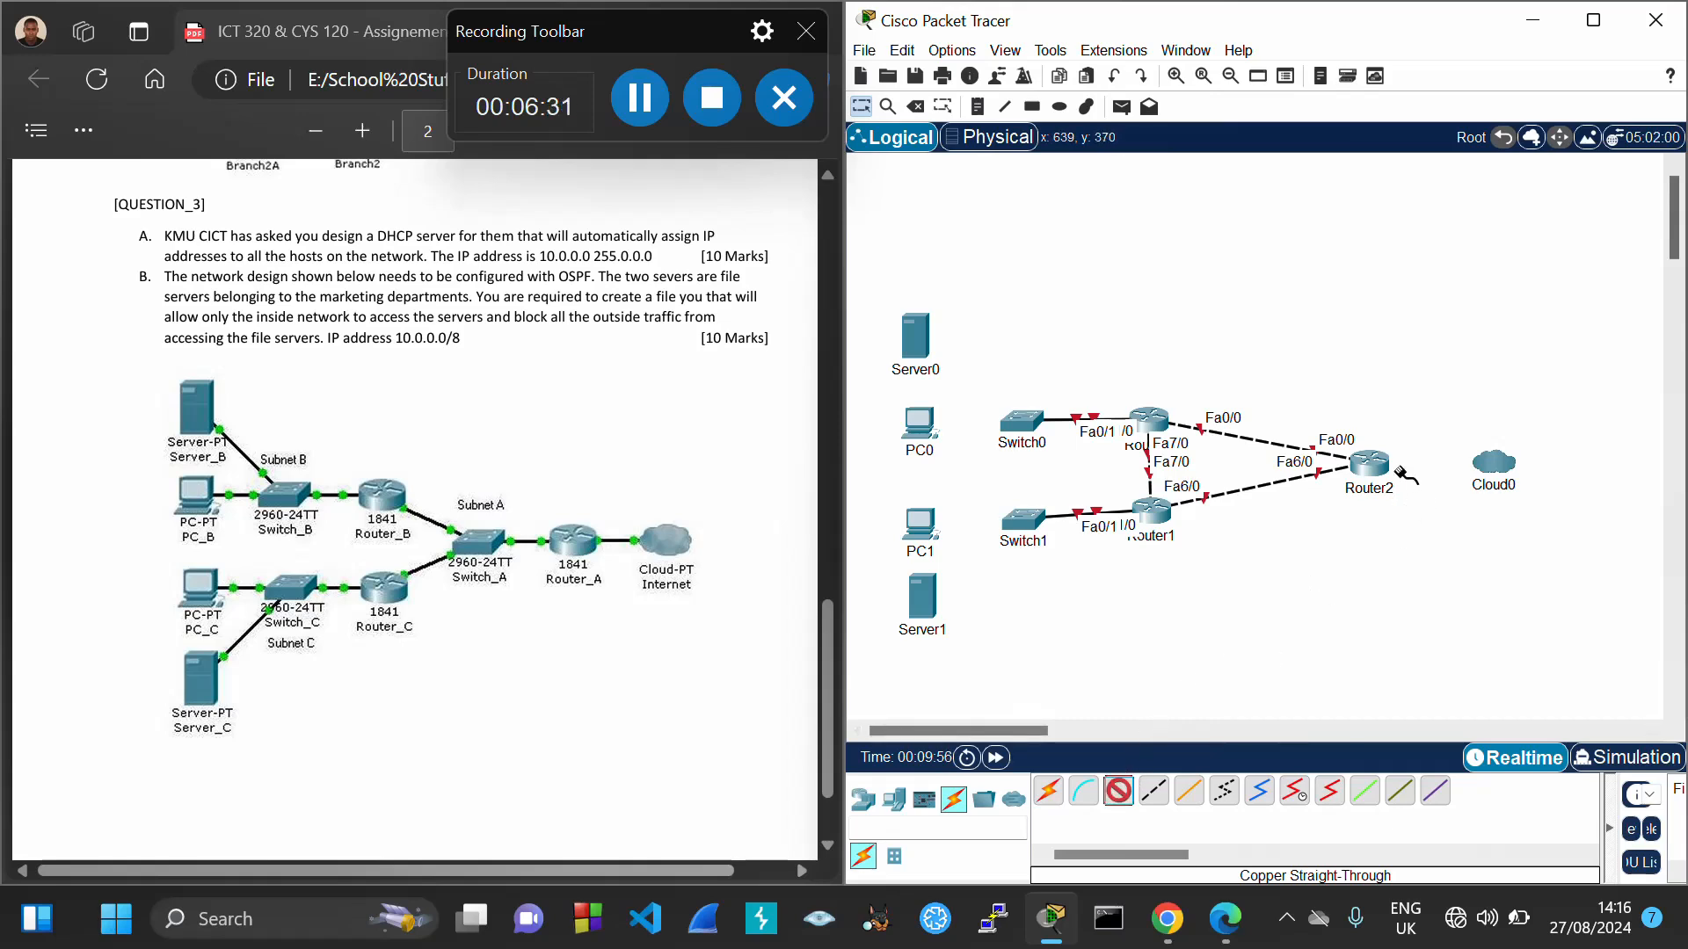
{"action": "left_click", "coordinate": [1372, 460]}
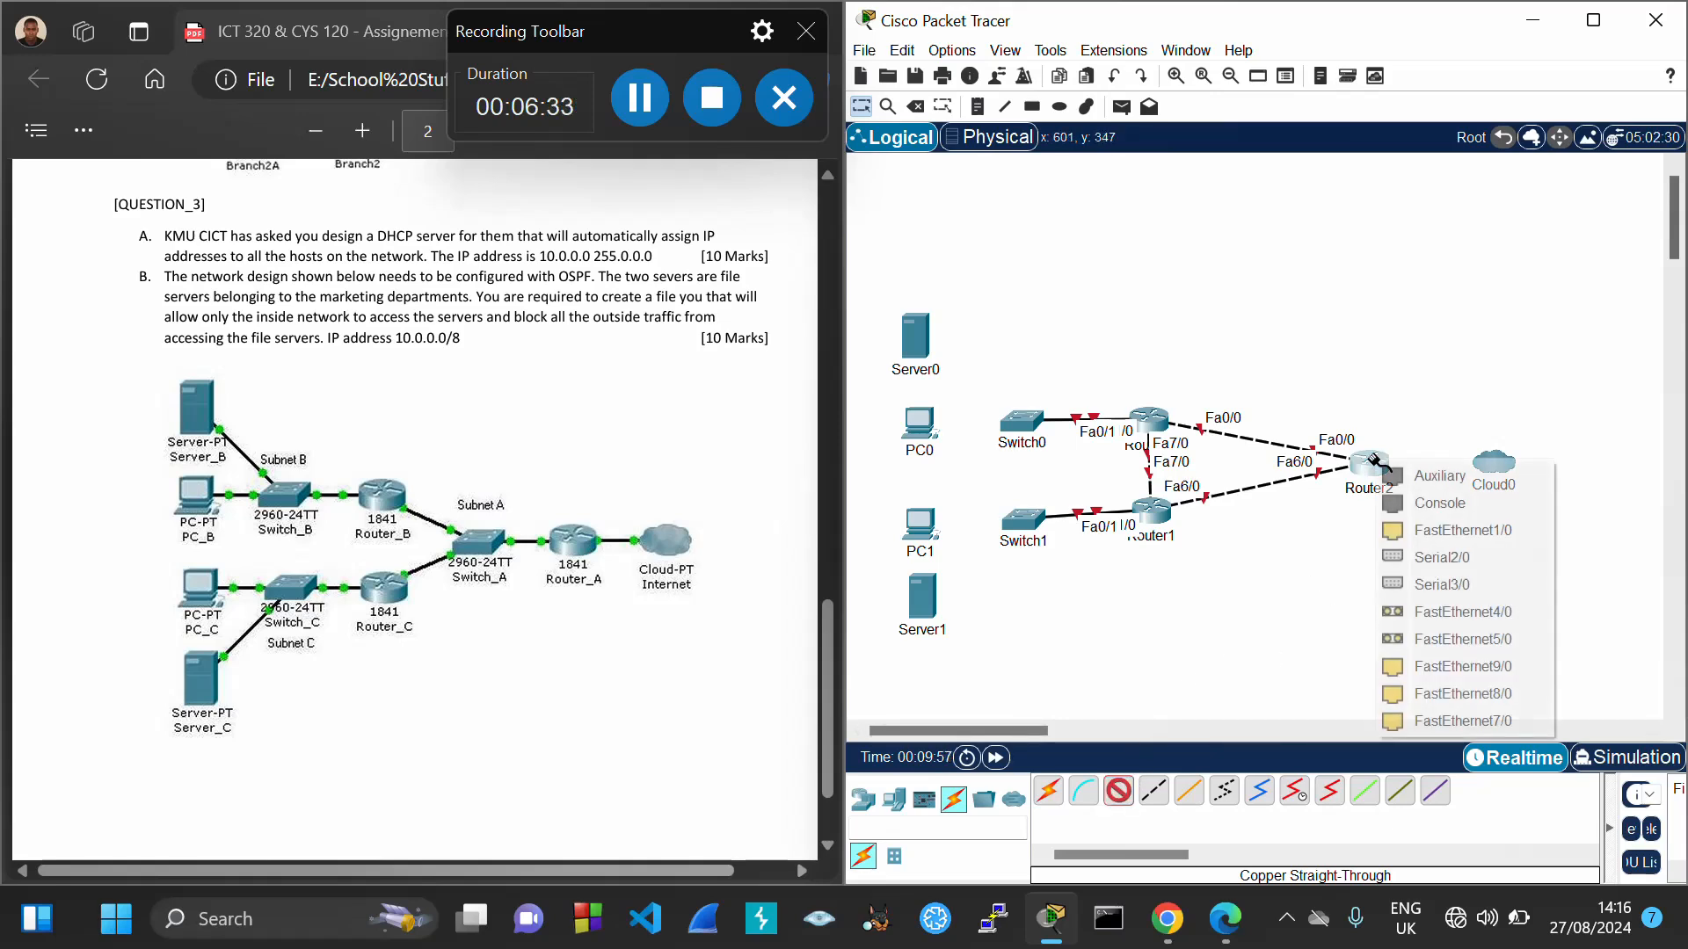
{"action": "left_click", "coordinate": [1459, 530]}
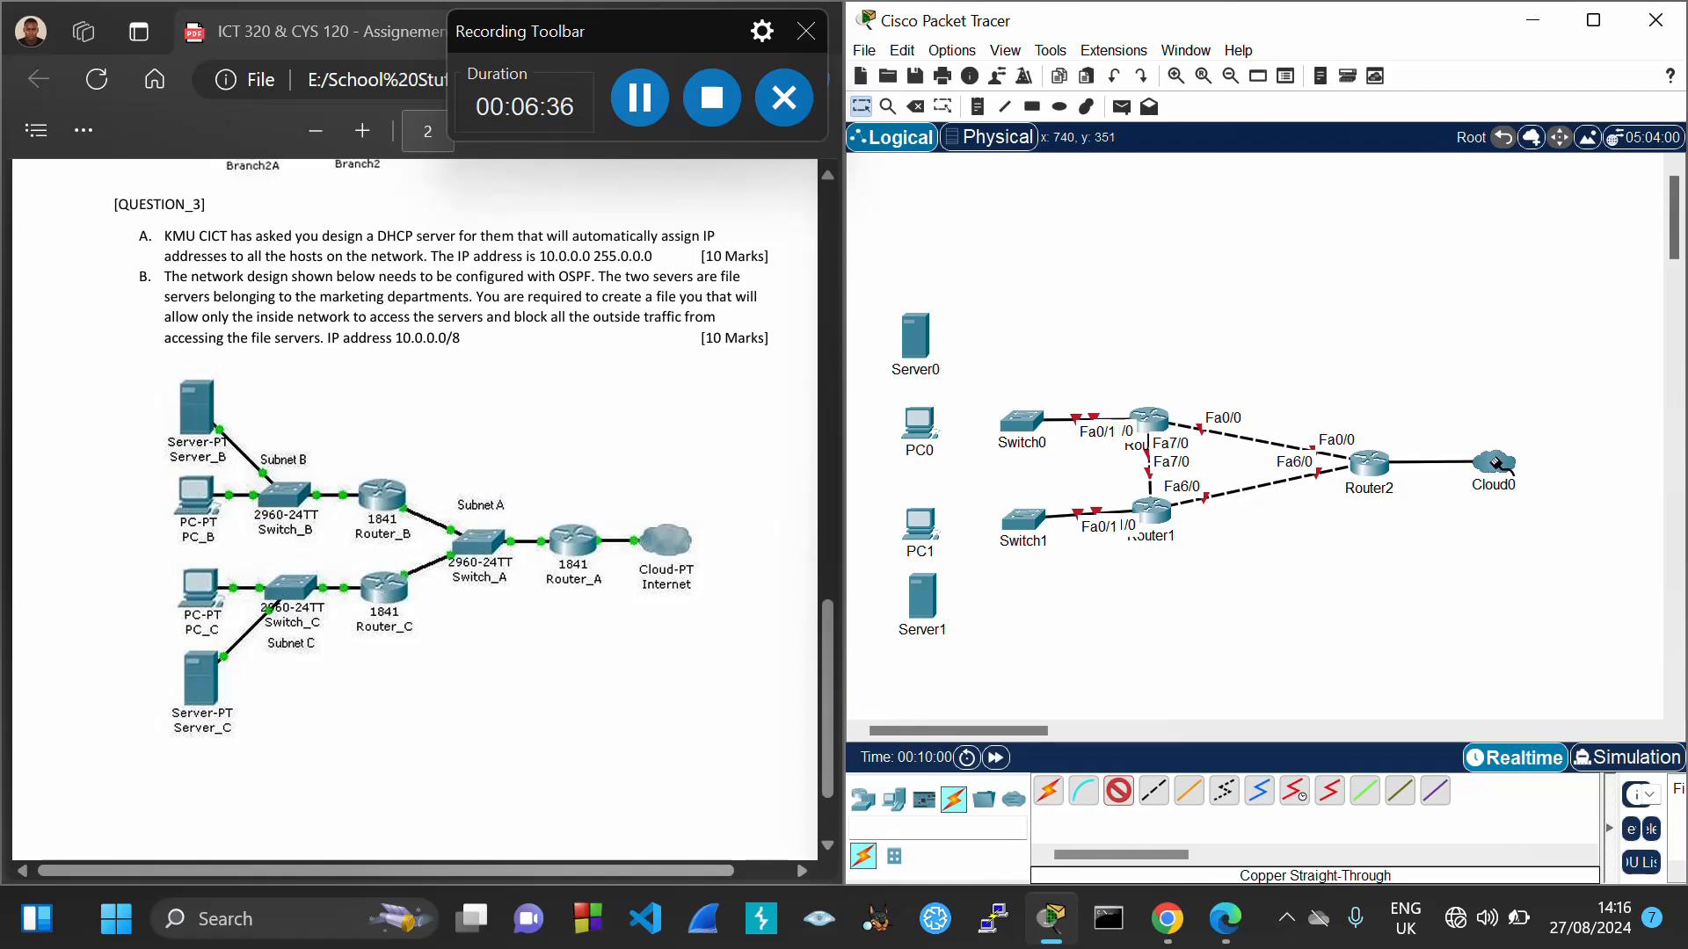
{"action": "left_click", "coordinate": [1500, 467]}
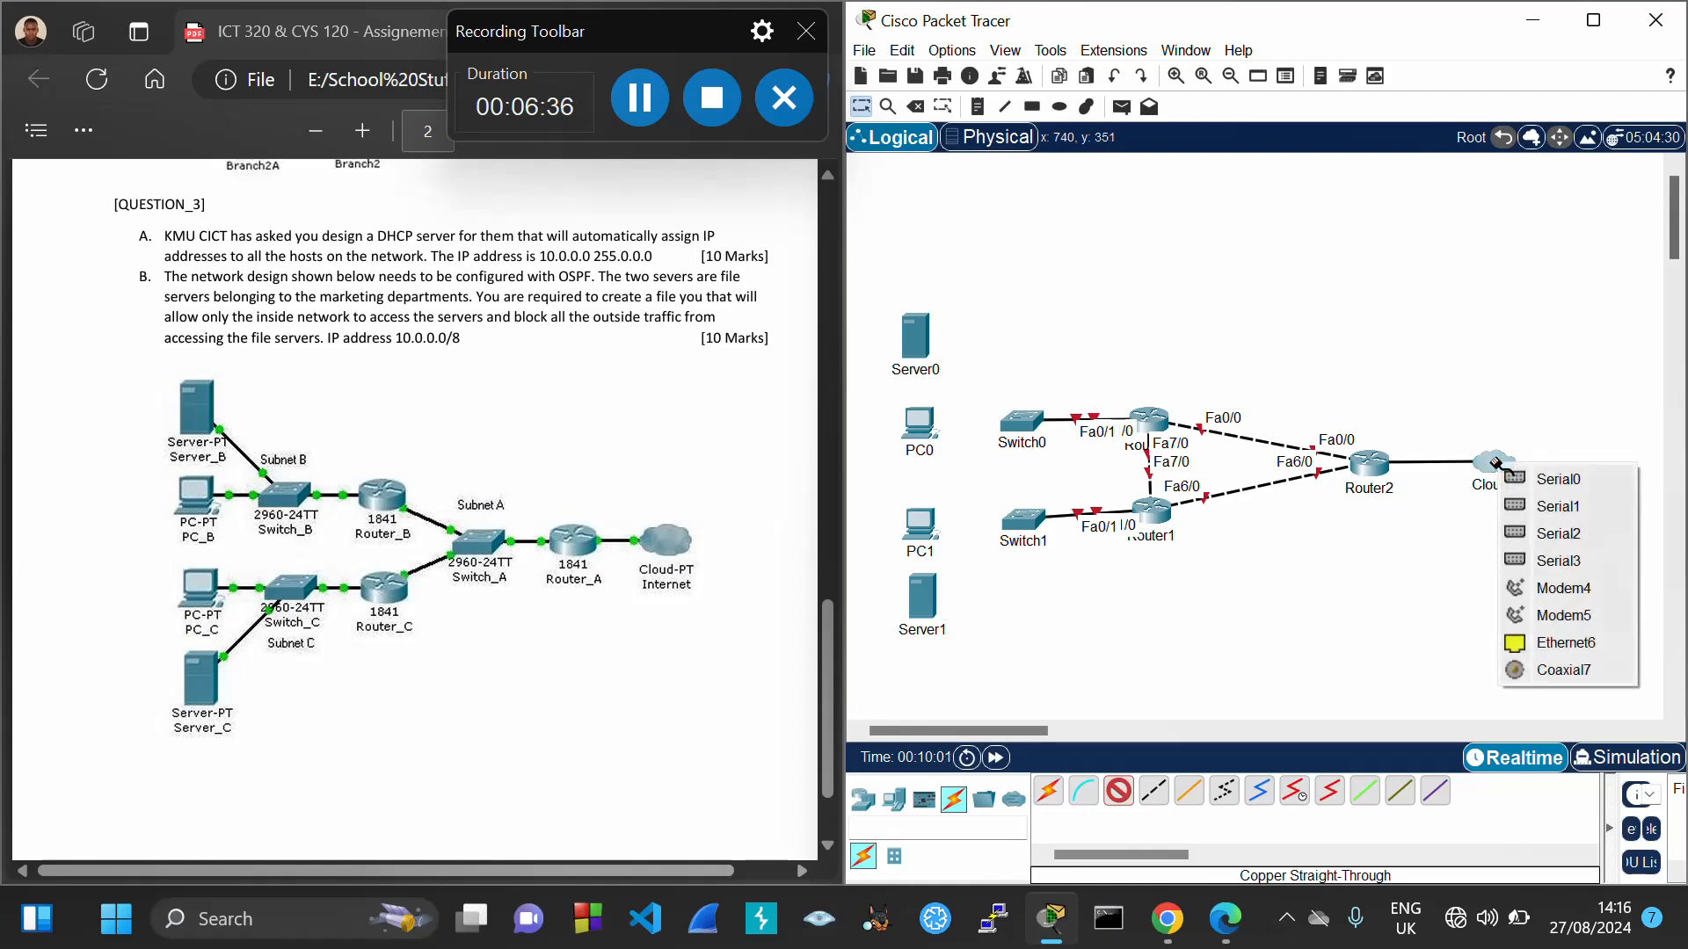
{"action": "left_click", "coordinate": [1562, 647]}
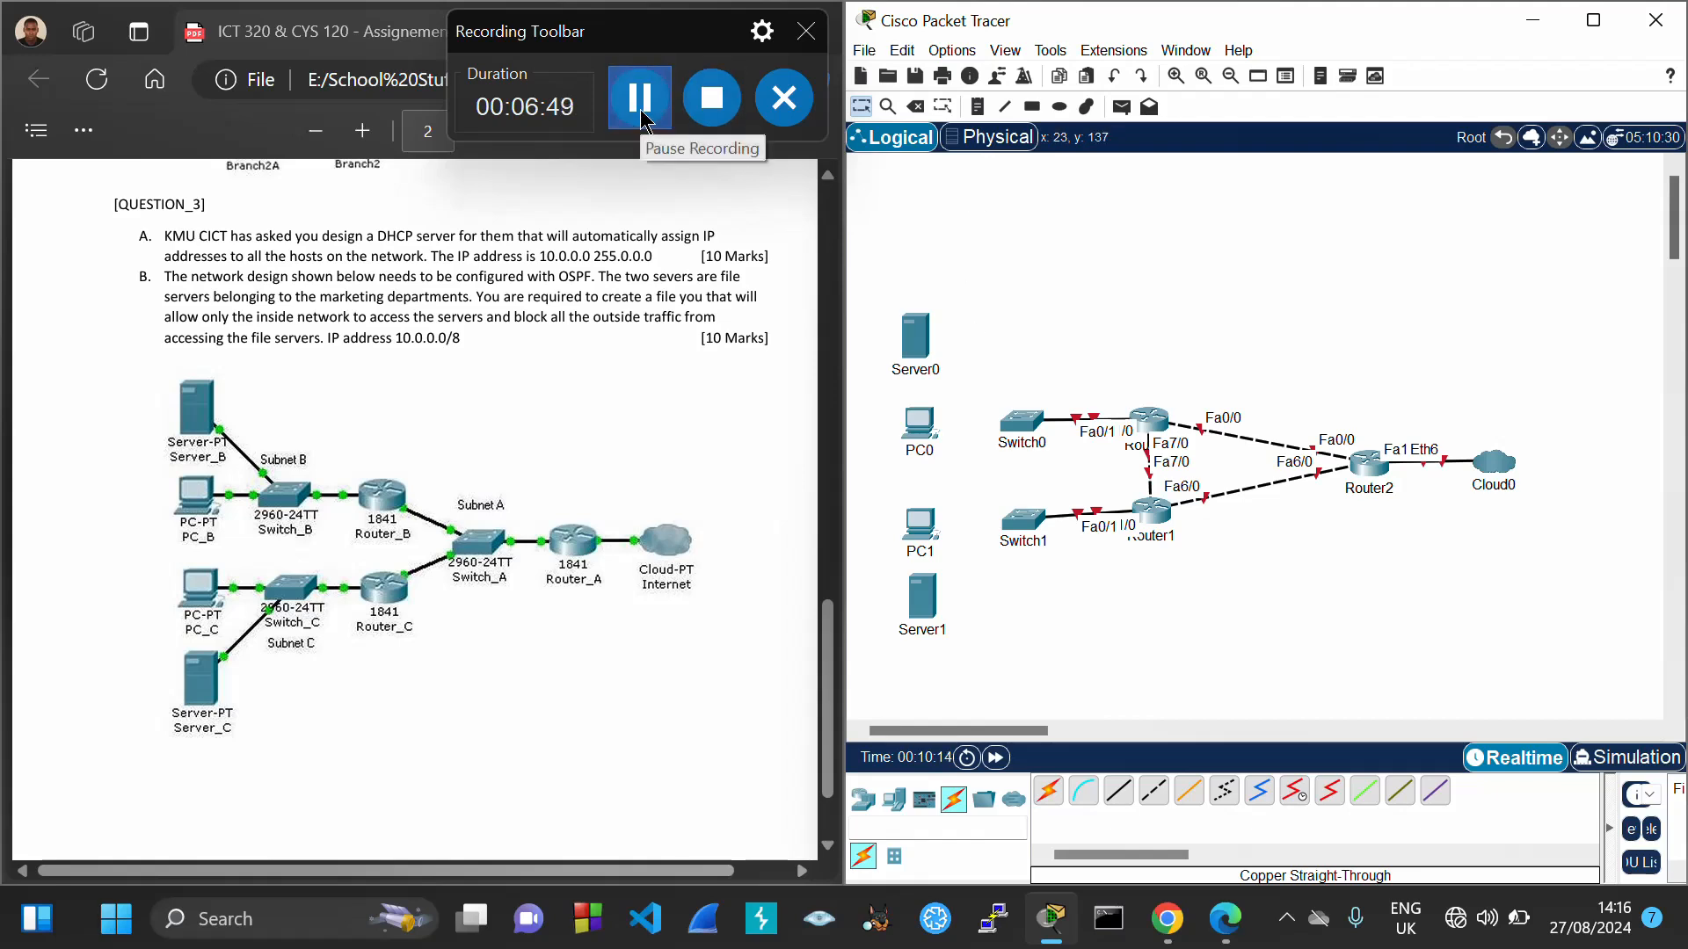
{"action": "left_click", "coordinate": [641, 112]}
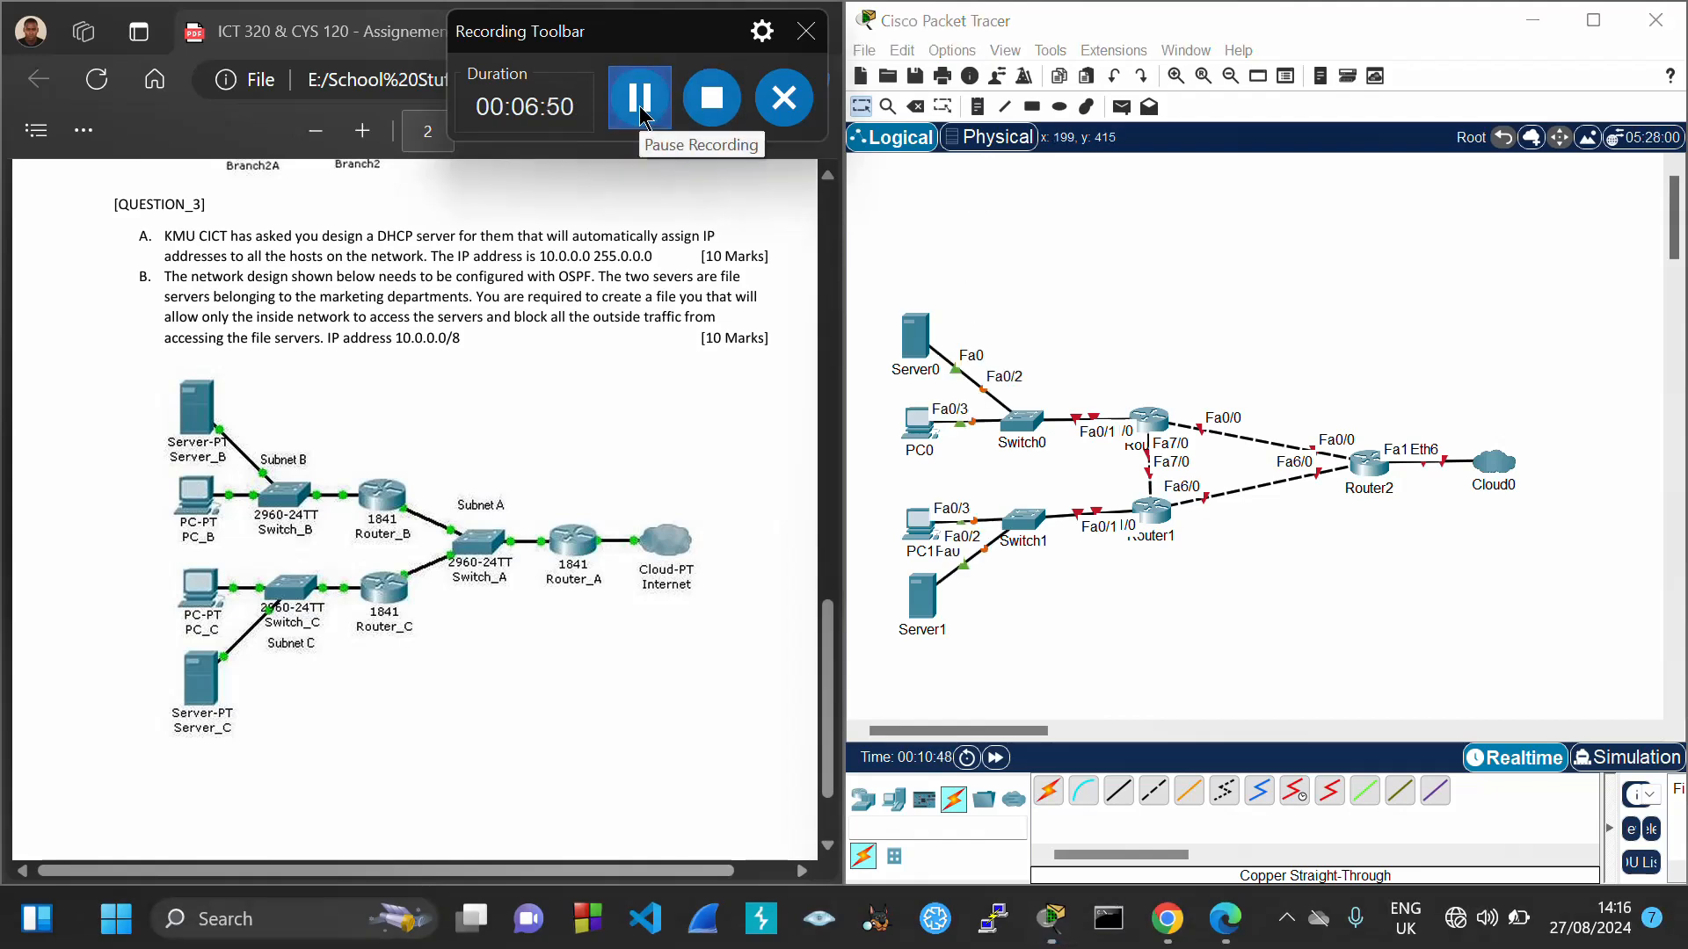
{"action": "left_click_drag", "start_coordinate": [1099, 48], "coordinate": [1473, 37]}
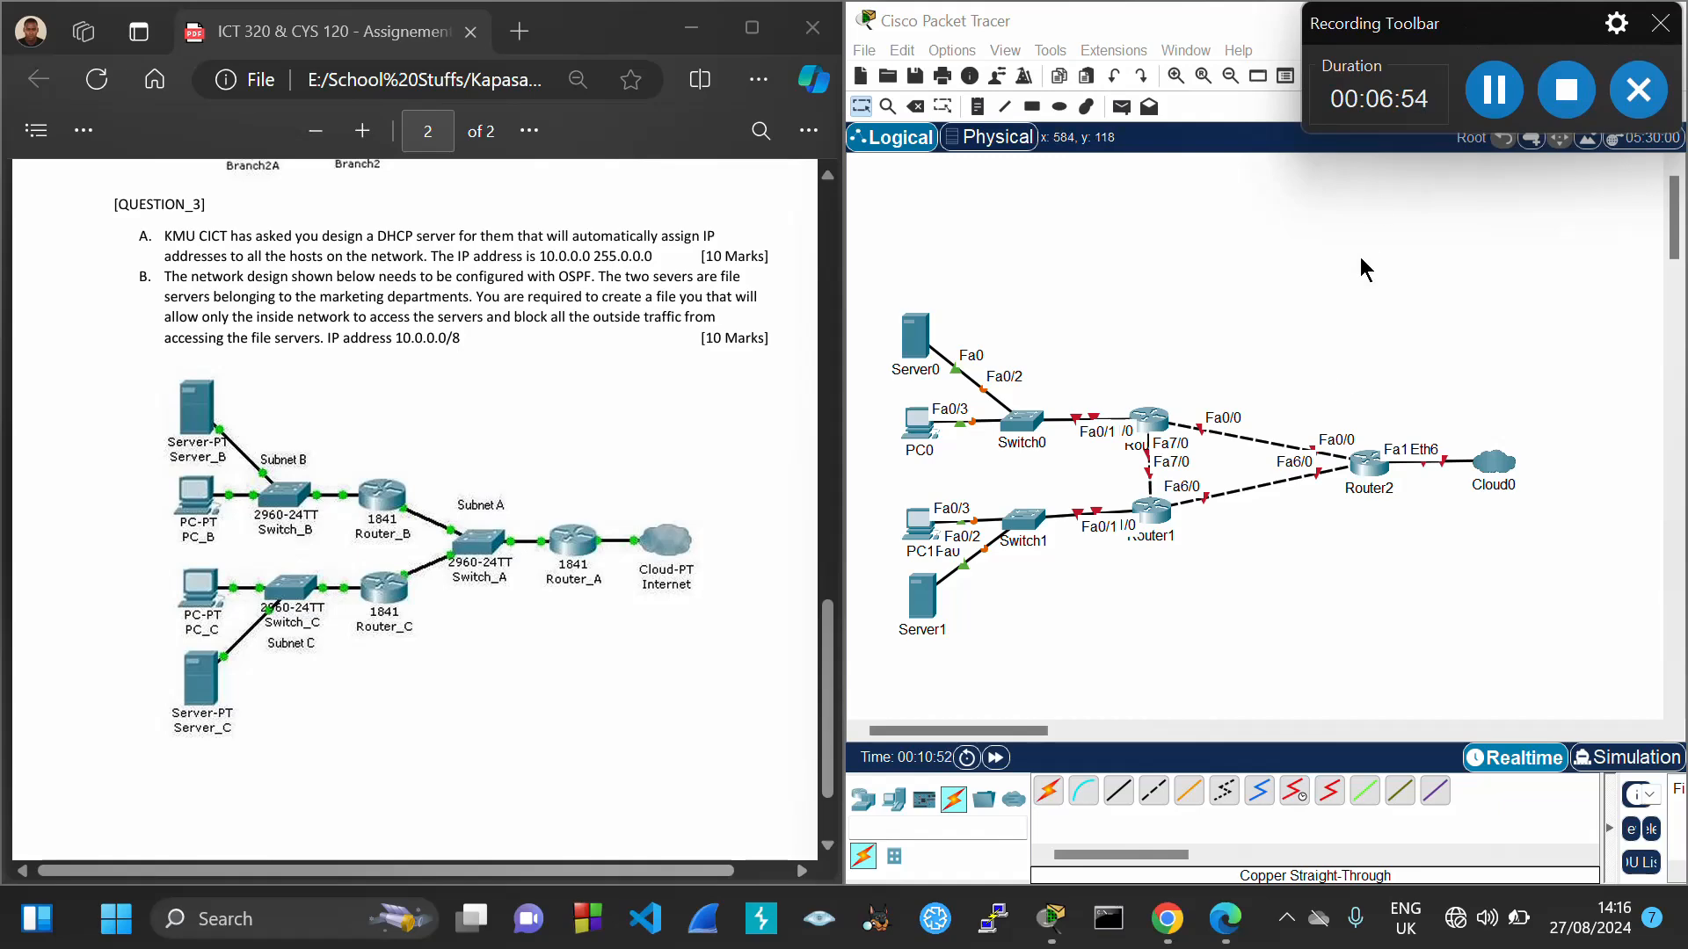
Scroll the calculator to the eight /11 networks table and select the 10.0.0.0 row
{"action": "mouse_move", "coordinate": [1177, 920]}
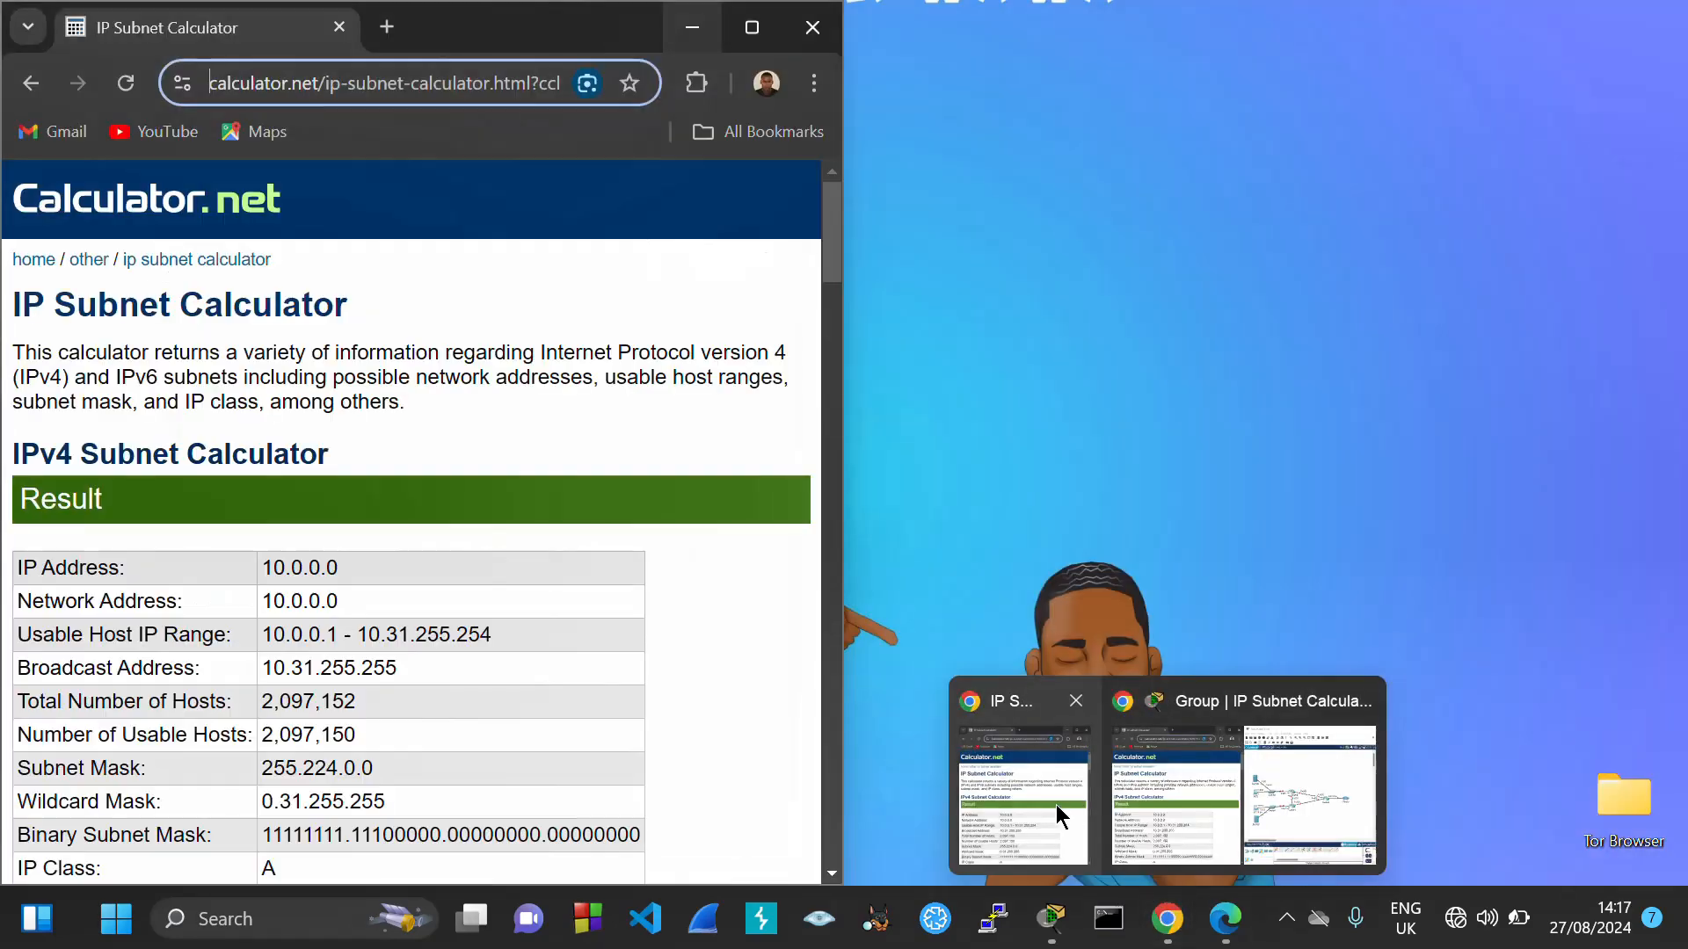
{"action": "left_click", "coordinate": [1057, 805]}
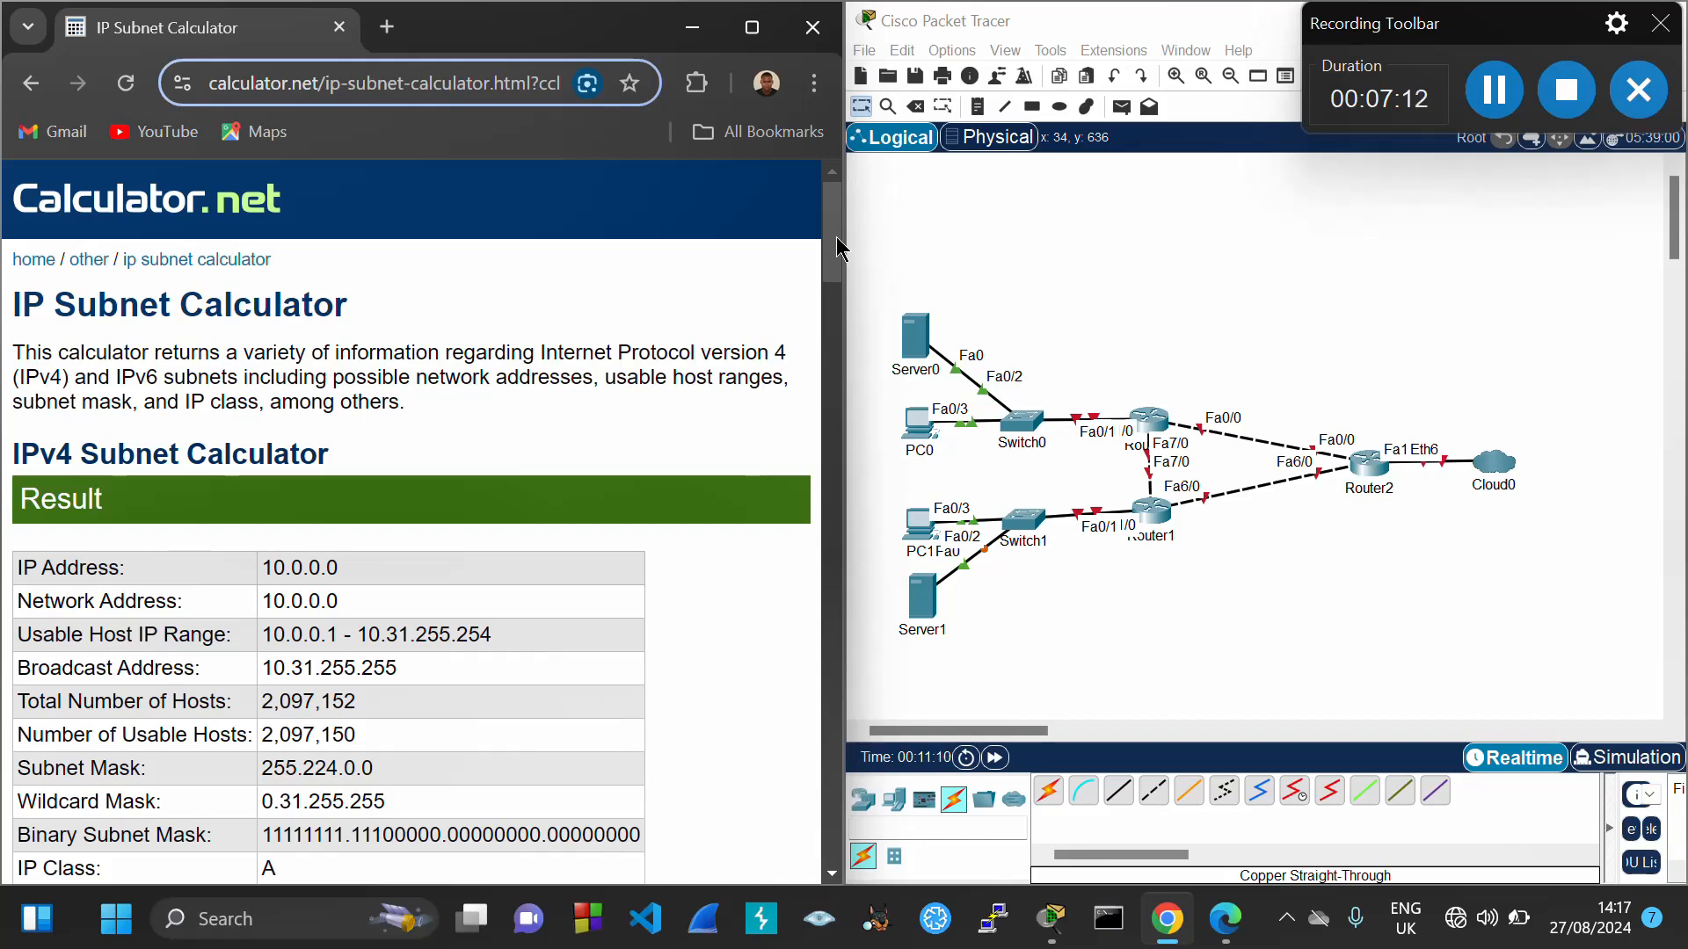
{"action": "left_click_drag", "start_coordinate": [837, 235], "coordinate": [843, 279]}
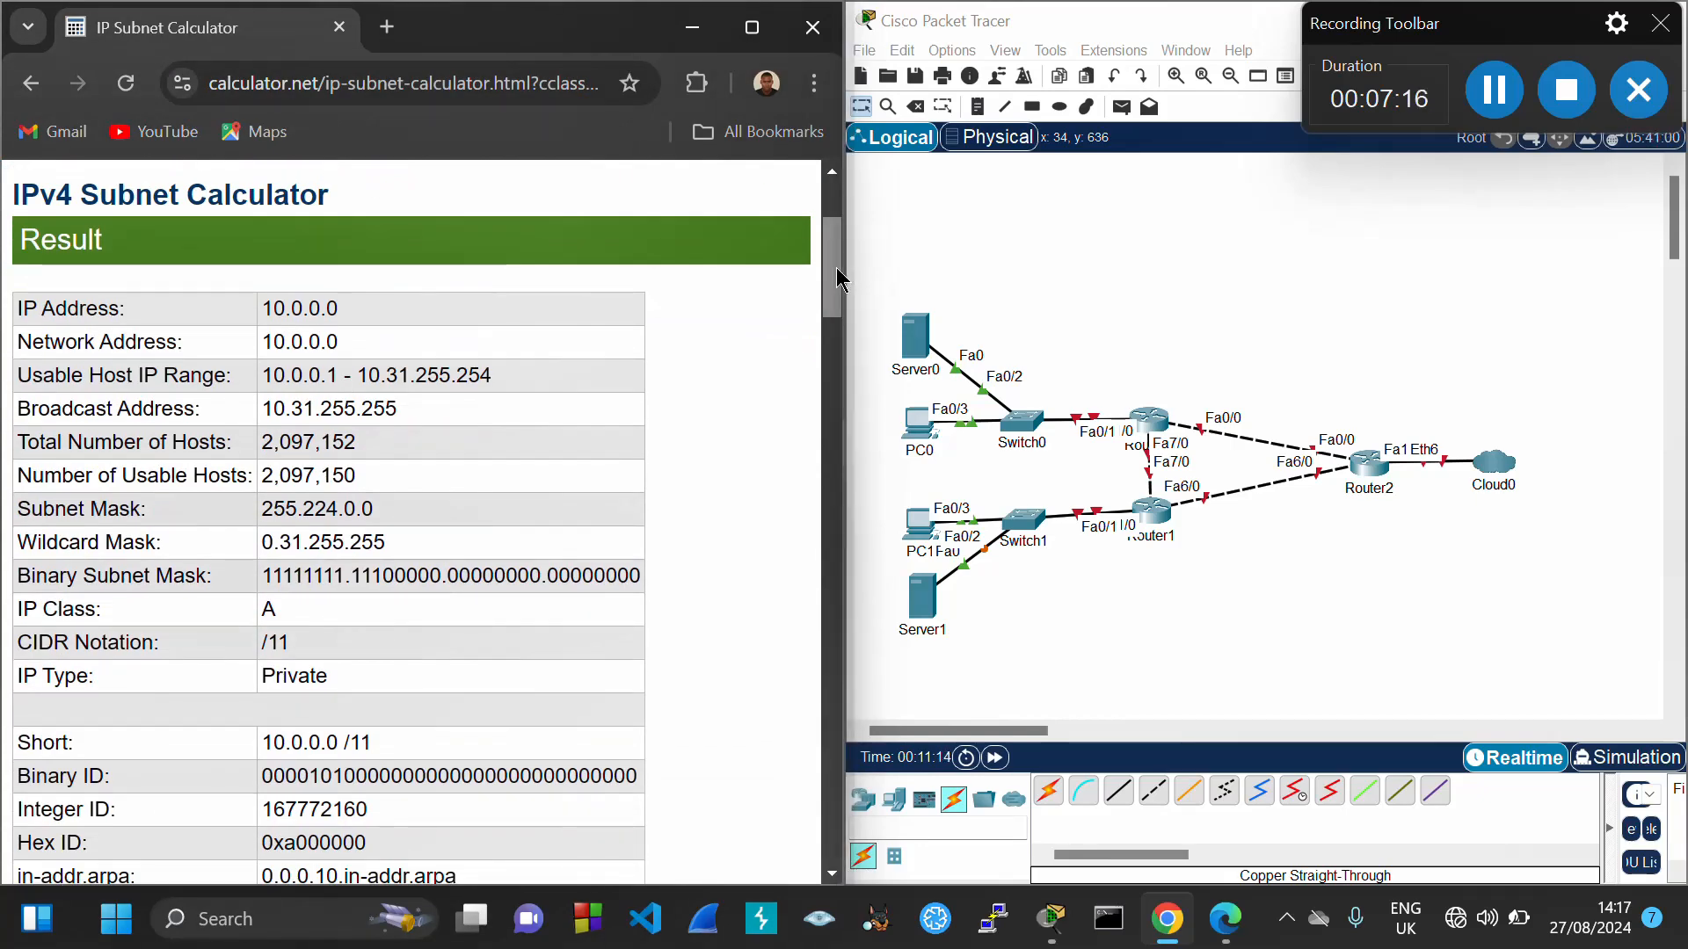
{"action": "left_click_drag", "start_coordinate": [831, 272], "coordinate": [835, 298]}
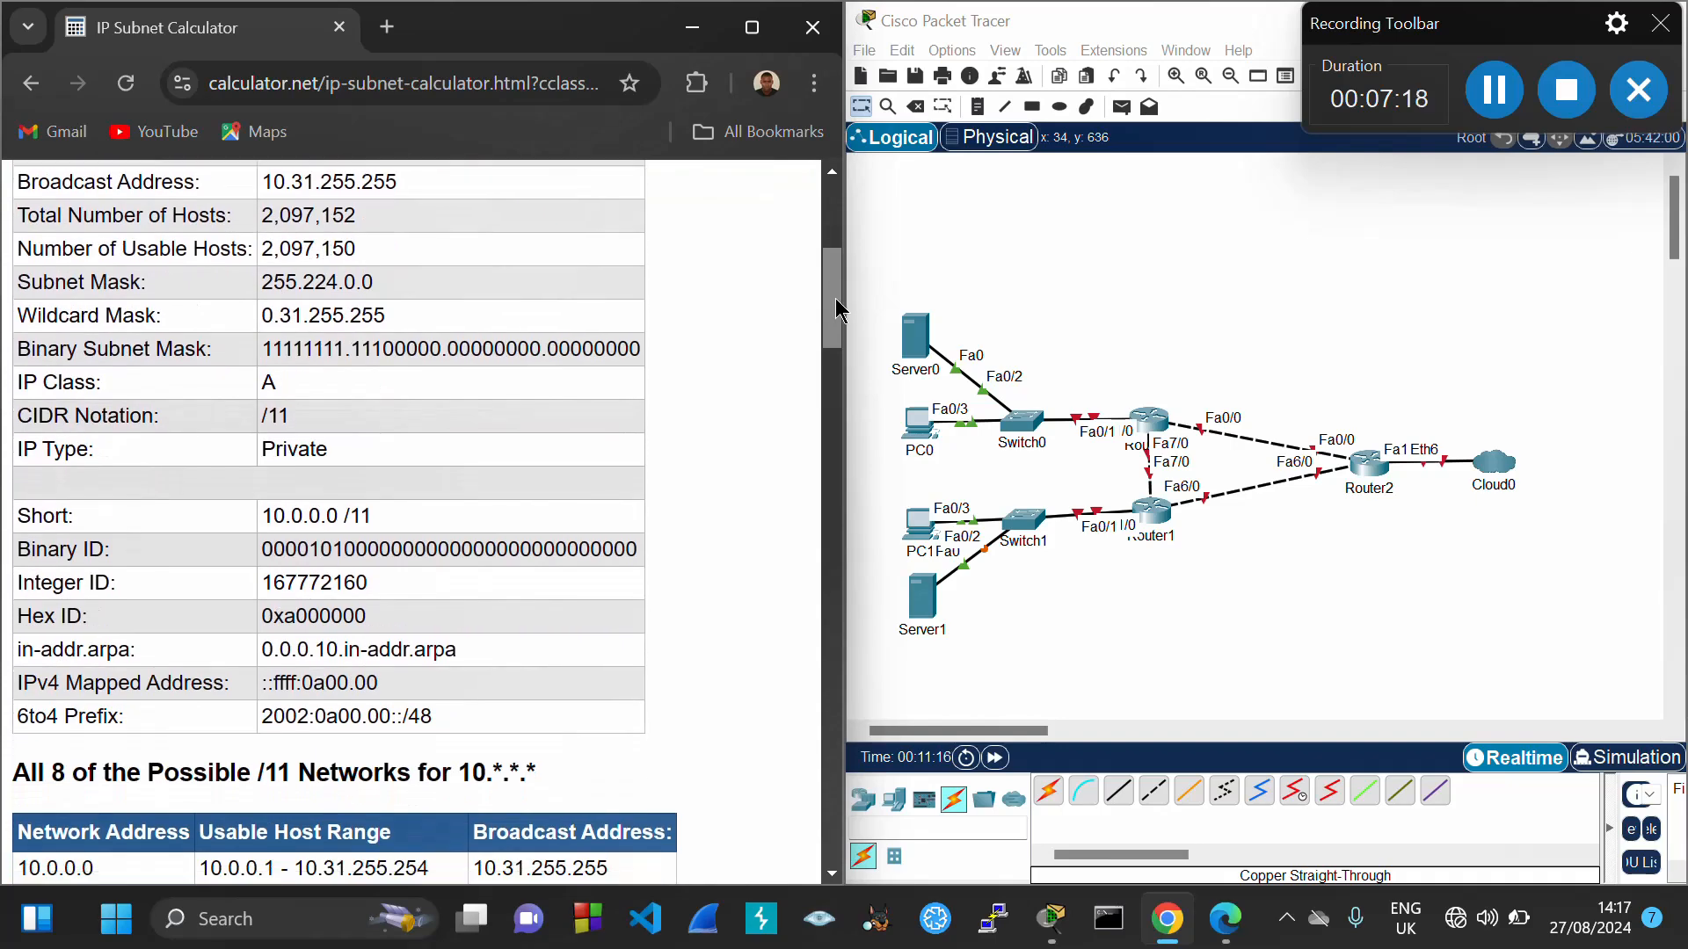
{"action": "double_click", "coordinate": [356, 489]}
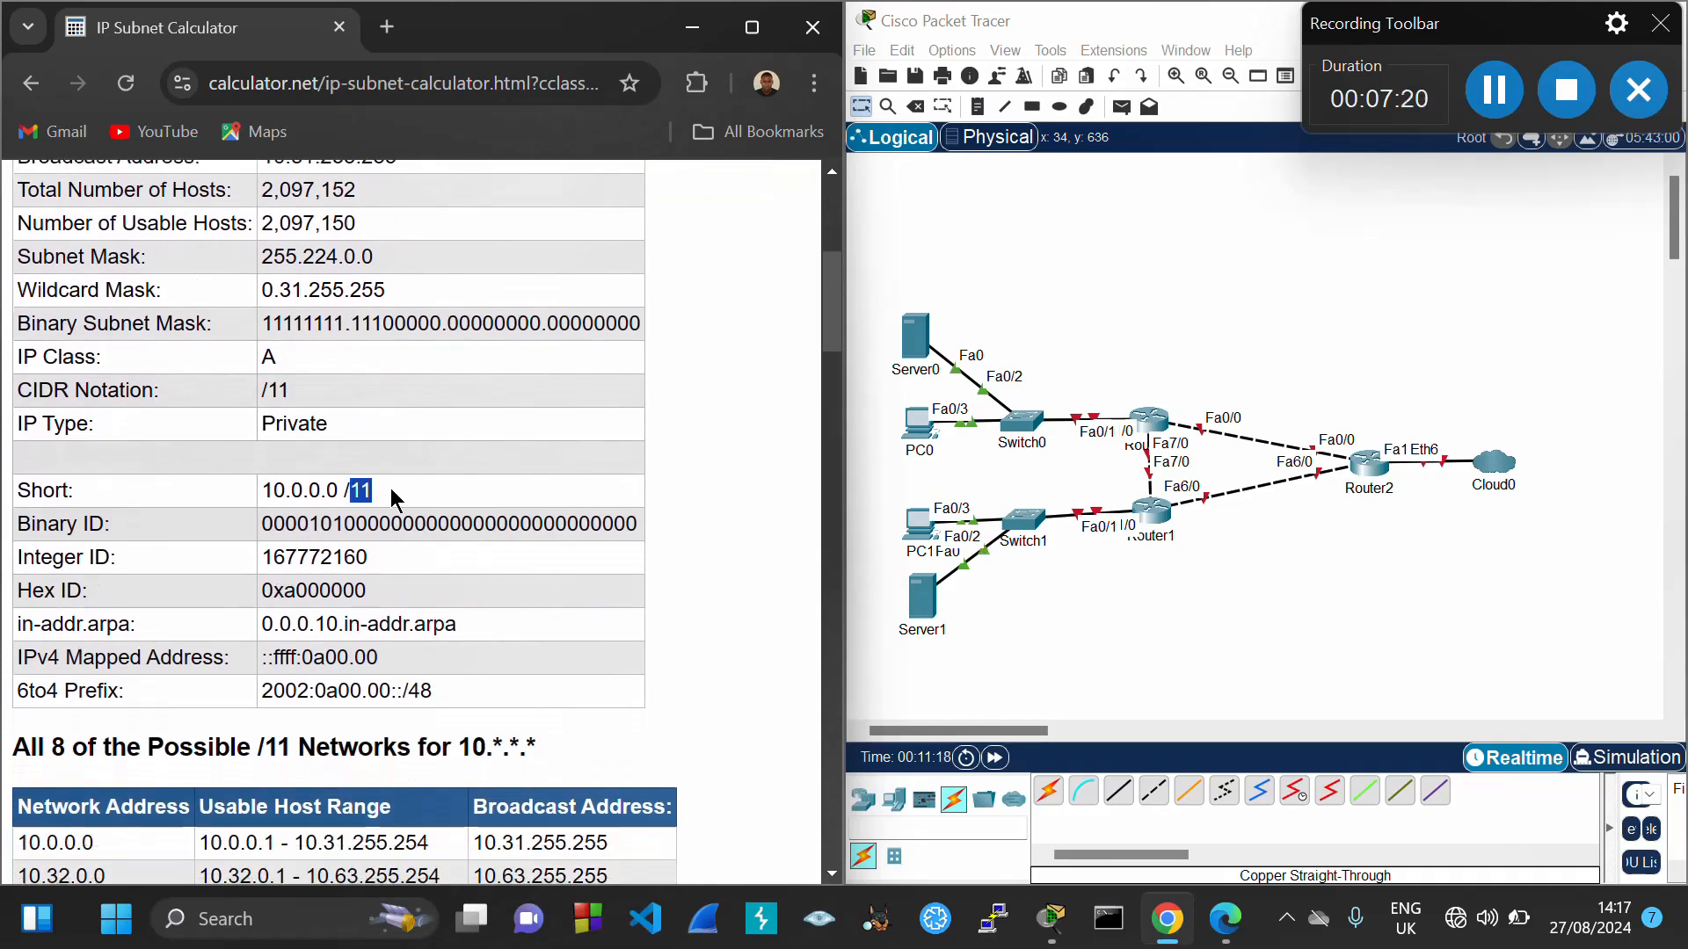
{"action": "left_click_drag", "start_coordinate": [839, 318], "coordinate": [843, 371]}
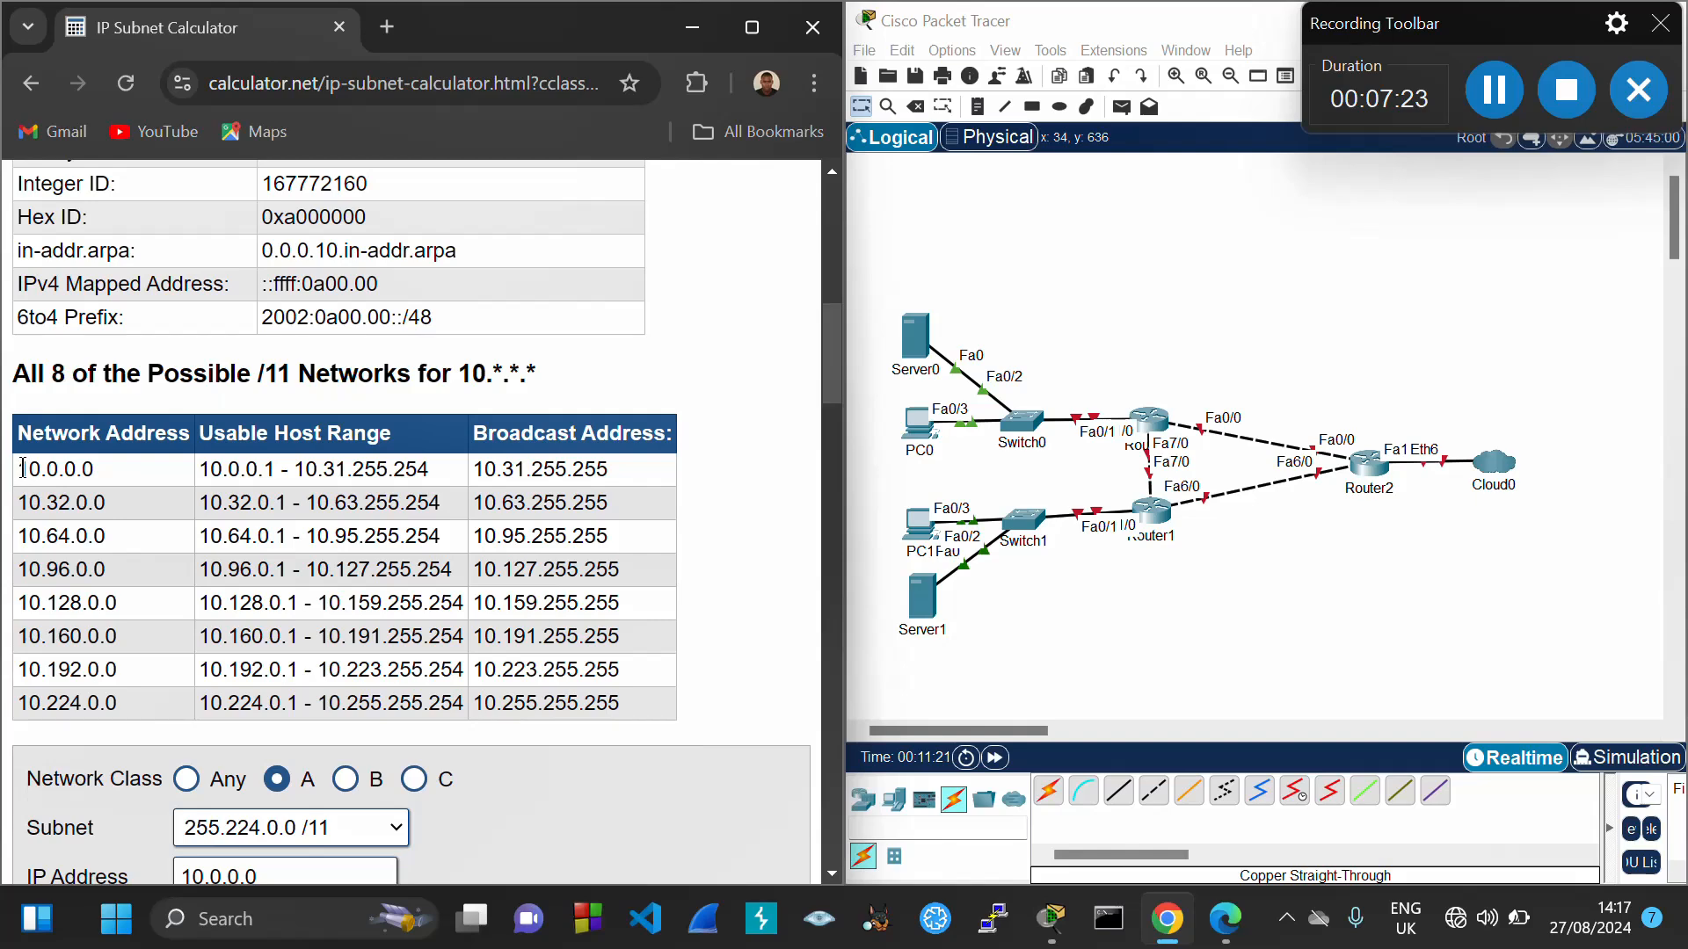
{"action": "left_click_drag", "start_coordinate": [19, 468], "coordinate": [688, 675]}
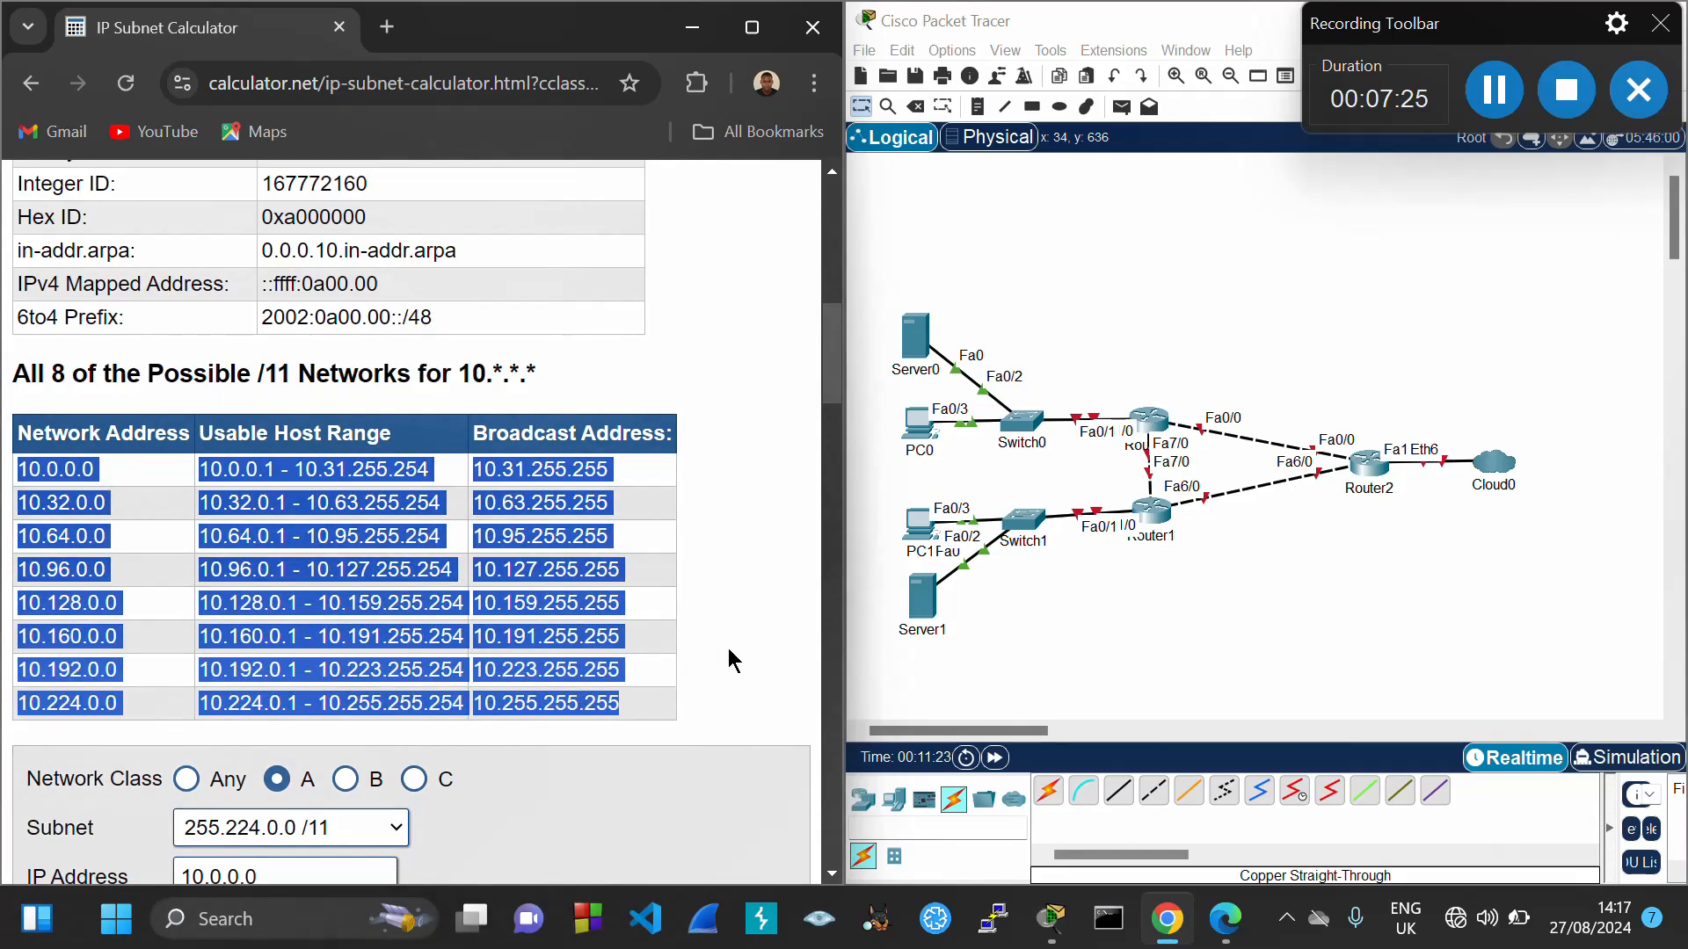
{"action": "left_click", "coordinate": [235, 536]}
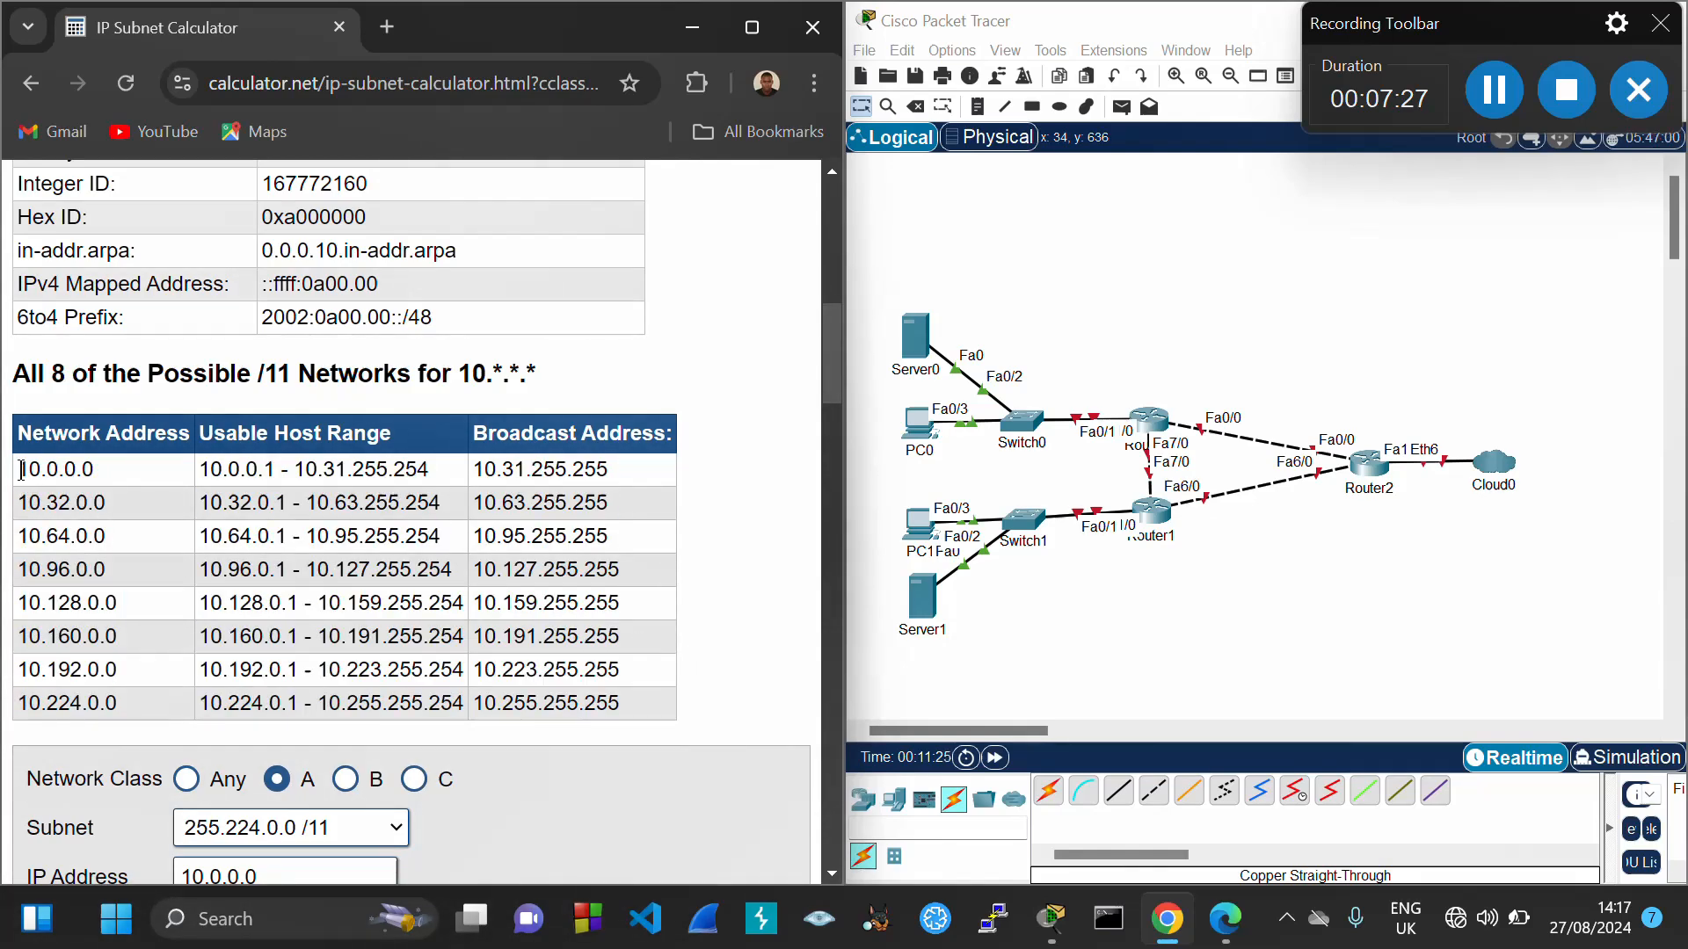
{"action": "left_click_drag", "start_coordinate": [21, 470], "coordinate": [607, 461]}
{"action": "key", "text": "ctrl+c"}
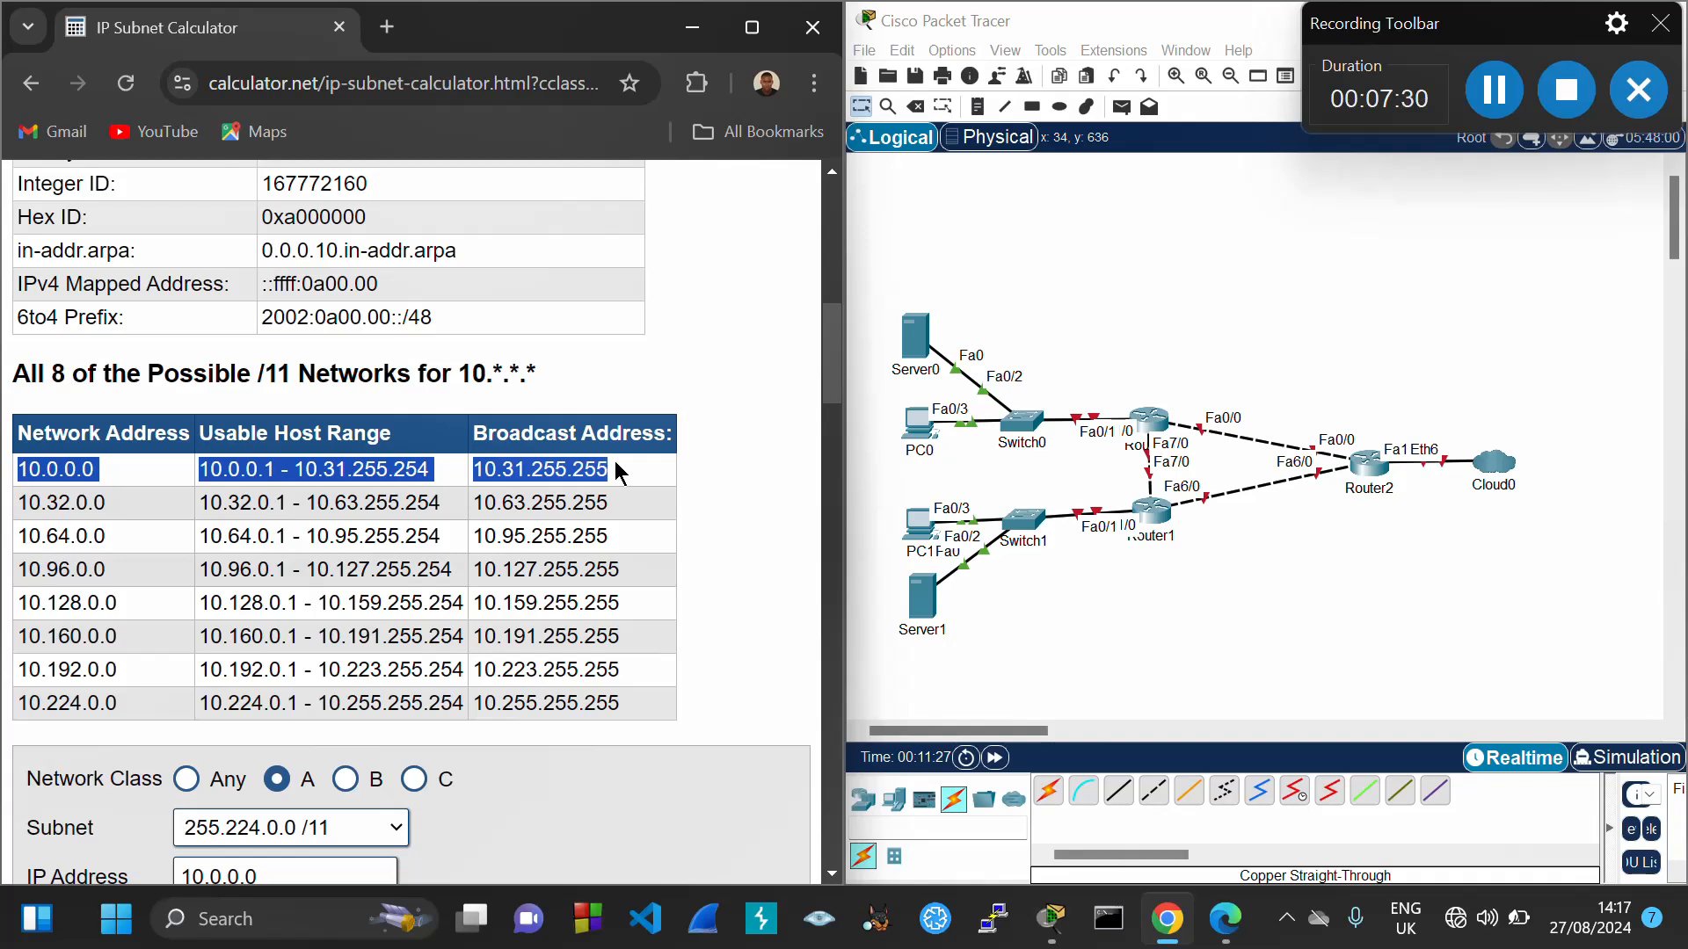
Paste the 10.0.0.0, 10.32.0.0 and 10.64.0.0 /11 rows into notes by Router2, Switch0, Server1
{"action": "left_click", "coordinate": [976, 108]}
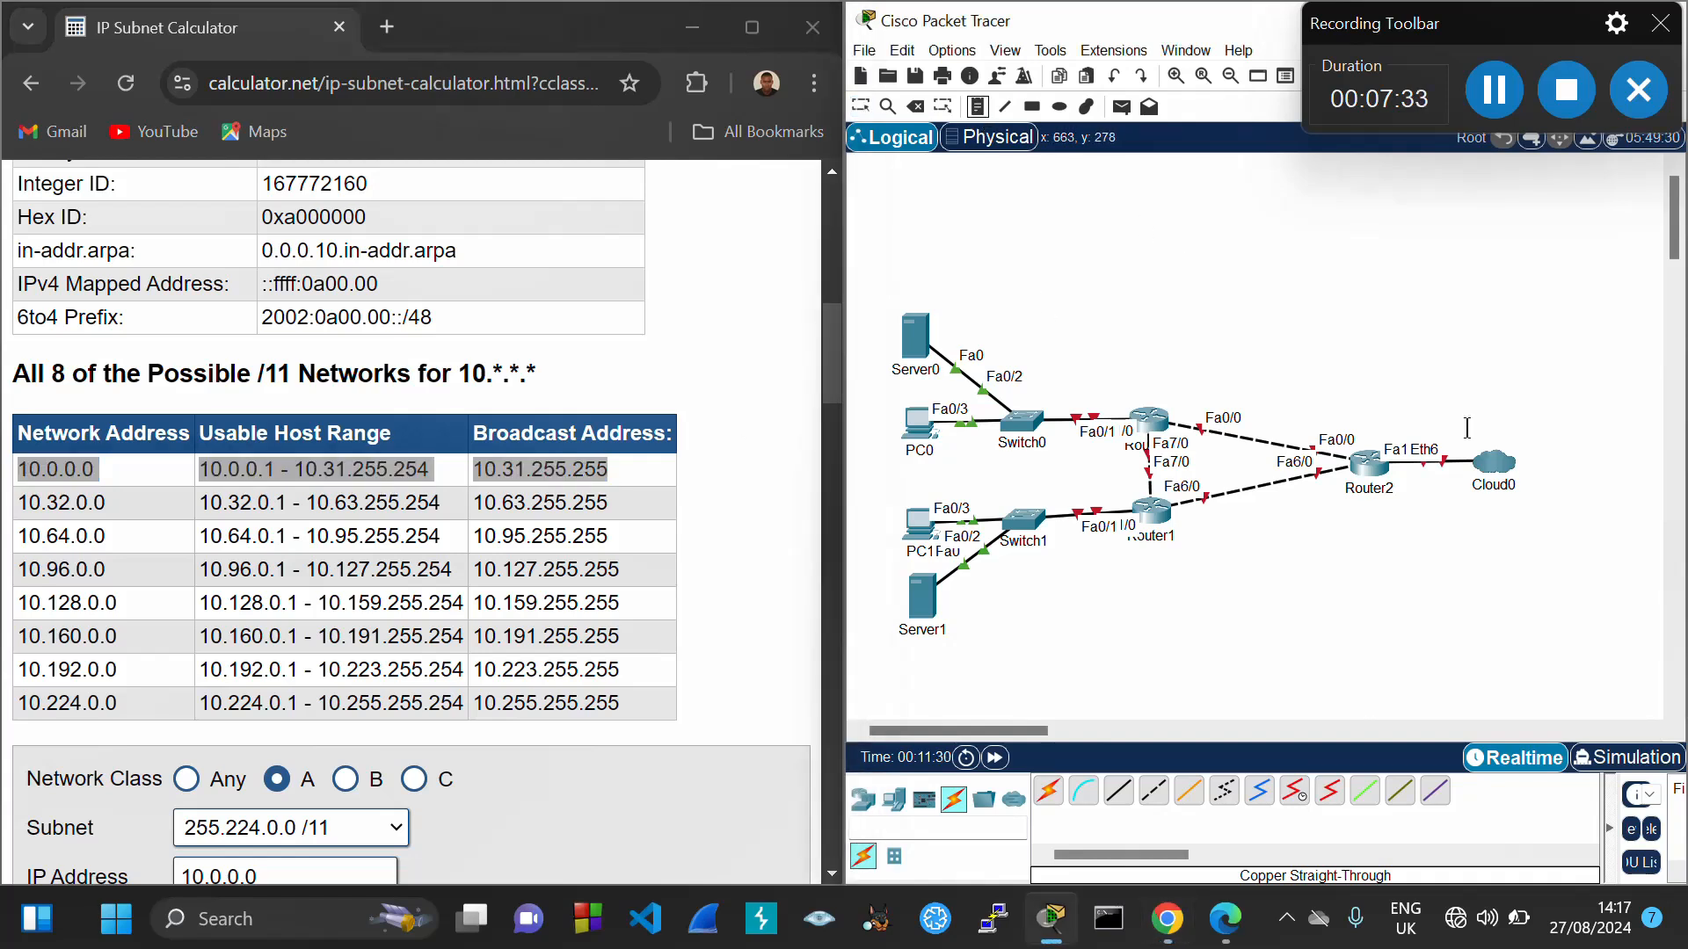
{"action": "left_click", "coordinate": [1380, 393]}
{"action": "key", "text": "ctrl+v"}
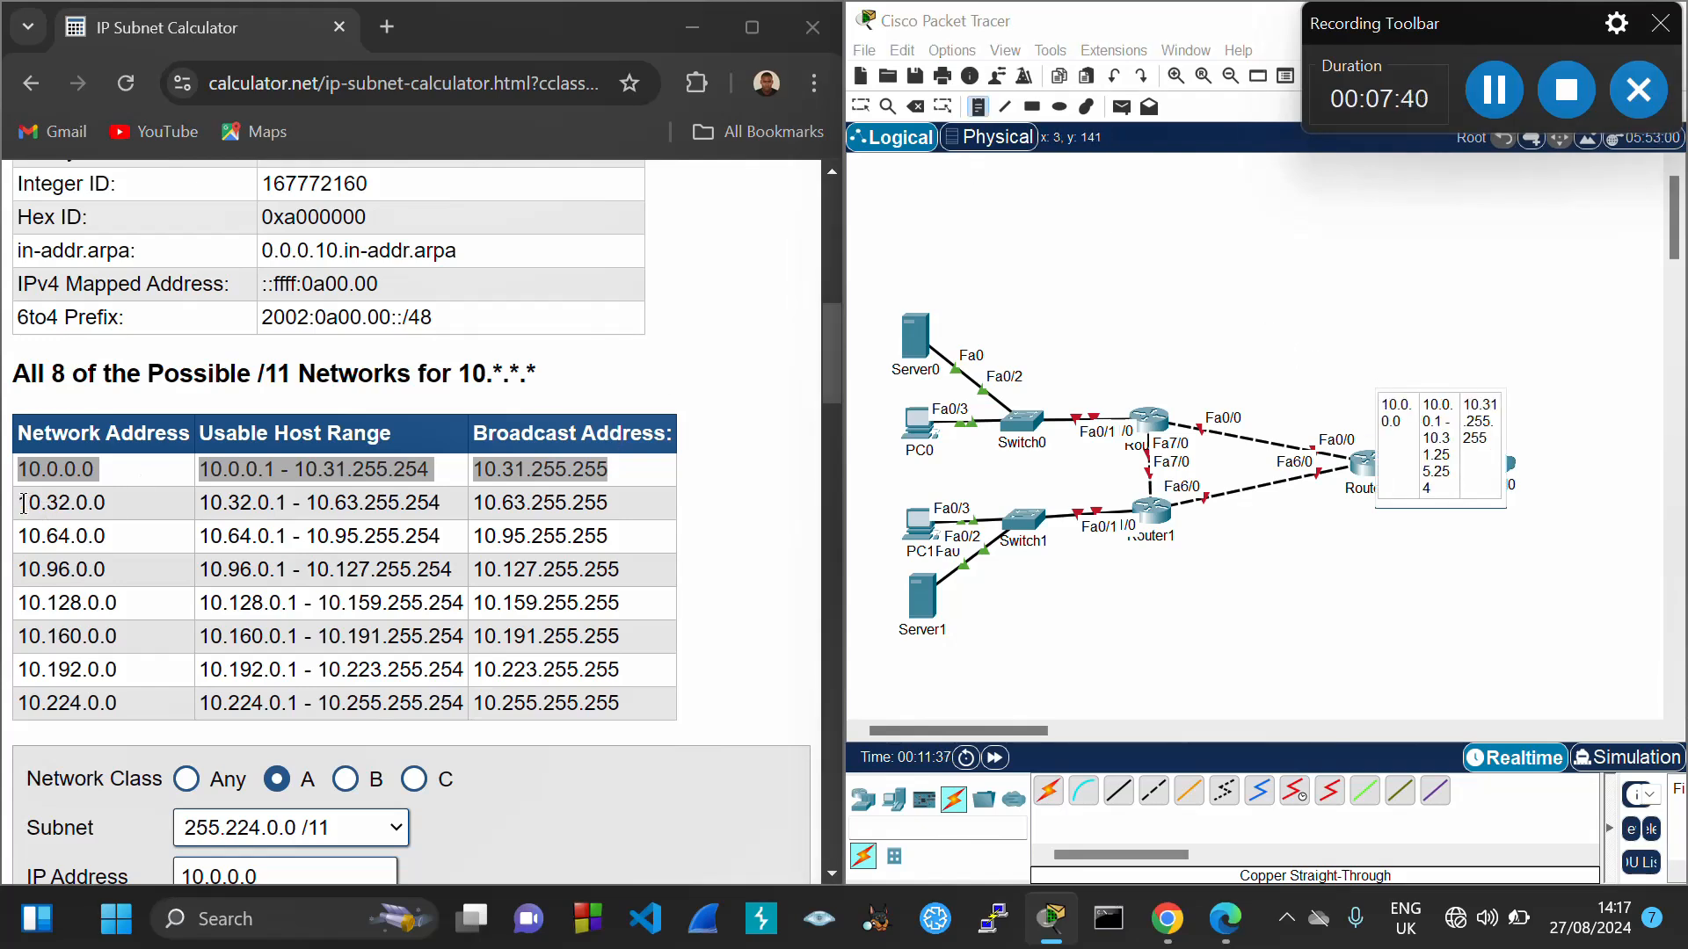
{"action": "left_click_drag", "start_coordinate": [21, 502], "coordinate": [550, 502]}
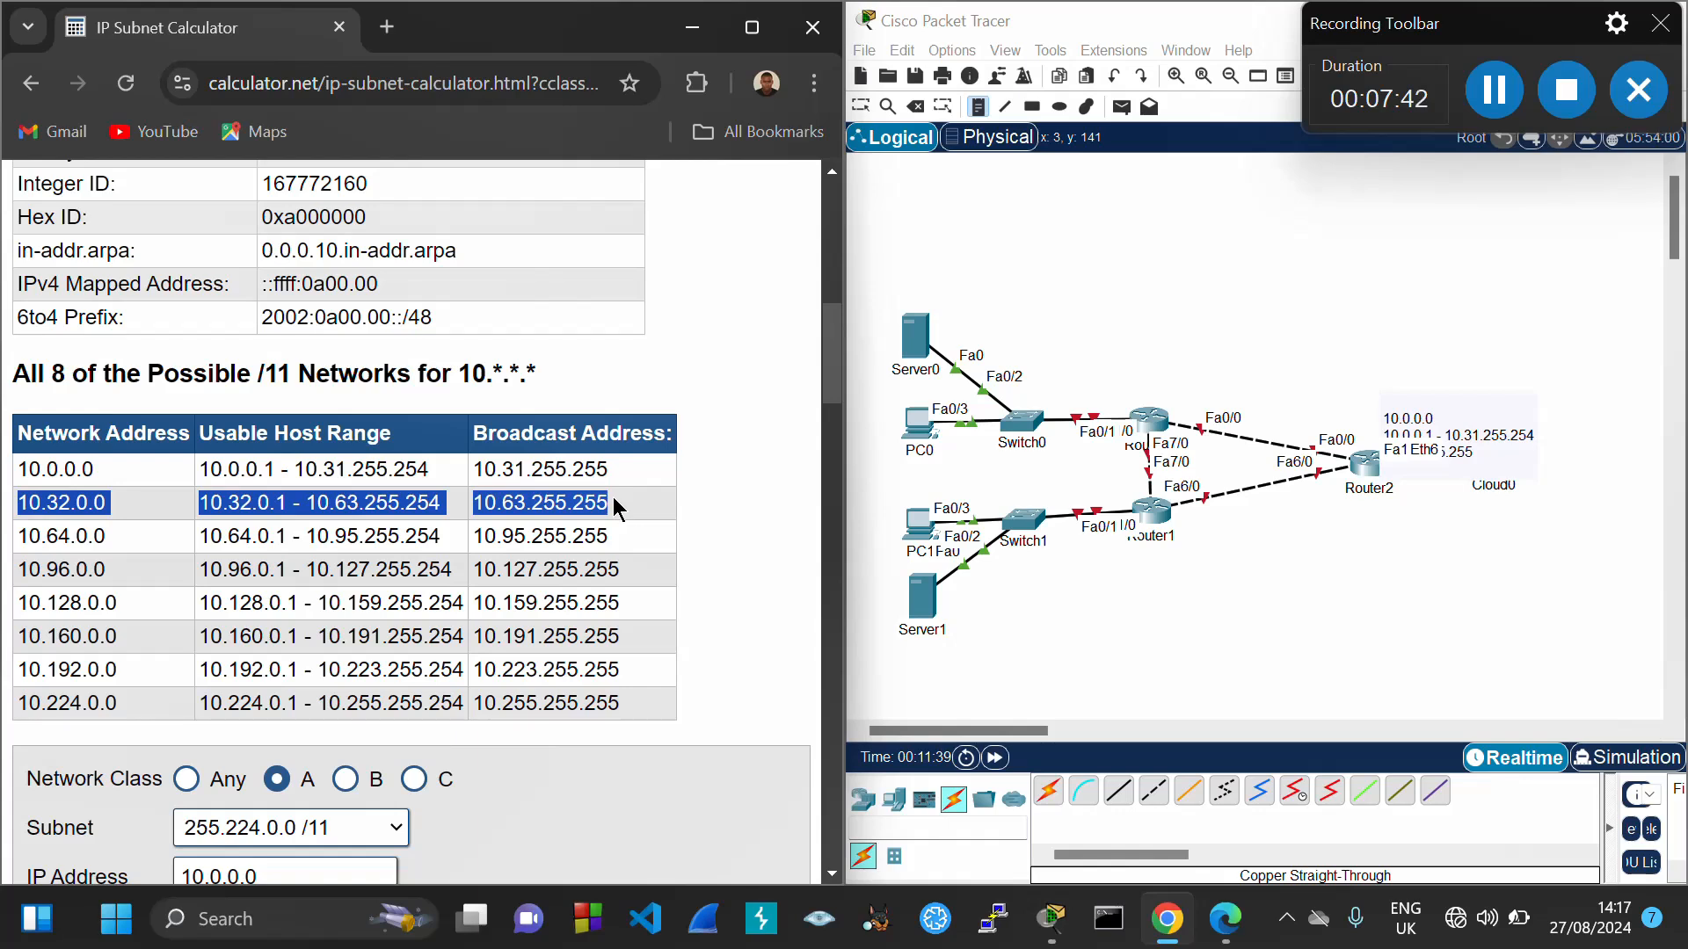
{"action": "left_click", "coordinate": [942, 294]}
{"action": "type", "text": "10.32.0.0\t10.32.0.1 - 10.63.255.254\t10.63.255.255"}
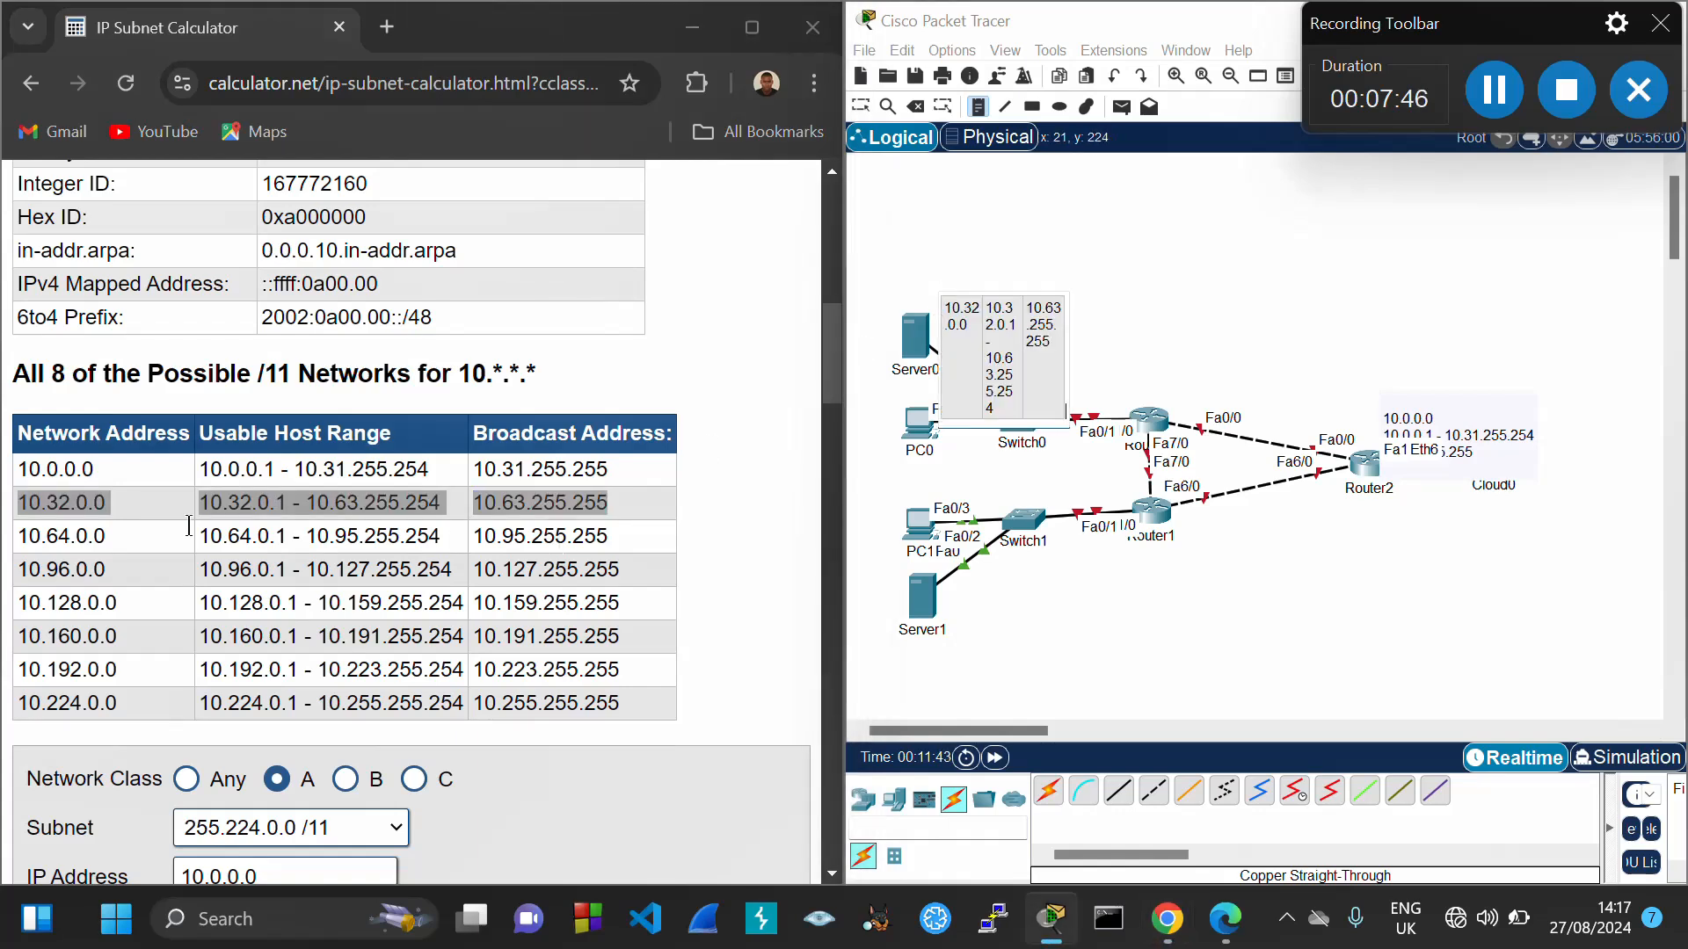
{"action": "left_click_drag", "start_coordinate": [19, 538], "coordinate": [604, 547]}
{"action": "key", "text": "ctrl+c"}
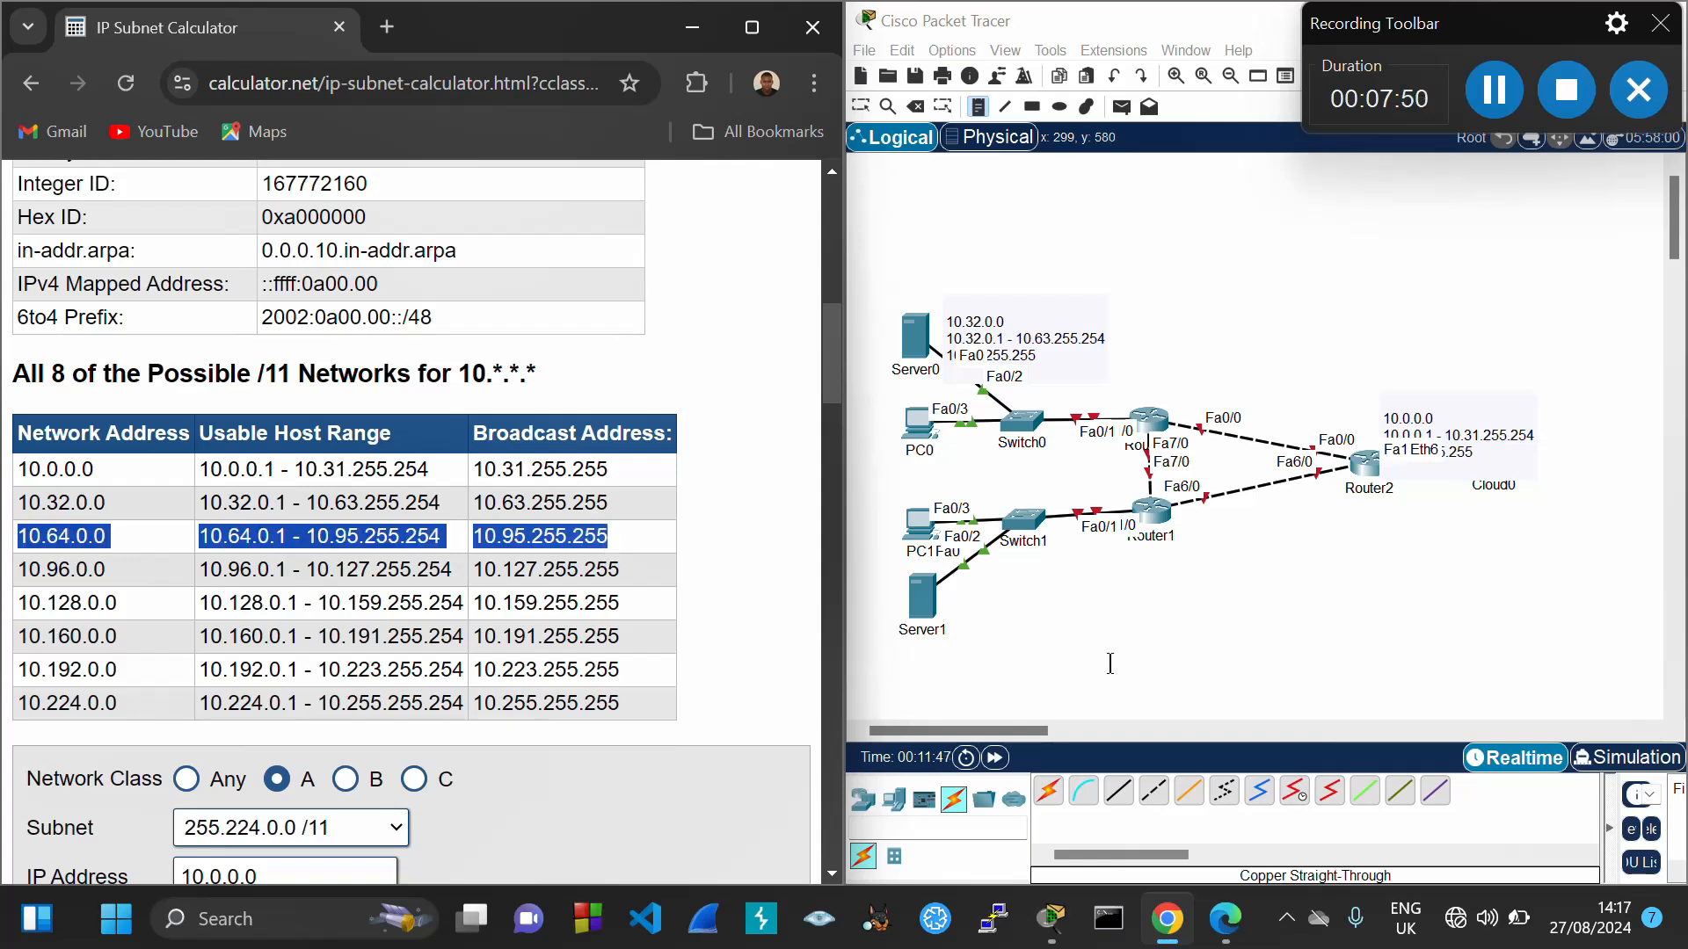
{"action": "left_click", "coordinate": [969, 600]}
{"action": "key", "text": "ctrl+v"}
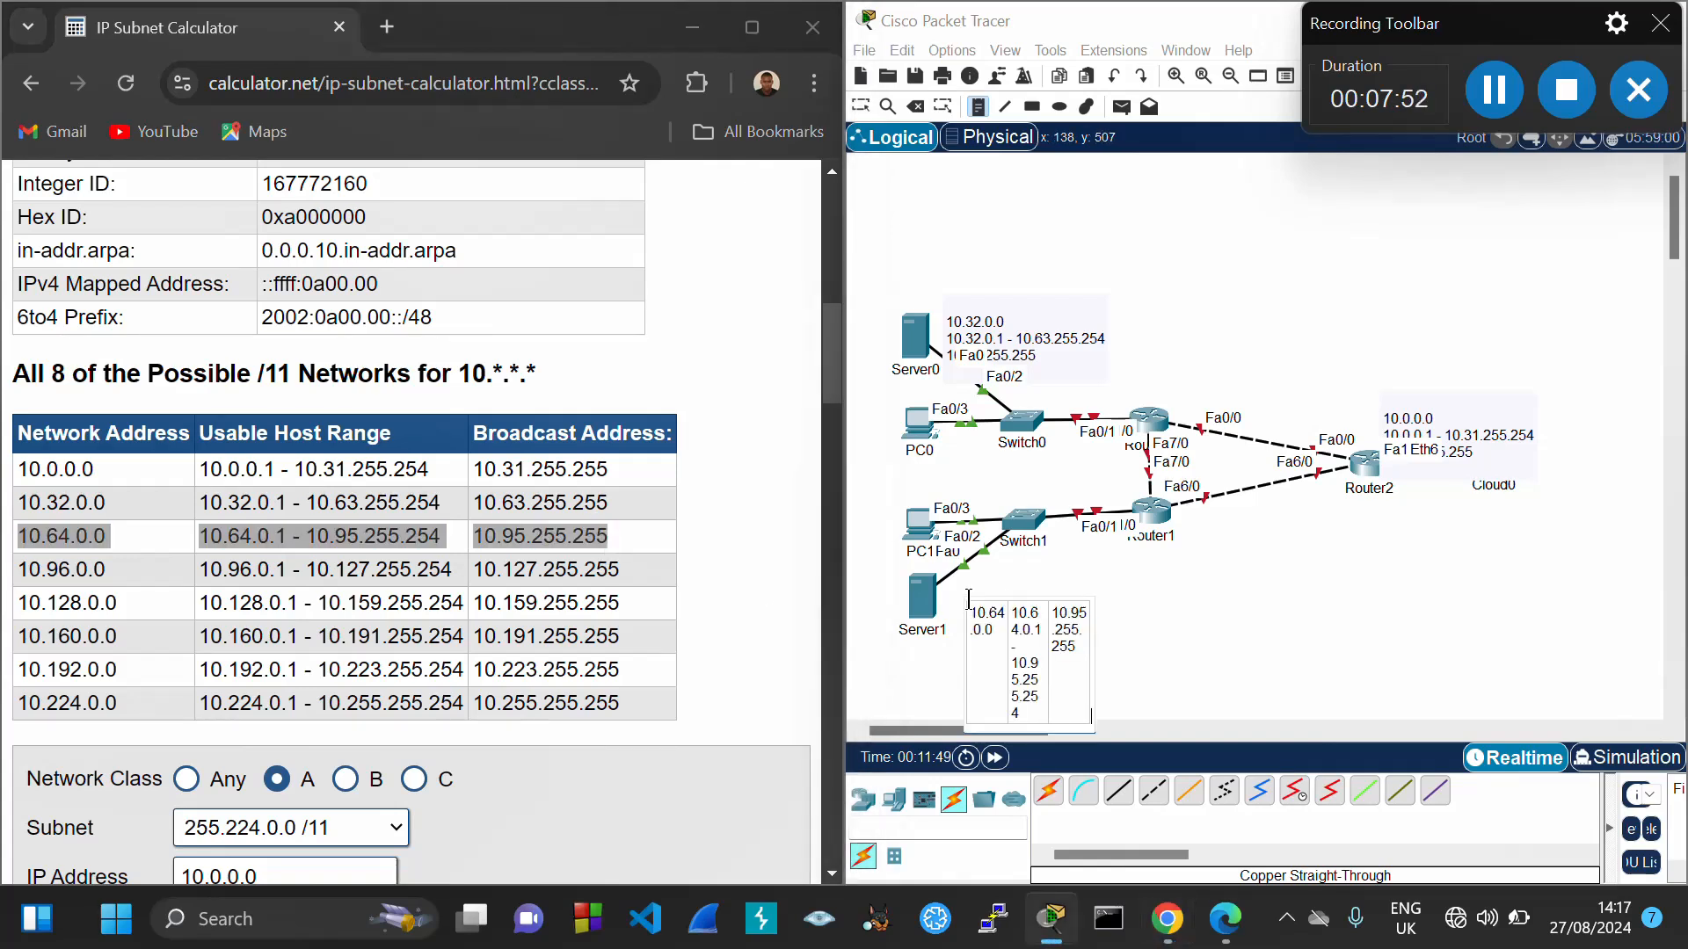
{"action": "left_click", "coordinate": [861, 107]}
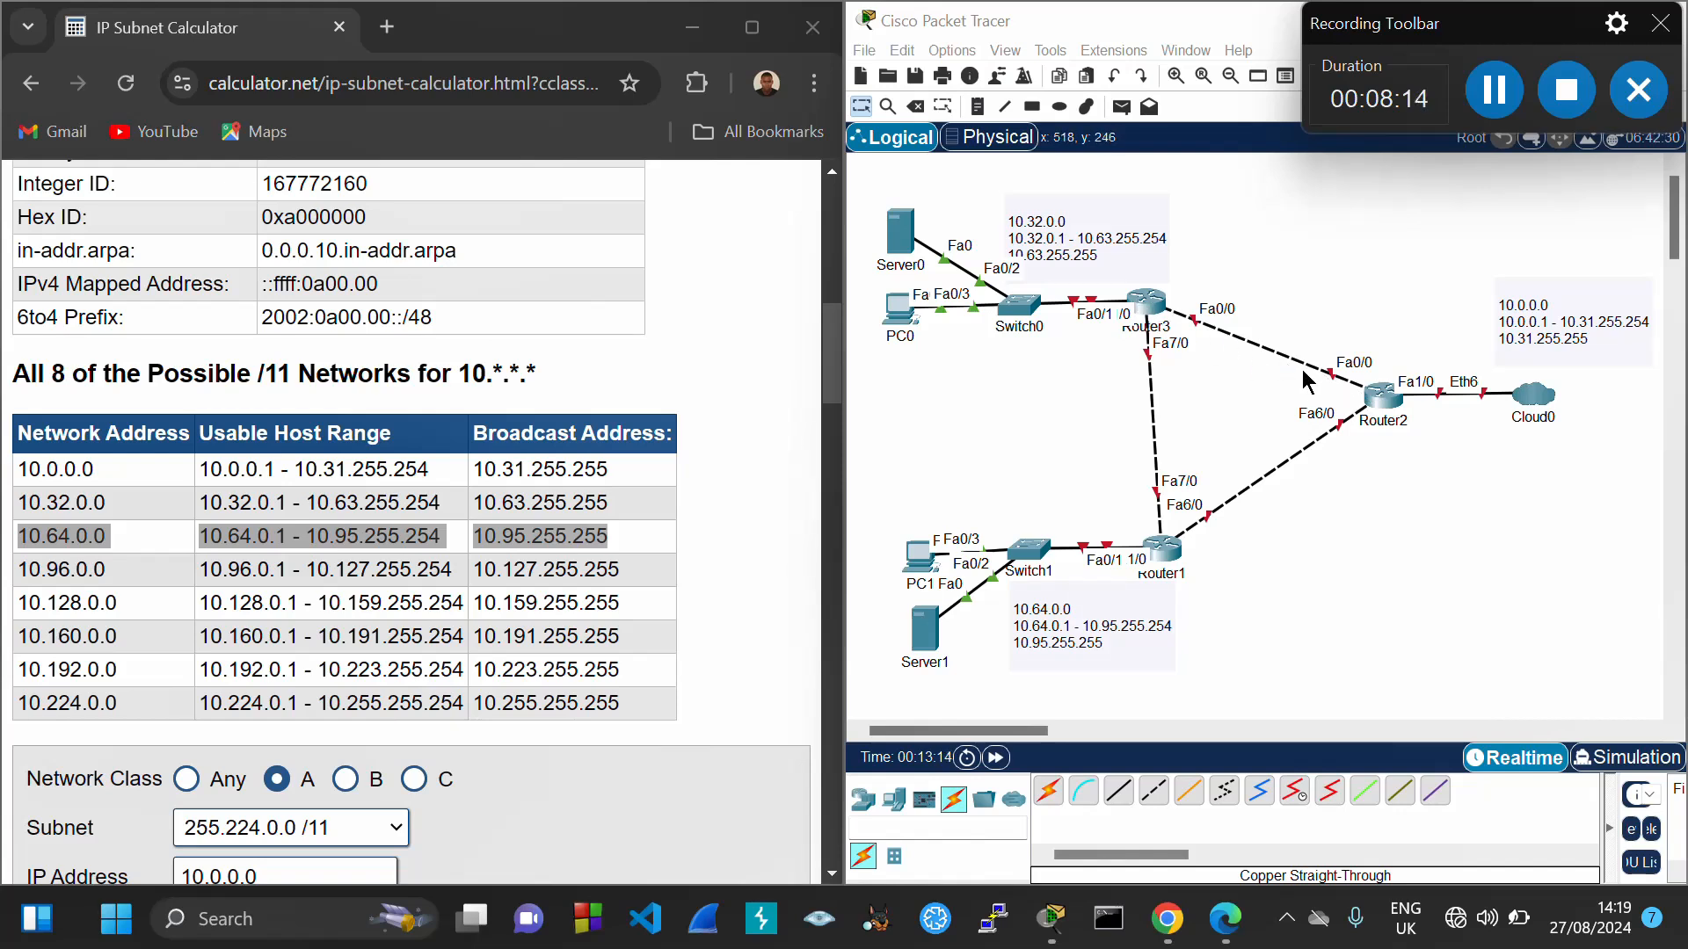
Add 10.96.0.0 and 10.128.0.0 subnet notes beside the Router3–Router2 and Router1–Router2 links
{"action": "left_click_drag", "start_coordinate": [22, 571], "coordinate": [550, 582]}
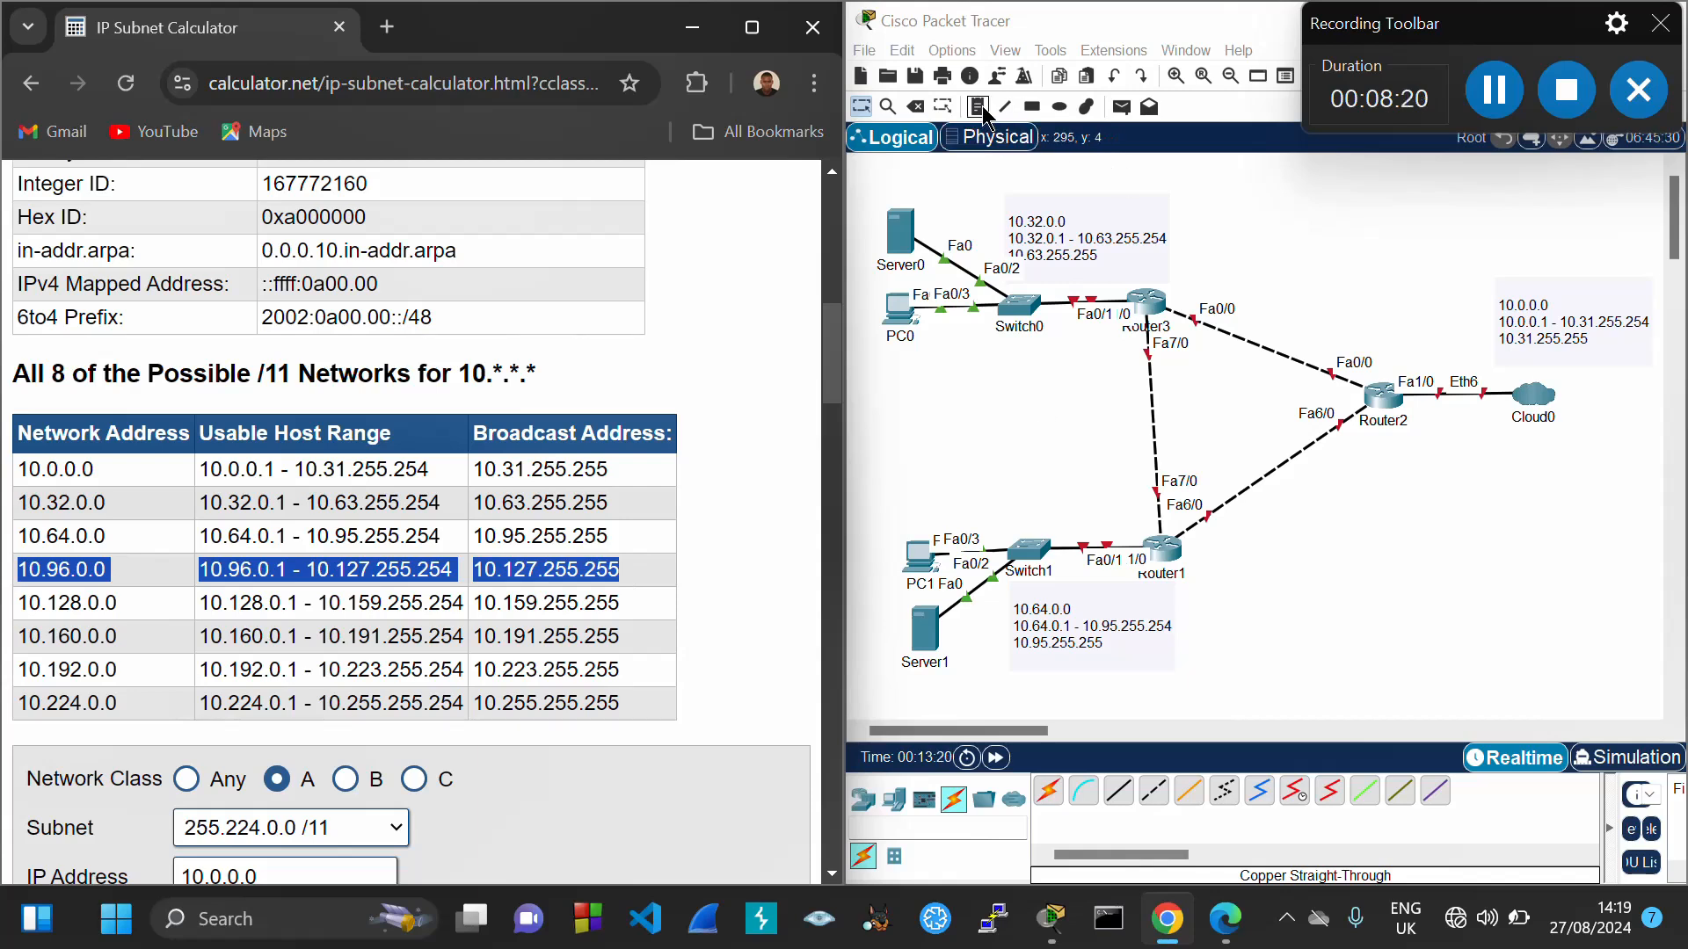
{"action": "left_click", "coordinate": [1358, 374]}
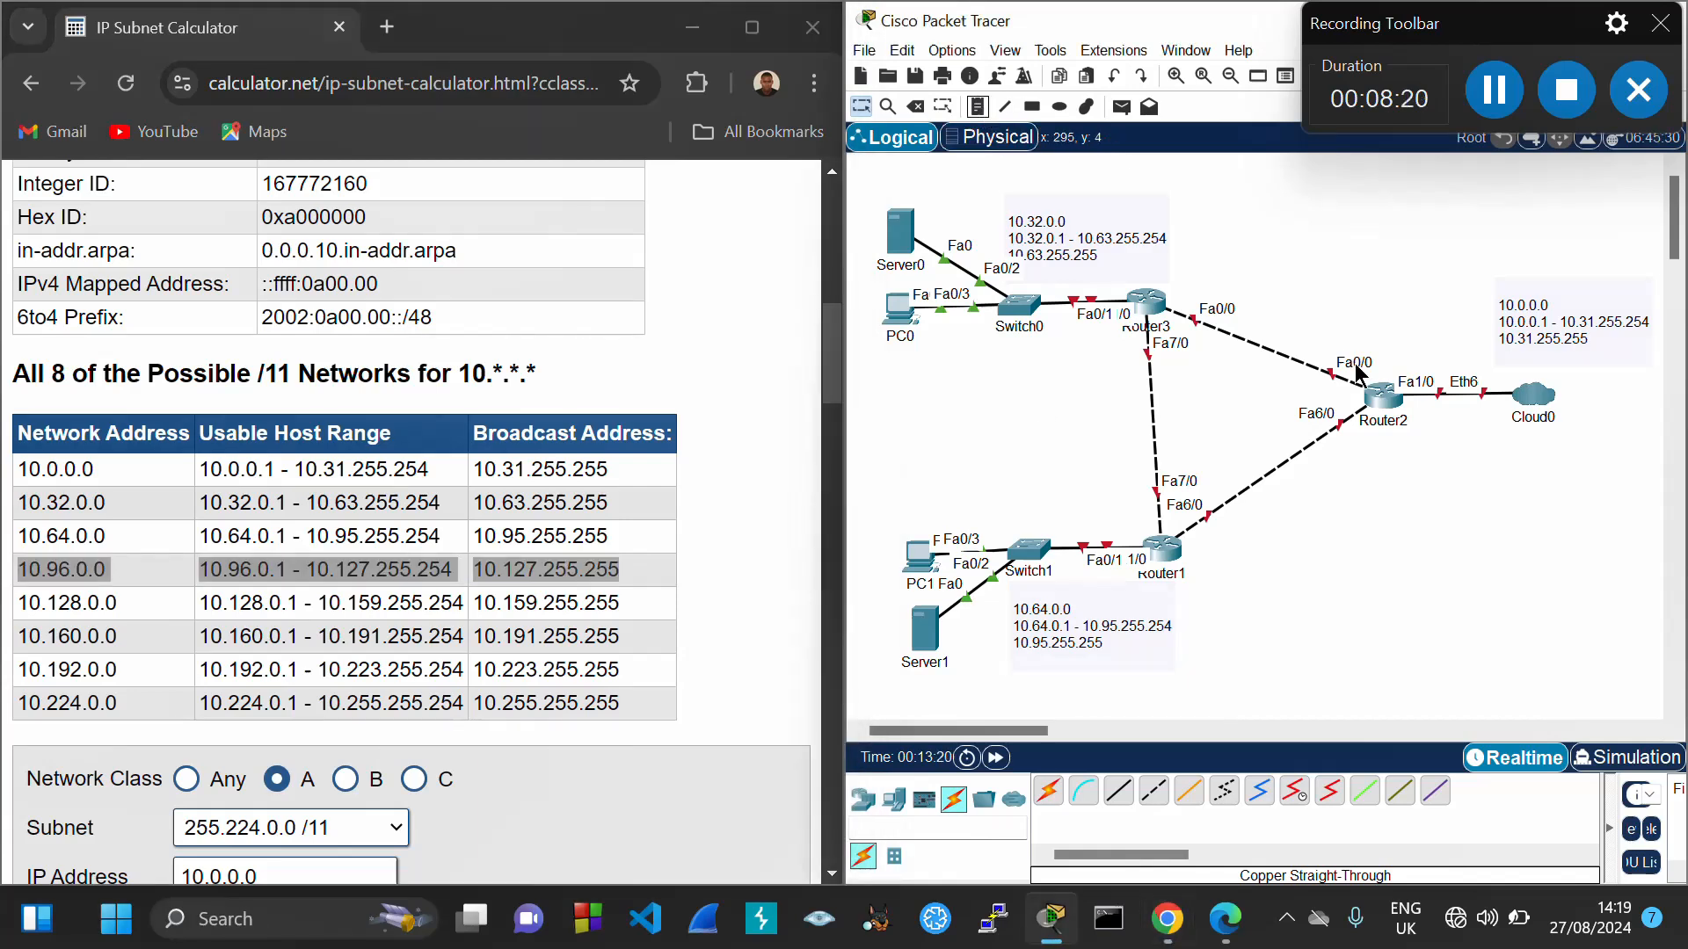
{"action": "left_click", "coordinate": [978, 107]}
{"action": "left_click", "coordinate": [1264, 328]}
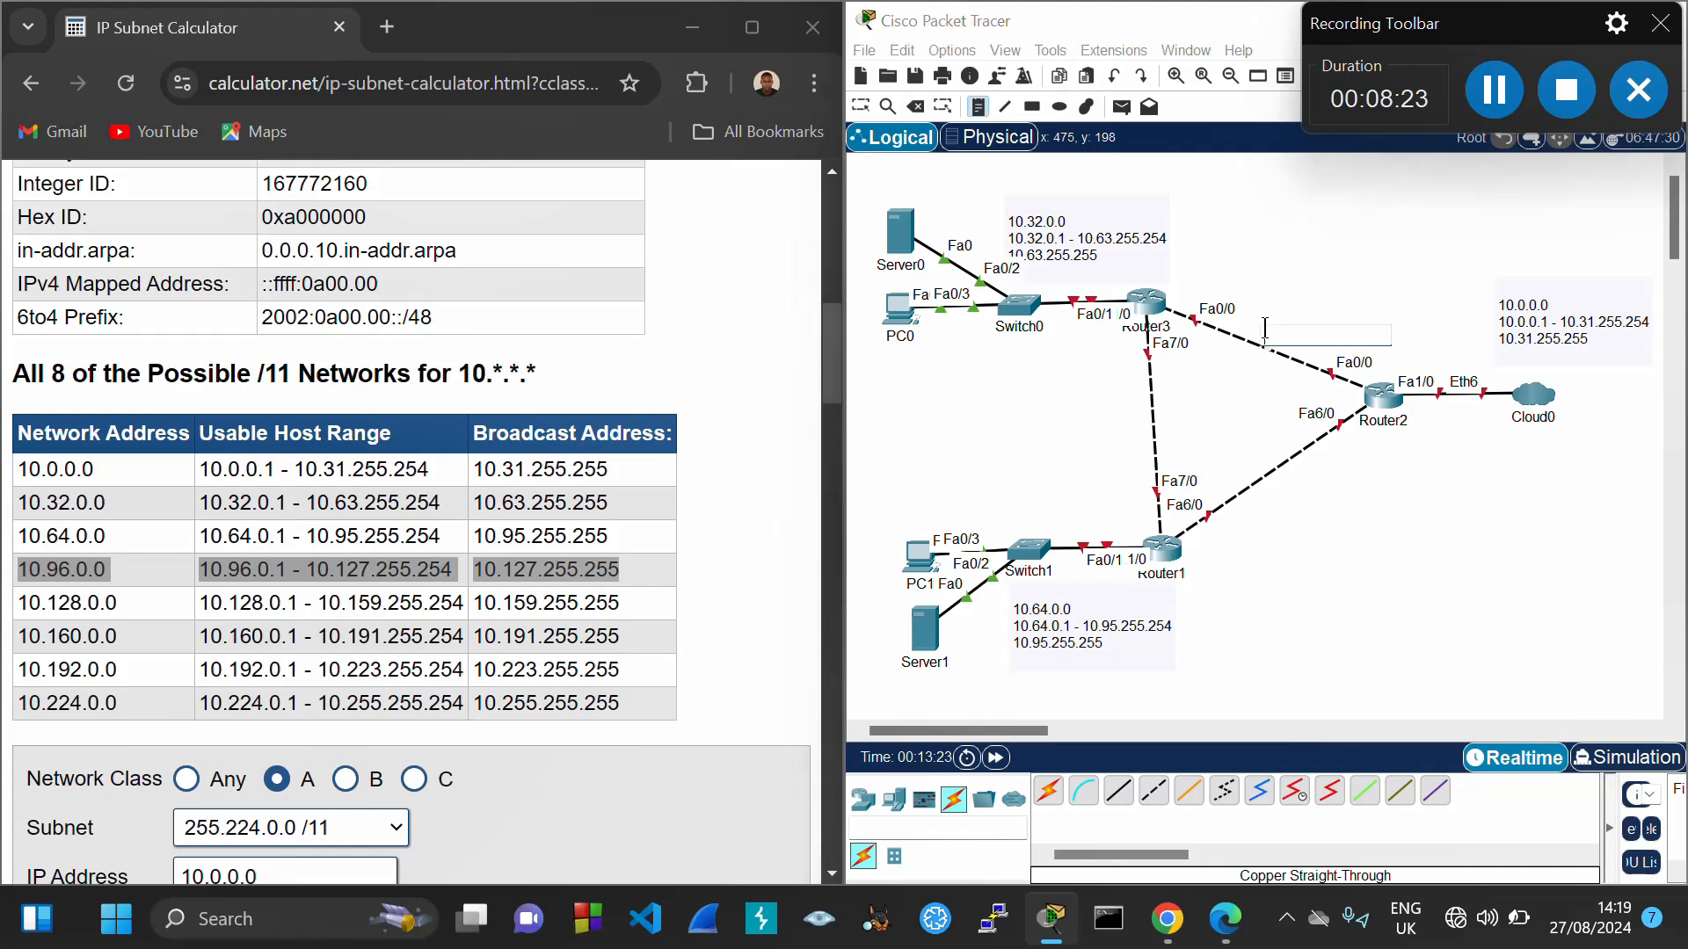
{"action": "type", "text": "10.96.0.0\t10.96.0.1 - 10.127.255.254\t10.127.255.255"}
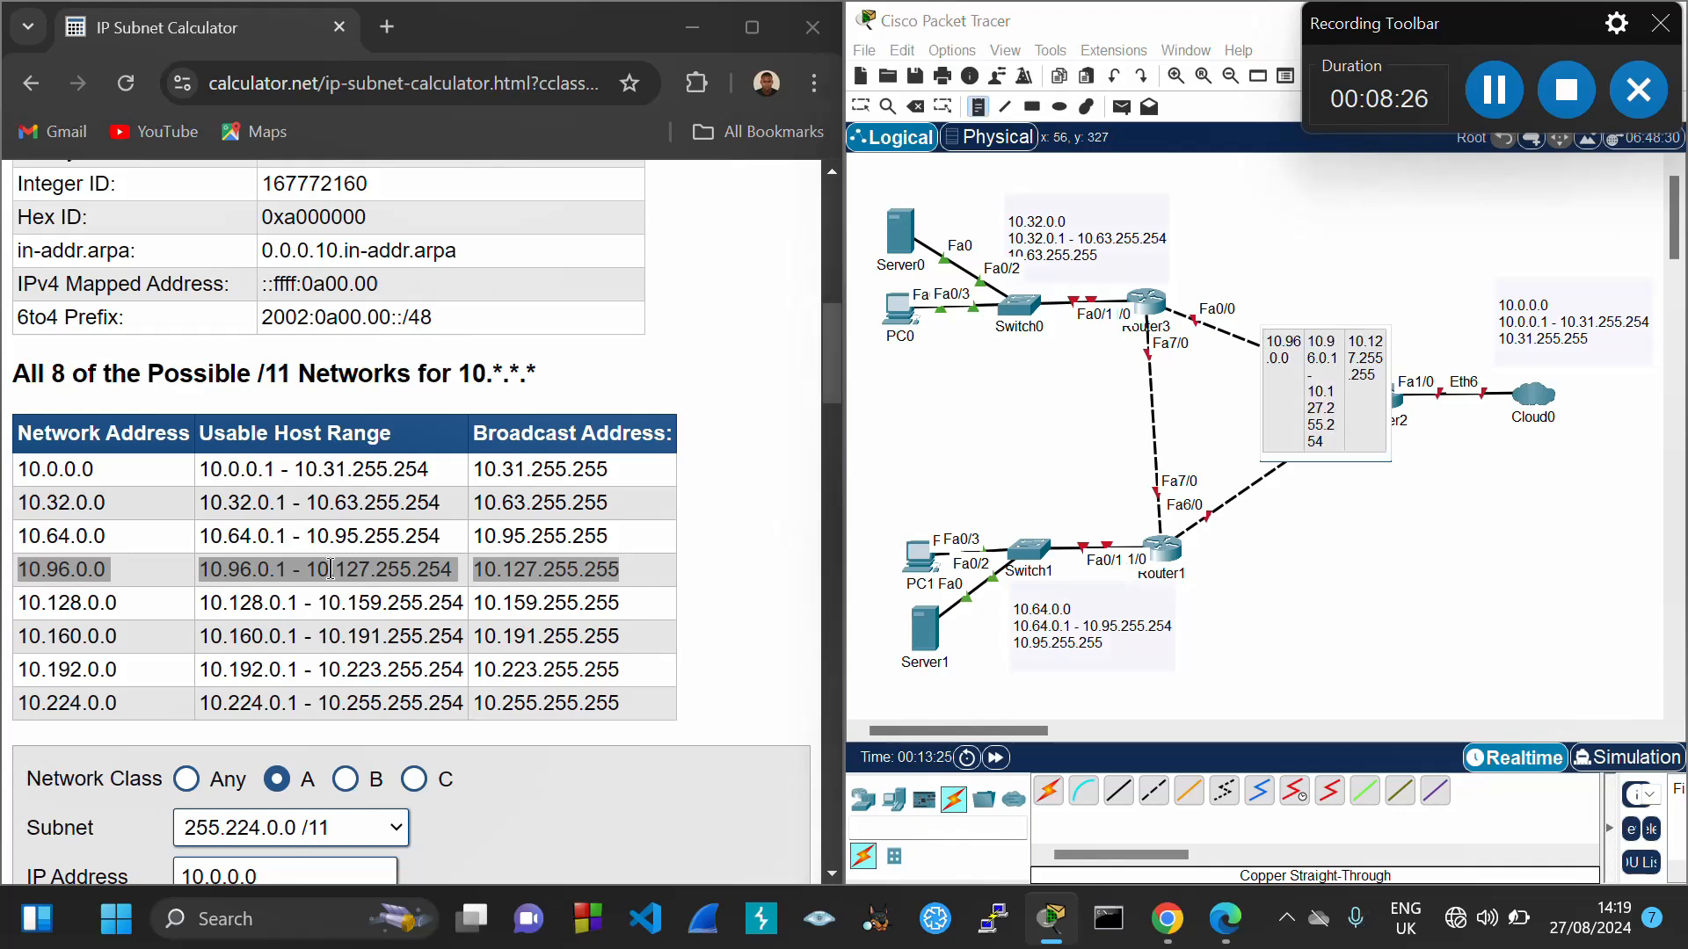
{"action": "left_click_drag", "start_coordinate": [21, 603], "coordinate": [625, 608]}
{"action": "key", "text": "ctrl+c"}
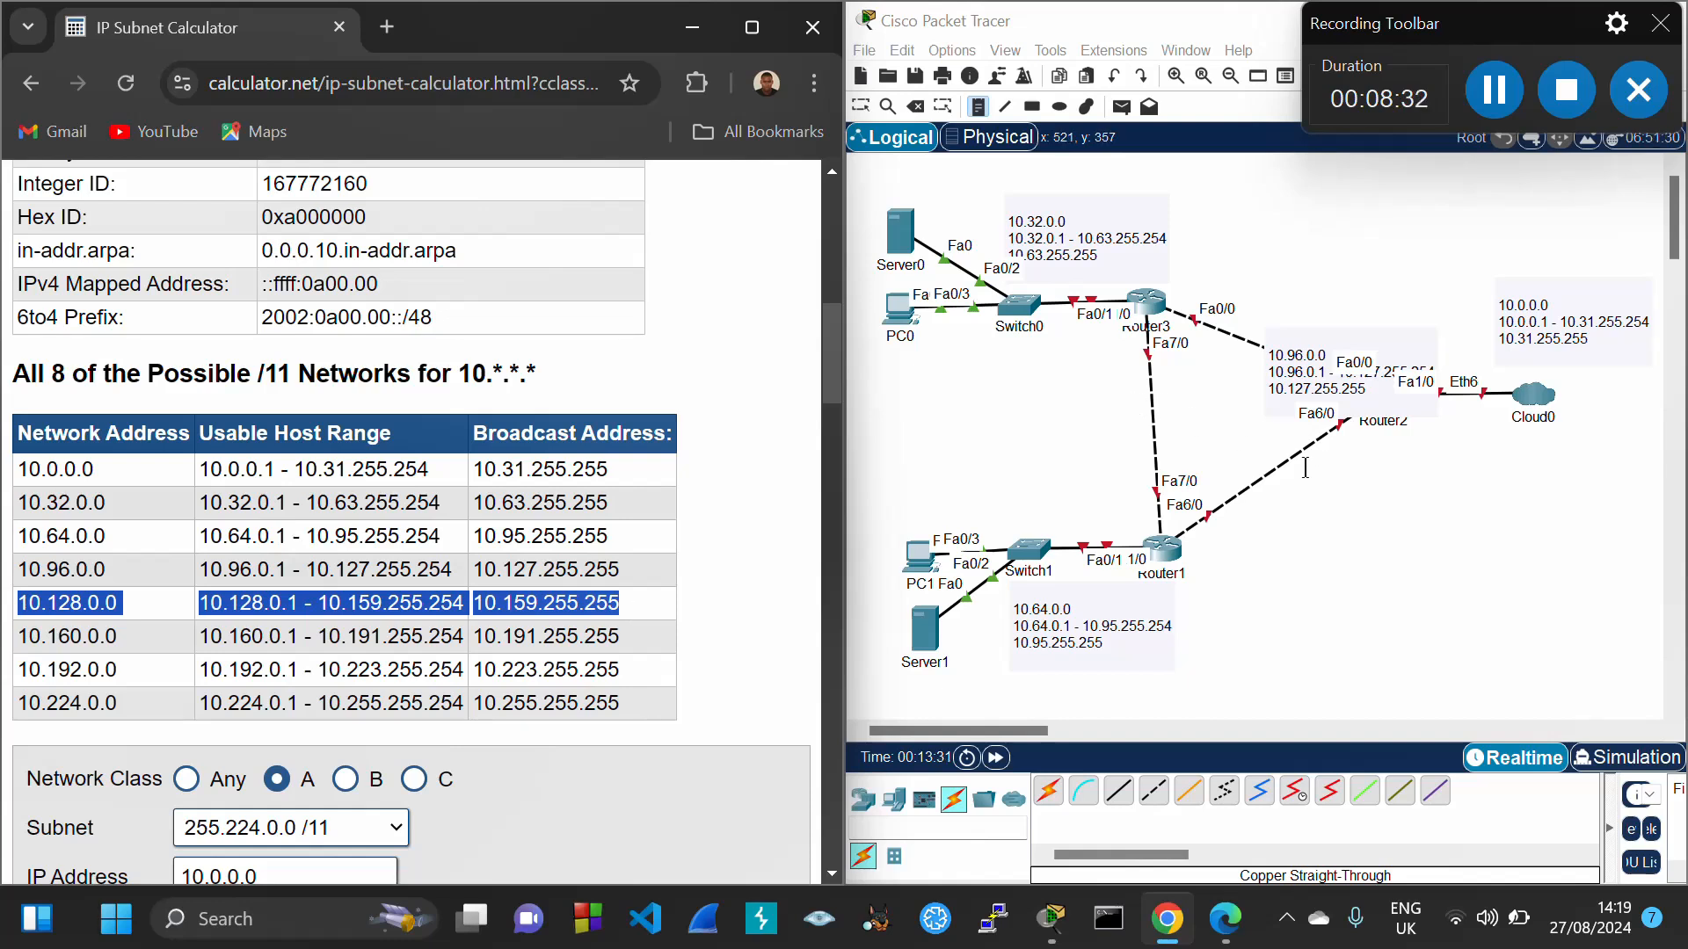
{"action": "left_click", "coordinate": [1283, 489]}
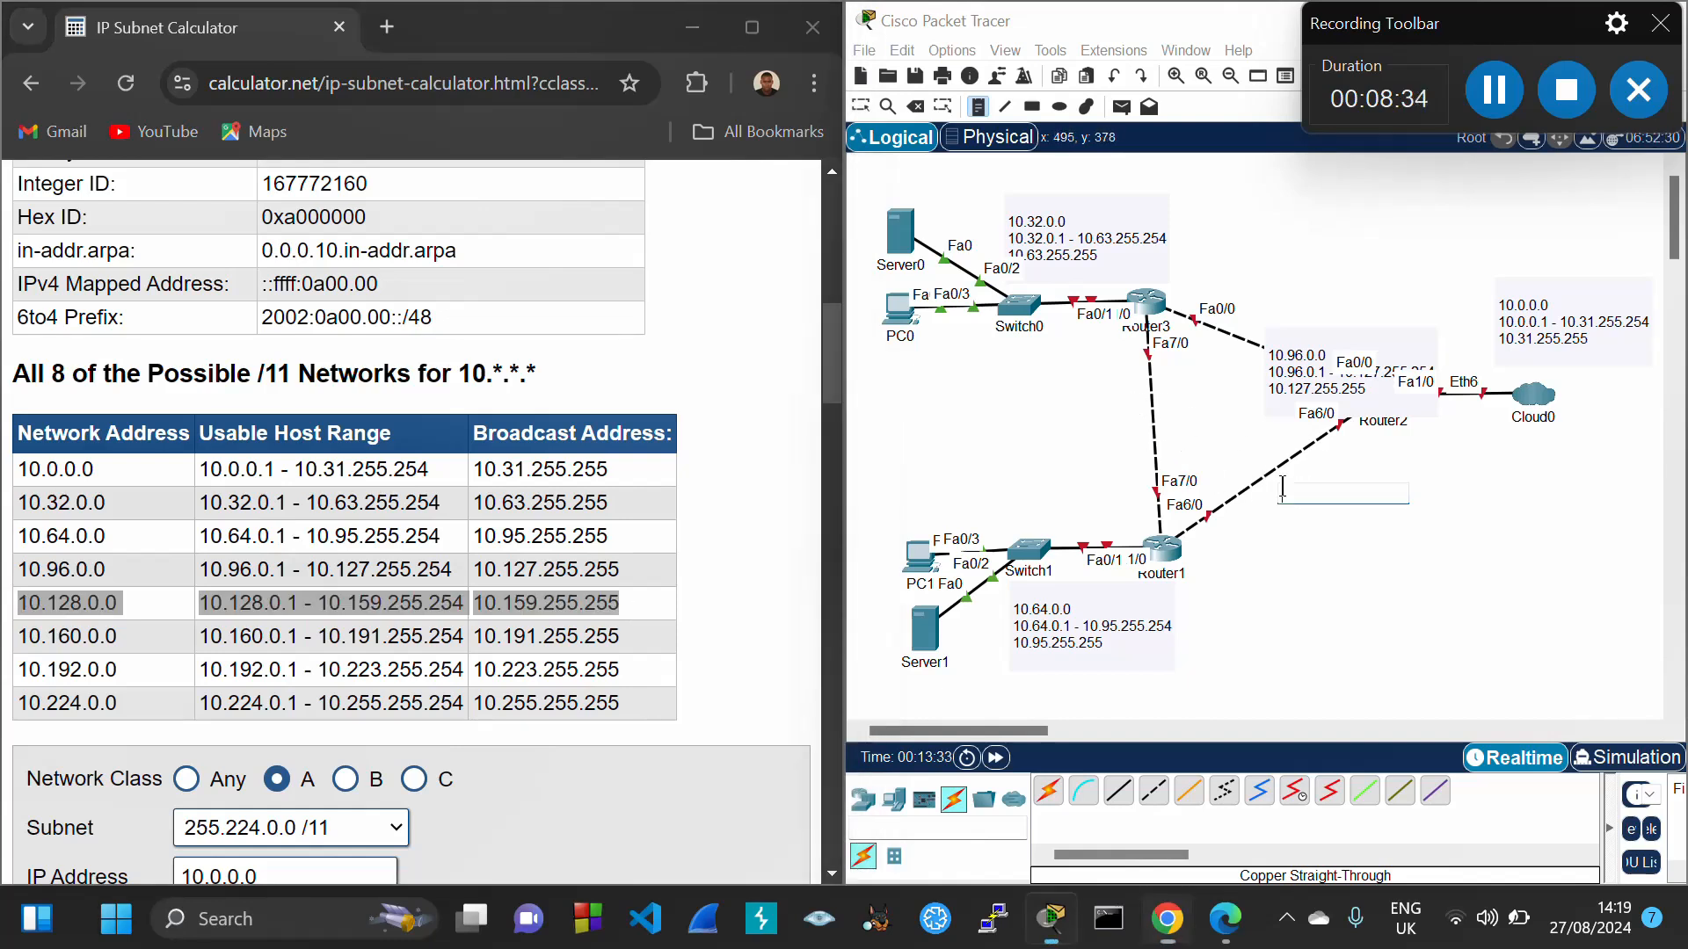
{"action": "key", "text": "ctrl+v"}
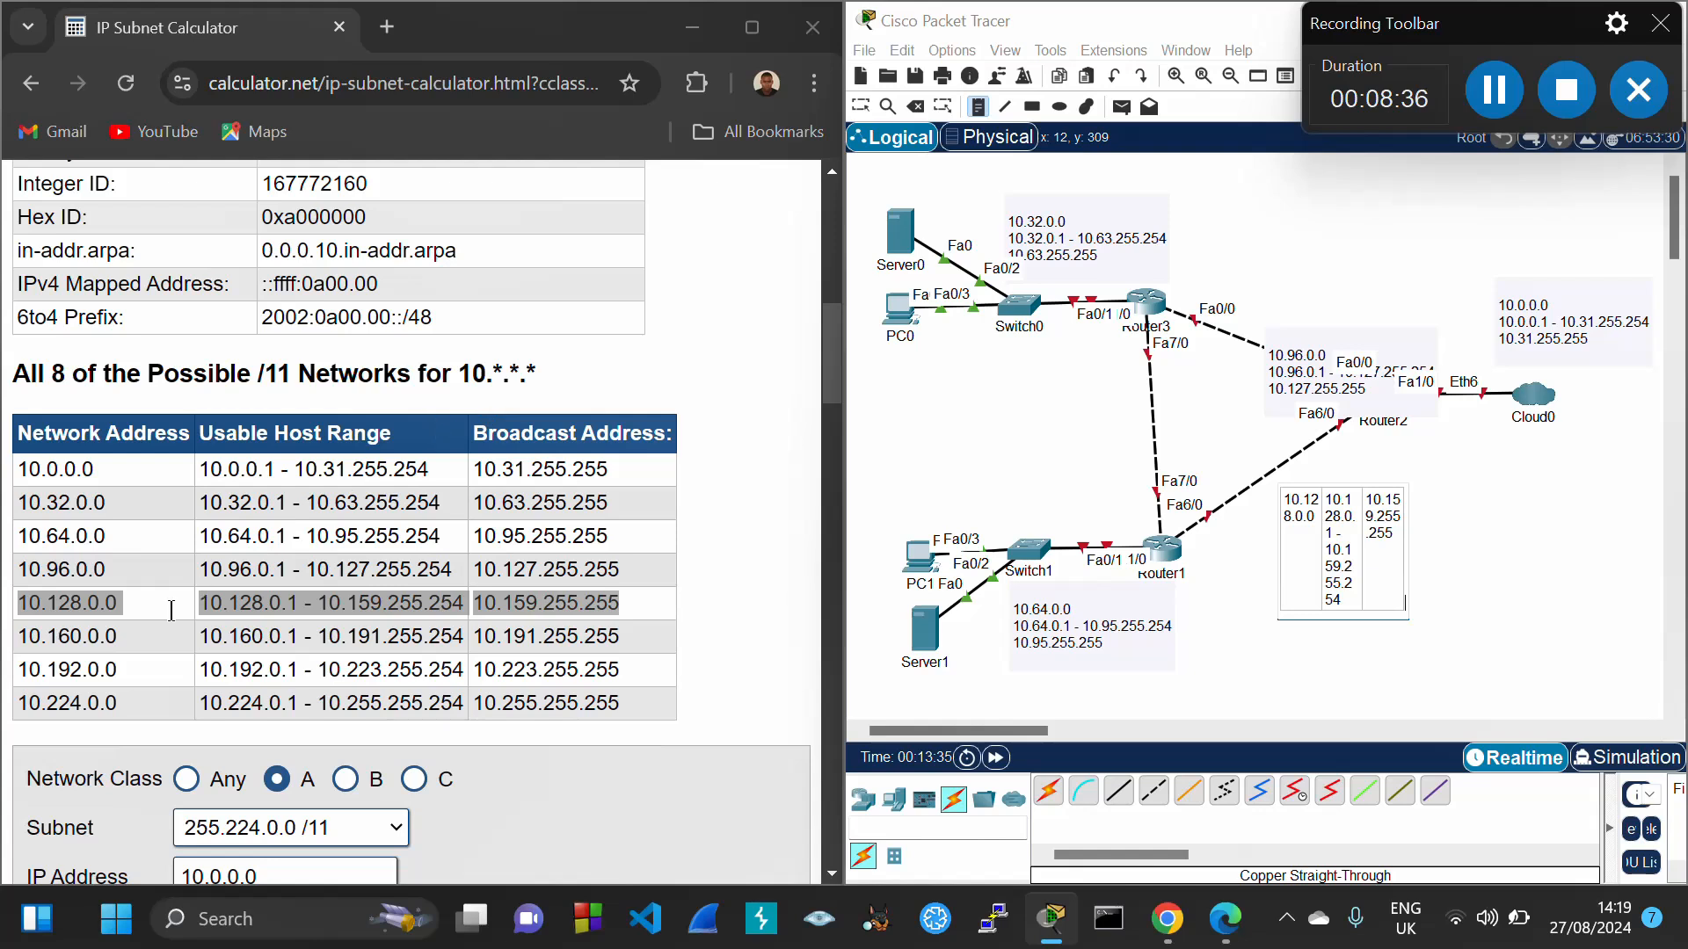
Add the 10.160.0.0 subnet note beside the Router3–Router1 link
{"action": "left_click_drag", "start_coordinate": [21, 635], "coordinate": [640, 629]}
{"action": "key", "text": "ctrl+c"}
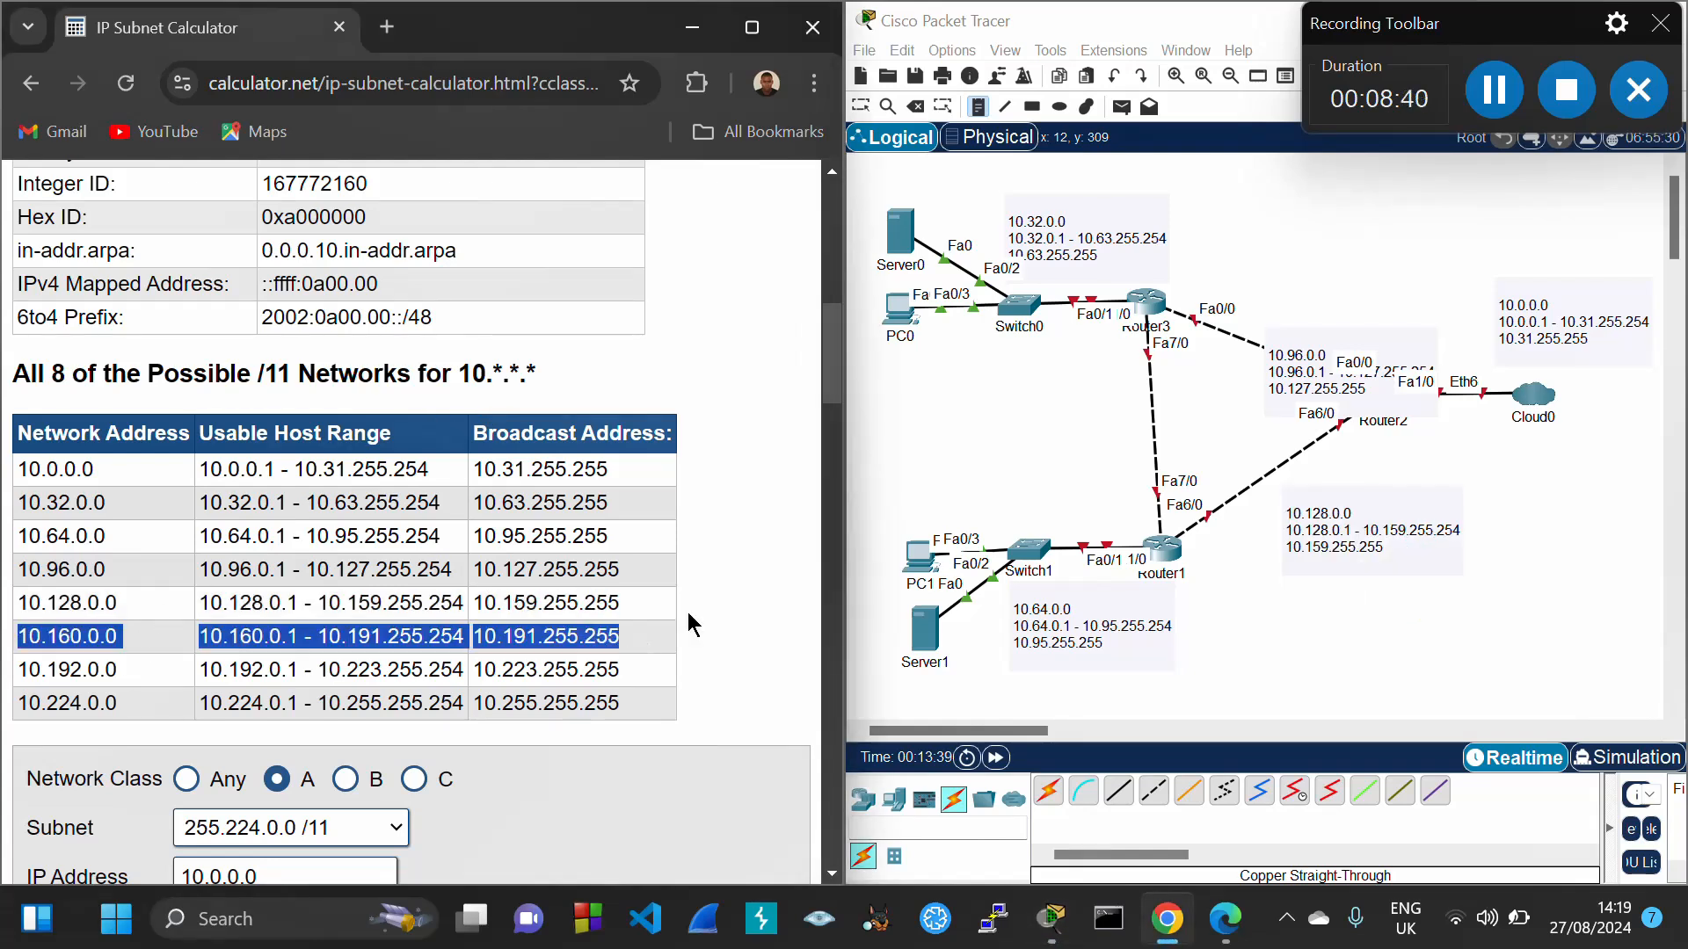
{"action": "left_click", "coordinate": [1112, 431]}
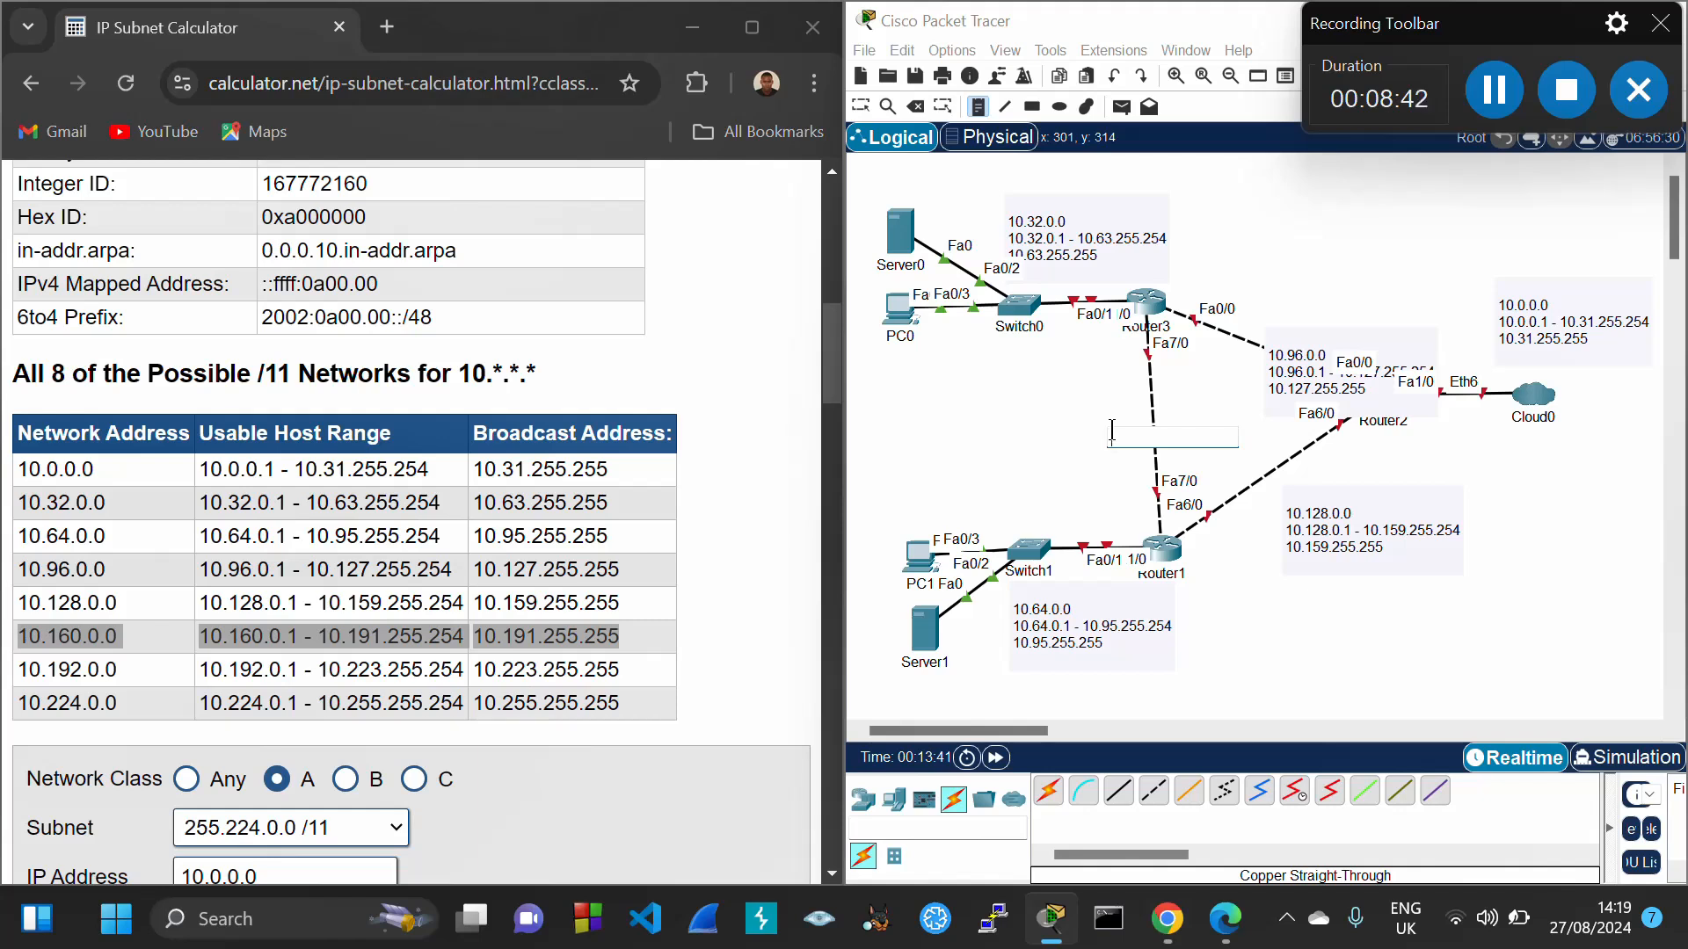
{"action": "key", "text": "ctrl+v"}
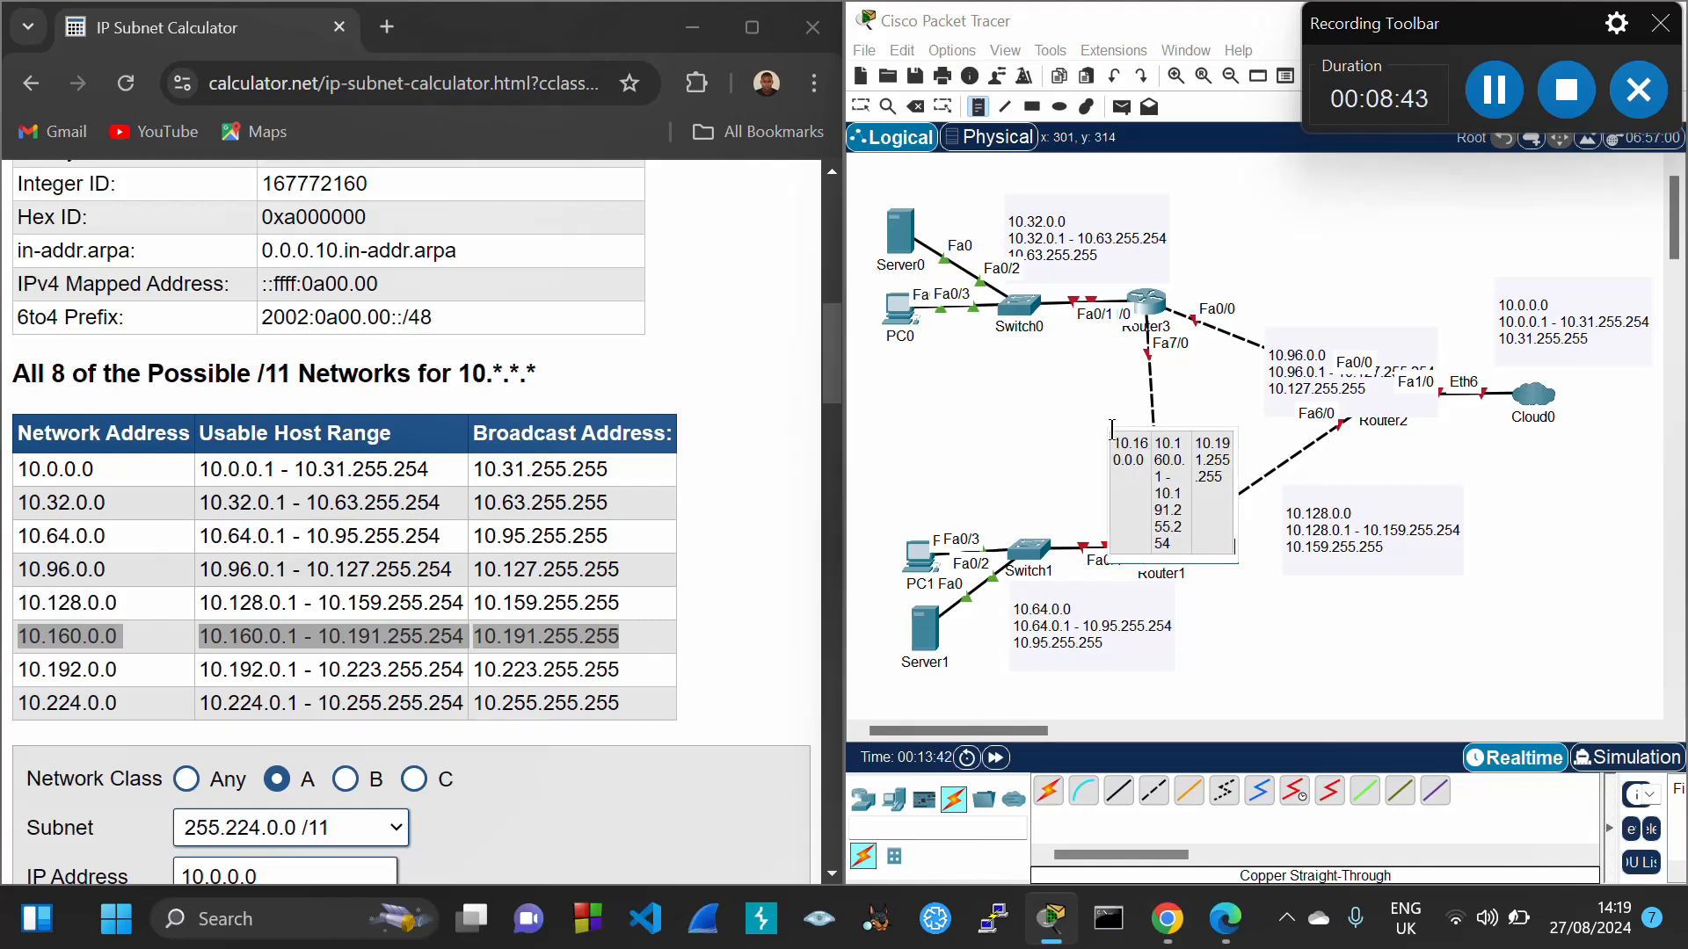
{"action": "left_click", "coordinate": [860, 106]}
{"action": "left_click", "coordinate": [1487, 99]}
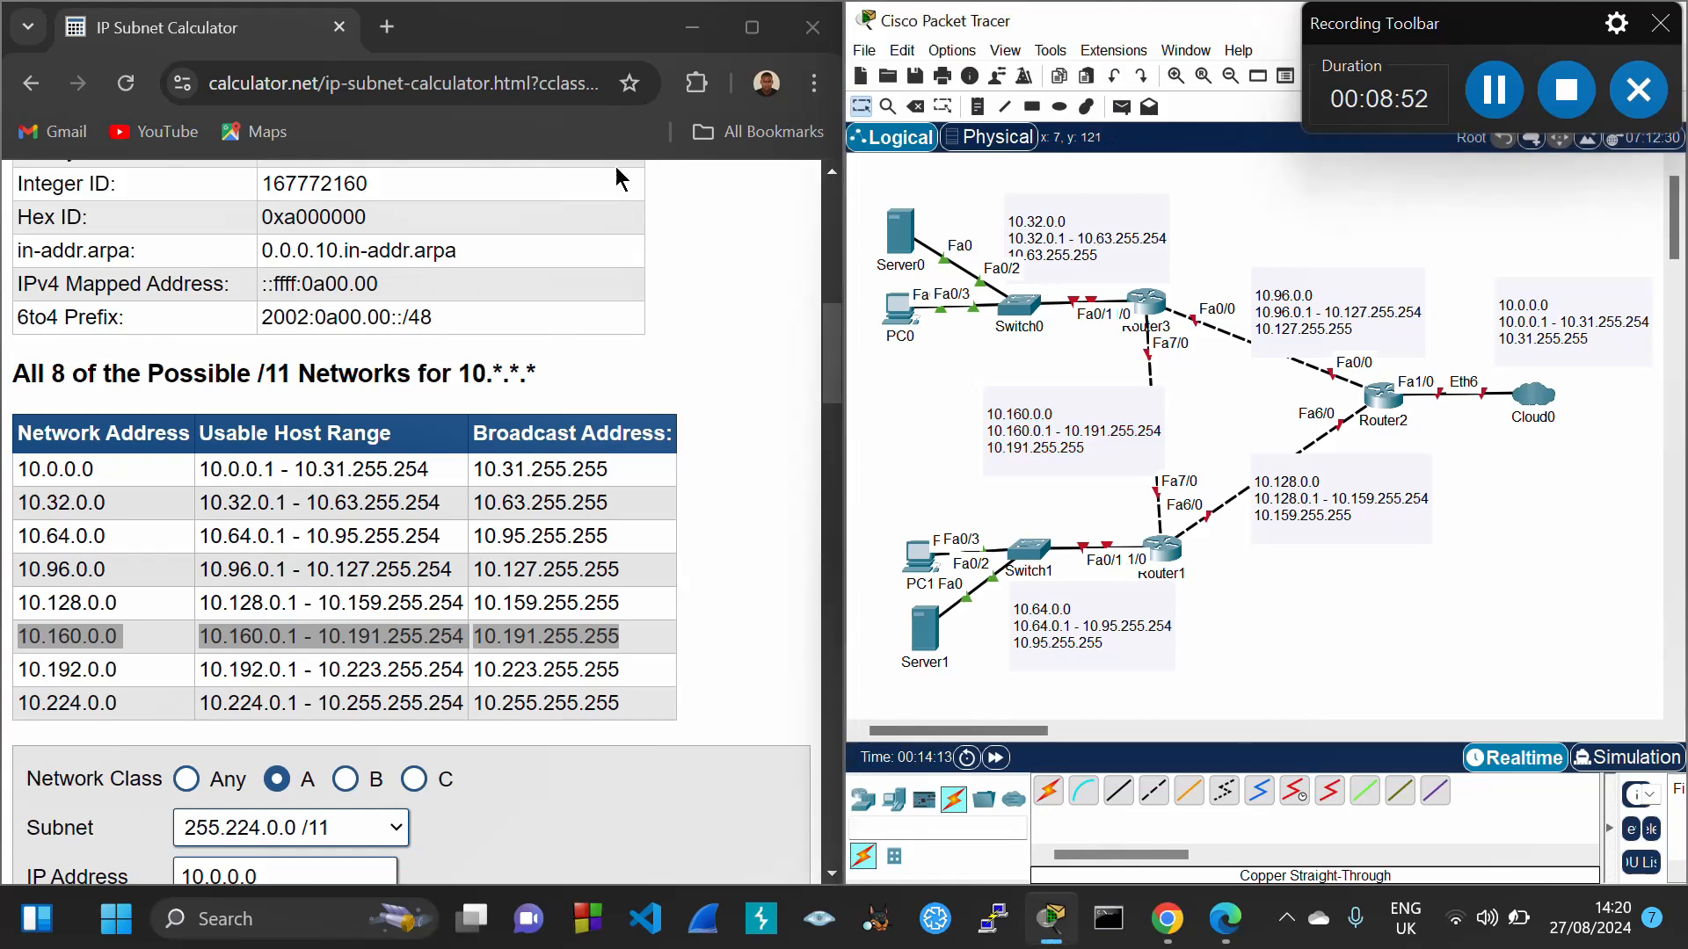
{"action": "left_click", "coordinate": [682, 45]}
Title the three host-subnet notes SUBNET A, SUBNET B and SUBNET C
{"action": "left_click", "coordinate": [682, 21]}
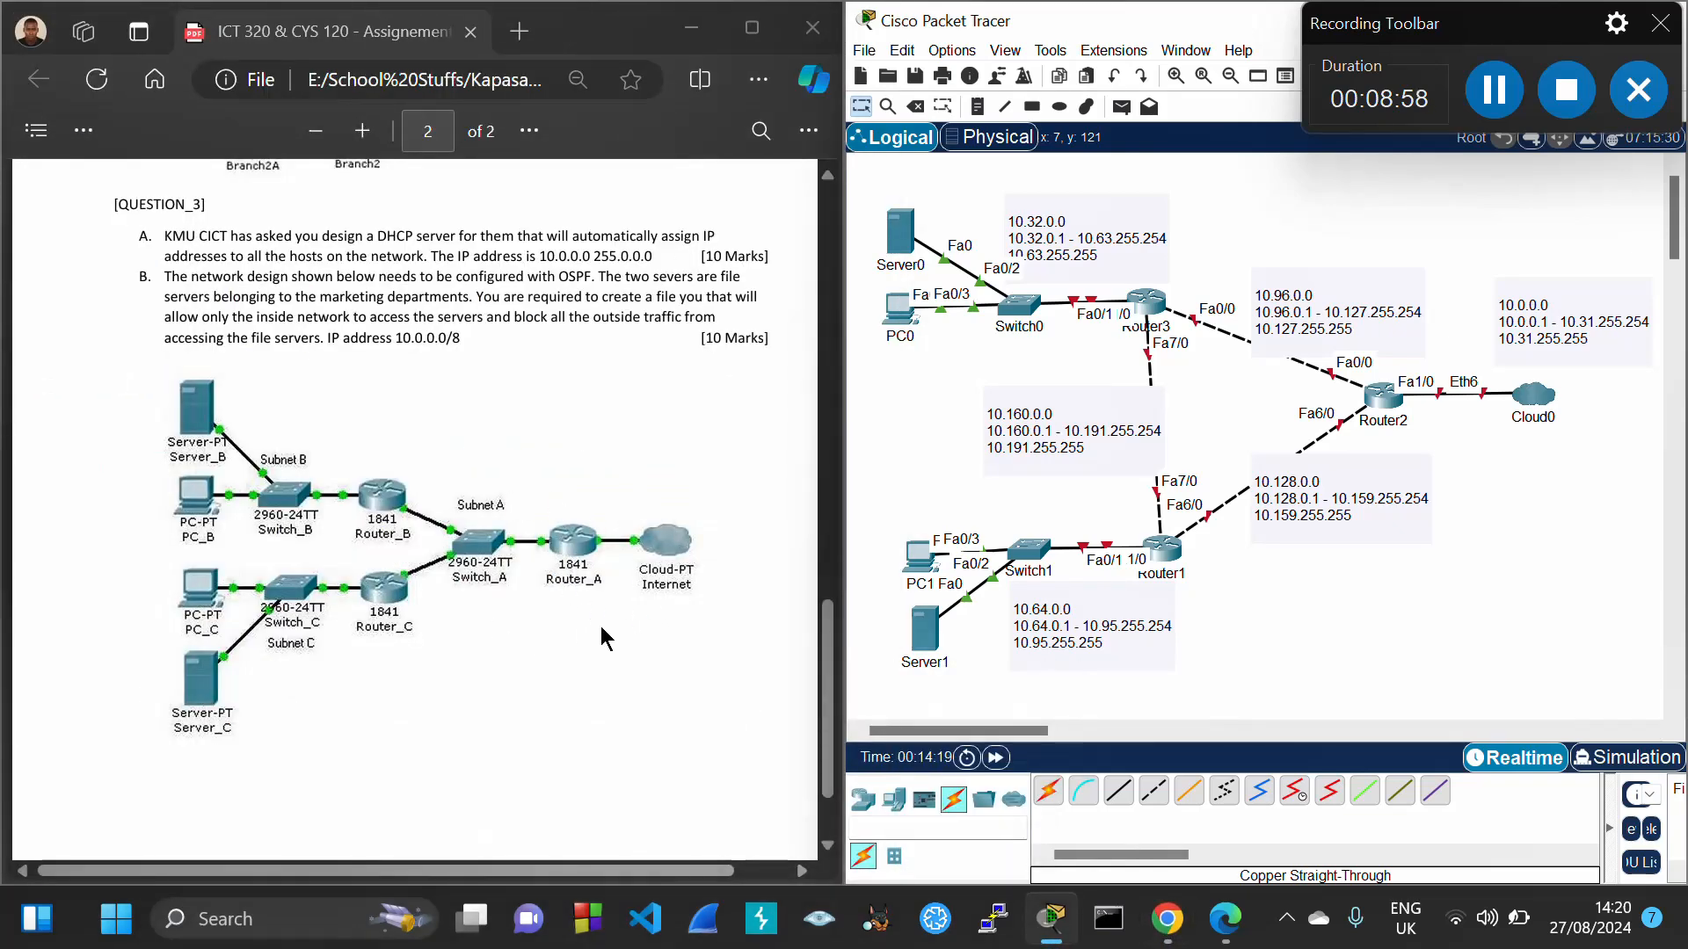
{"action": "double_click", "coordinate": [1562, 307]}
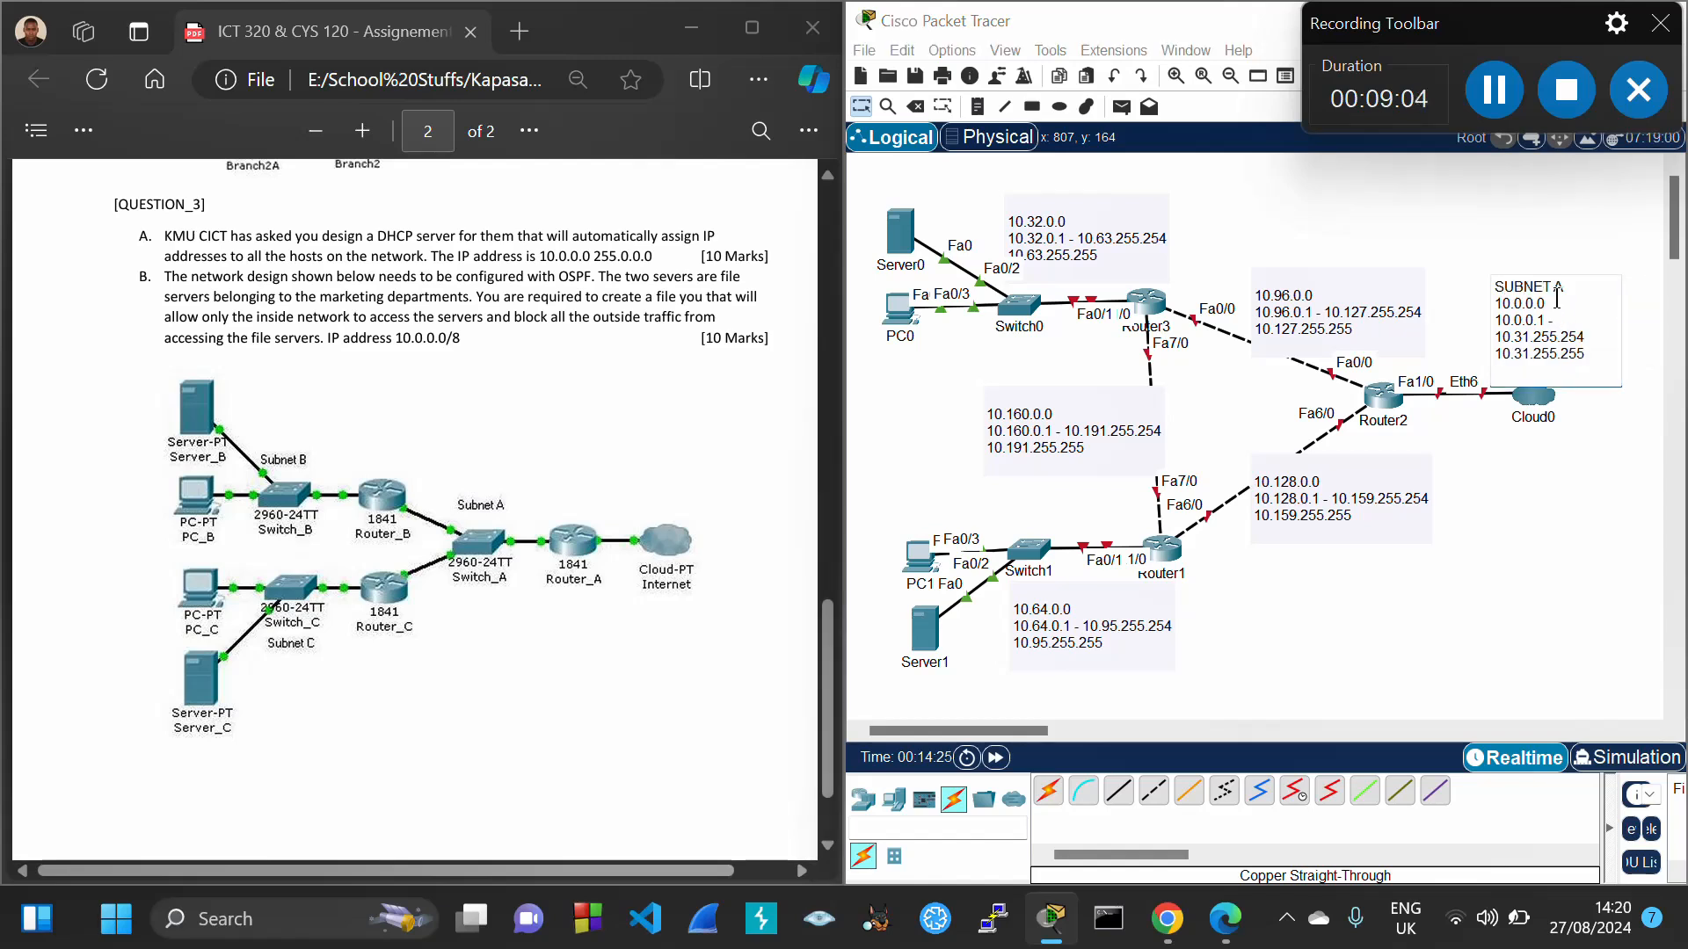
{"action": "left_click_drag", "start_coordinate": [1494, 285], "coordinate": [1575, 285]}
{"action": "key", "text": "ctrl+c"}
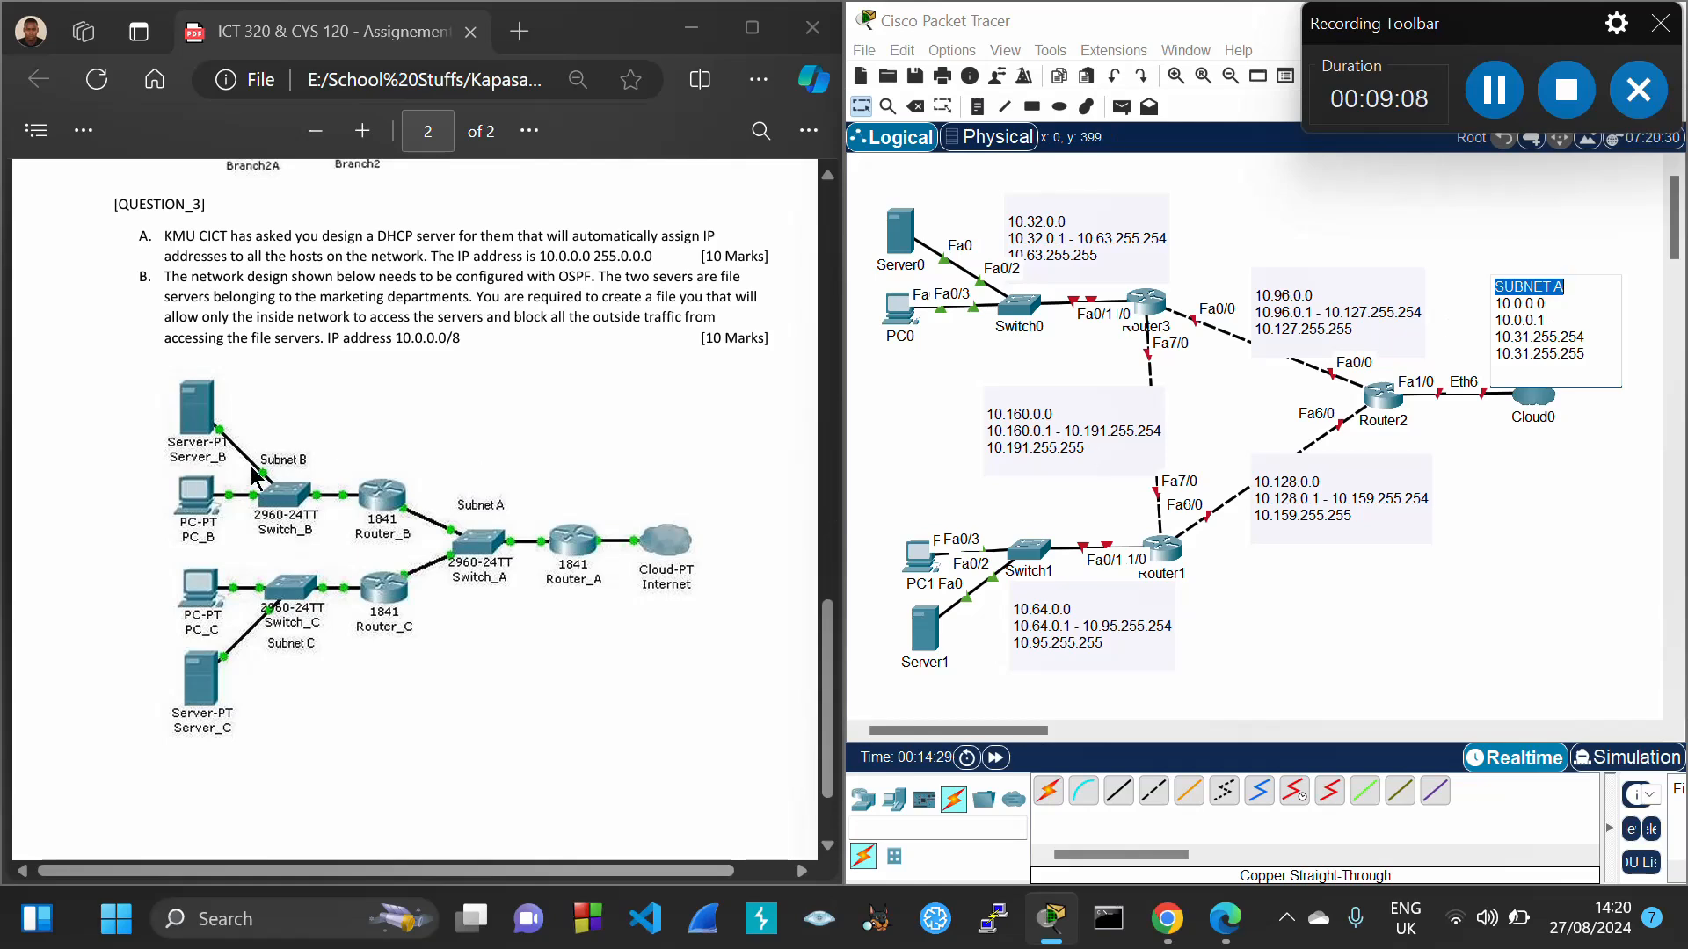
{"action": "left_click", "coordinate": [1036, 219]}
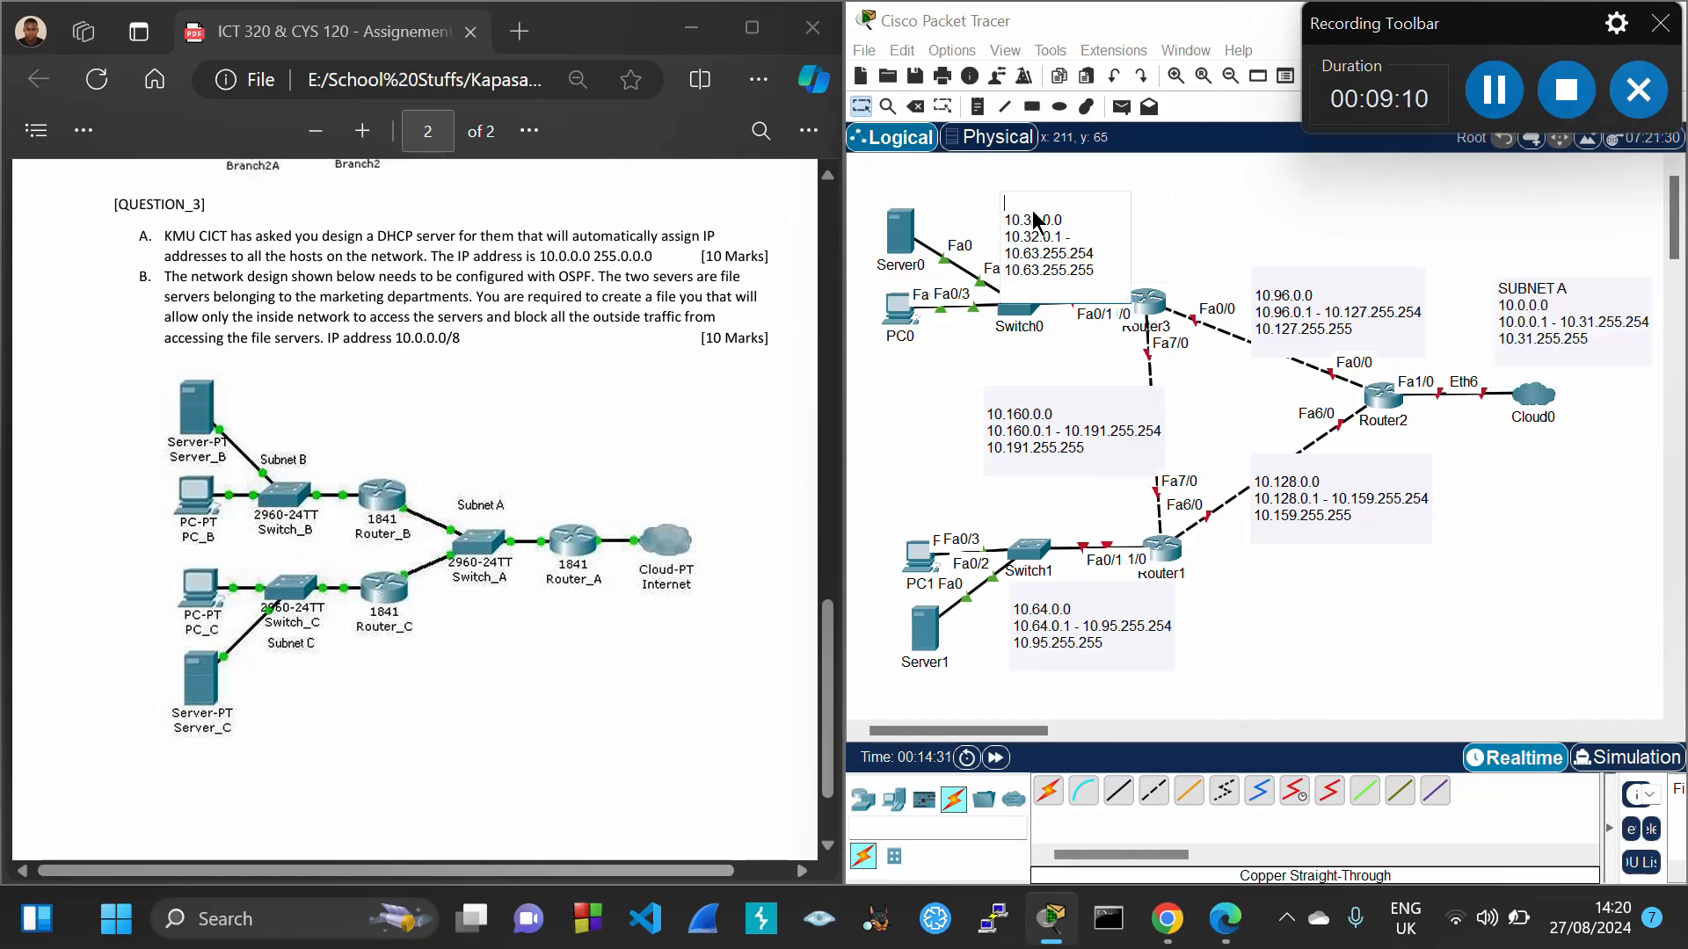
{"action": "key", "text": "ctrl+v"}
{"action": "type", "text": "B"}
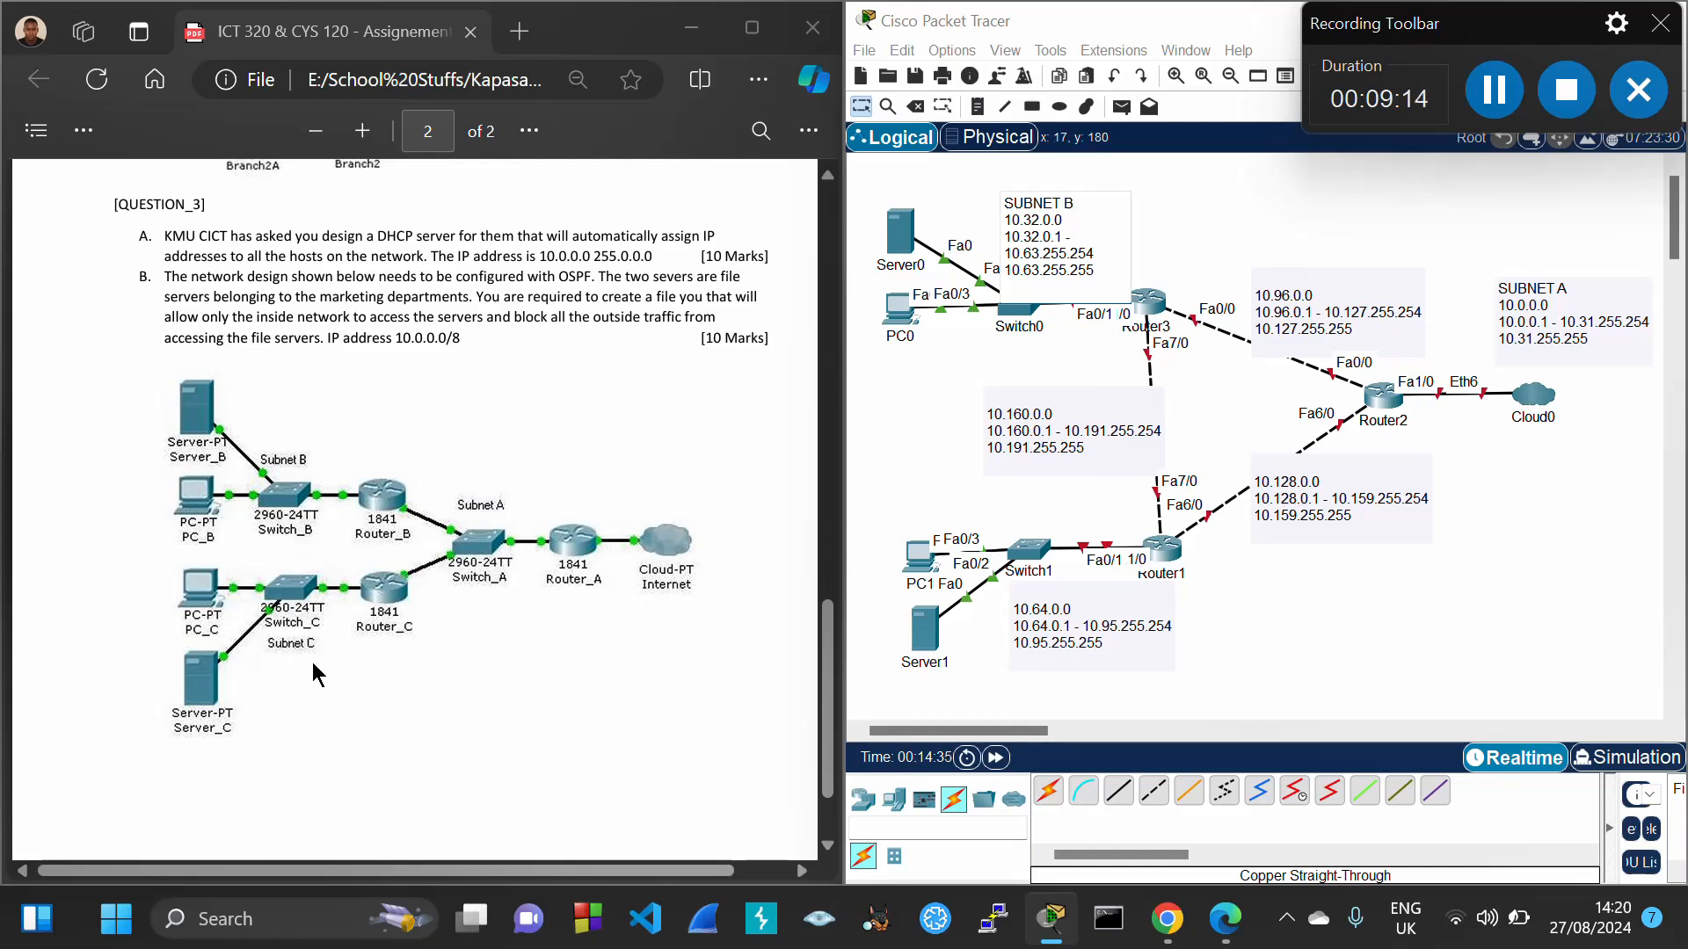
{"action": "left_click", "coordinate": [1037, 601]}
{"action": "type", "text": "SUBNET A"}
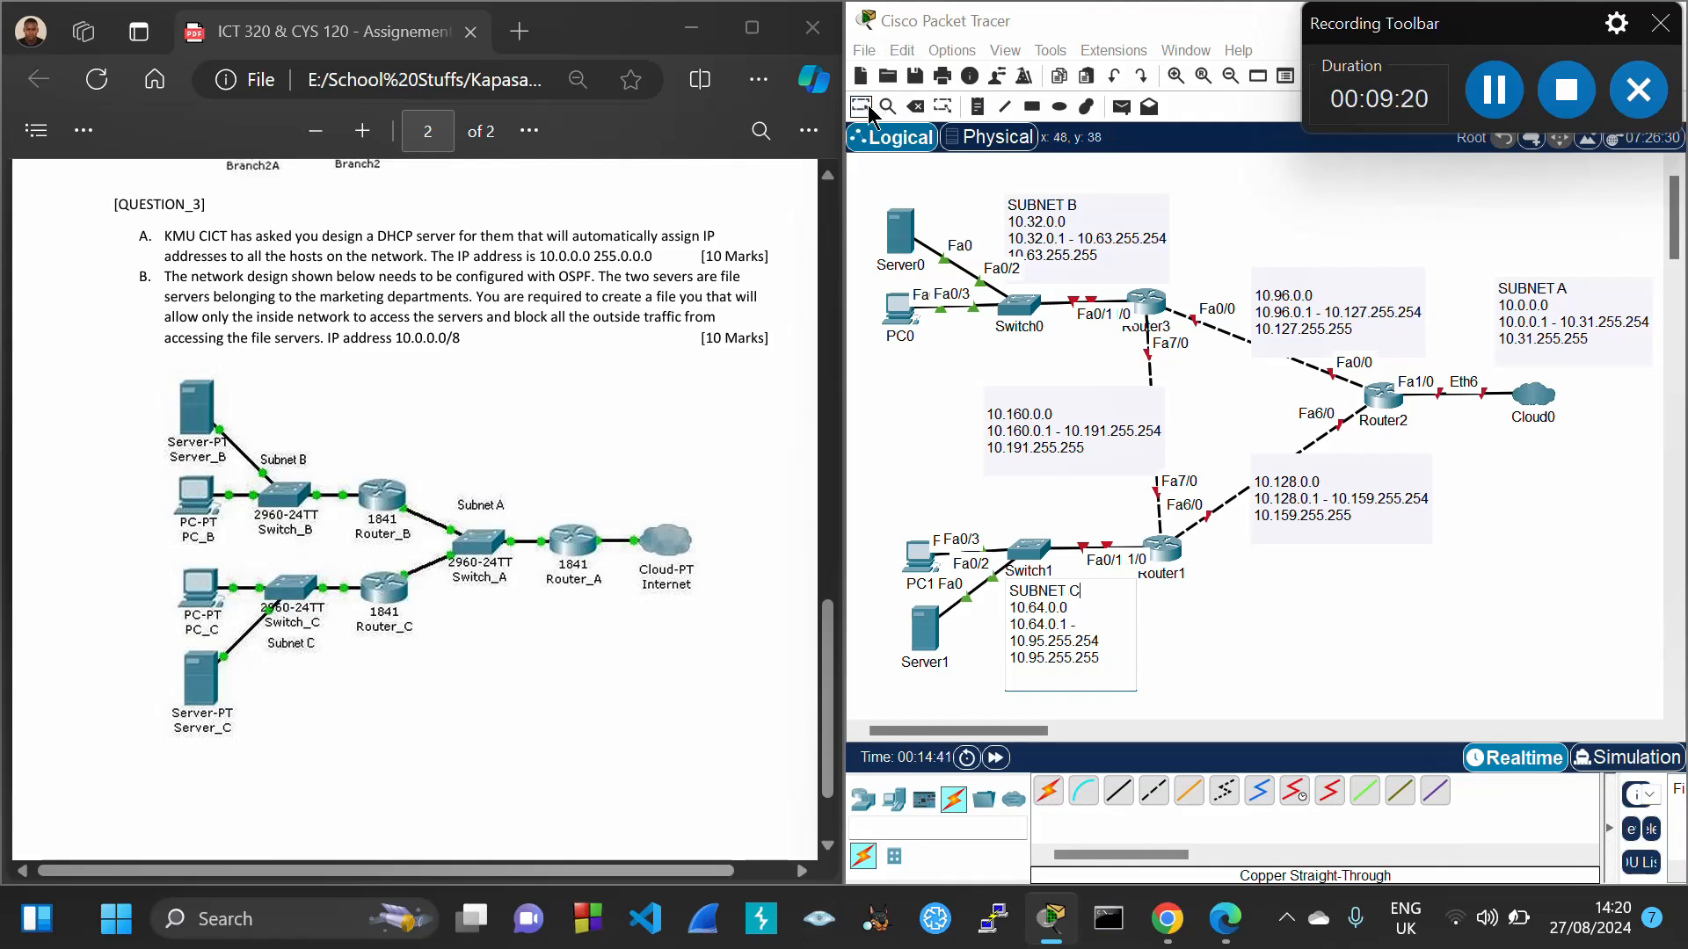
{"action": "left_click", "coordinate": [1015, 167]}
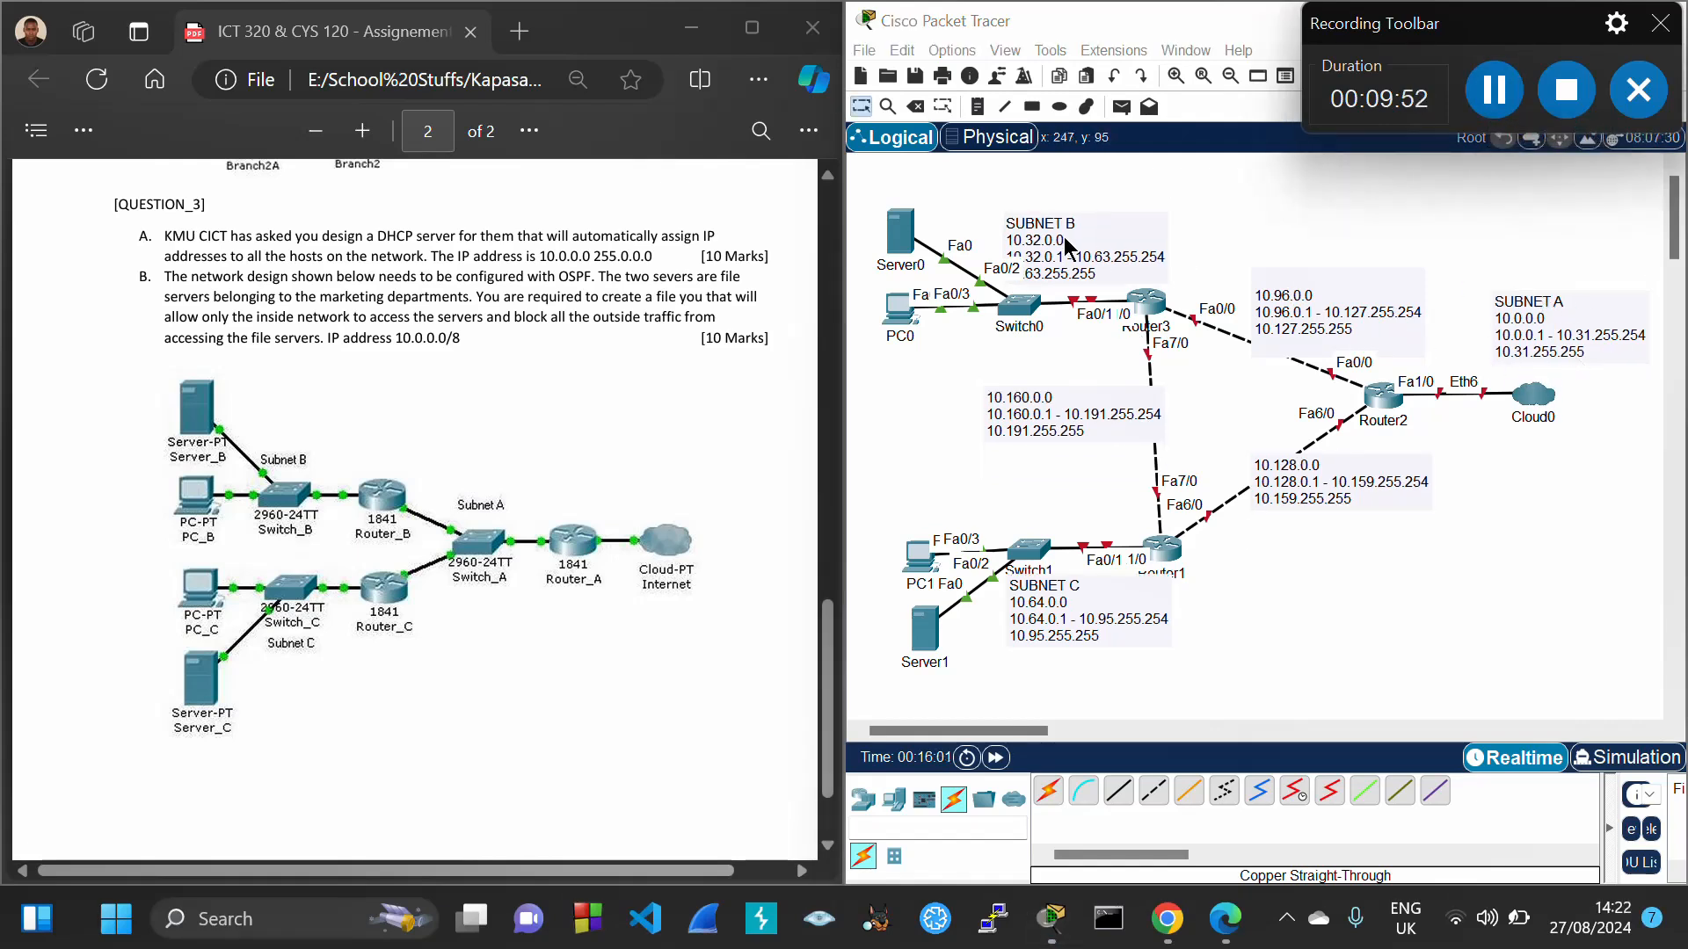
Select the first host address 10.0.0.1 in the SUBNET A note
{"action": "double_click", "coordinate": [1556, 334]}
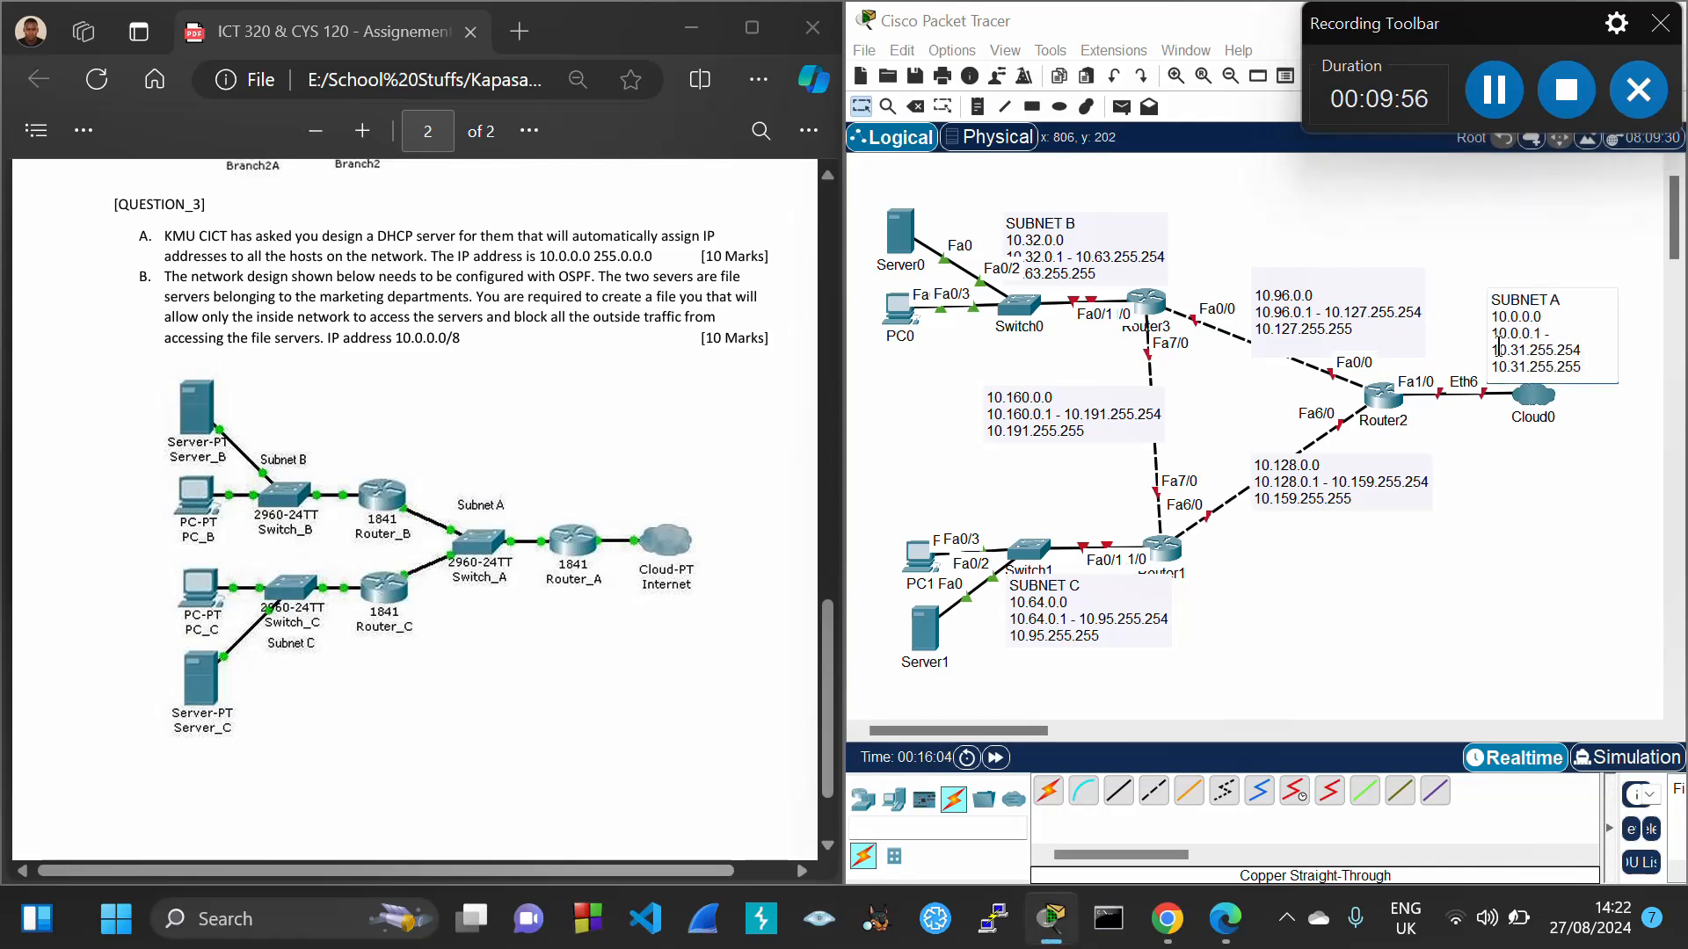
{"action": "left_click_drag", "start_coordinate": [1493, 339], "coordinate": [1542, 334]}
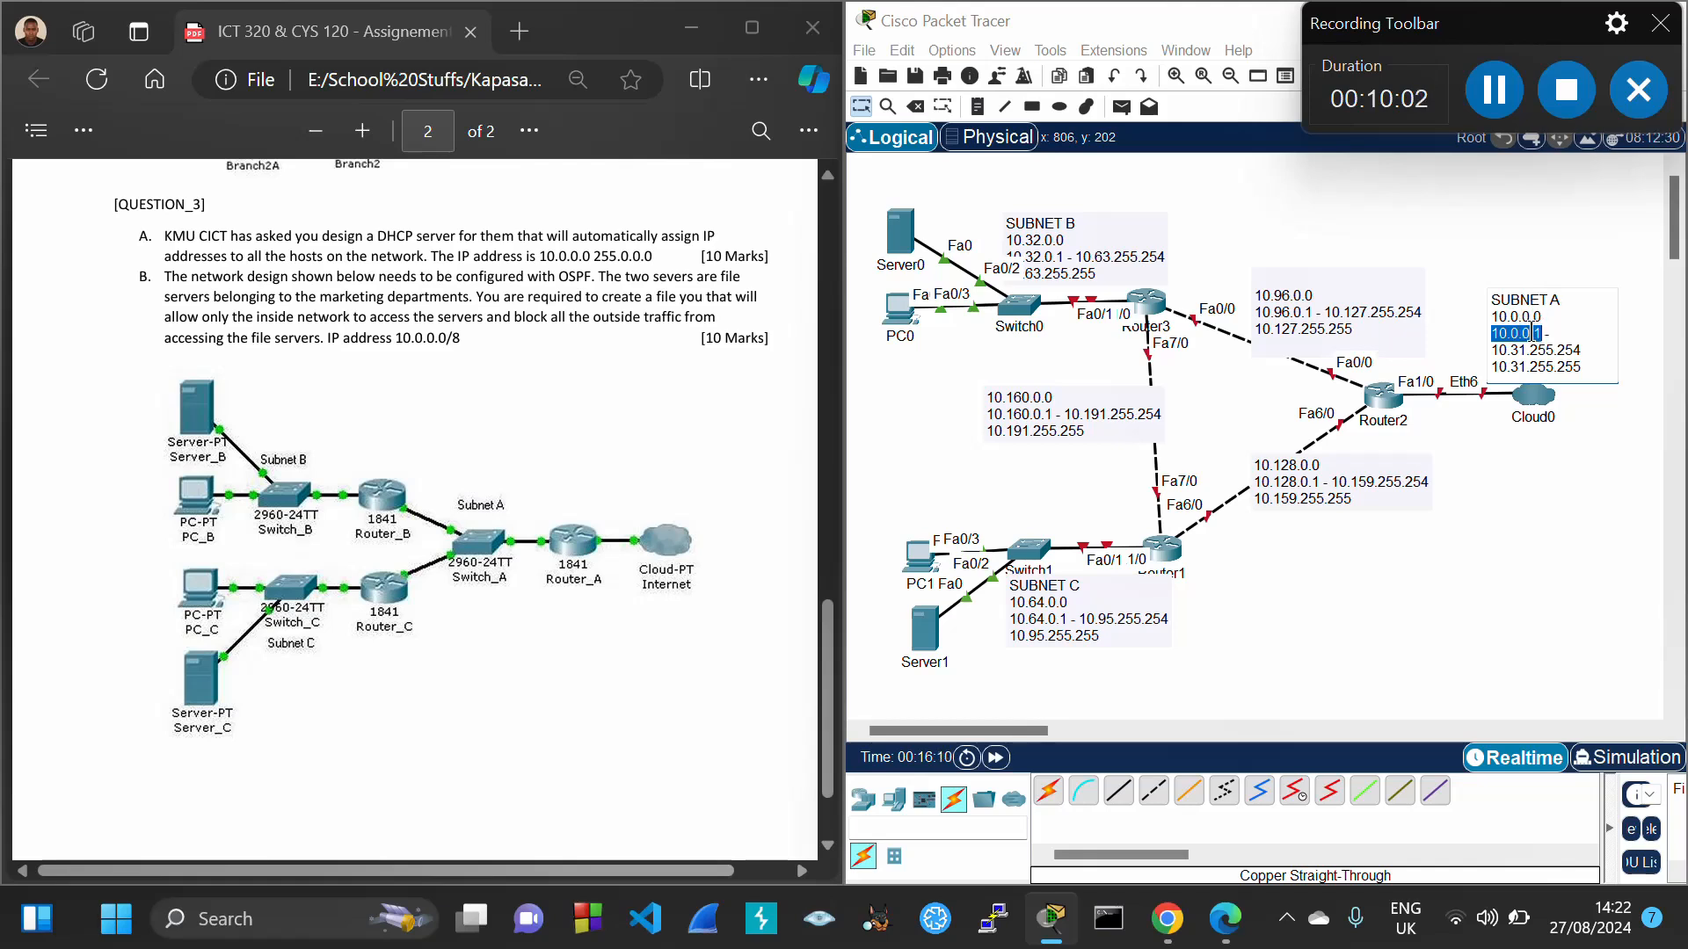
{"action": "left_click", "coordinate": [1558, 498]}
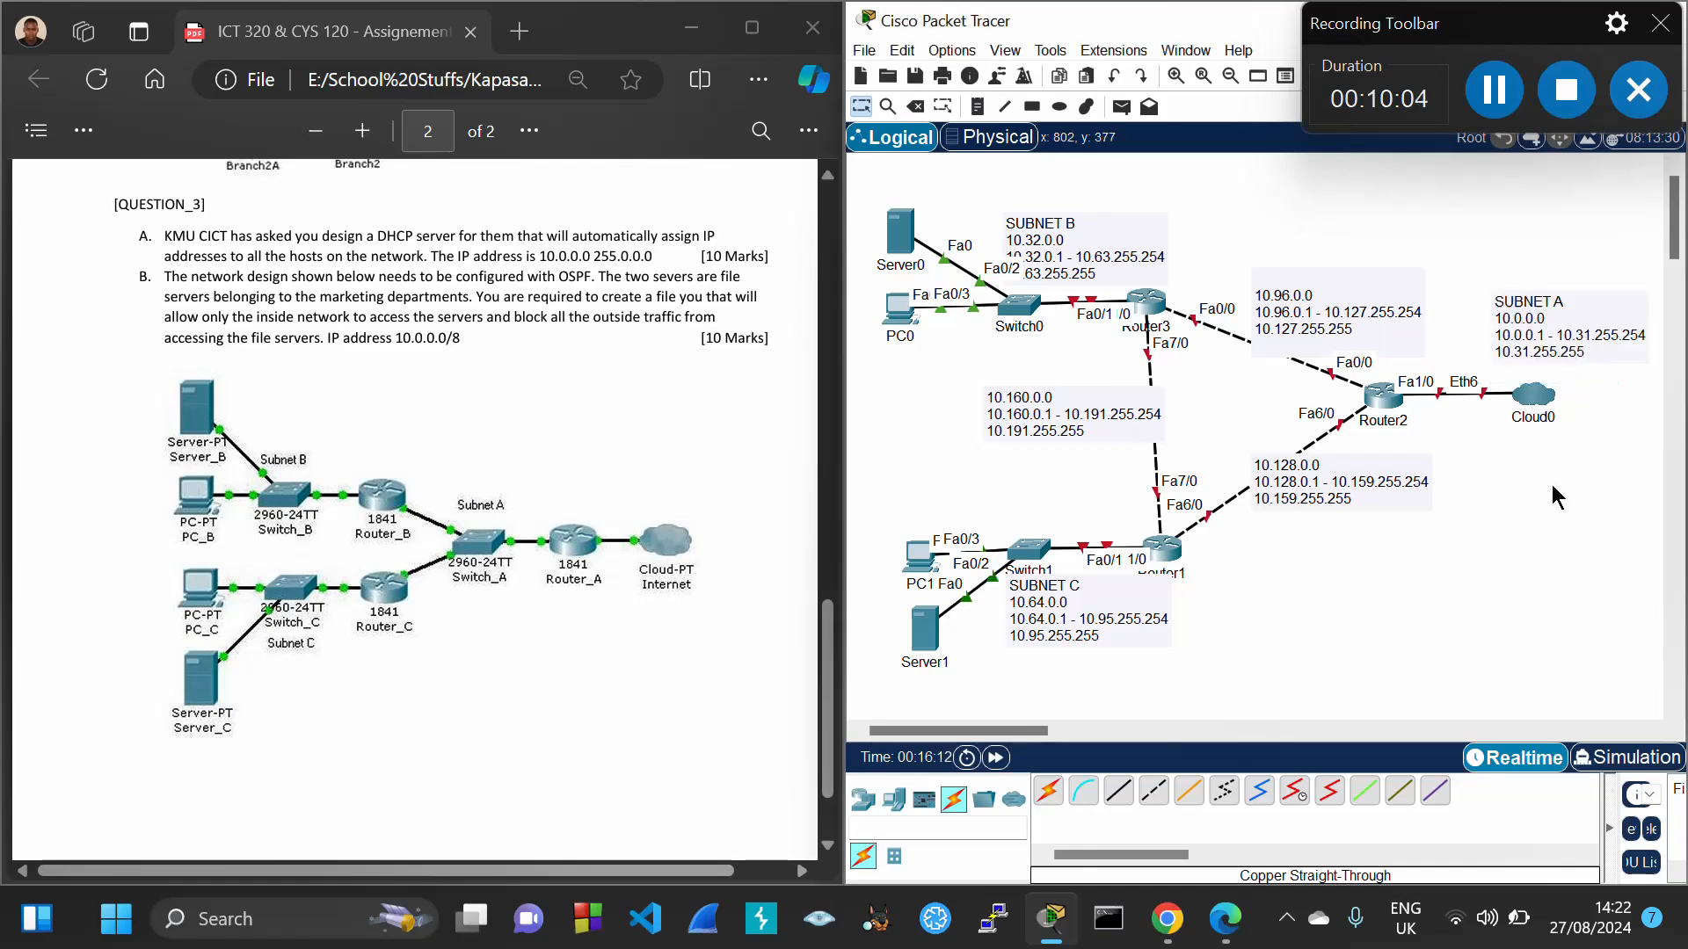
{"action": "mouse_move", "coordinate": [1222, 923]}
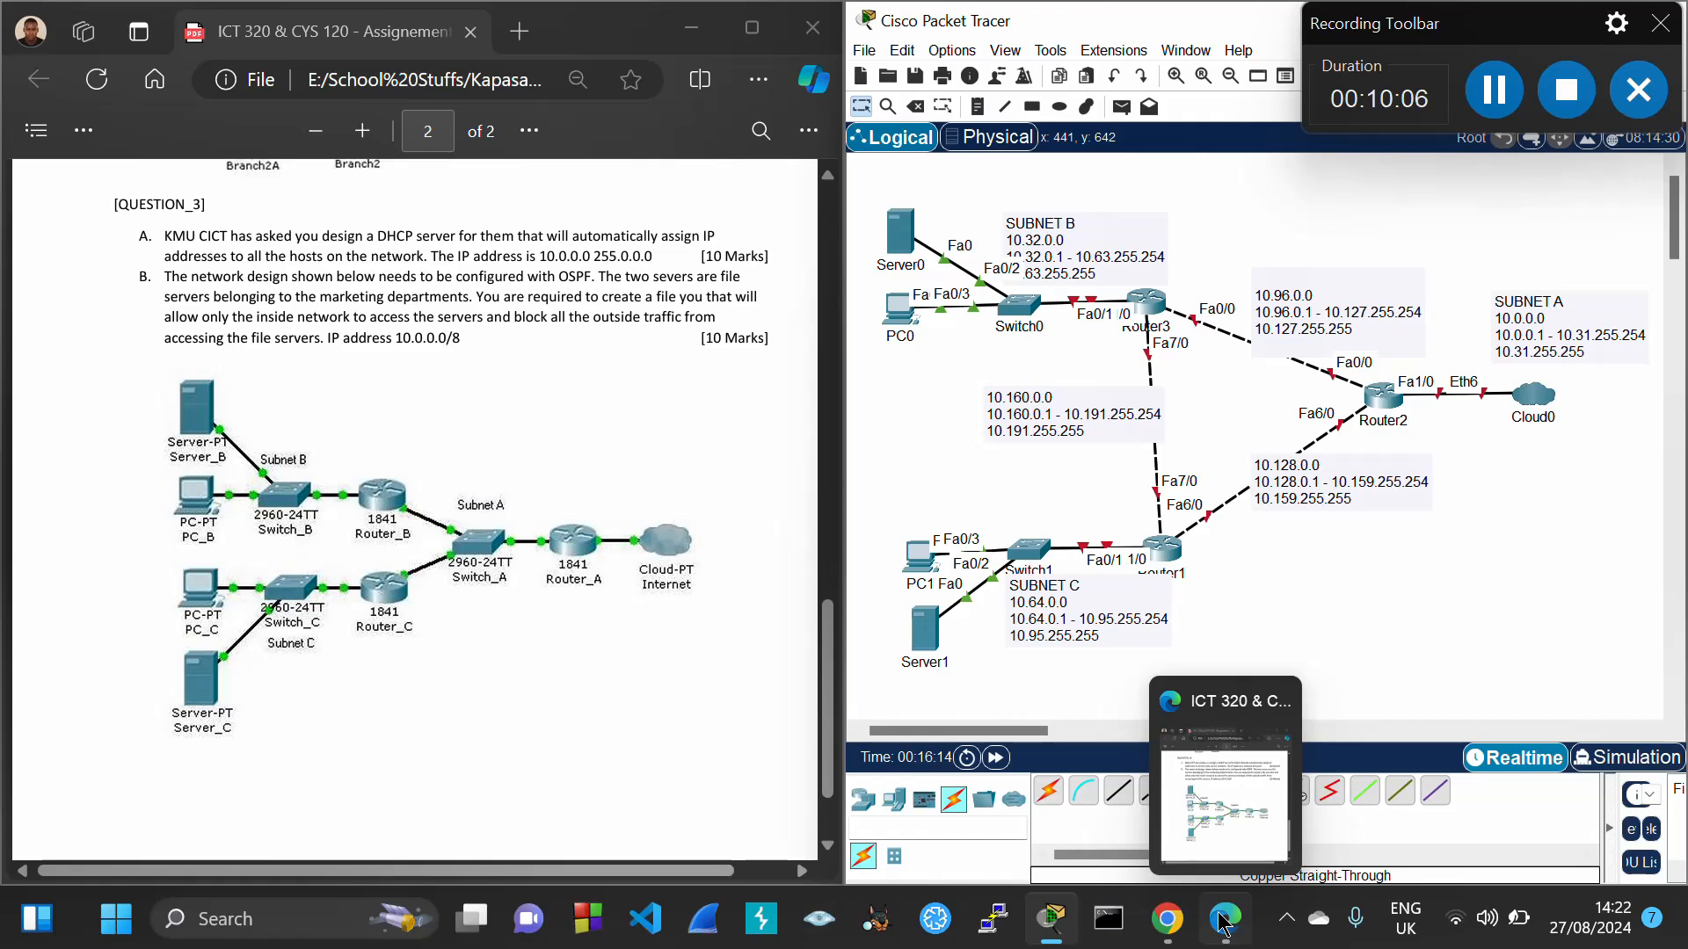
{"action": "mouse_move", "coordinate": [1168, 919]}
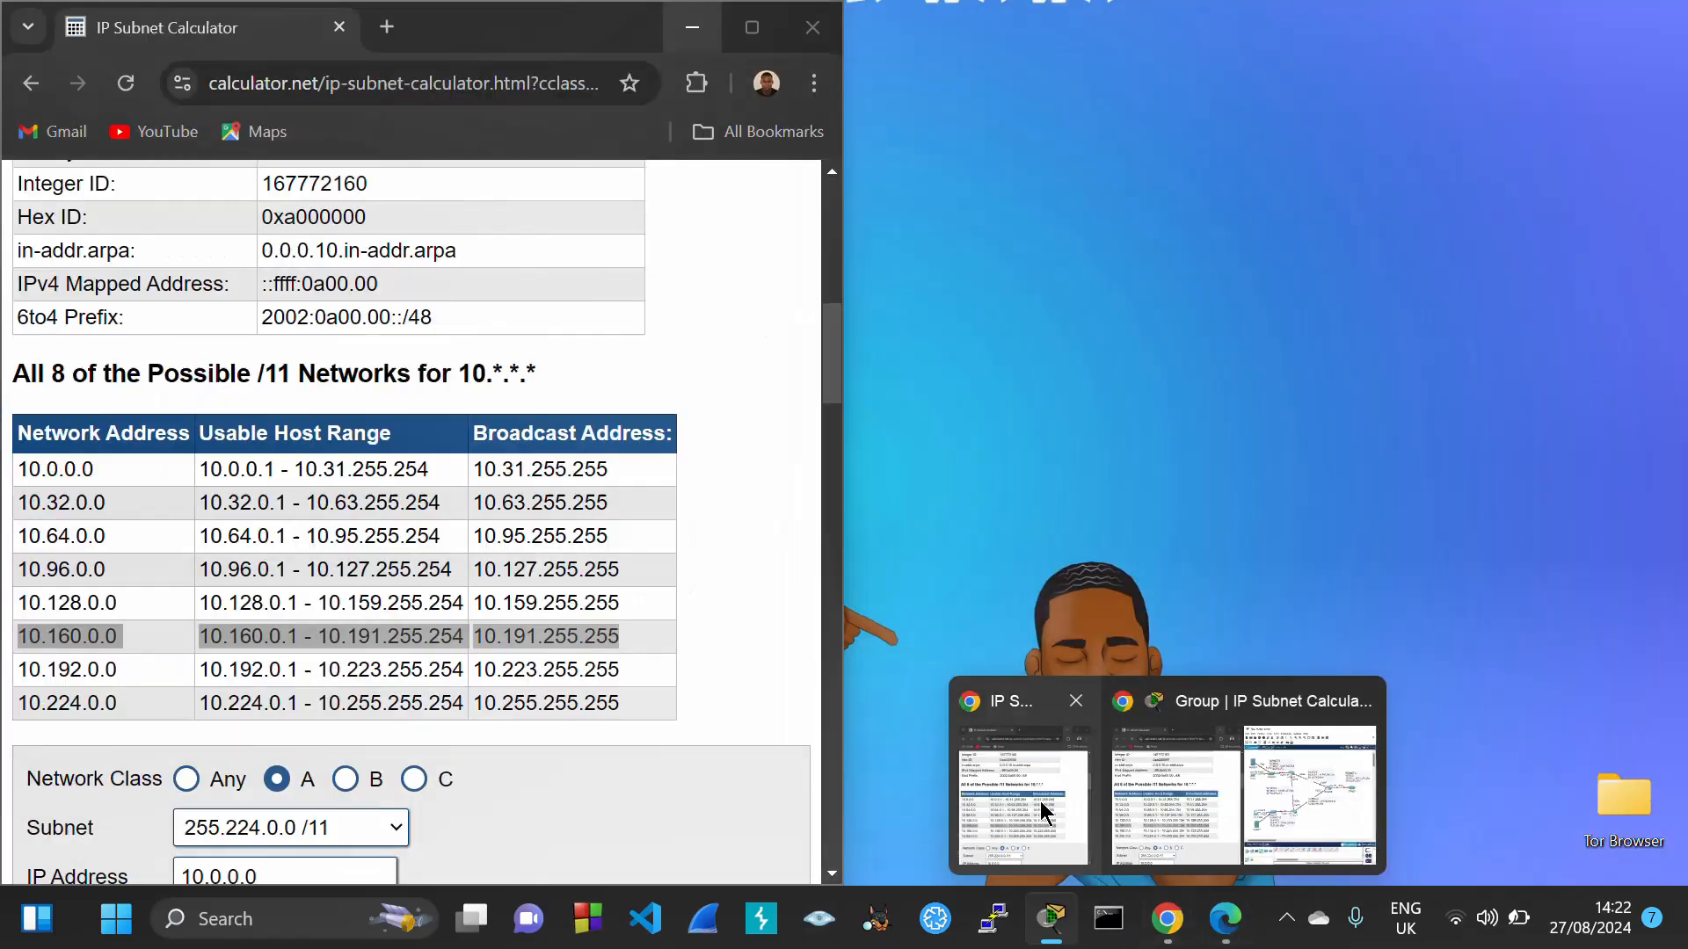
{"action": "left_click", "coordinate": [1044, 813]}
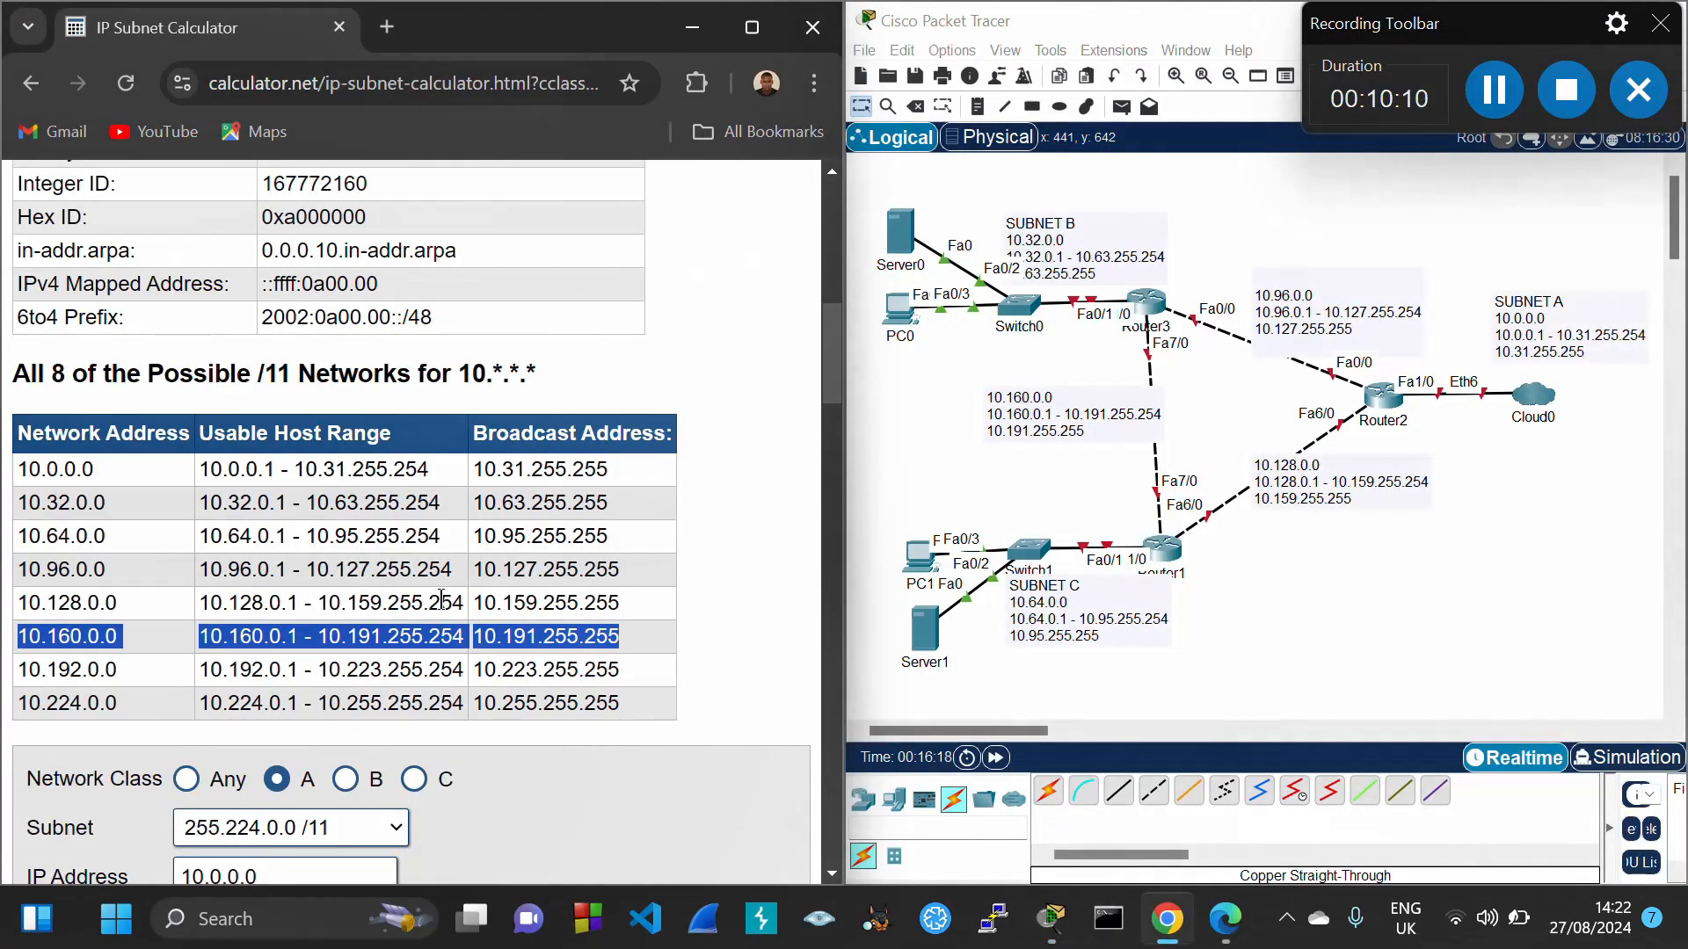
{"action": "scroll", "coordinate": [356, 595], "scroll_direction": "up", "scroll_amount": 7}
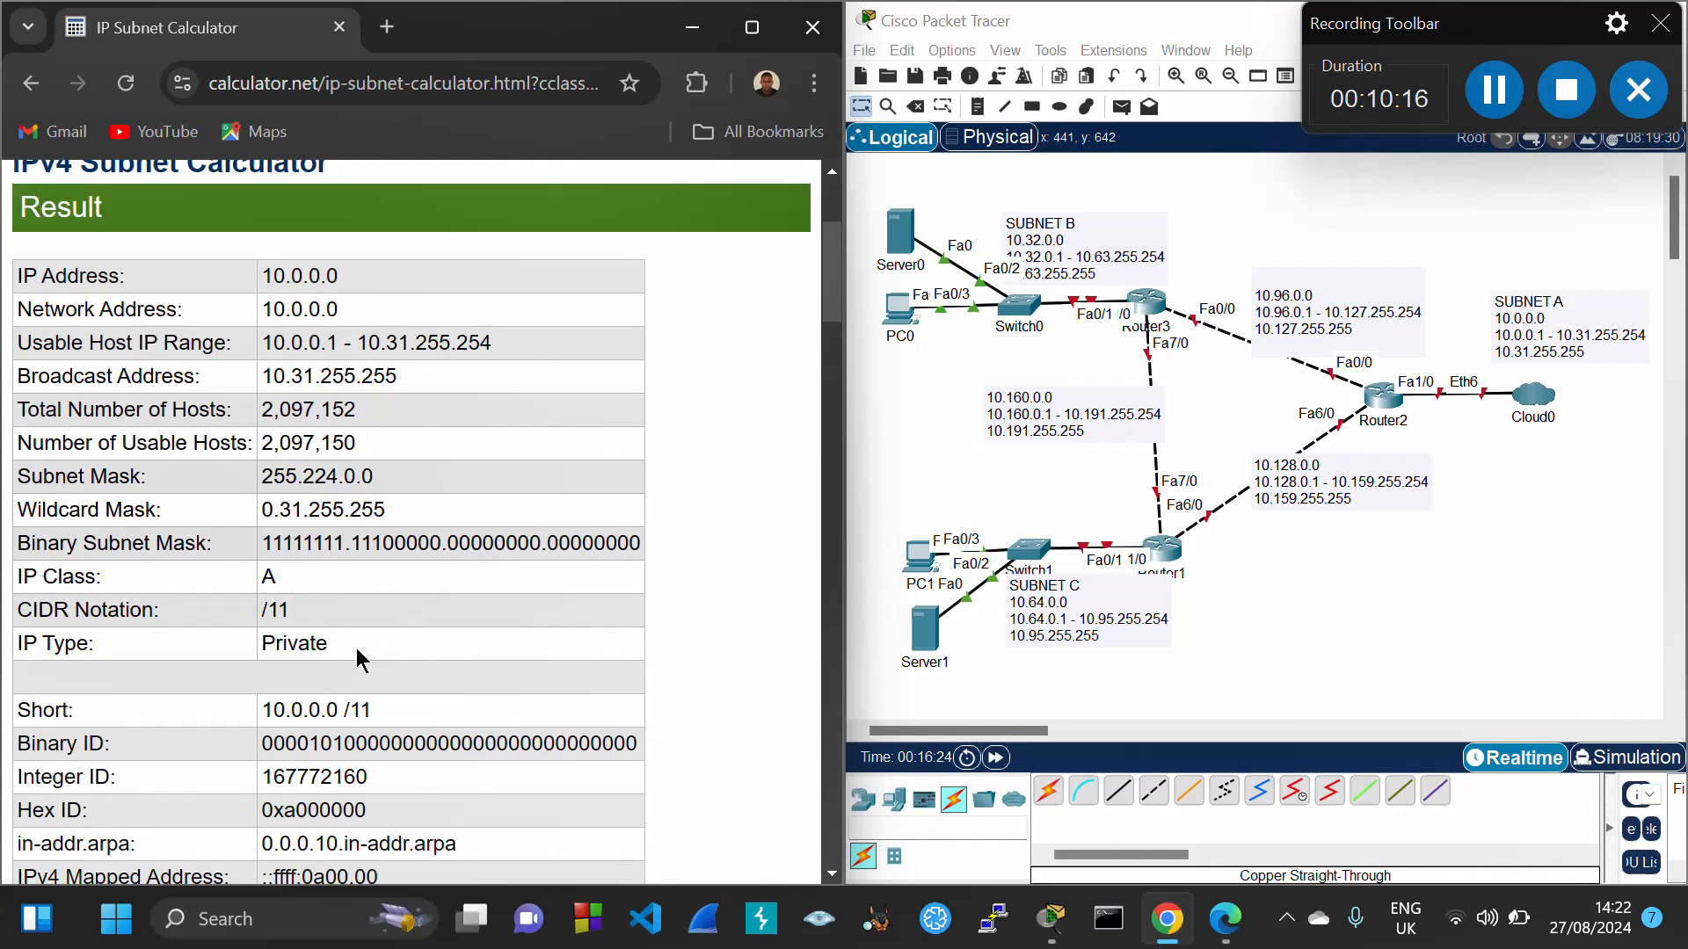
{"action": "scroll", "coordinate": [361, 659], "scroll_direction": "down", "scroll_amount": 2}
{"action": "scroll", "coordinate": [361, 659], "scroll_direction": "up", "scroll_amount": 2}
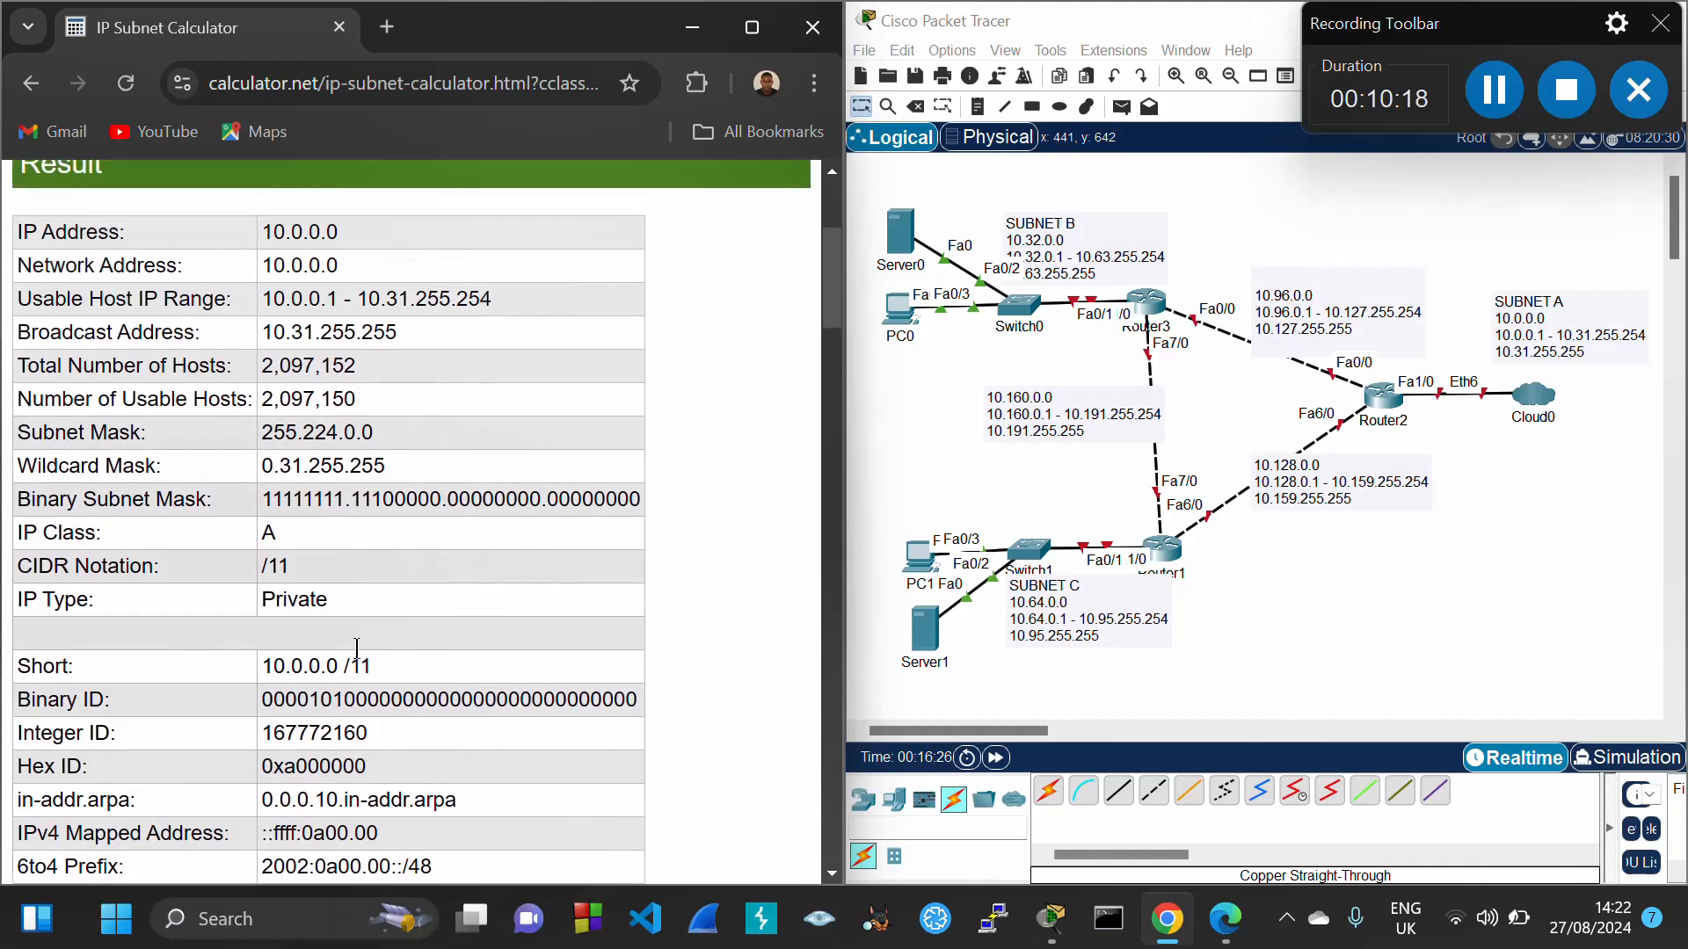
{"action": "left_click_drag", "start_coordinate": [261, 433], "coordinate": [373, 445]}
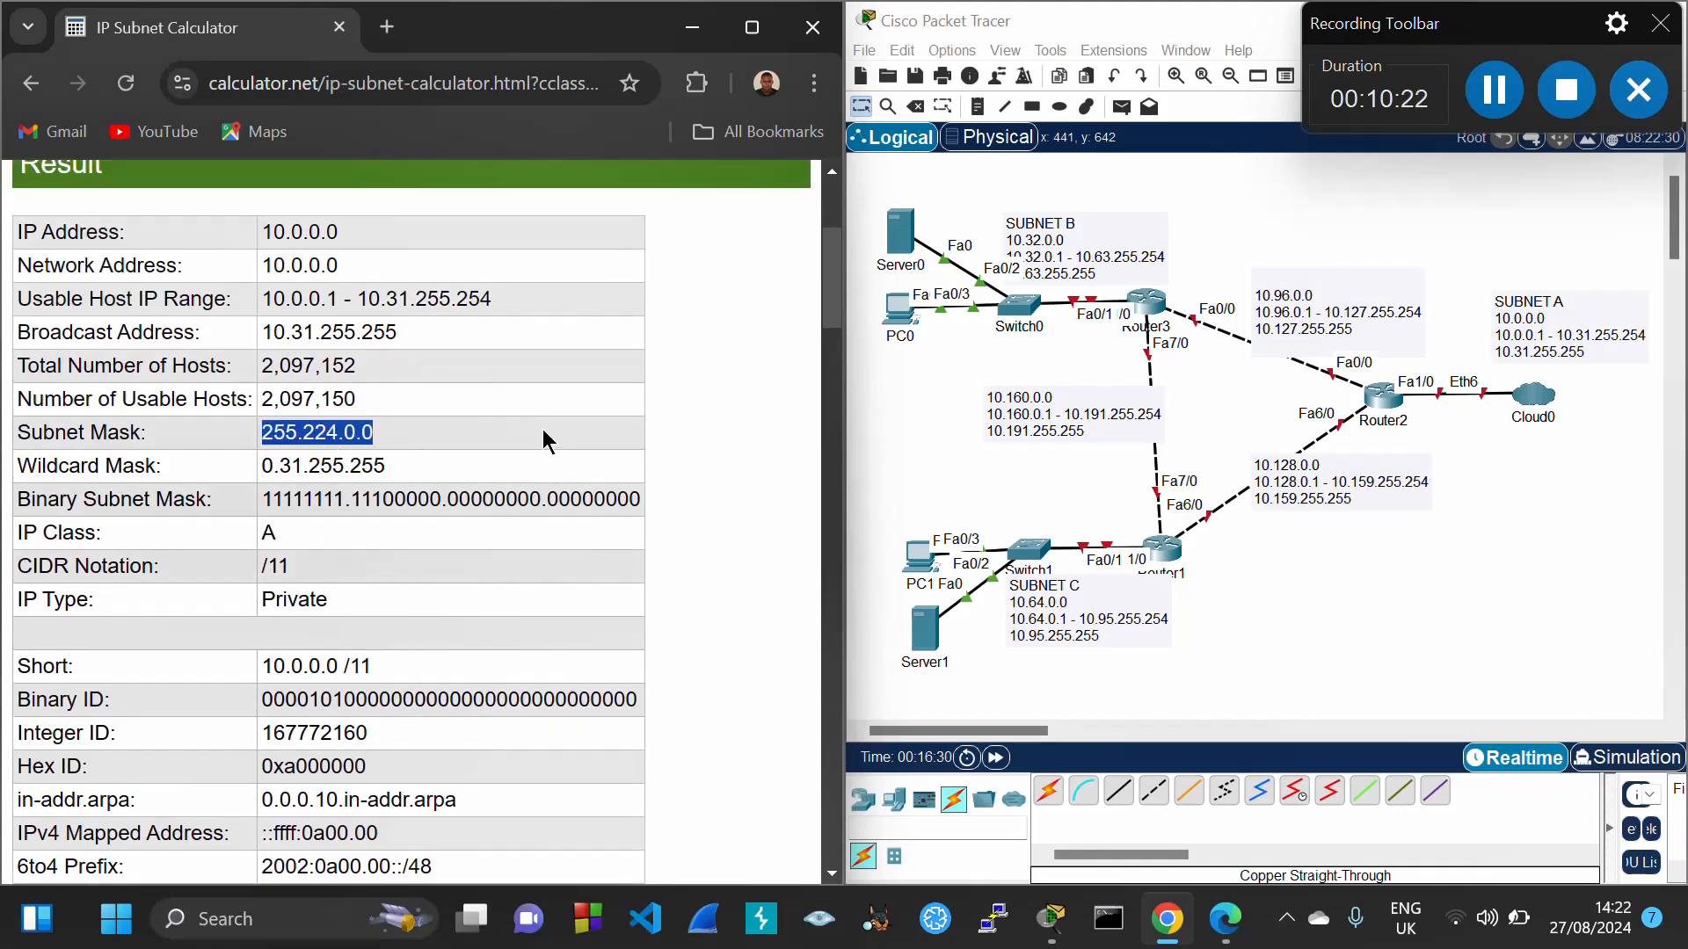
{"action": "left_click", "coordinate": [692, 35]}
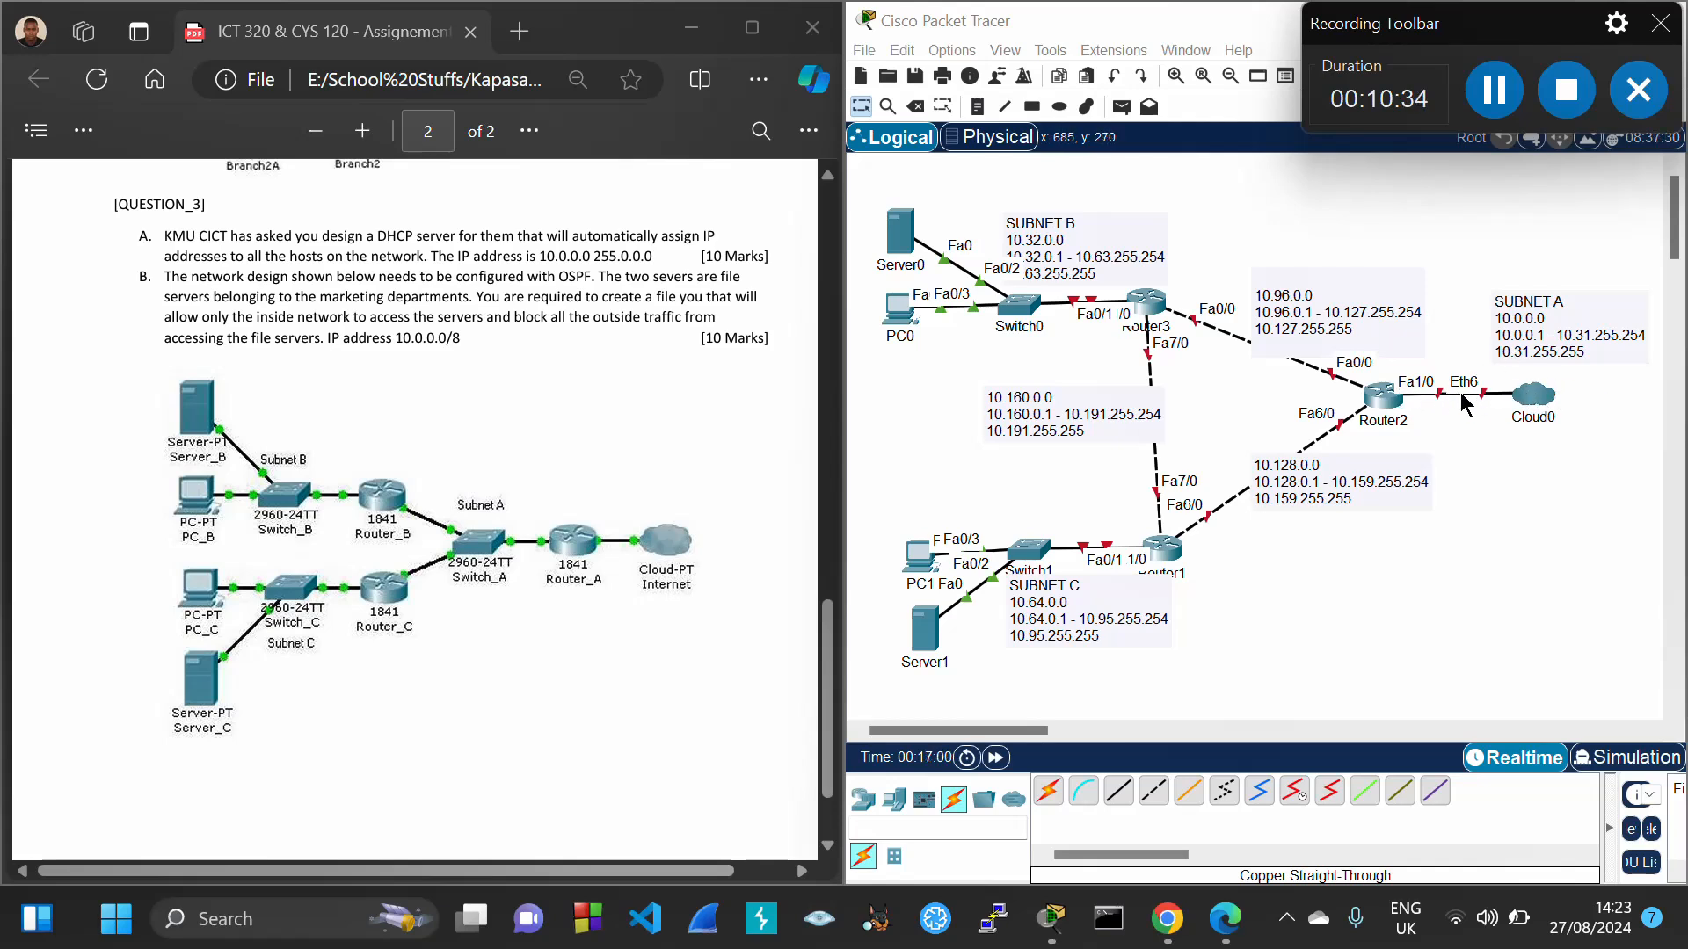
Give Router2 FastEthernet1/0 IP 10.0.0.1, mask 255.224.0.0, and turn the port on
{"action": "left_click", "coordinate": [1381, 400]}
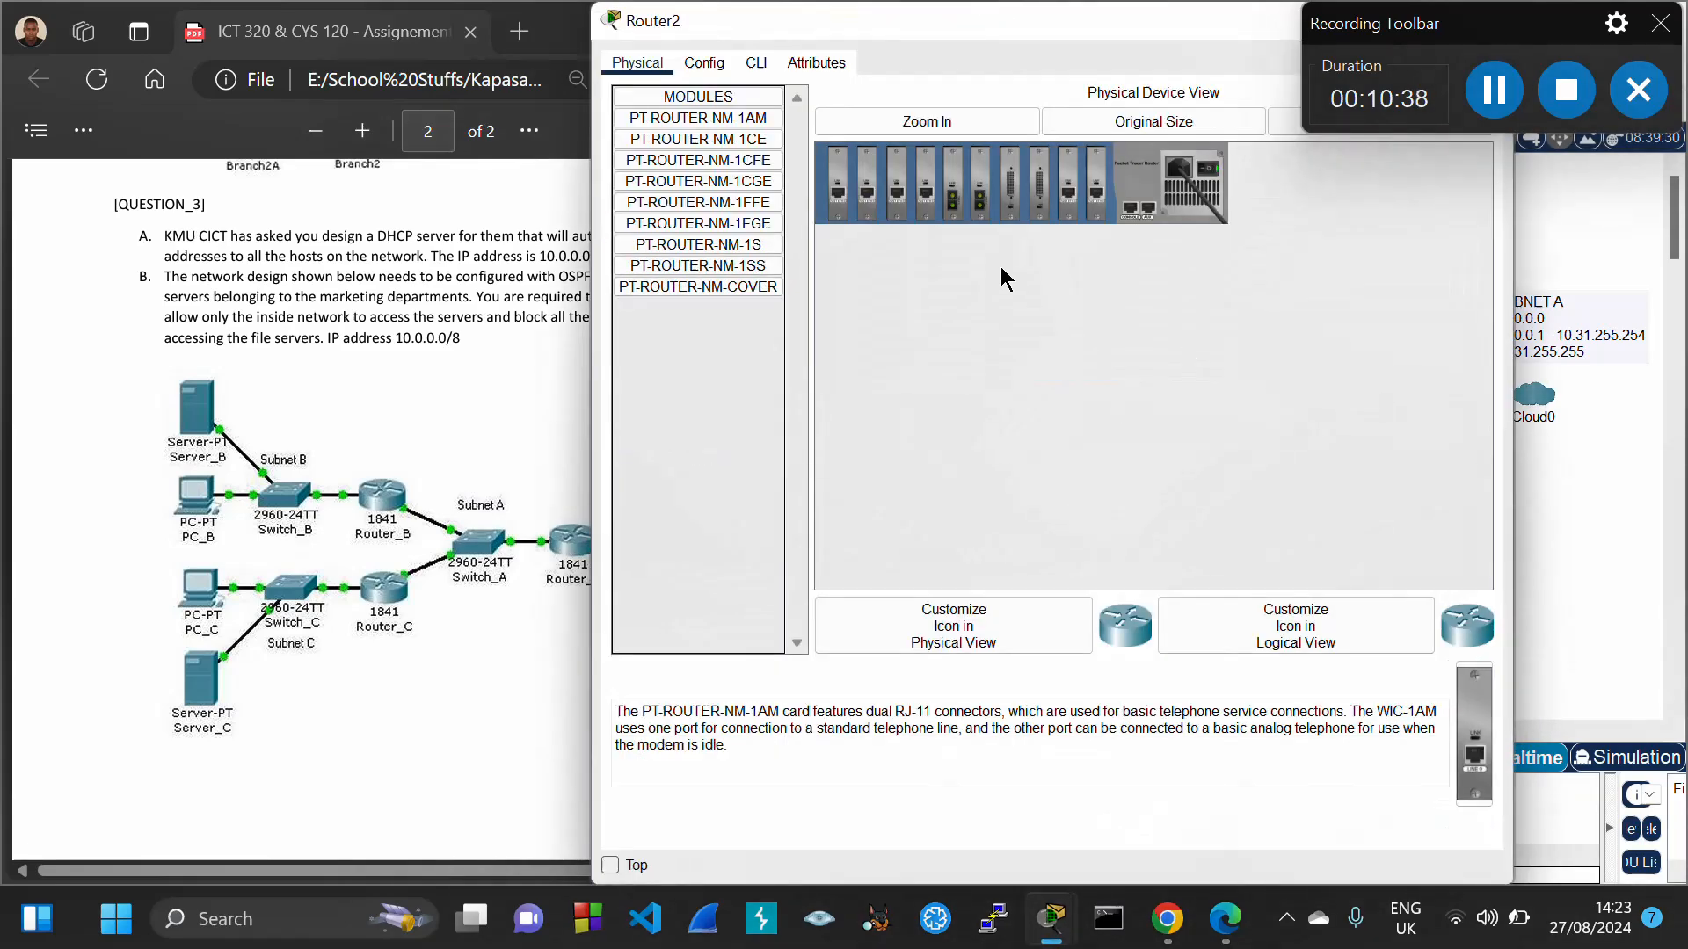
{"action": "left_click", "coordinate": [716, 74]}
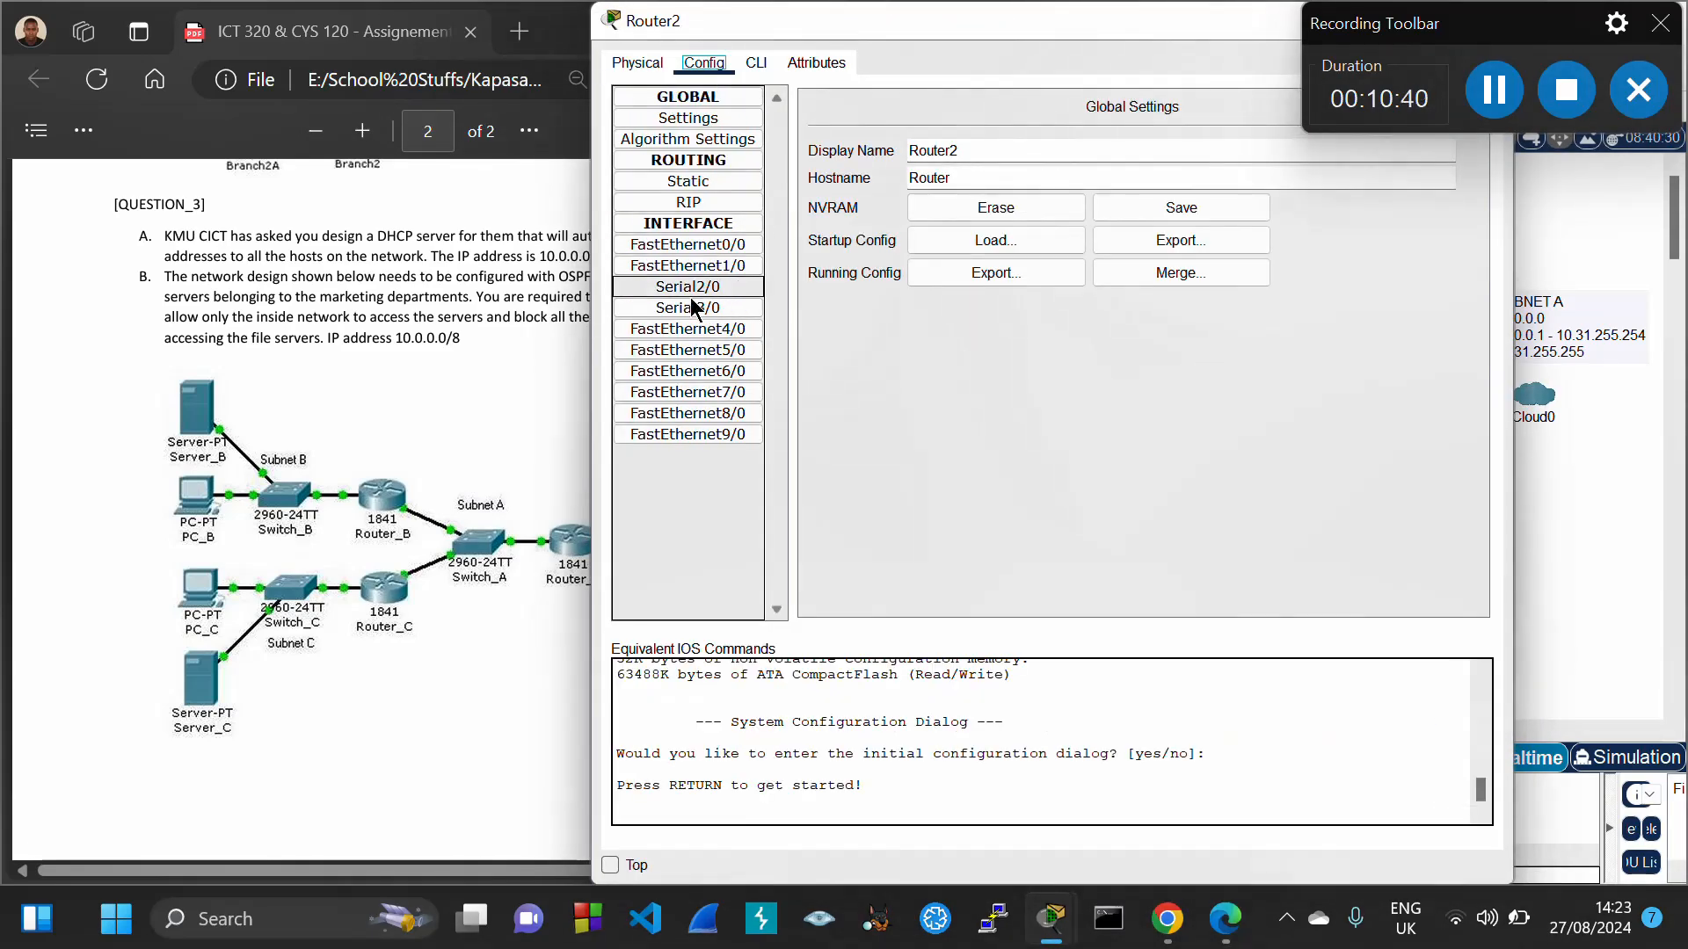
{"action": "left_click", "coordinate": [713, 257]}
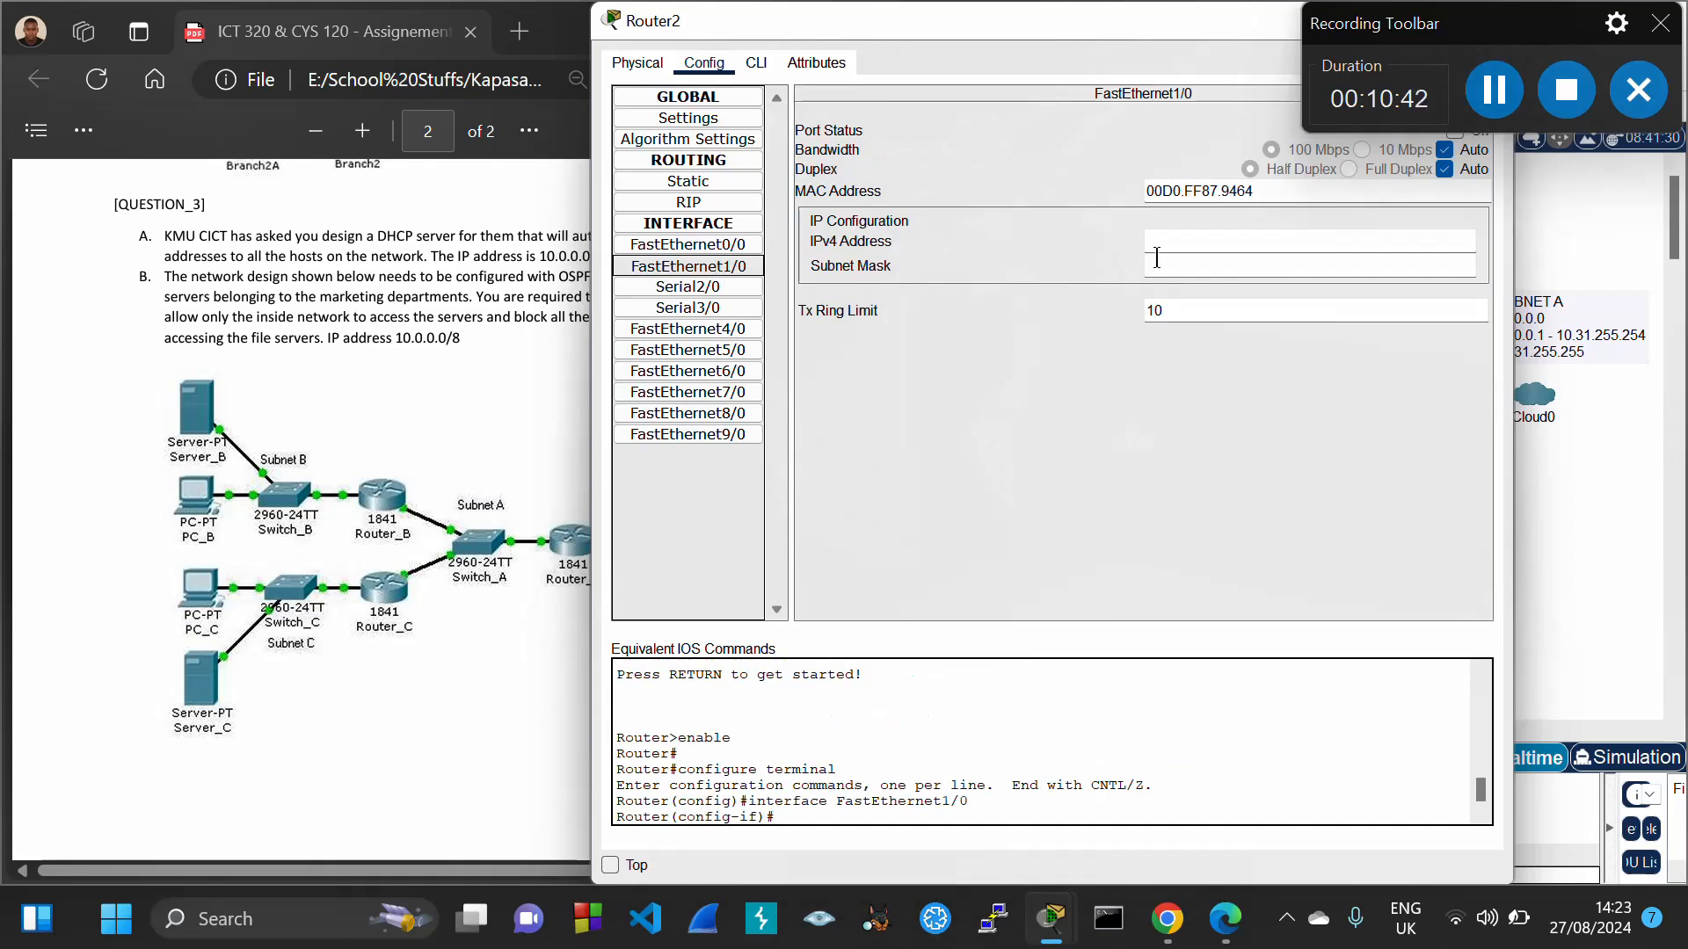
{"action": "left_click", "coordinate": [1182, 242]}
{"action": "type", "text": "10.0.0.1"}
{"action": "left_click", "coordinate": [1204, 267]}
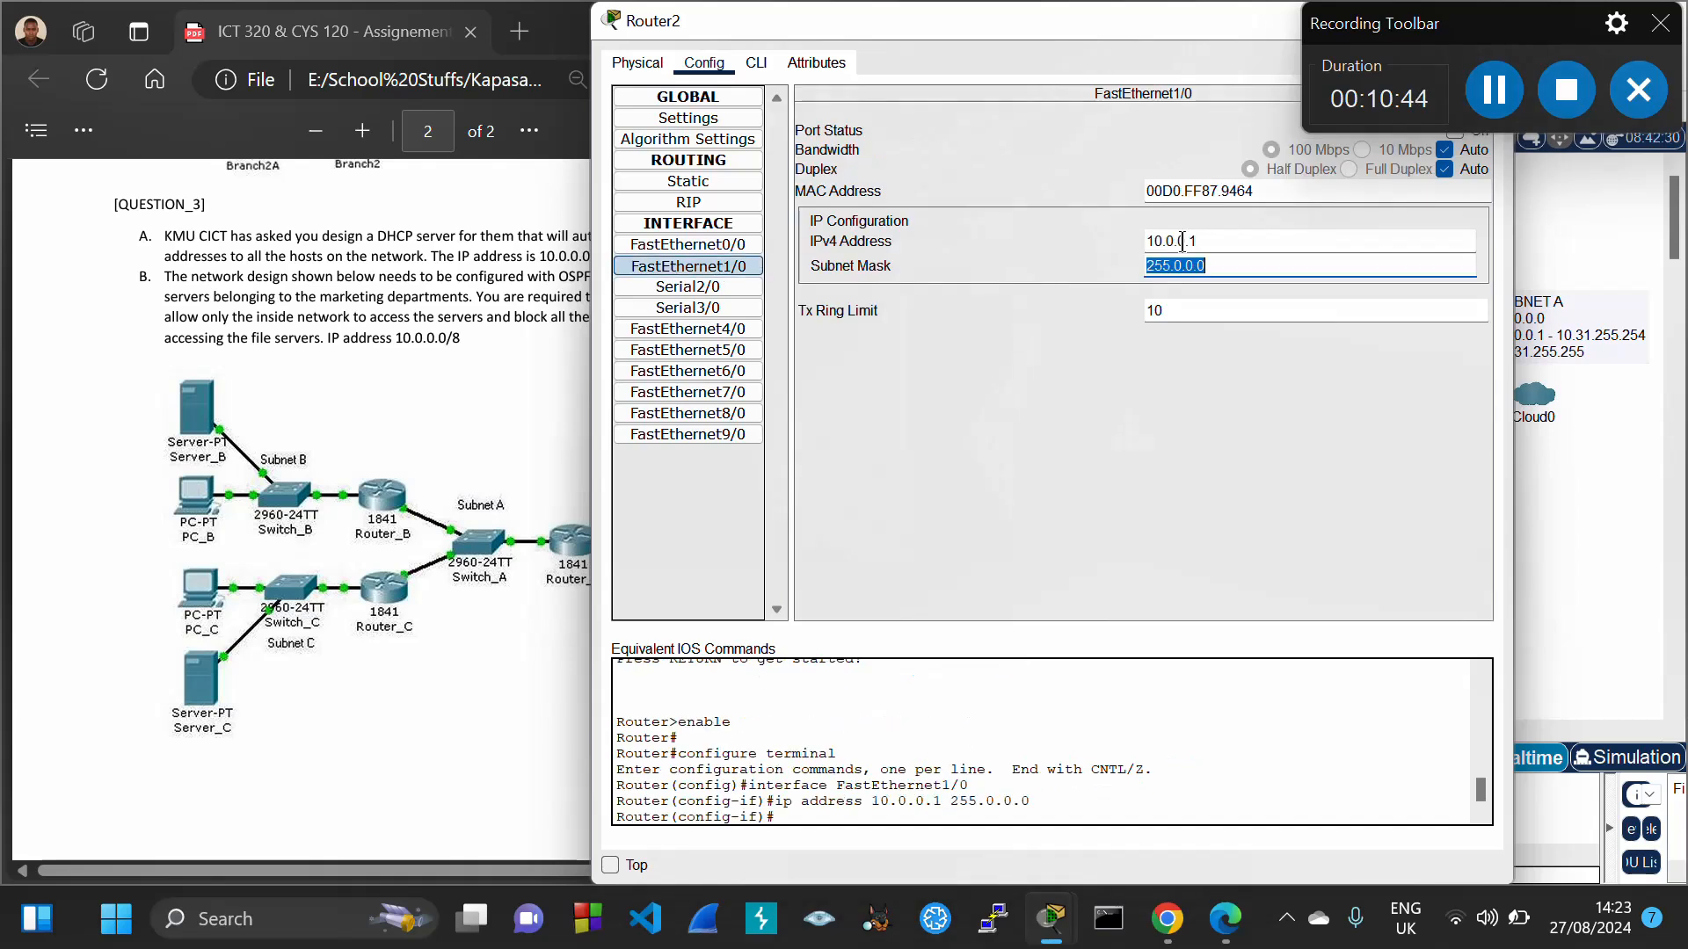
{"action": "left_click", "coordinate": [1183, 266]}
{"action": "key", "text": "BackSpace"}
{"action": "type", "text": "224"}
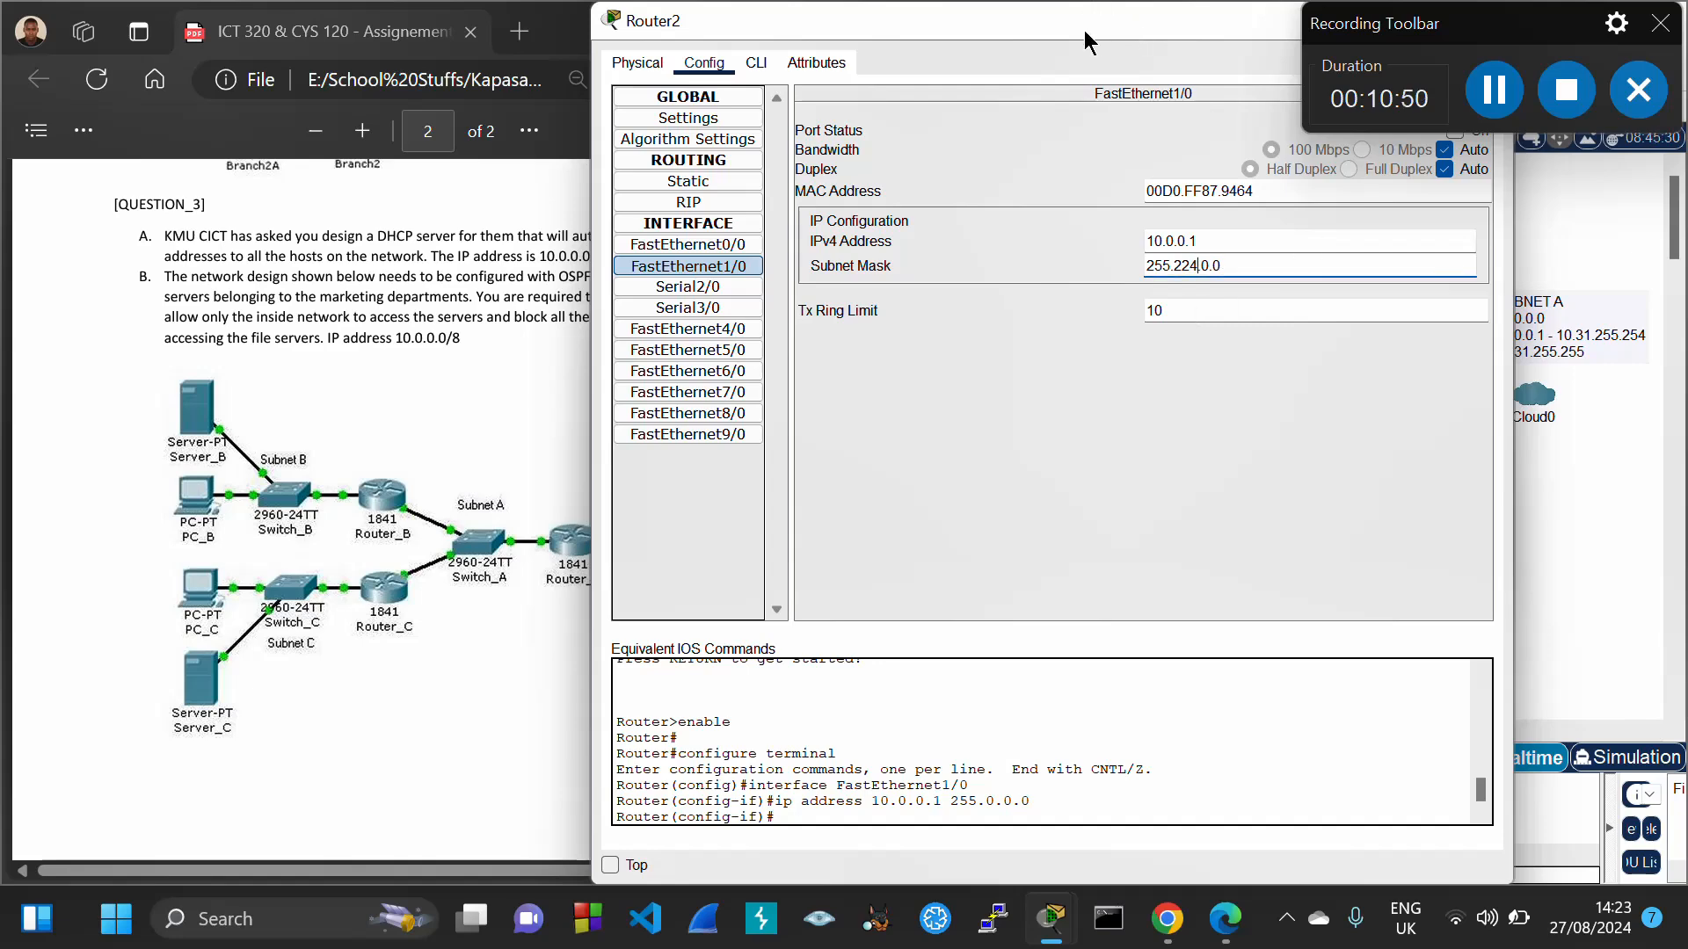
{"action": "left_click_drag", "start_coordinate": [1090, 33], "coordinate": [871, 113]}
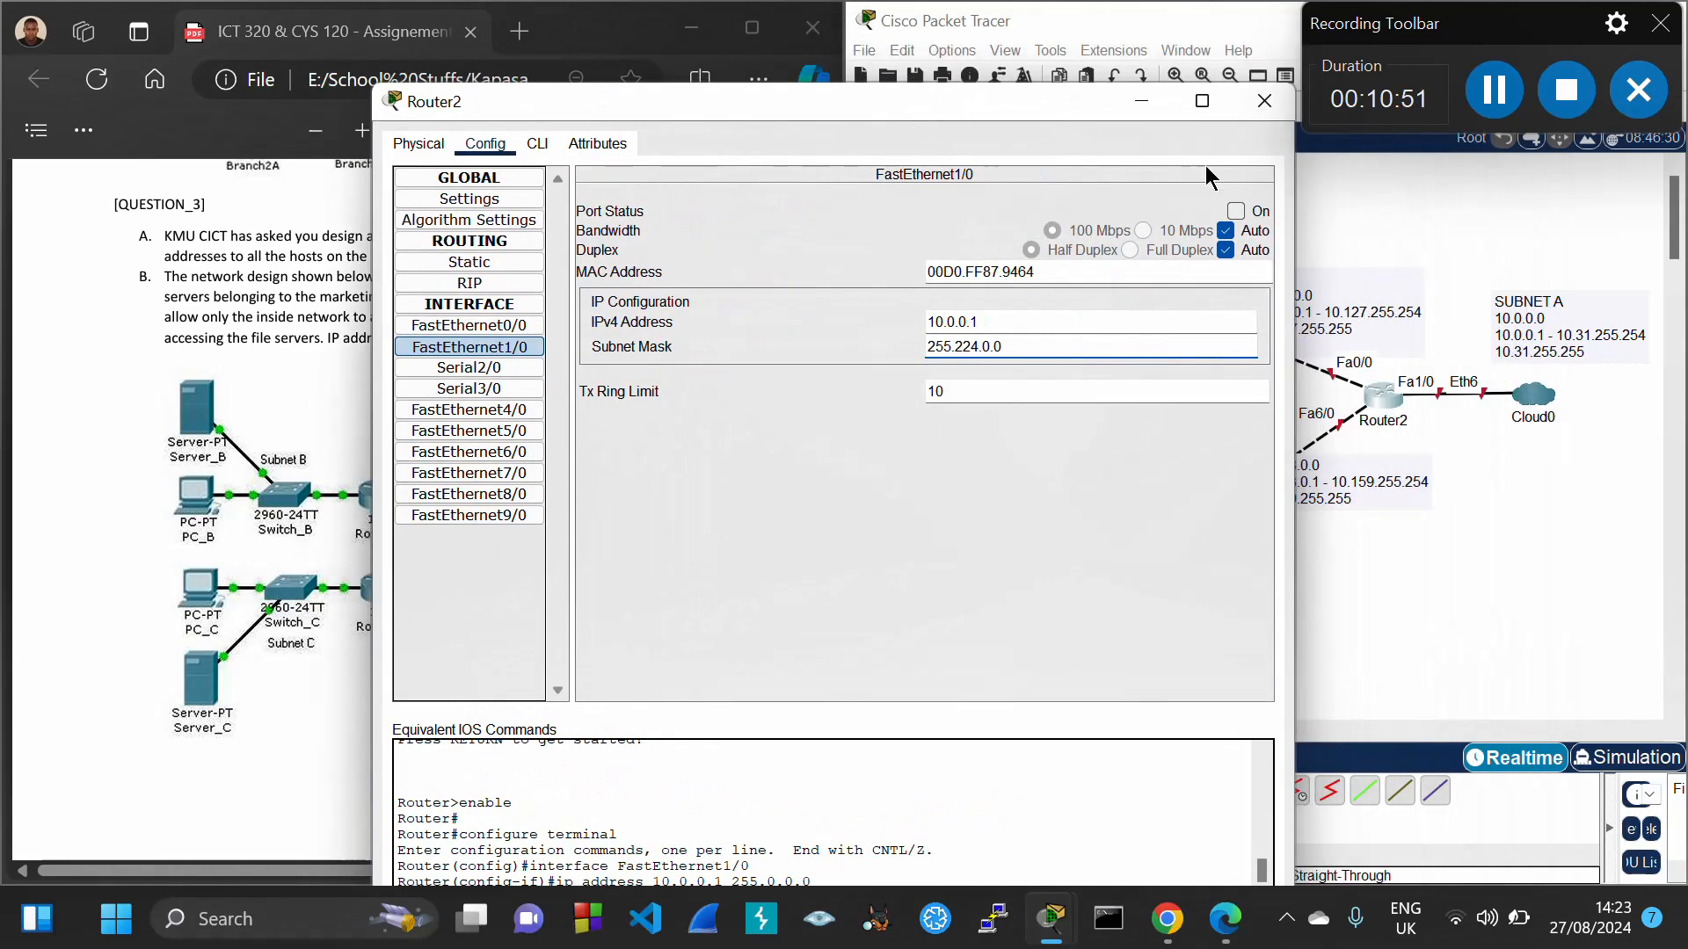
{"action": "left_click", "coordinate": [1236, 213]}
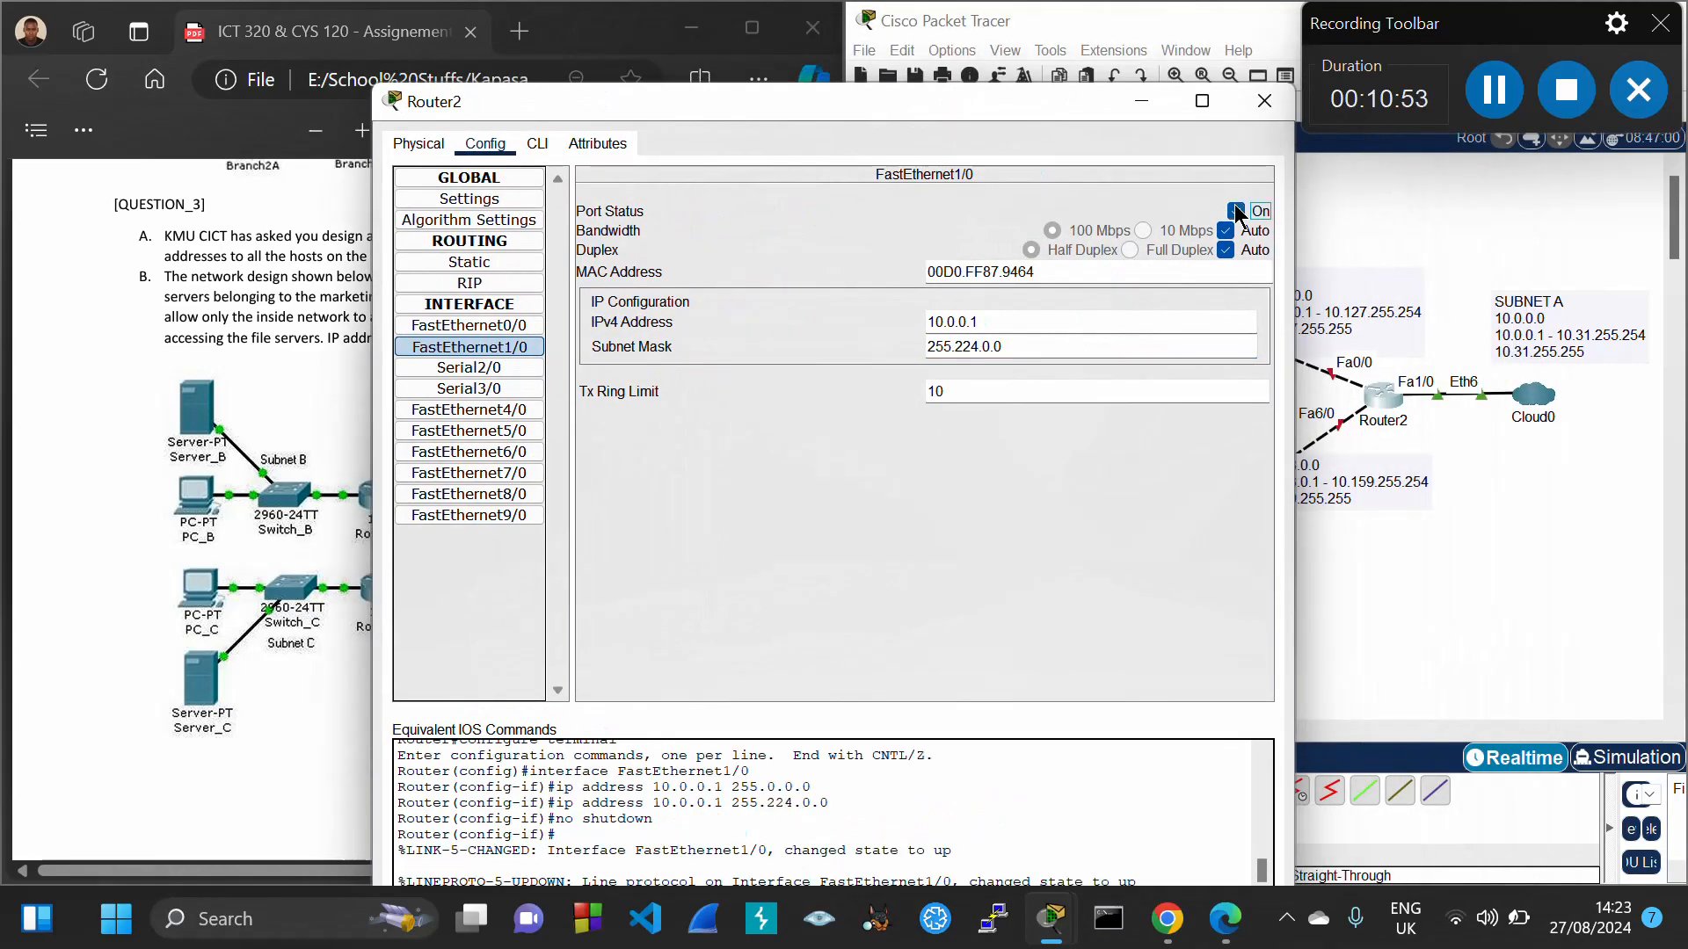
{"action": "left_click", "coordinate": [1274, 101]}
{"action": "left_click_drag", "start_coordinate": [1404, 35], "coordinate": [557, 28]}
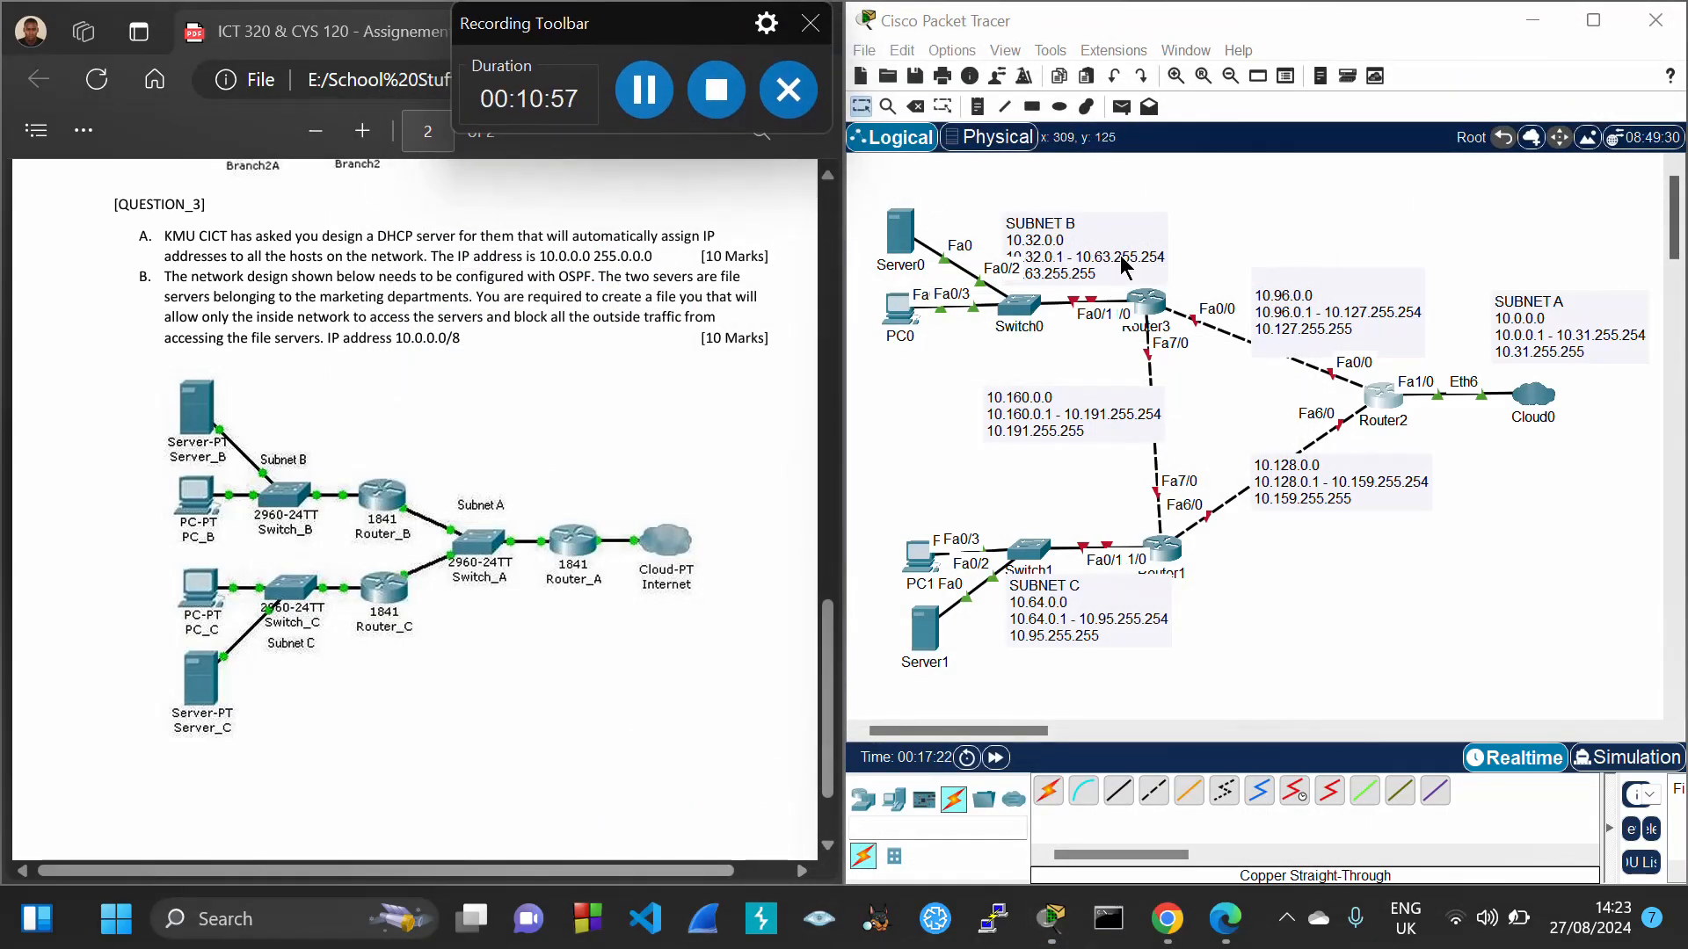
Select host address 10.32.0.1 in the SUBNET B note, then bring up Router3's device window
{"action": "double_click", "coordinate": [1095, 231]}
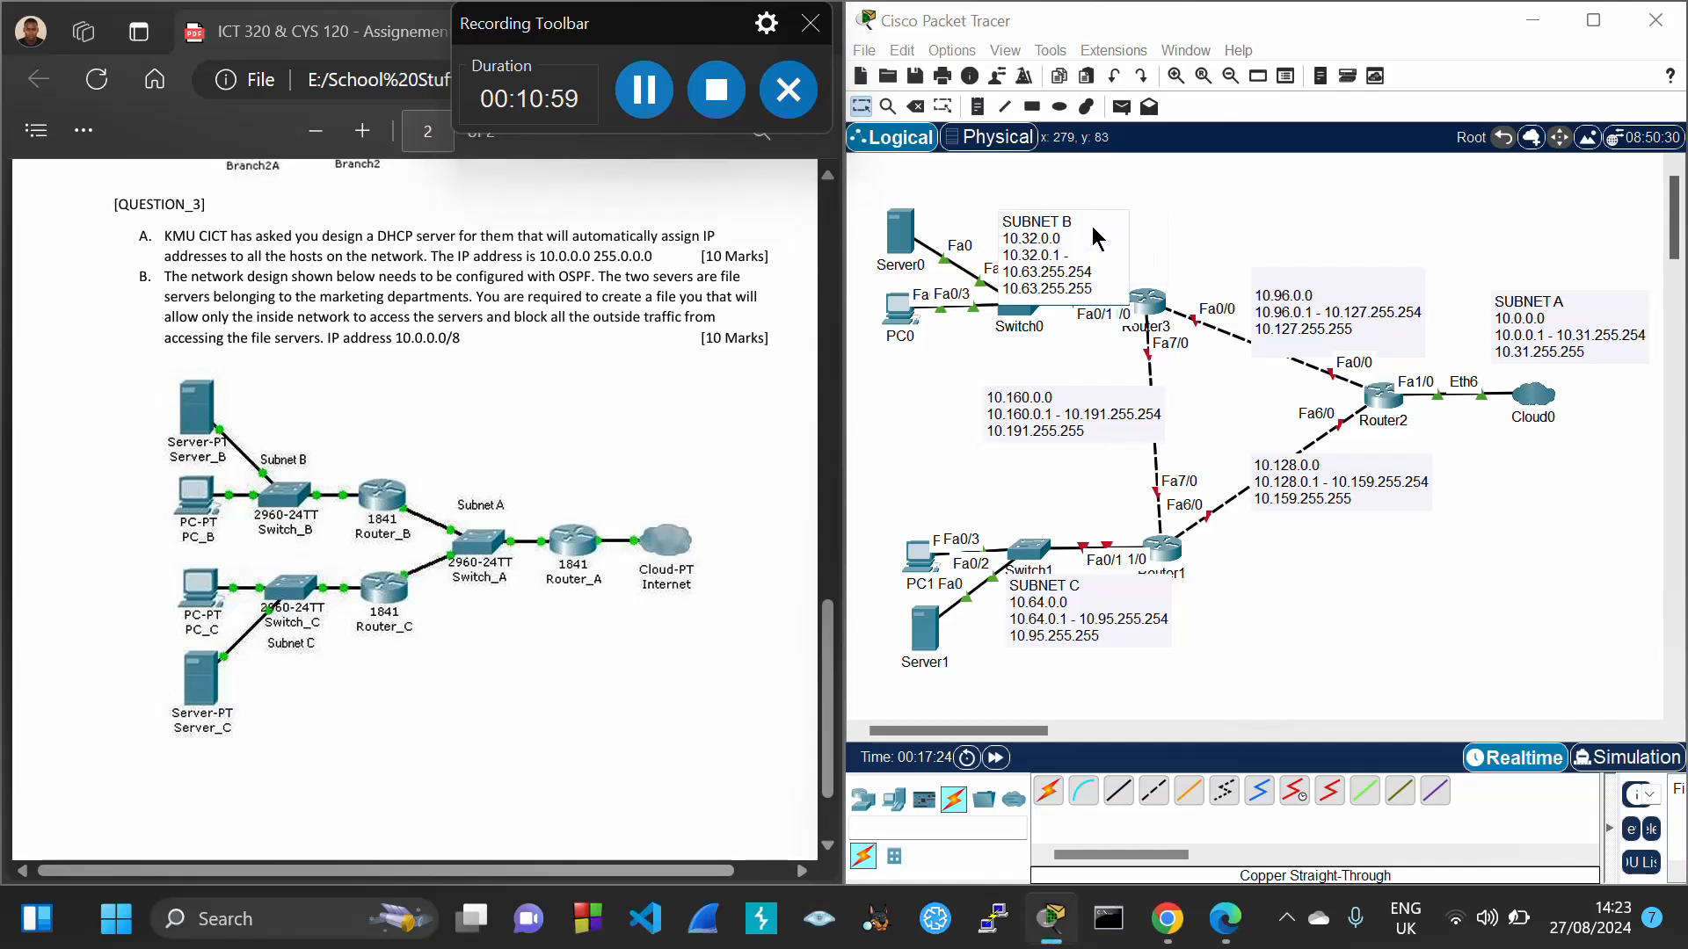
{"action": "left_click_drag", "start_coordinate": [1006, 256], "coordinate": [1064, 256]}
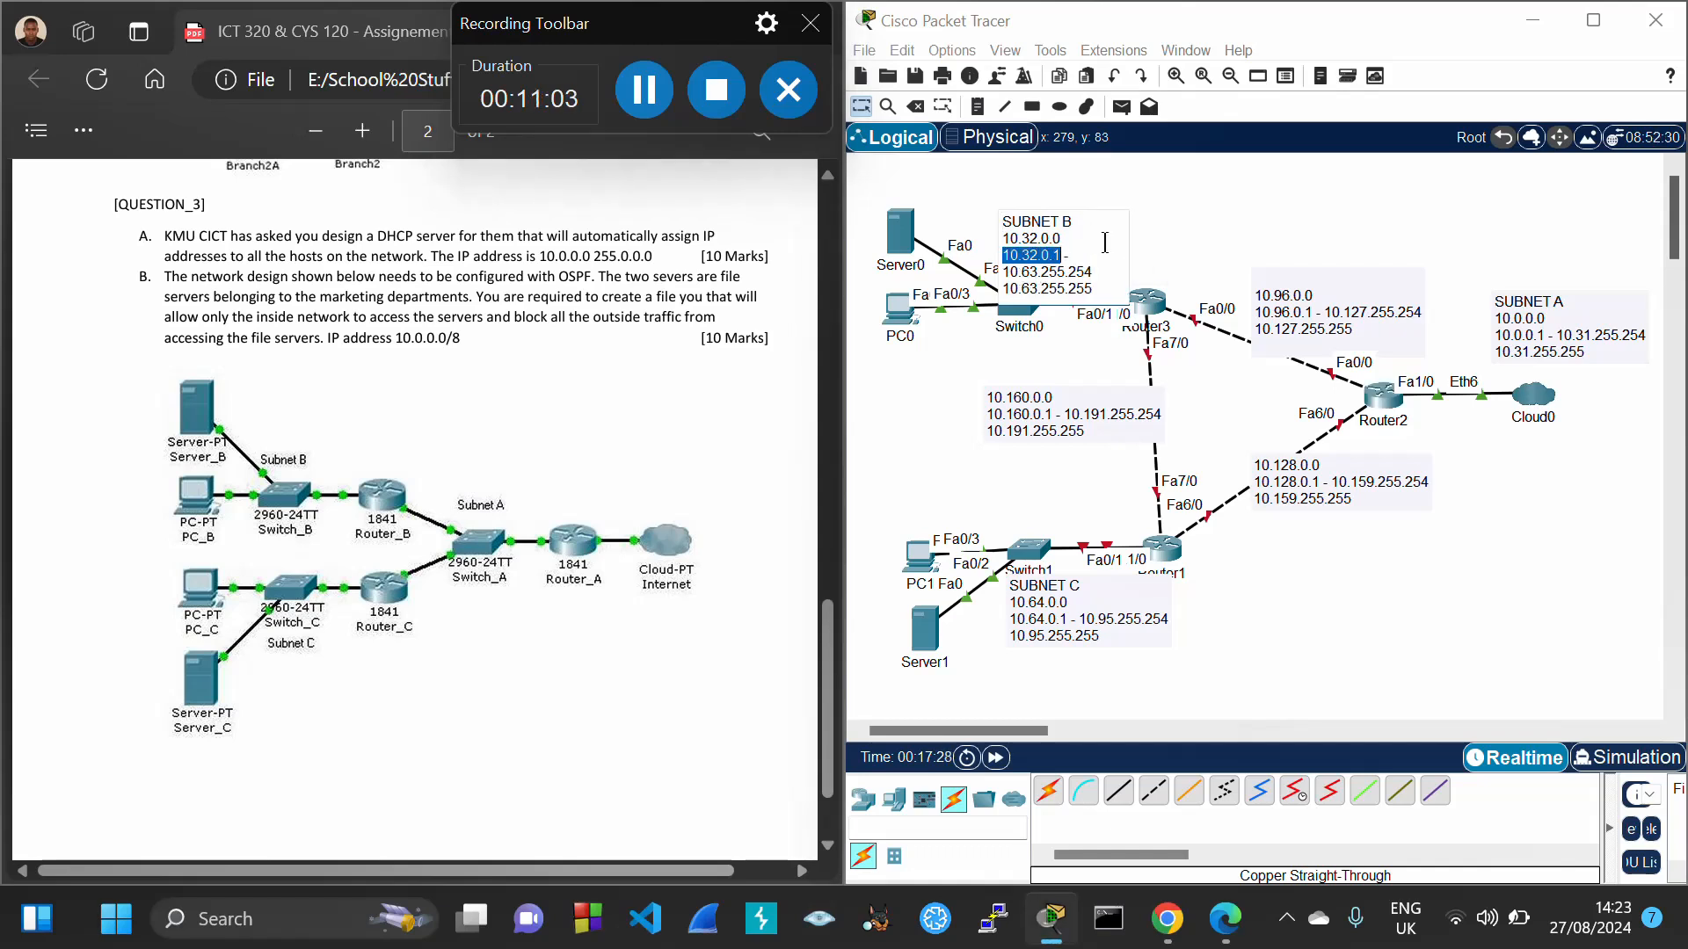
{"action": "left_click", "coordinate": [1171, 207]}
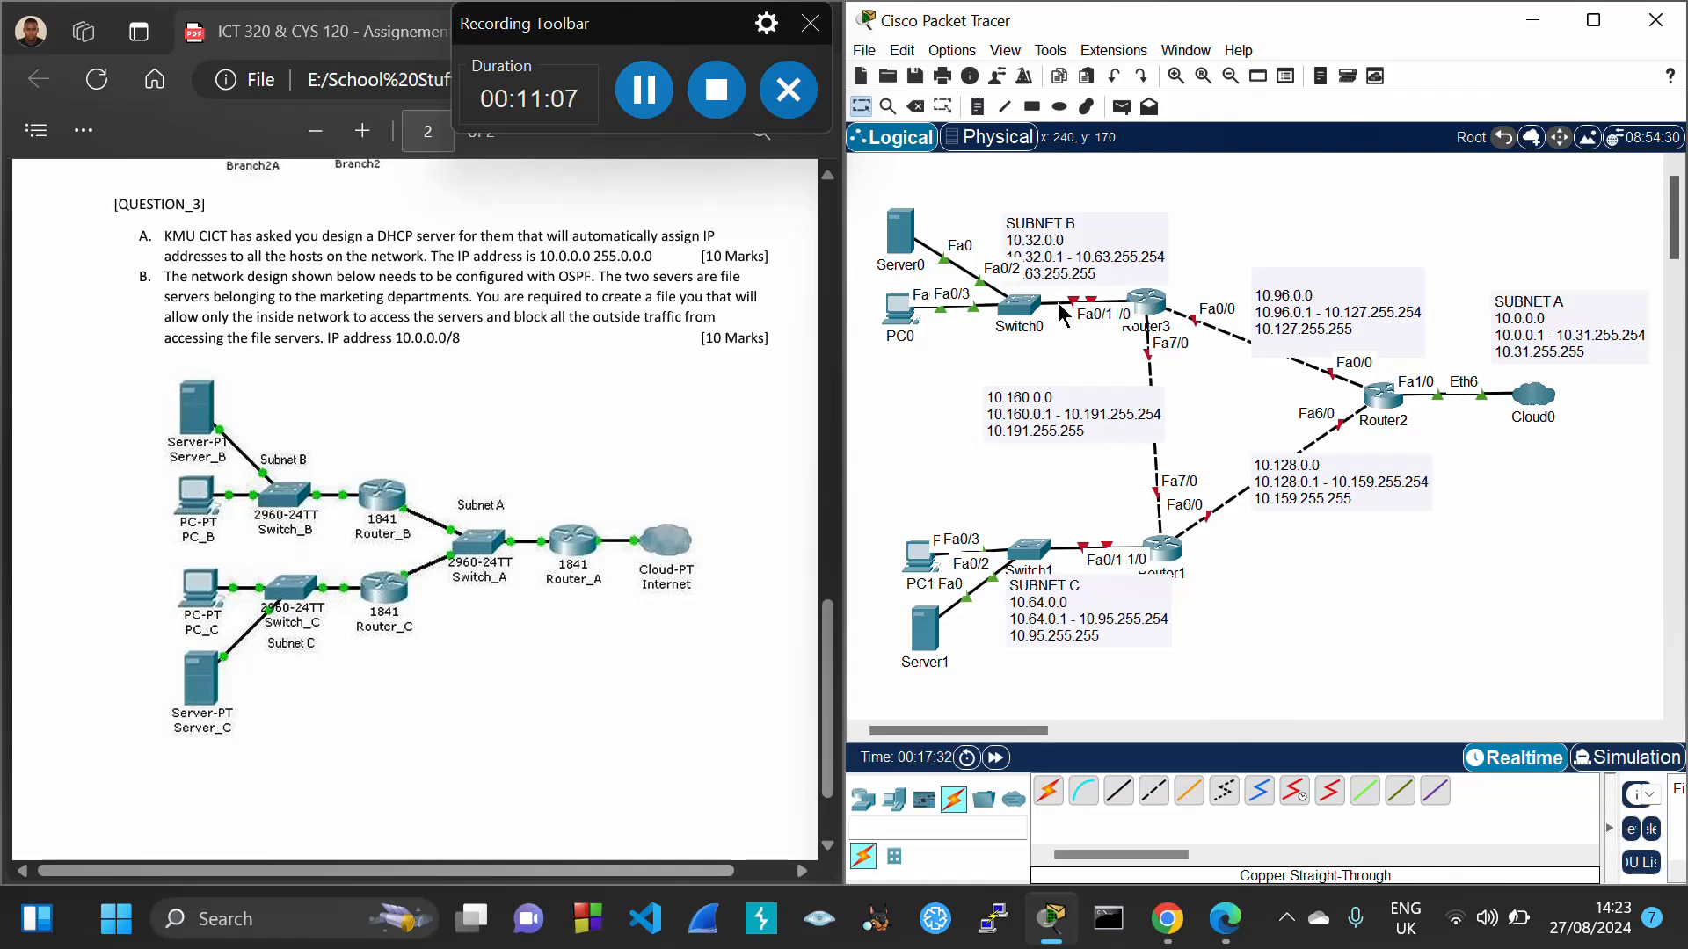
{"action": "left_click", "coordinate": [1148, 302]}
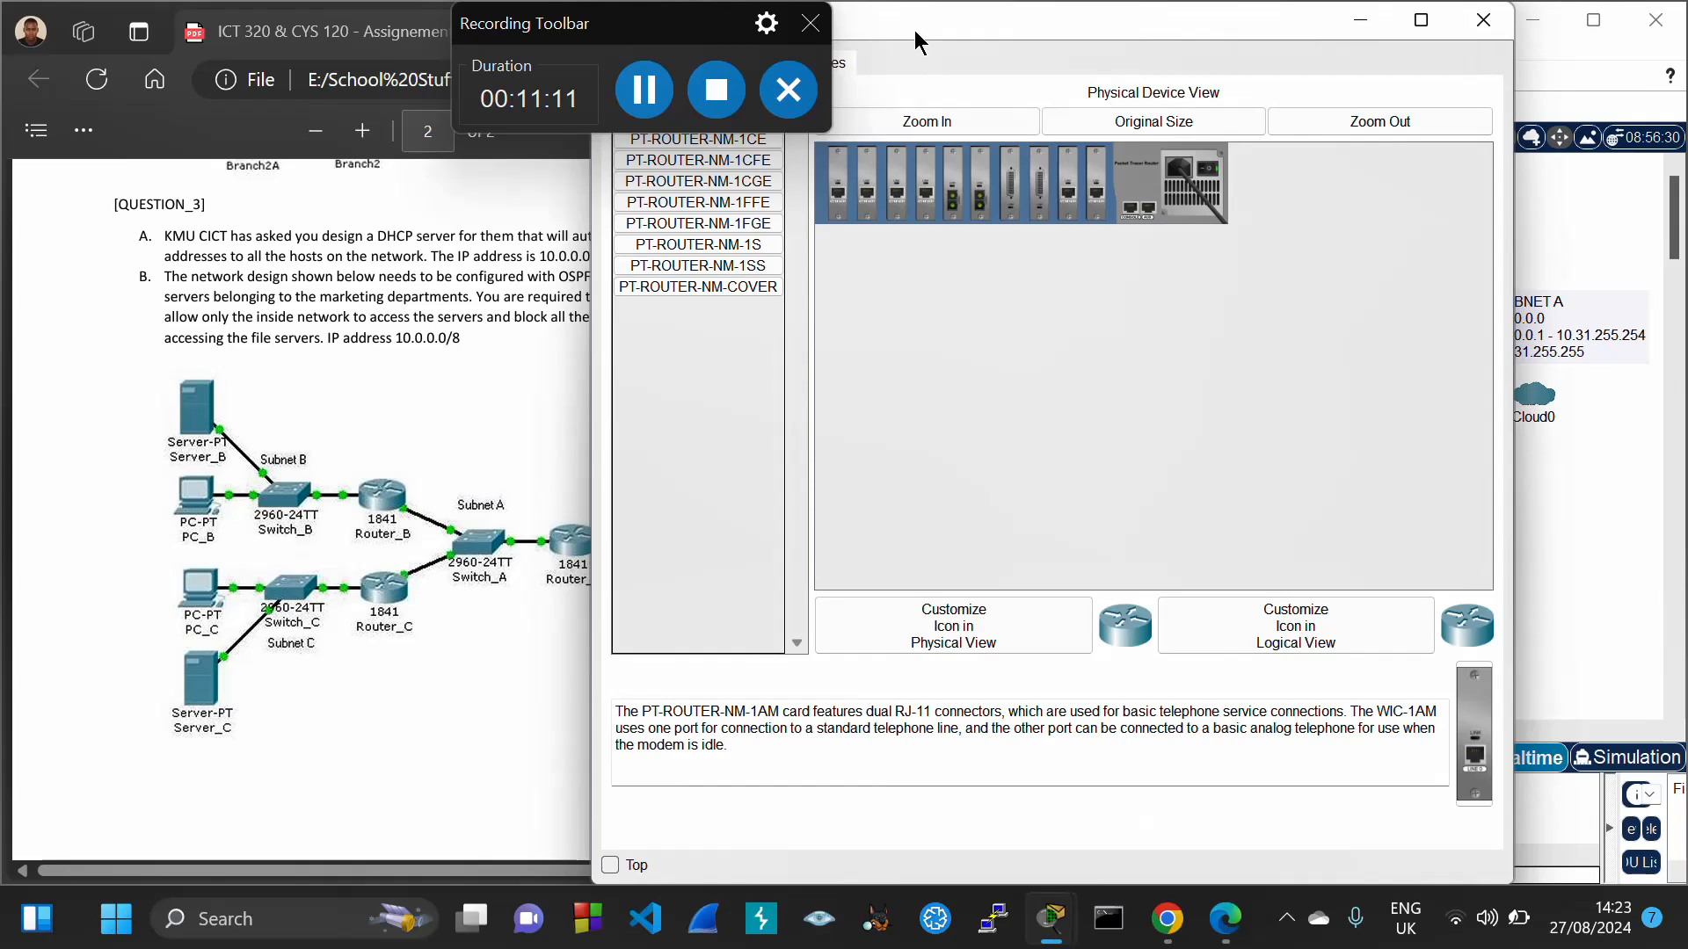
Address Router3 FastEthernet1/0 as 10.32.0.1 with mask 255.224.0.0 and switch the port on
{"action": "left_click_drag", "start_coordinate": [914, 30], "coordinate": [1082, 61]}
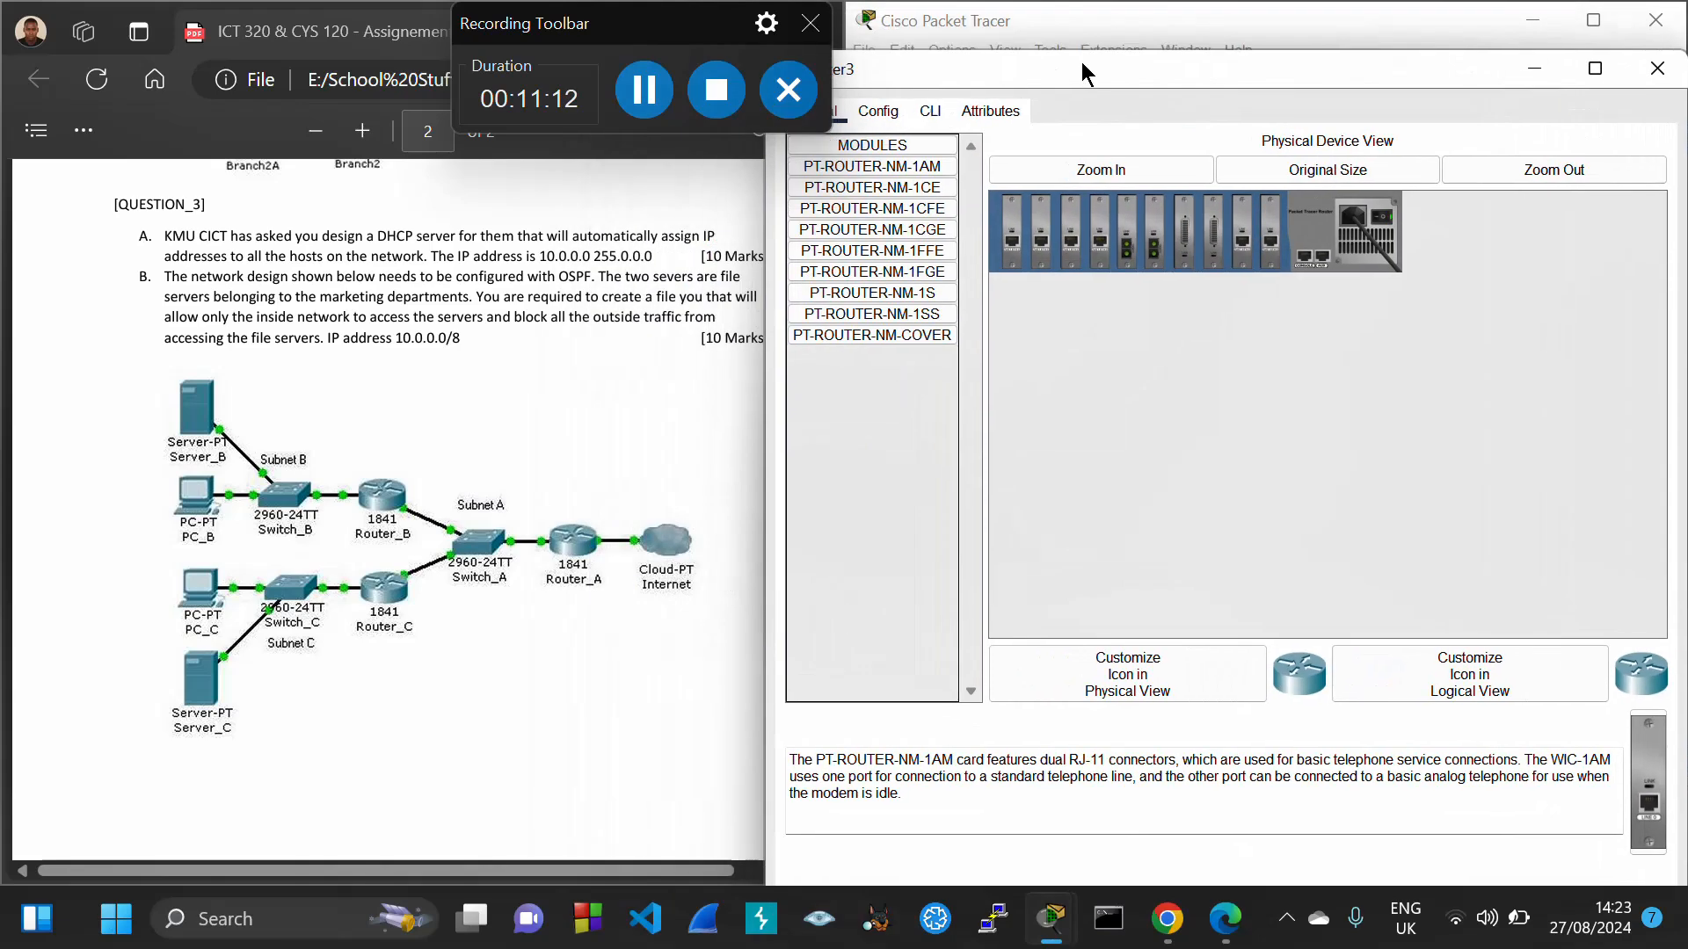
{"action": "left_click", "coordinate": [877, 115]}
{"action": "left_click", "coordinate": [888, 318]}
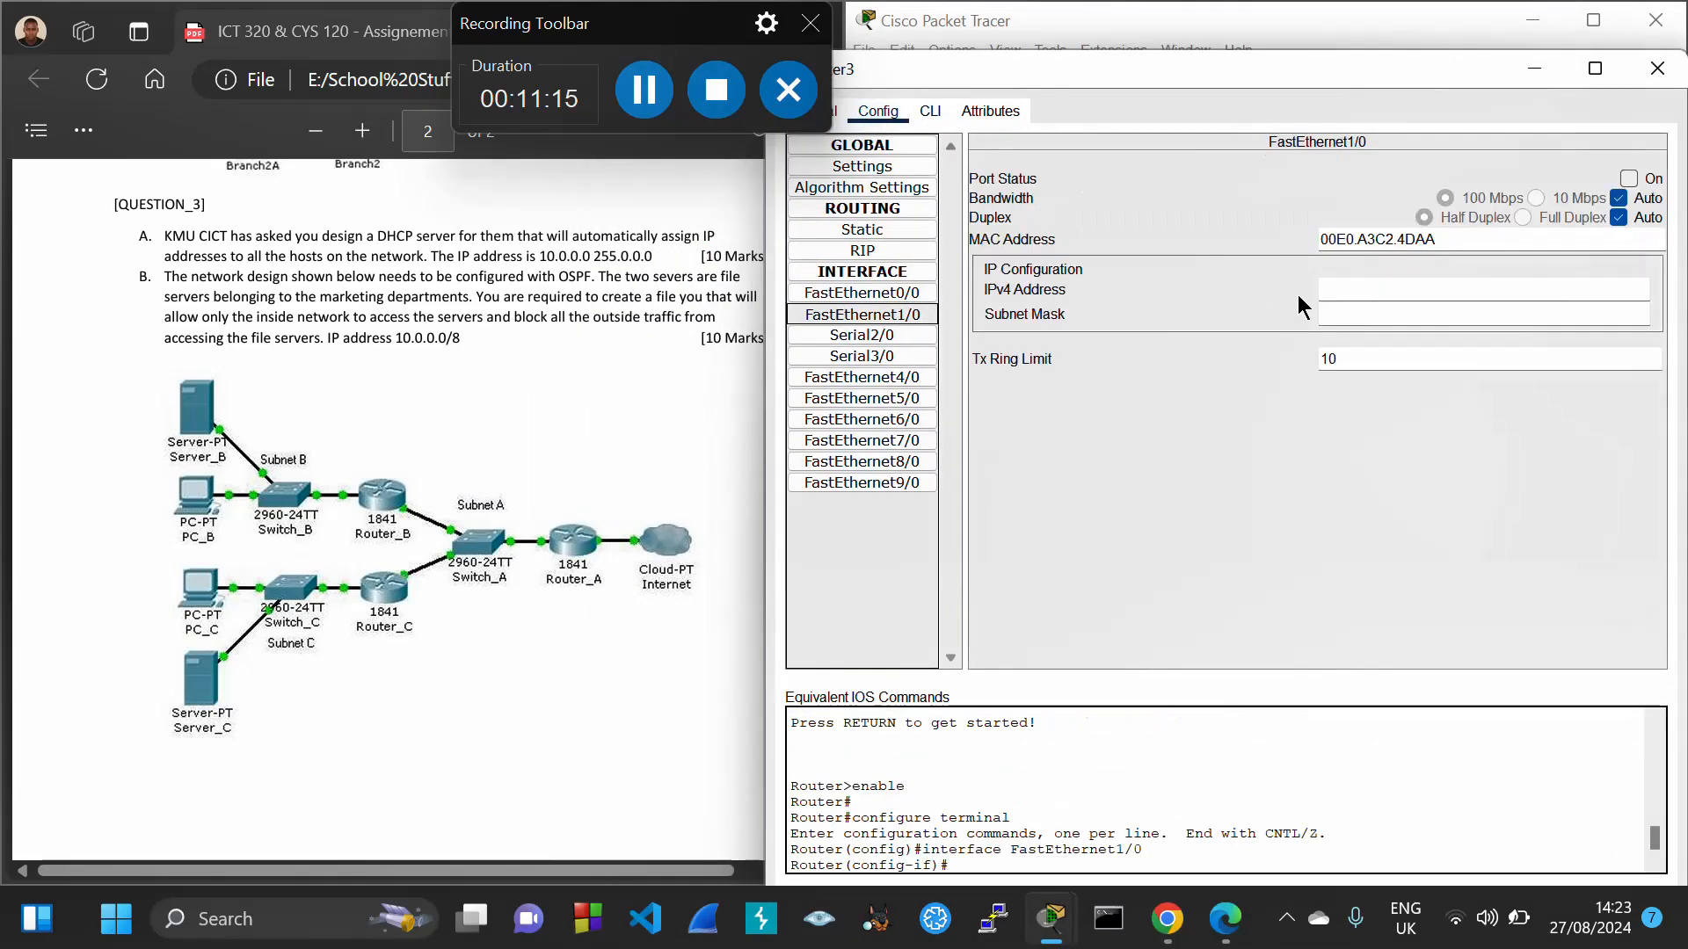
{"action": "left_click", "coordinate": [1343, 293]}
{"action": "type", "text": "10.32.0.1"}
{"action": "key", "text": "Tab"}
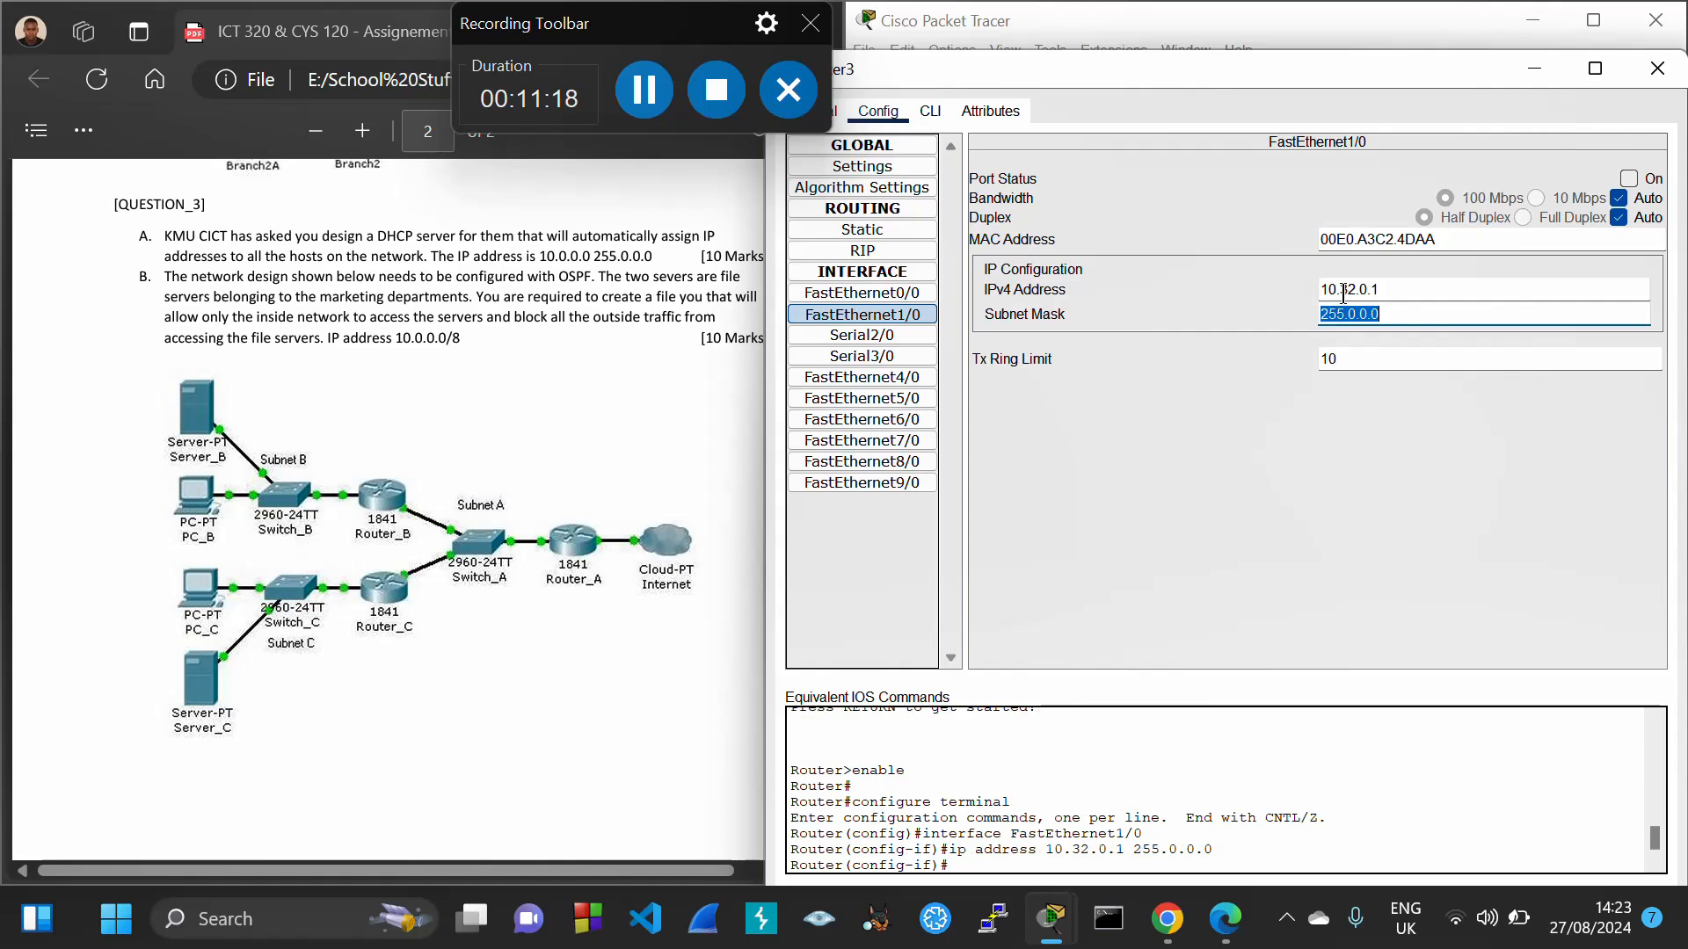
{"action": "left_click", "coordinate": [1356, 314]}
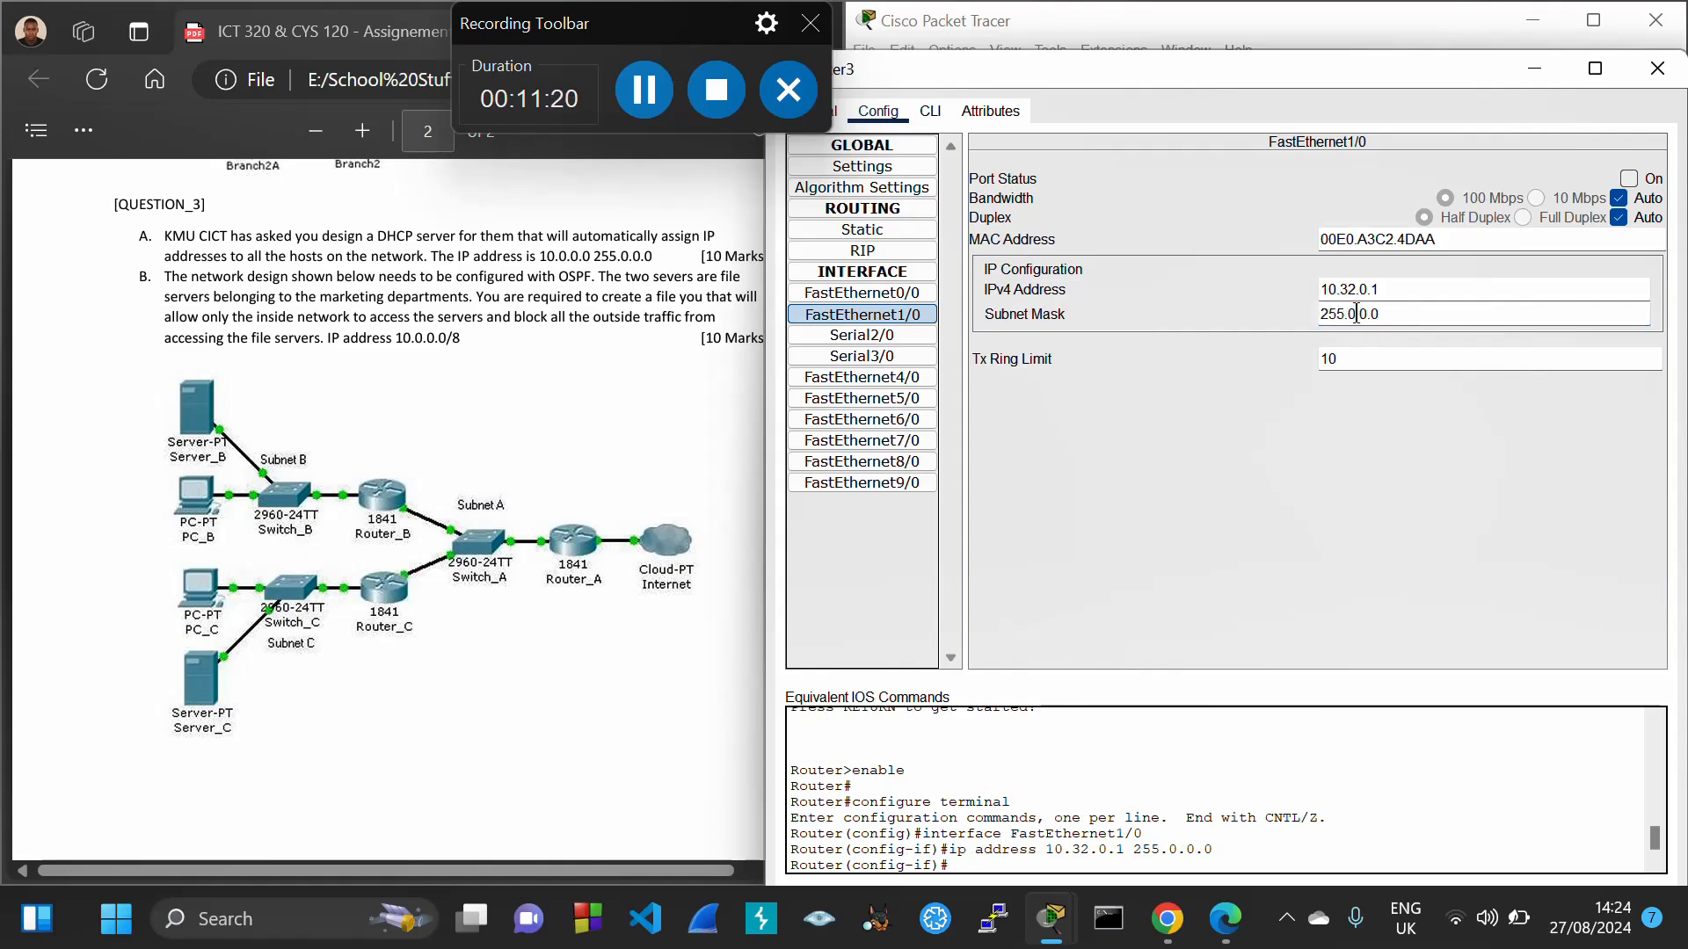
{"action": "type", "text": "224"}
{"action": "left_click", "coordinate": [1630, 179]}
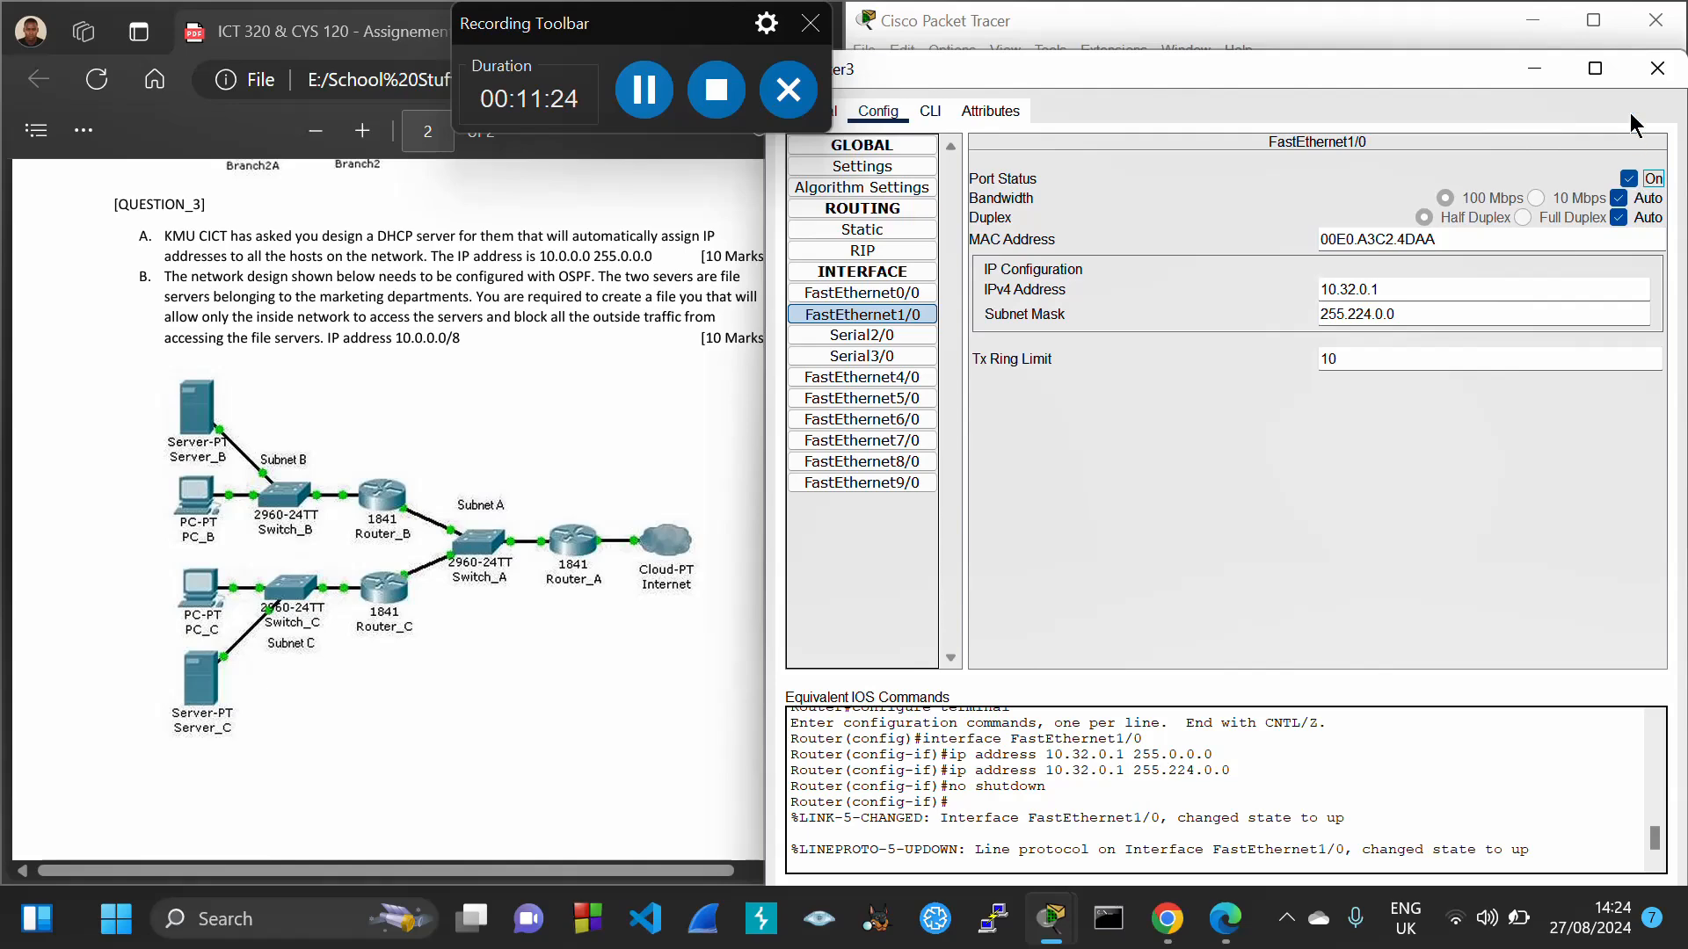
{"action": "left_click", "coordinate": [1654, 71]}
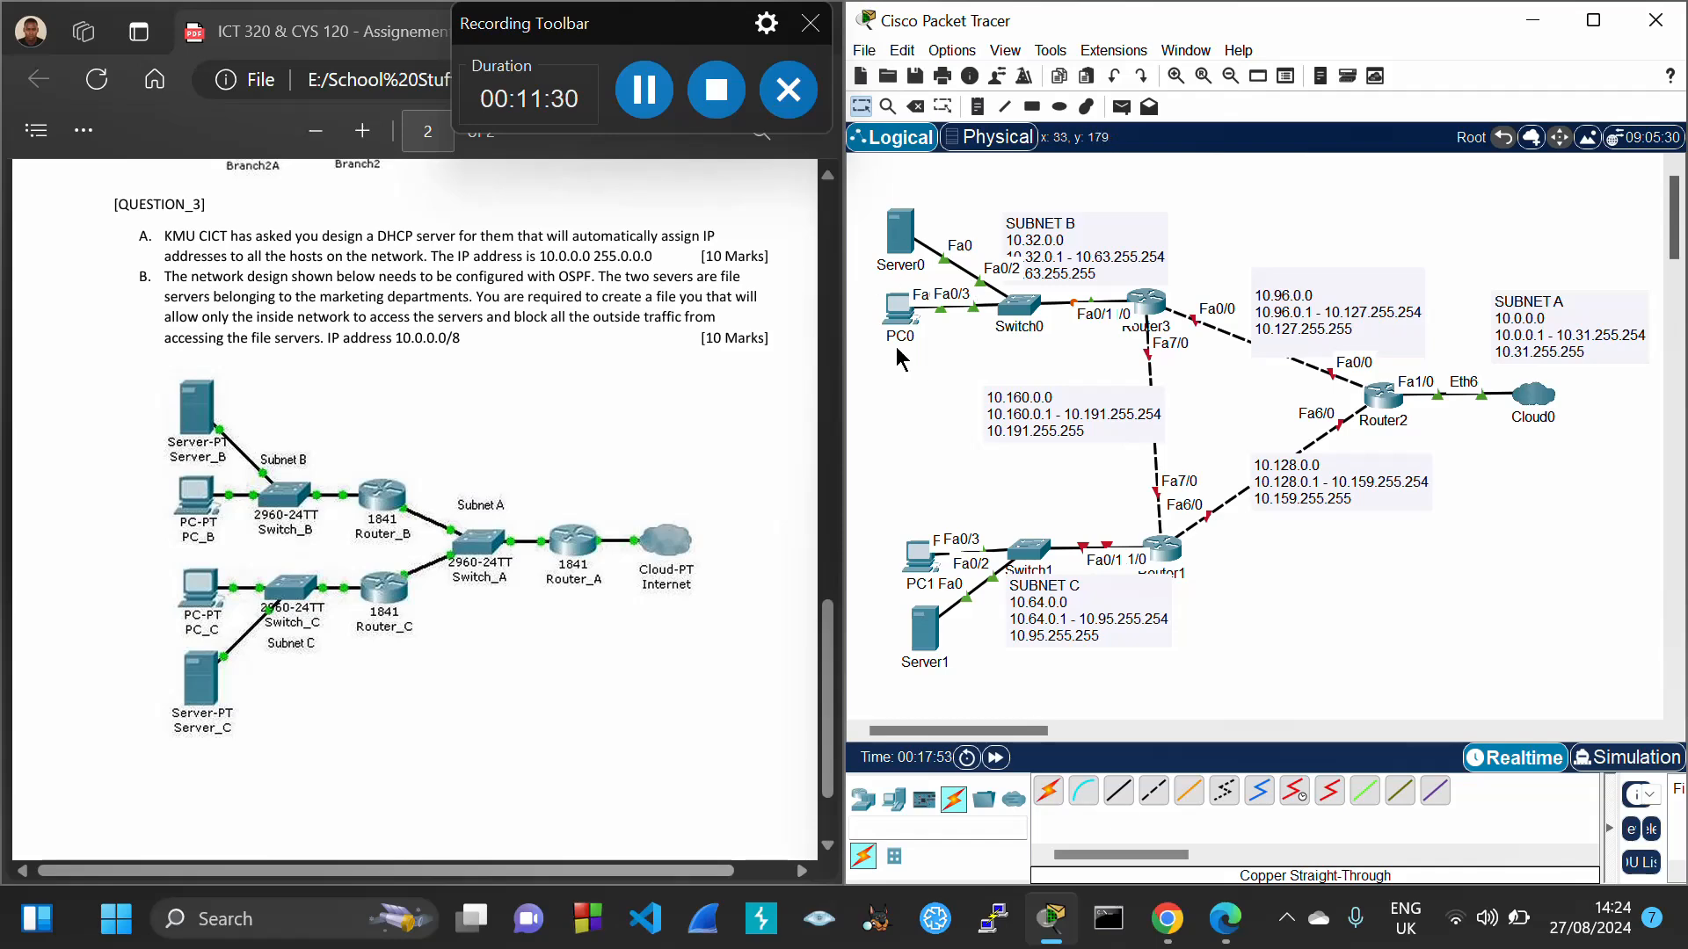
Give Server0 static IP 10.32.0.2, mask 255.224.0.0 and gateway 10.32.0.1
{"action": "left_click", "coordinate": [900, 243]}
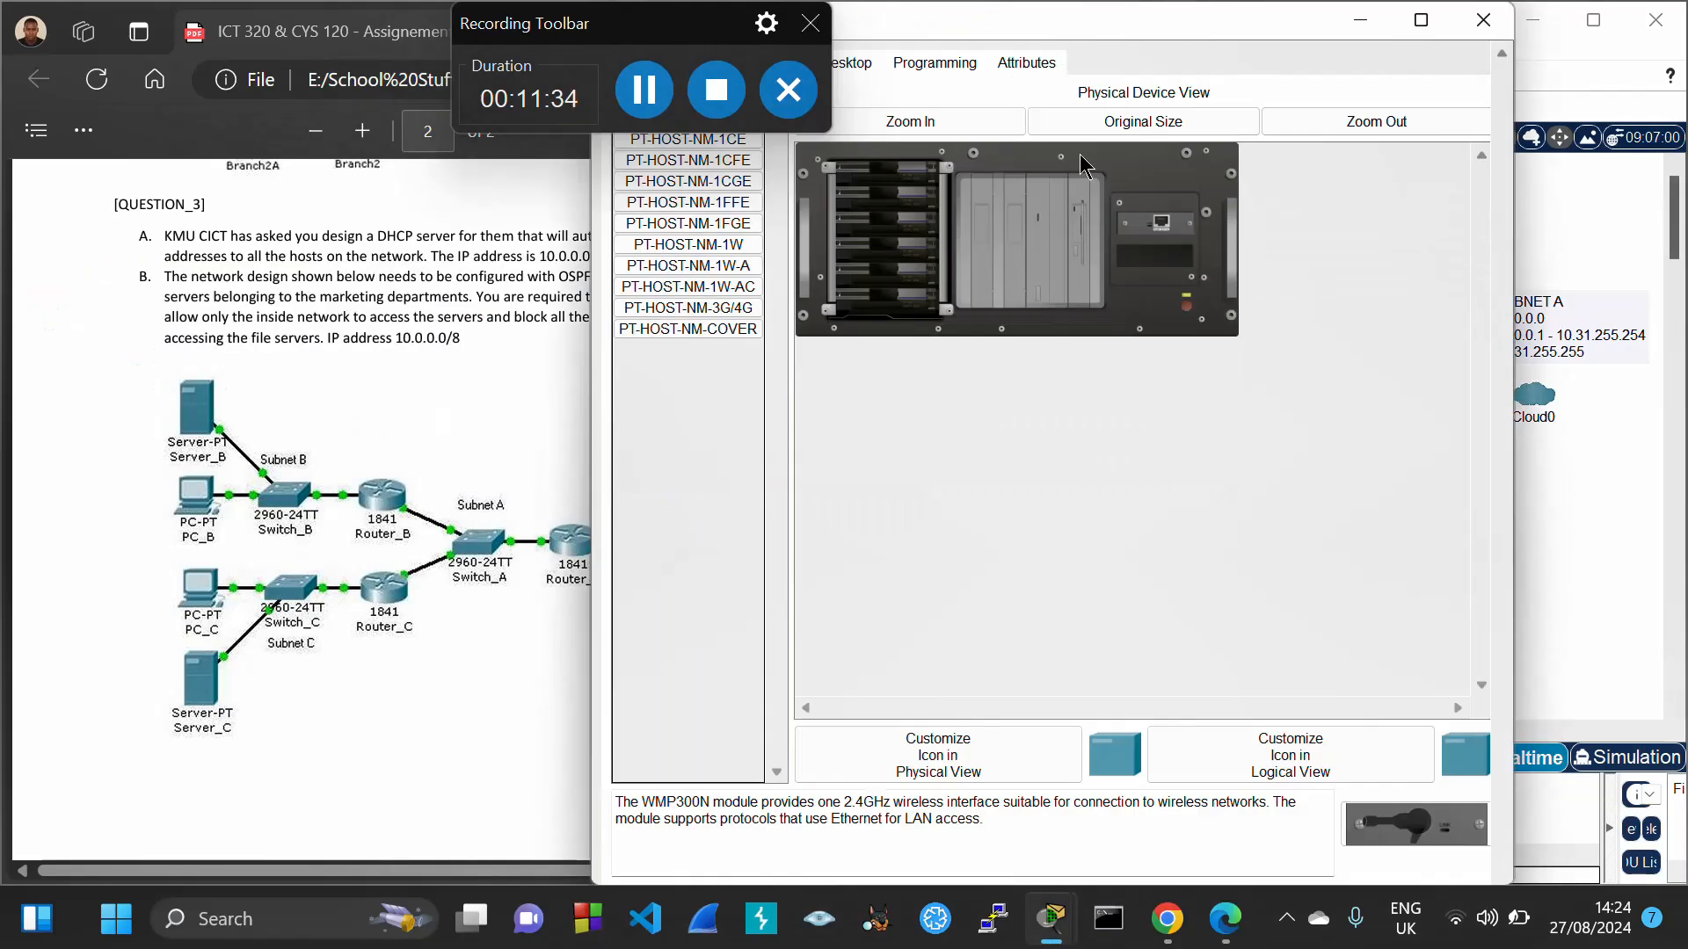
{"action": "left_click_drag", "start_coordinate": [1152, 35], "coordinate": [1231, 84]}
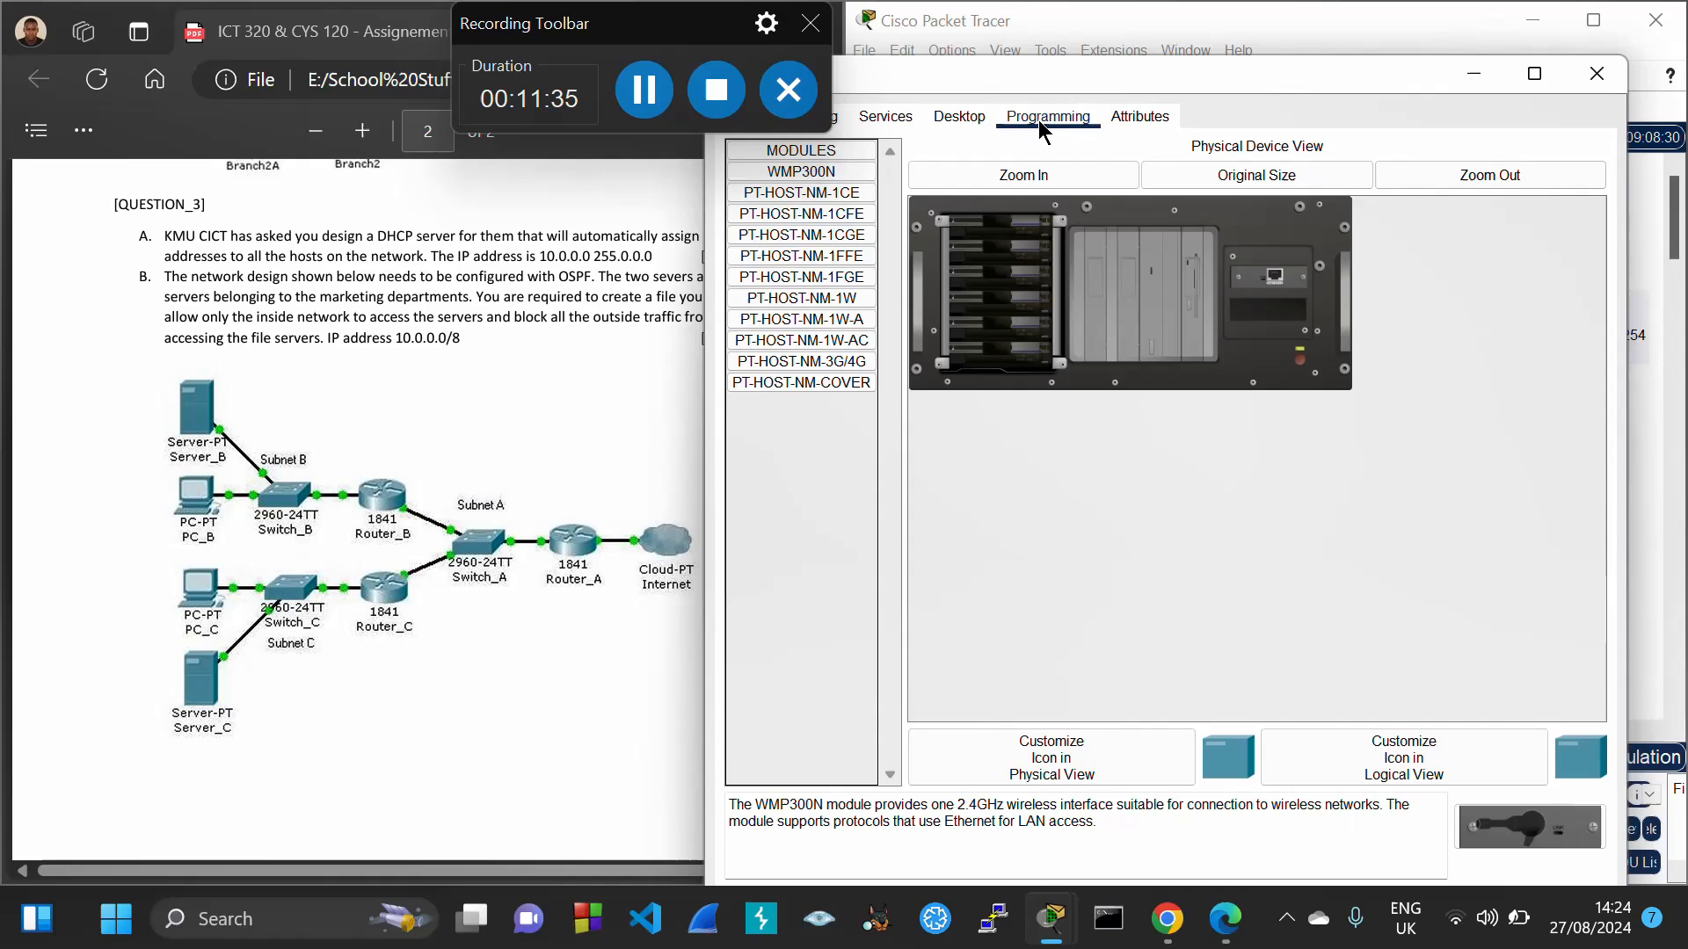
{"action": "left_click", "coordinate": [958, 118]}
{"action": "left_click", "coordinate": [805, 233]}
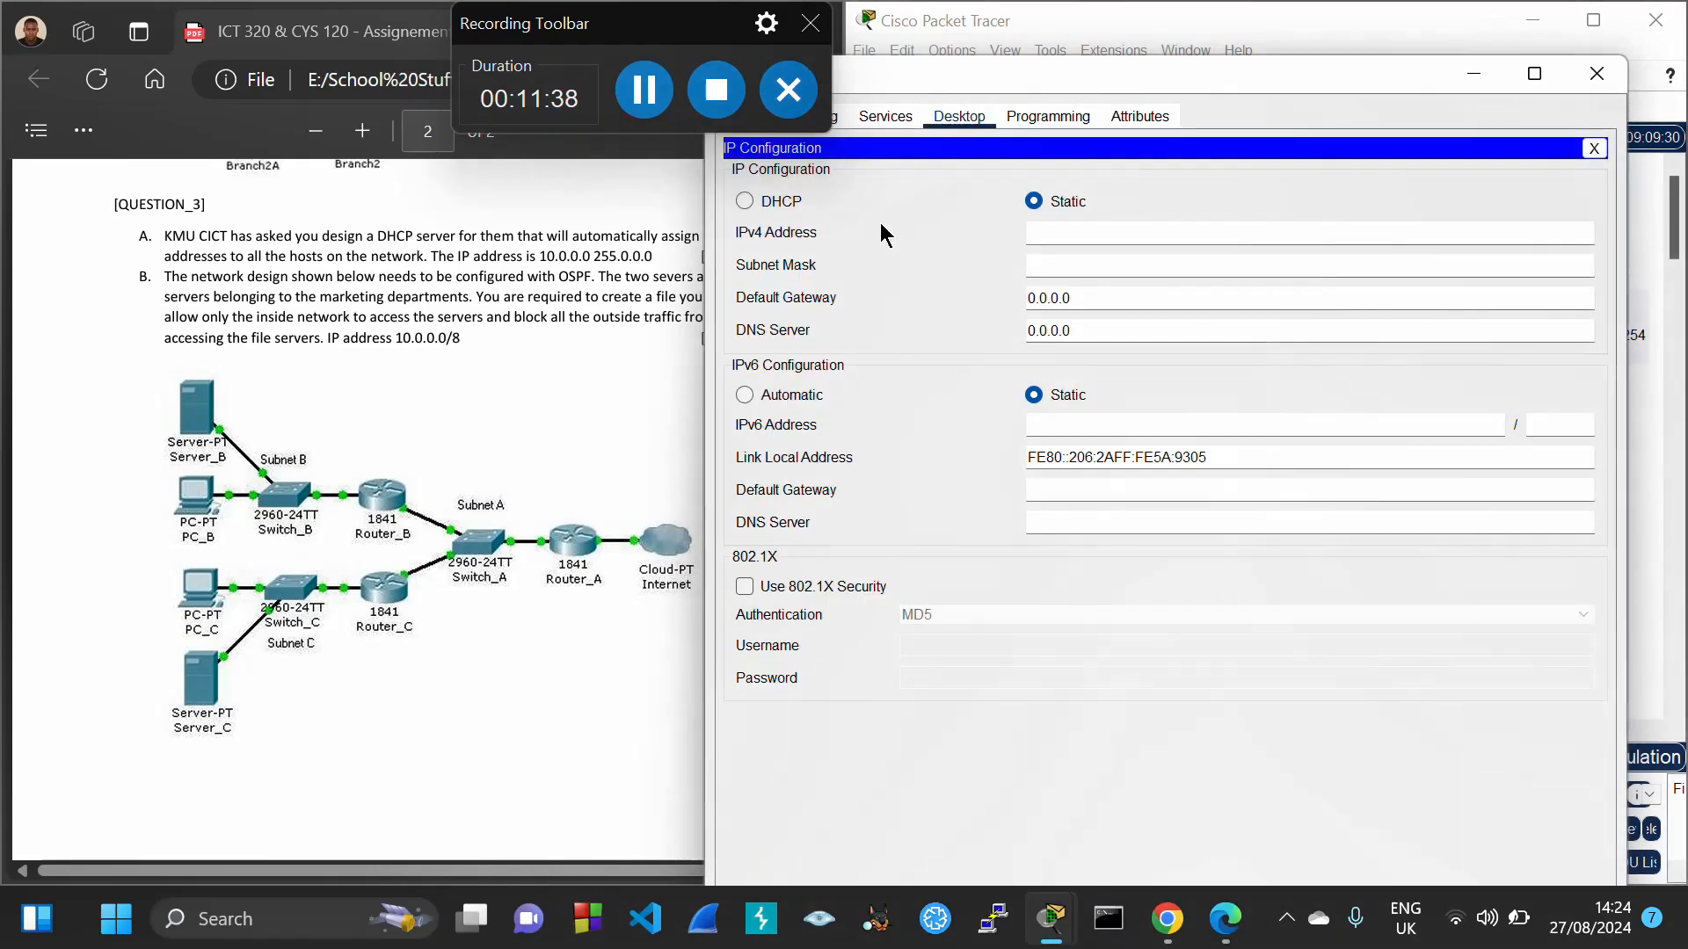
{"action": "type", "text": "10.32.0.1"}
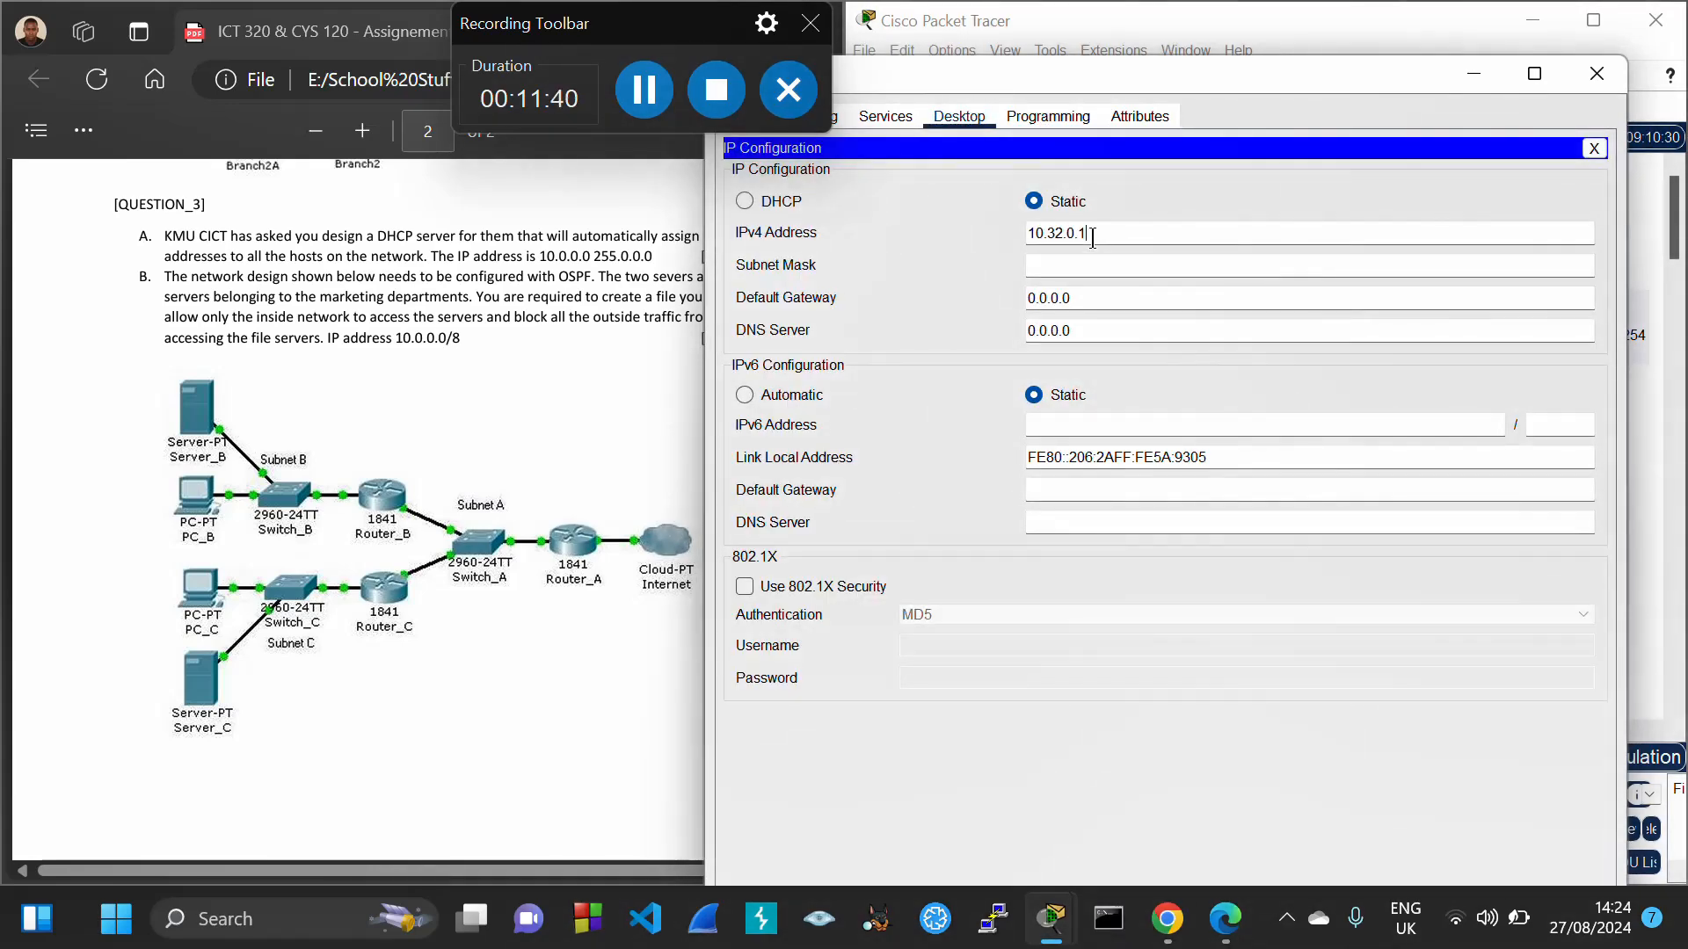
{"action": "key", "text": "Tab"}
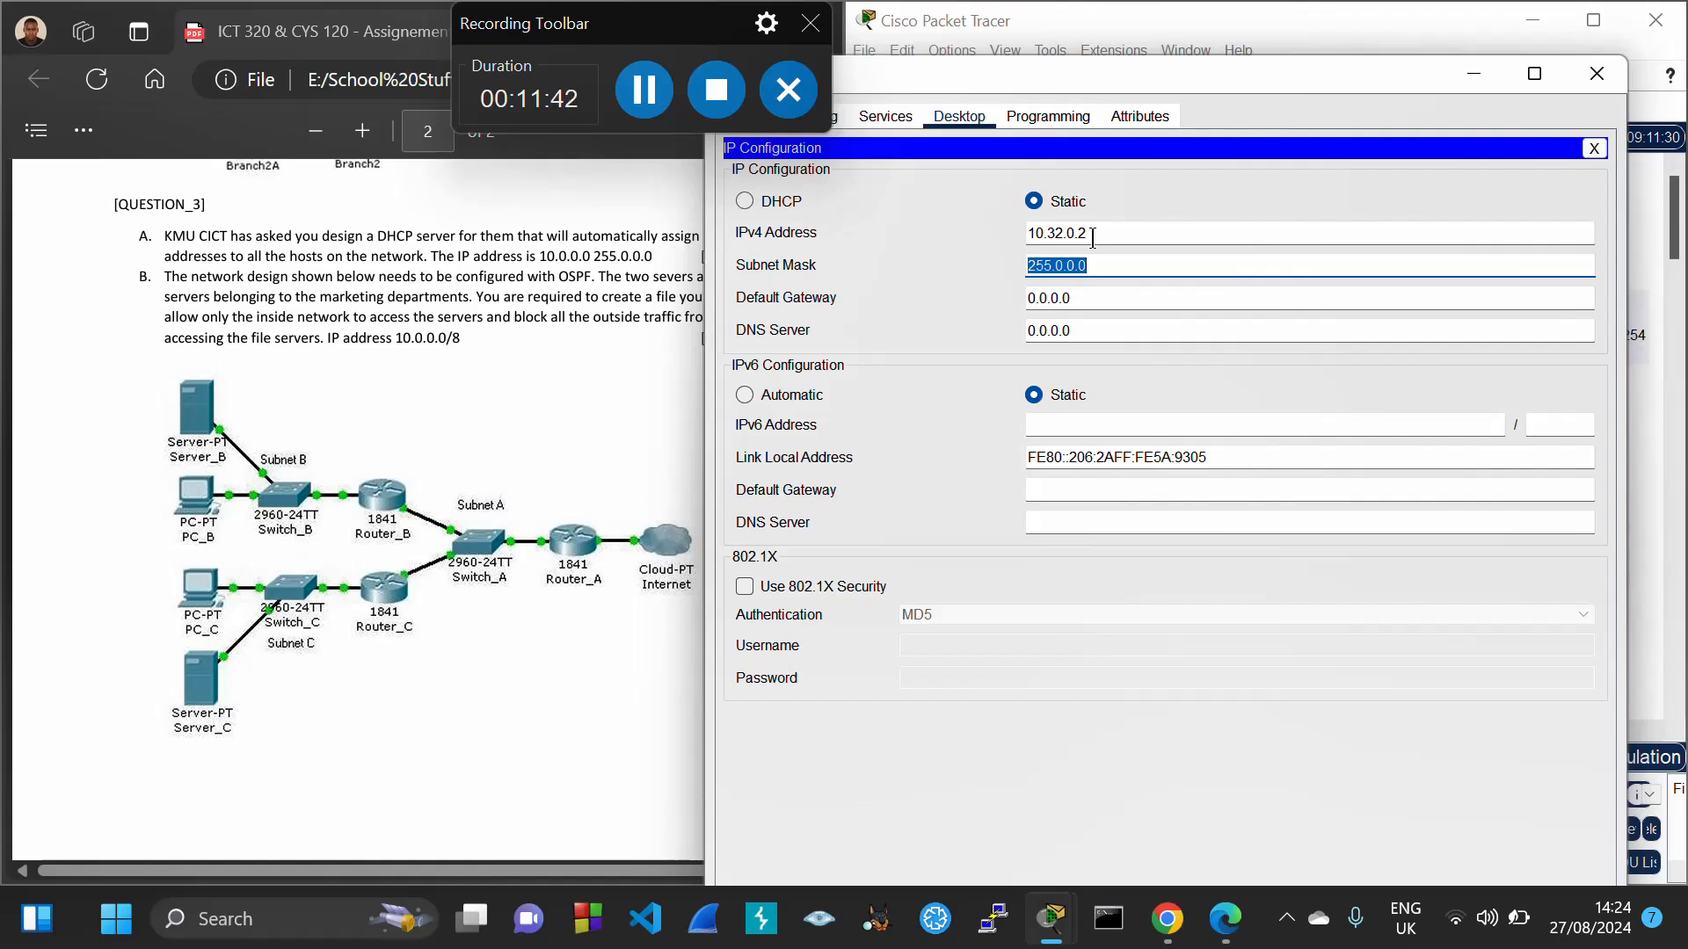
{"action": "left_click", "coordinate": [1063, 265]}
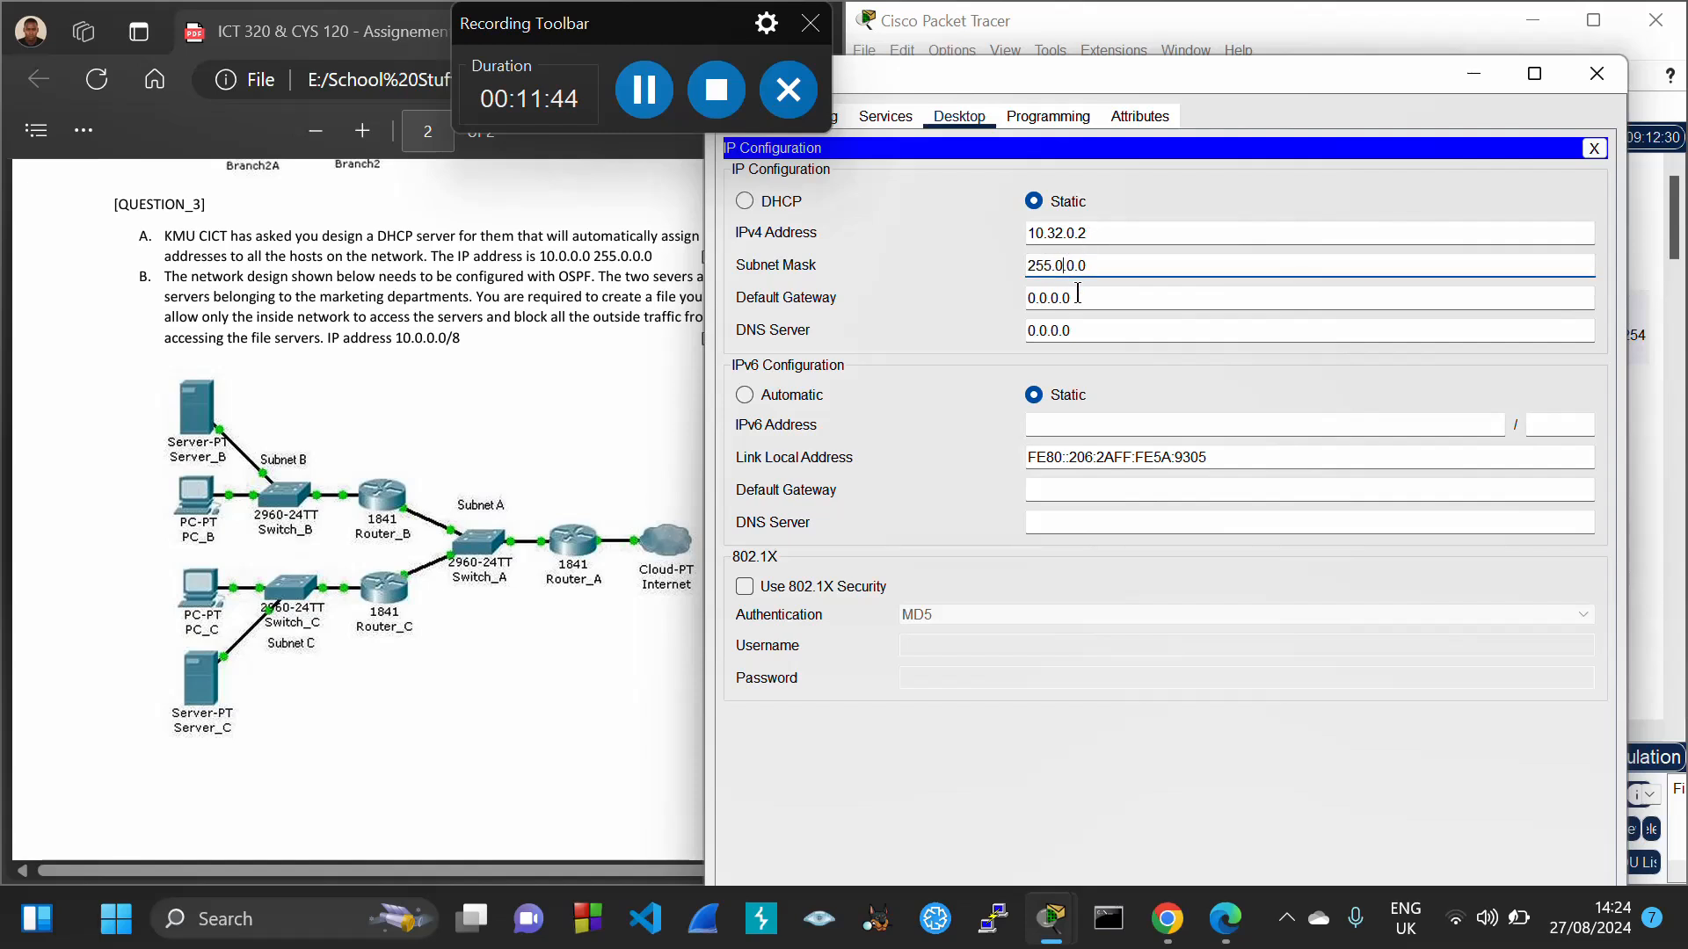
{"action": "key", "text": "BackSpace"}
{"action": "type", "text": "224"}
{"action": "key", "text": "Tab"}
{"action": "type", "text": "10.32.0.1"}
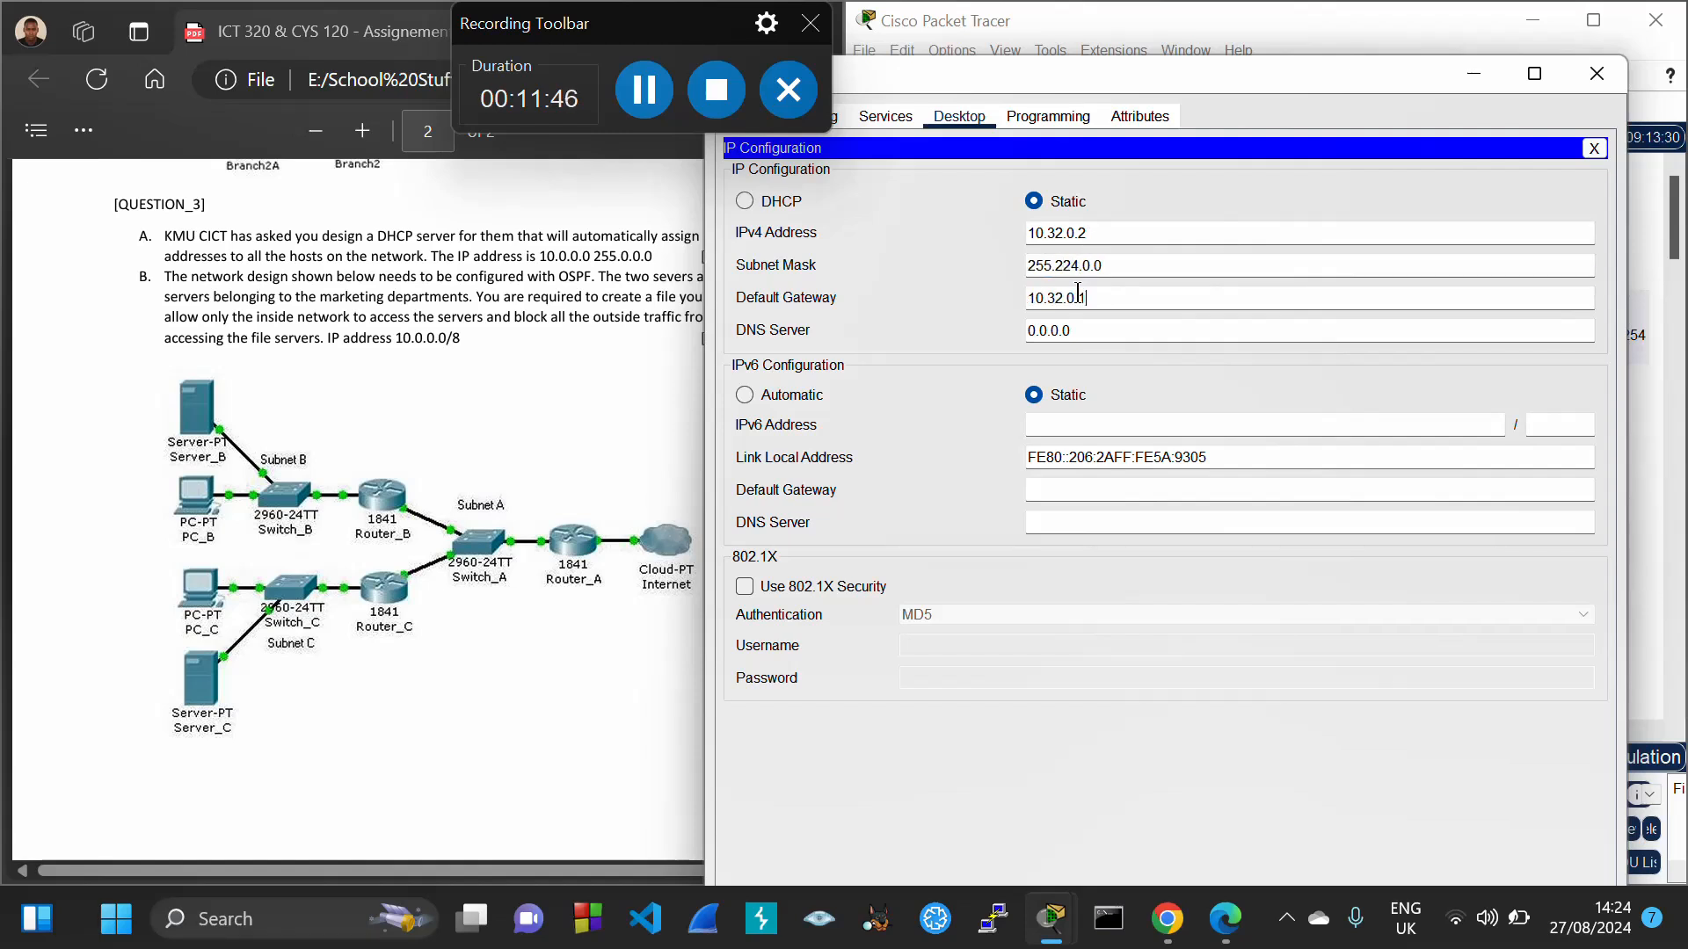
{"action": "left_click", "coordinate": [1131, 192]}
{"action": "left_click", "coordinate": [1598, 77]}
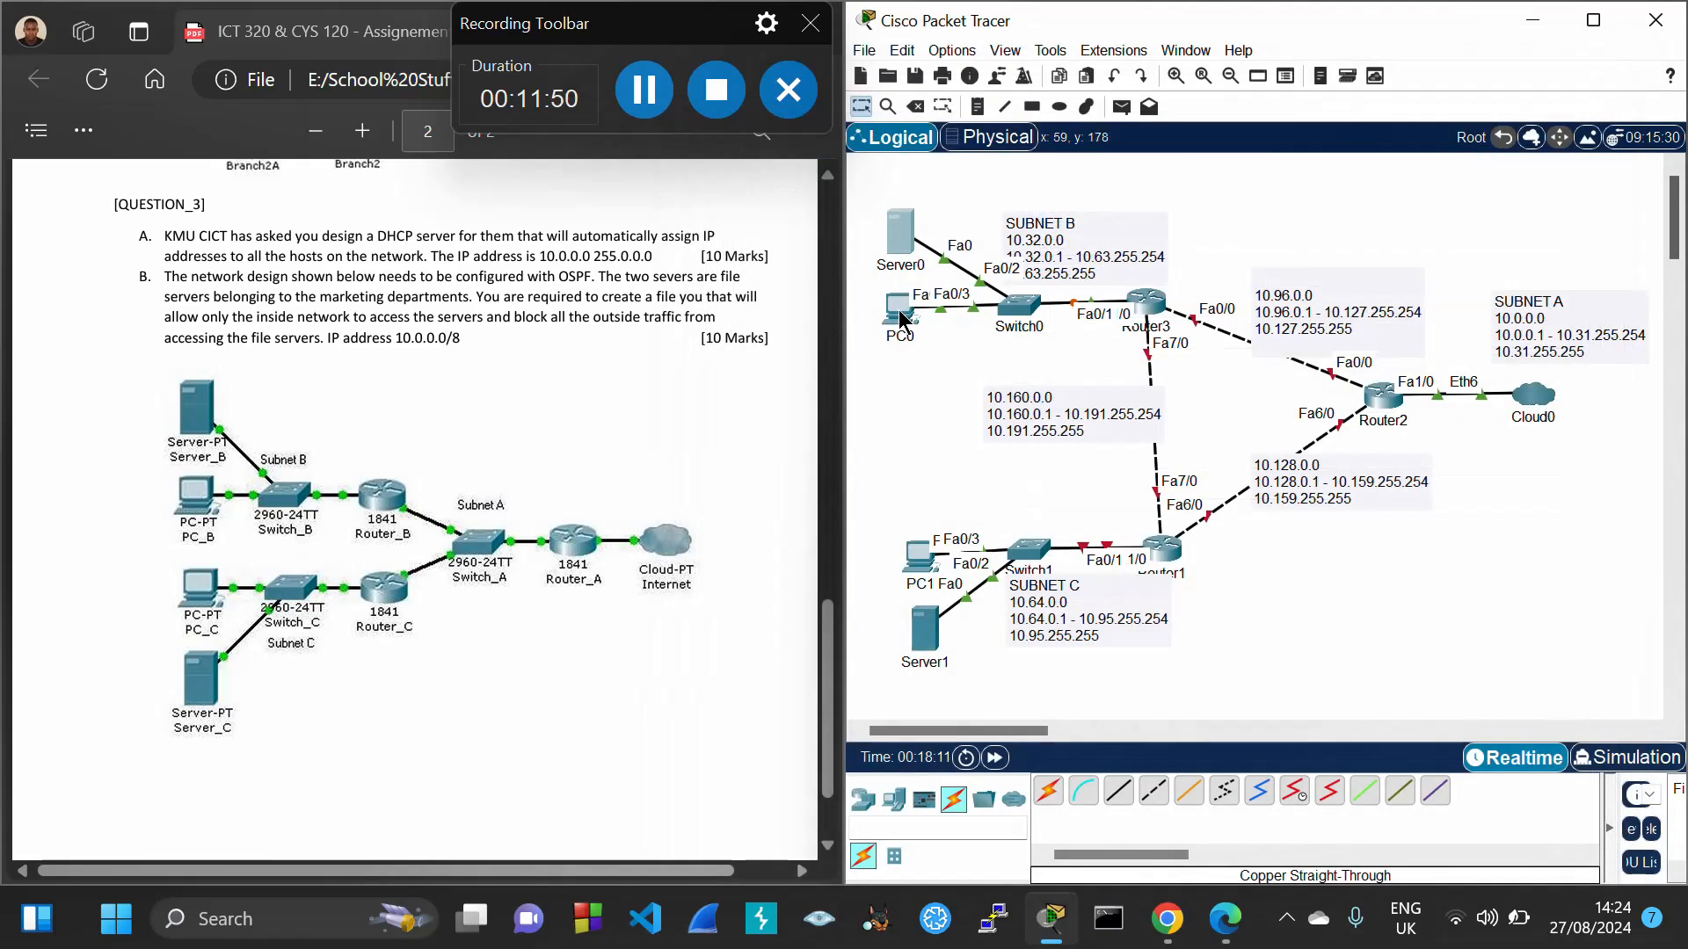
Give PC0 static IP 10.32.0.3, mask 255.224.0.0 and gateway 10.32.0.1, then close it
{"action": "left_click", "coordinate": [901, 319]}
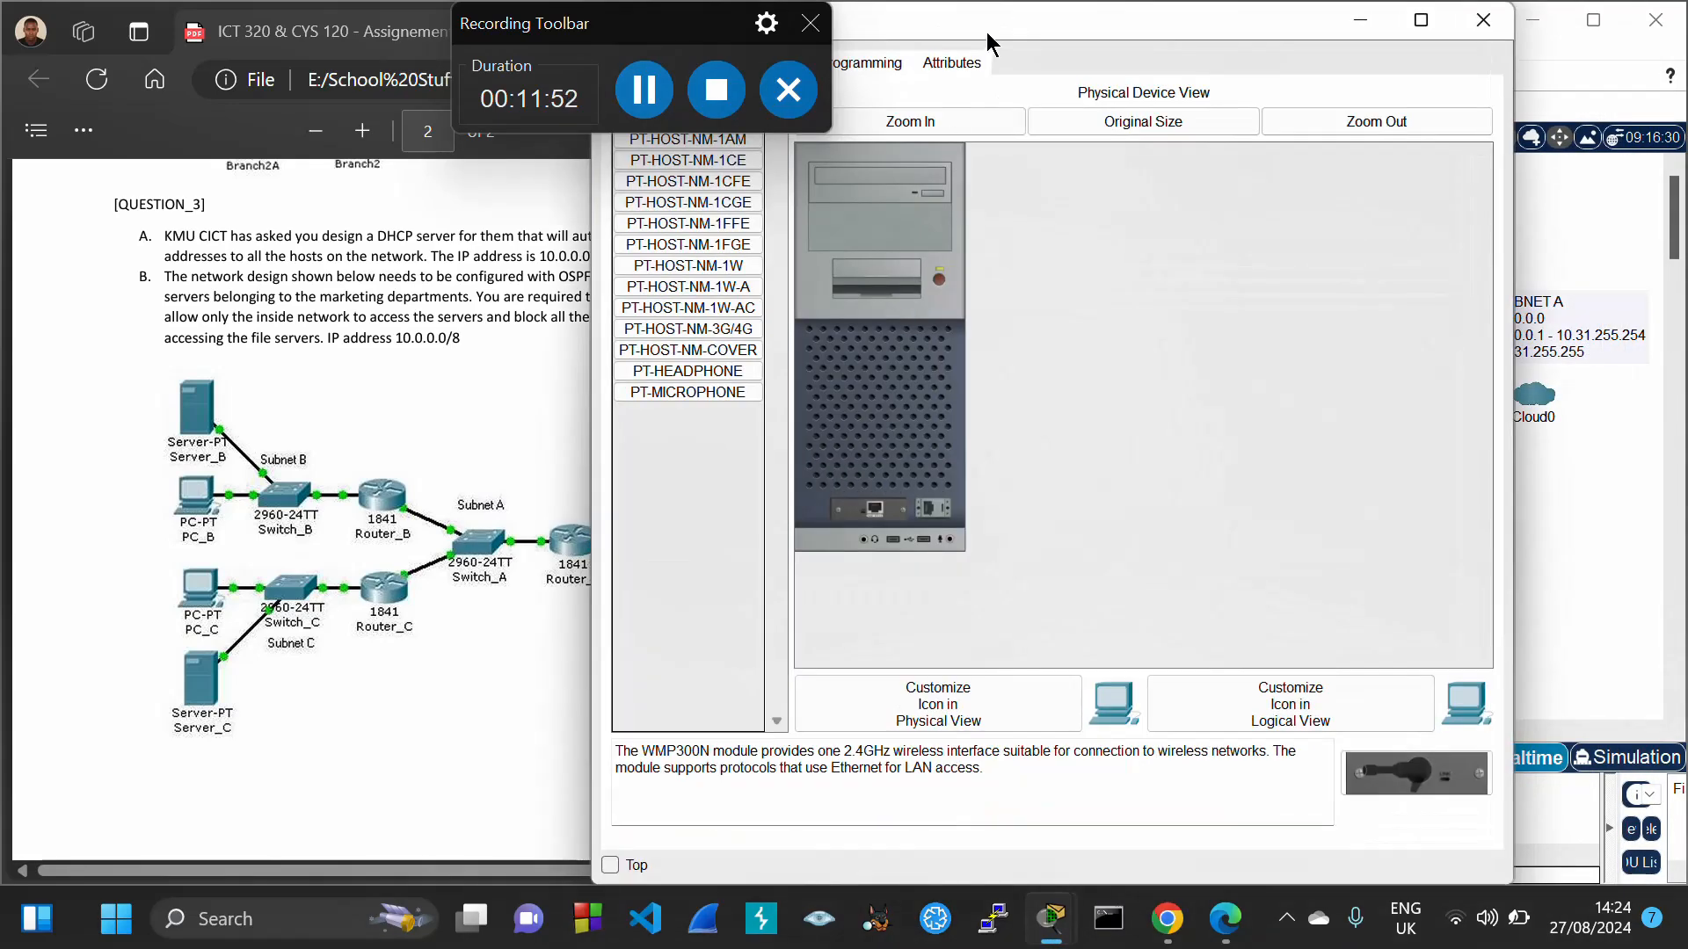
{"action": "left_click_drag", "start_coordinate": [965, 29], "coordinate": [1172, 66]}
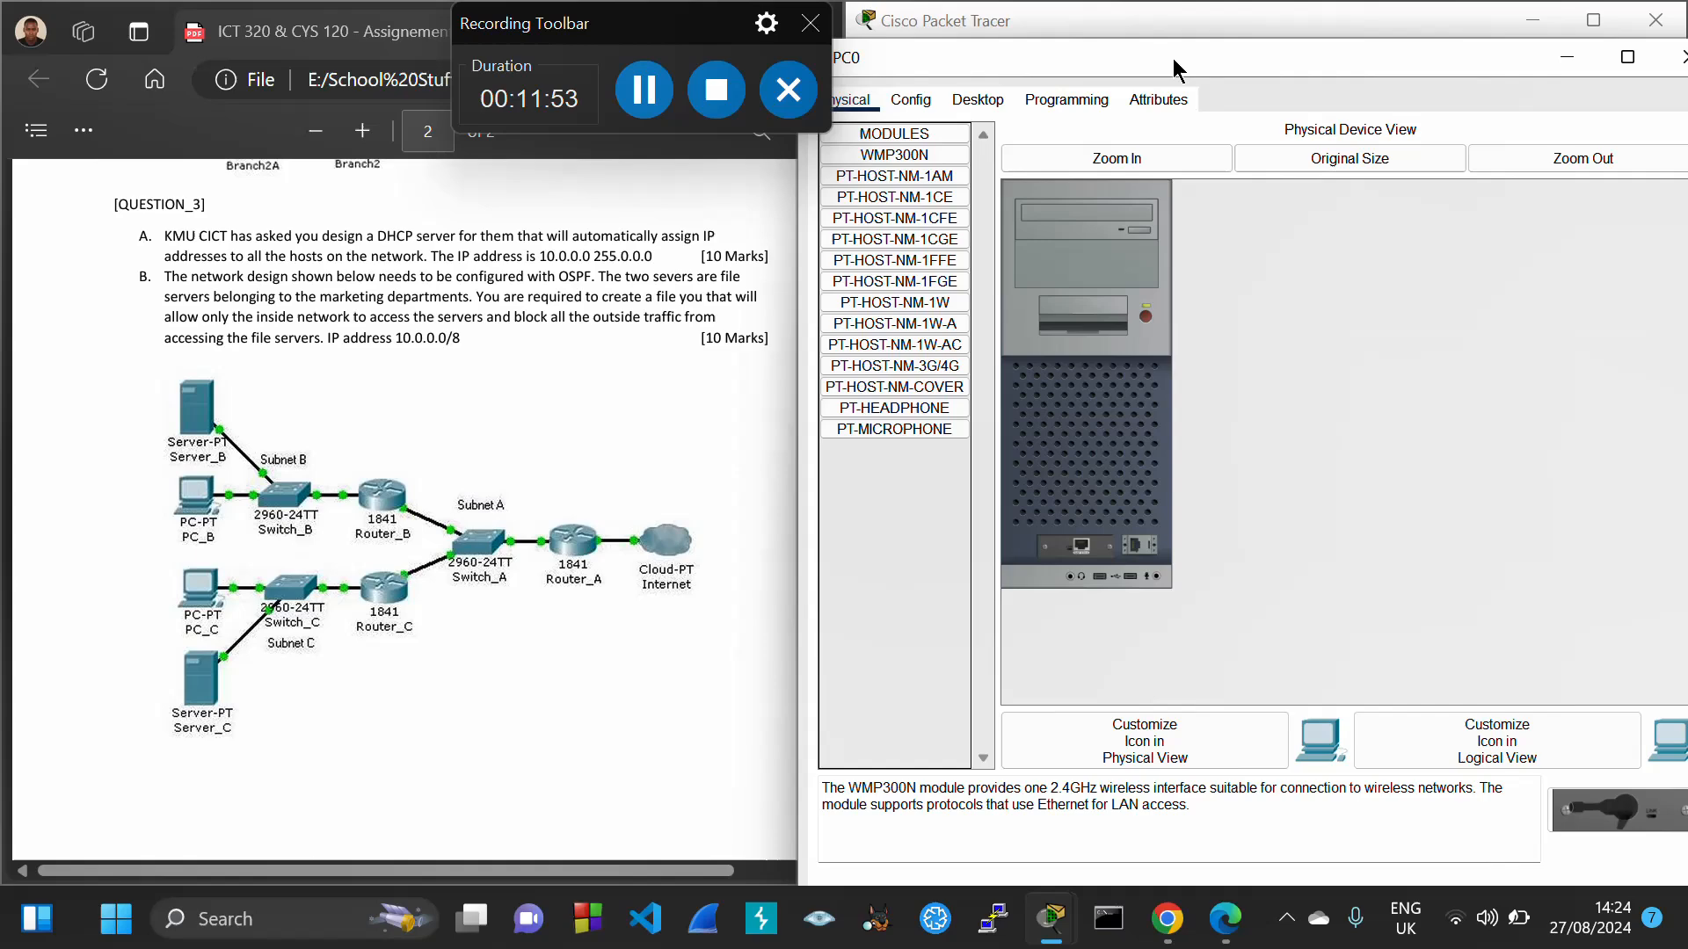
{"action": "left_click", "coordinate": [991, 104]}
{"action": "left_click", "coordinate": [925, 173]}
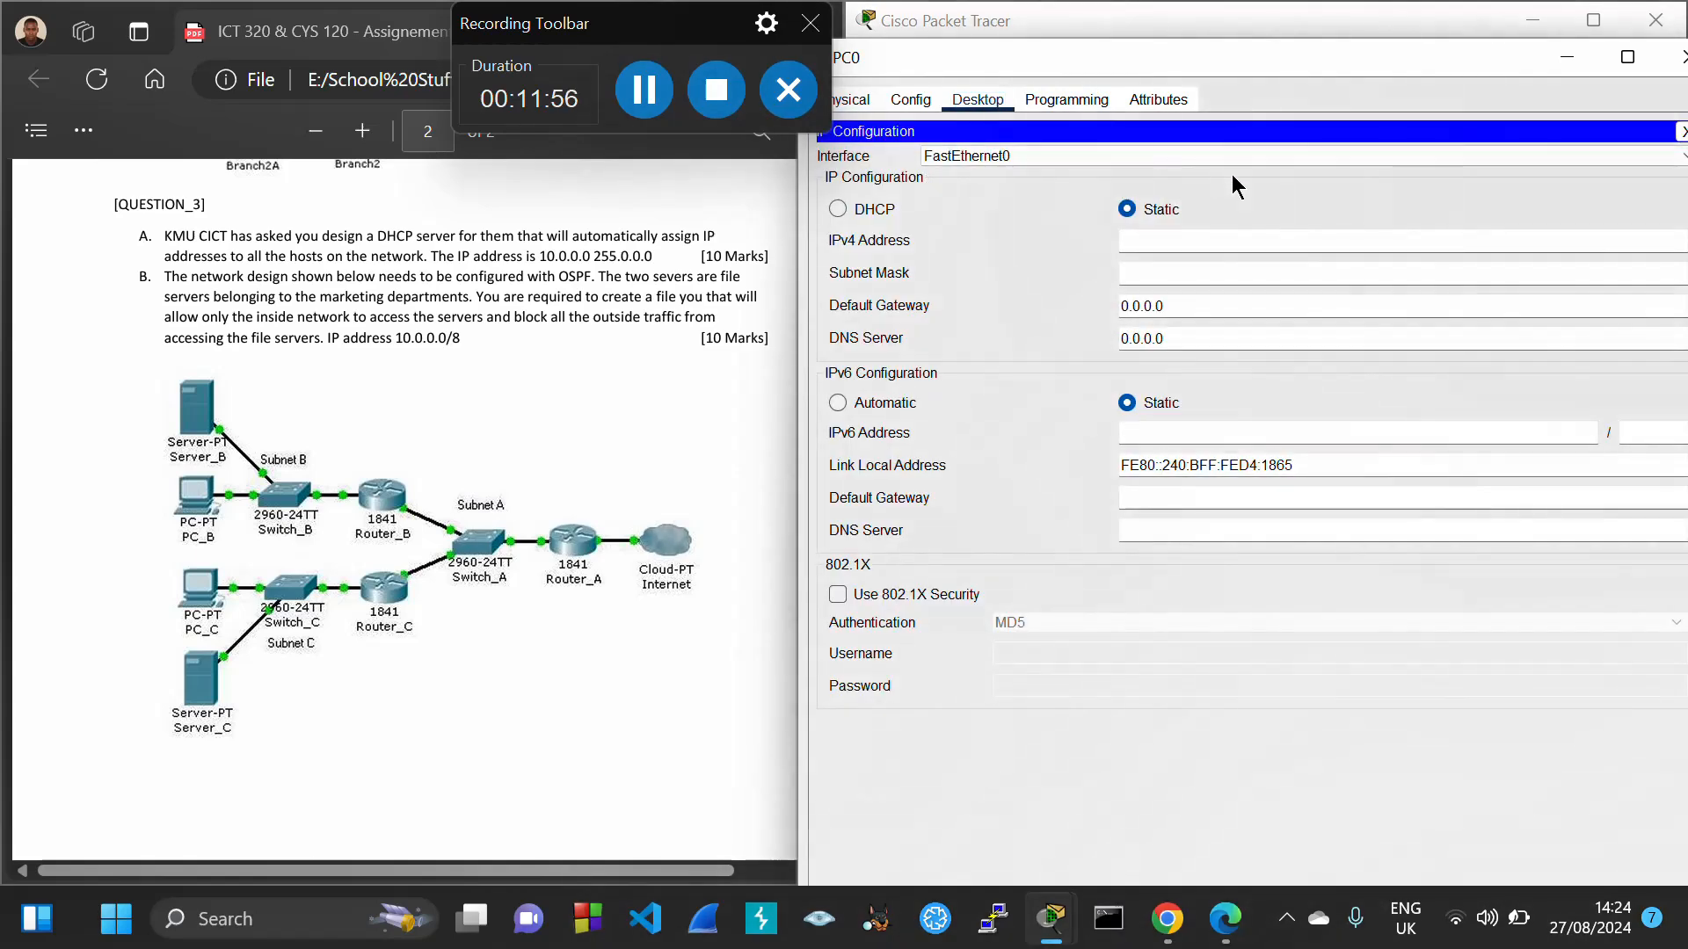
{"action": "left_click", "coordinate": [1163, 245]}
{"action": "type", "text": "10.32.0.13"}
{"action": "key", "text": "Tab"}
{"action": "left_click", "coordinate": [1158, 269]}
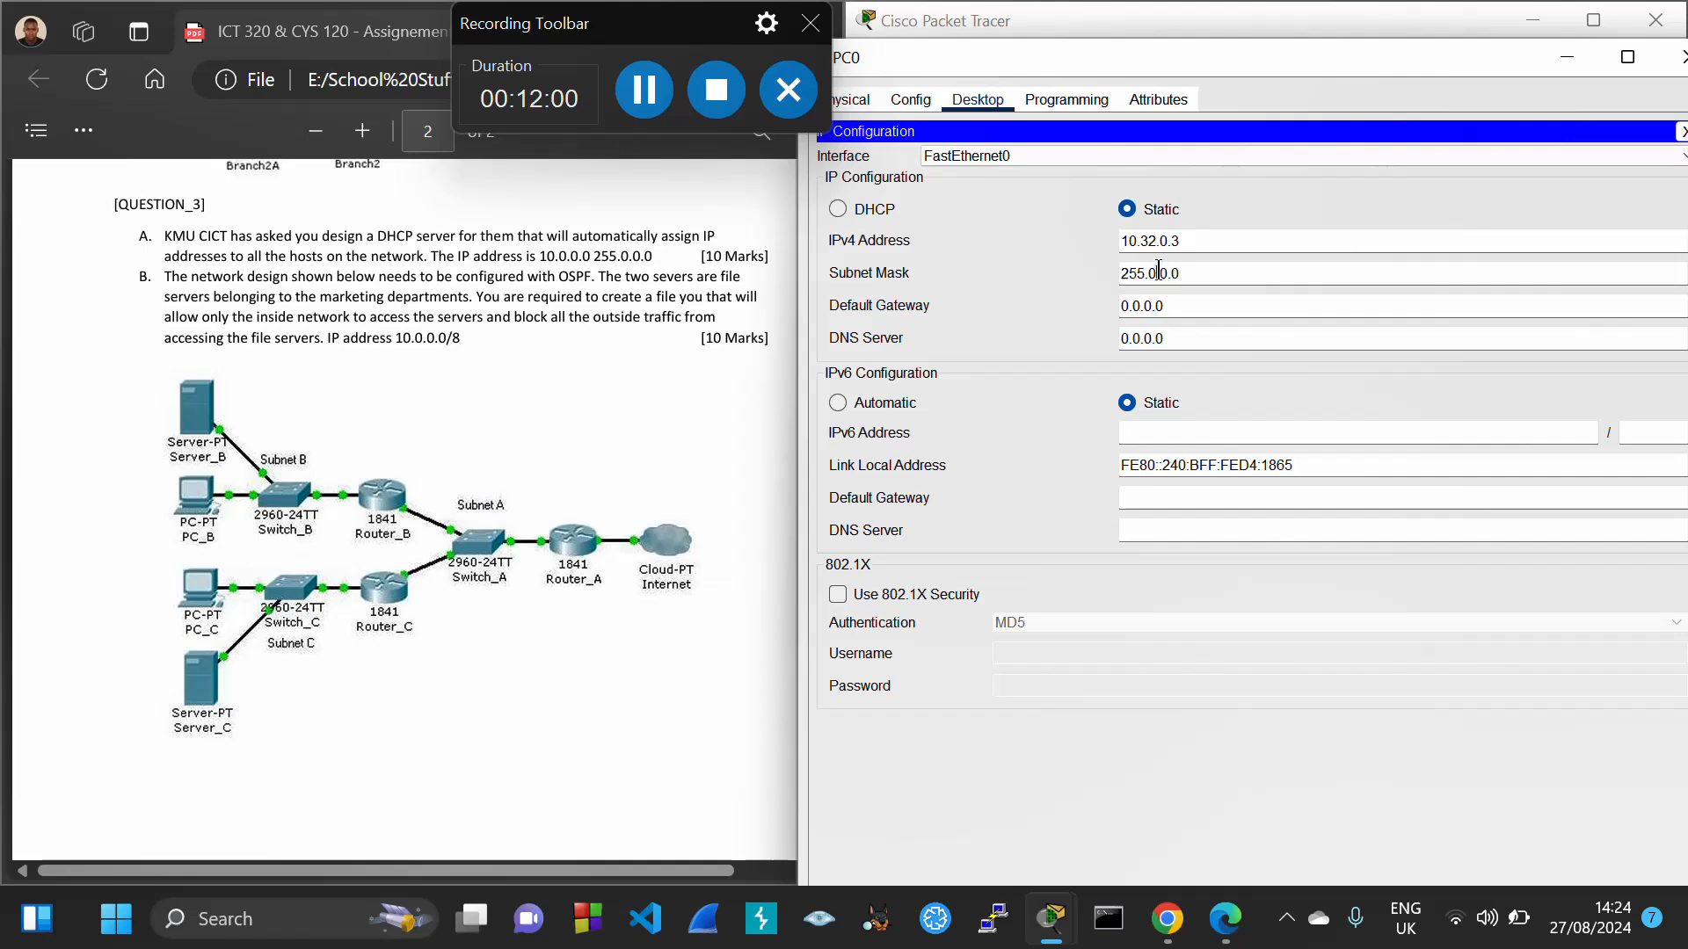
{"action": "type", "text": "224"}
{"action": "key", "text": "Tab"}
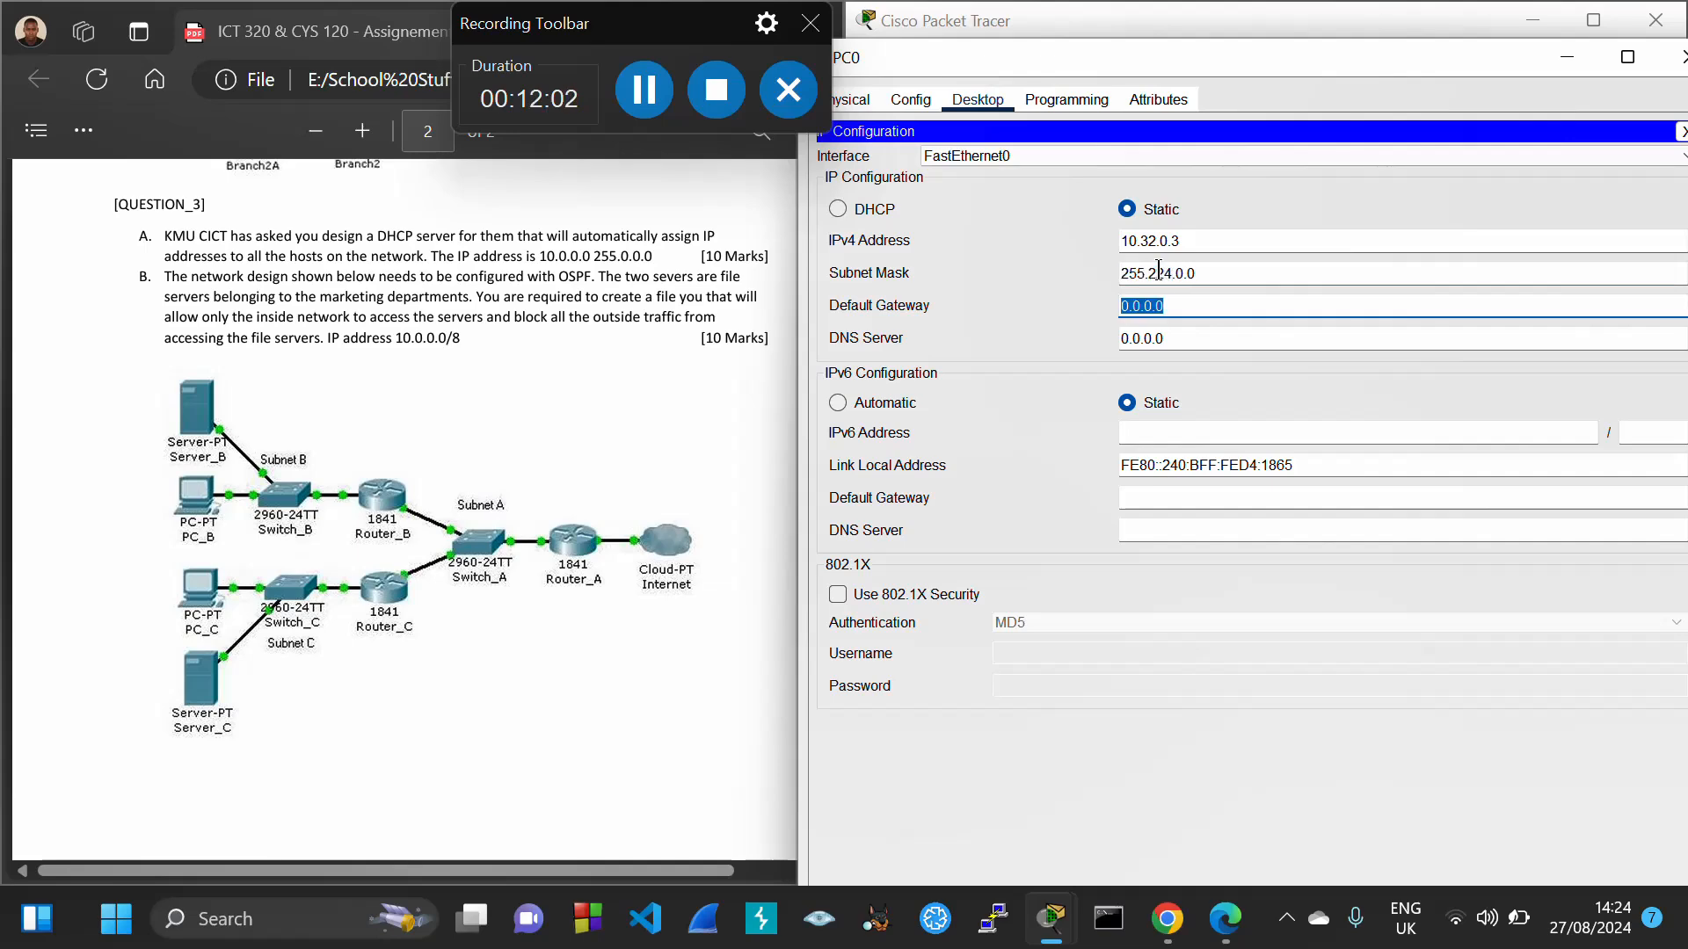
{"action": "type", "text": "10.32.0.1"}
{"action": "left_click", "coordinate": [1259, 208]}
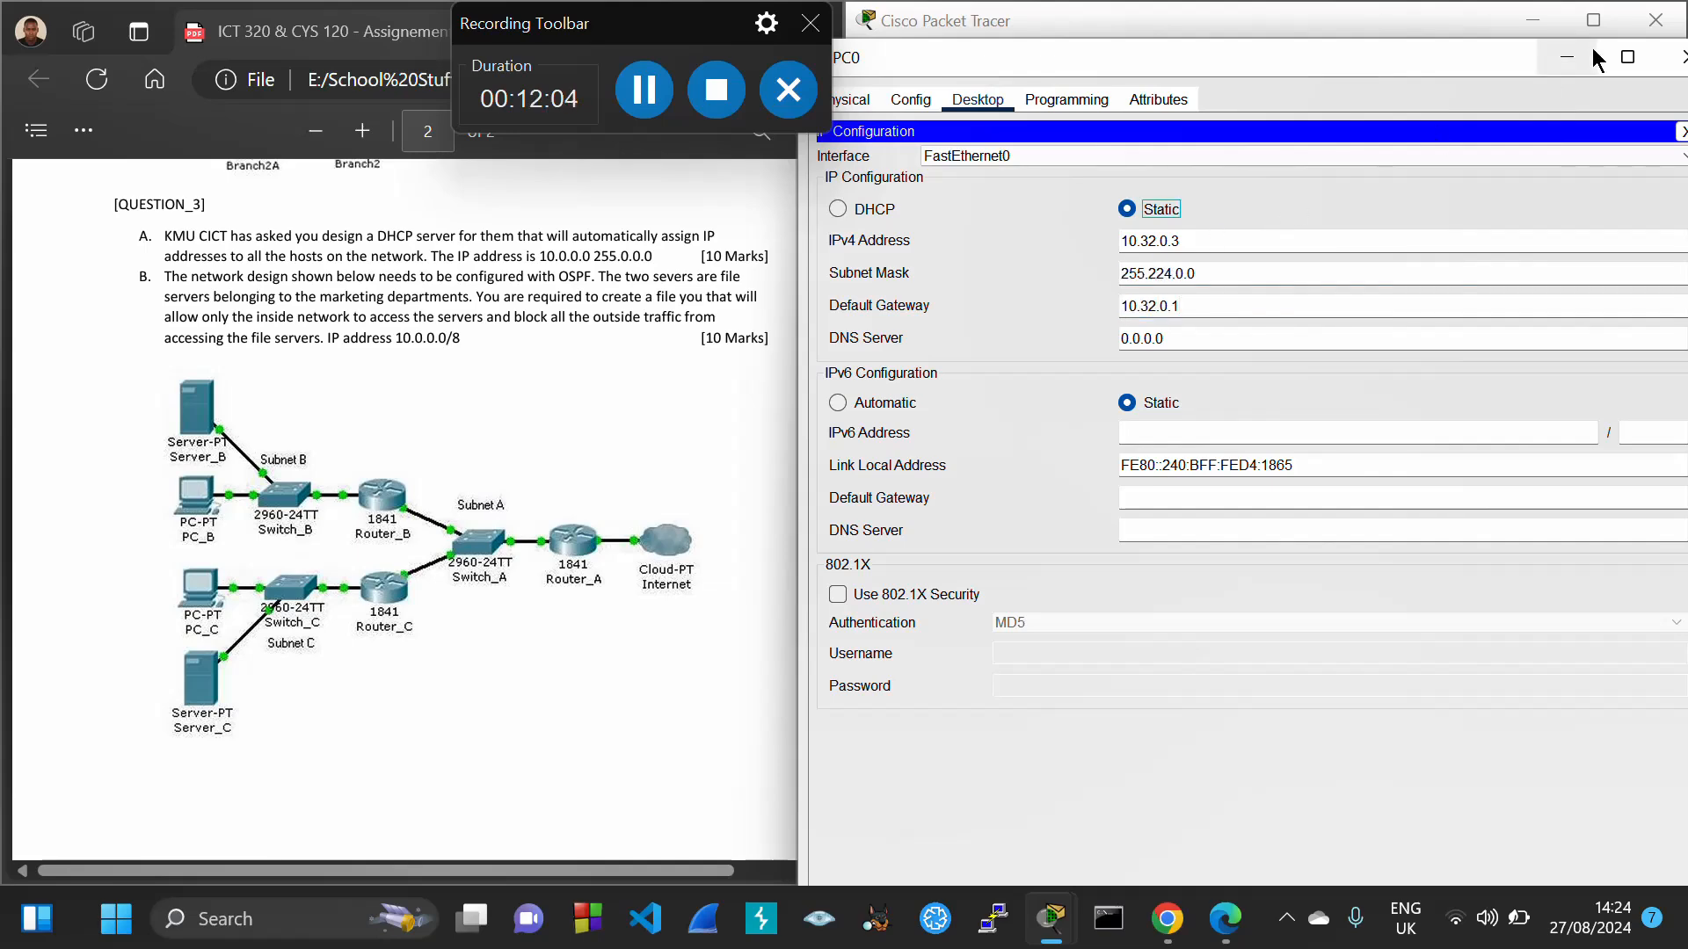
{"action": "left_click", "coordinate": [1683, 57]}
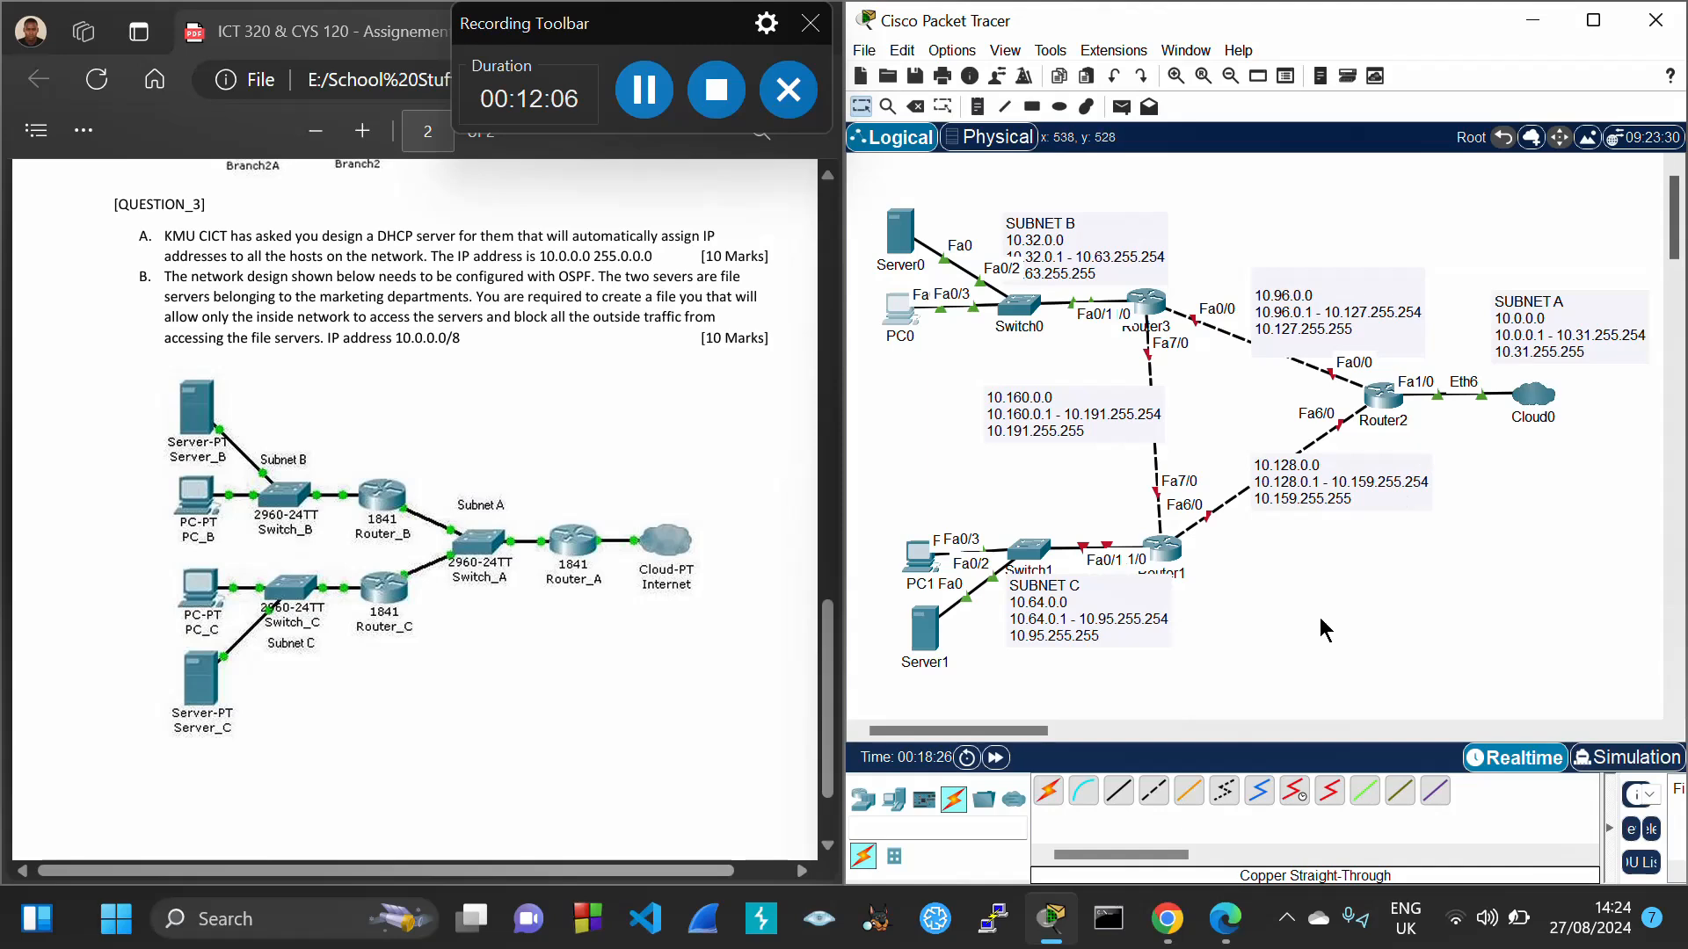
Select part of the address text in the SUBNET C note
{"action": "left_click", "coordinate": [1041, 604]}
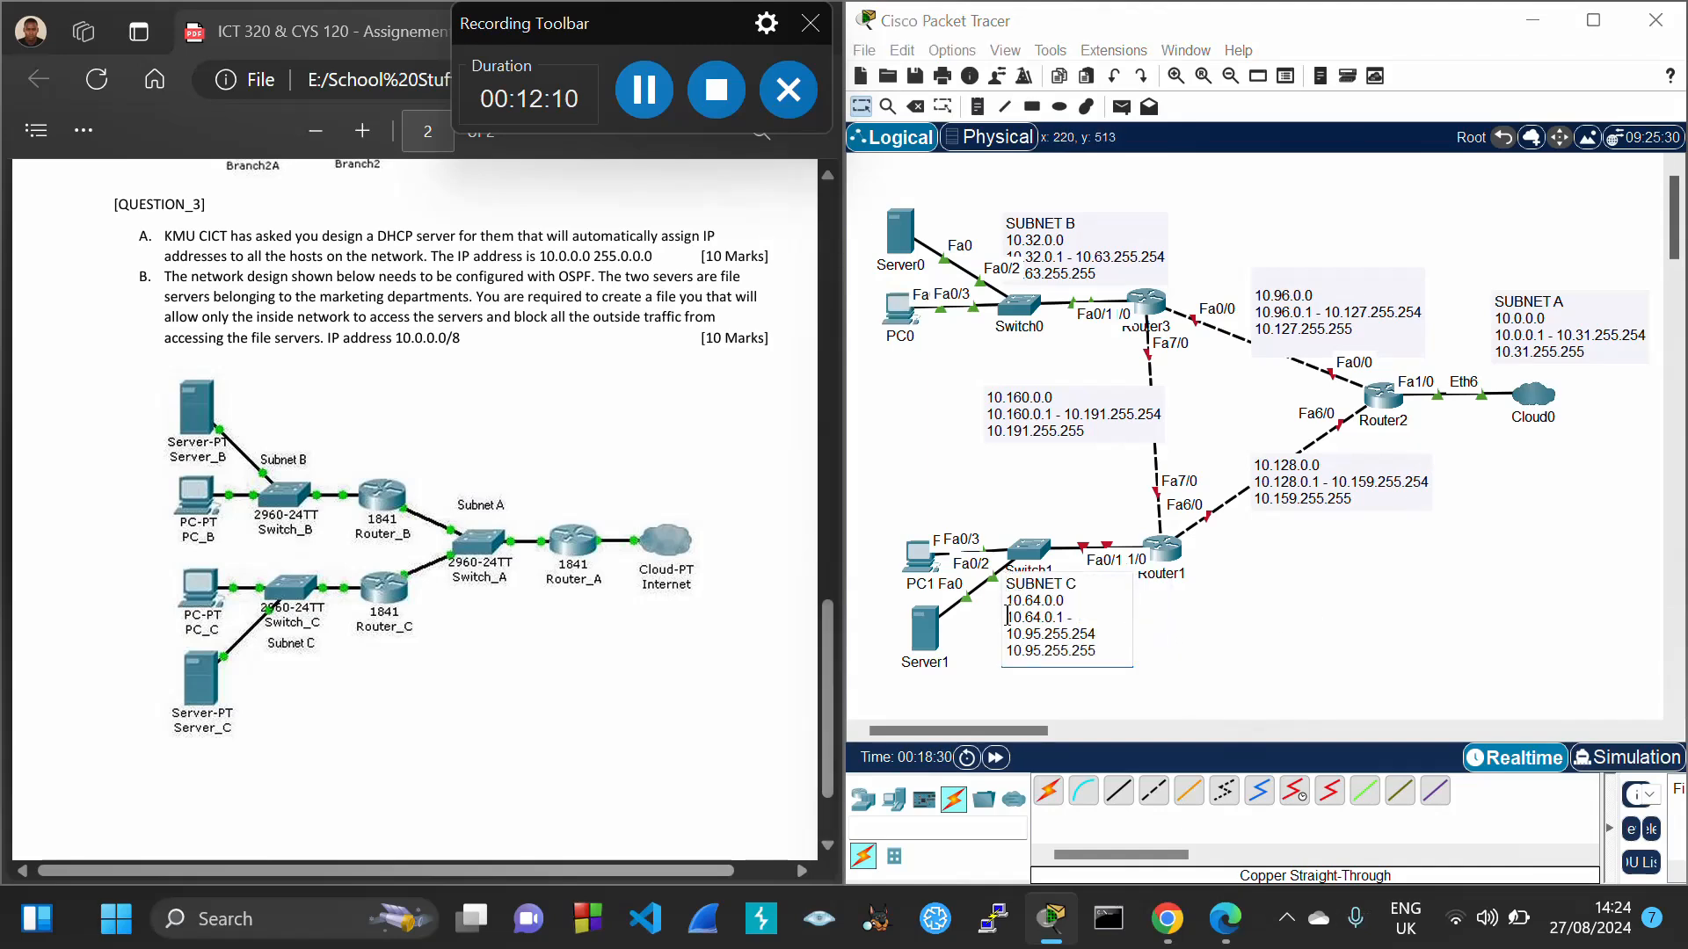
{"action": "left_click_drag", "start_coordinate": [1007, 616], "coordinate": [1060, 618]}
{"action": "left_click_drag", "start_coordinate": [1349, 606], "coordinate": [1318, 592]}
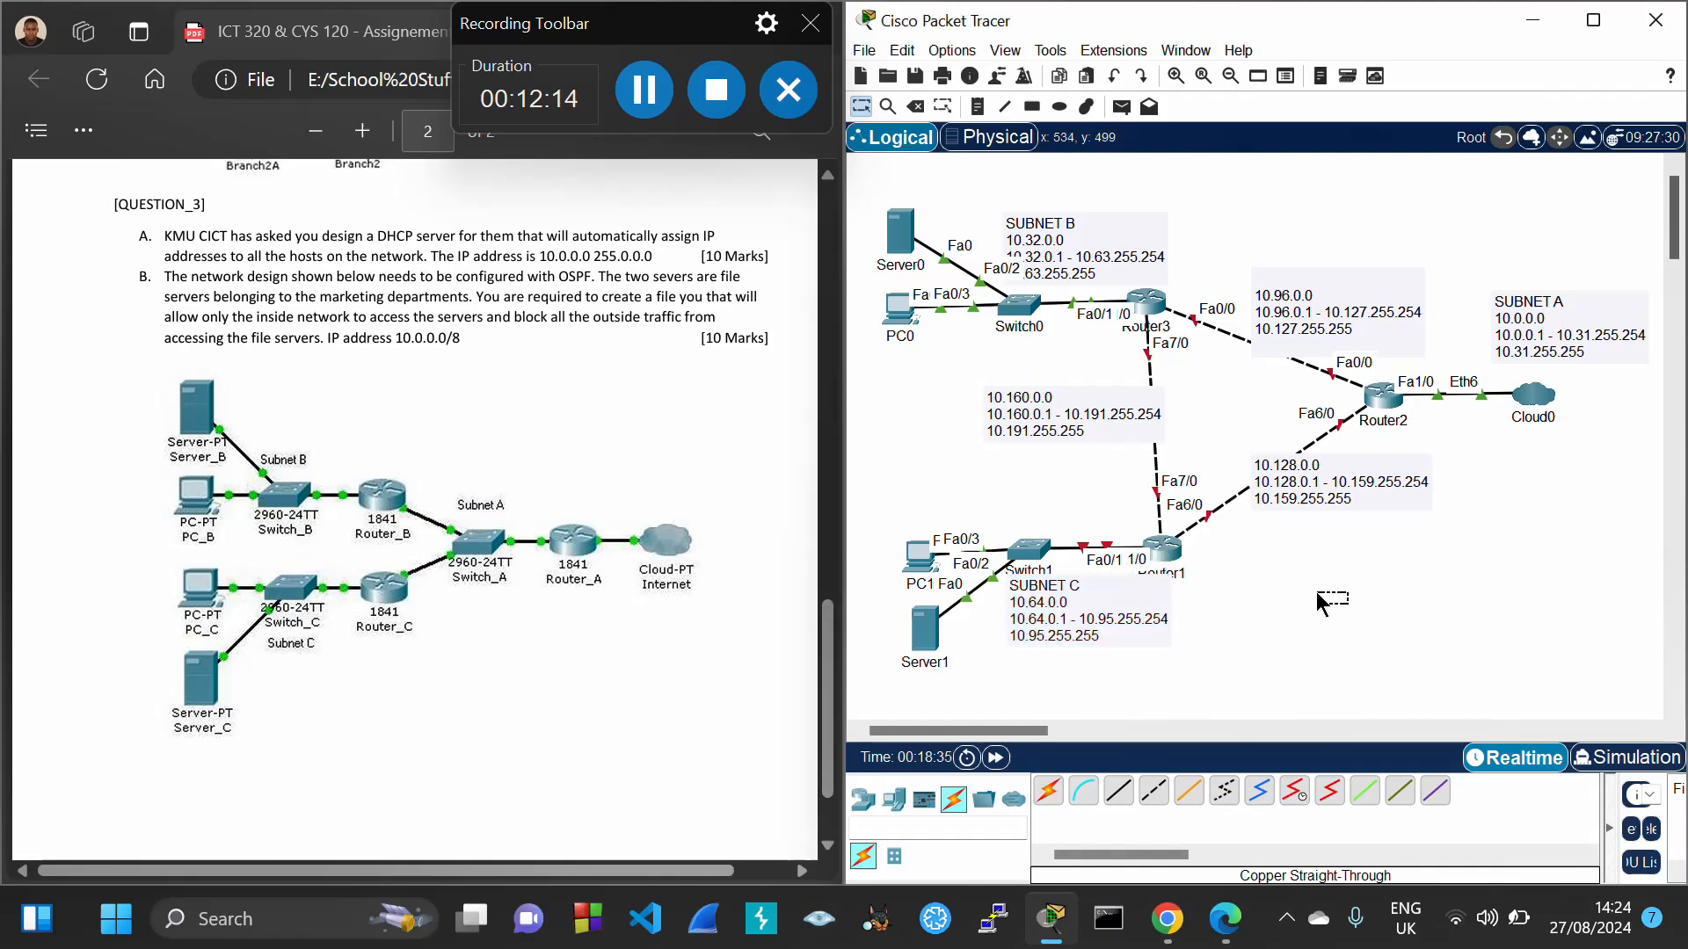
Set Router1's FastEthernet1/0 to 10.64.0.1, mask 255.224.0.0, and switch the port on
{"action": "left_click", "coordinate": [1168, 558]}
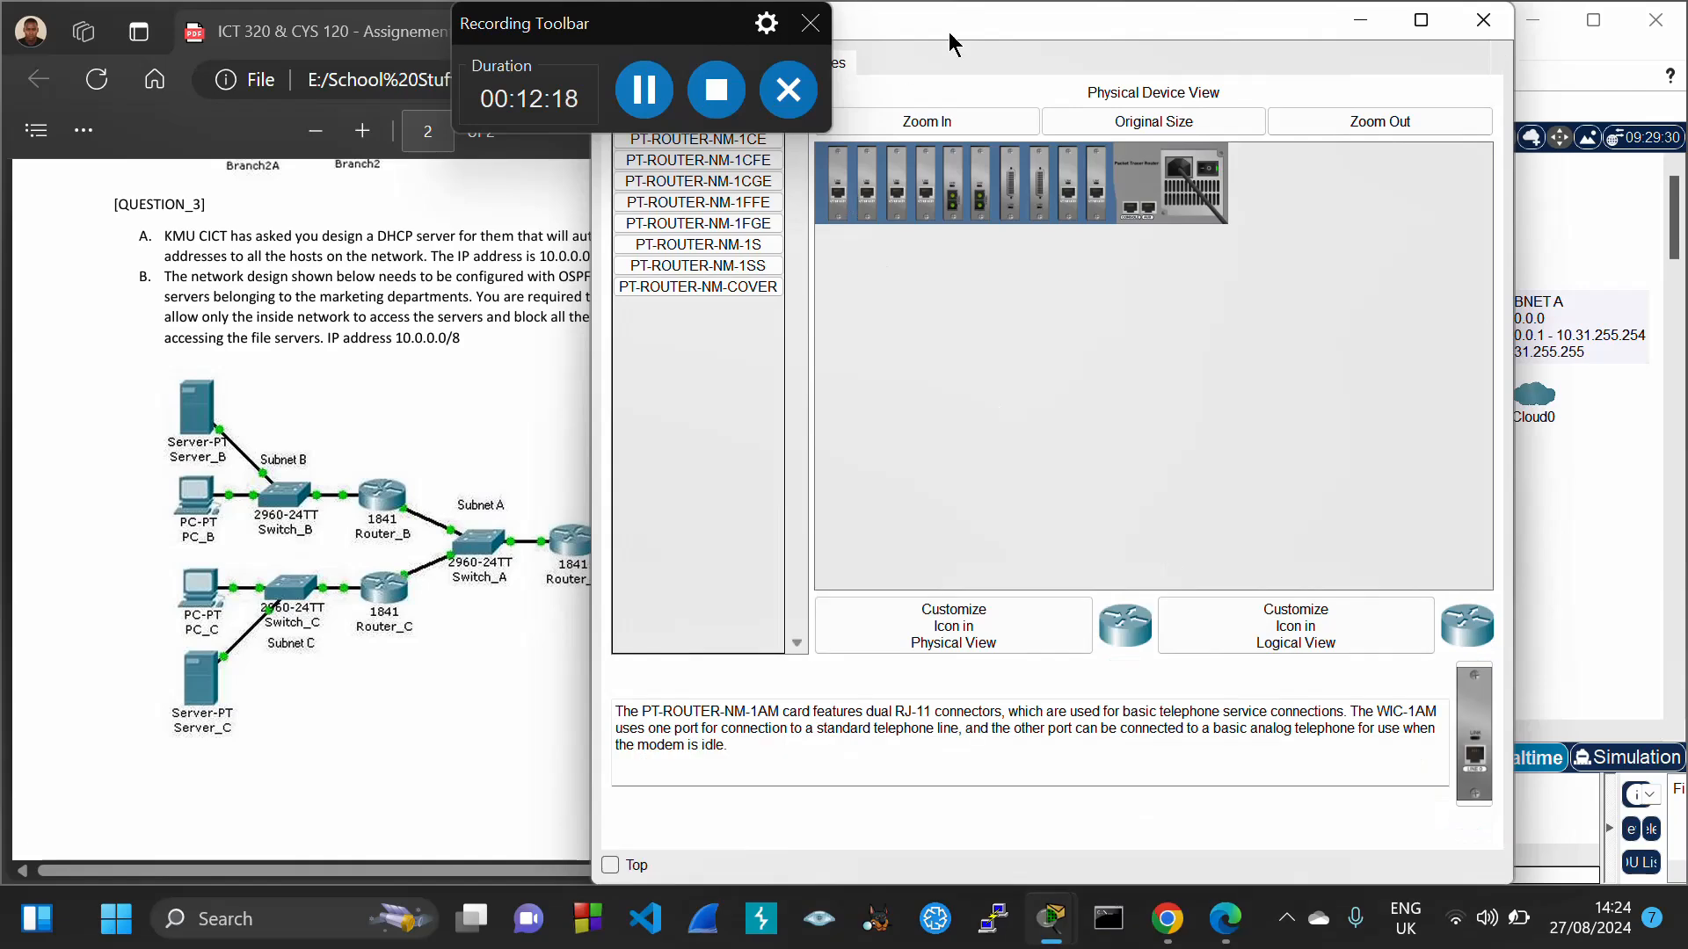
{"action": "left_click_drag", "start_coordinate": [946, 41], "coordinate": [1200, 113]}
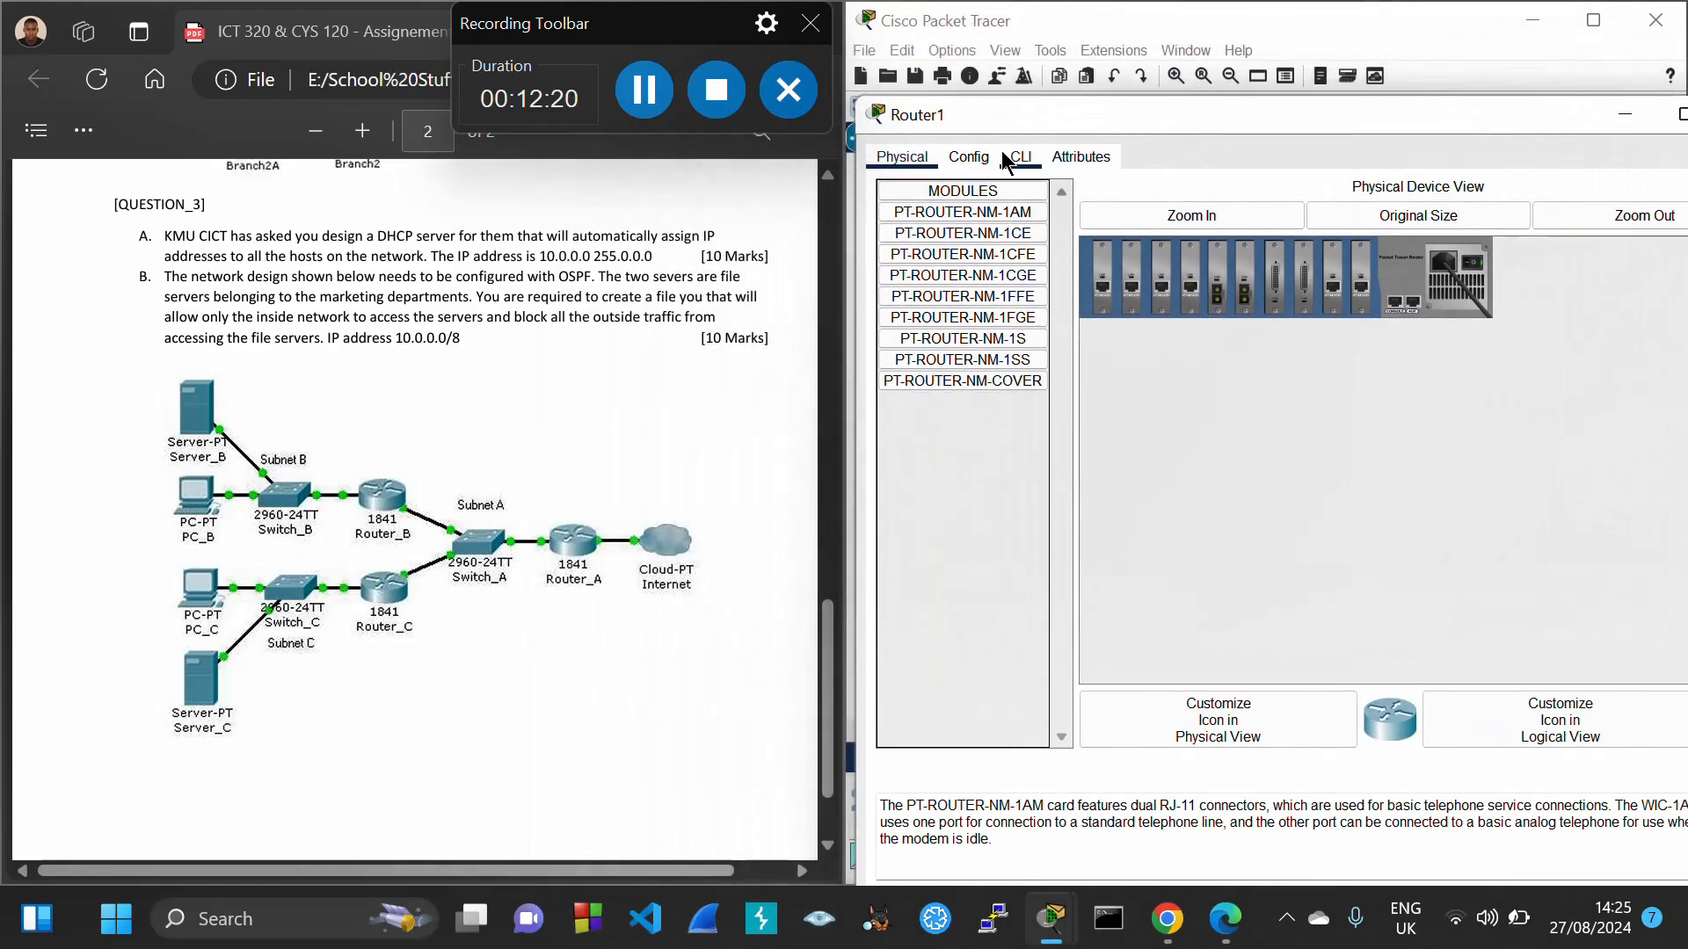
{"action": "left_click", "coordinate": [967, 156]}
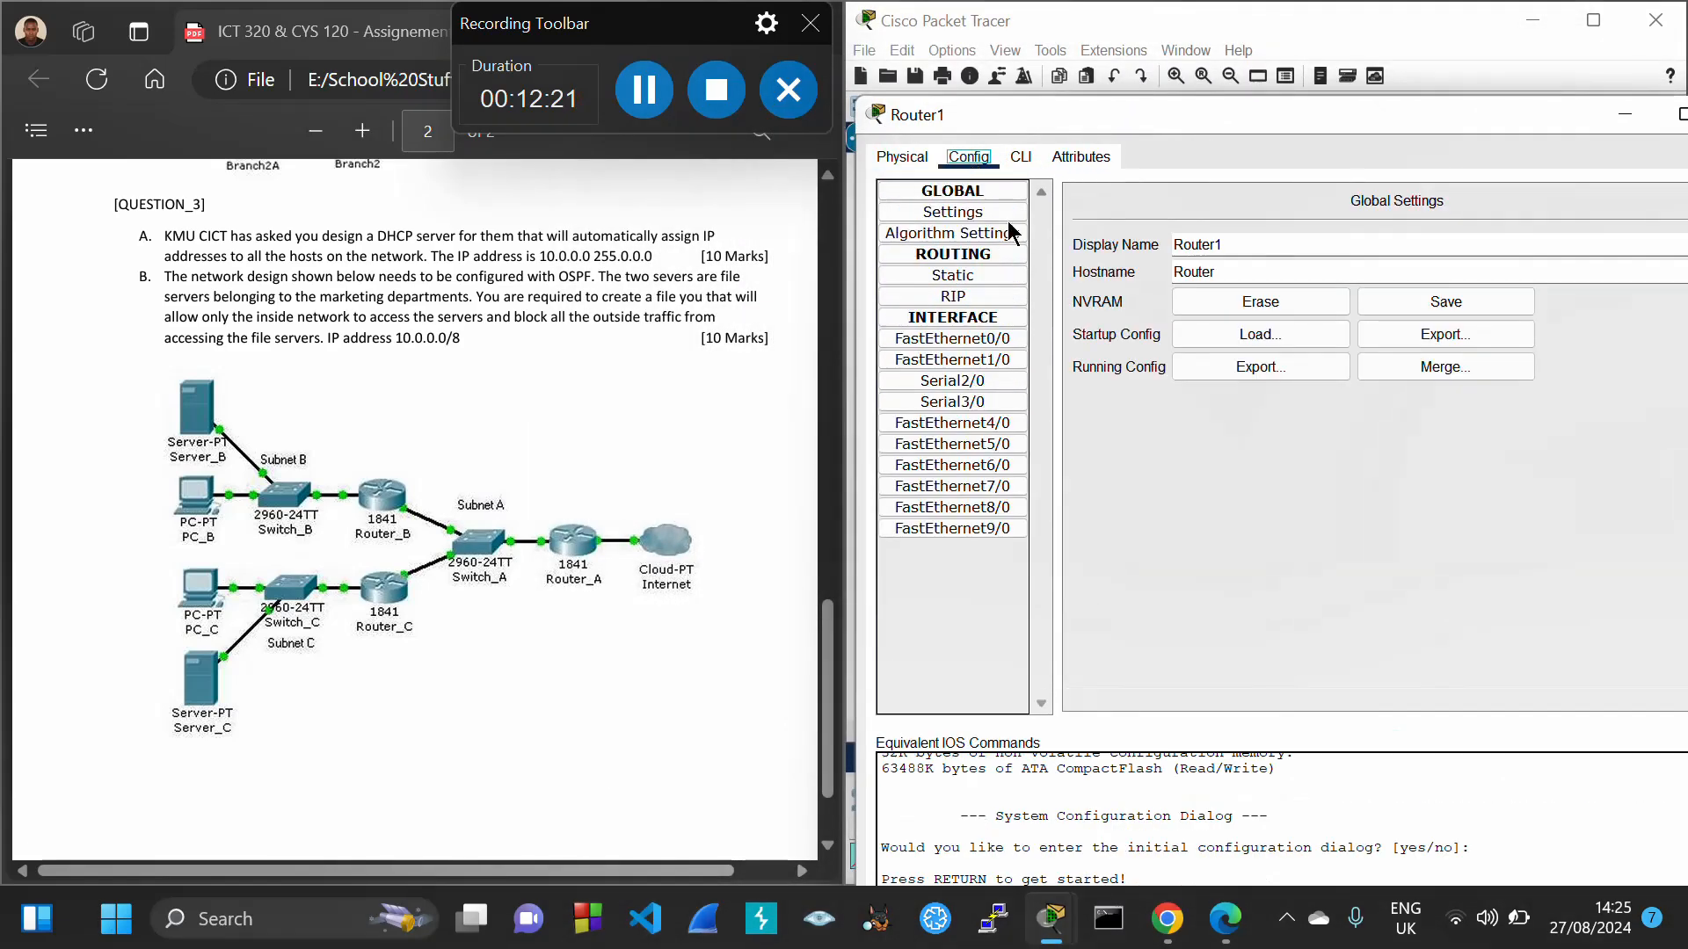
{"action": "left_click", "coordinate": [1006, 362]}
{"action": "left_click", "coordinate": [1441, 338]}
{"action": "type", "text": "10.64.0.1"}
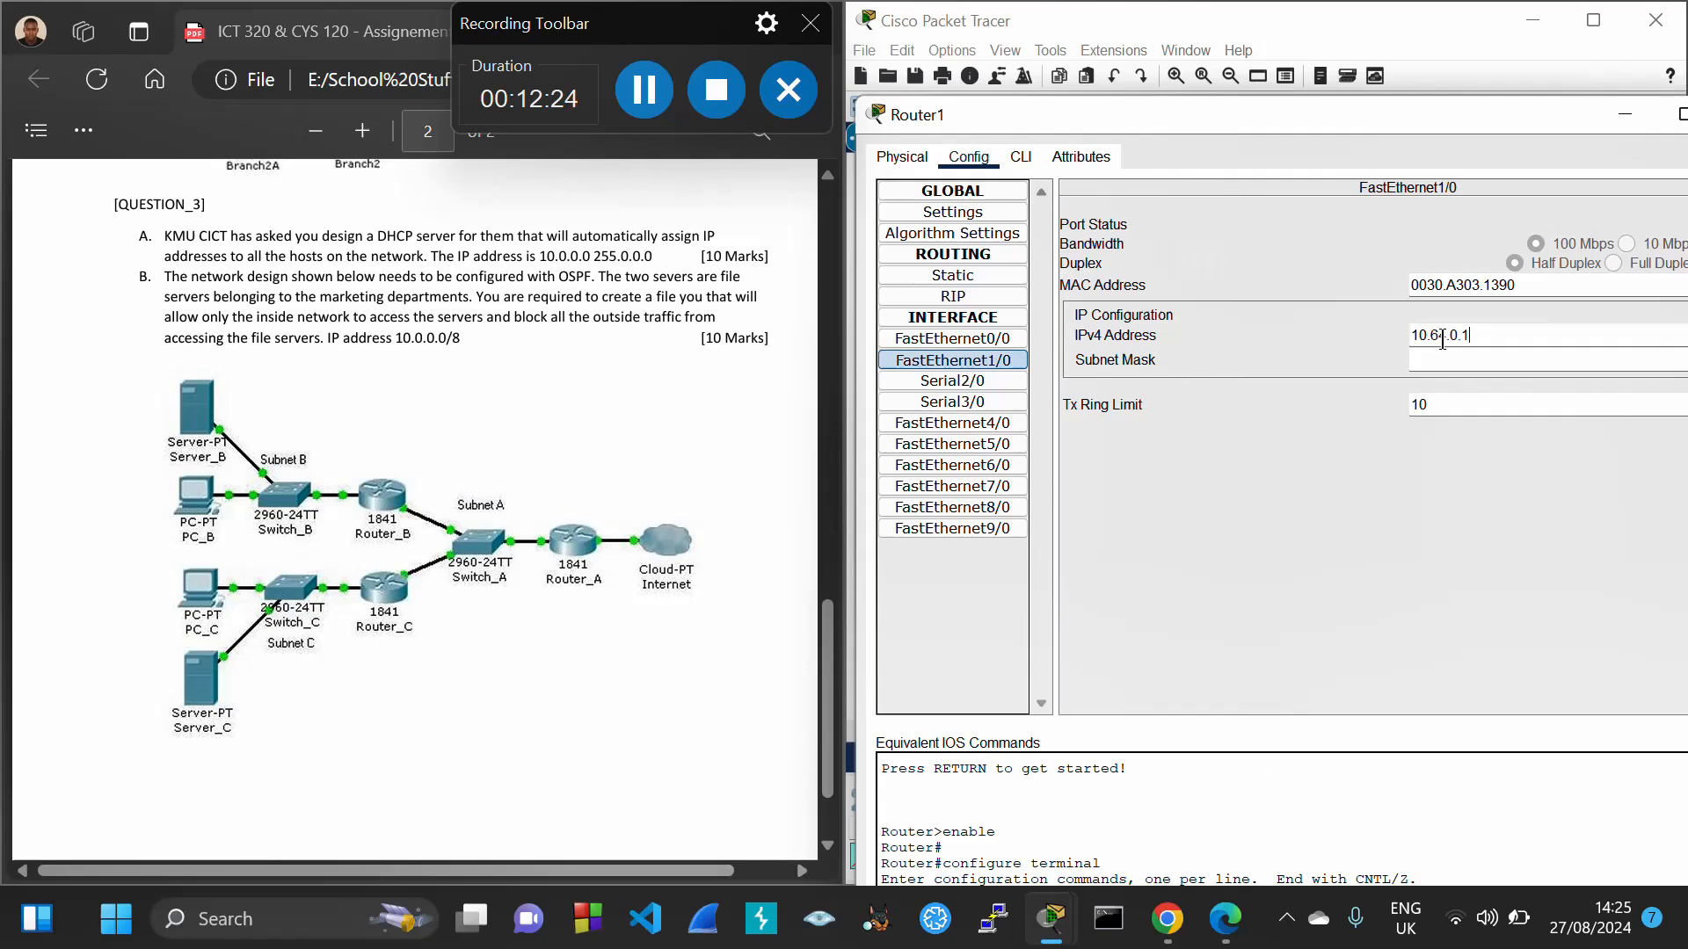
{"action": "key", "text": "Tab"}
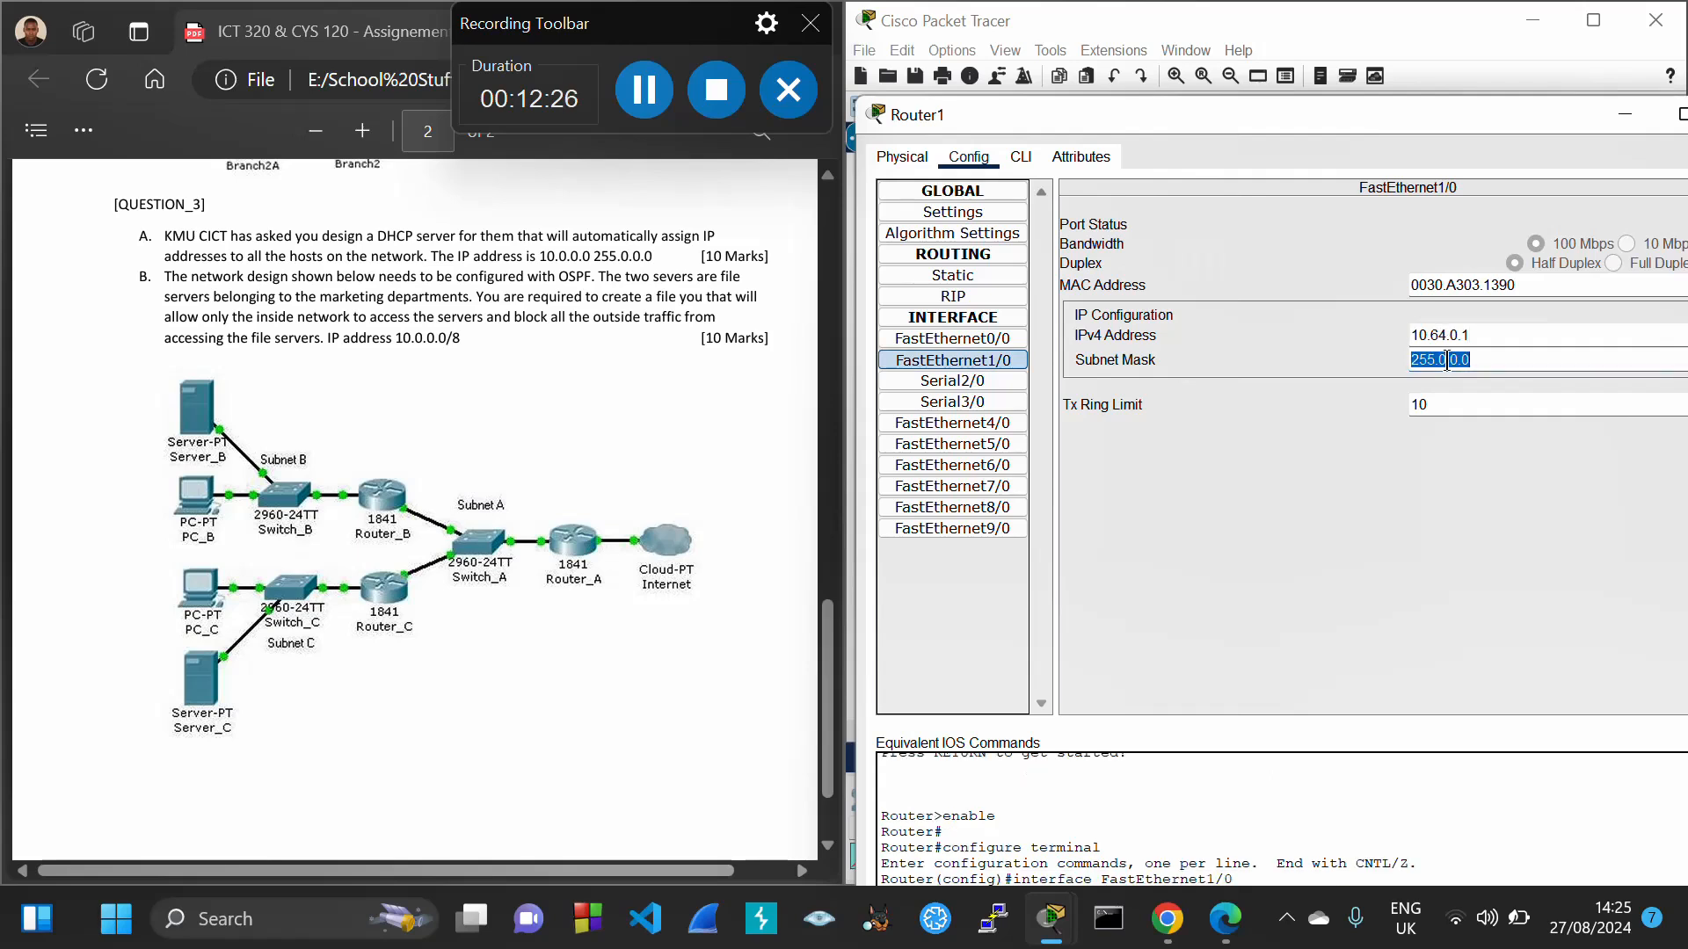
{"action": "left_click", "coordinate": [1447, 361]}
{"action": "key", "text": "BackSpace"}
{"action": "type", "text": "224"}
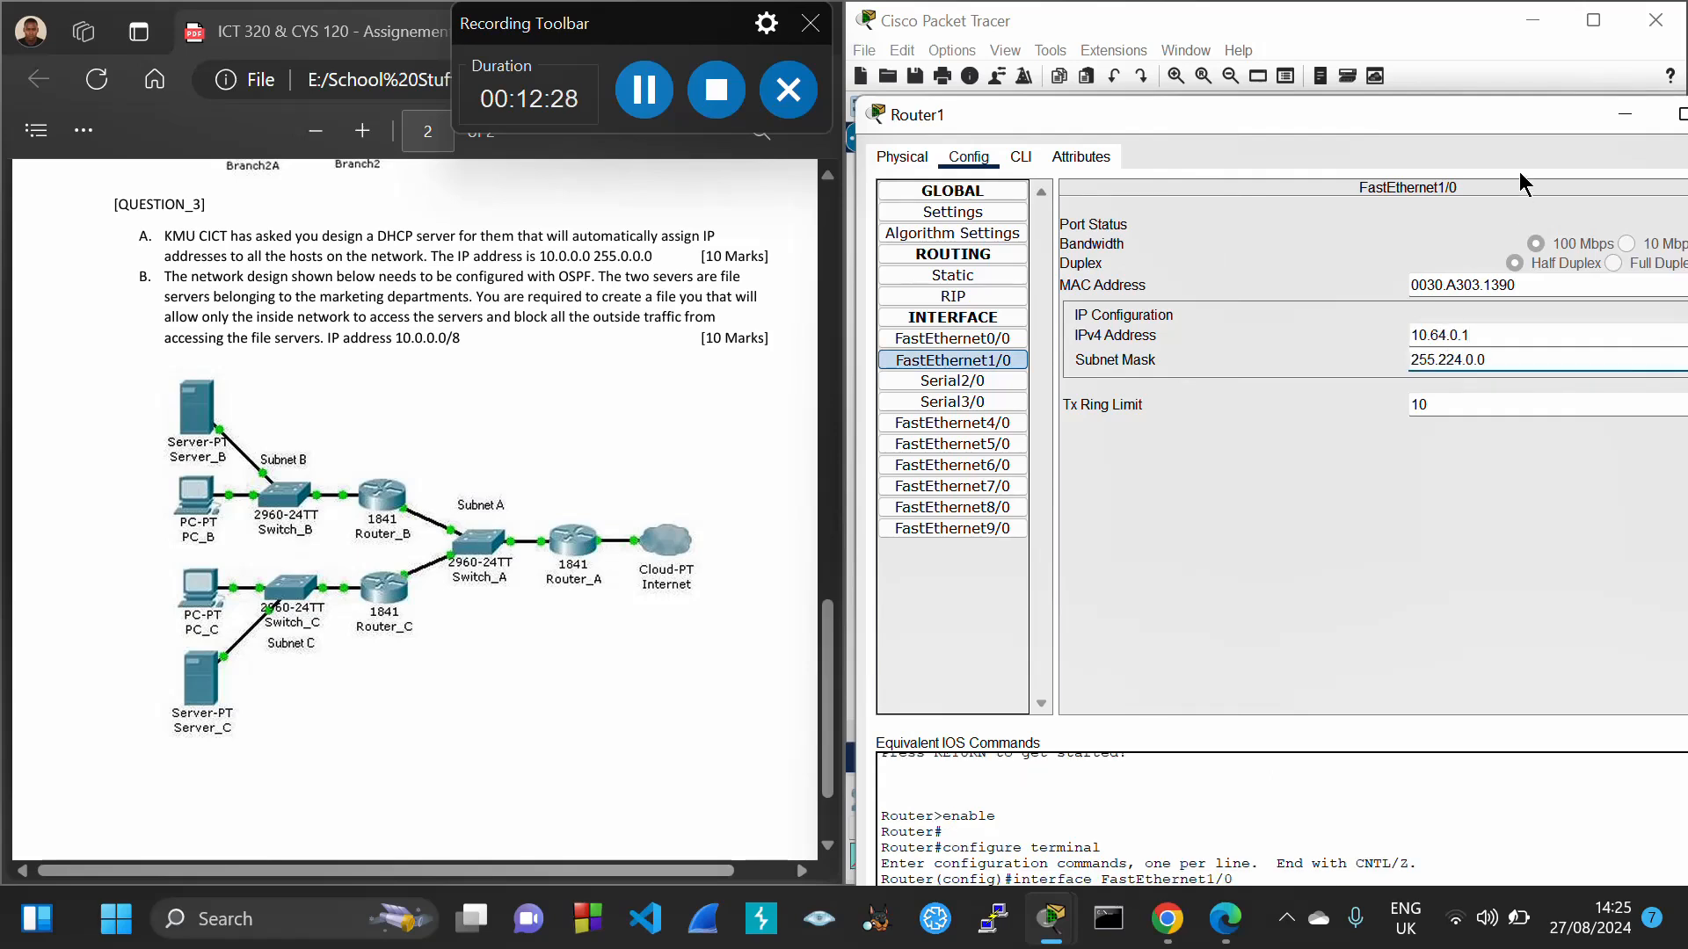
{"action": "left_click_drag", "start_coordinate": [1496, 120], "coordinate": [1346, 146]}
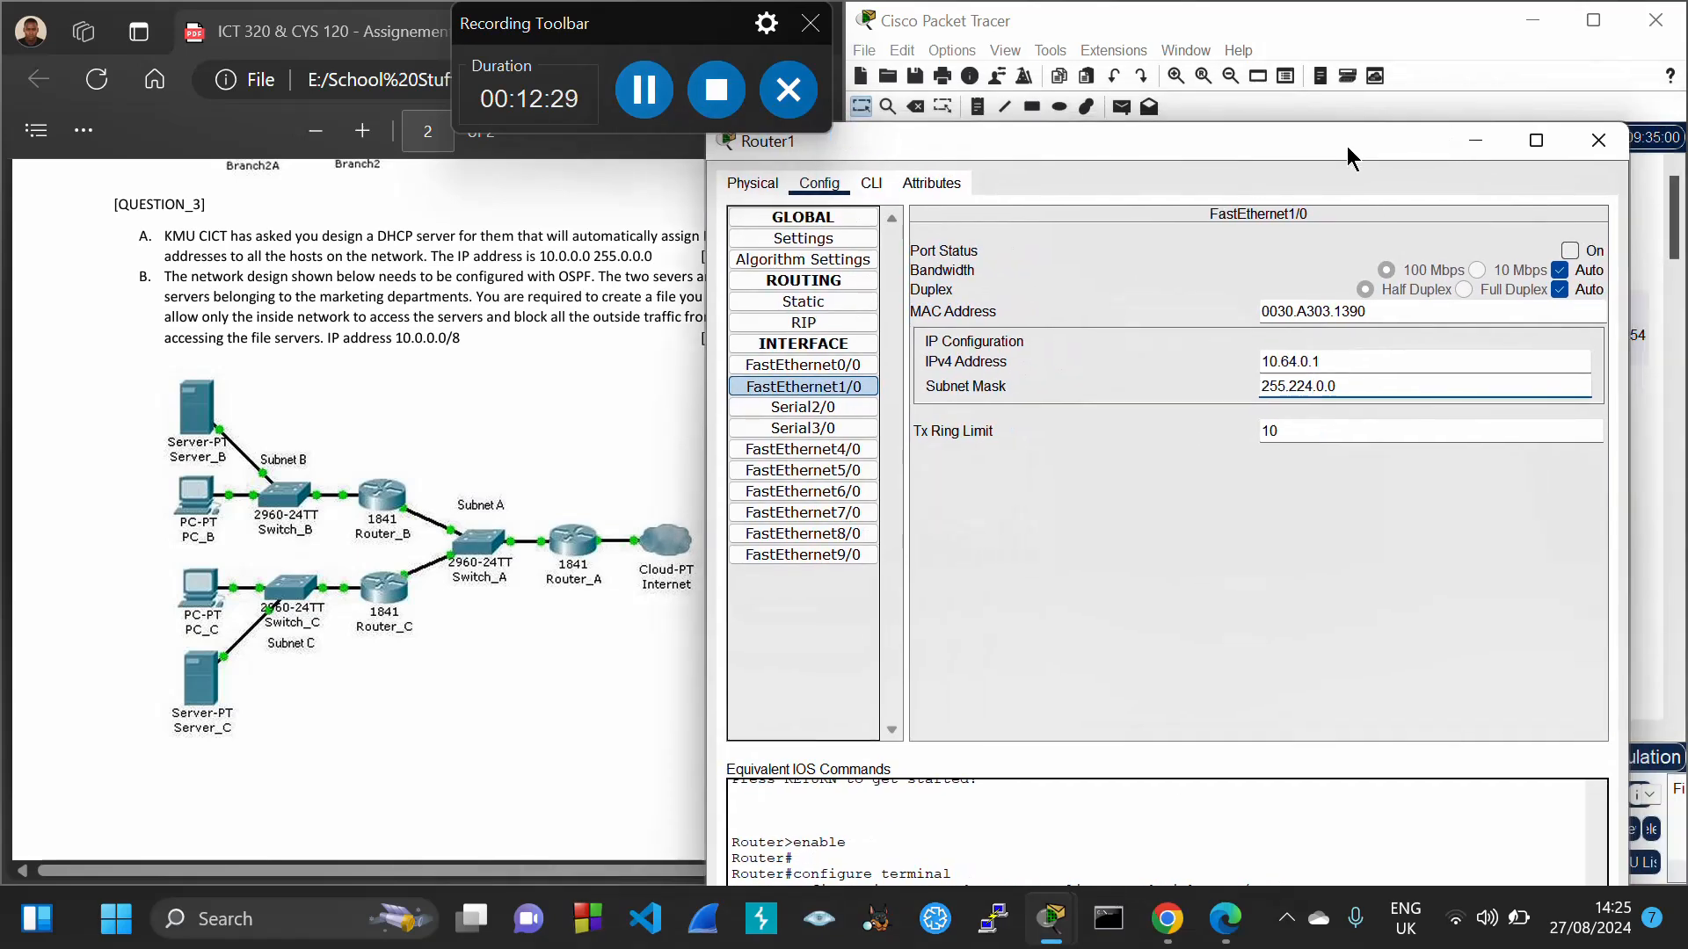
{"action": "left_click", "coordinate": [1571, 251]}
{"action": "left_click", "coordinate": [1598, 143]}
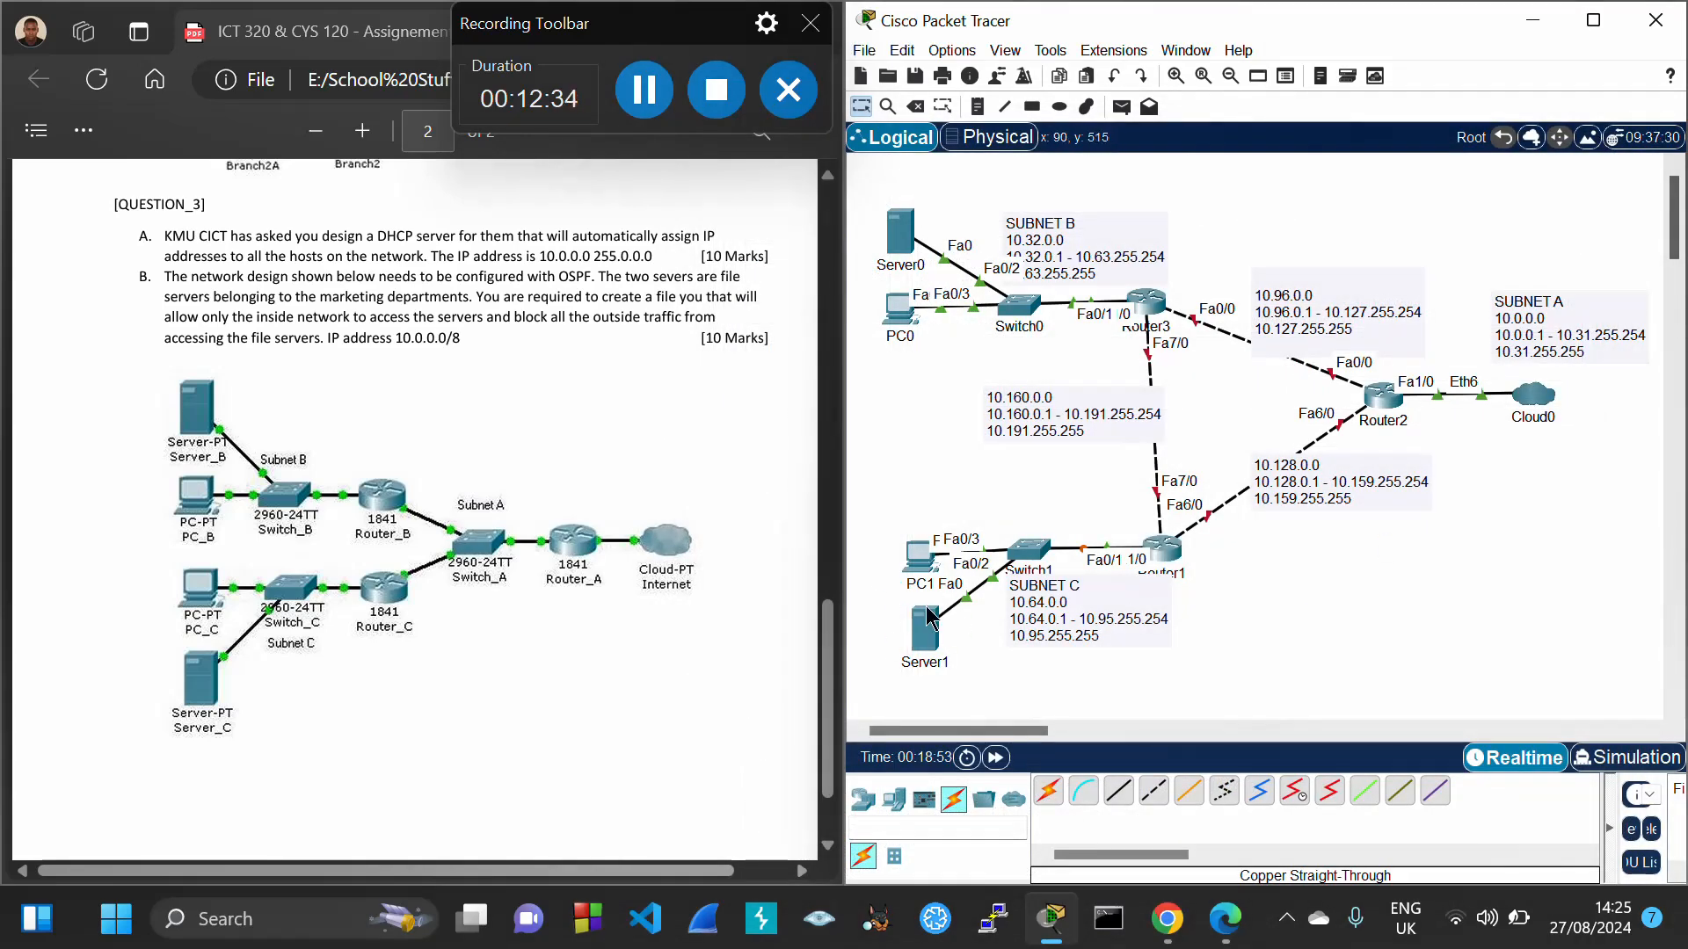
Enter Server1's 10.64.0 address, a 255.224.0.0 mask and gateway 10.64.0.1
{"action": "left_click", "coordinate": [923, 648]}
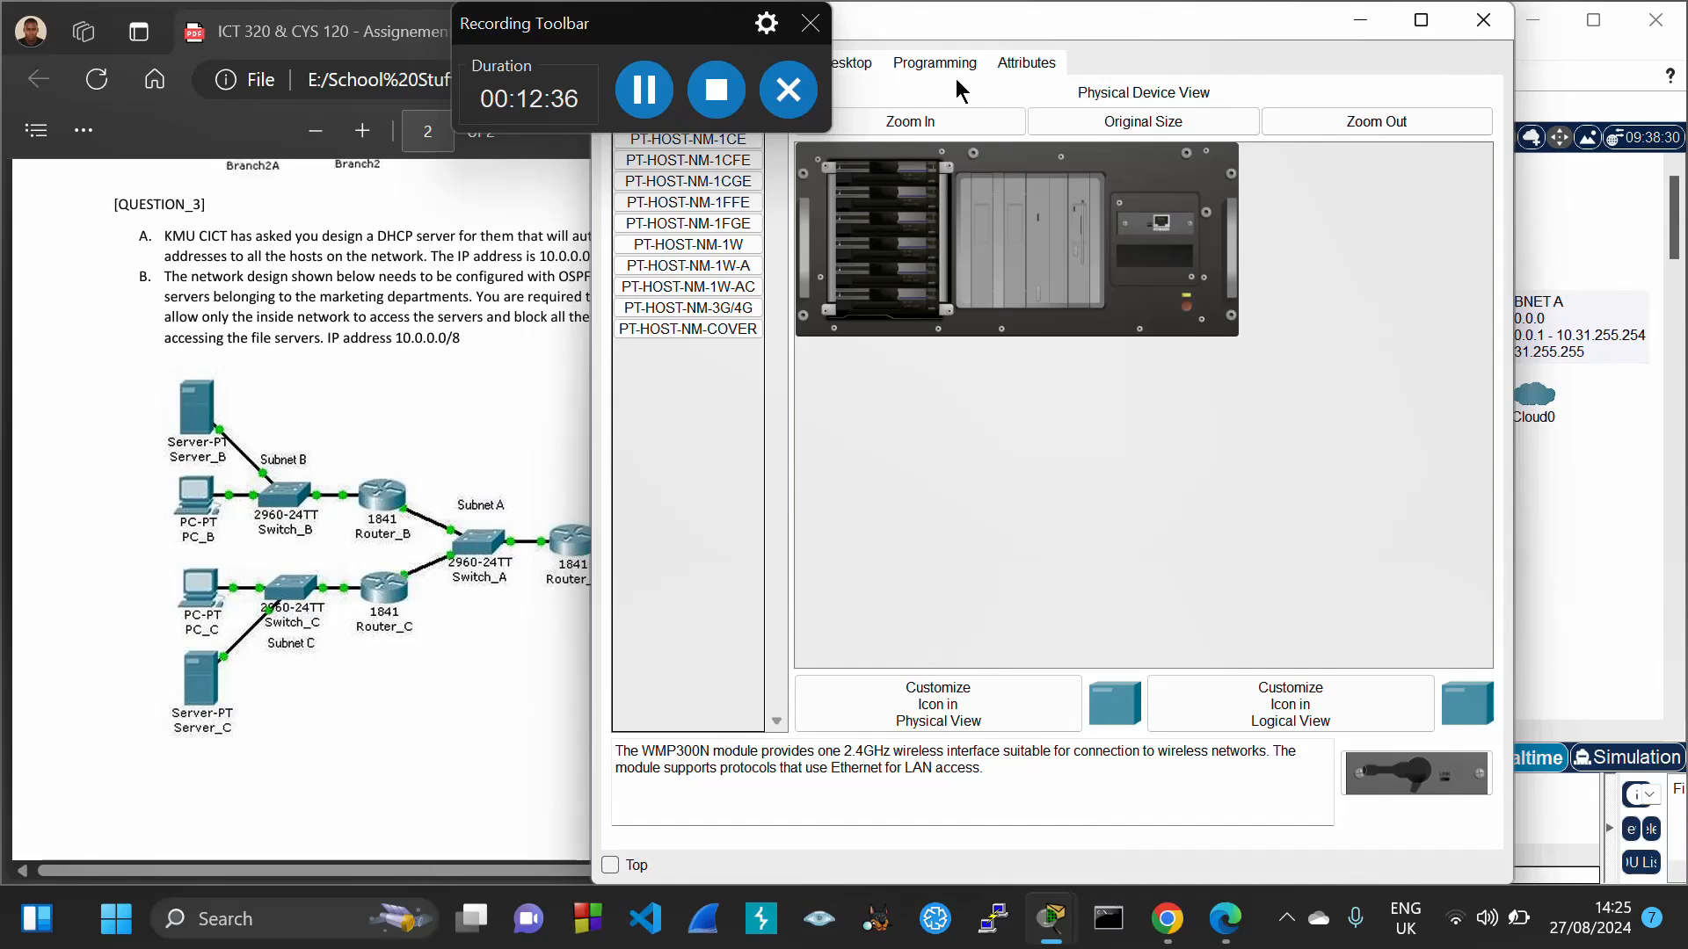
{"action": "left_click_drag", "start_coordinate": [969, 28], "coordinate": [1141, 86]}
{"action": "left_click", "coordinate": [1022, 118]}
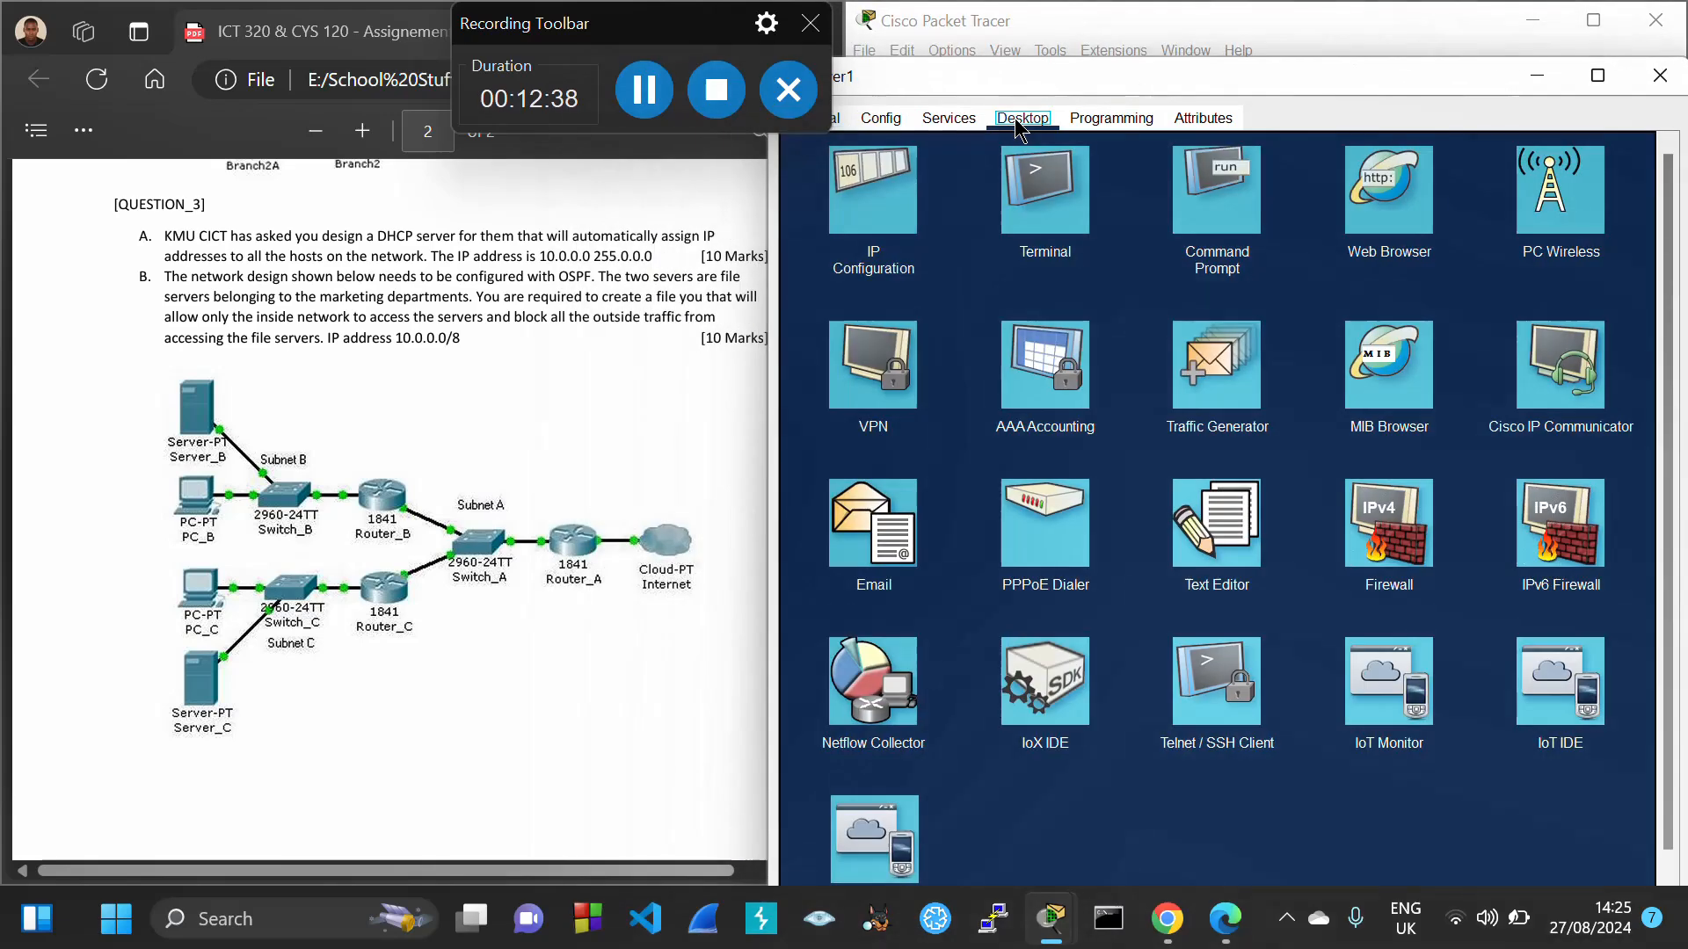
{"action": "left_click", "coordinate": [884, 208]}
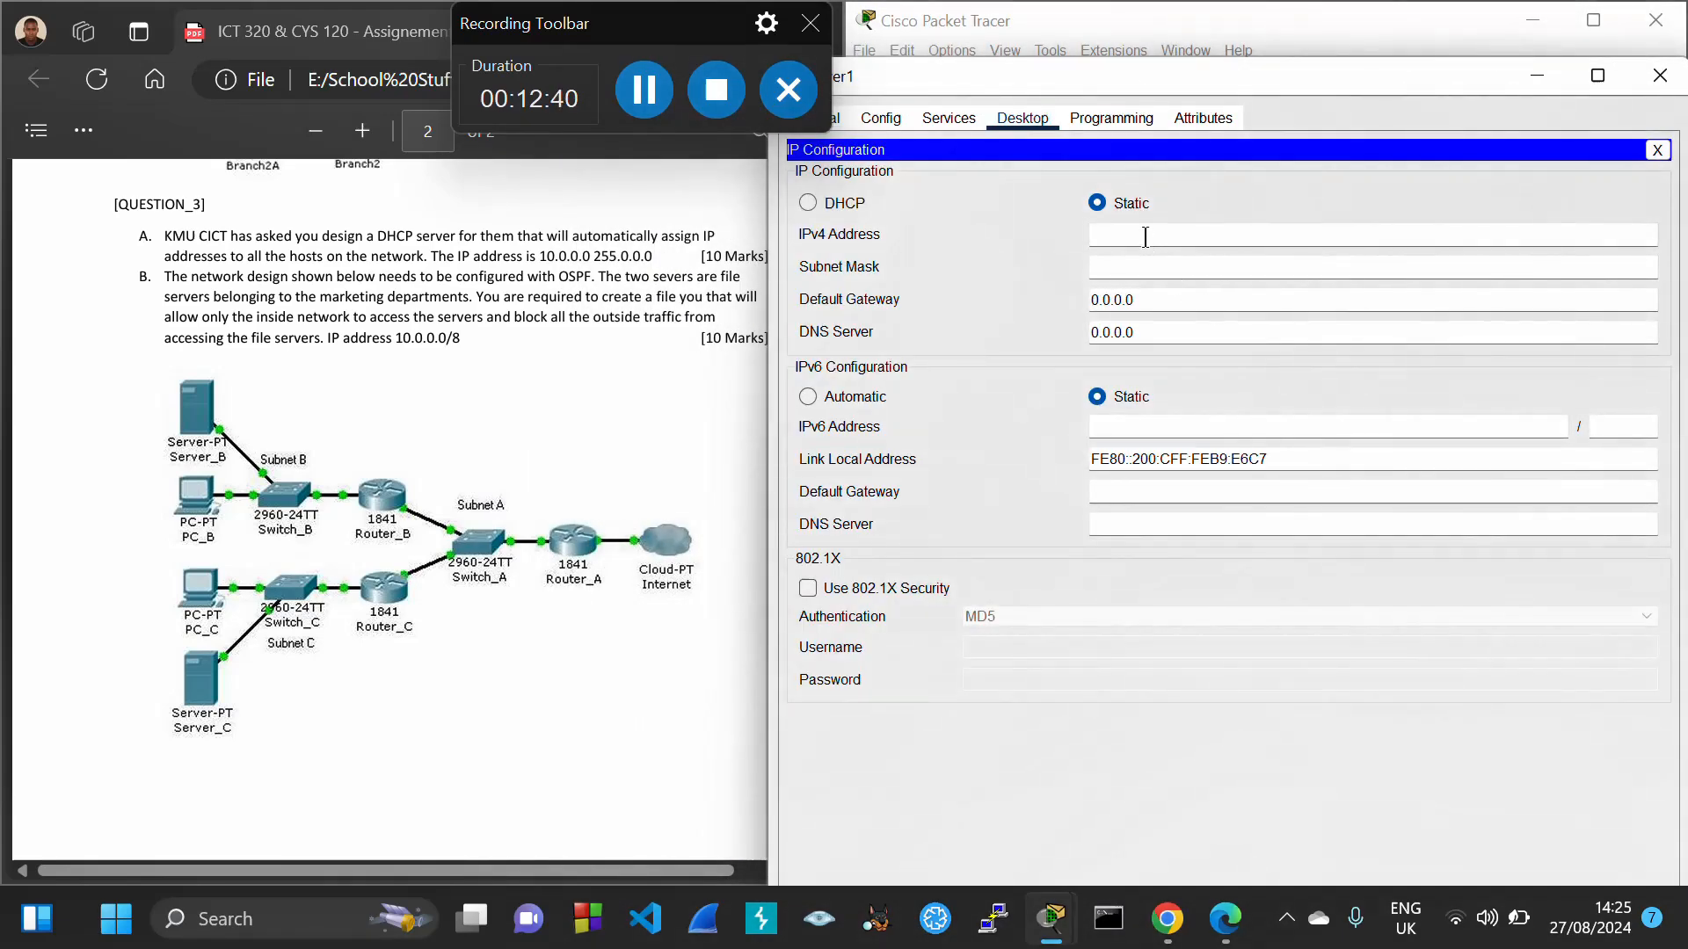
{"action": "type", "text": "10.64.0.2"}
{"action": "key", "text": "Tab"}
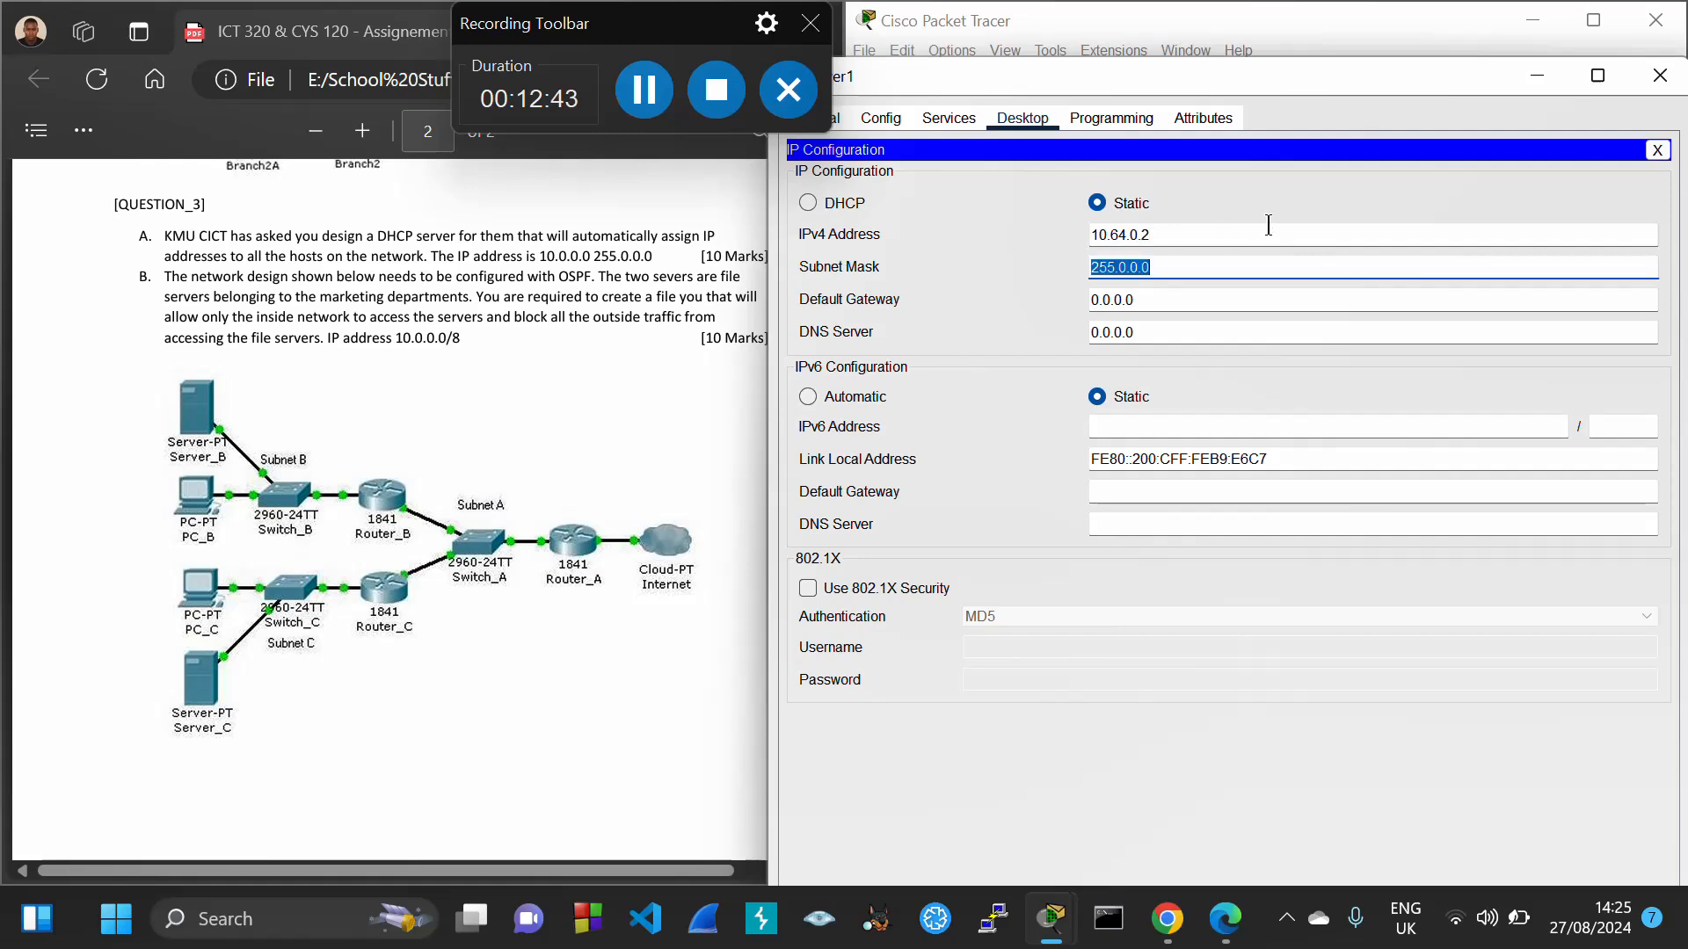
{"action": "left_click", "coordinate": [1126, 267]}
{"action": "key", "text": "BackSpace"}
{"action": "type", "text": "224"}
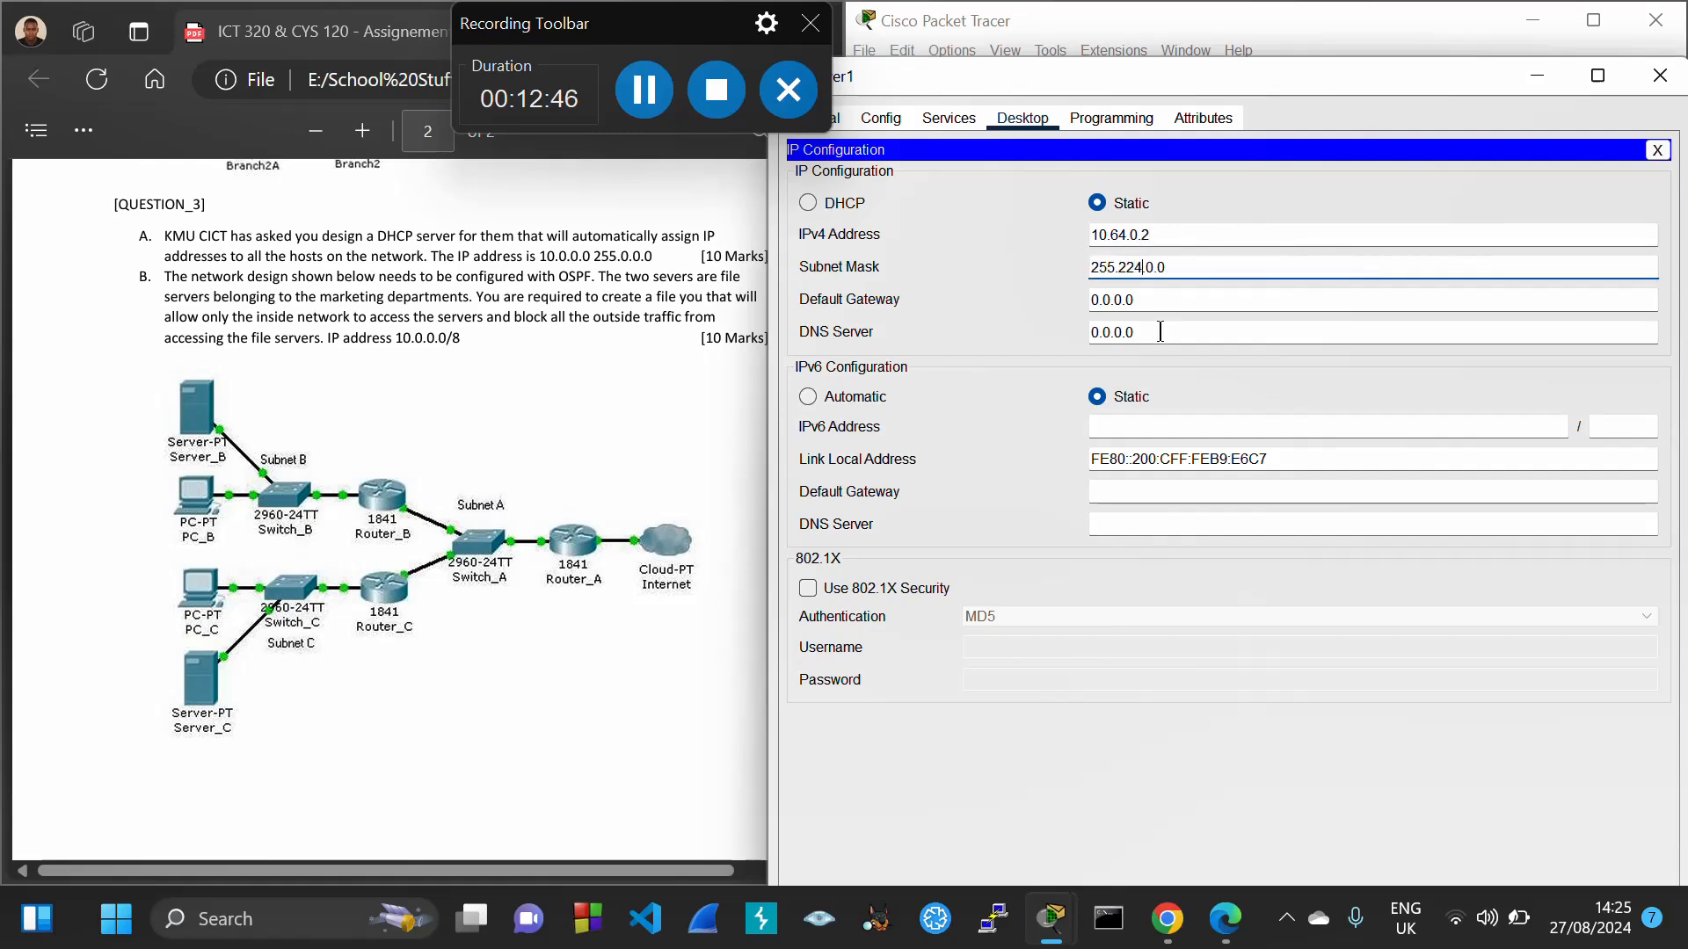
{"action": "key", "text": "Tab"}
{"action": "type", "text": "10.64.0.1"}
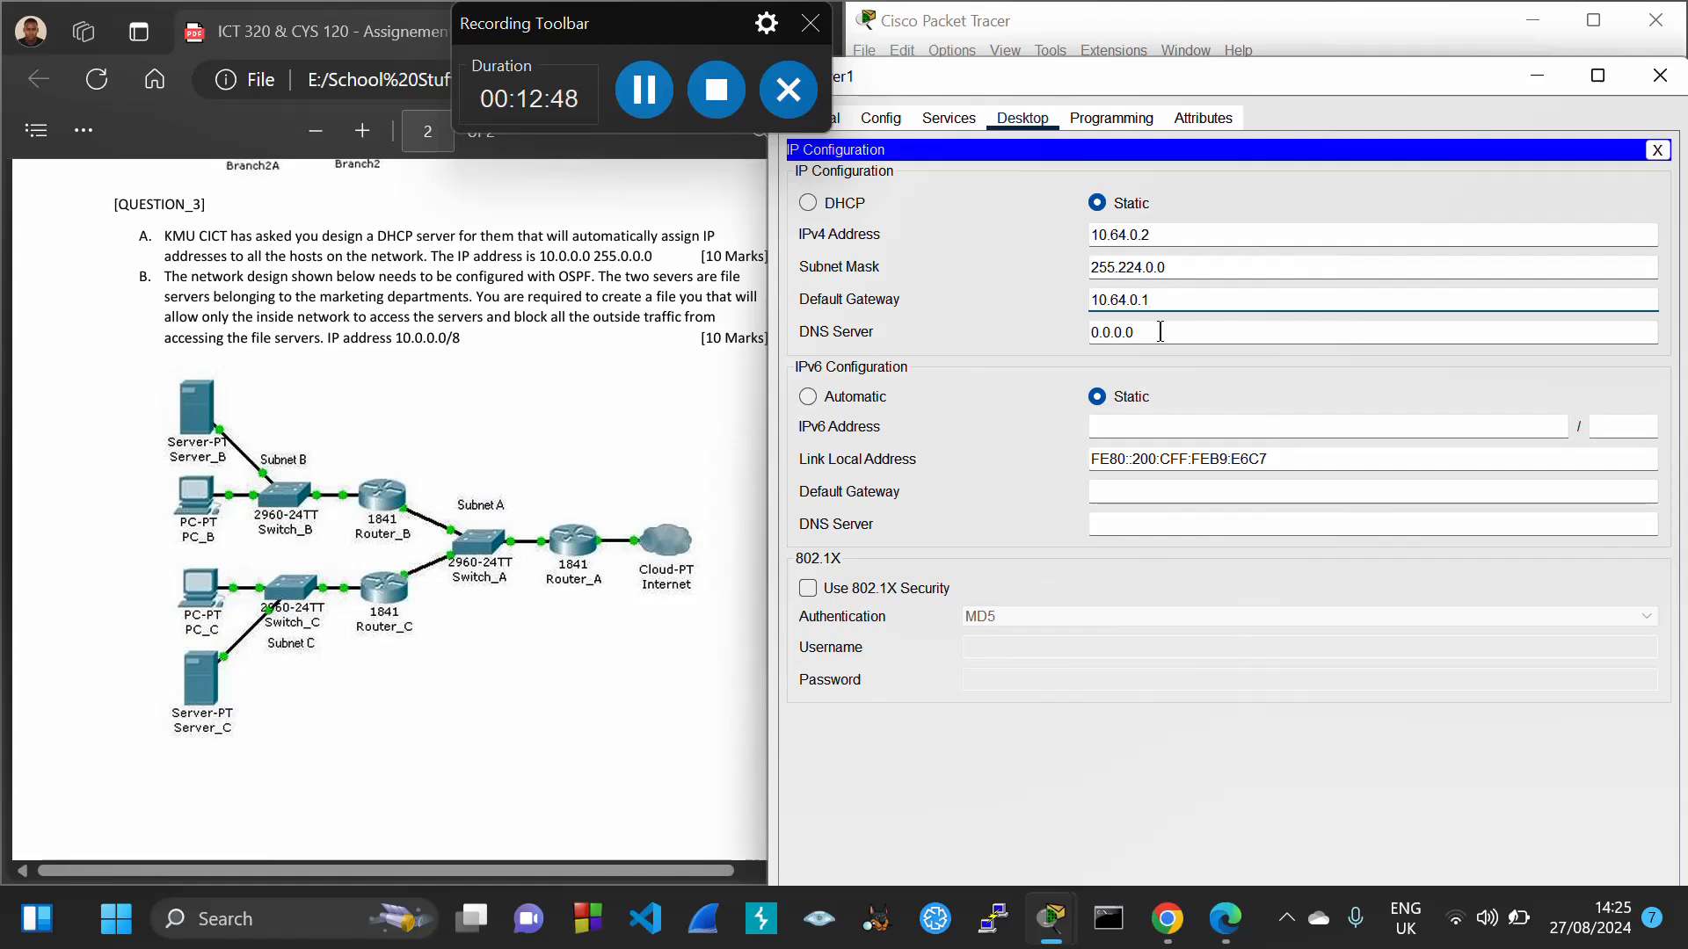
{"action": "left_click", "coordinate": [1660, 74]}
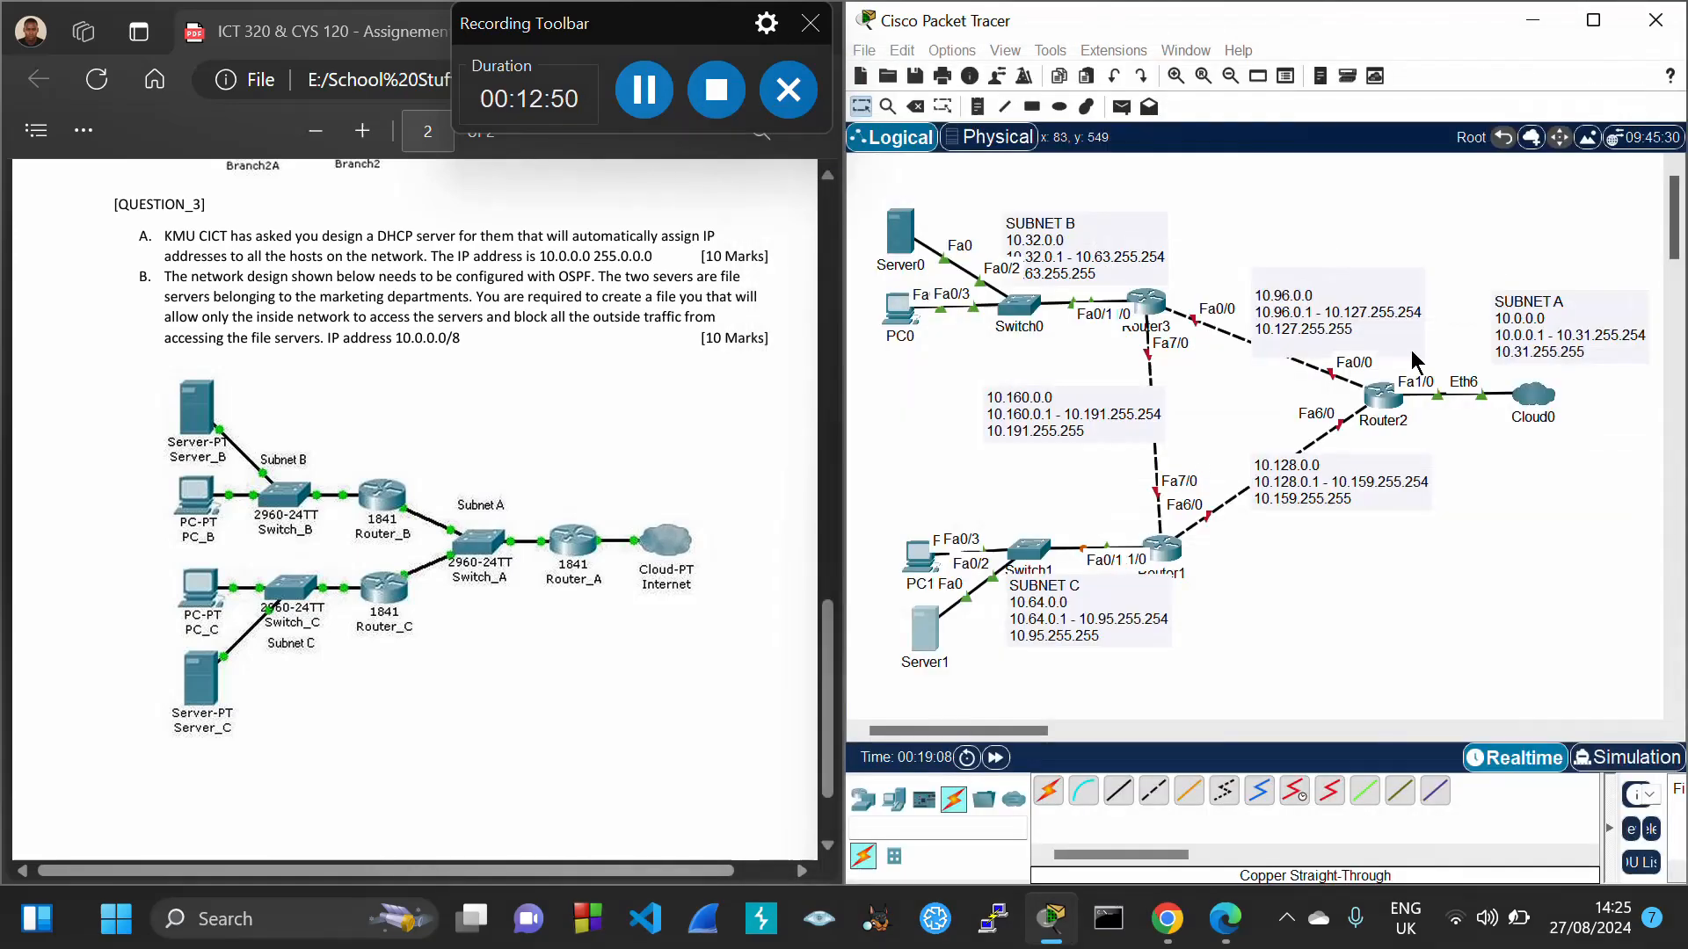
Give PC1 static IP 10.64.0.3, mask 255.224.0.0 and gateway 10.64.0.1, then close it
{"action": "left_click", "coordinate": [916, 560]}
{"action": "left_click_drag", "start_coordinate": [1000, 30], "coordinate": [1276, 110]}
{"action": "left_click", "coordinate": [1069, 148]}
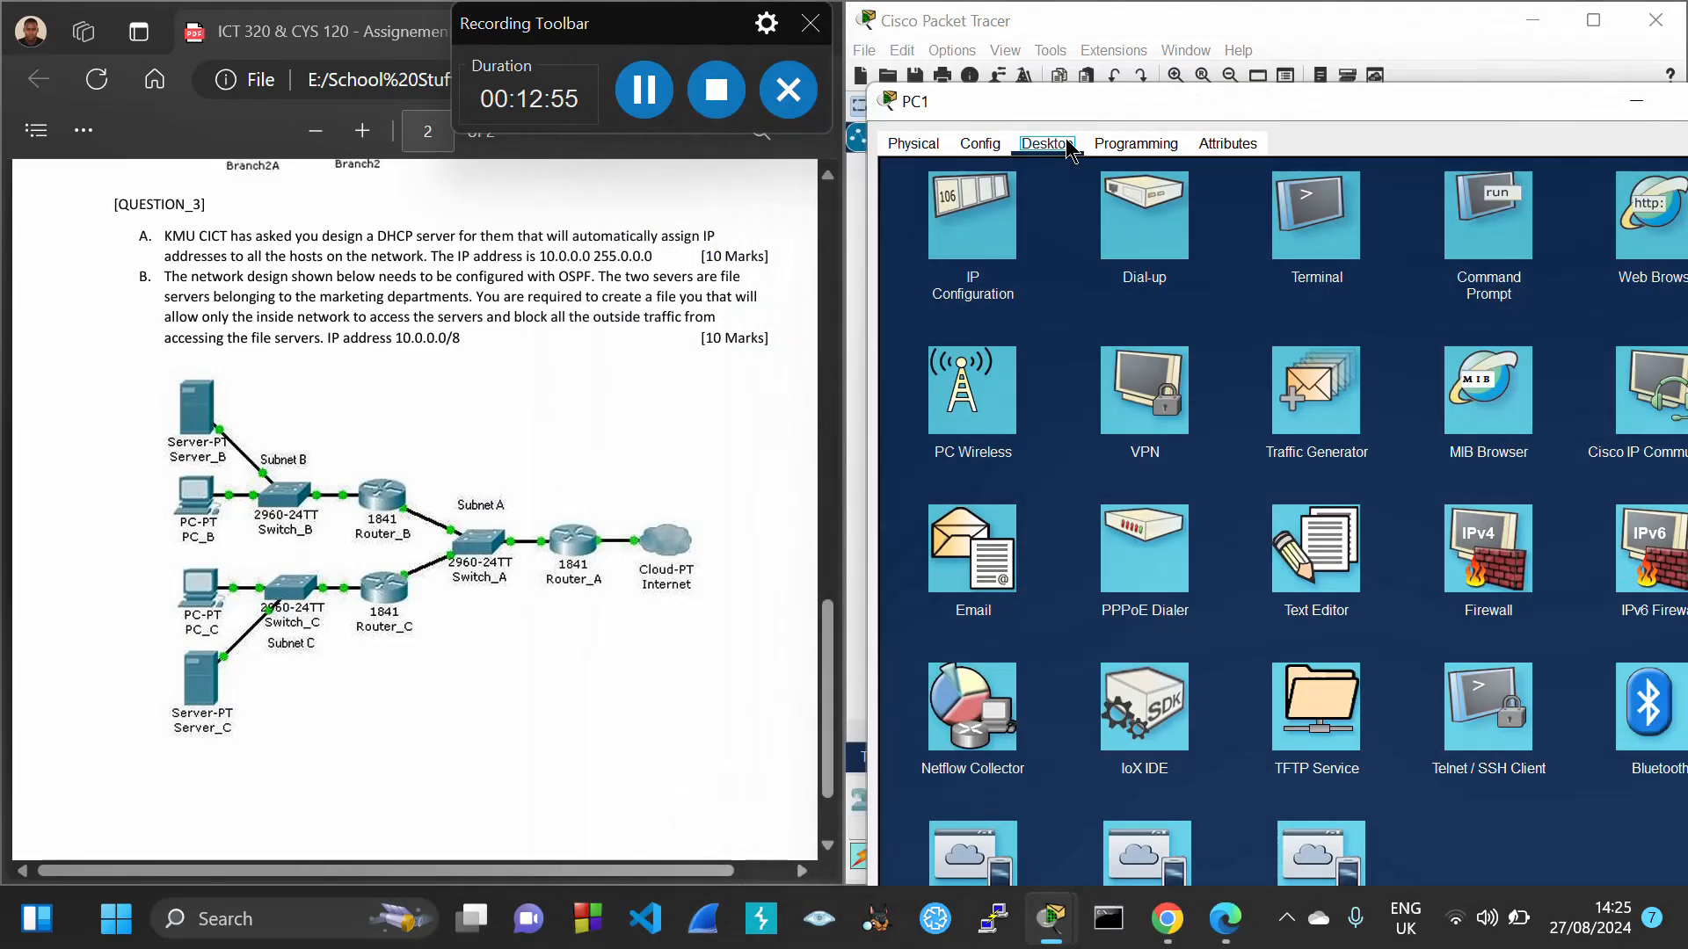
{"action": "left_click", "coordinate": [972, 218]}
{"action": "left_click", "coordinate": [1263, 284]}
{"action": "type", "text": "10.64.0.1"}
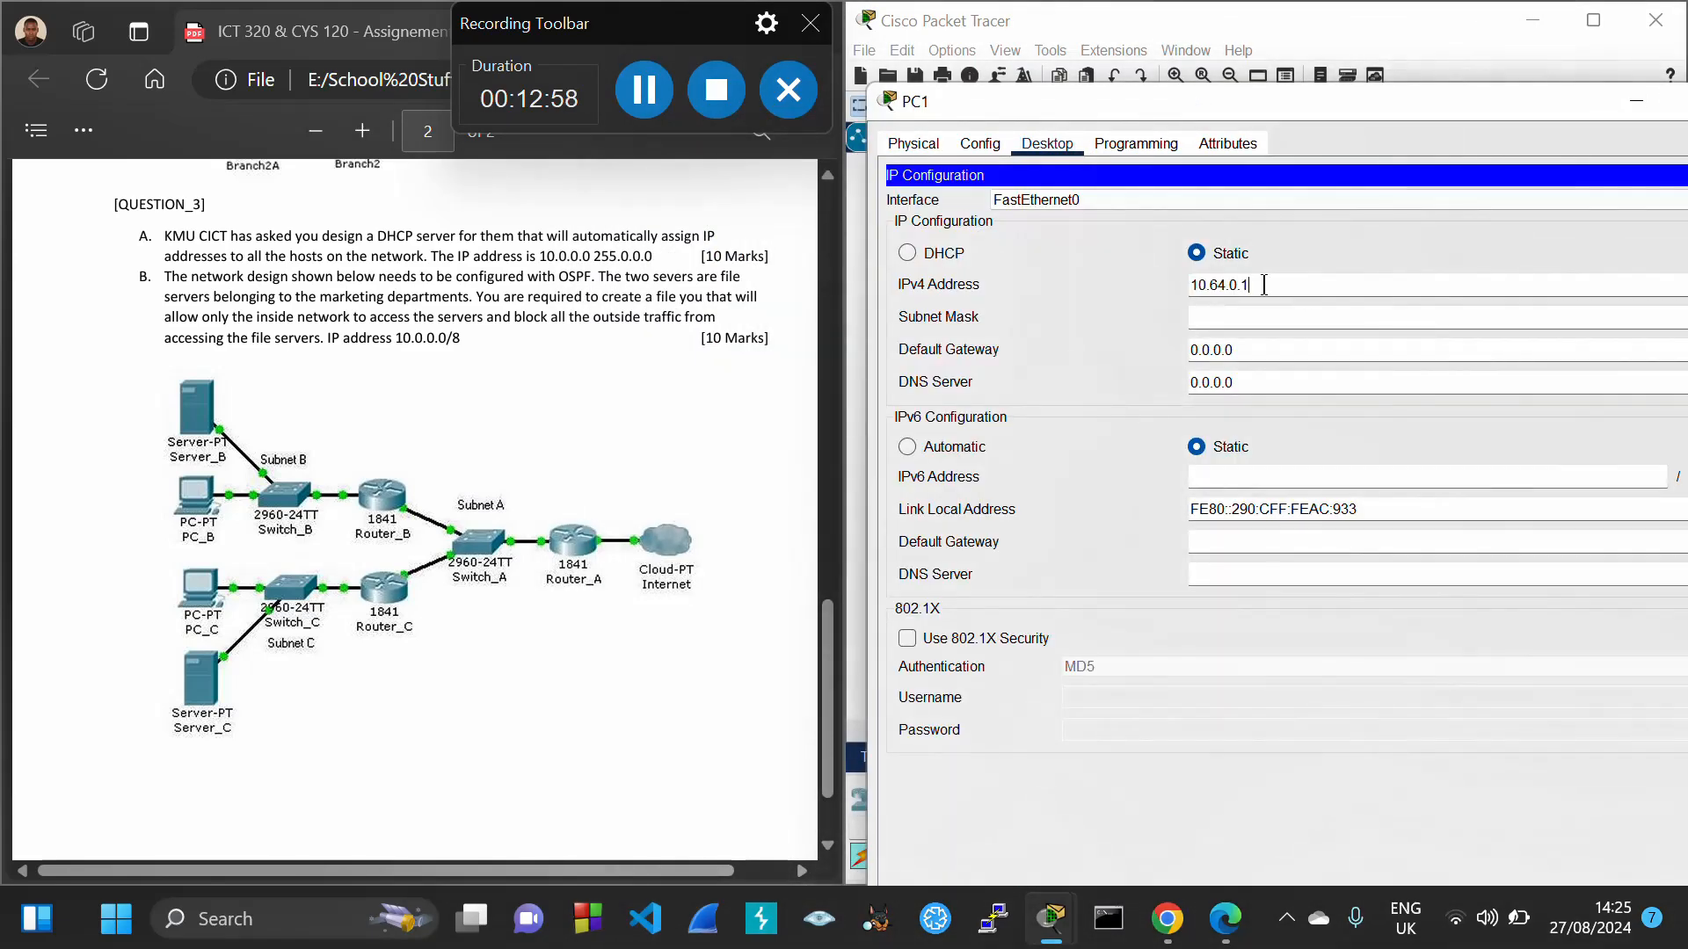
{"action": "key", "text": "Tab"}
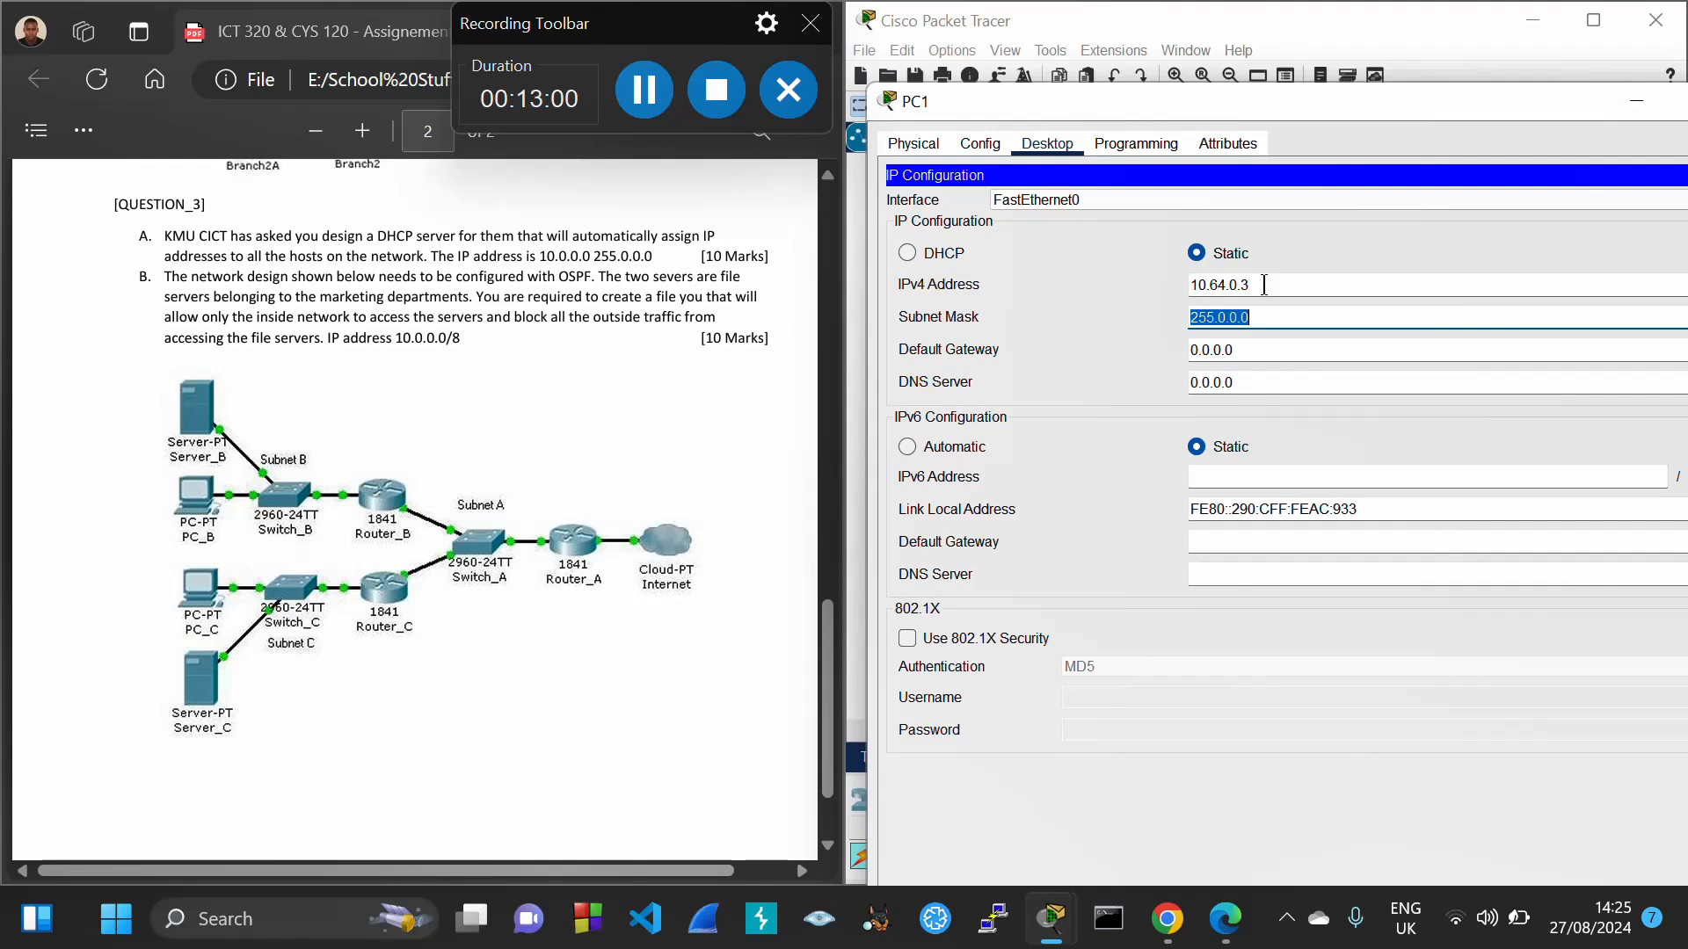
{"action": "left_click", "coordinate": [1225, 318]}
{"action": "key", "text": "BackSpace"}
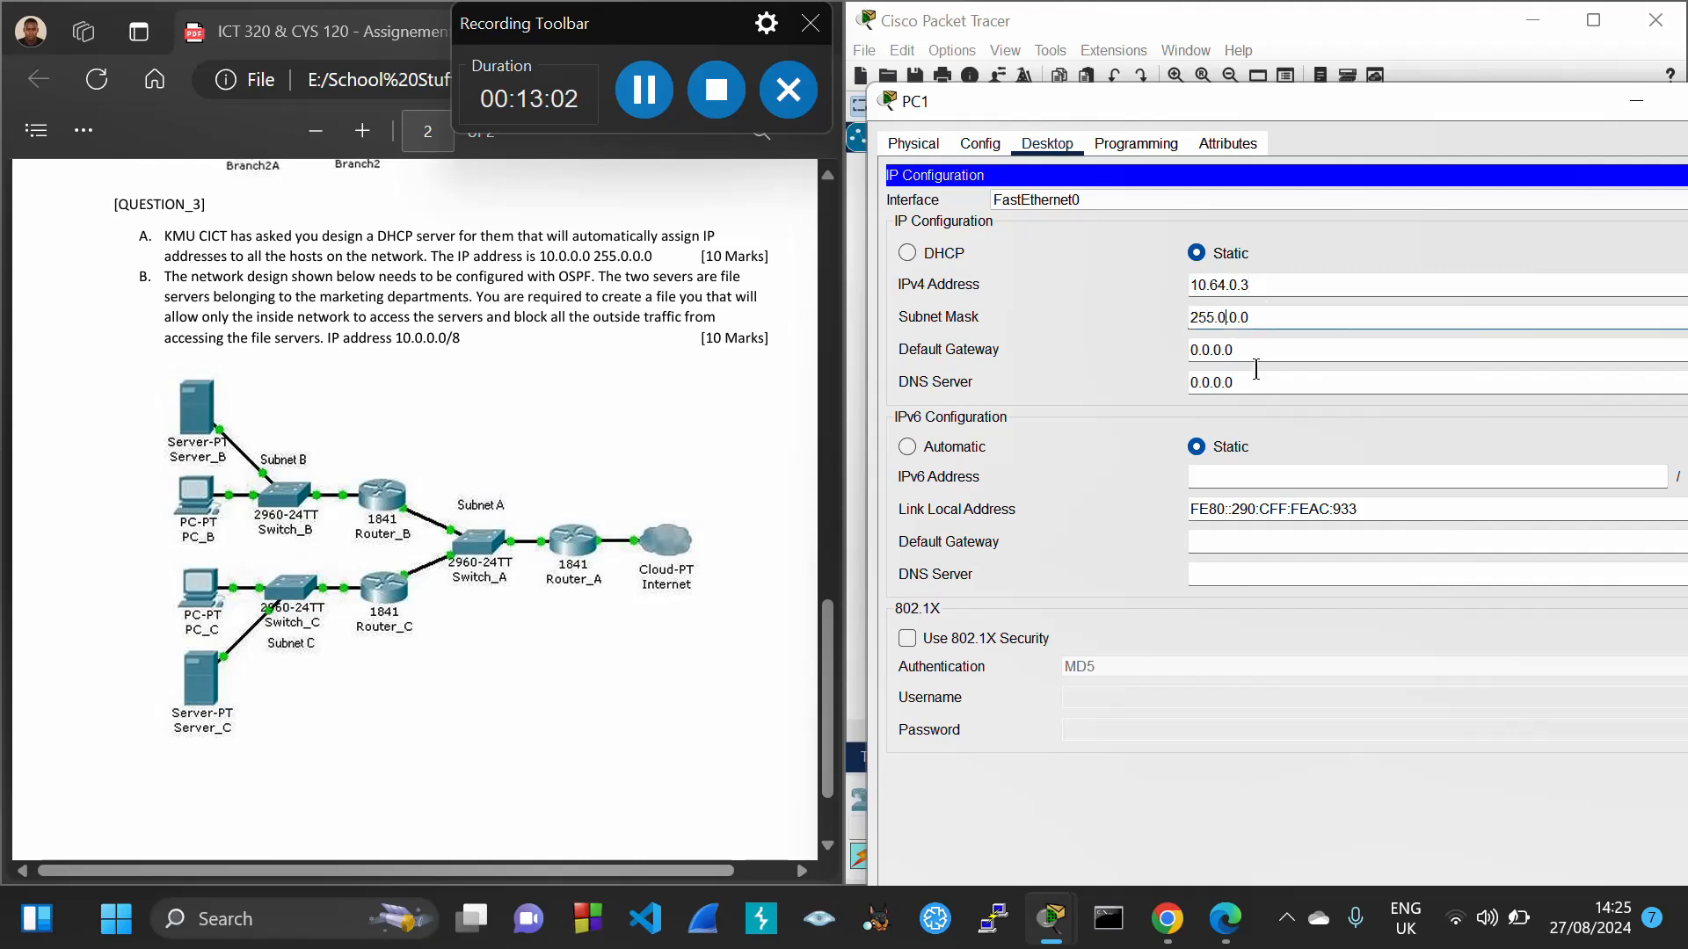
{"action": "type", "text": "224"}
{"action": "key", "text": "Tab"}
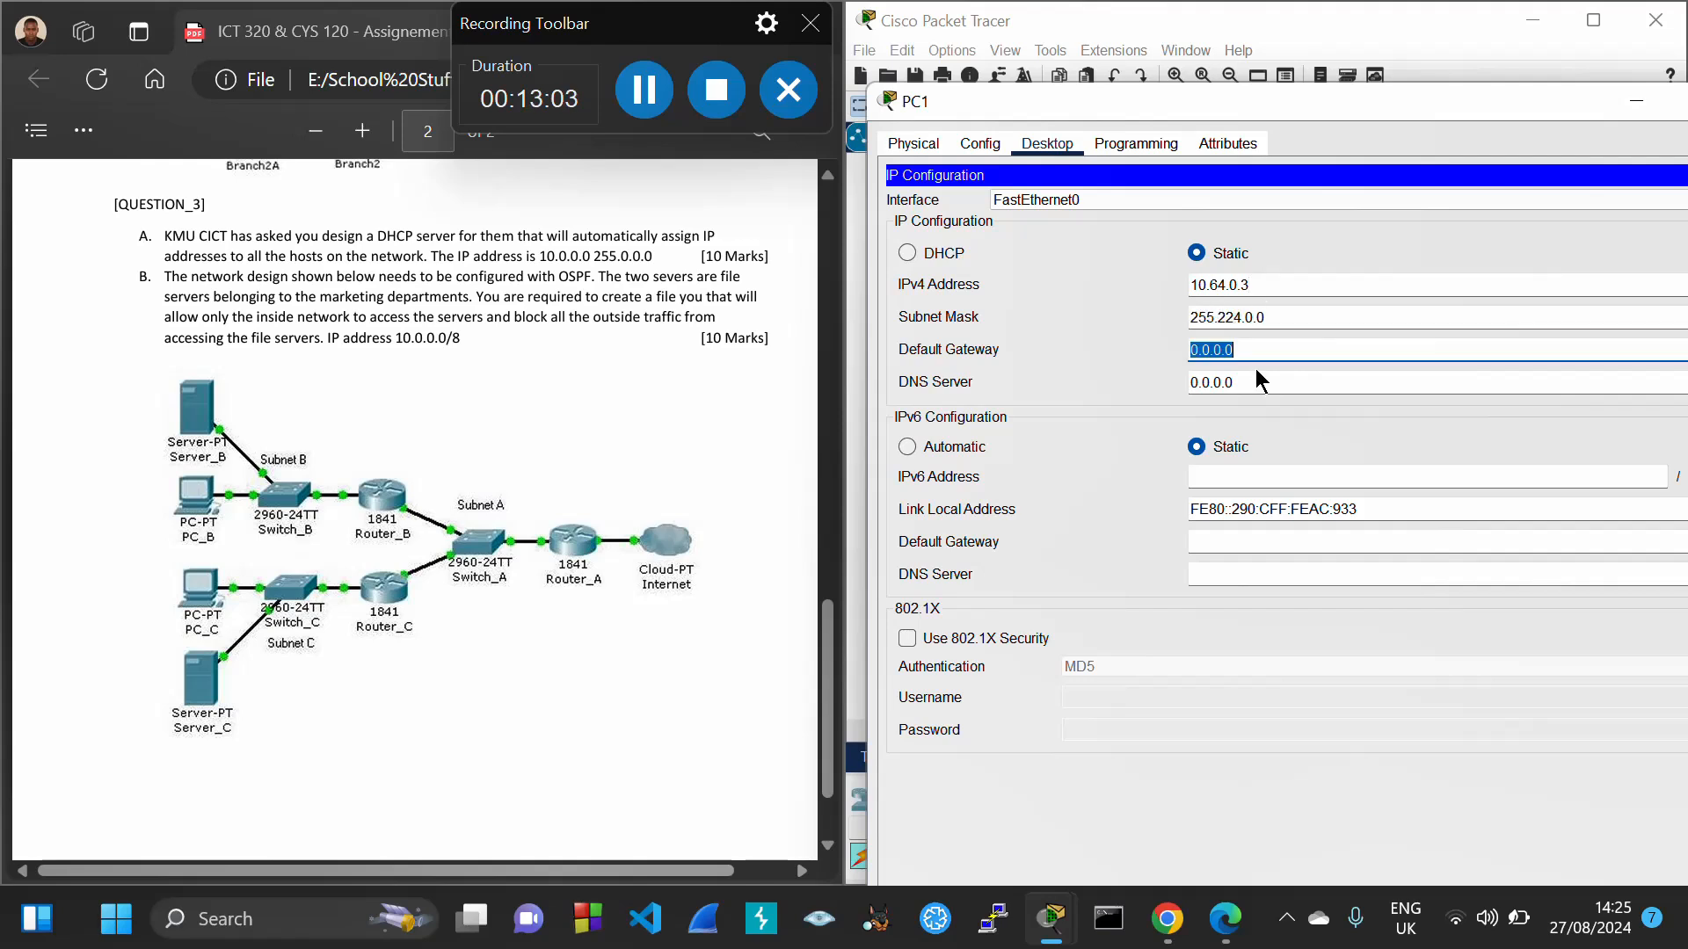
{"action": "type", "text": "10.64.0.1"}
{"action": "left_click_drag", "start_coordinate": [1410, 88], "coordinate": [946, 172]}
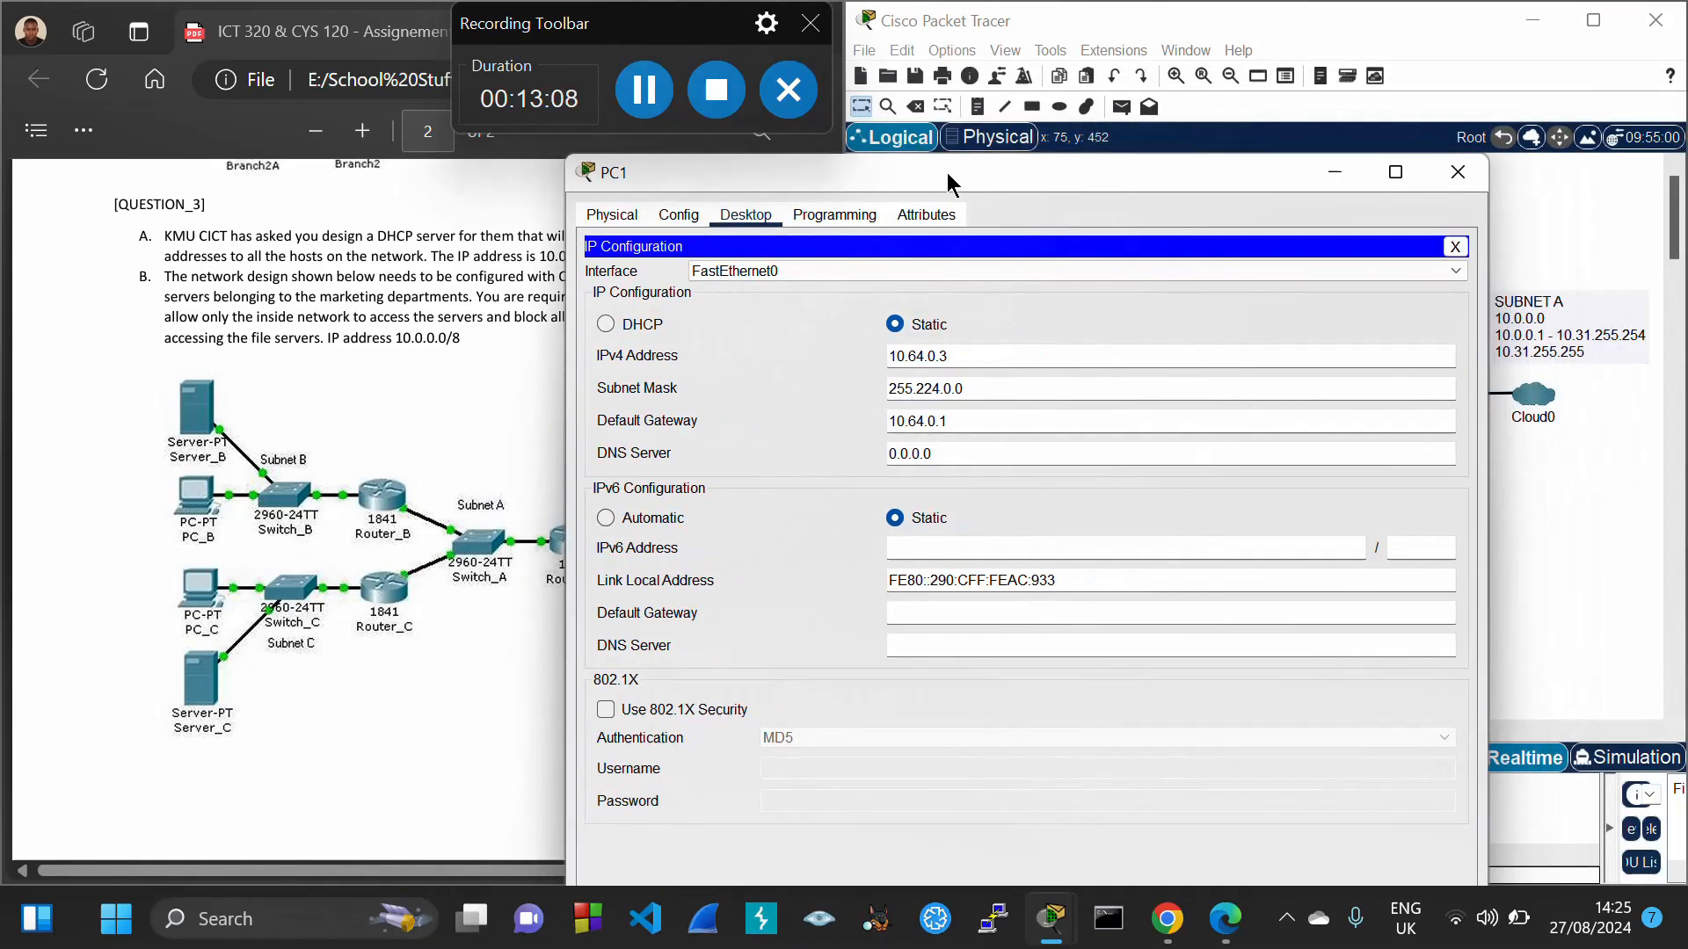
{"action": "left_click", "coordinate": [1455, 170]}
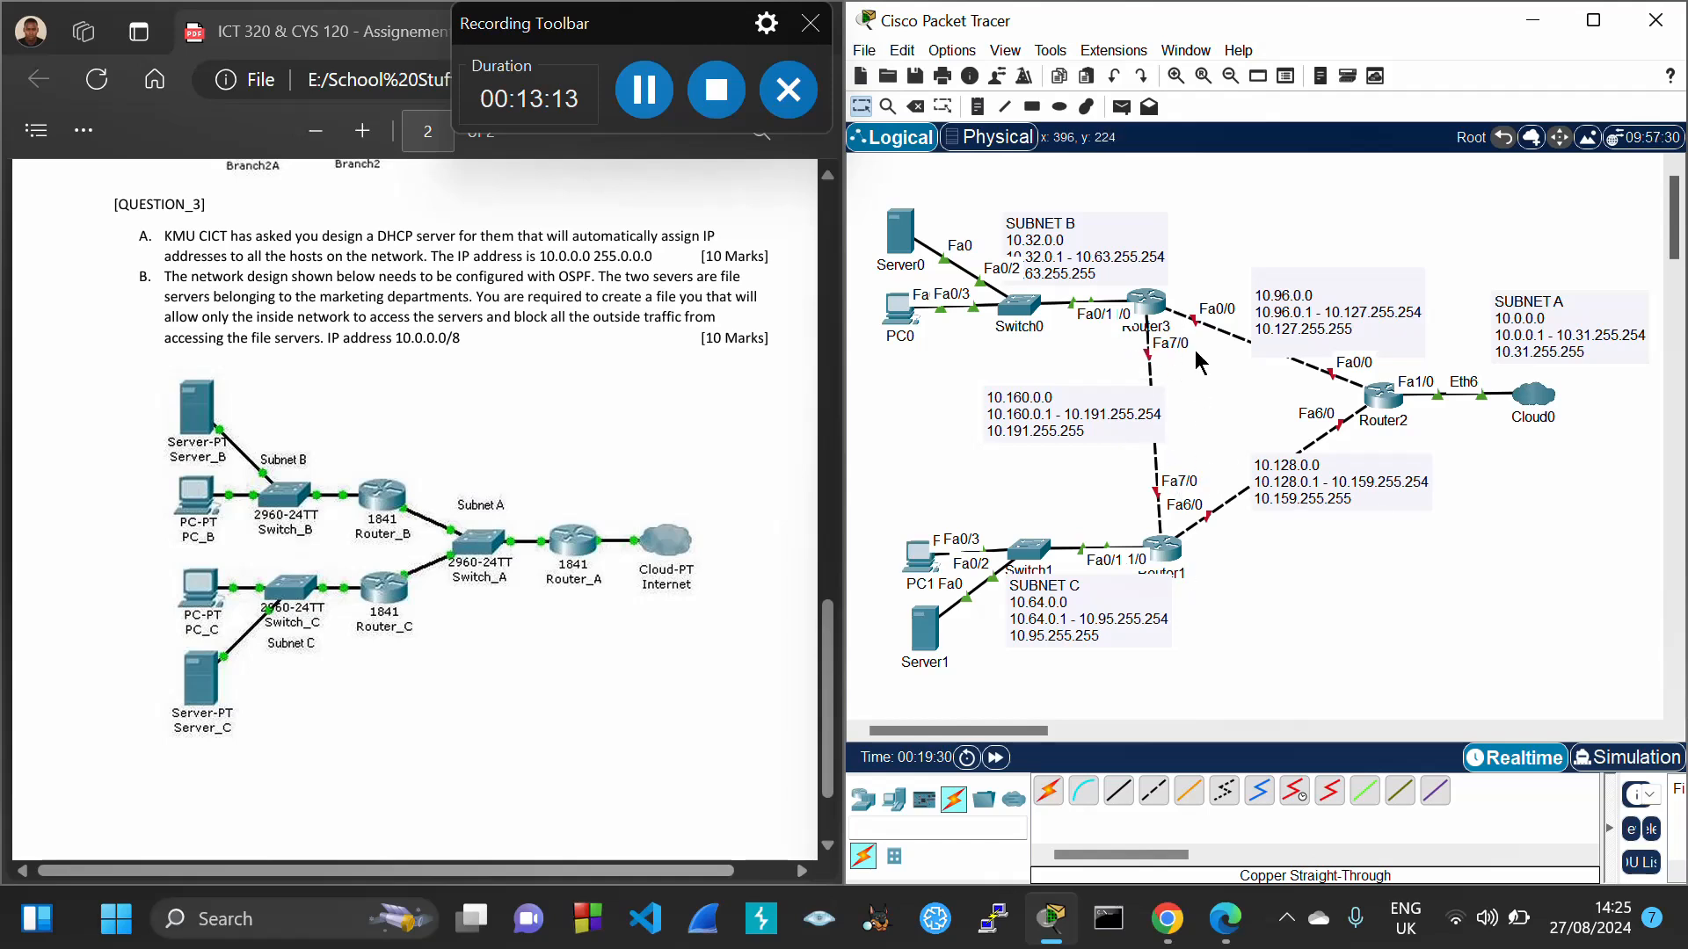
Copy 10.96.0.1 from the 10.96.0.0 subnet note and bring up Router3's configuration
{"action": "double_click", "coordinate": [1323, 327]}
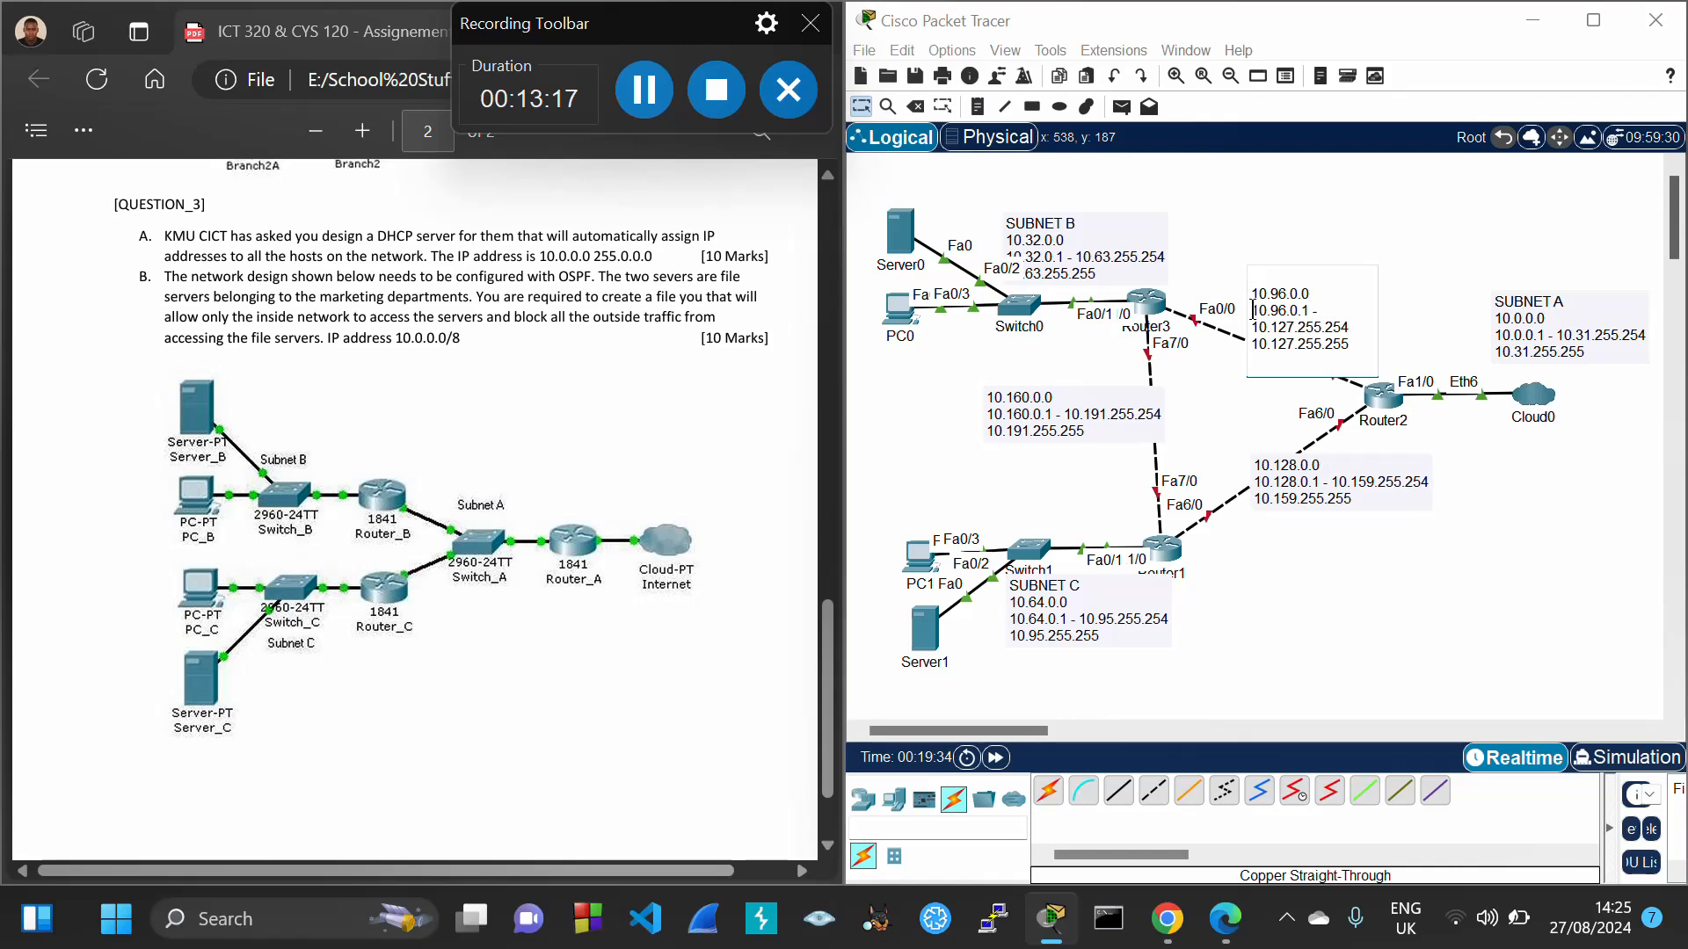
{"action": "left_click_drag", "start_coordinate": [1253, 311], "coordinate": [1308, 310]}
{"action": "key", "text": "ctrl+c"}
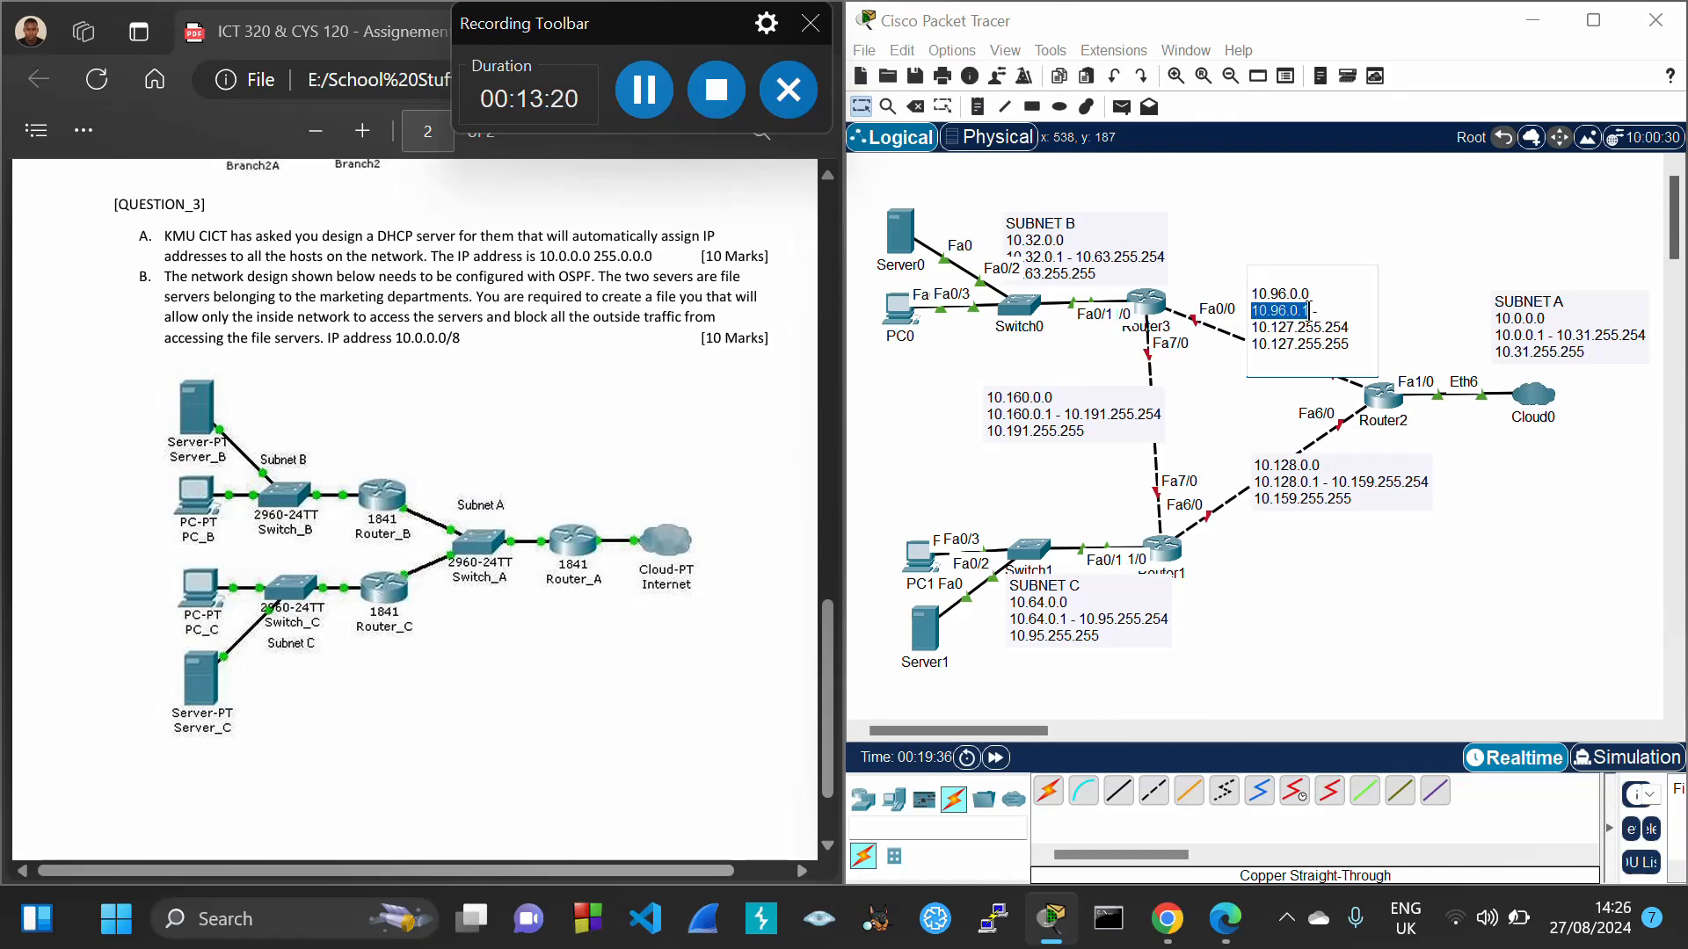
{"action": "left_click", "coordinate": [1445, 236]}
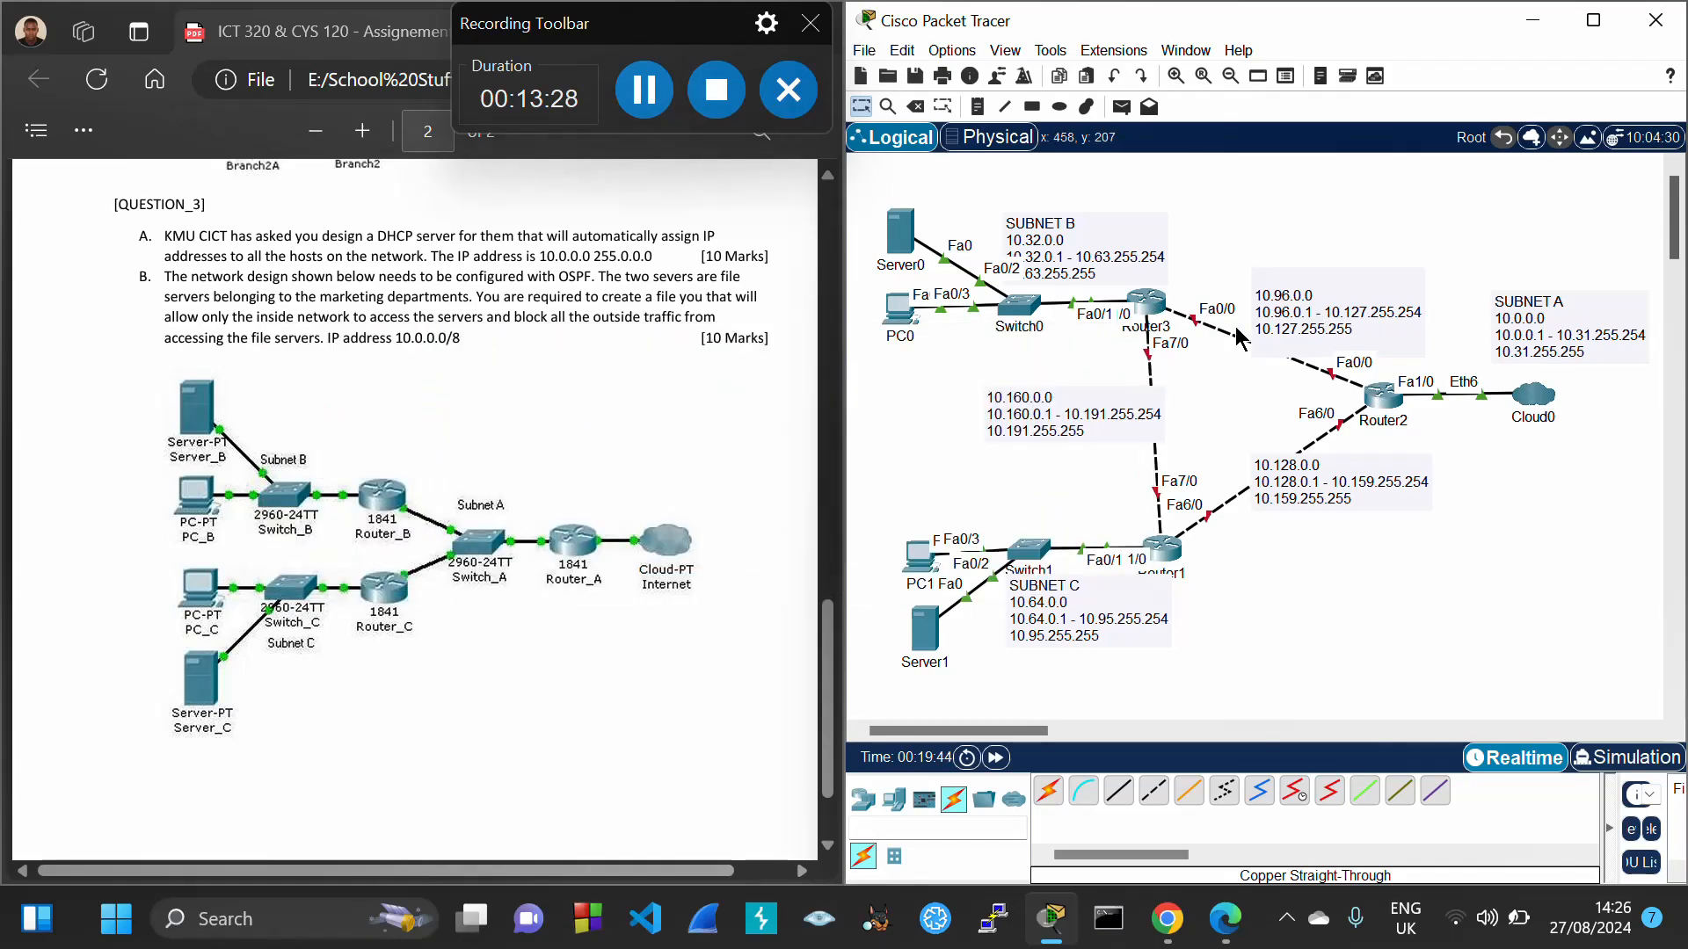
{"action": "left_click", "coordinate": [1154, 310]}
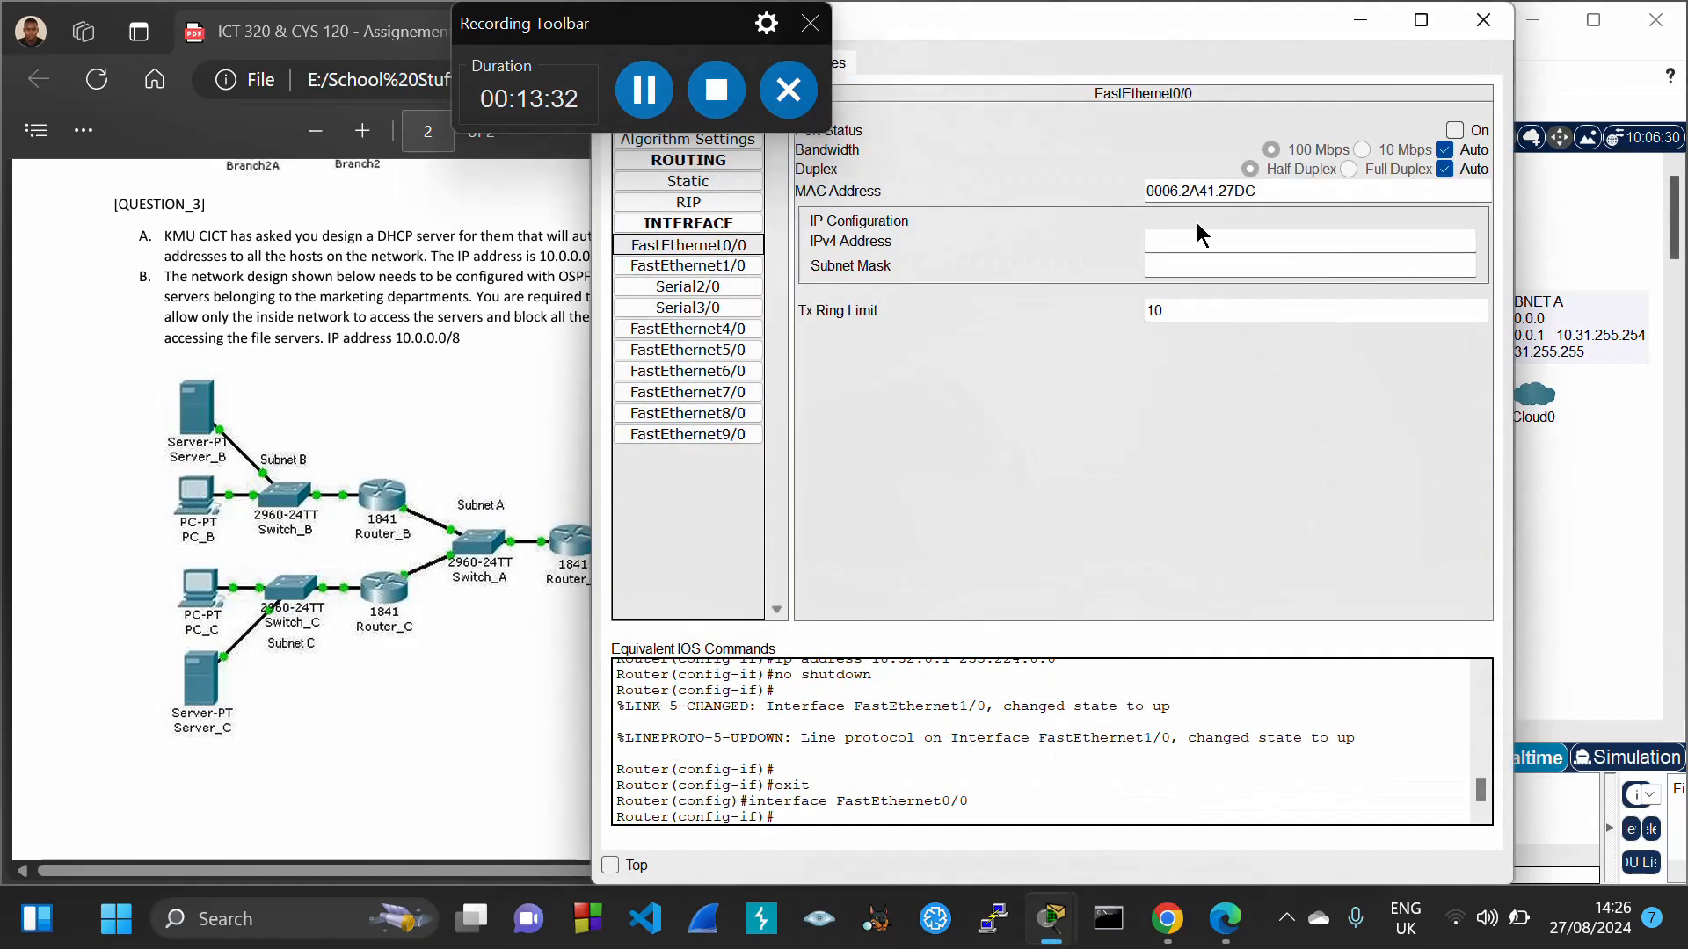
Set Router3's FastEthernet0/0 to 10.96.0.1 with mask 255.224.0.0 and turn it on
{"action": "left_click", "coordinate": [1179, 237]}
{"action": "key", "text": "ctrl+v"}
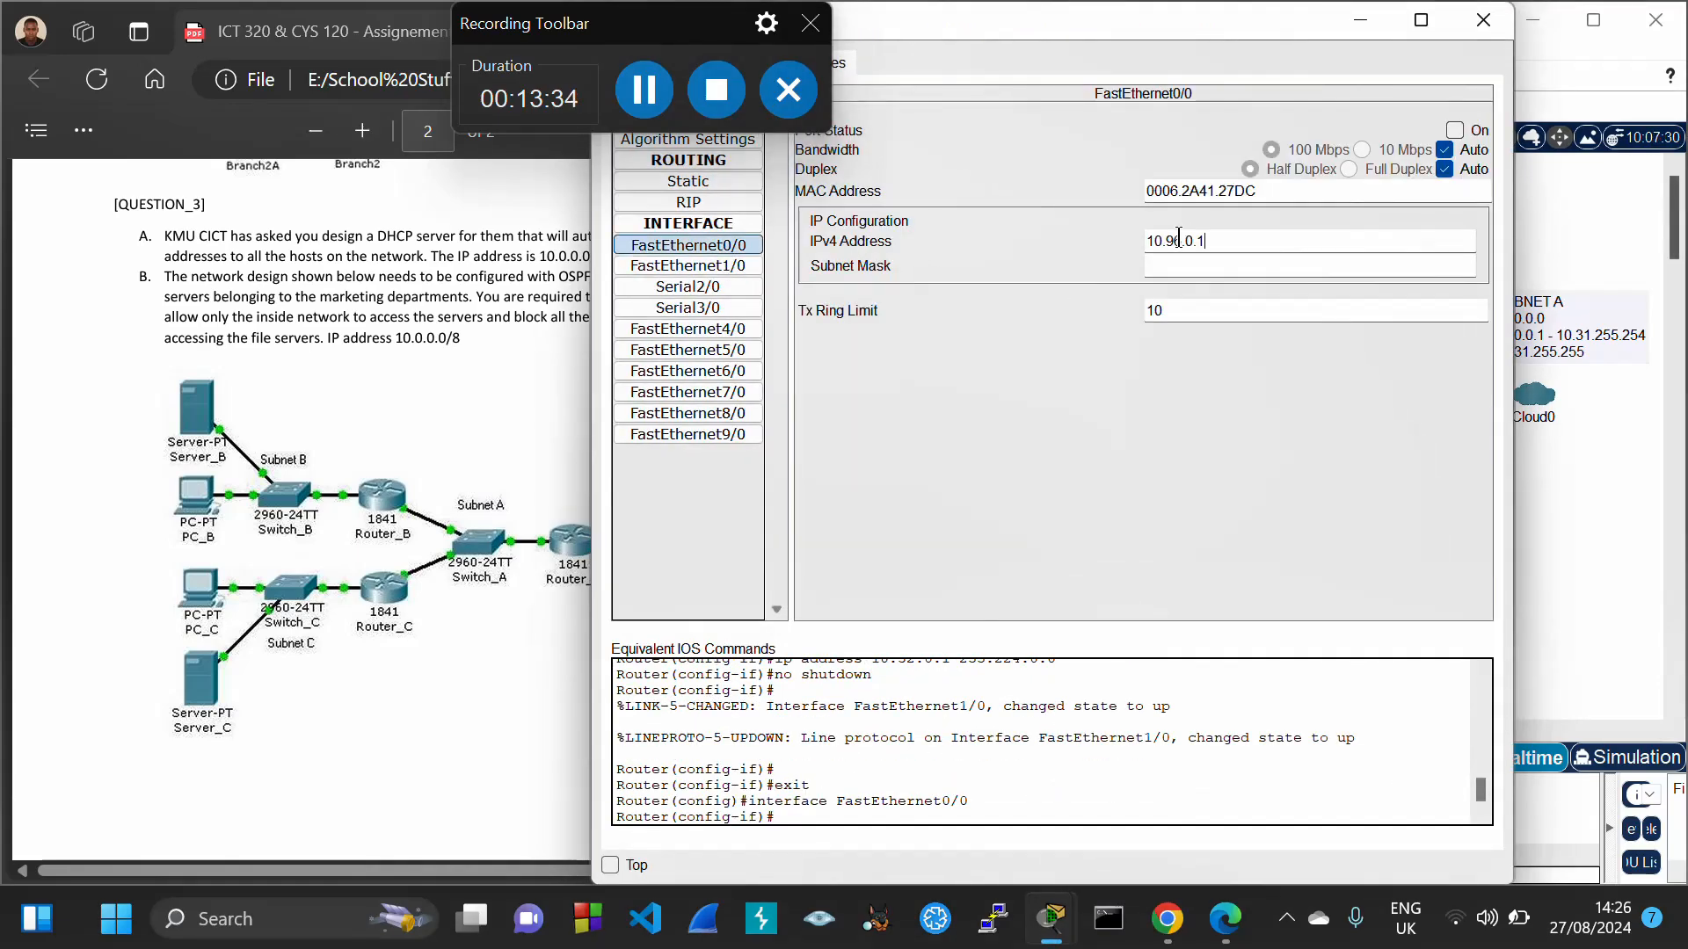
{"action": "key", "text": "Tab"}
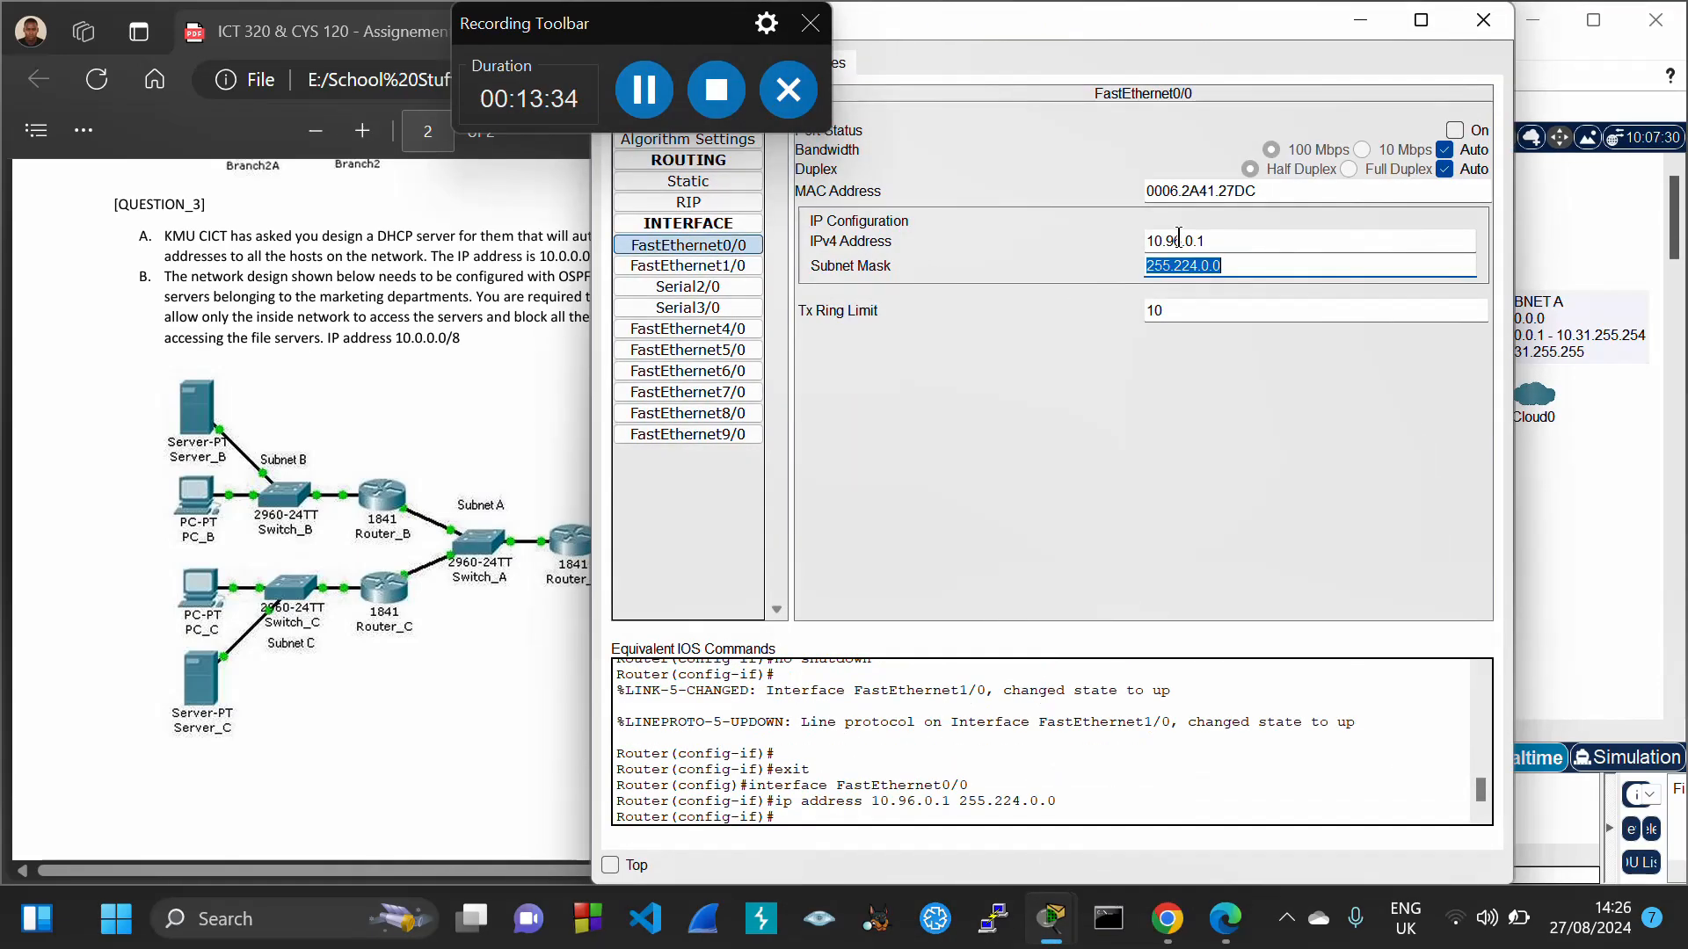
{"action": "left_click", "coordinate": [1454, 130]}
{"action": "left_click", "coordinate": [1483, 19]}
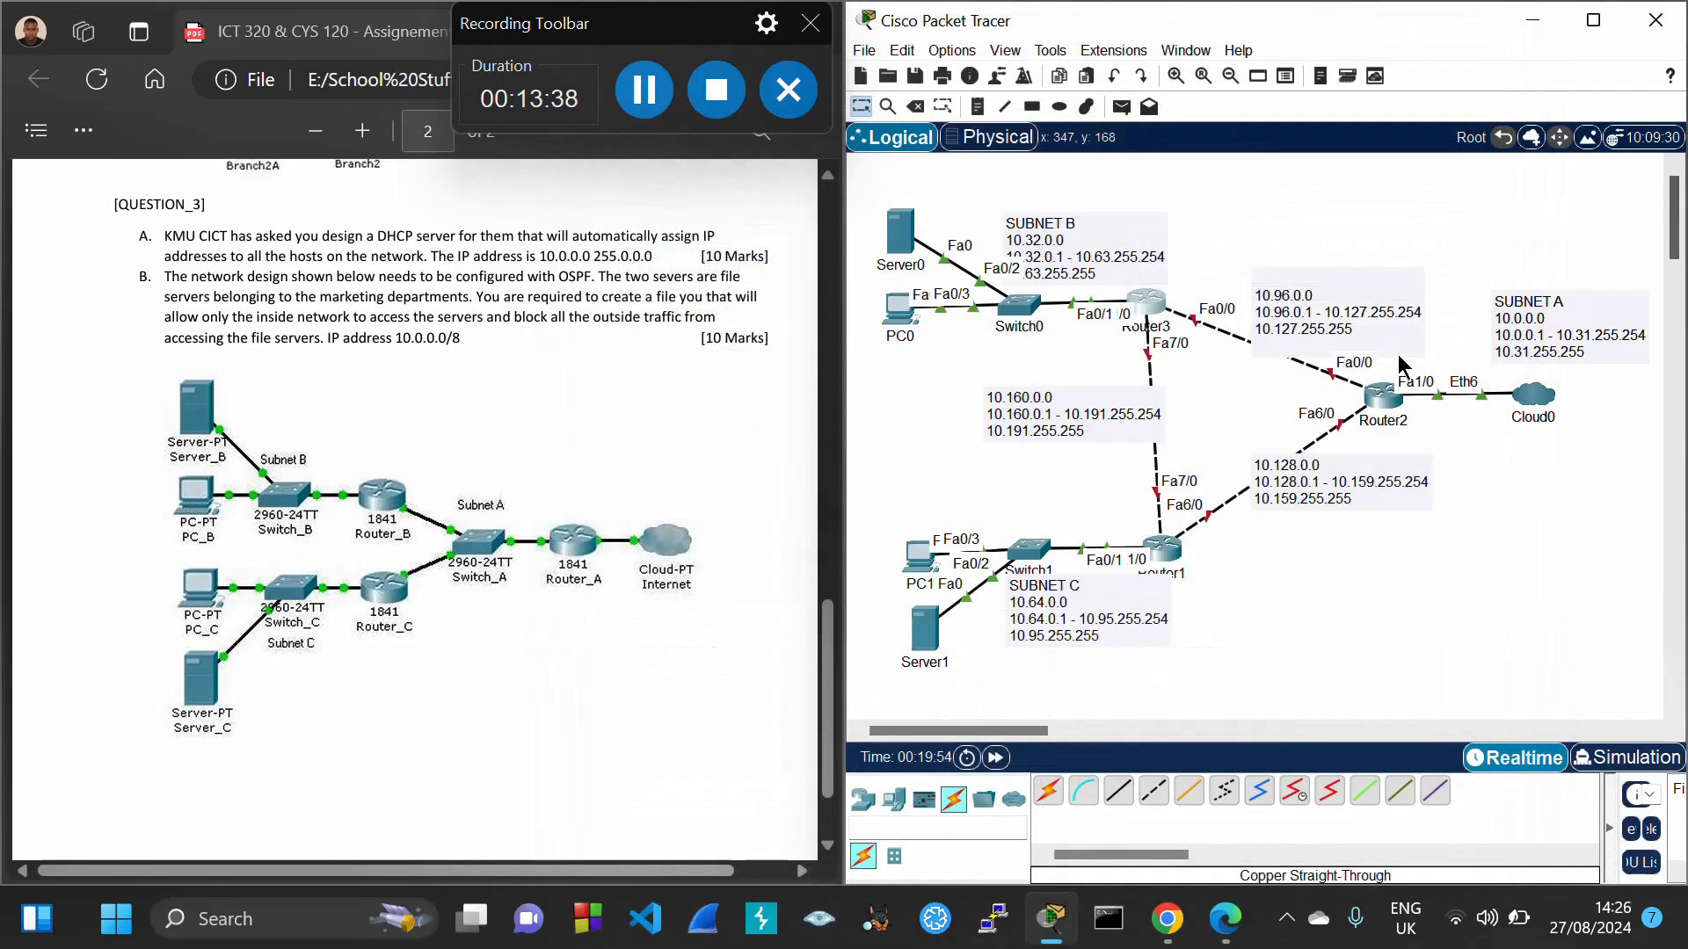
Set Router2's FastEthernet0/0 to 10.96.0.2 with mask 255.224.0.0 and turn it on
{"action": "left_click", "coordinate": [1376, 400]}
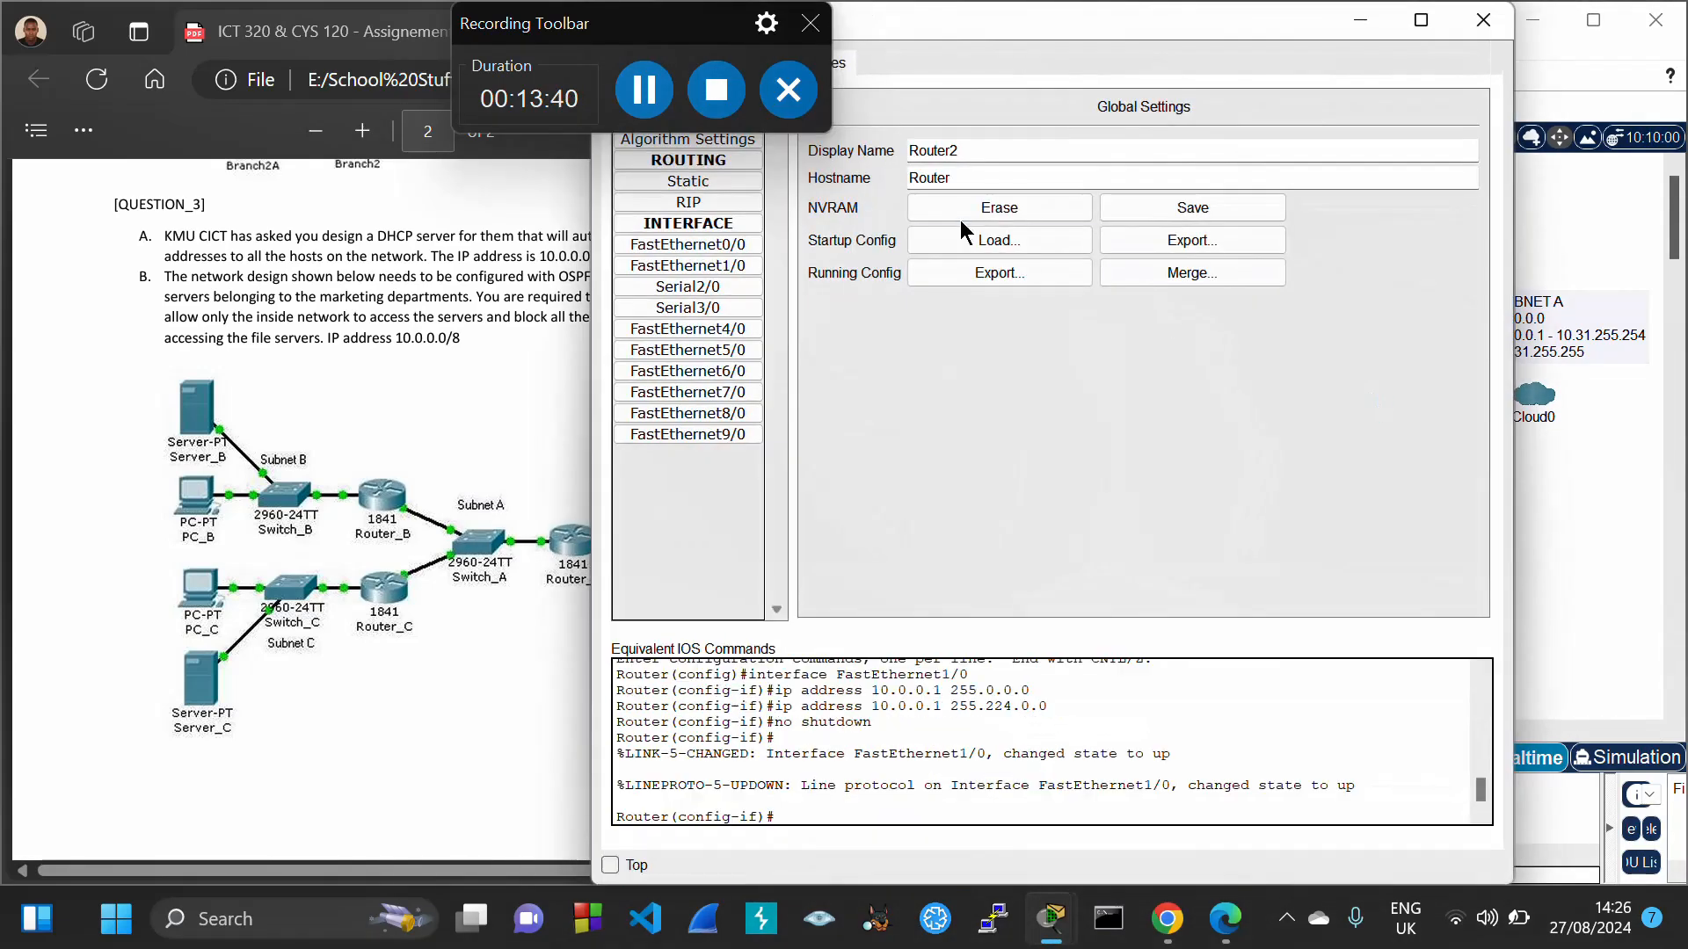
{"action": "left_click", "coordinate": [722, 250]}
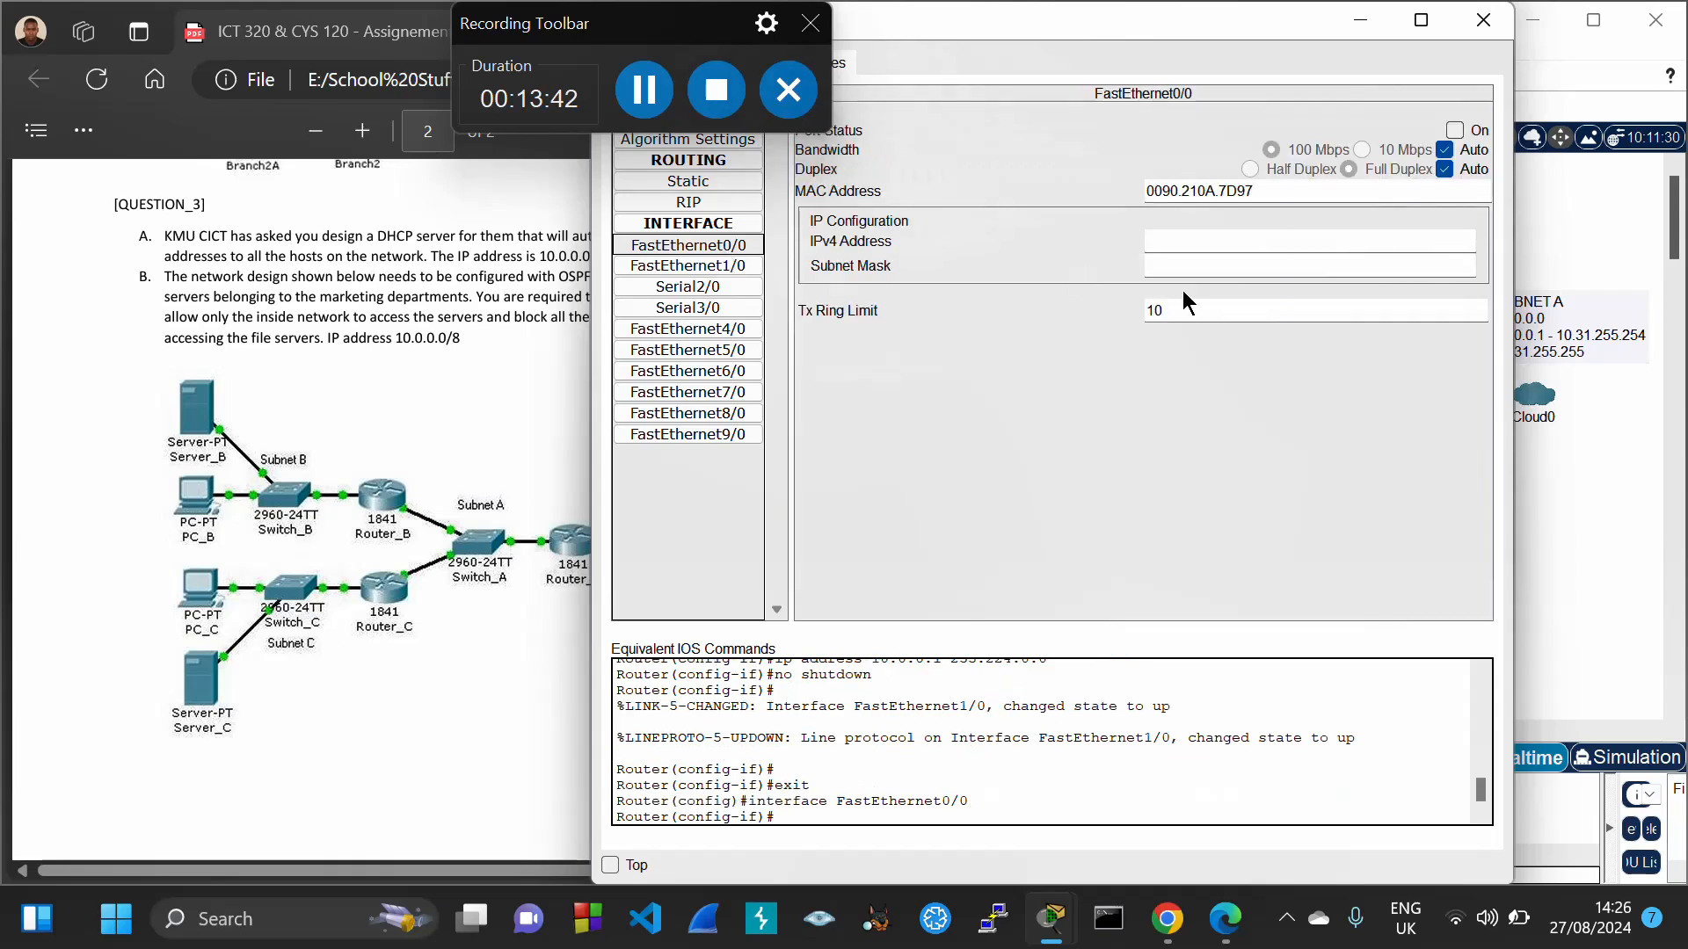
{"action": "left_click", "coordinate": [1171, 249]}
{"action": "key", "text": "ctrl+v"}
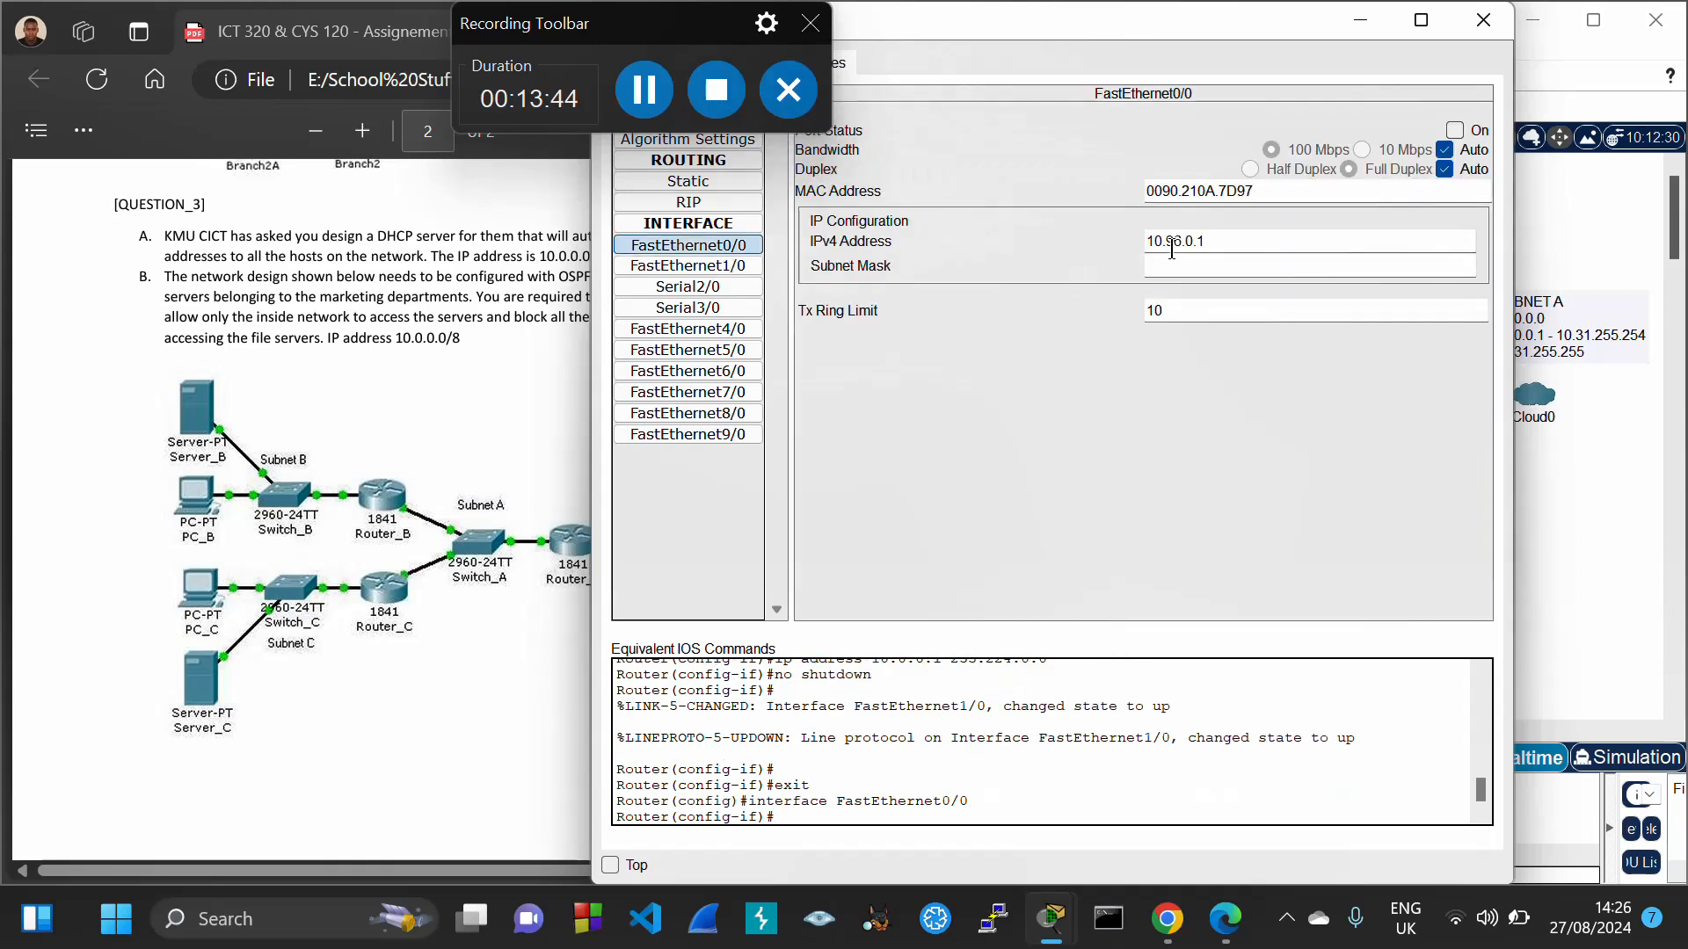
{"action": "key", "text": "Tab"}
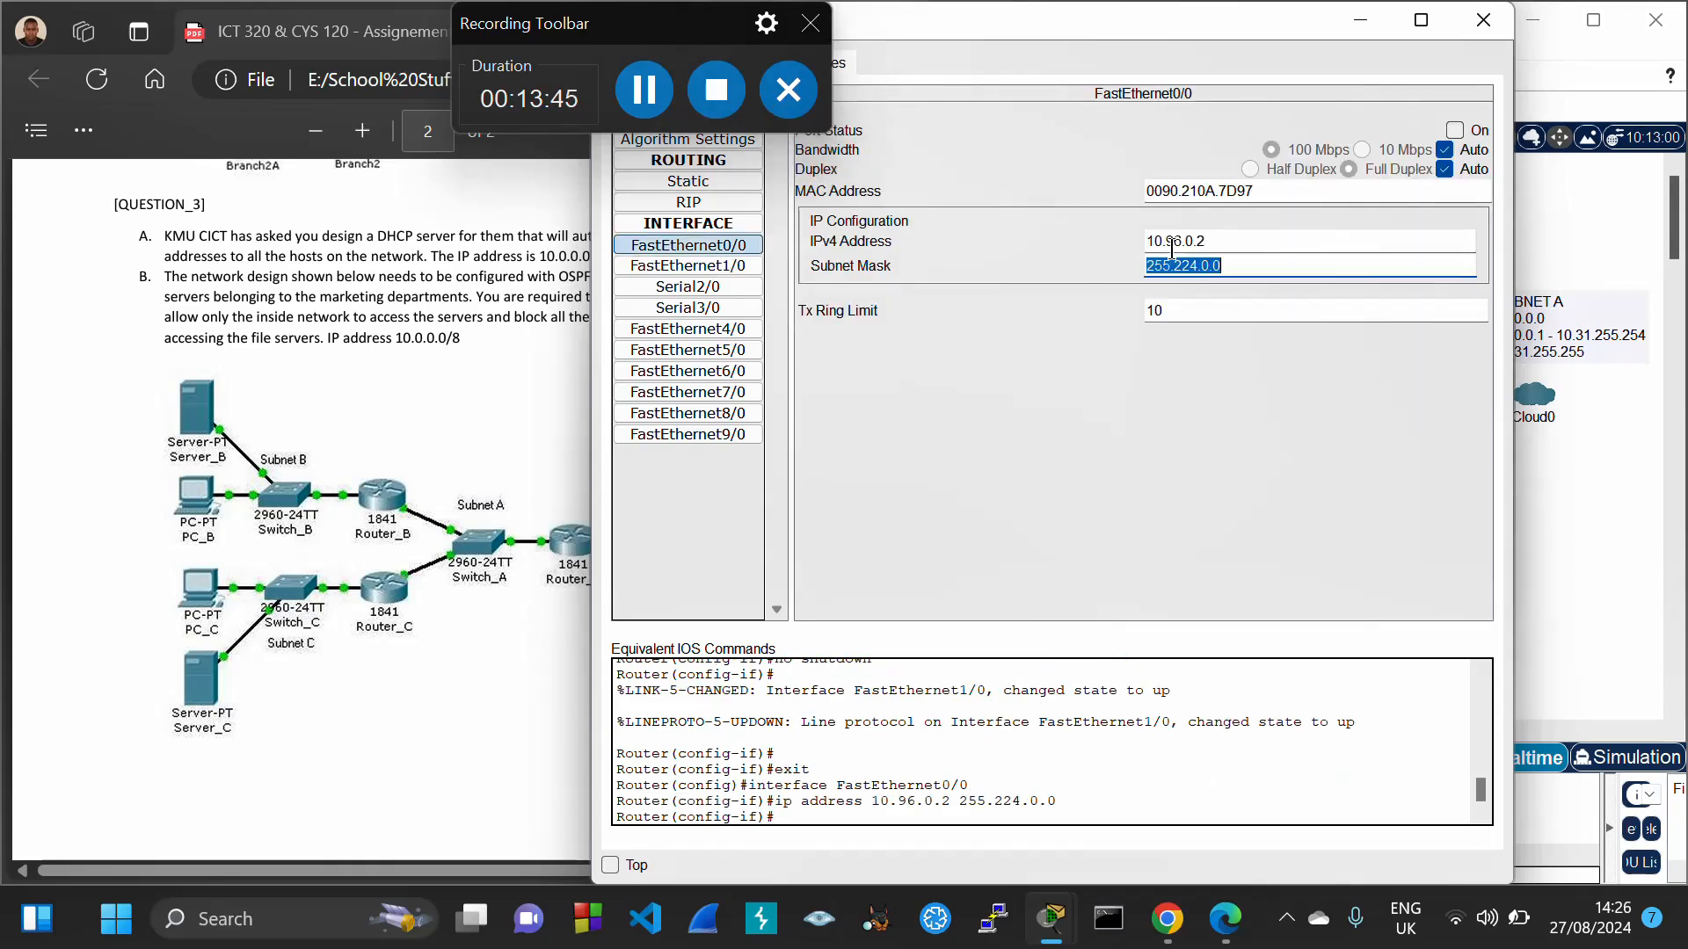
{"action": "left_click", "coordinate": [1455, 130]}
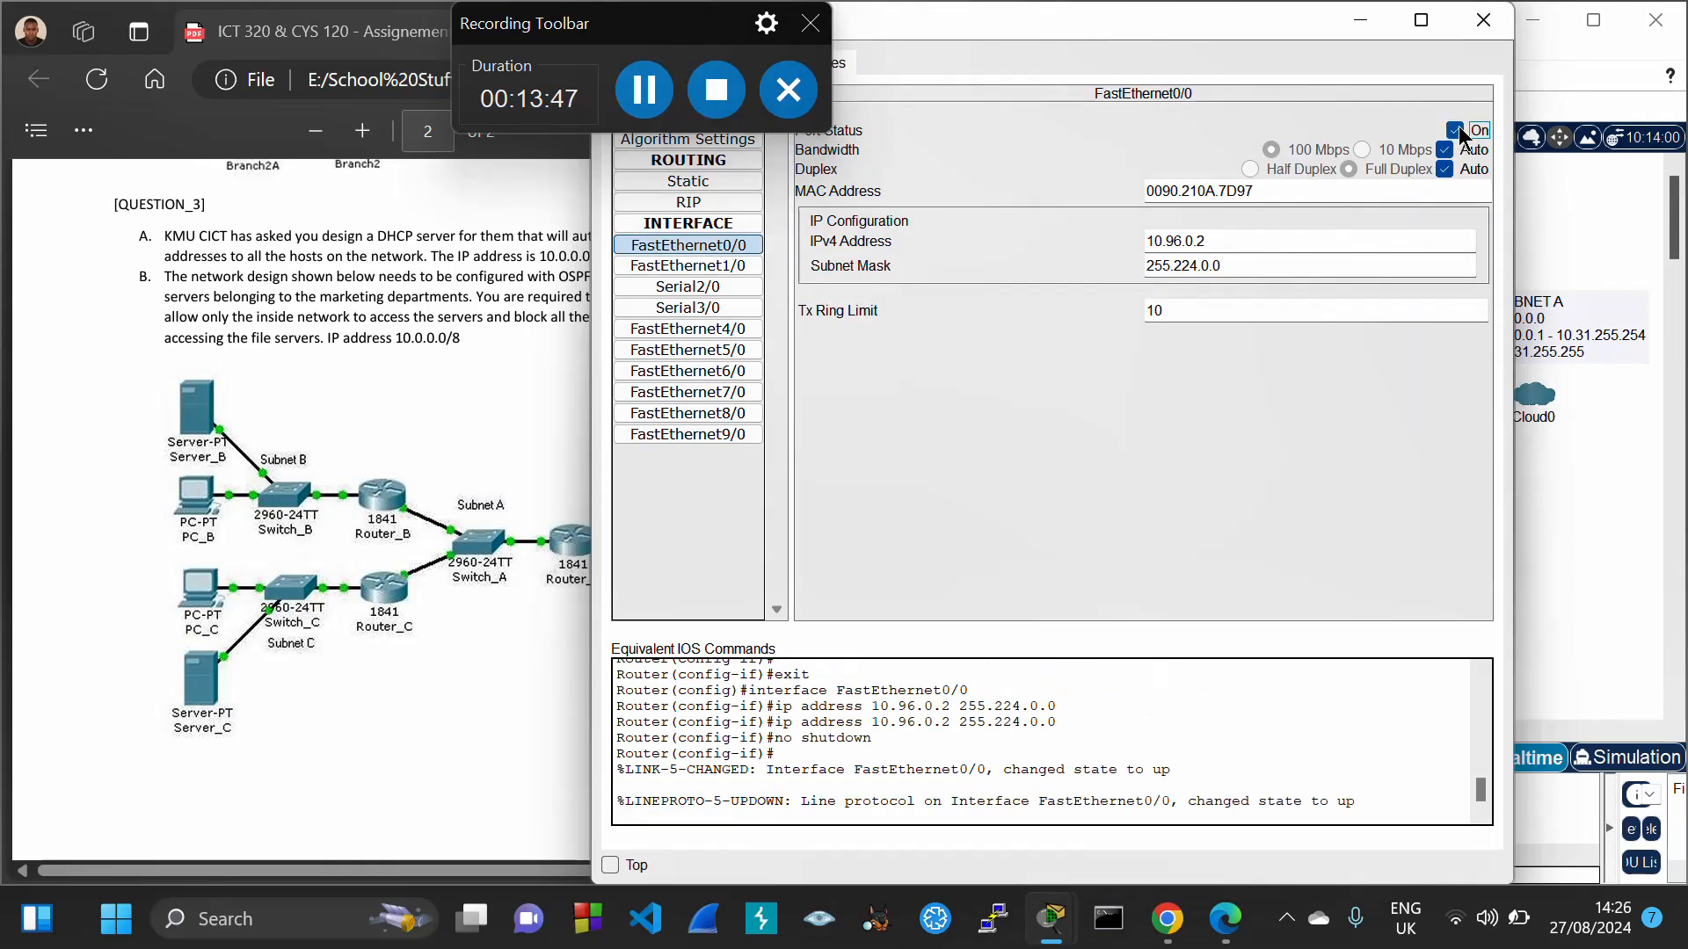
{"action": "left_click", "coordinate": [1483, 19]}
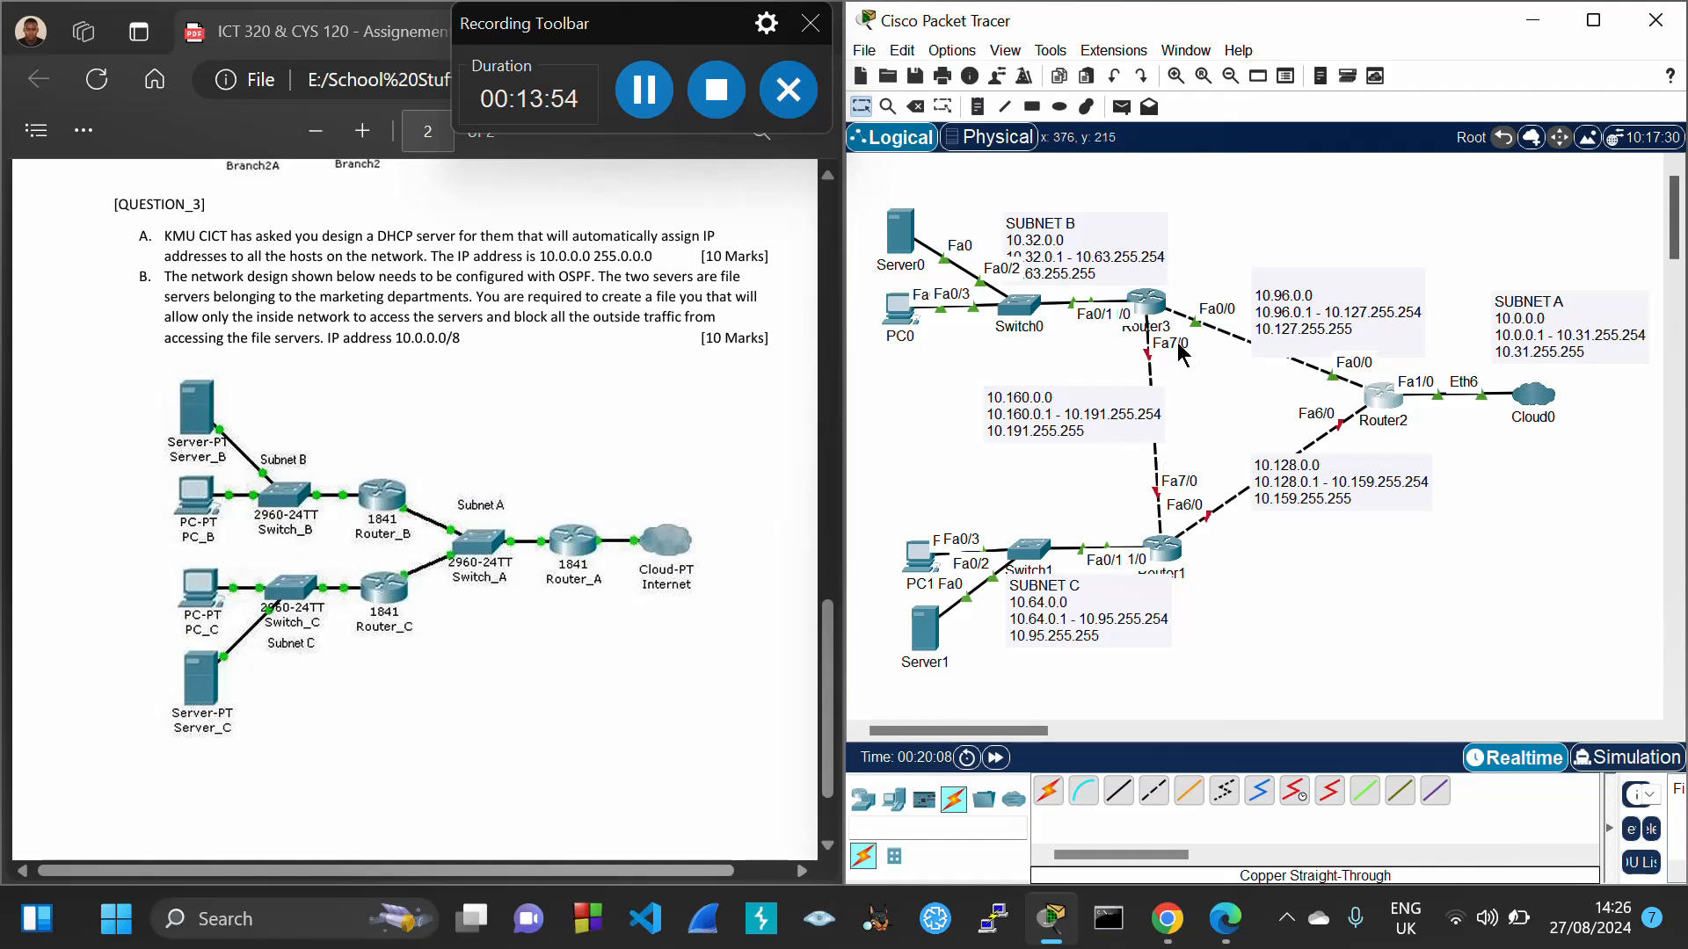
Set Router3's FastEthernet7/0 to 10.160.0.1 with mask 255.224.0.0 and turn it on
{"action": "double_click", "coordinate": [1055, 406]}
{"action": "left_click_drag", "start_coordinate": [984, 412], "coordinate": [1031, 412]}
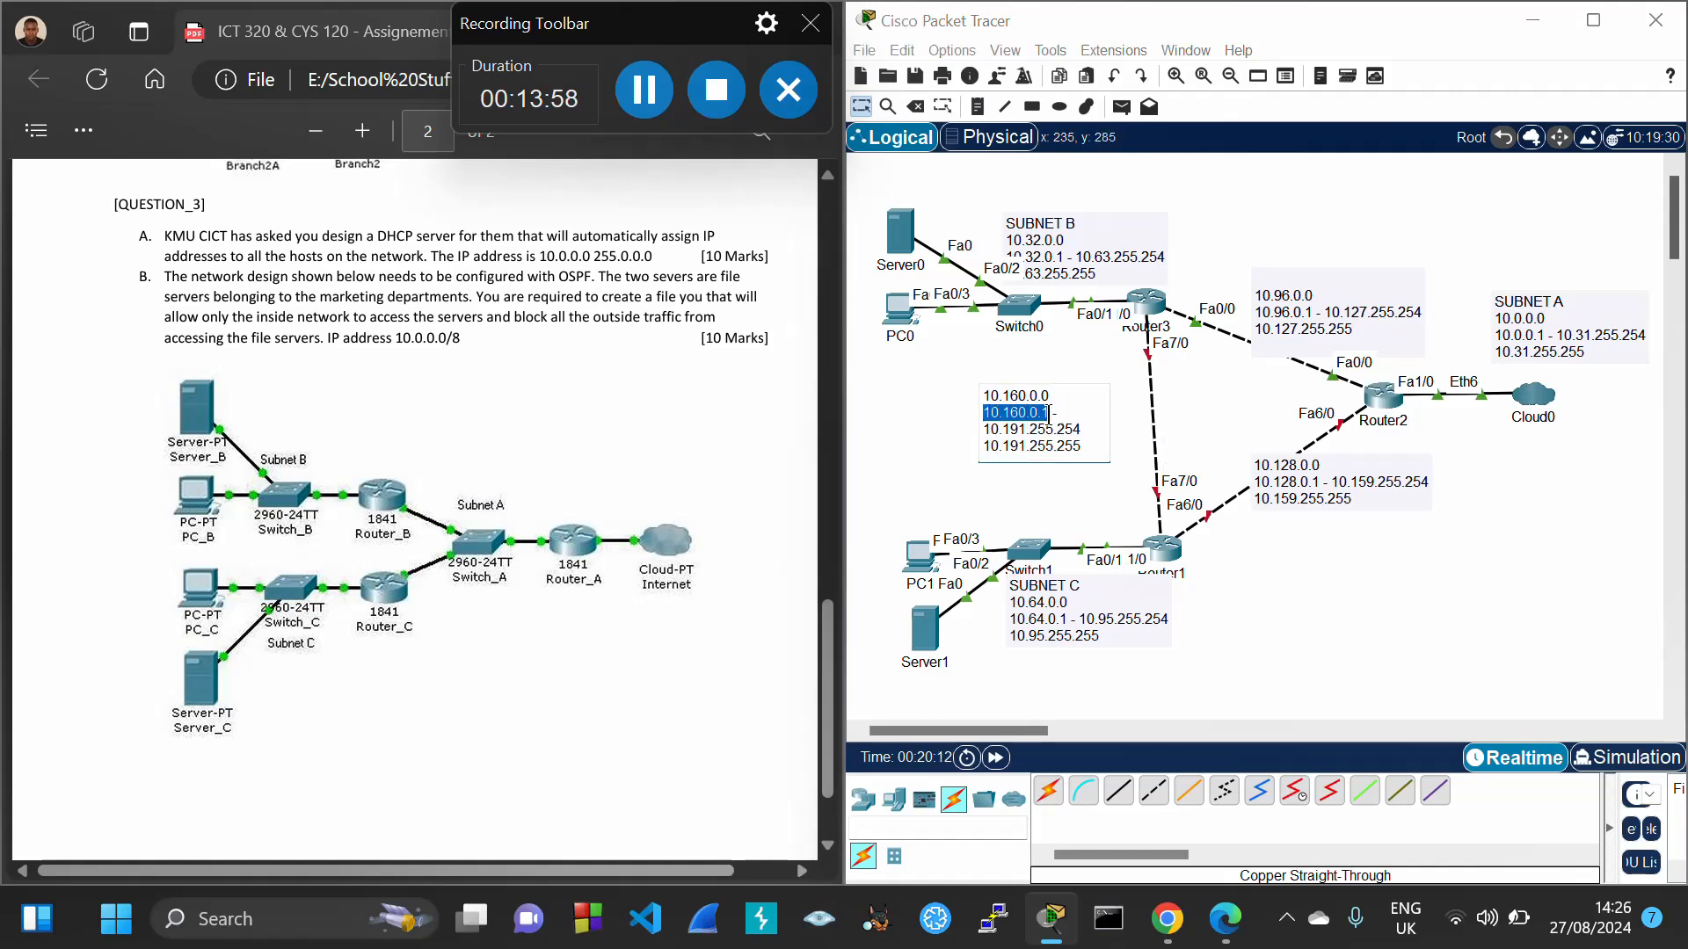
{"action": "left_click", "coordinate": [1150, 303]}
{"action": "left_click_drag", "start_coordinate": [1046, 18], "coordinate": [1173, 49]}
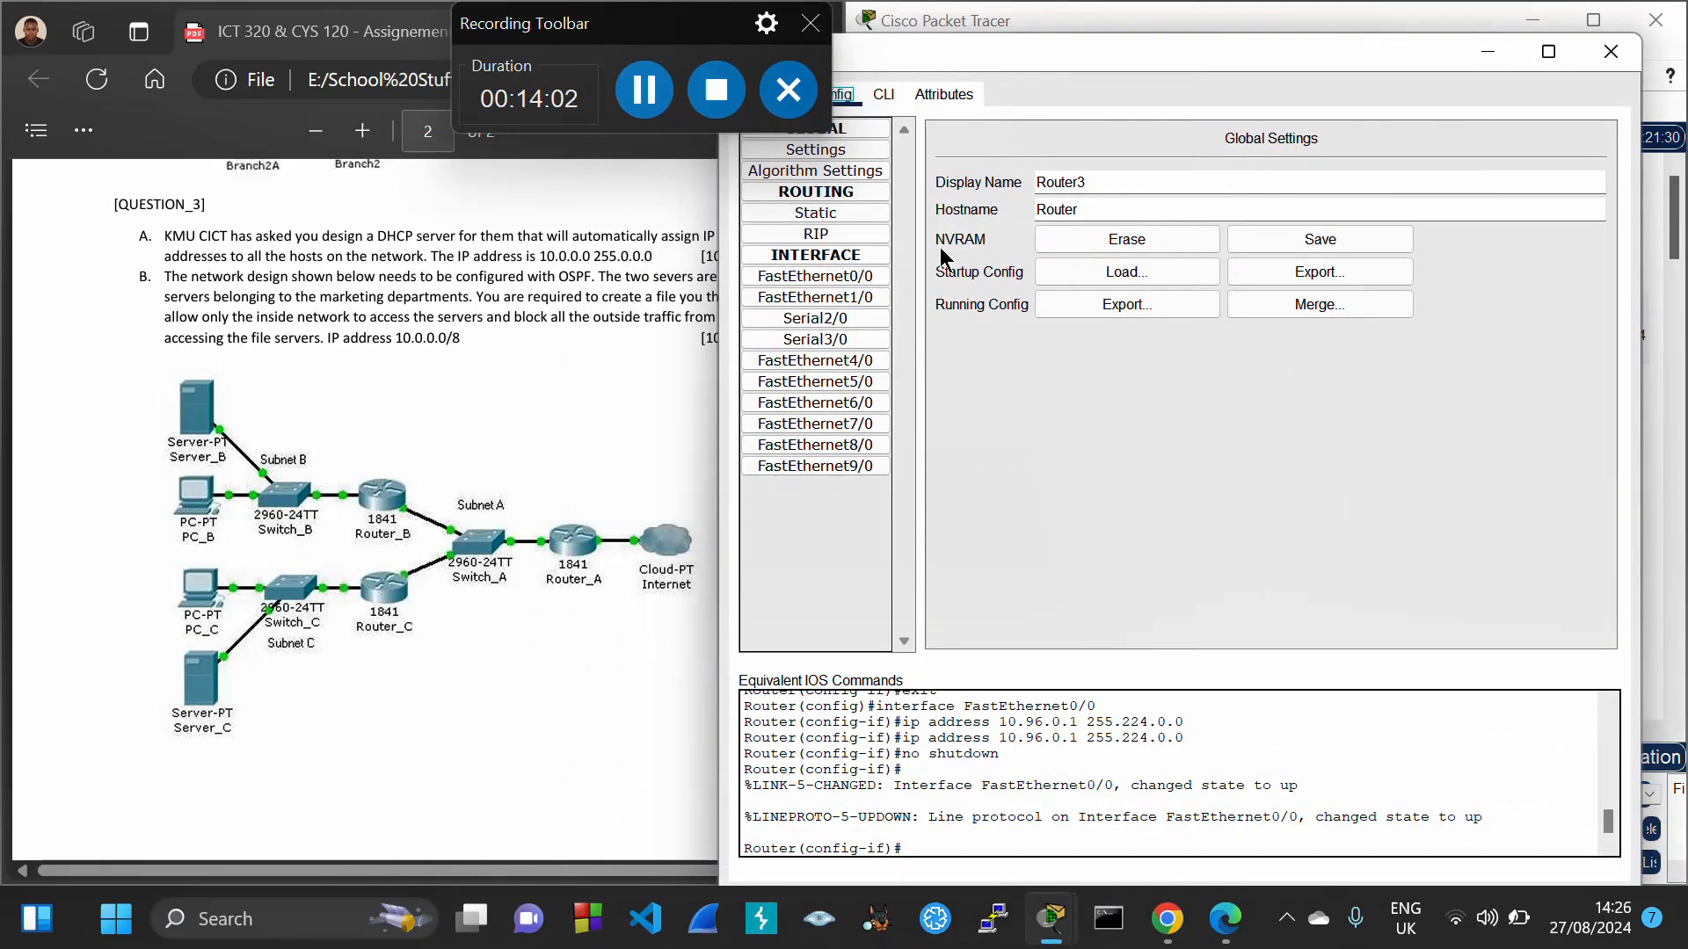
{"action": "left_click", "coordinate": [854, 425]}
{"action": "left_click", "coordinate": [1293, 278]}
{"action": "type", "text": "10.160.0.1"}
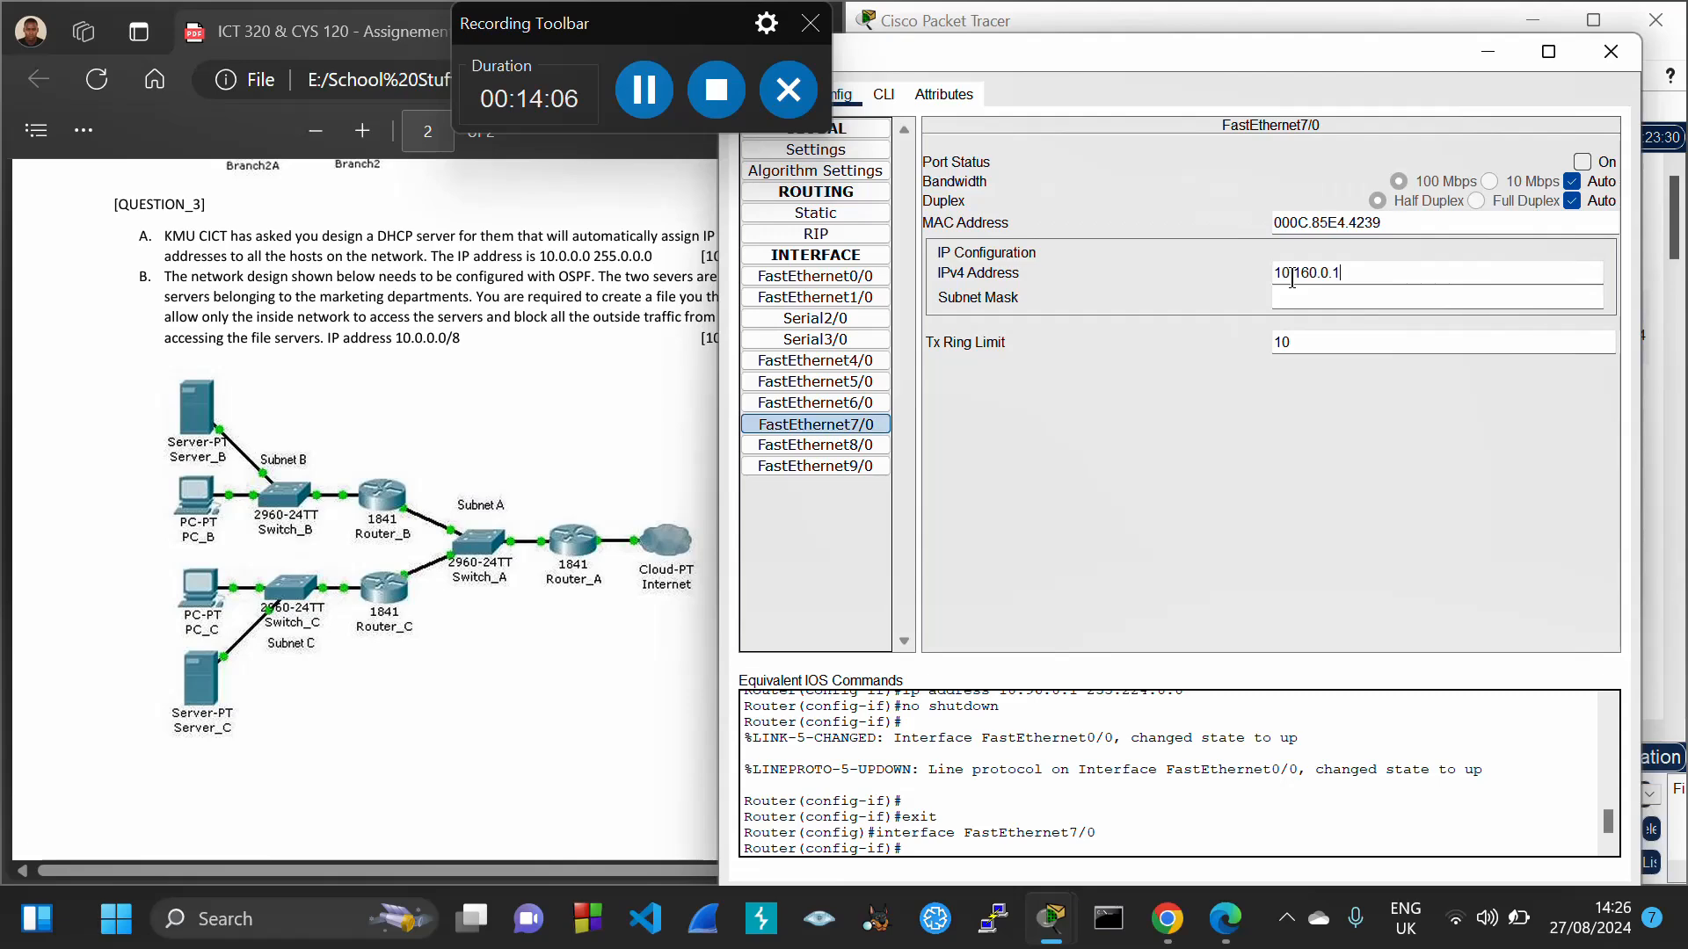
{"action": "key", "text": "Tab"}
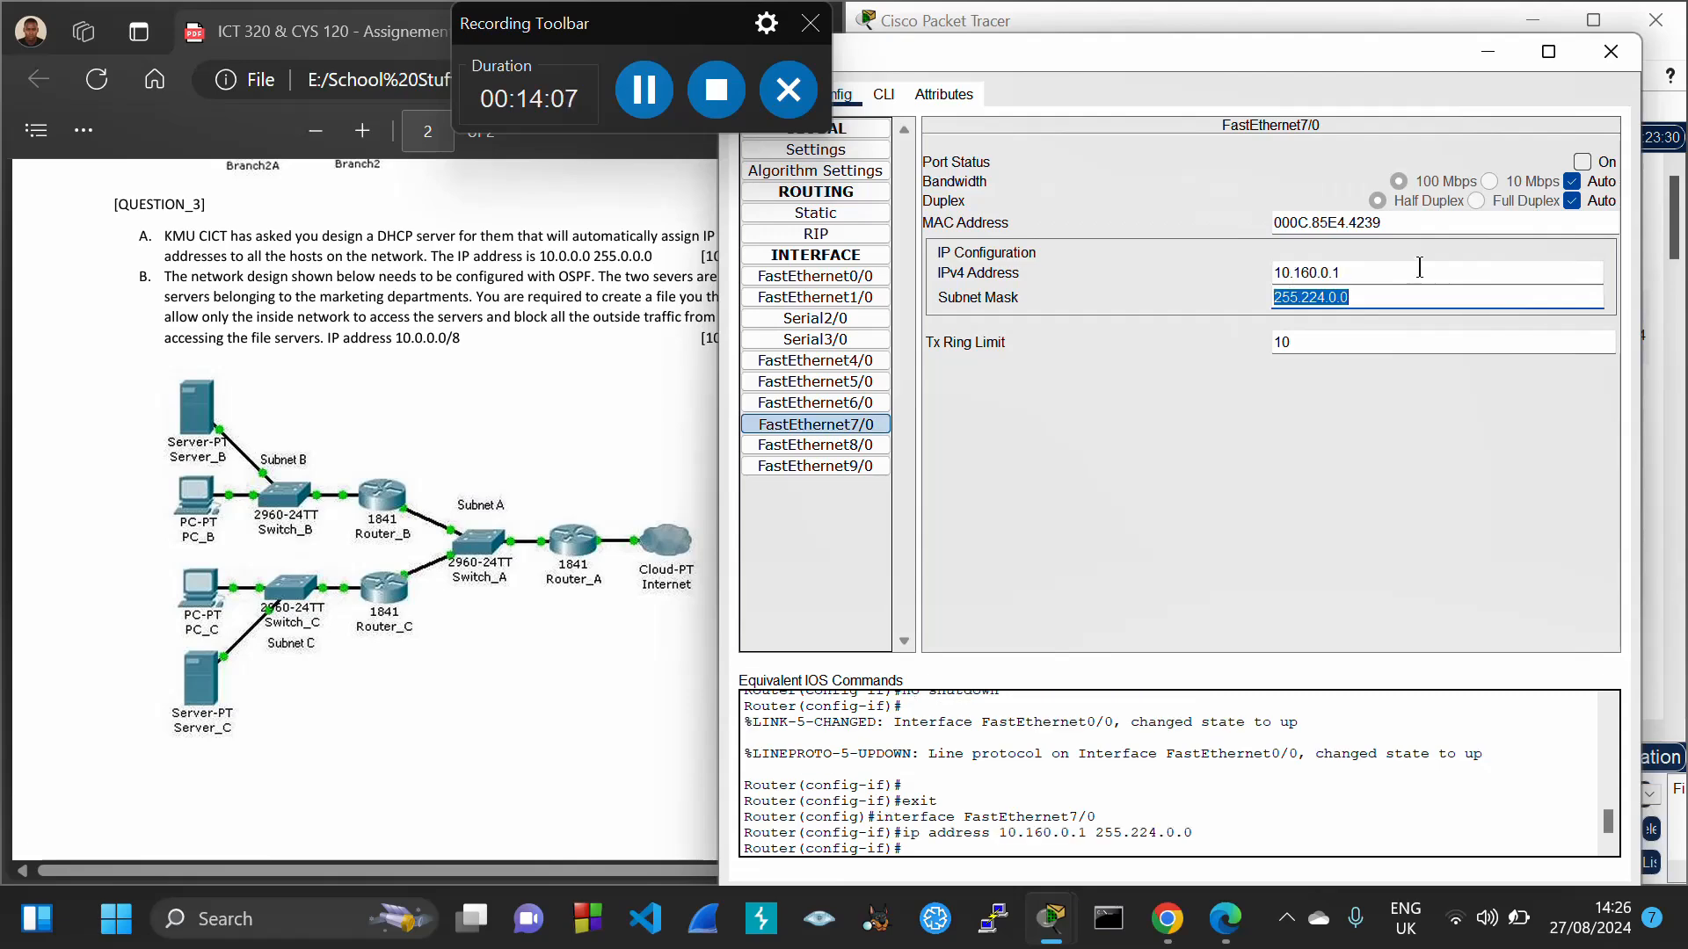
{"action": "left_click", "coordinate": [1582, 162]}
{"action": "left_click", "coordinate": [1611, 53]}
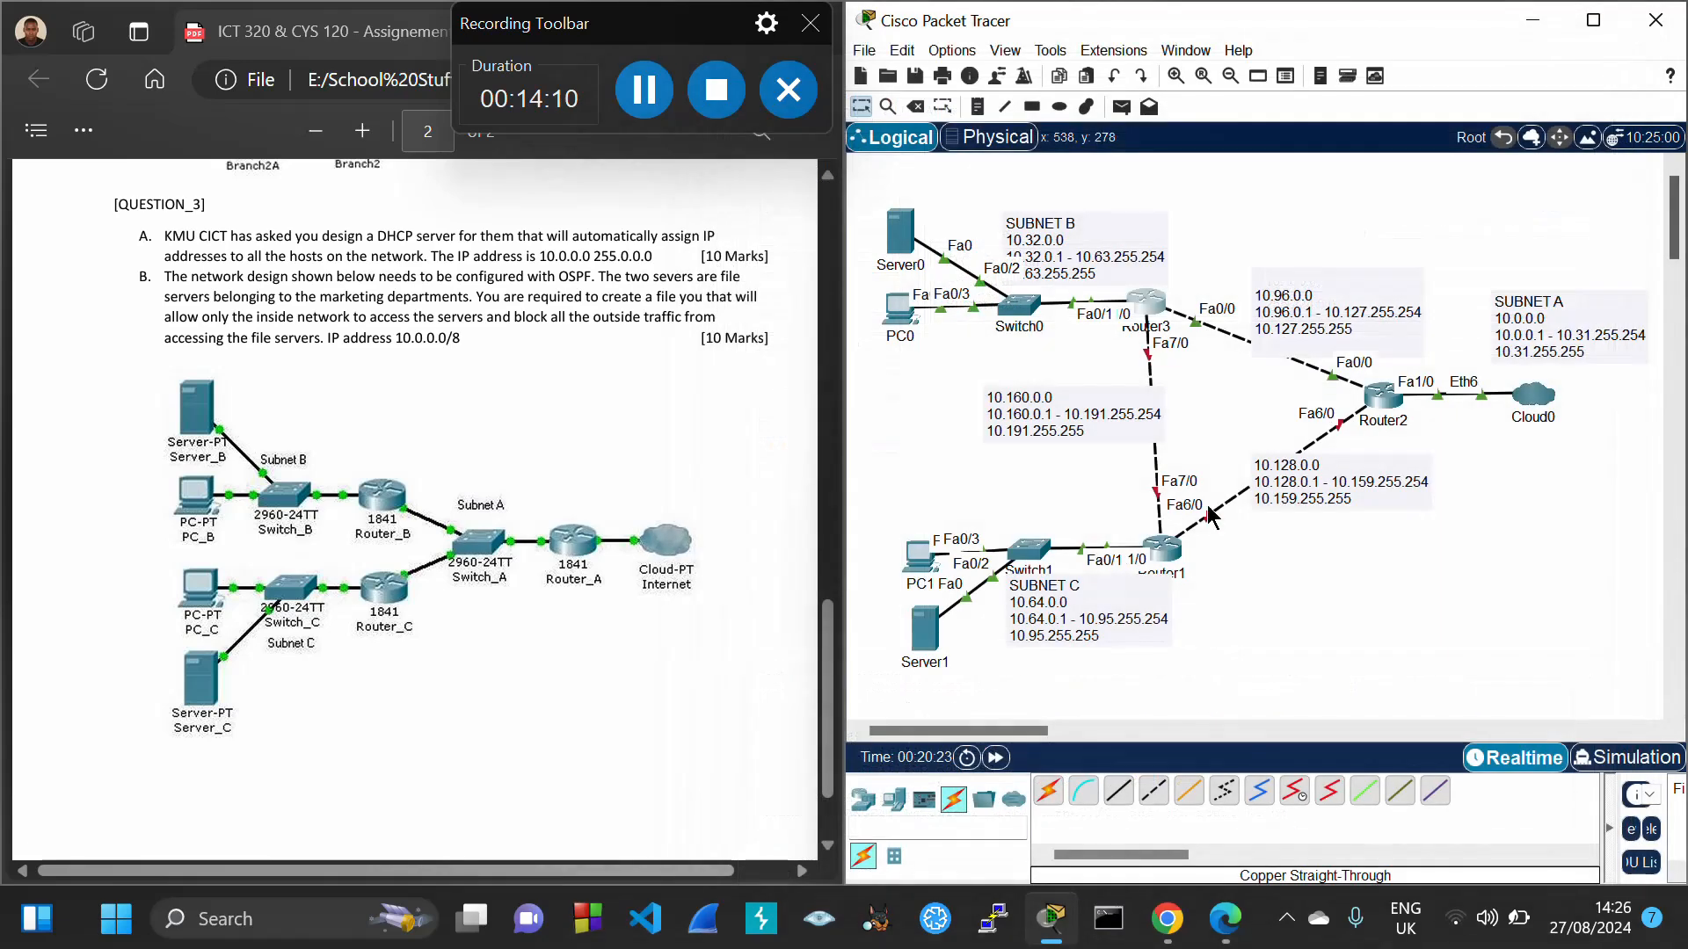
Set Router1's FastEthernet7/0 to 10.160.0.2 with mask 255.224.0.0 and turn it on
{"action": "left_click", "coordinate": [1165, 550]}
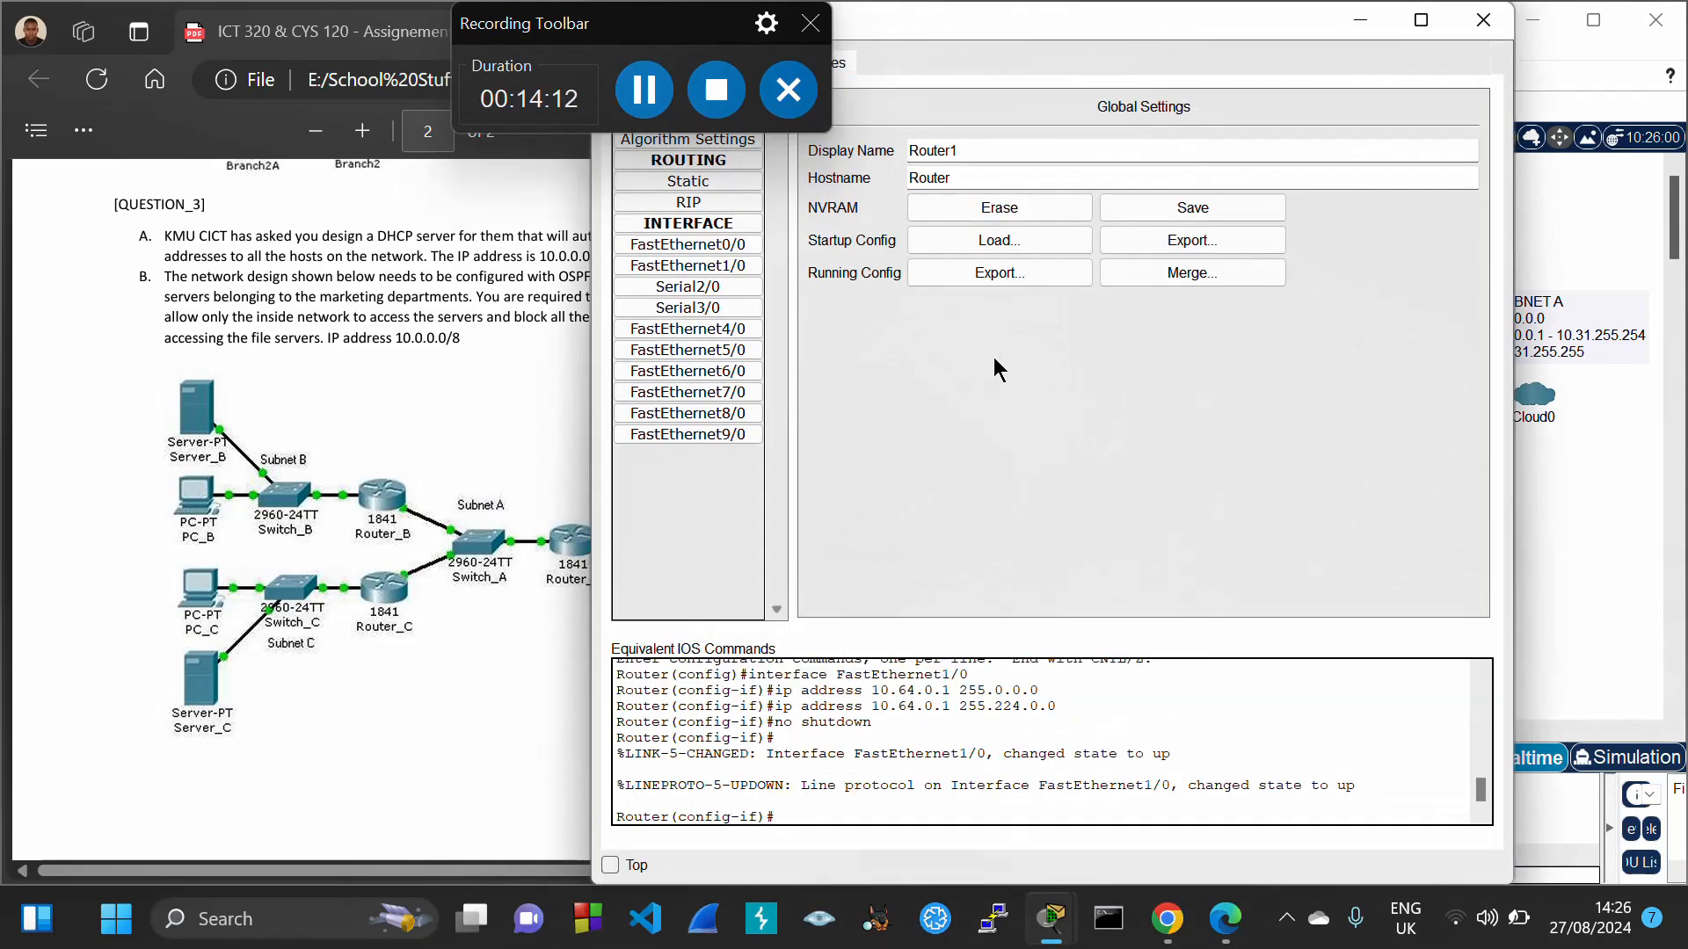
{"action": "left_click", "coordinate": [694, 392]}
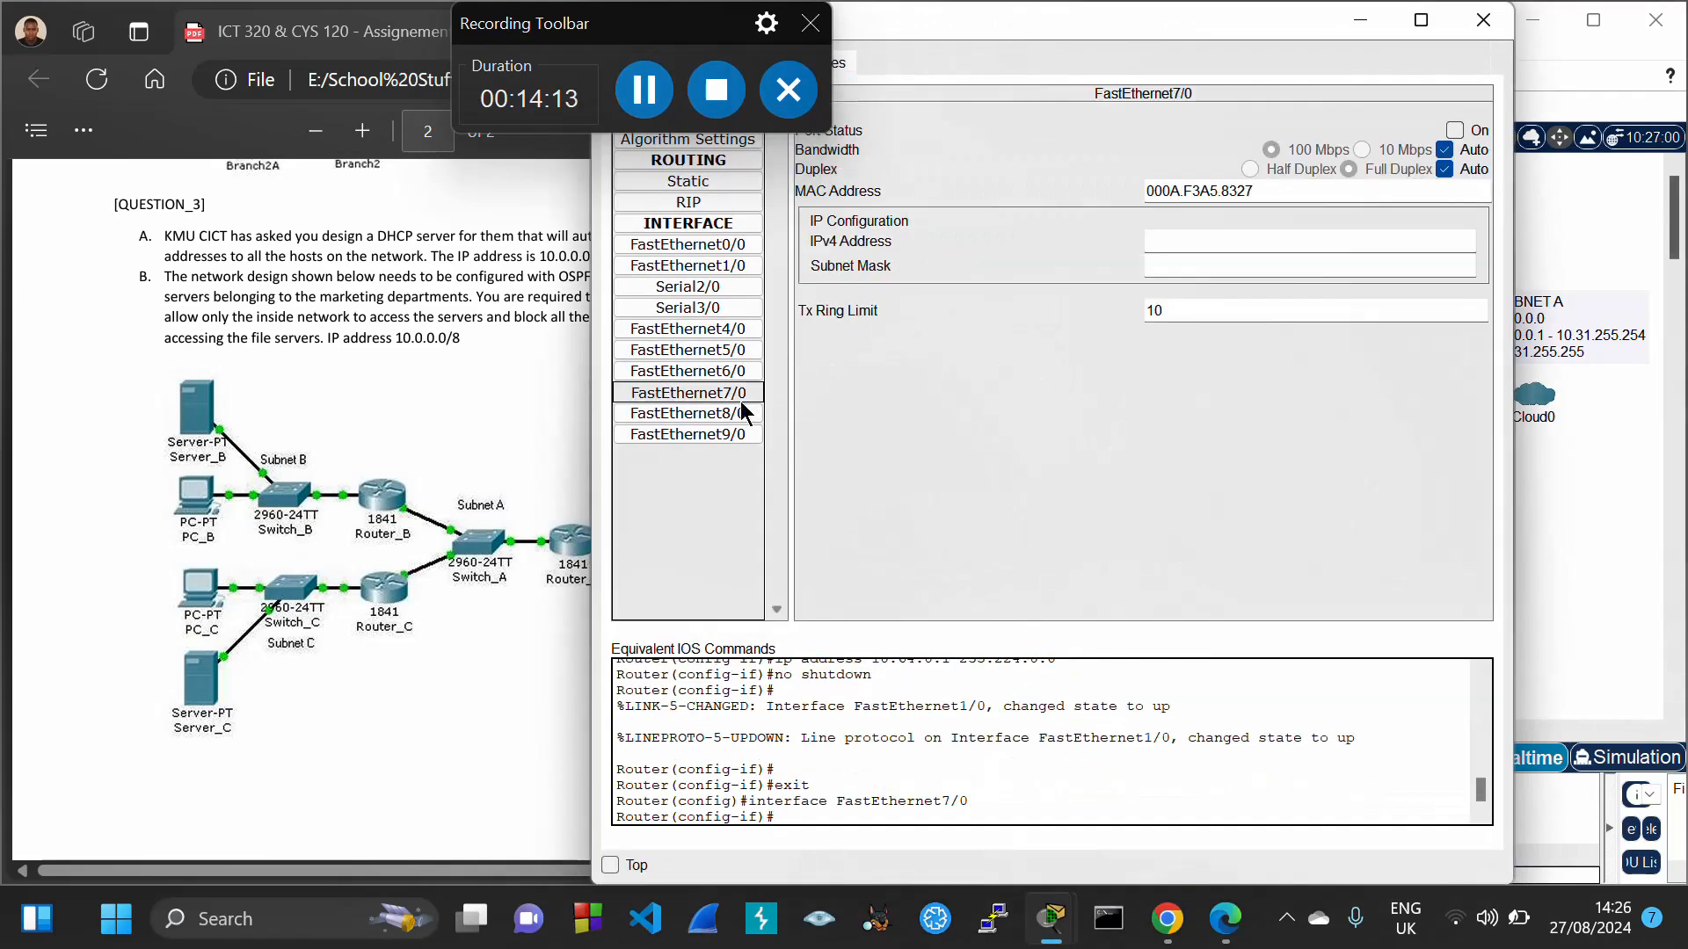
{"action": "left_click", "coordinate": [1193, 242]}
{"action": "type", "text": "10.160.0.1"}
{"action": "key", "text": "Tab"}
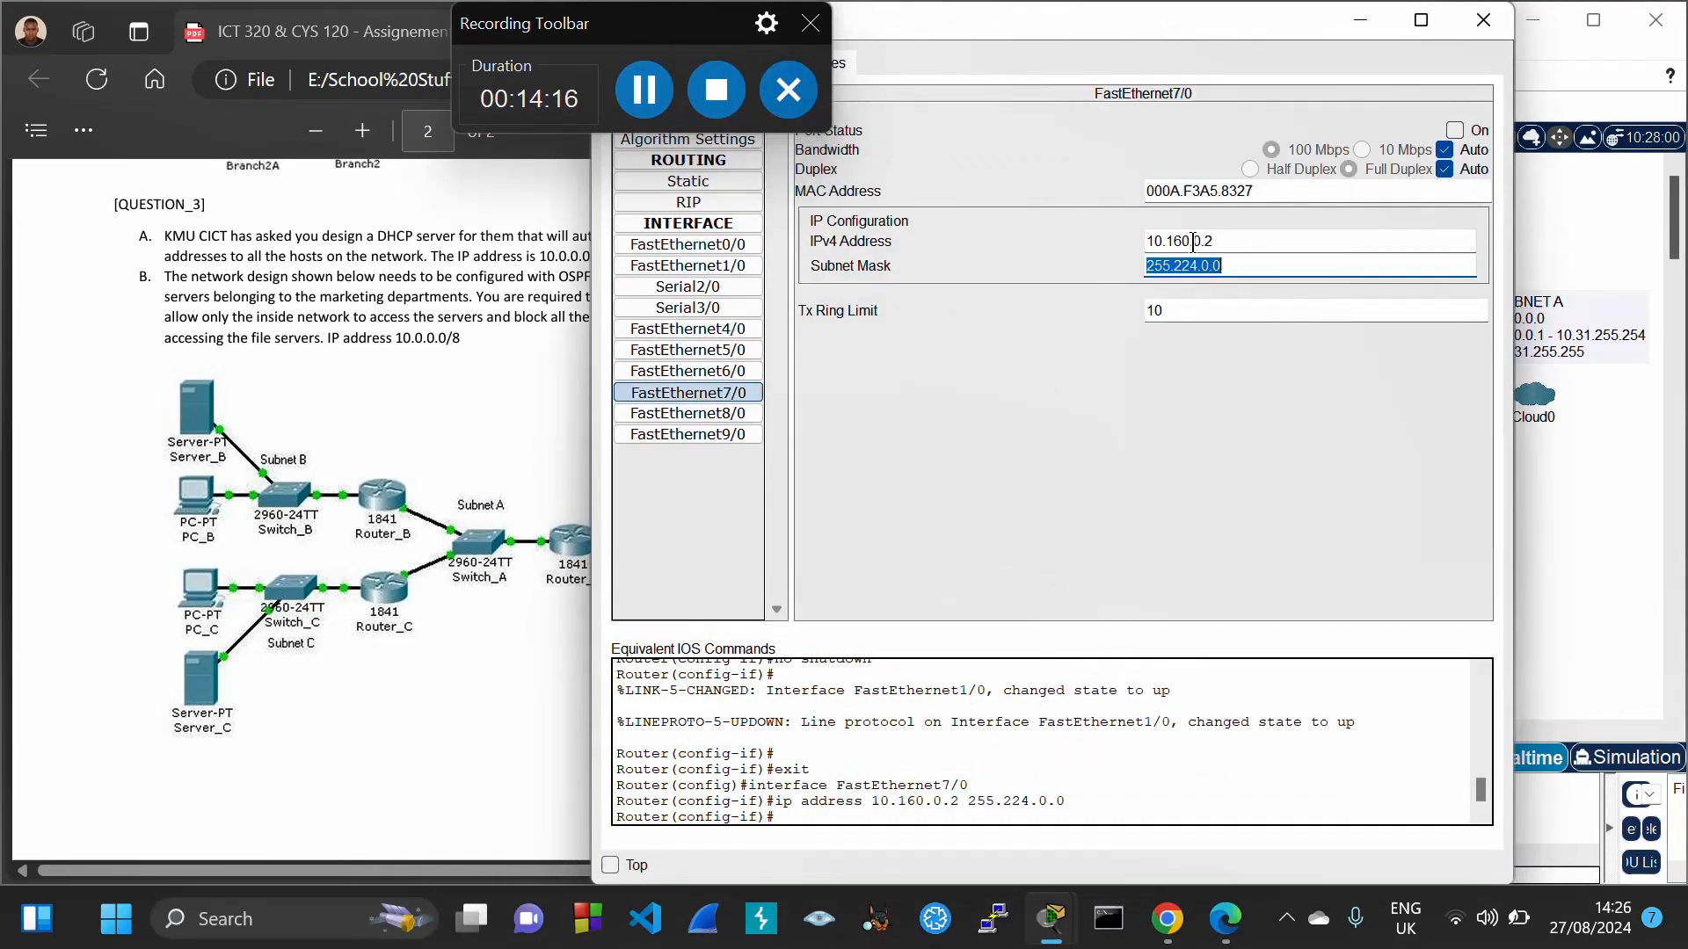
{"action": "left_click", "coordinate": [1455, 131]}
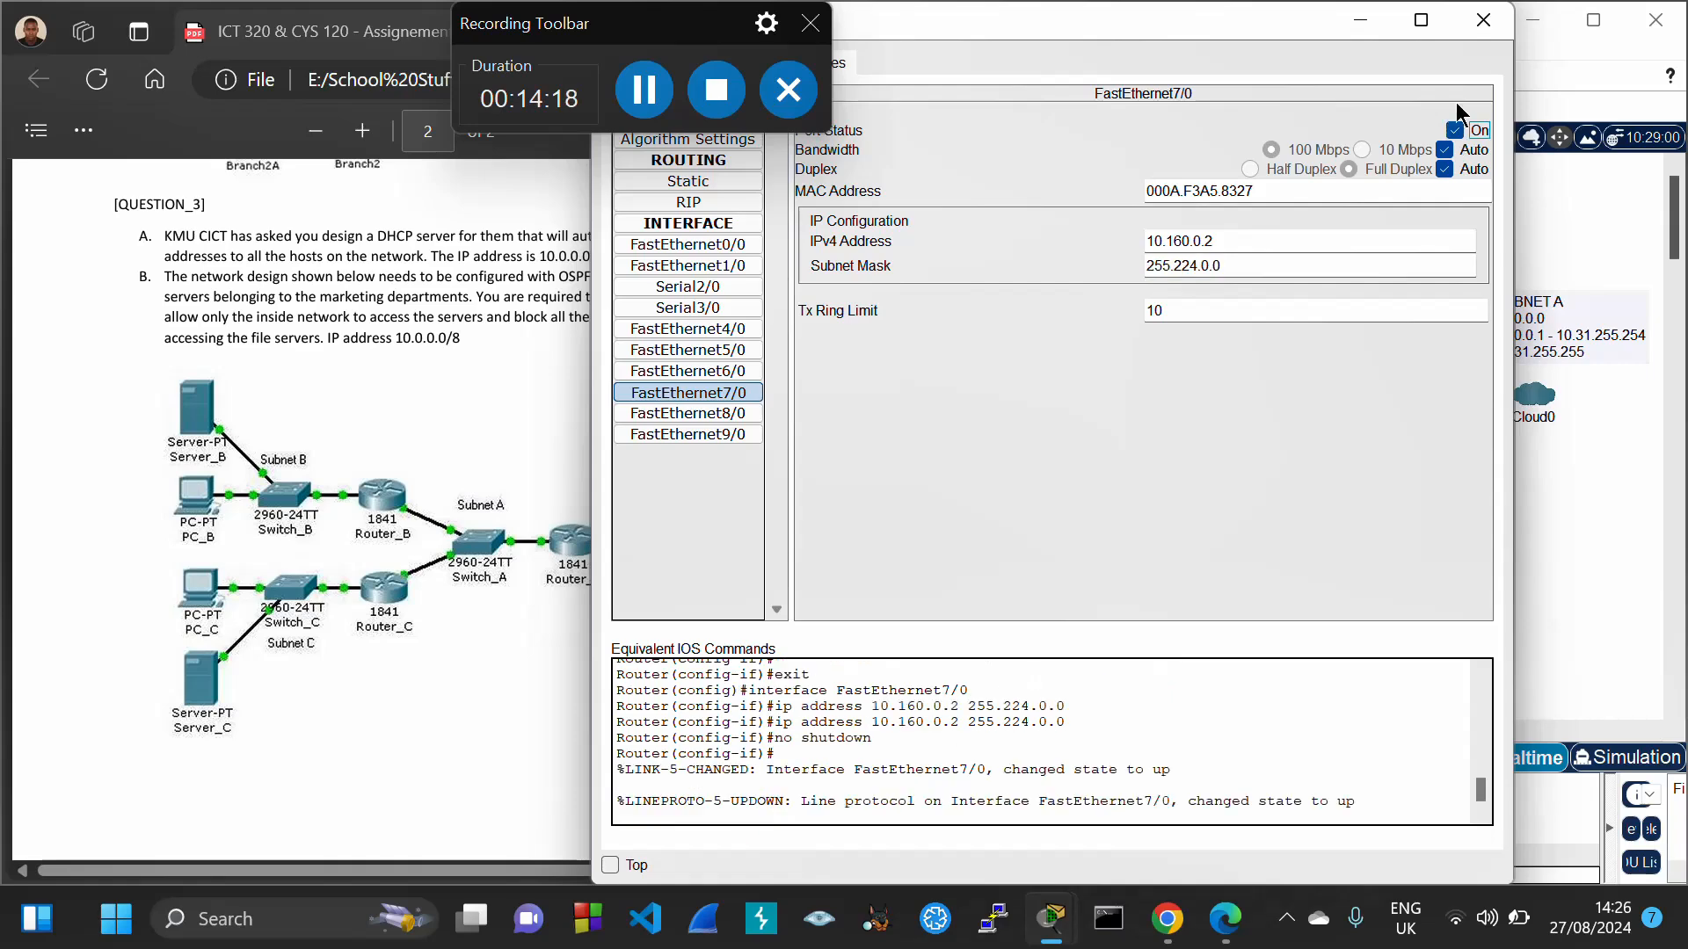
{"action": "left_click", "coordinate": [1483, 20]}
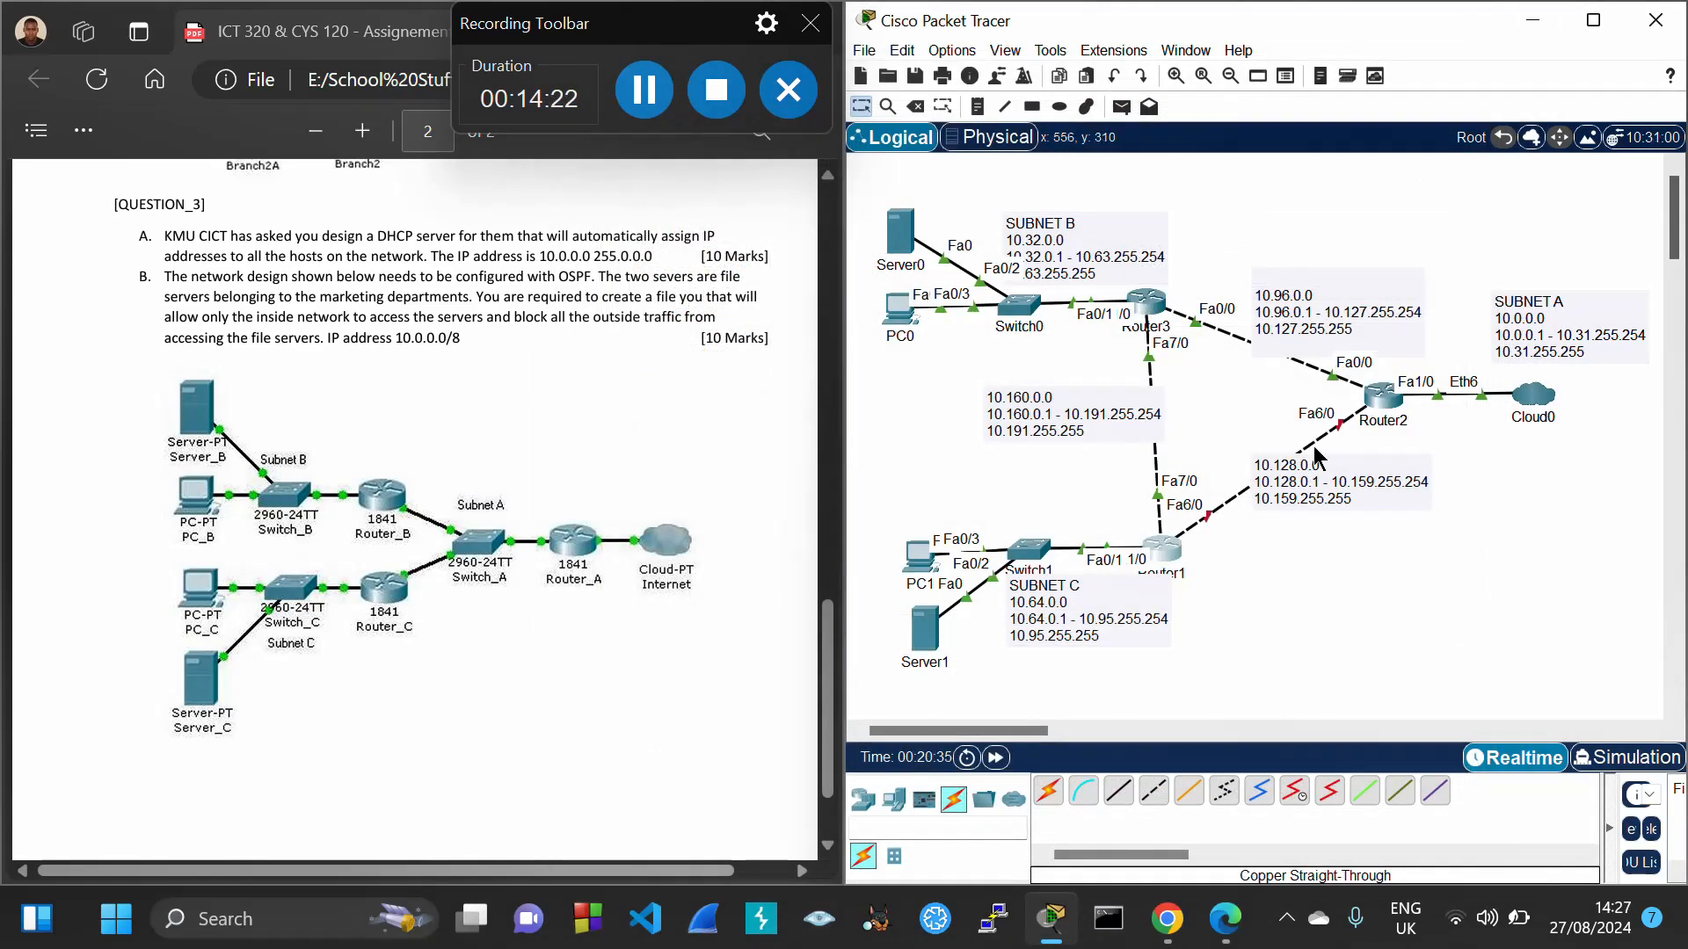
Set Router1's FastEthernet6/0 to 10.128.0.1 with mask 255.224.0.0 and turn it on
{"action": "double_click", "coordinate": [1305, 483]}
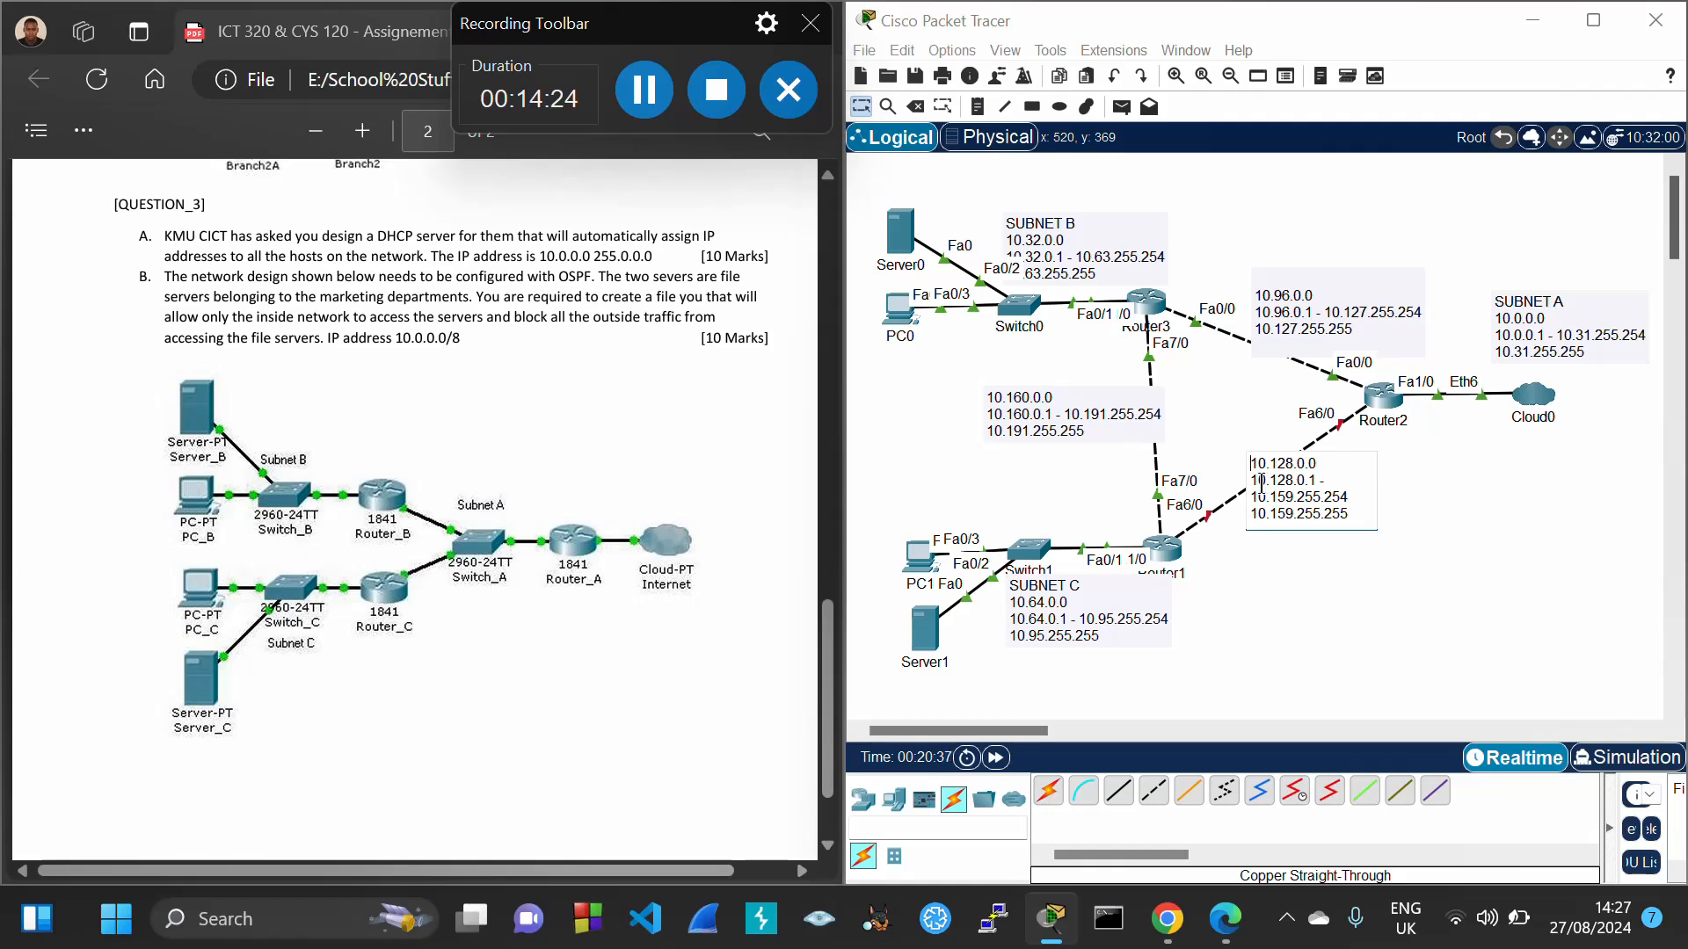
{"action": "left_click_drag", "start_coordinate": [1255, 480], "coordinate": [1315, 480]}
{"action": "left_click", "coordinate": [1503, 495]}
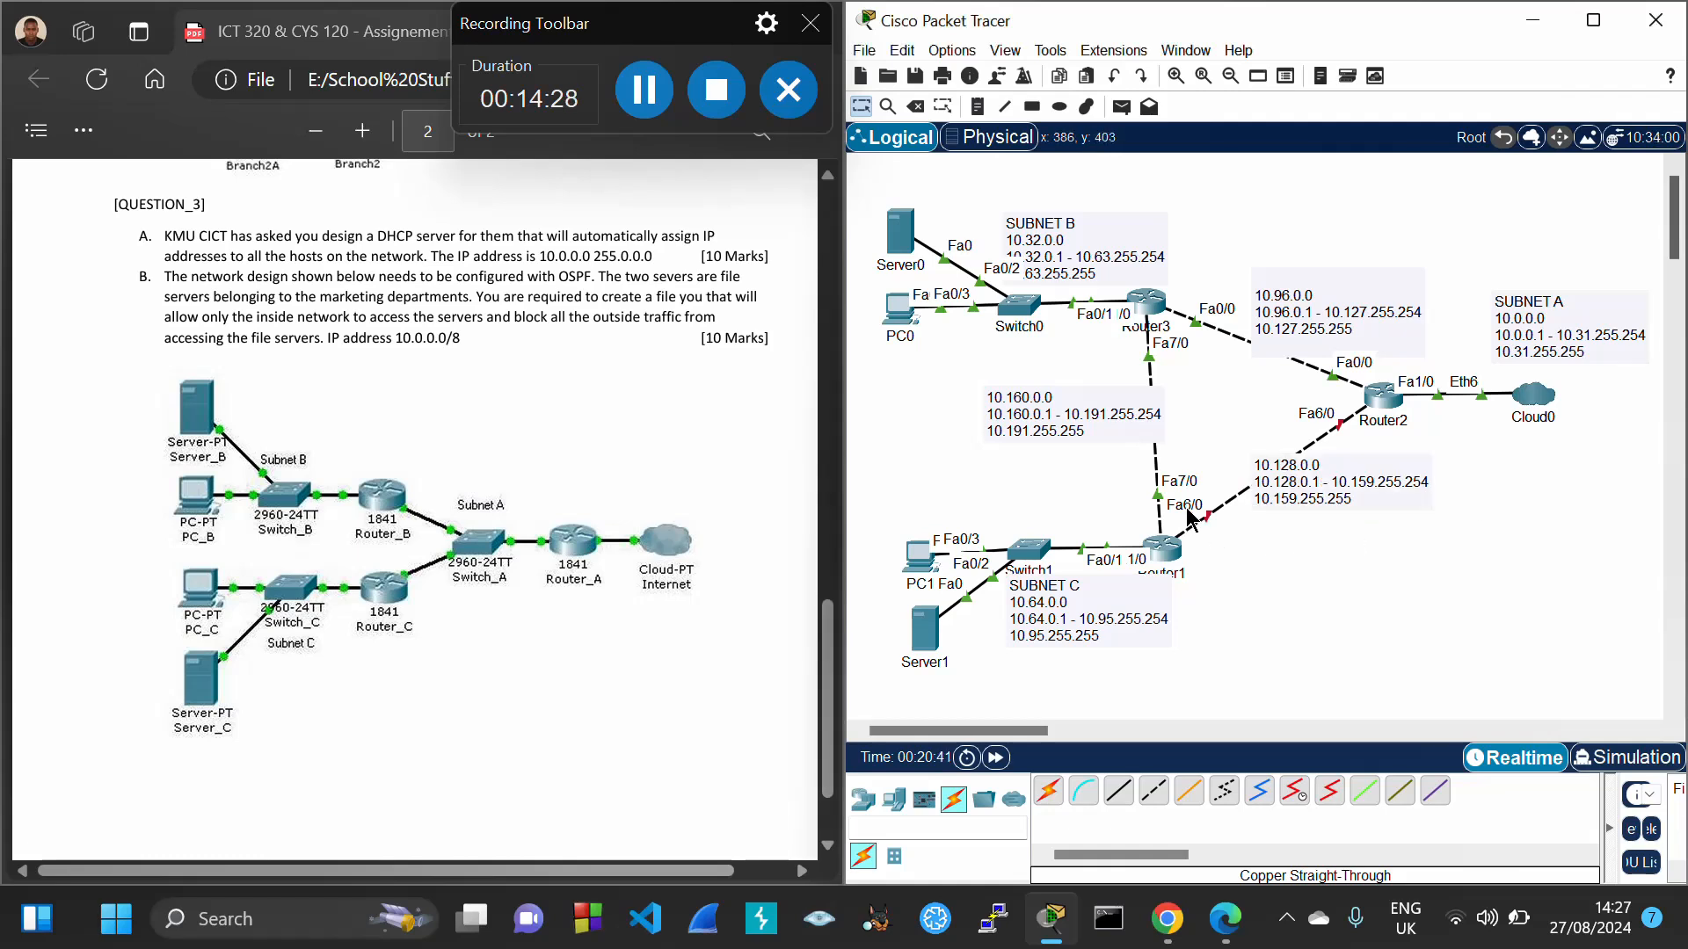
{"action": "left_click", "coordinate": [1169, 556]}
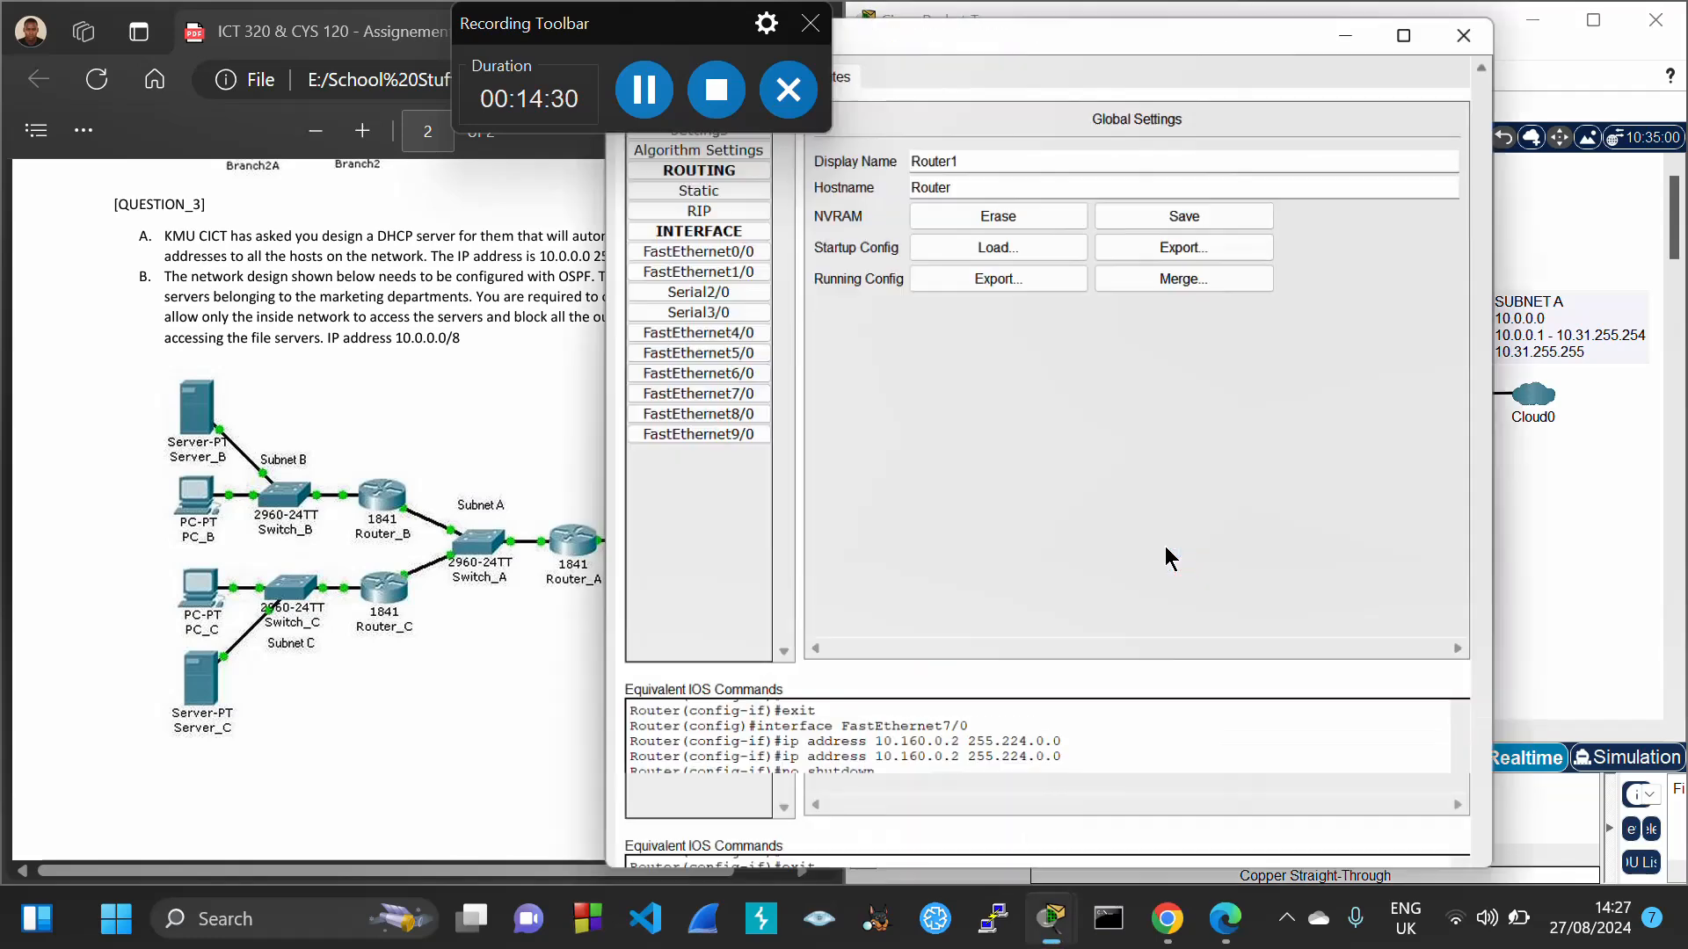
{"action": "left_click", "coordinate": [740, 374]}
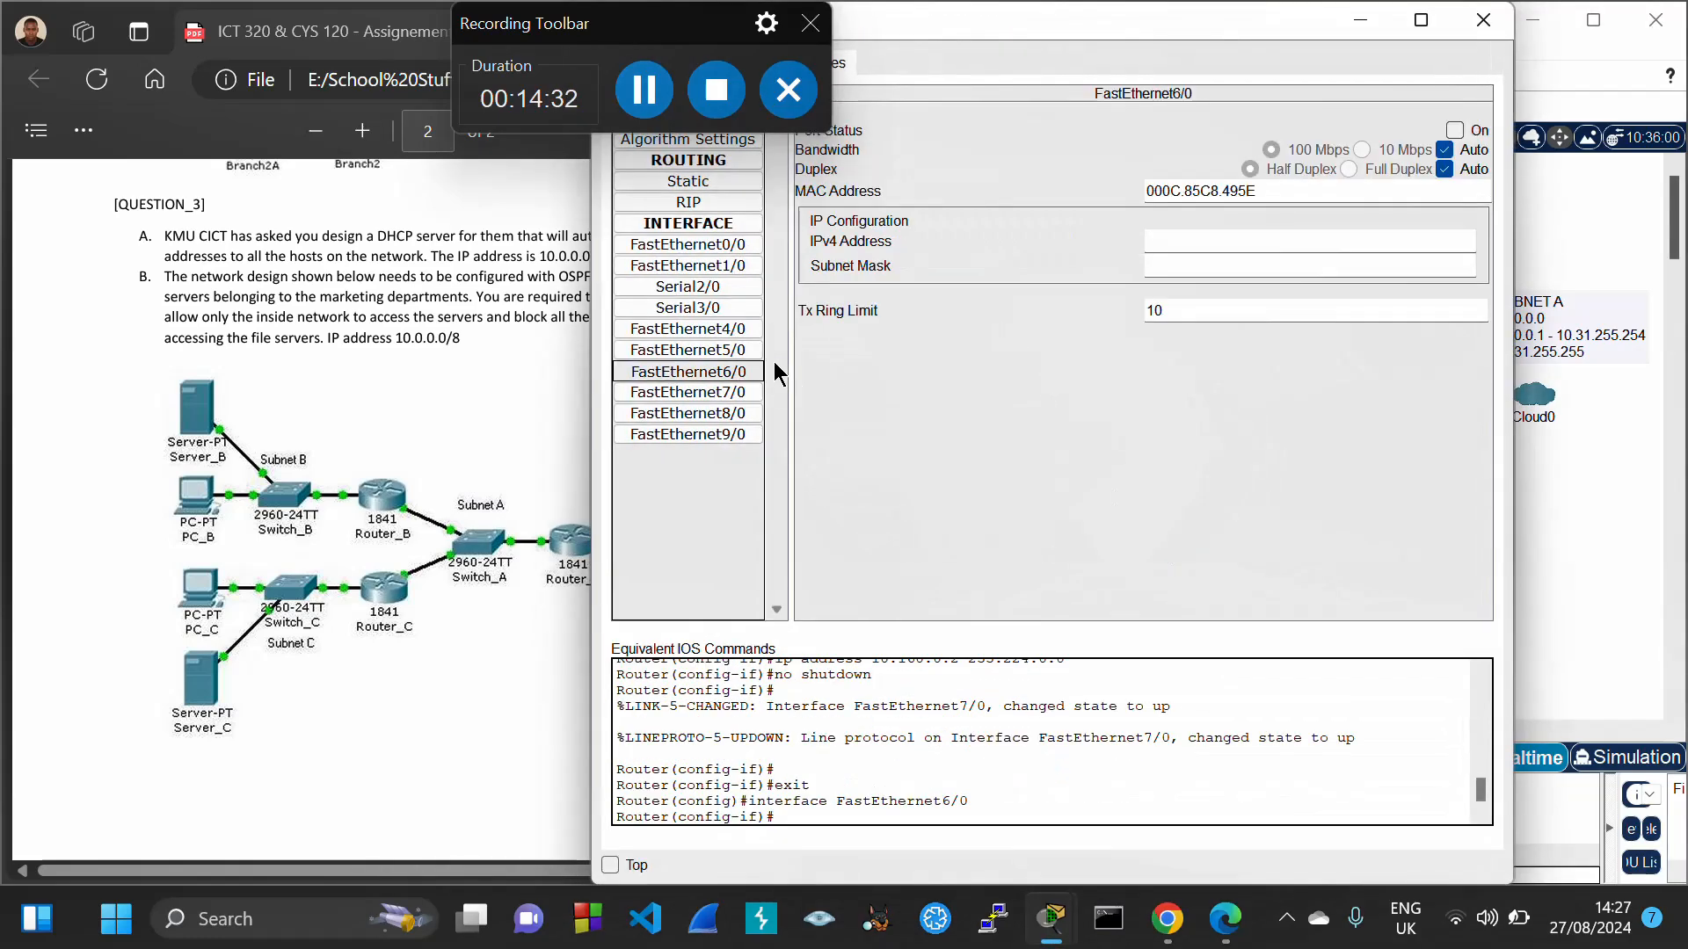
{"action": "left_click", "coordinate": [1157, 247]}
{"action": "type", "text": "10.128.0."}
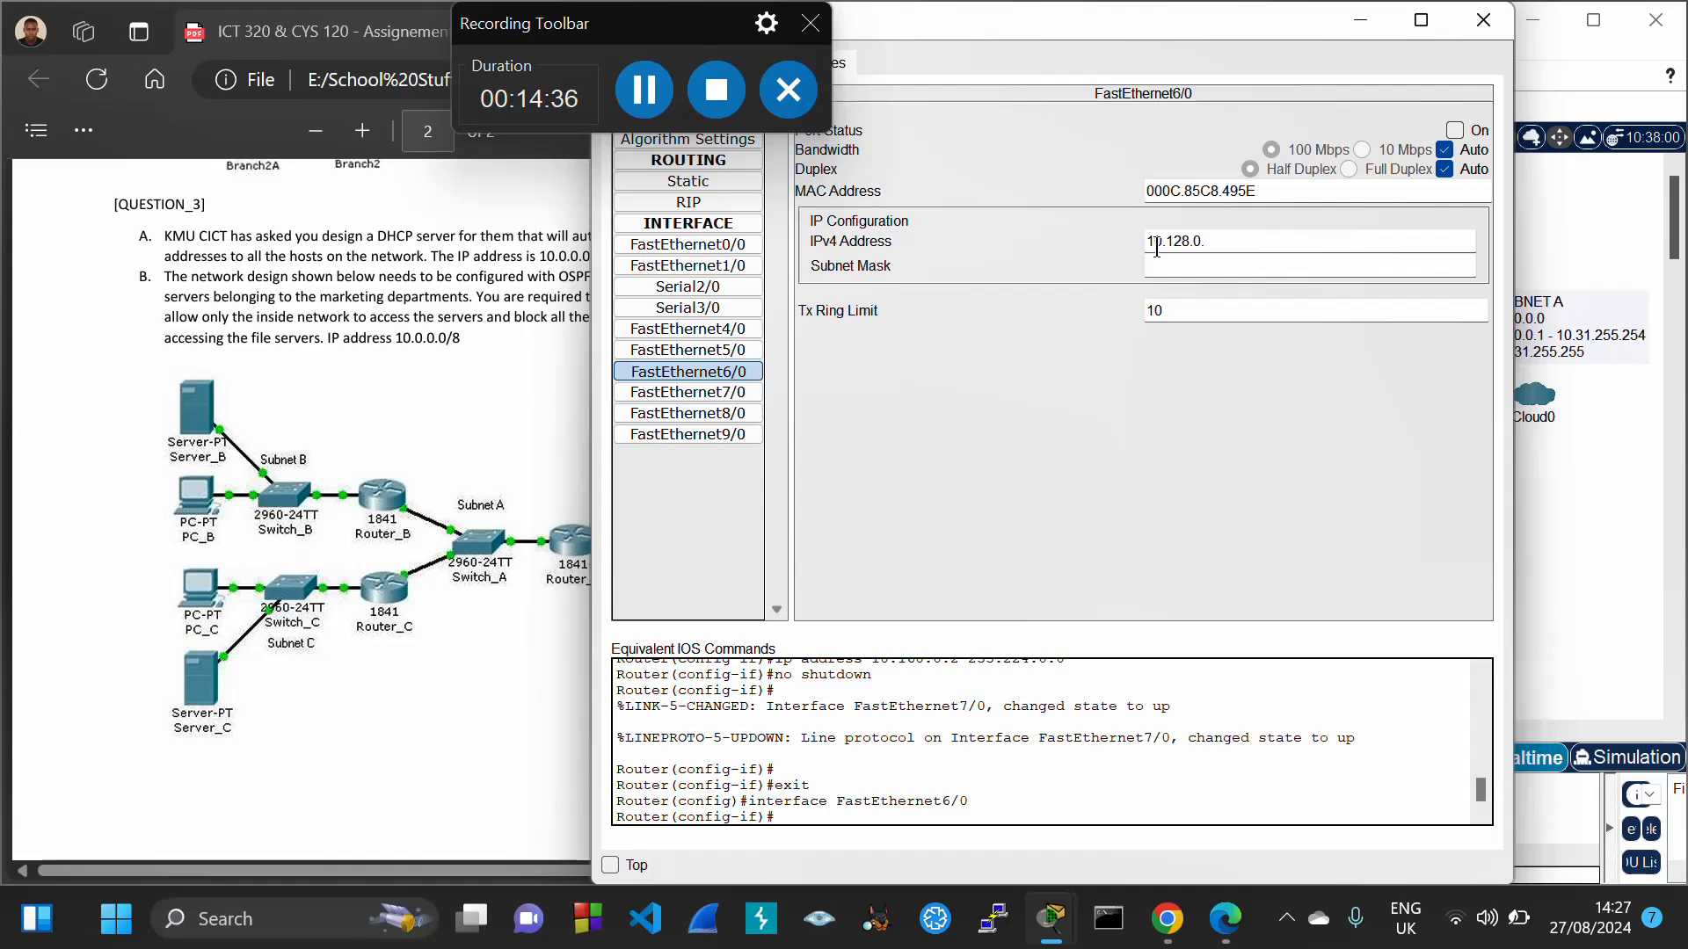
{"action": "type", "text": "11"}
{"action": "key", "text": "Tab"}
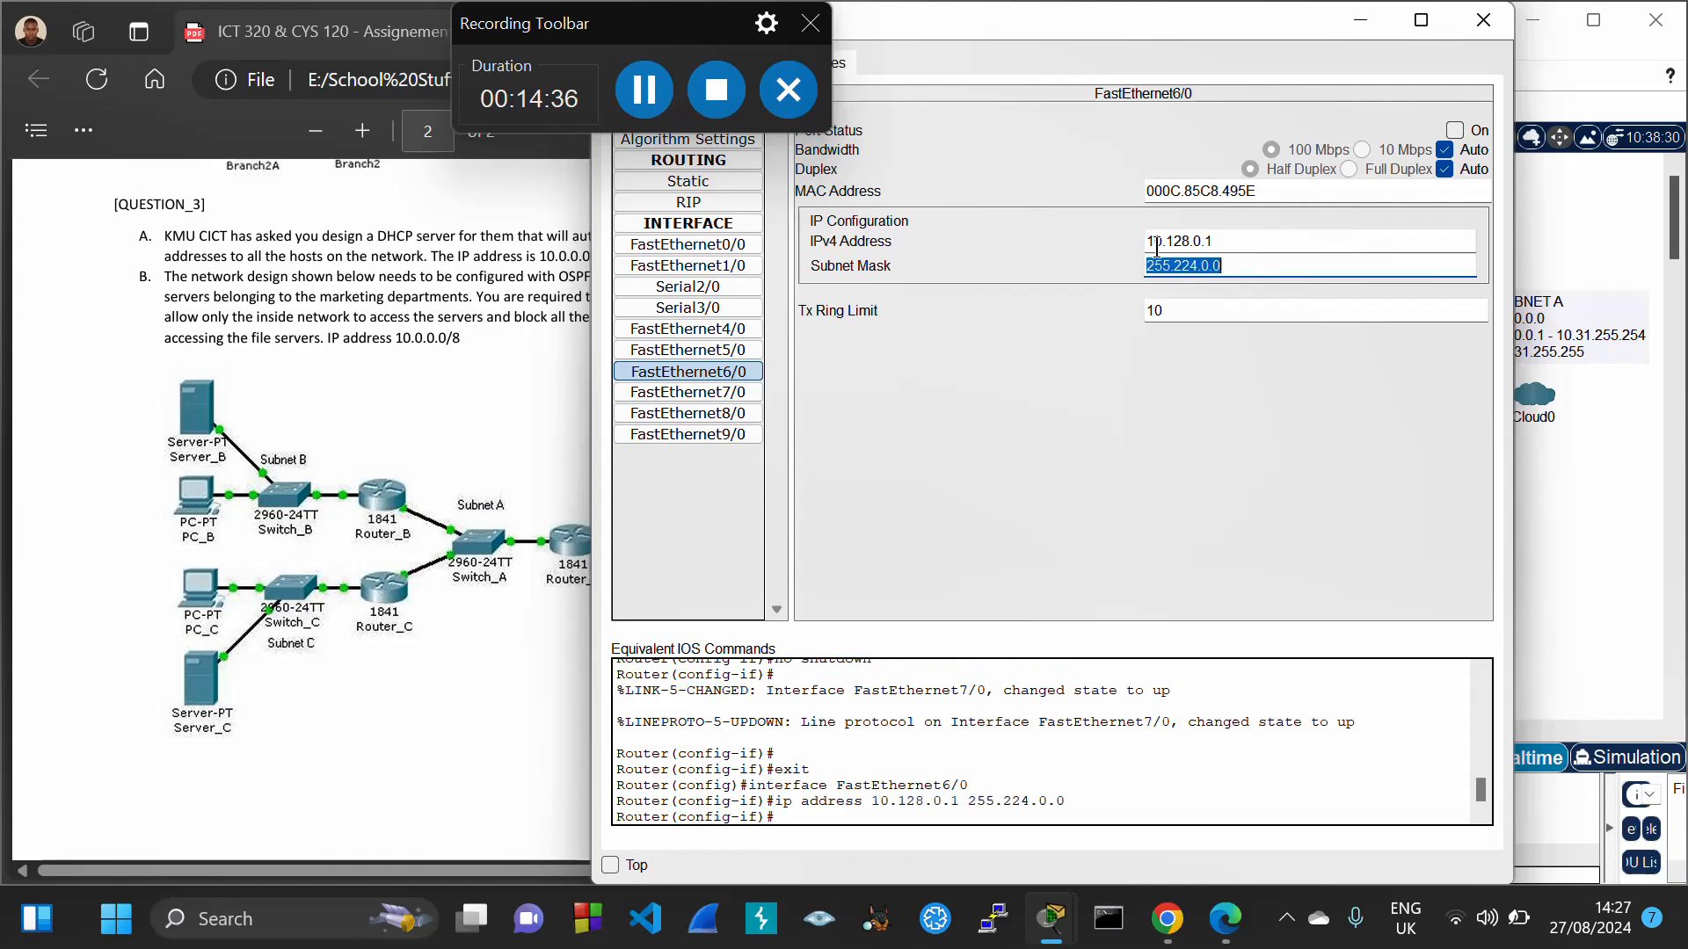
{"action": "left_click", "coordinate": [1455, 130]}
{"action": "left_click", "coordinate": [1482, 20]}
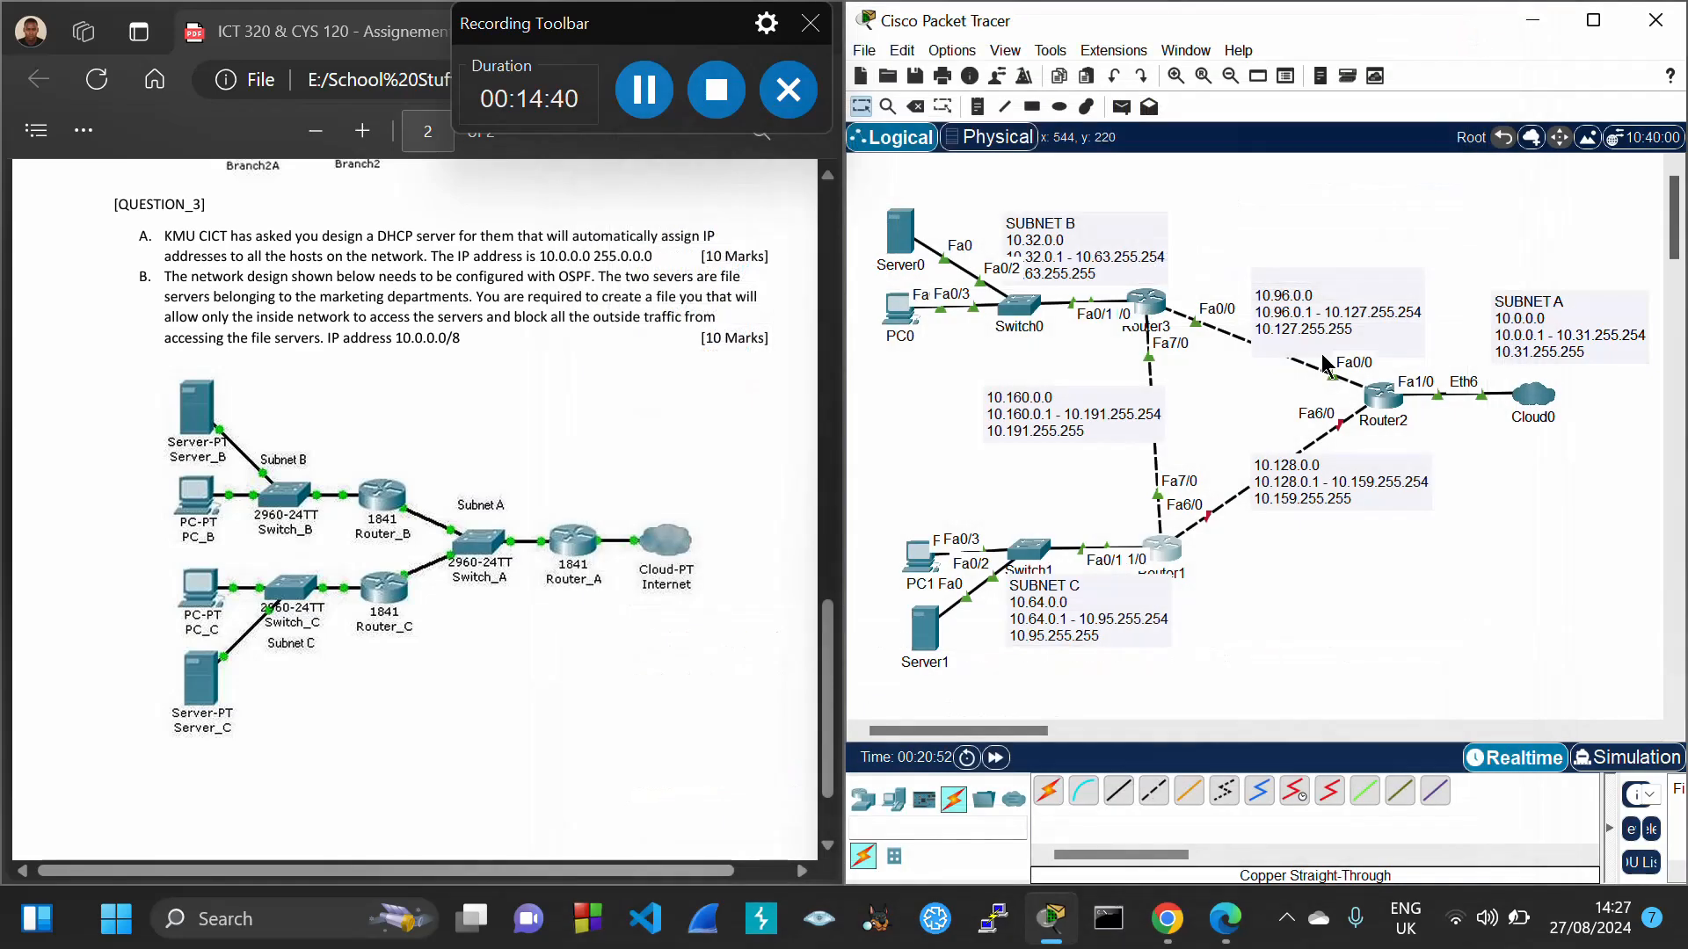
Set Router2's FastEthernet6/0 to 10.128.0.2 with mask 255.224.0.0 and turn it on
{"action": "left_click", "coordinate": [1377, 397]}
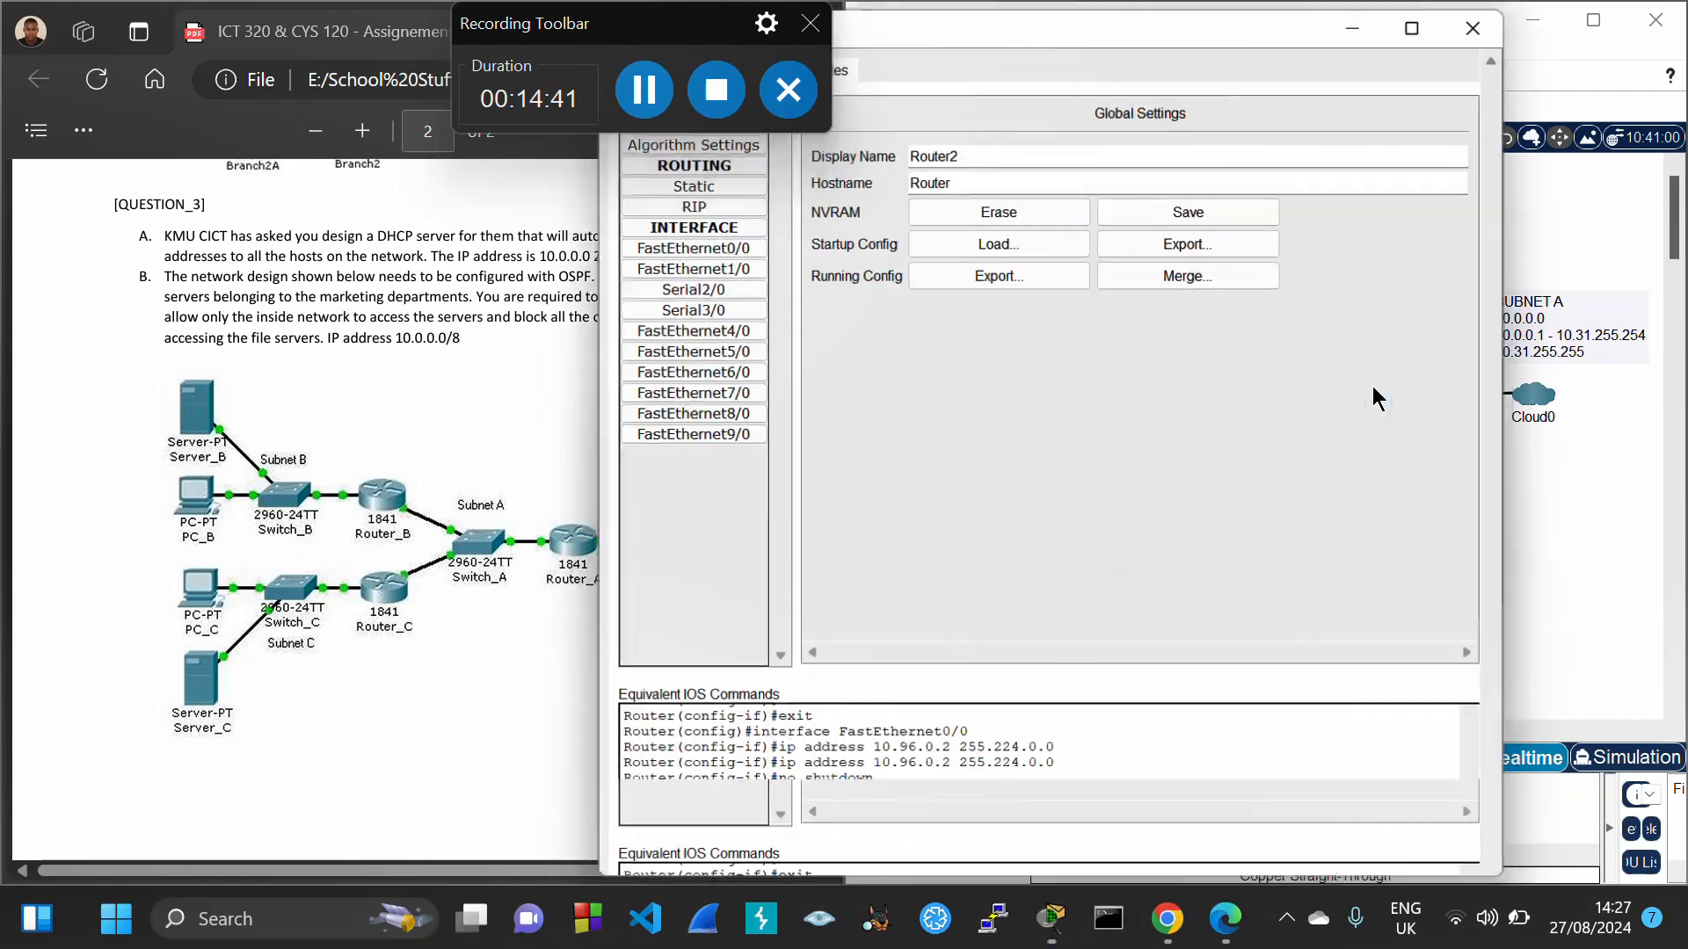
{"action": "left_click", "coordinate": [744, 377]}
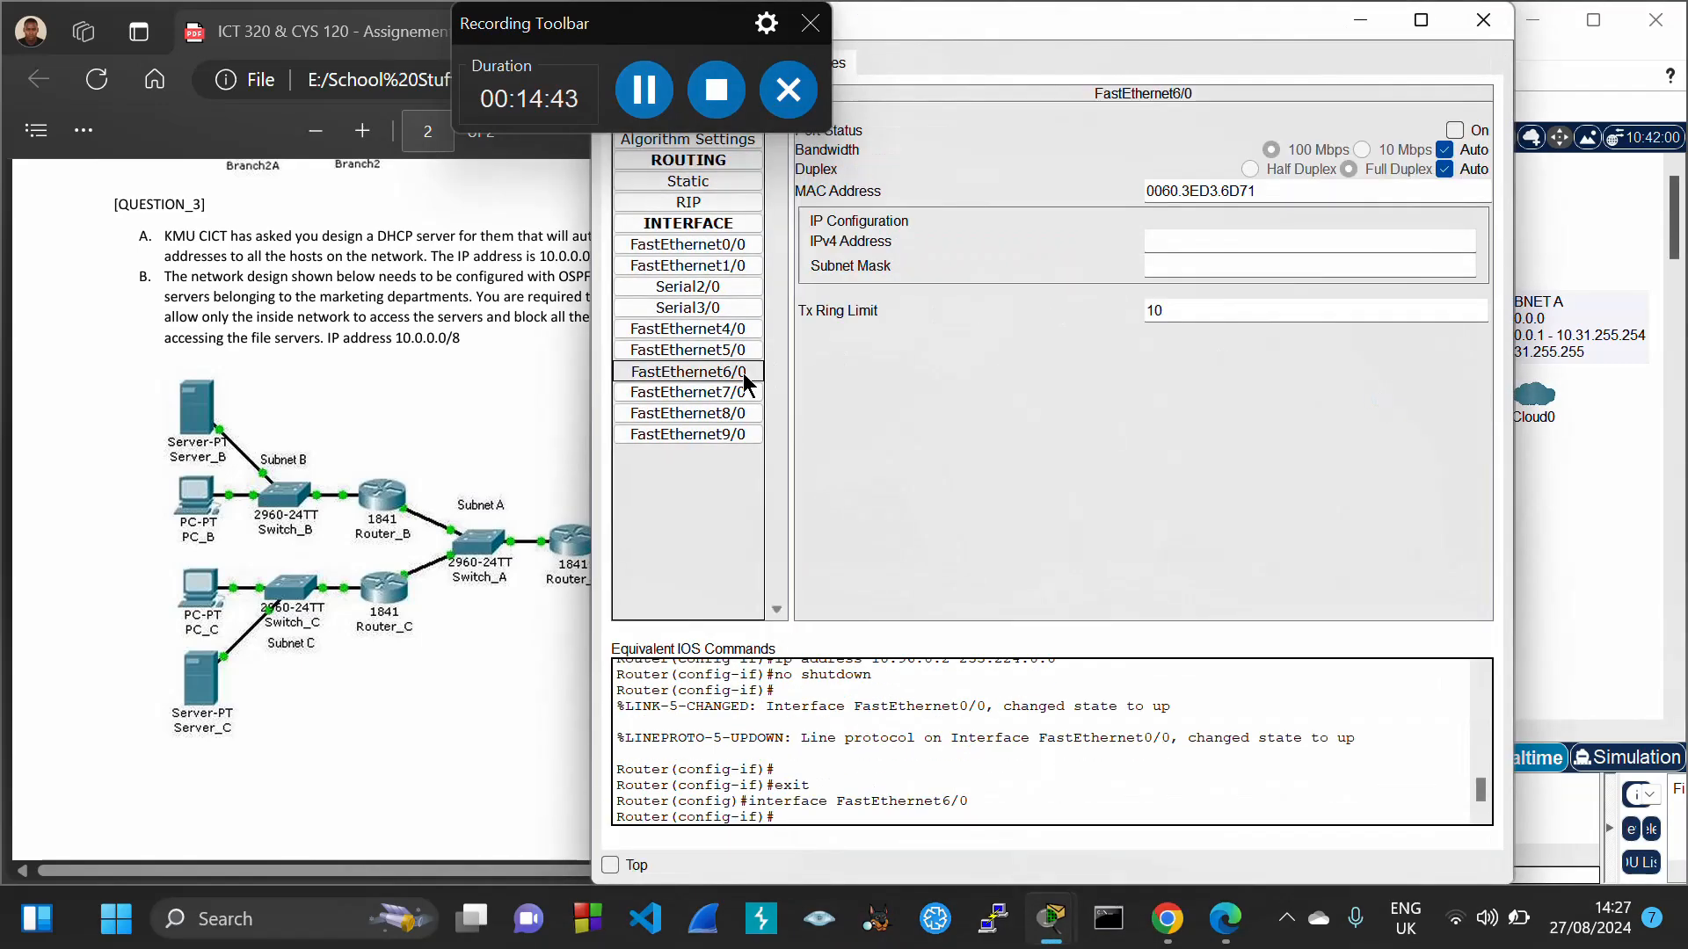
{"action": "left_click", "coordinate": [1161, 237]}
{"action": "type", "text": "10.128.0.1"}
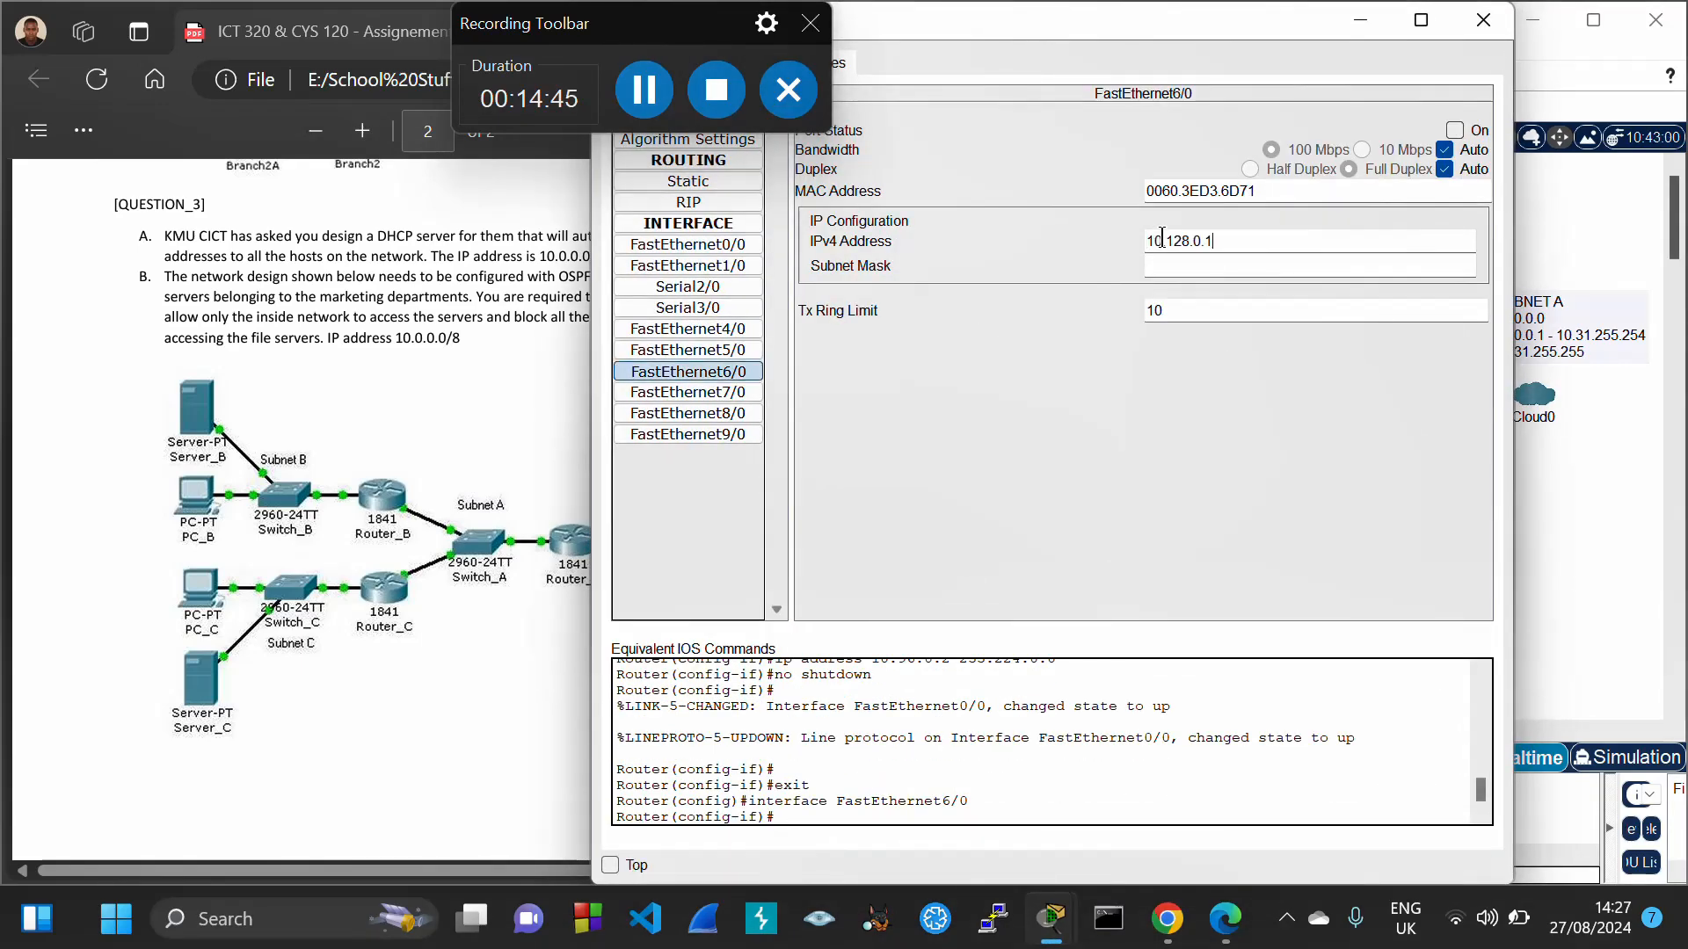
{"action": "key", "text": "Tab"}
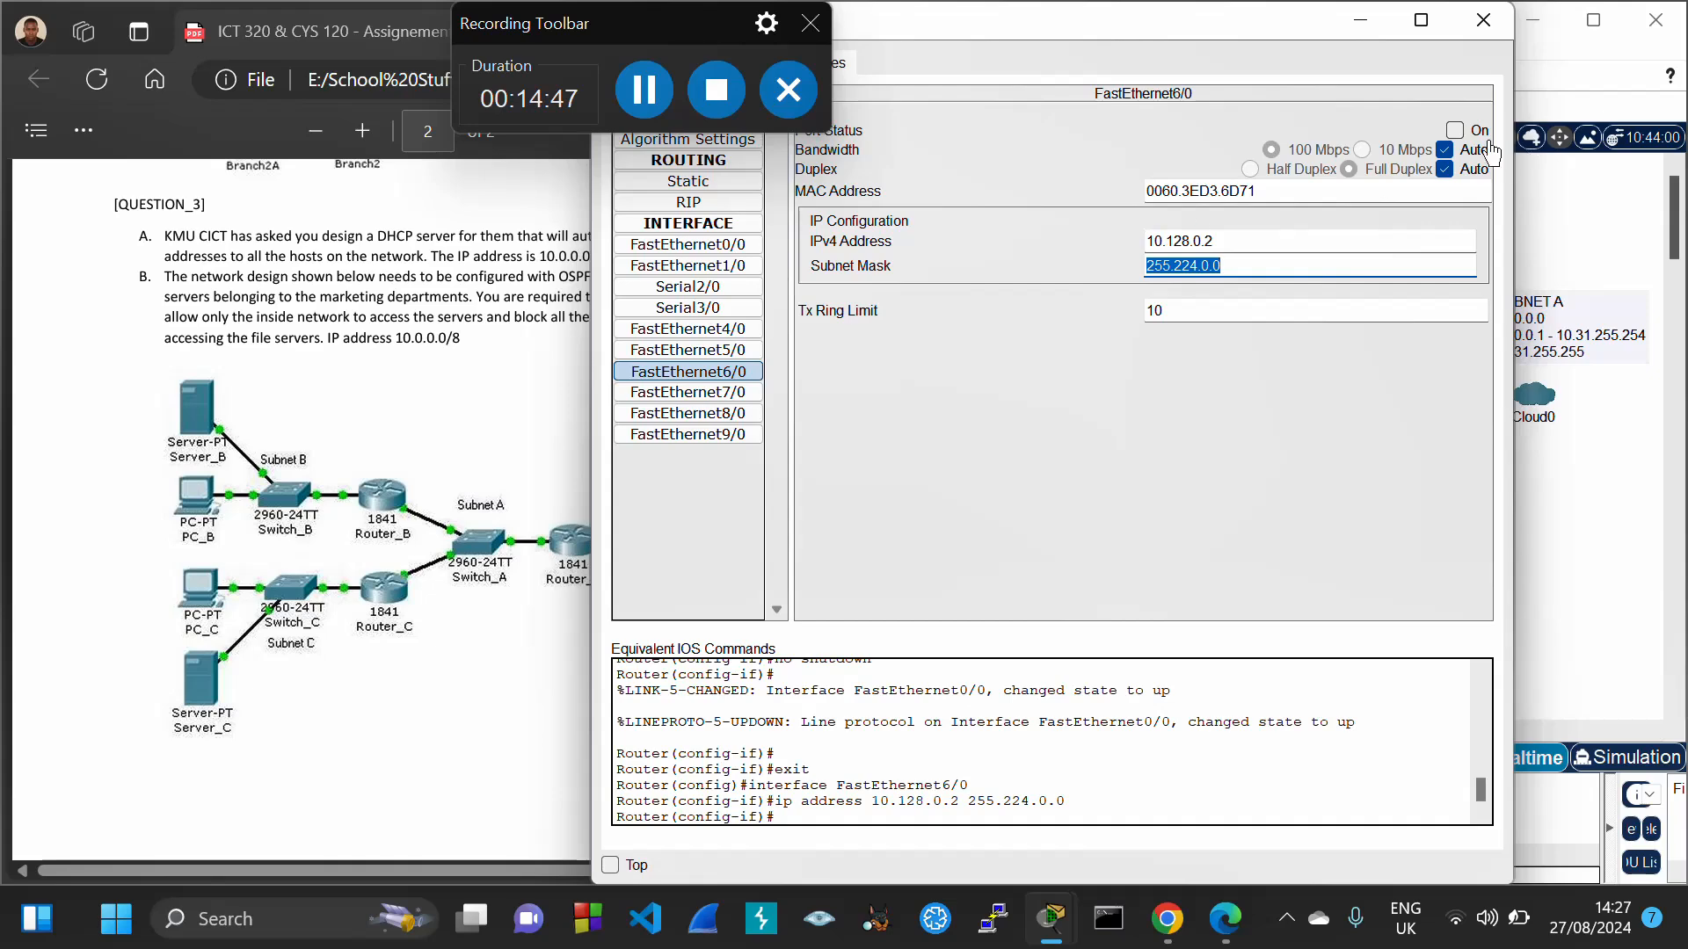
{"action": "left_click", "coordinate": [1454, 130]}
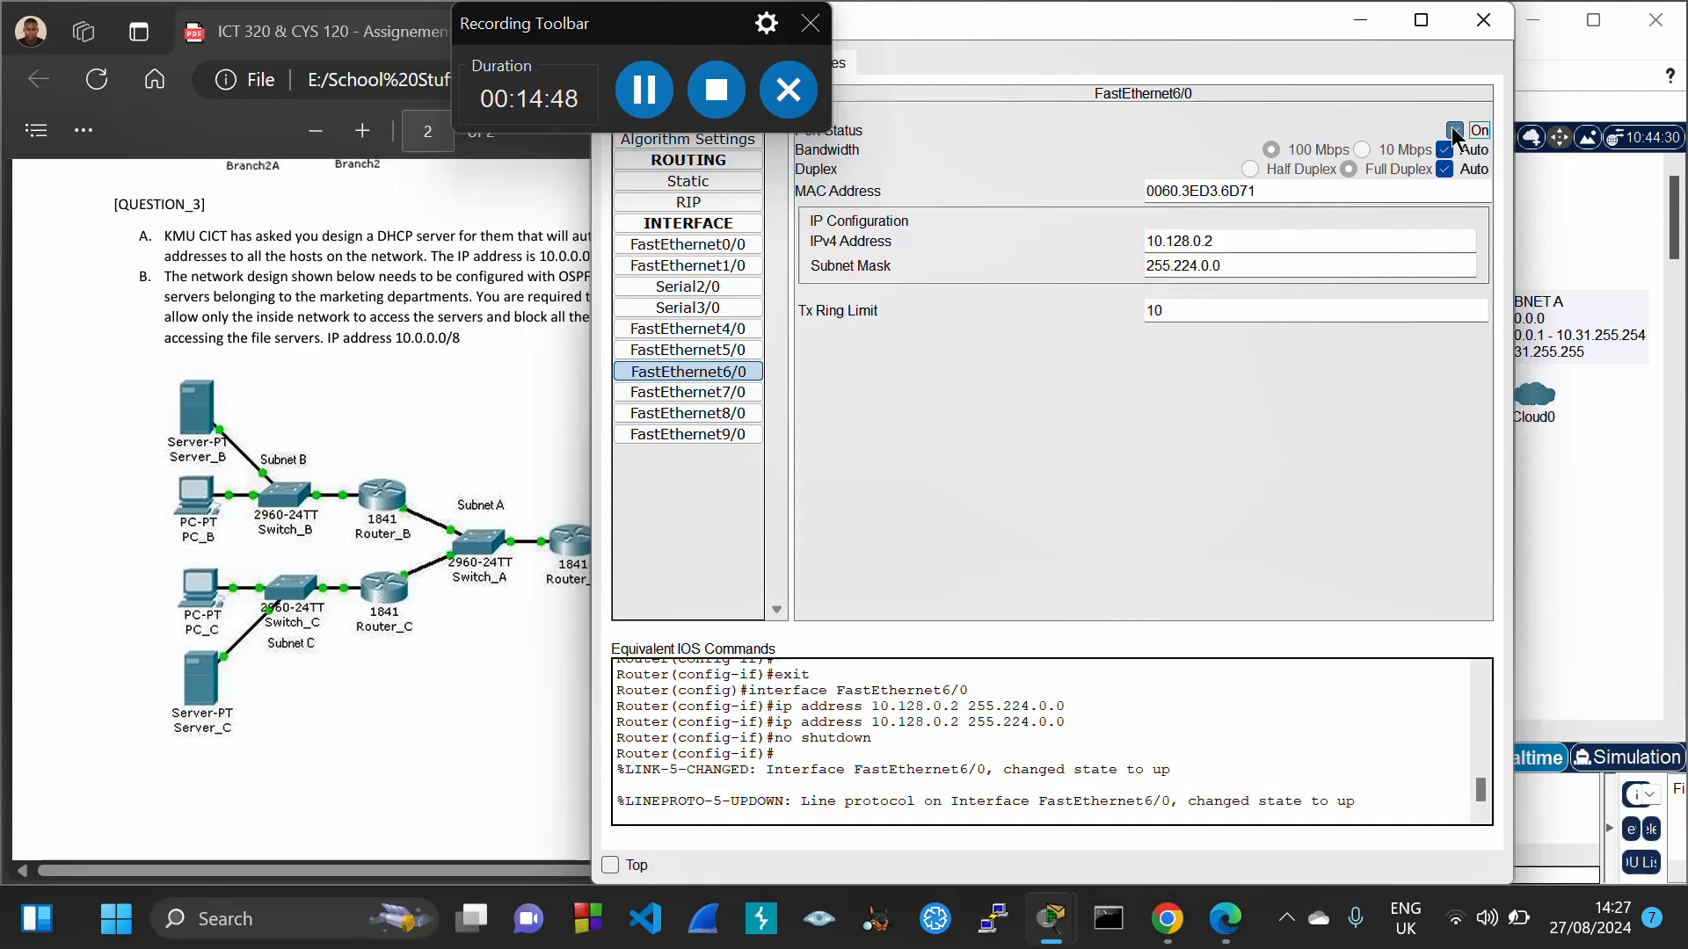
{"action": "left_click", "coordinate": [1483, 19]}
Turn off Always Show Port Labels in Logical Workspace in the Preferences
{"action": "left_click", "coordinate": [952, 50]}
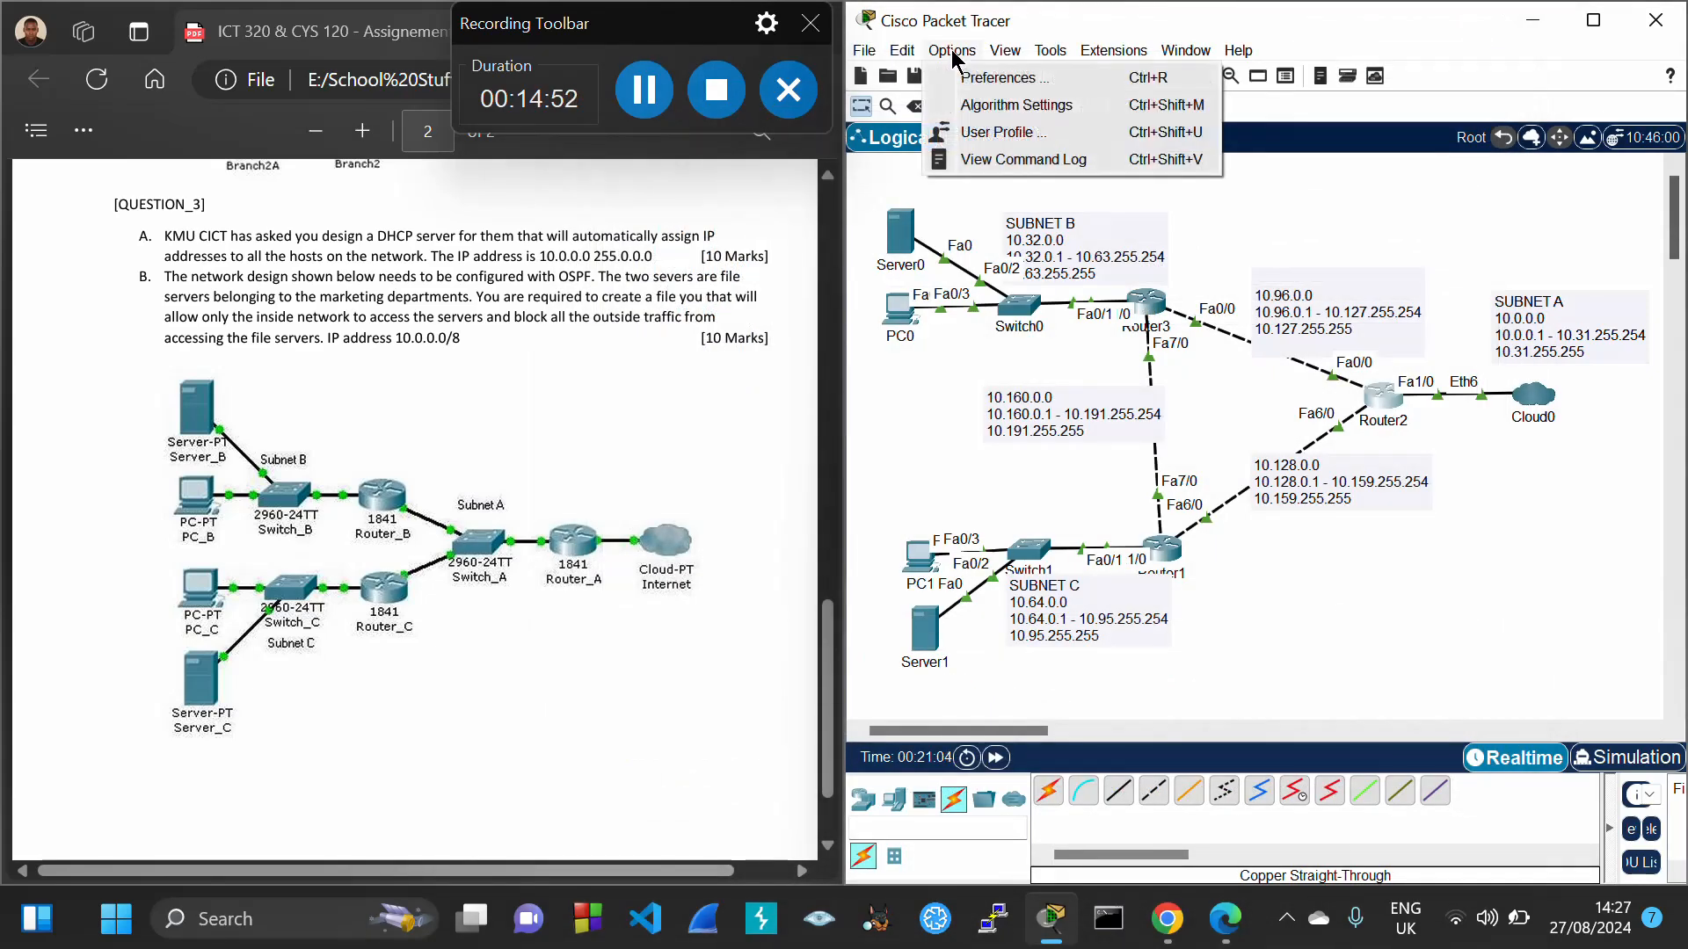
{"action": "left_click", "coordinate": [997, 79]}
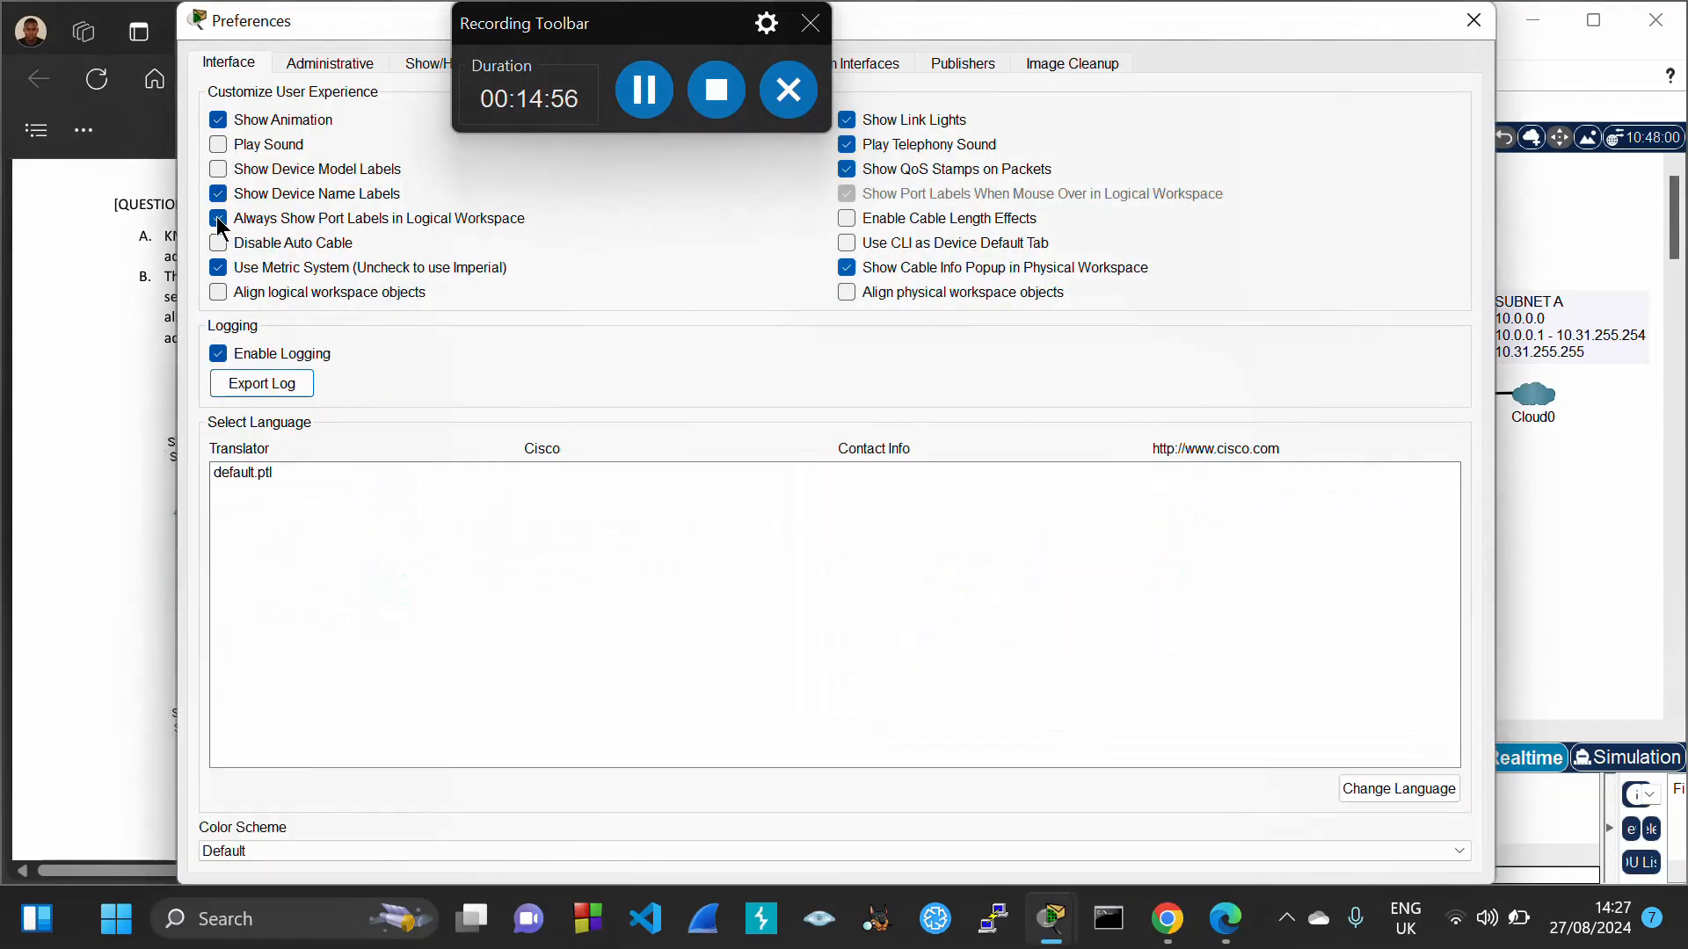
{"action": "left_click", "coordinate": [219, 223]}
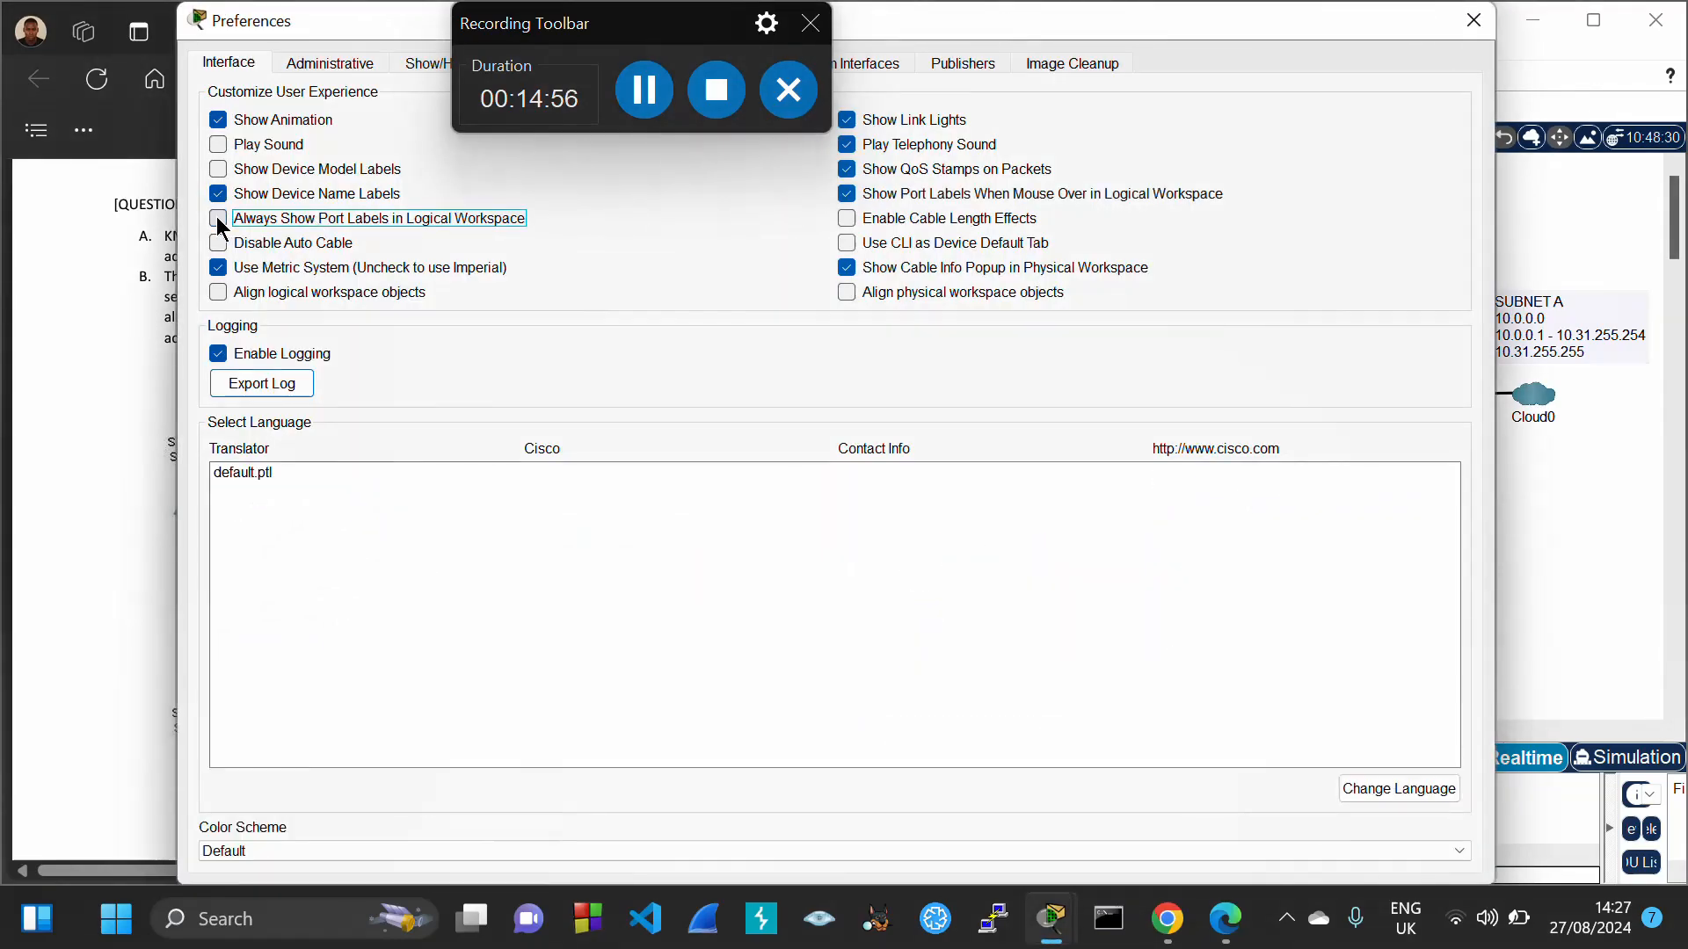
{"action": "left_click", "coordinate": [1474, 19]}
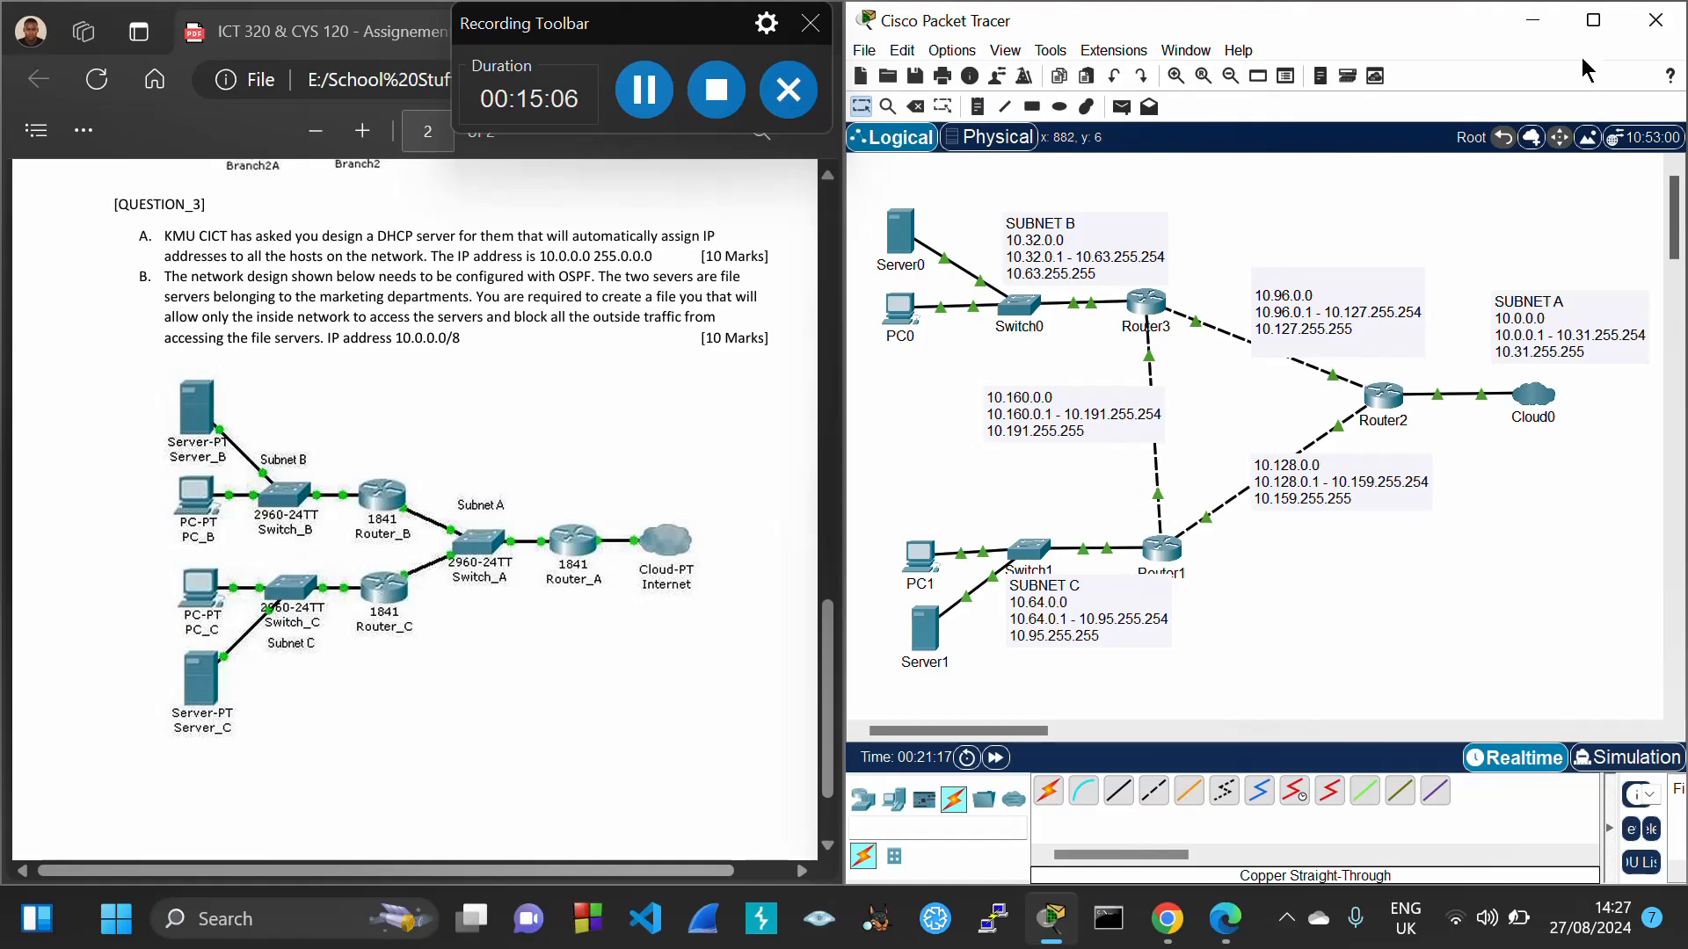
Maximize Packet Tracer and switch to Simulation mode without the event panel
{"action": "left_click", "coordinate": [1593, 20]}
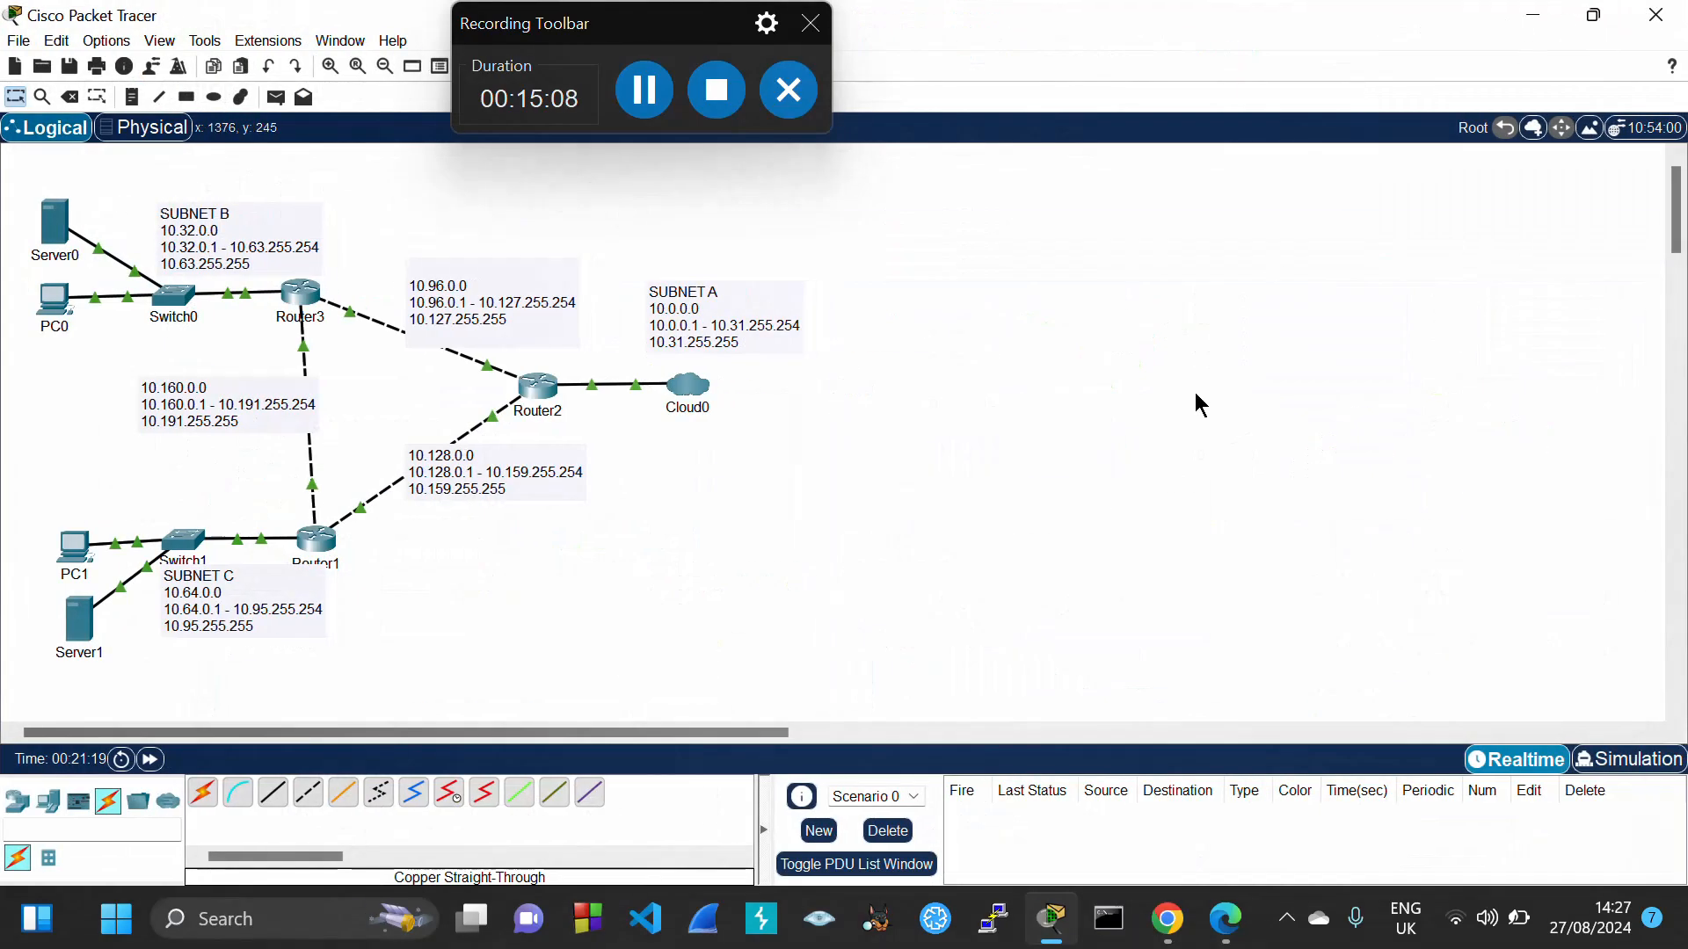
{"action": "left_click", "coordinate": [1598, 761]}
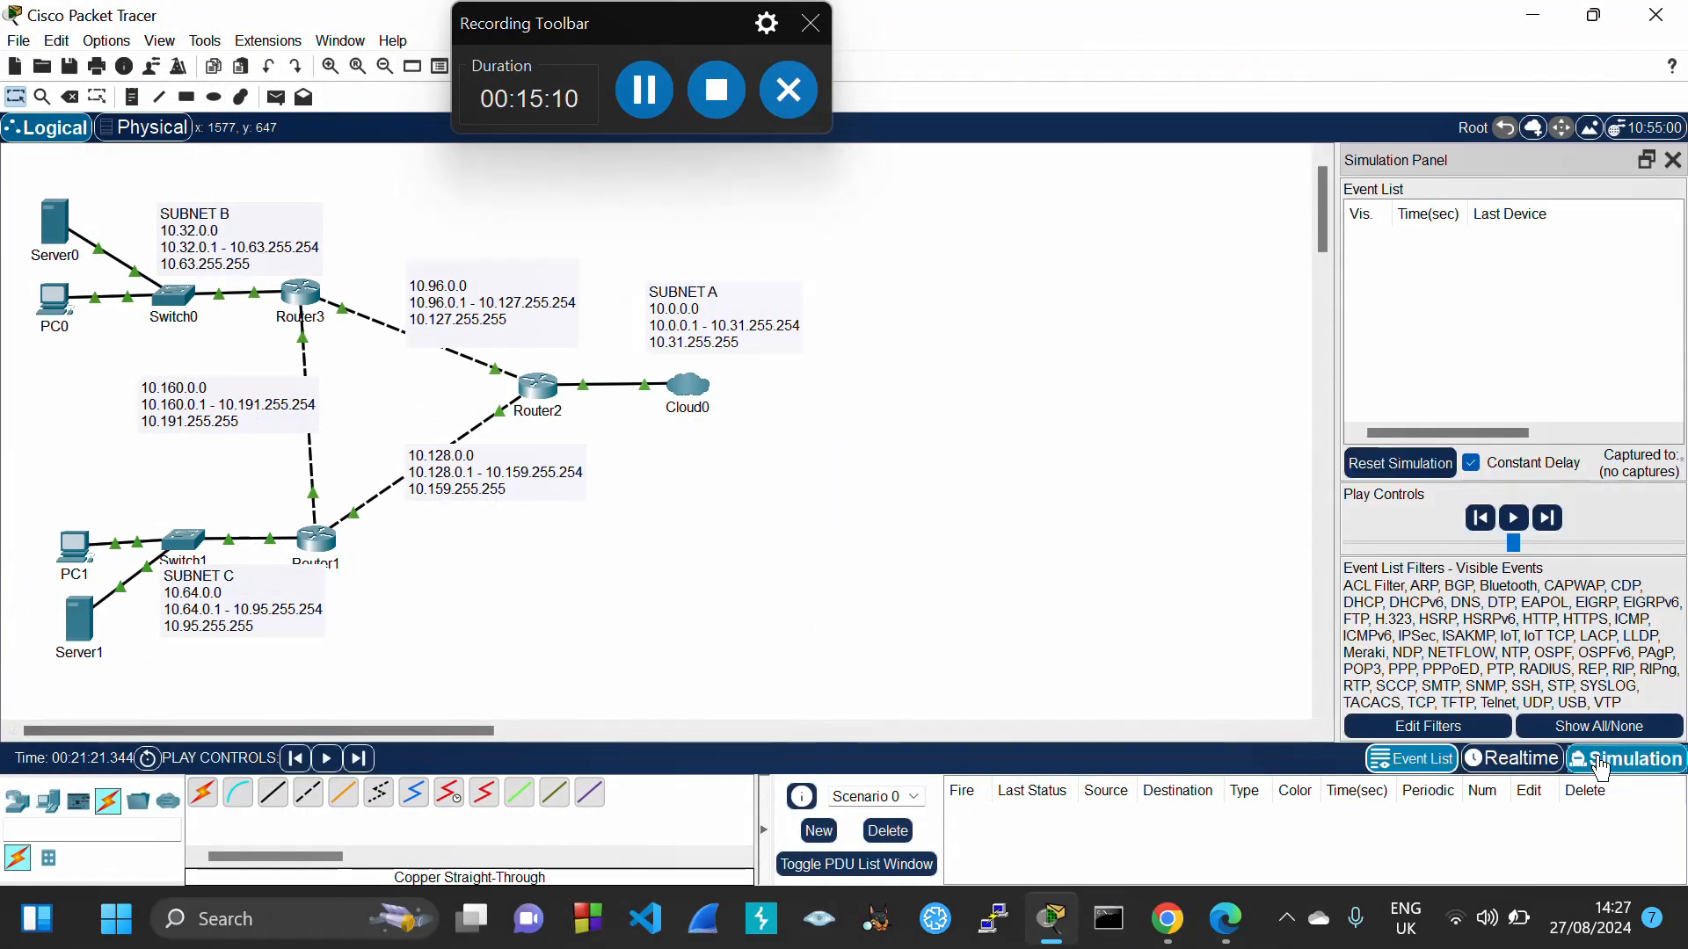
{"action": "left_click", "coordinate": [1675, 163]}
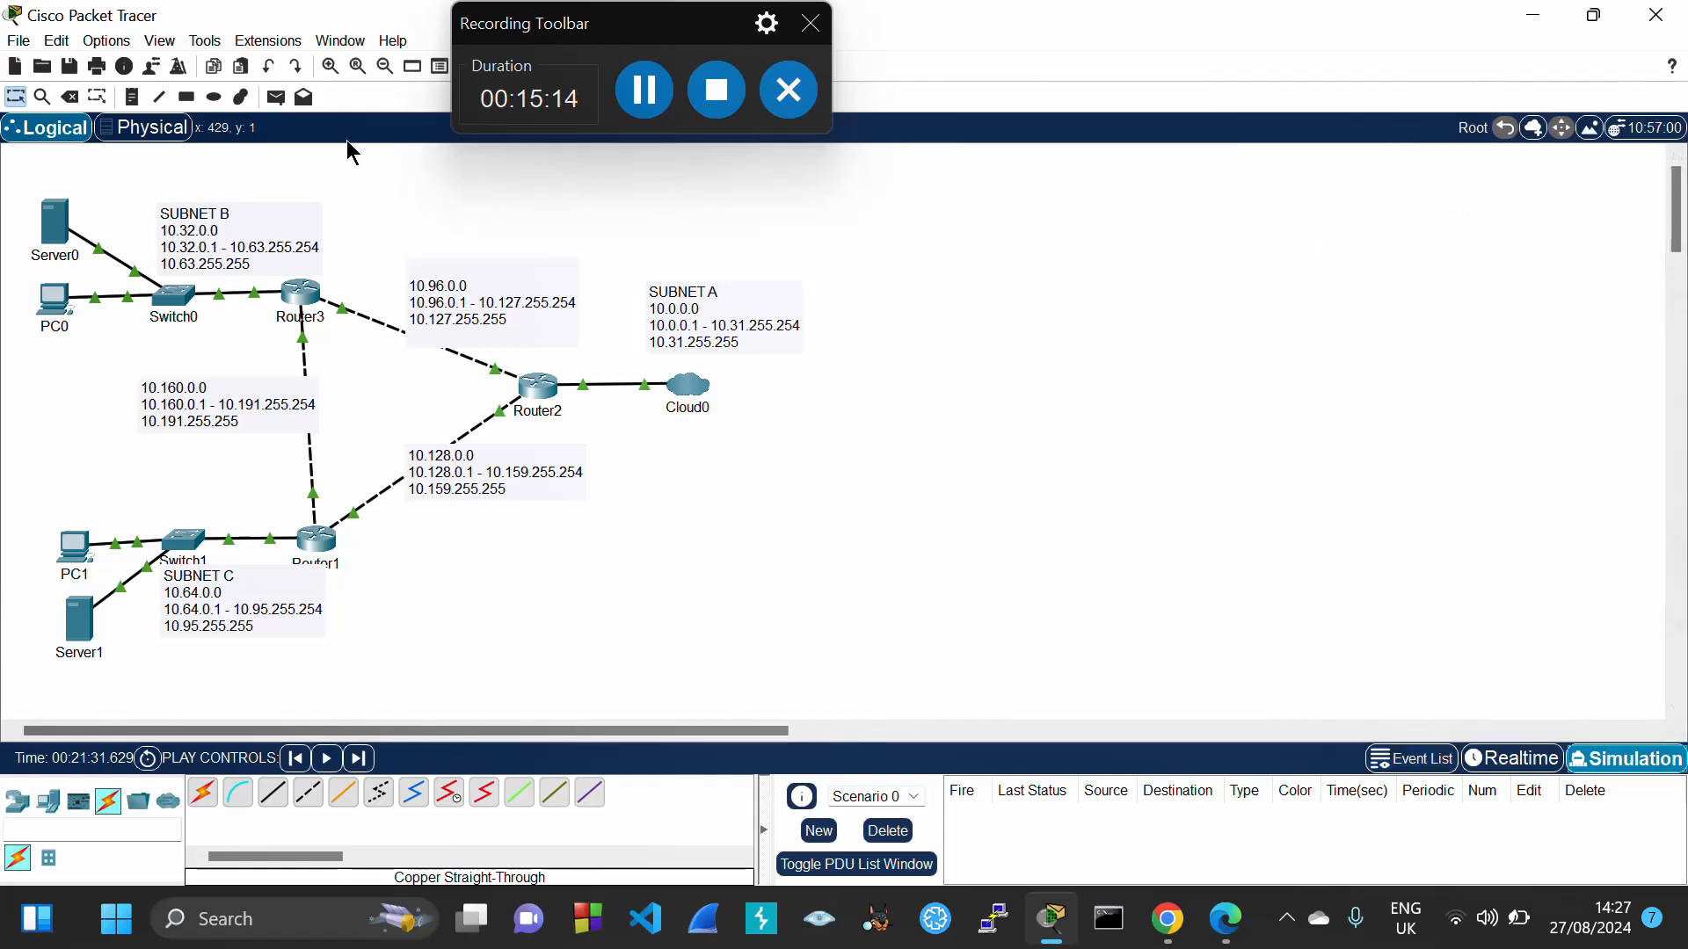
Send a simple ICMP PDU from Server0 to PC0 and play the simulation
{"action": "left_click", "coordinate": [276, 97]}
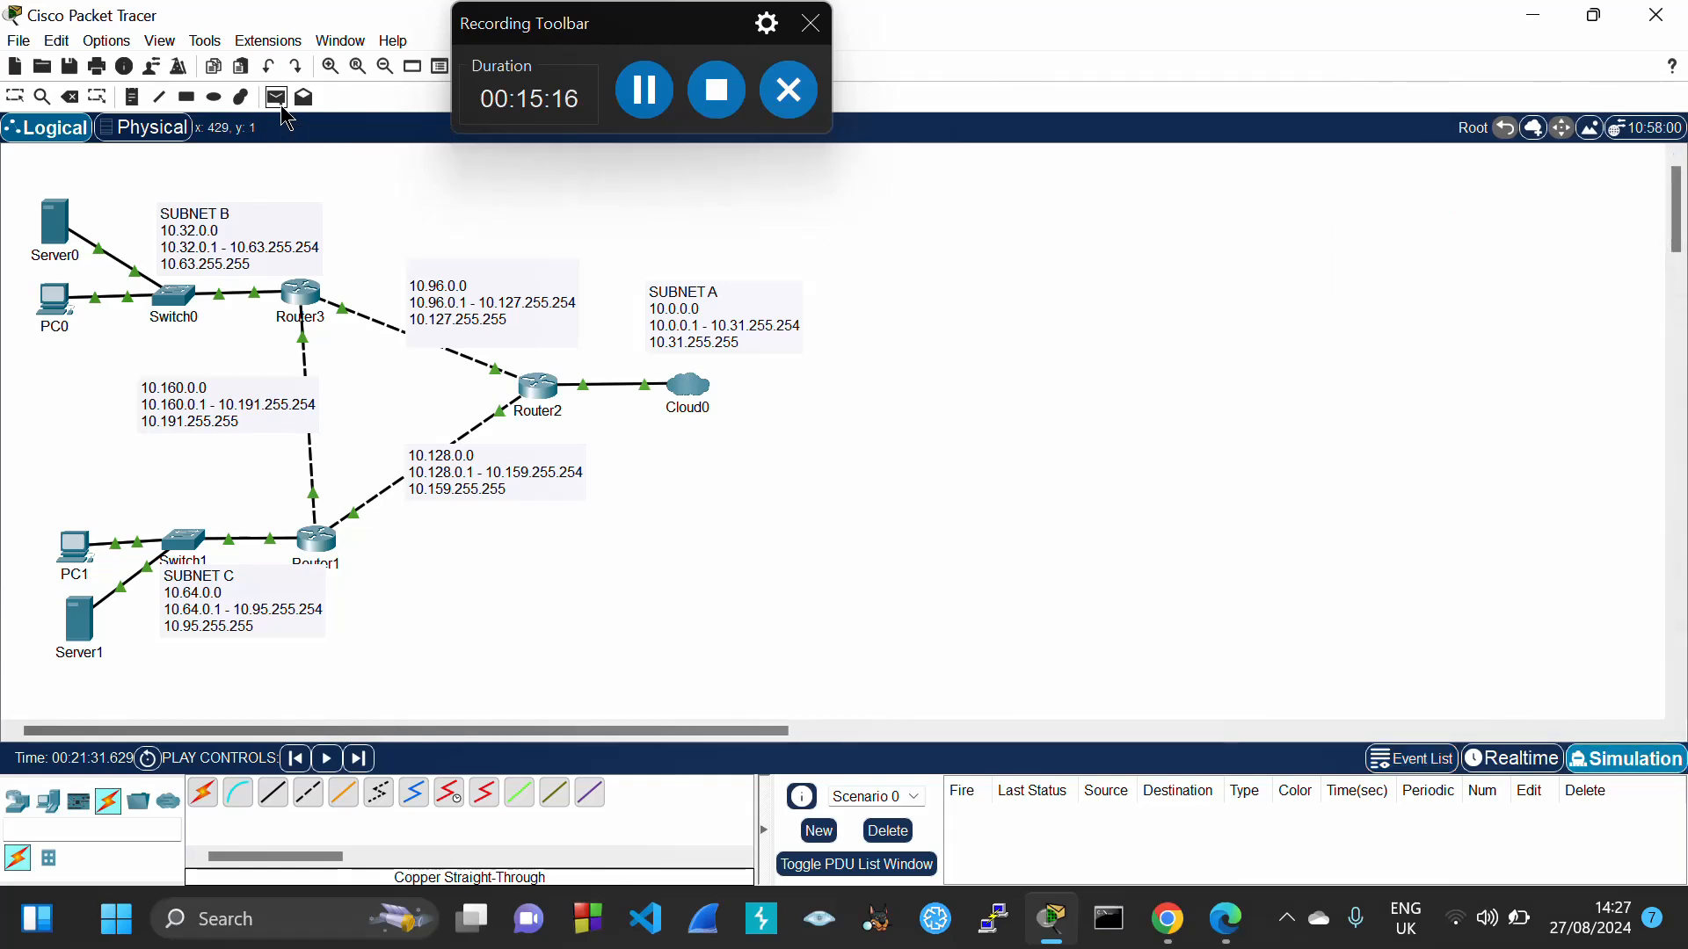
{"action": "left_click", "coordinate": [64, 230]}
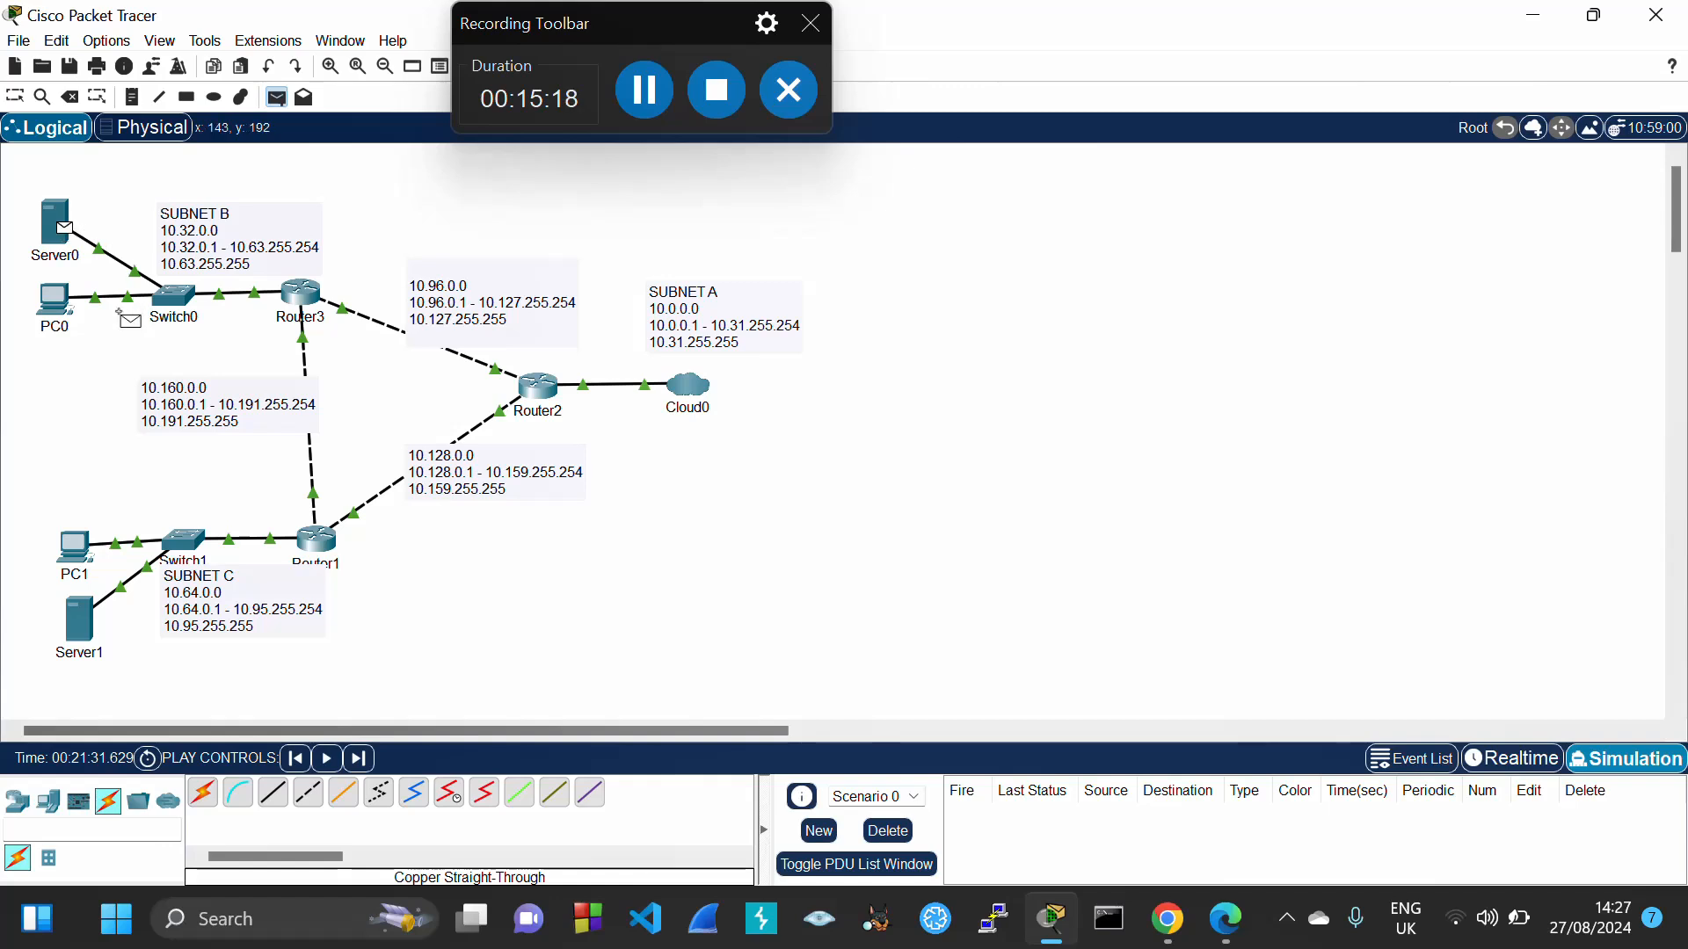
{"action": "left_click", "coordinate": [52, 299]}
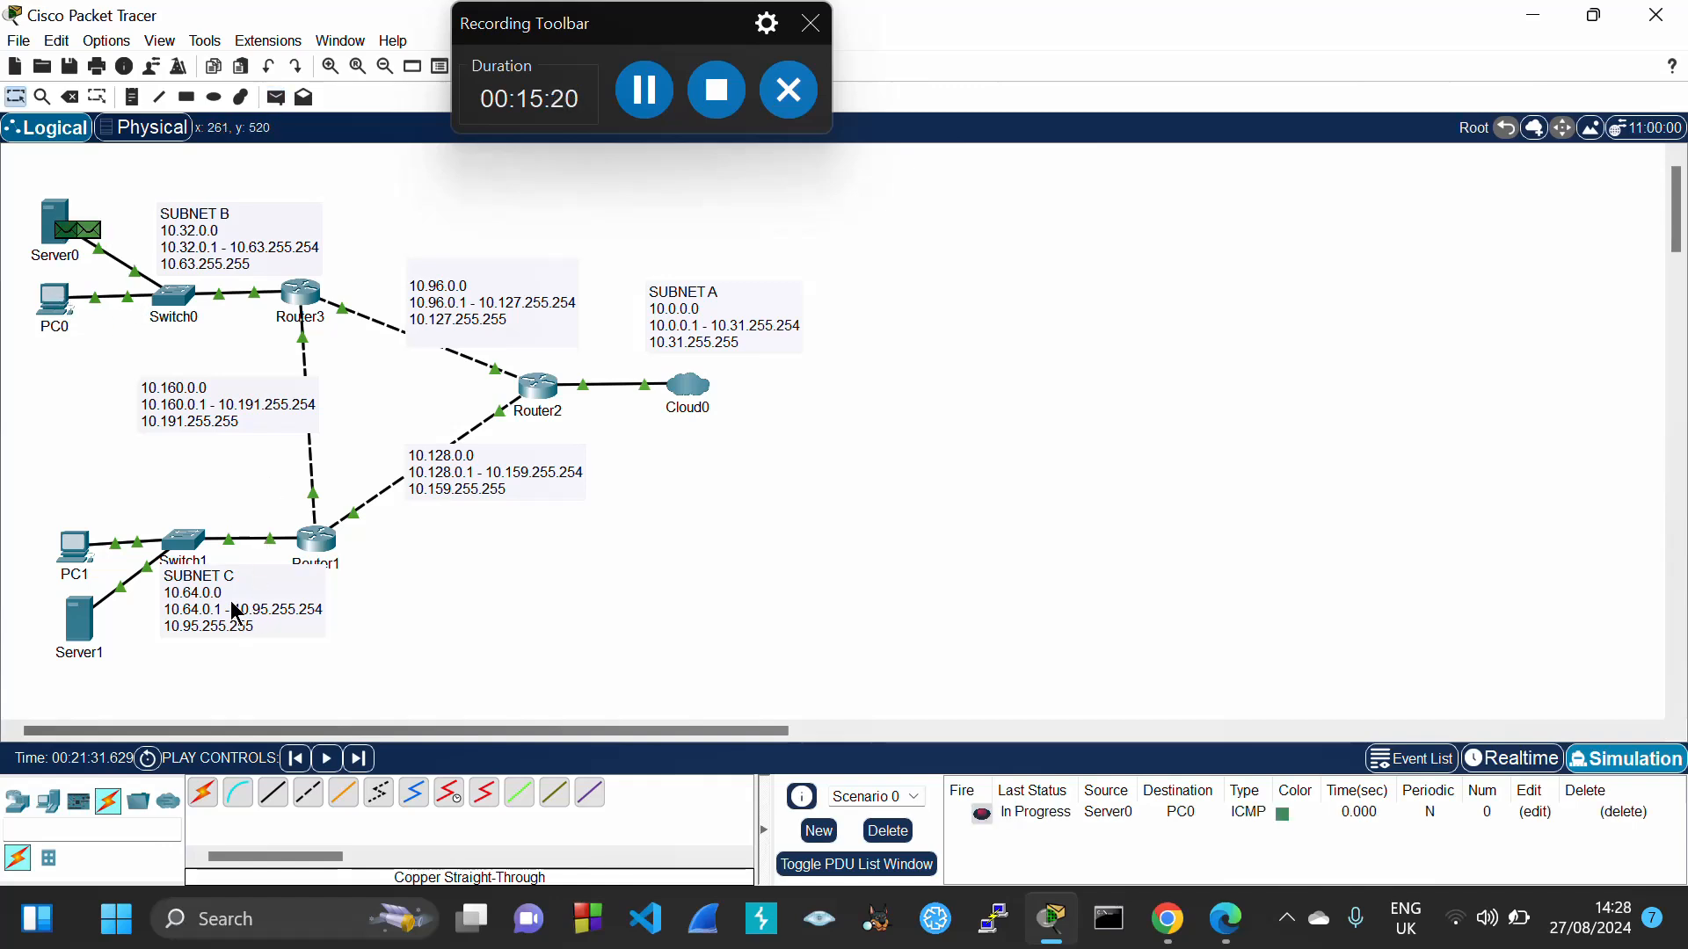
{"action": "left_click", "coordinate": [334, 759]}
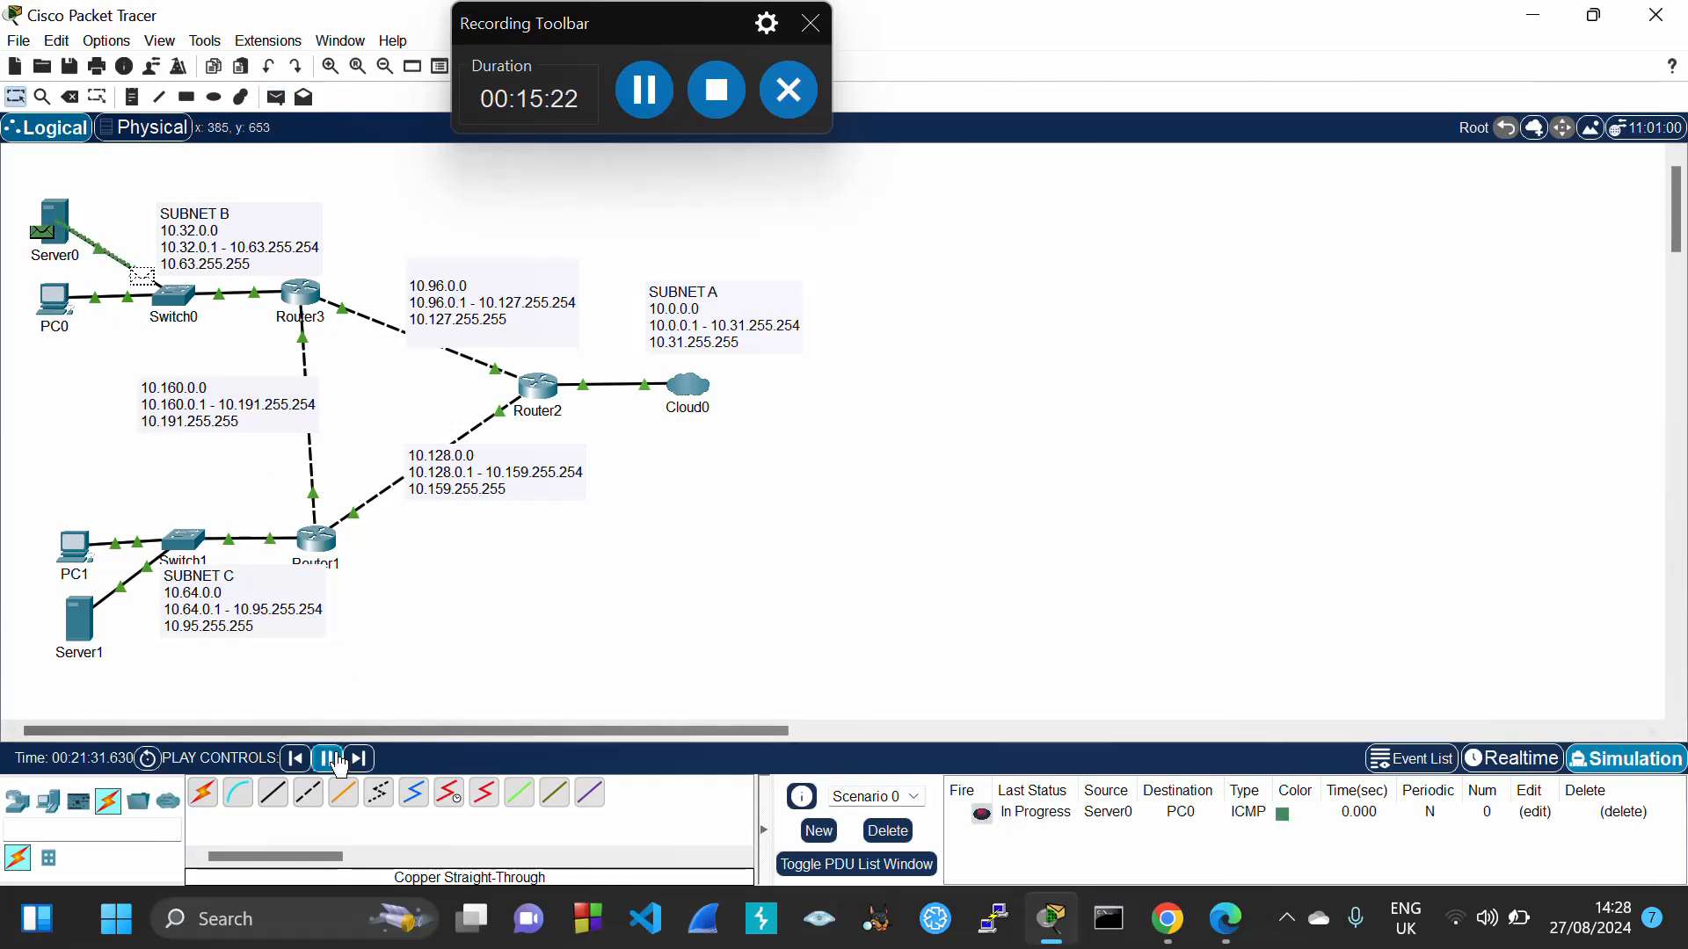
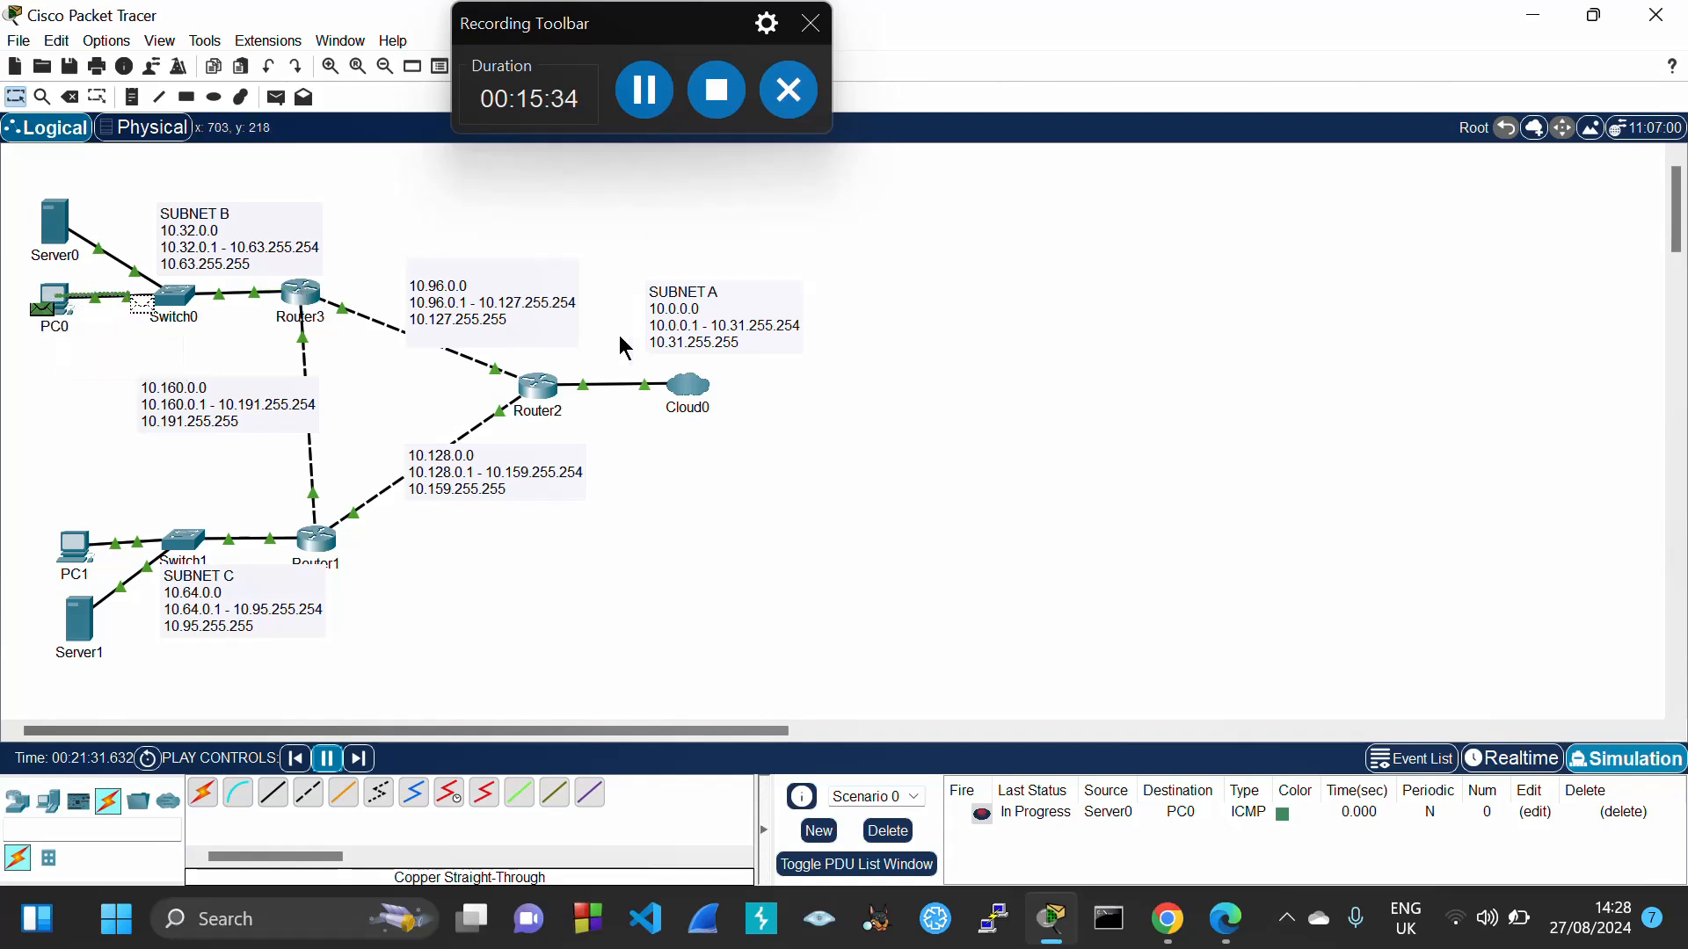
Delete the pending Server0-to-PC0 ICMP scenario so the PDU list is empty
{"action": "left_click", "coordinate": [874, 835]}
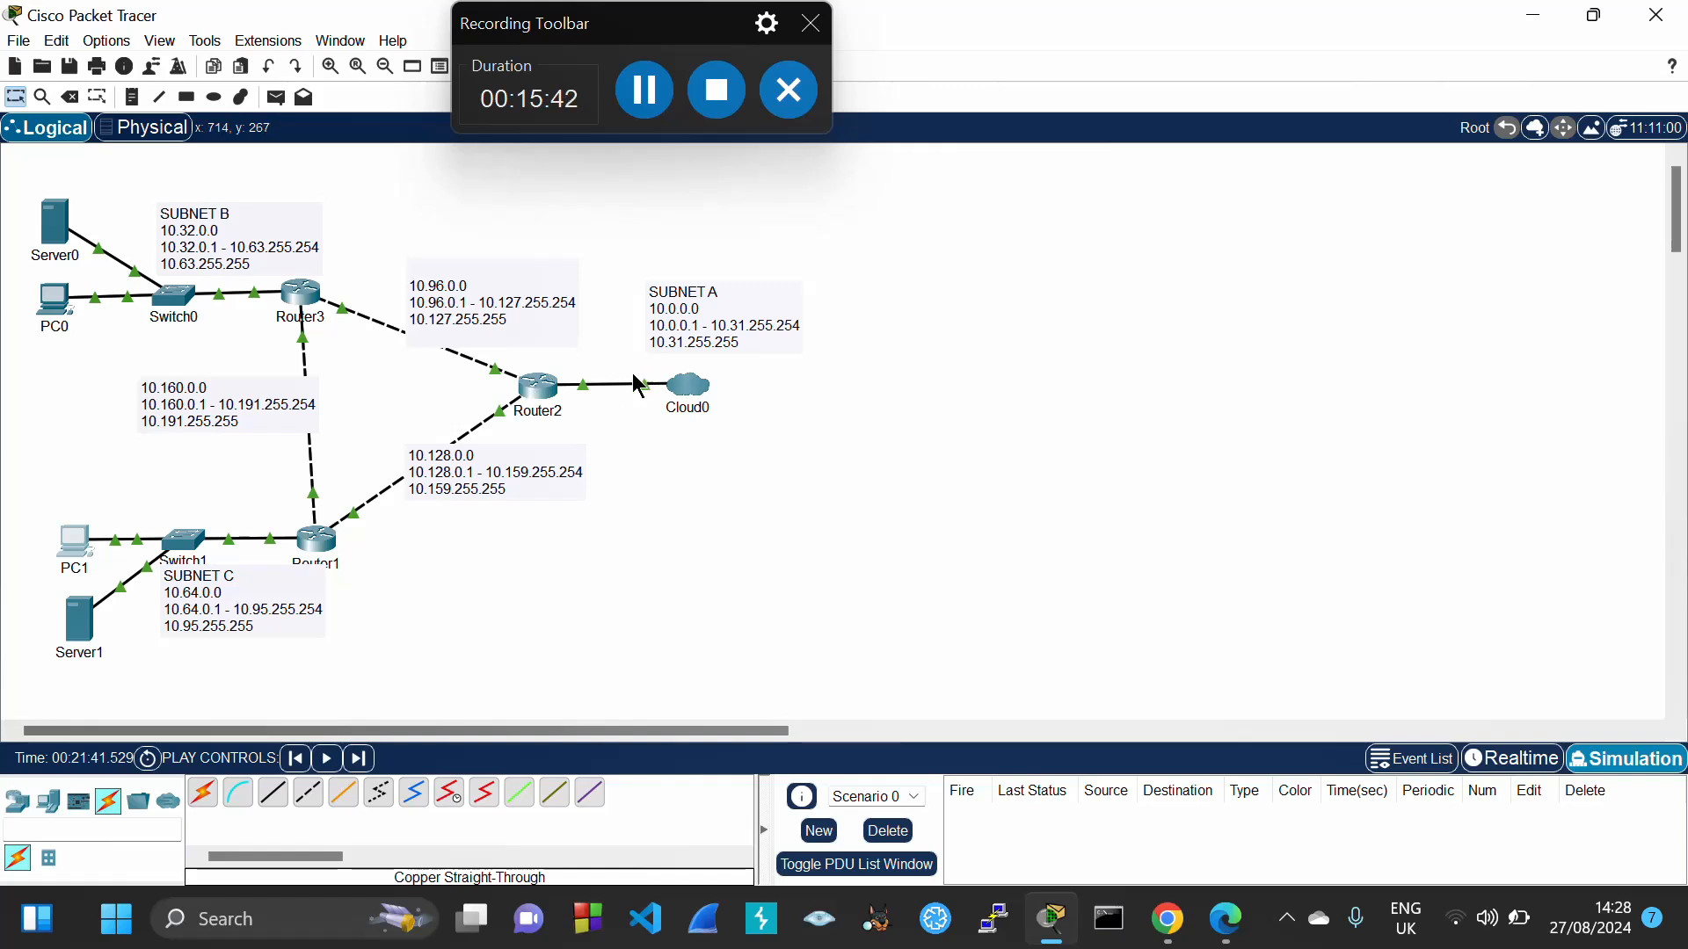
{"action": "mouse_move", "coordinate": [697, 419]}
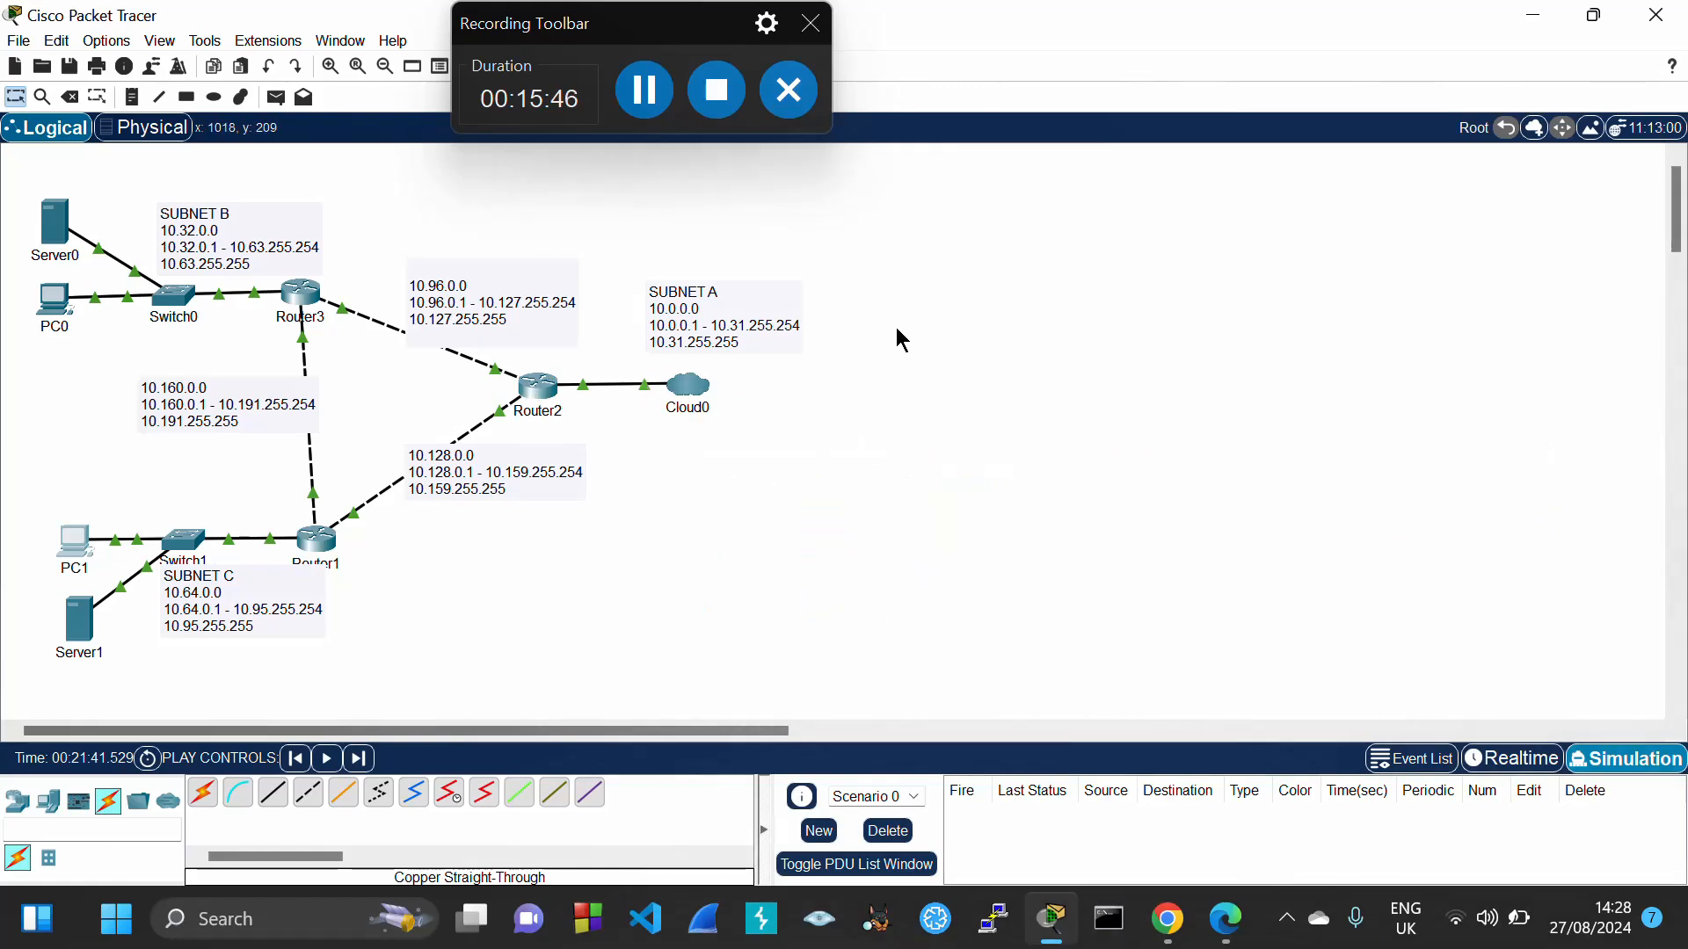
Move the SUBNET A note aside and place a Cable Modem from WAN Emulation near Cloud0
{"action": "left_click_drag", "start_coordinate": [742, 297], "coordinate": [762, 490]}
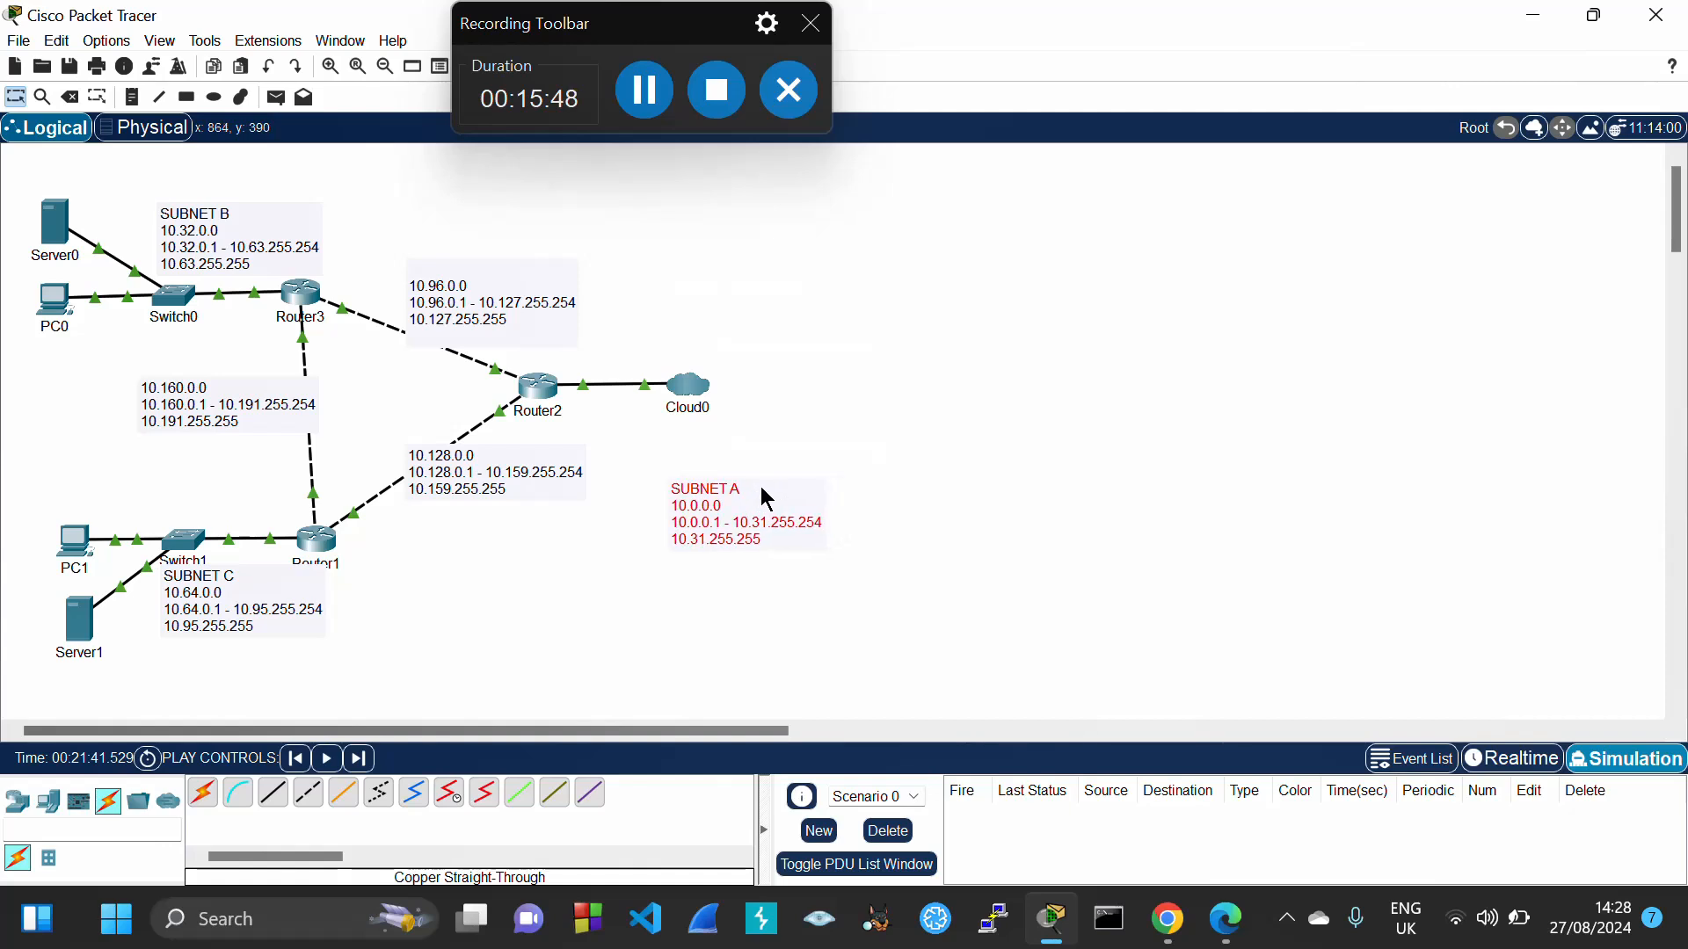
{"action": "left_click", "coordinate": [48, 801]}
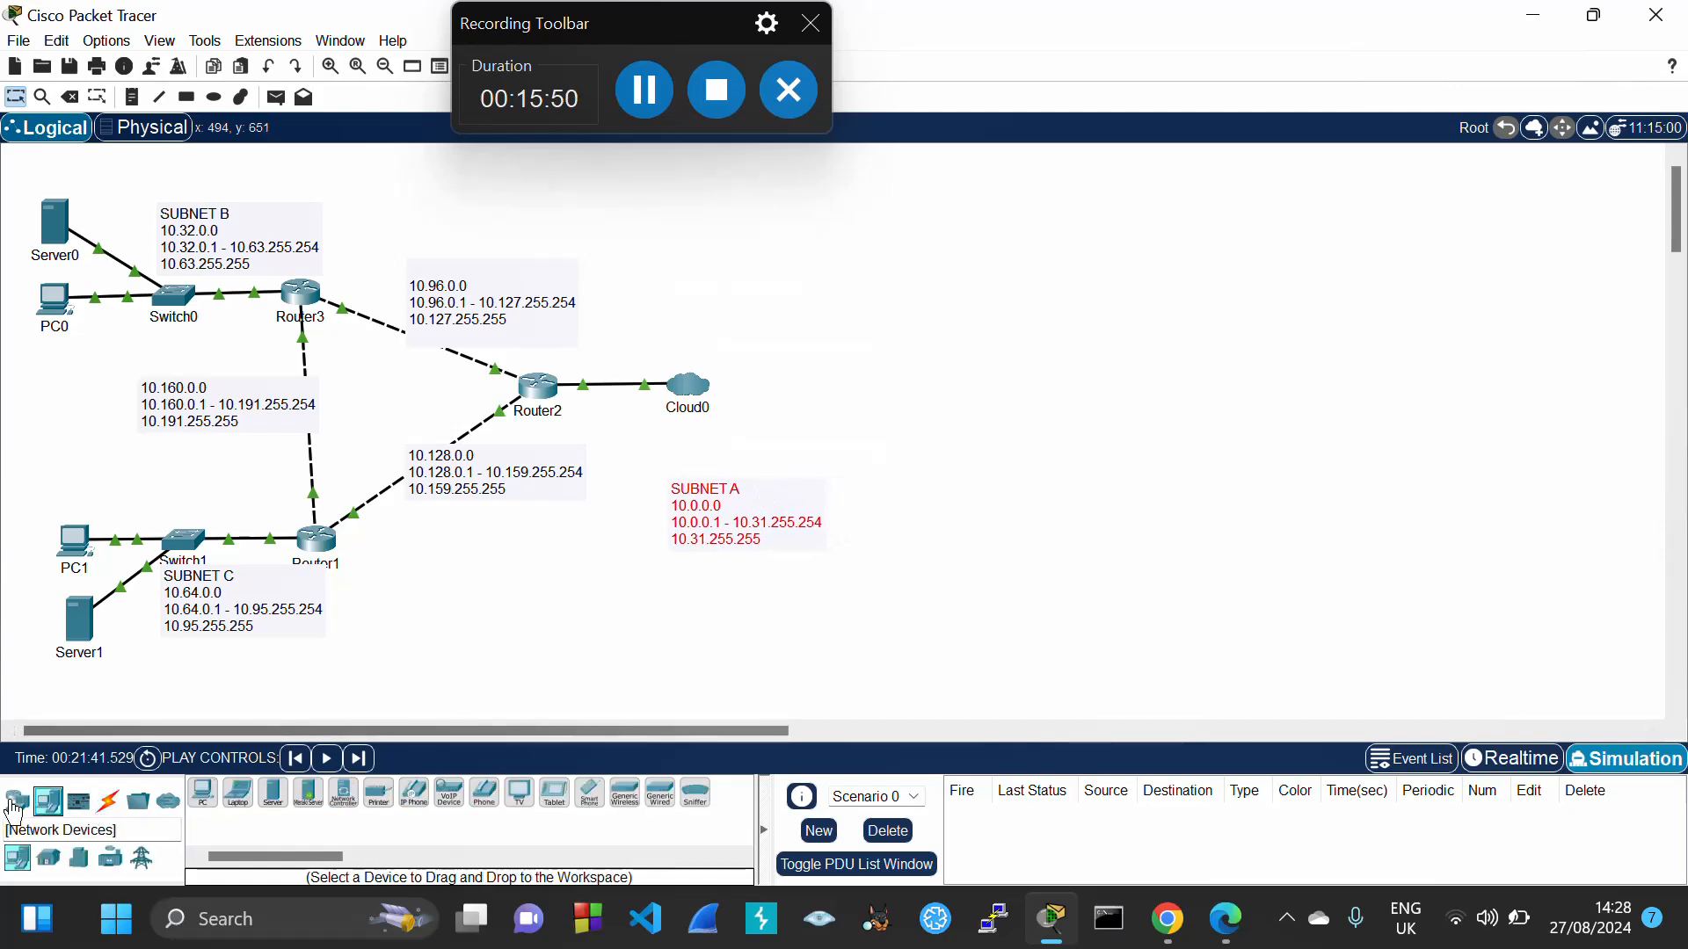
{"action": "left_click", "coordinate": [15, 802]}
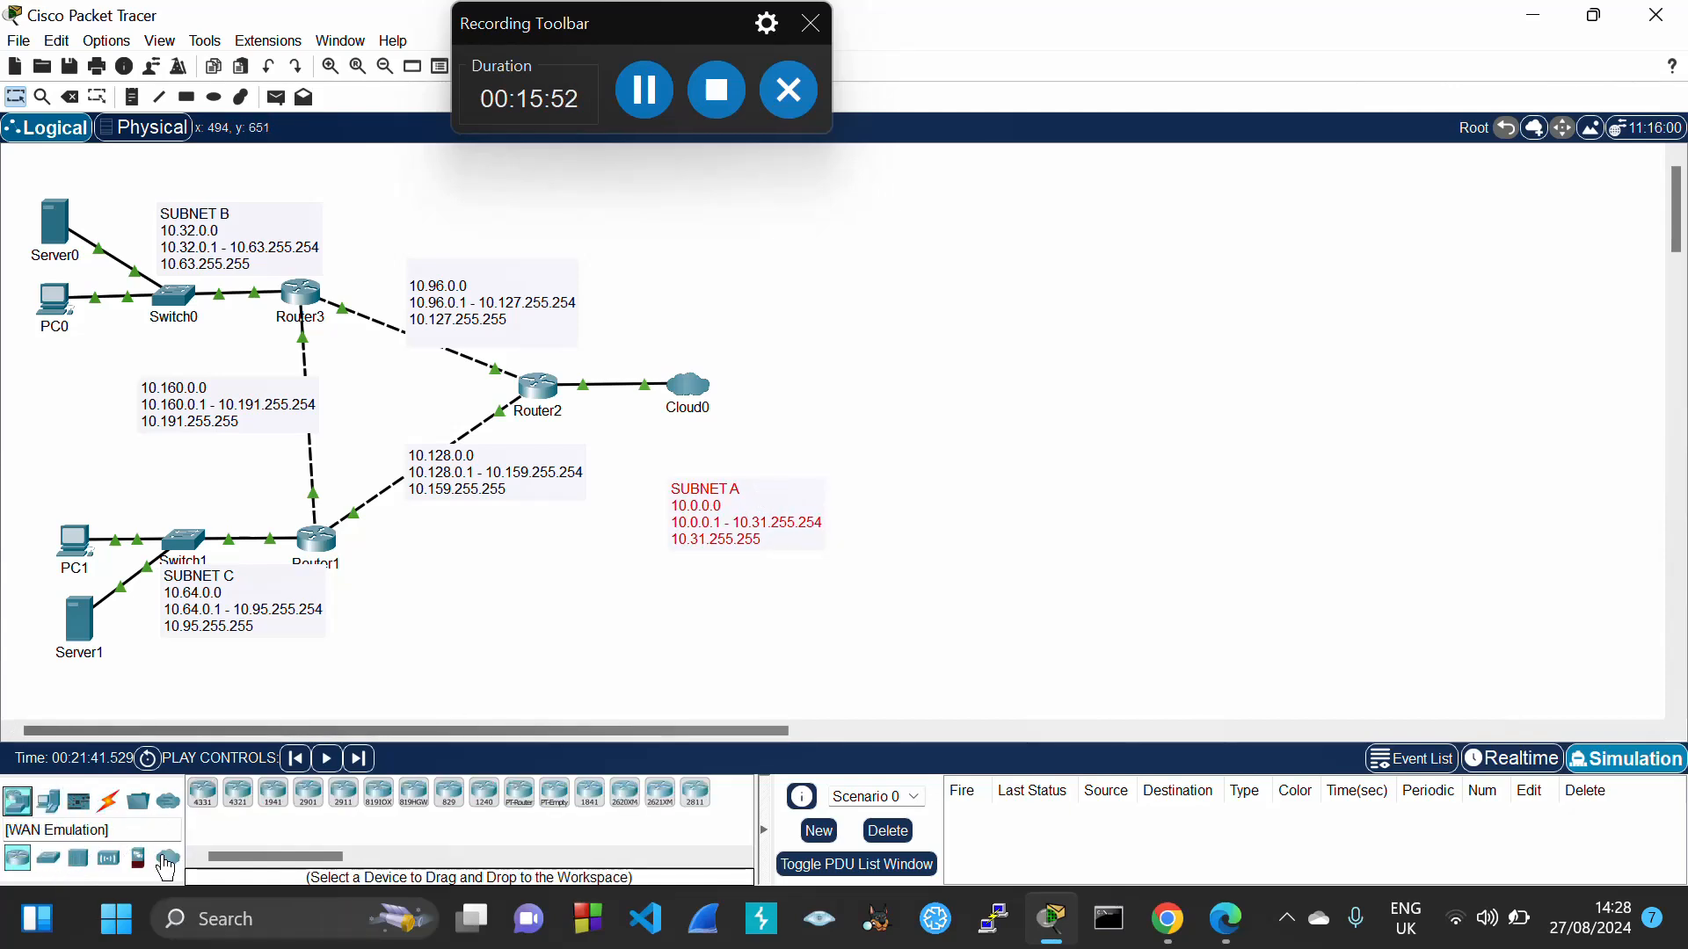
{"action": "left_click", "coordinate": [164, 862]}
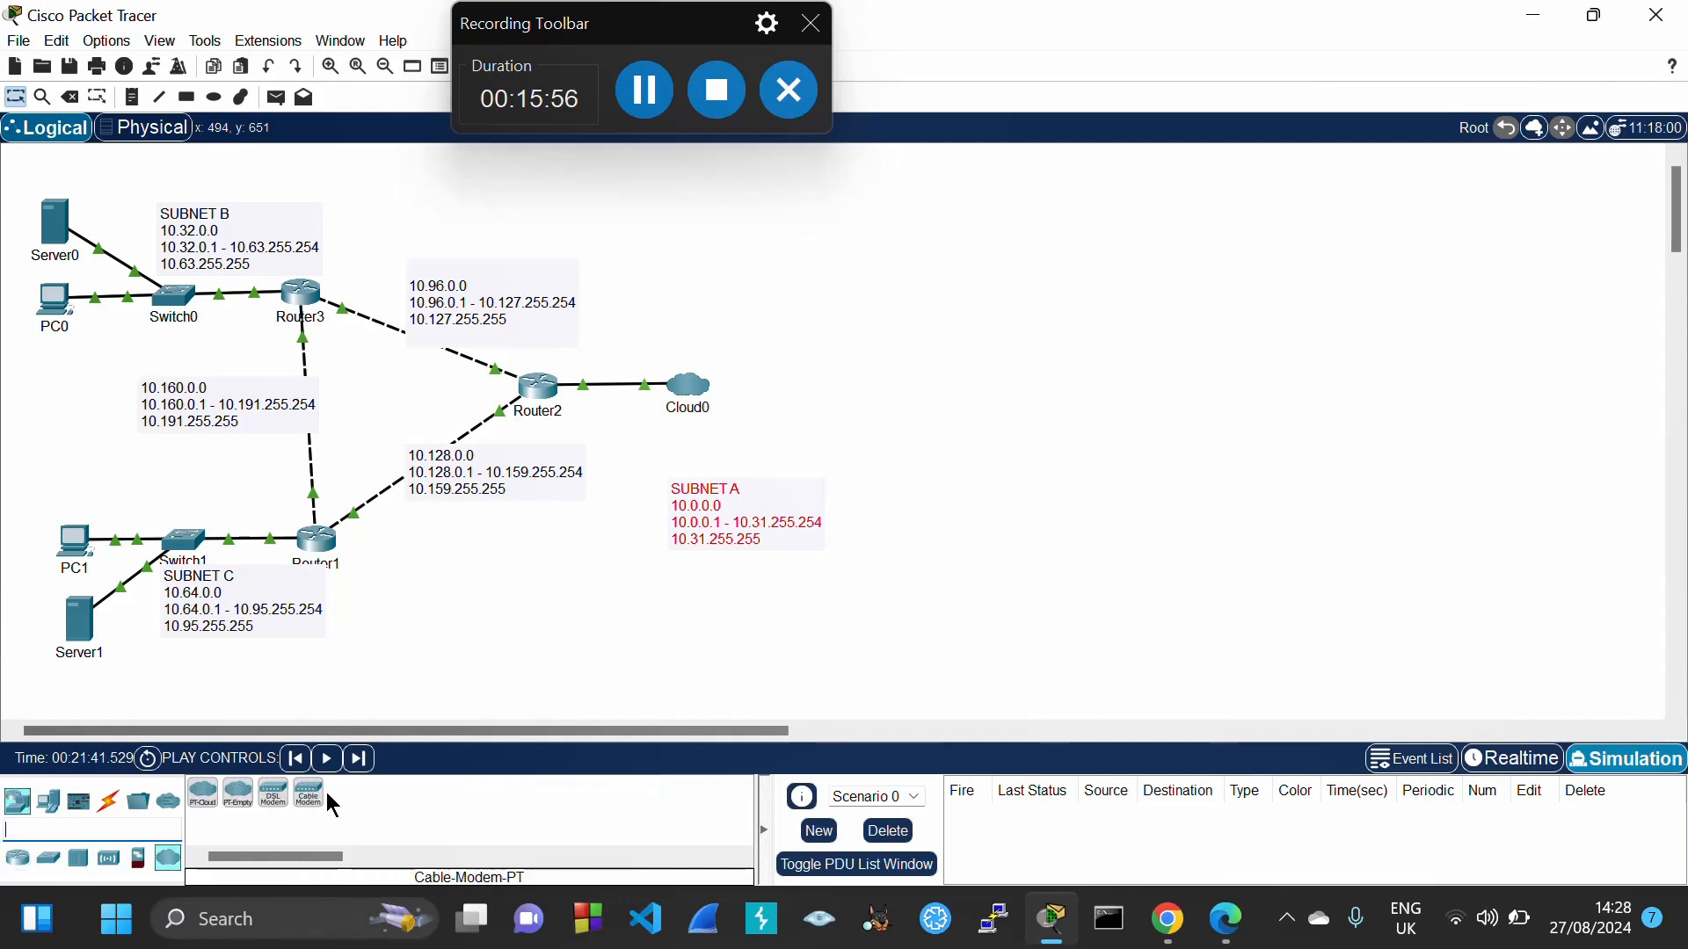
{"action": "left_click_drag", "start_coordinate": [325, 793], "coordinate": [697, 334]}
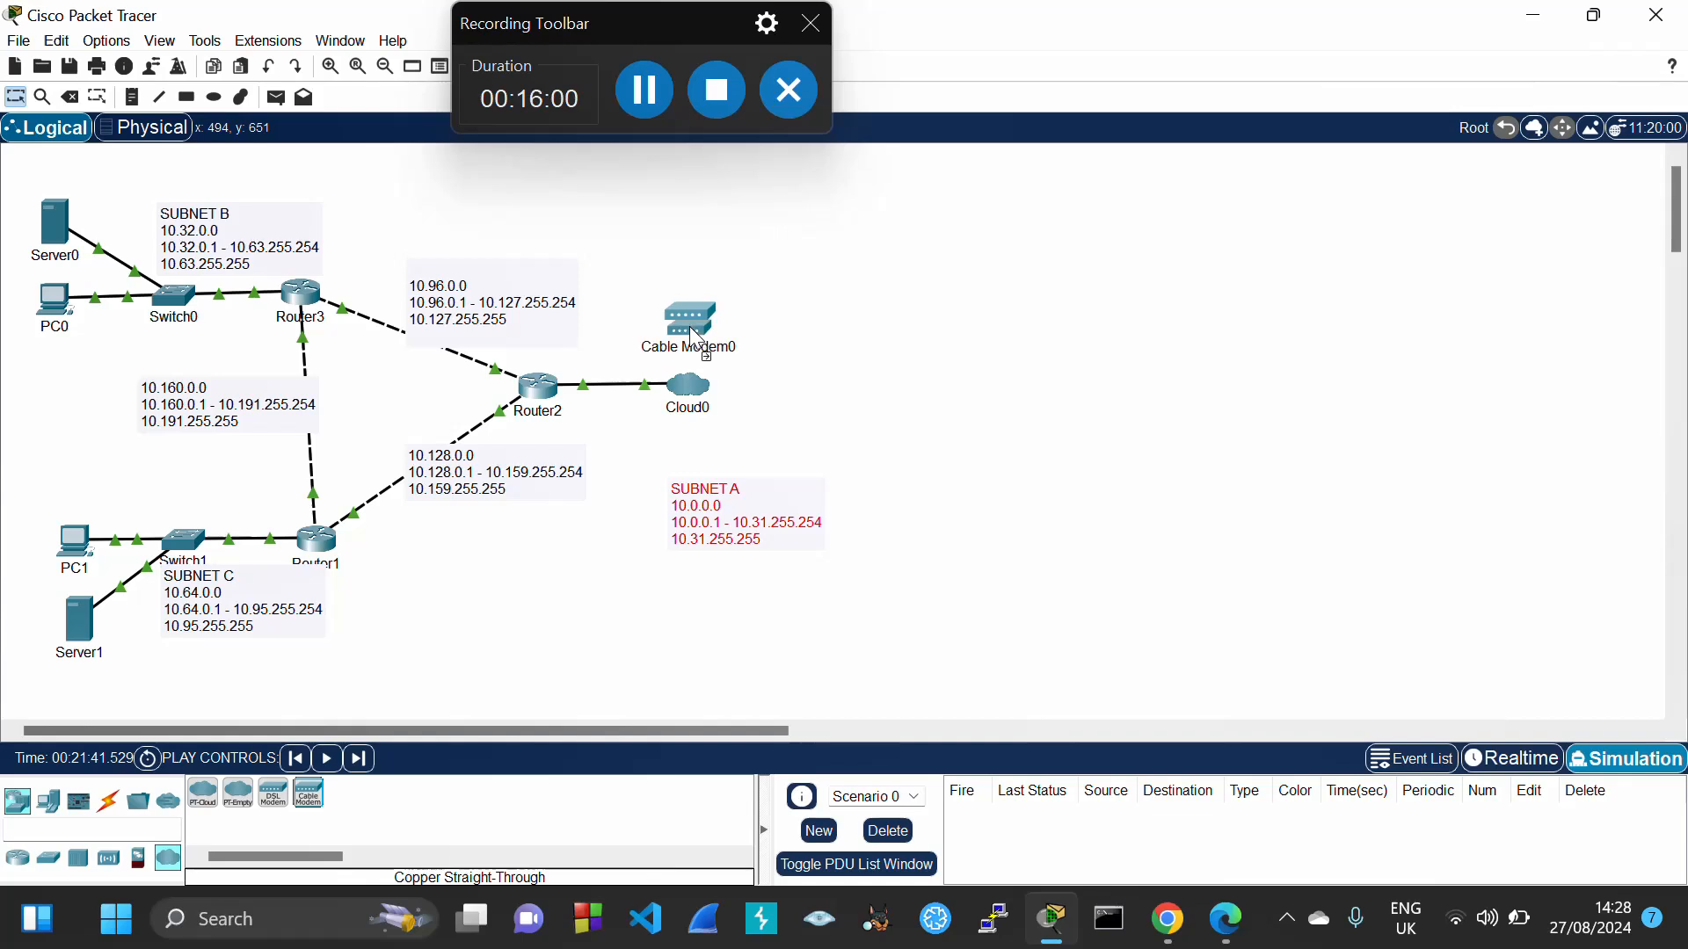
{"action": "left_click", "coordinate": [645, 107]}
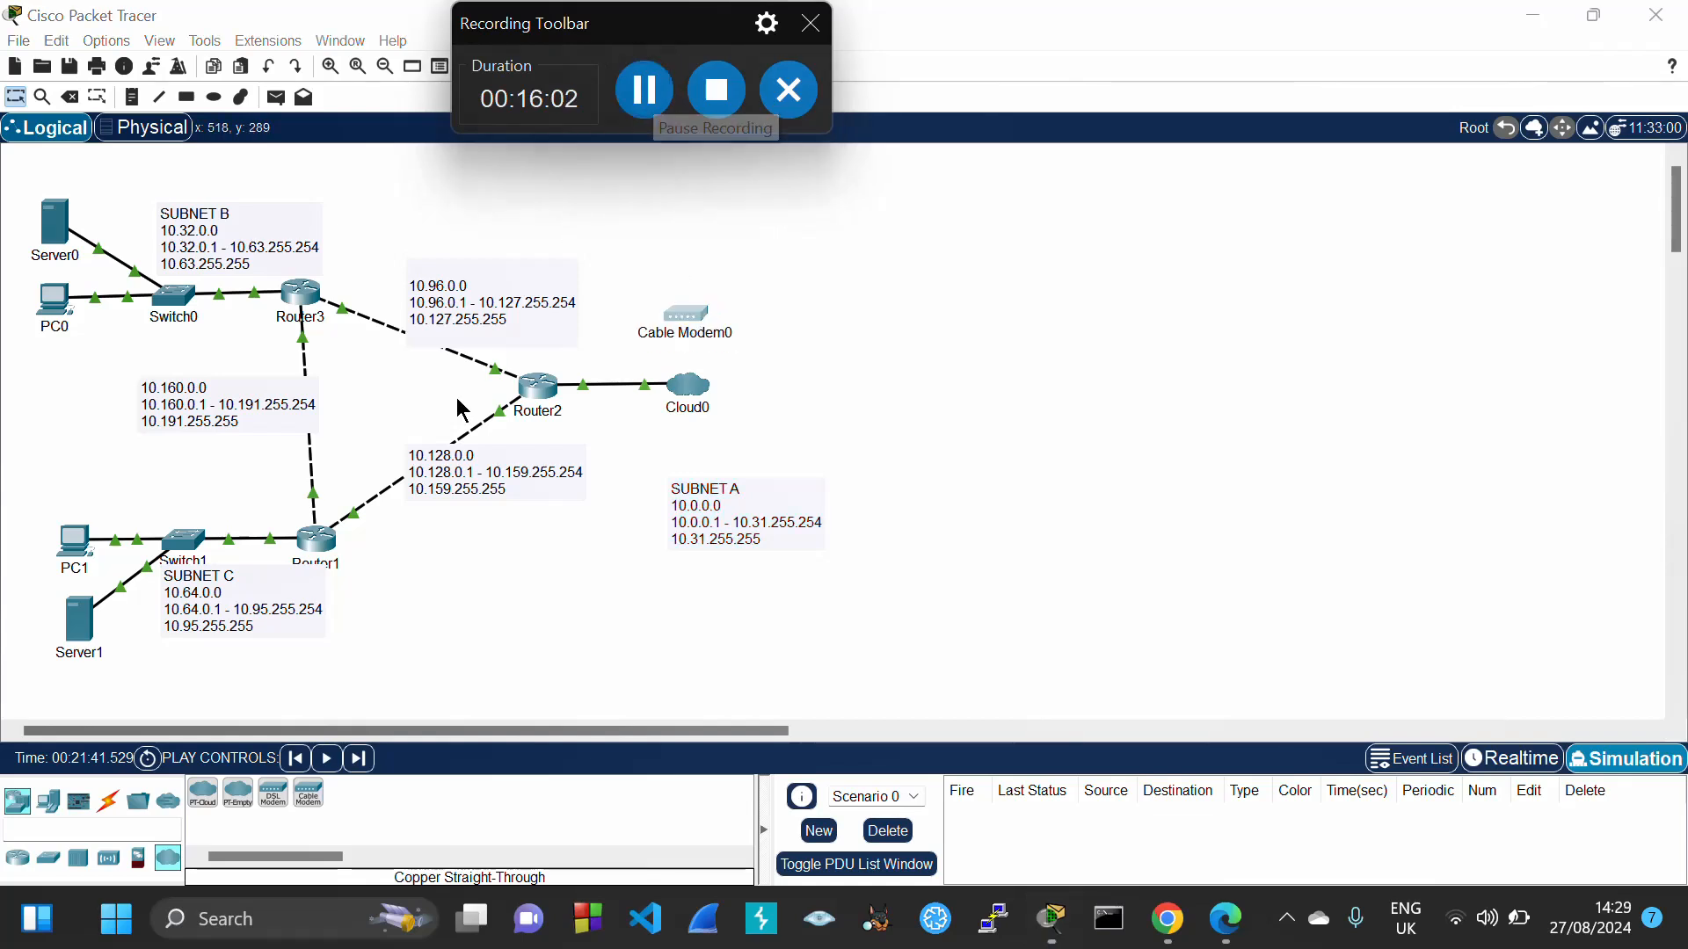
Add PC2 beside Cable Modem0 and move the SUBNET A note to the canvas top
{"action": "left_click", "coordinate": [49, 802]}
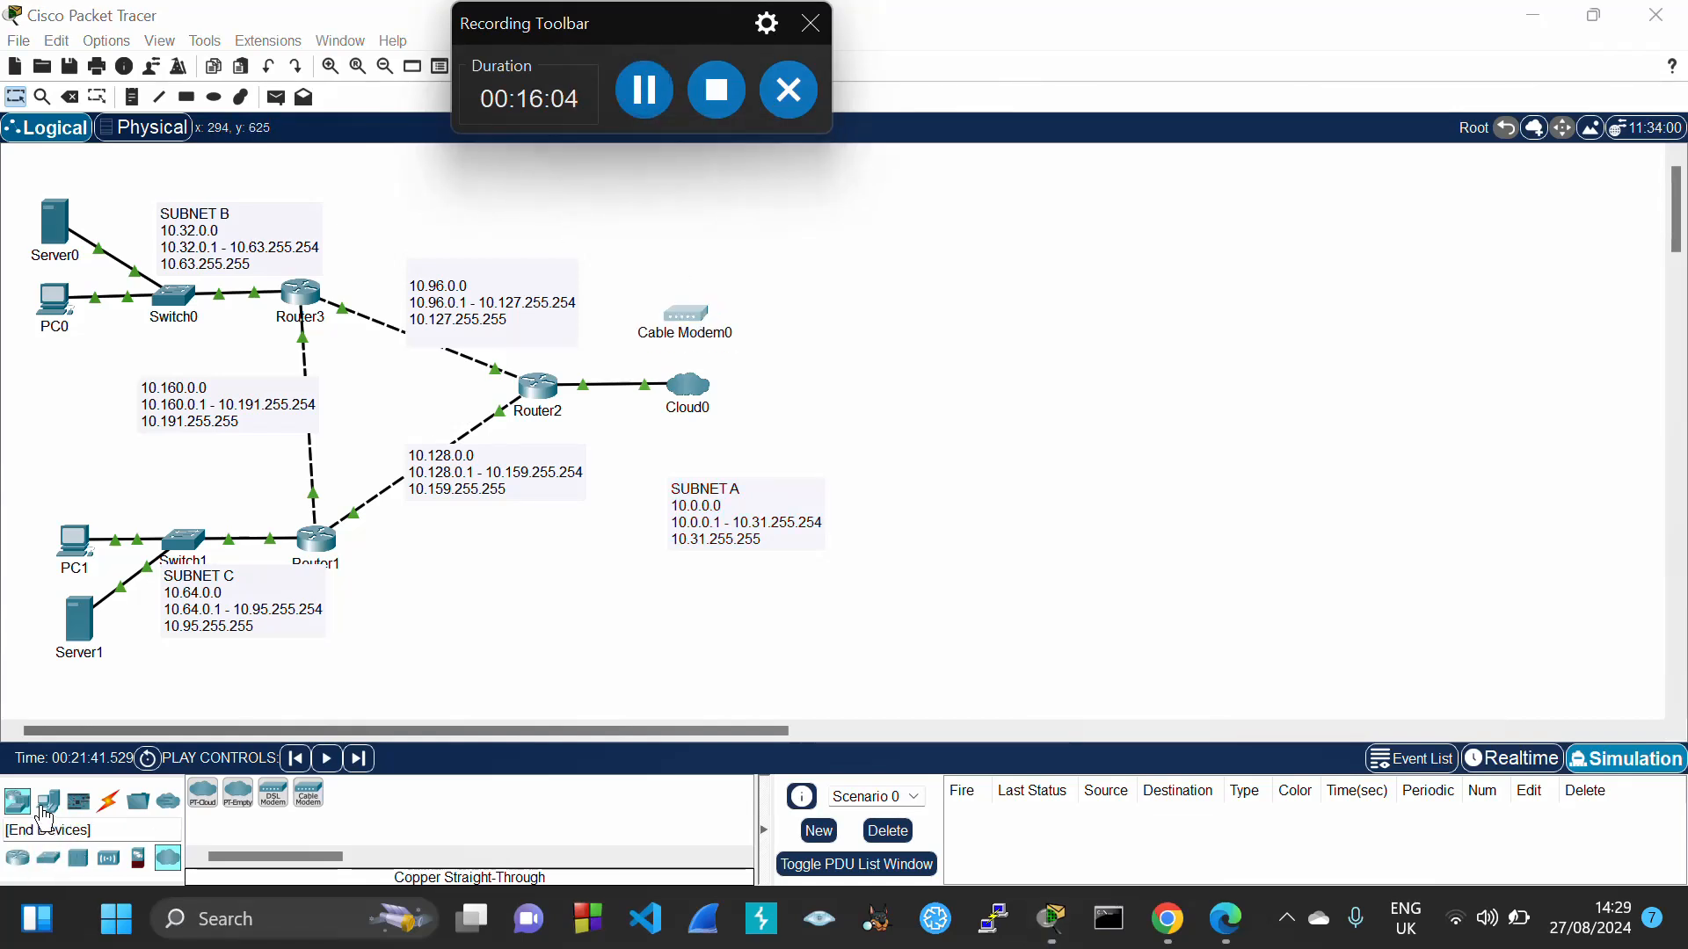
{"action": "left_click_drag", "start_coordinate": [205, 802], "coordinate": [775, 307]}
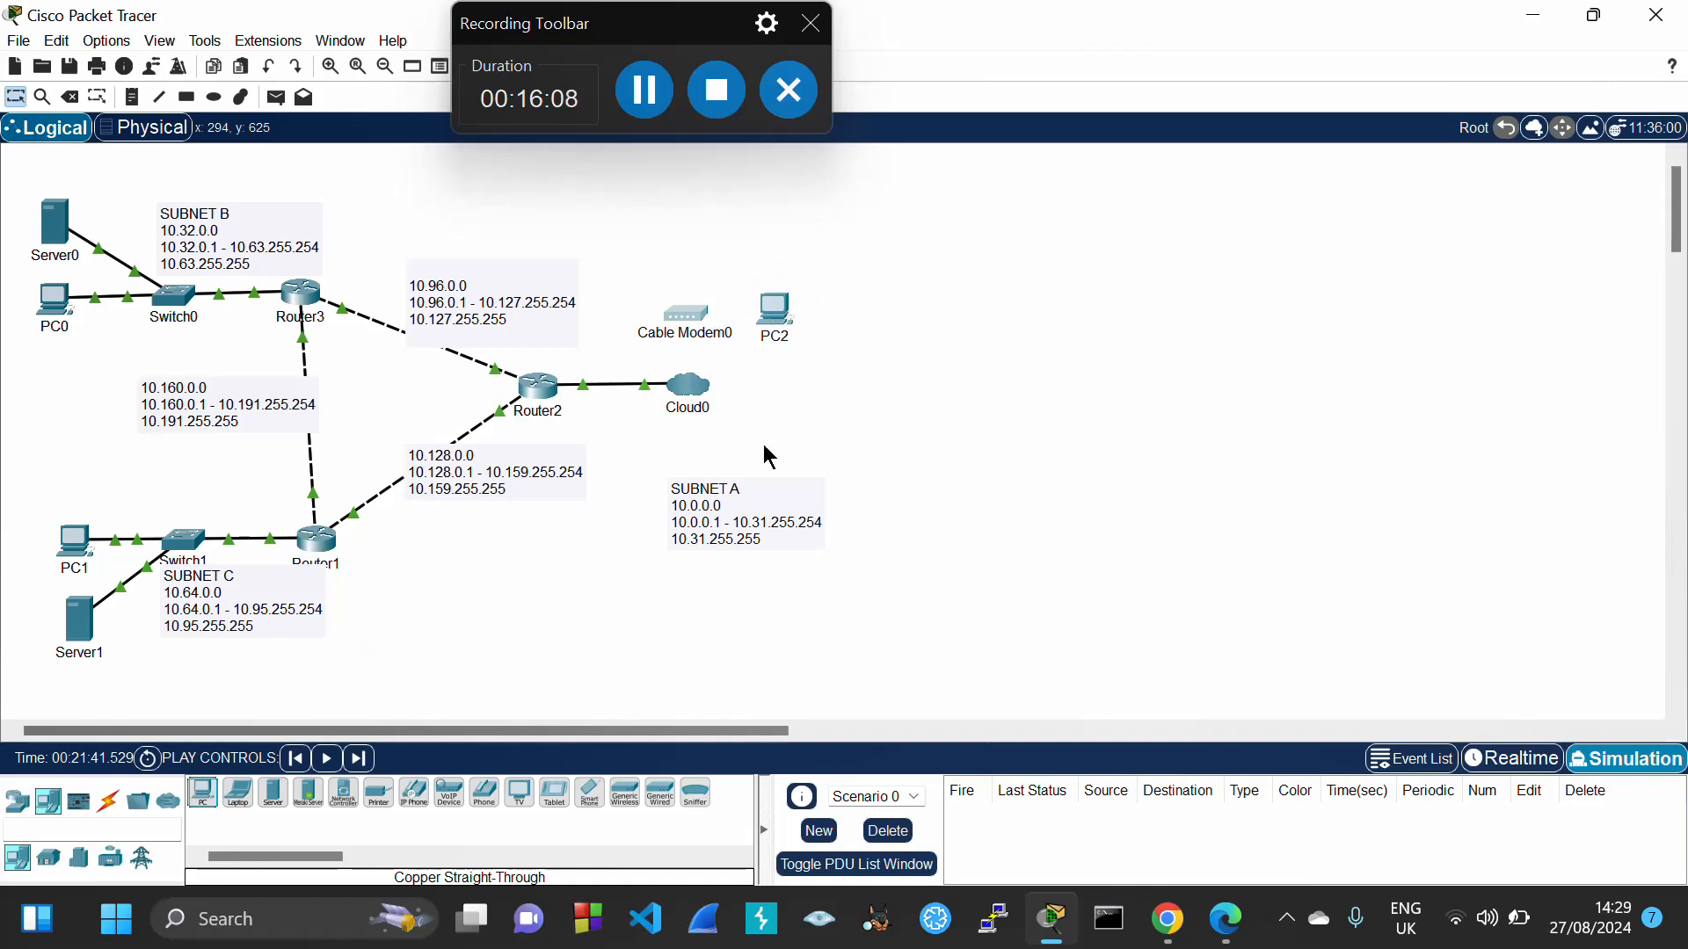
{"action": "left_click_drag", "start_coordinate": [752, 499], "coordinate": [730, 196]}
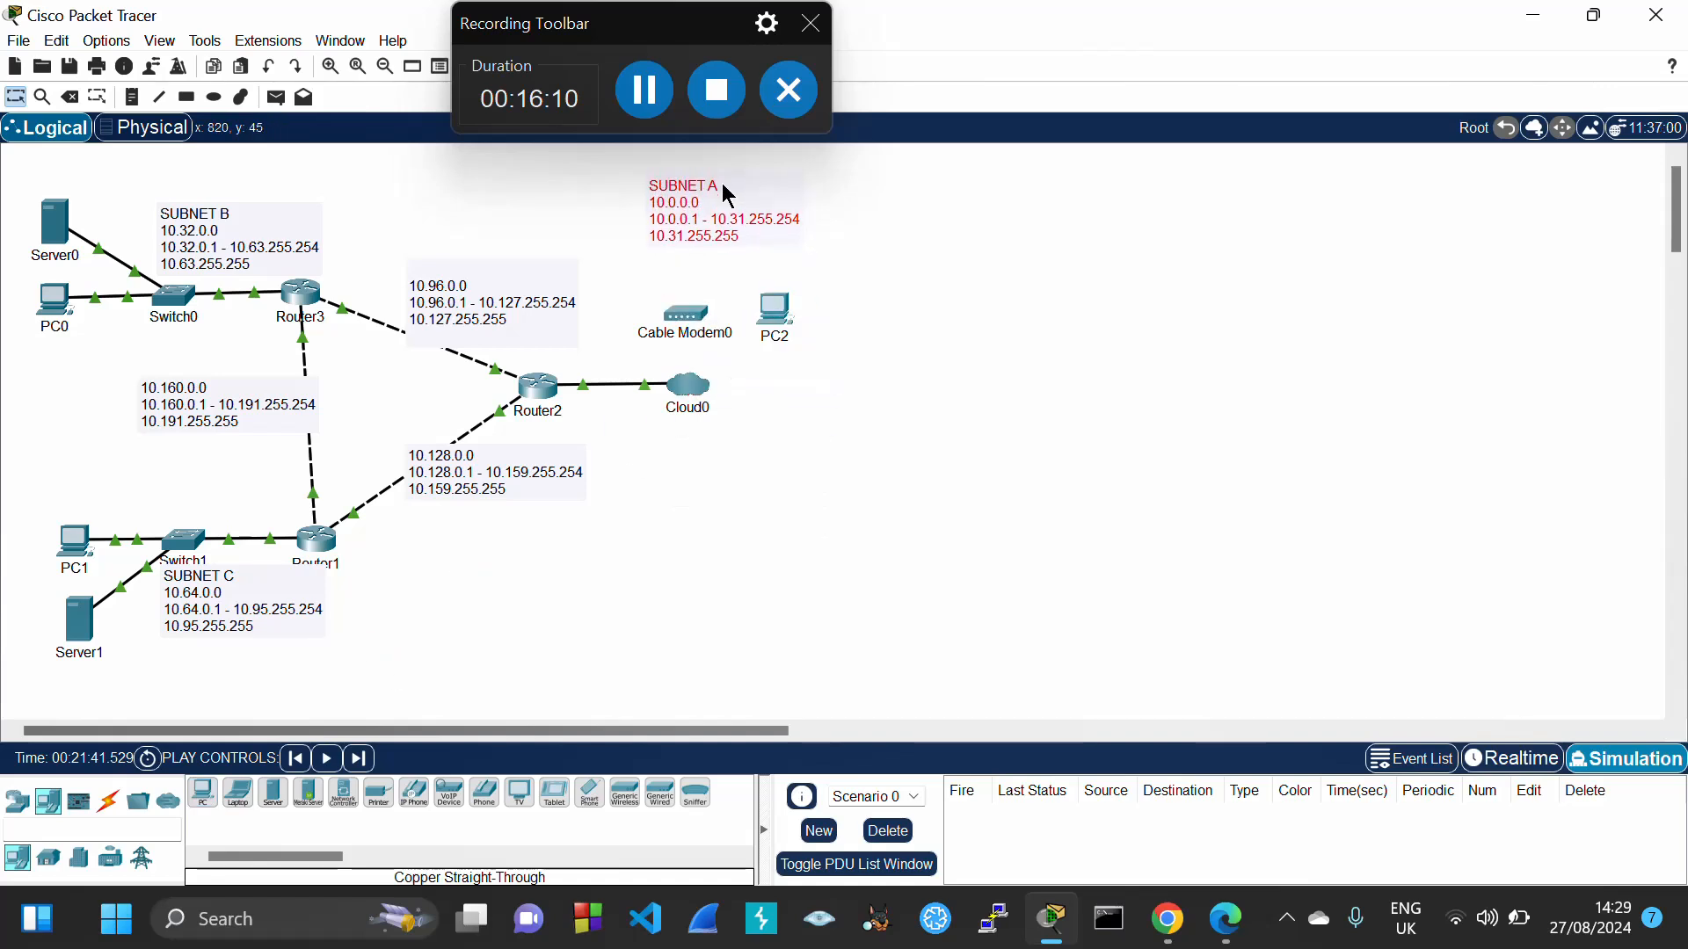
{"action": "left_click_drag", "start_coordinate": [773, 303], "coordinate": [774, 310]}
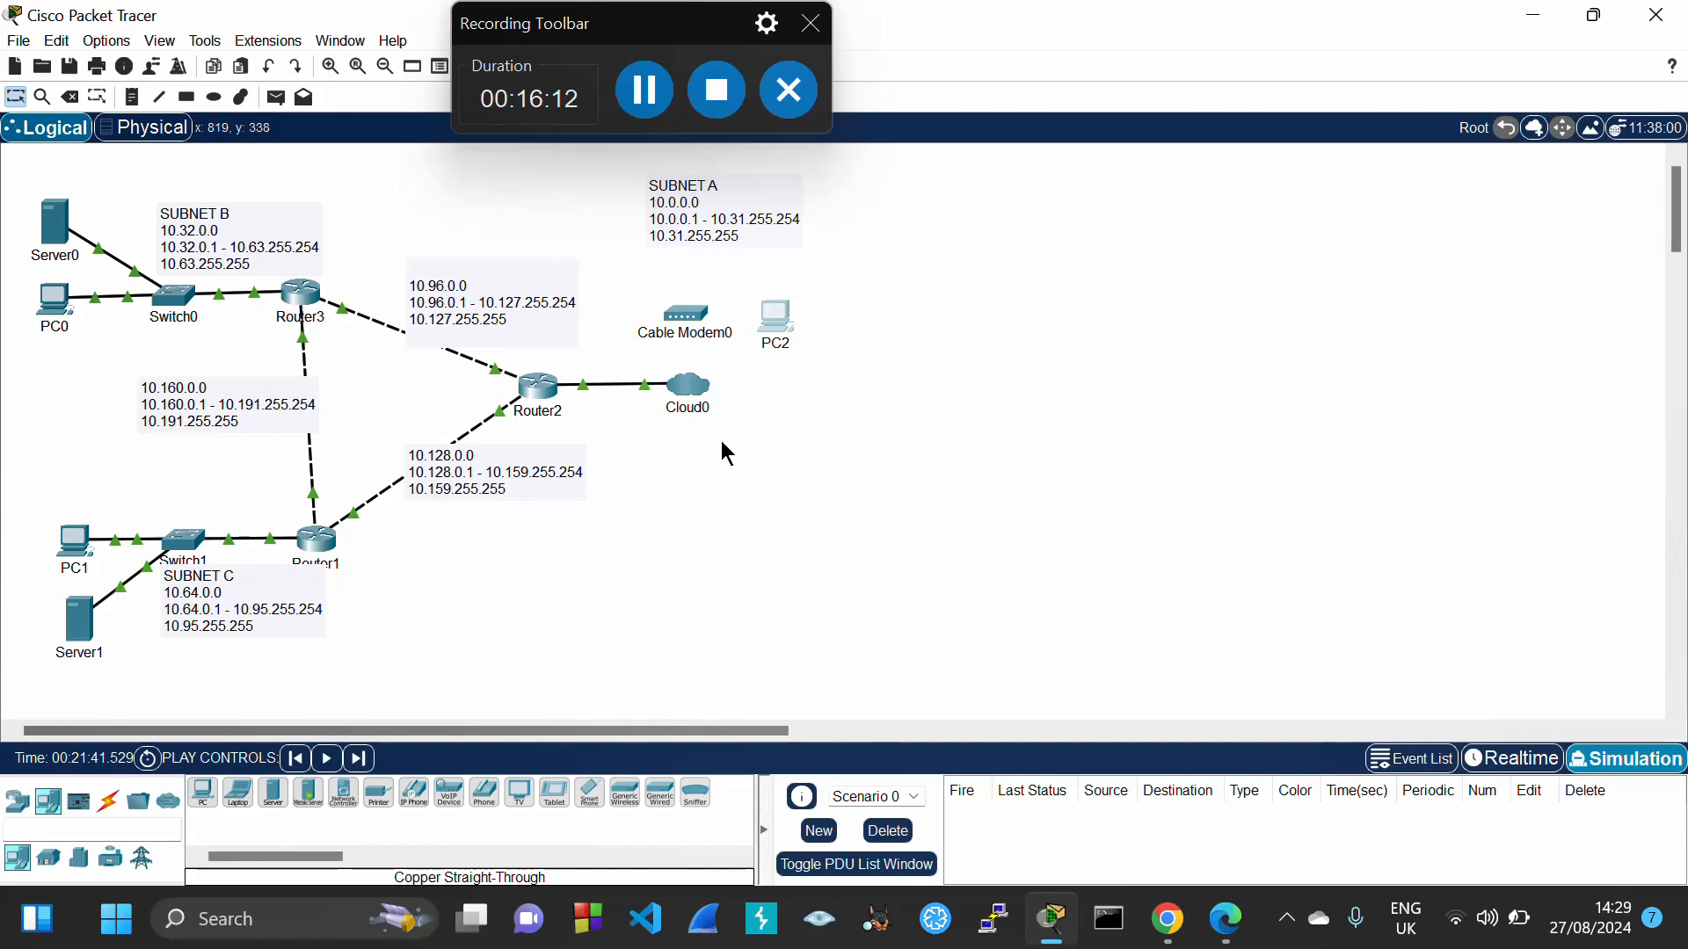
{"action": "left_click", "coordinate": [108, 802]}
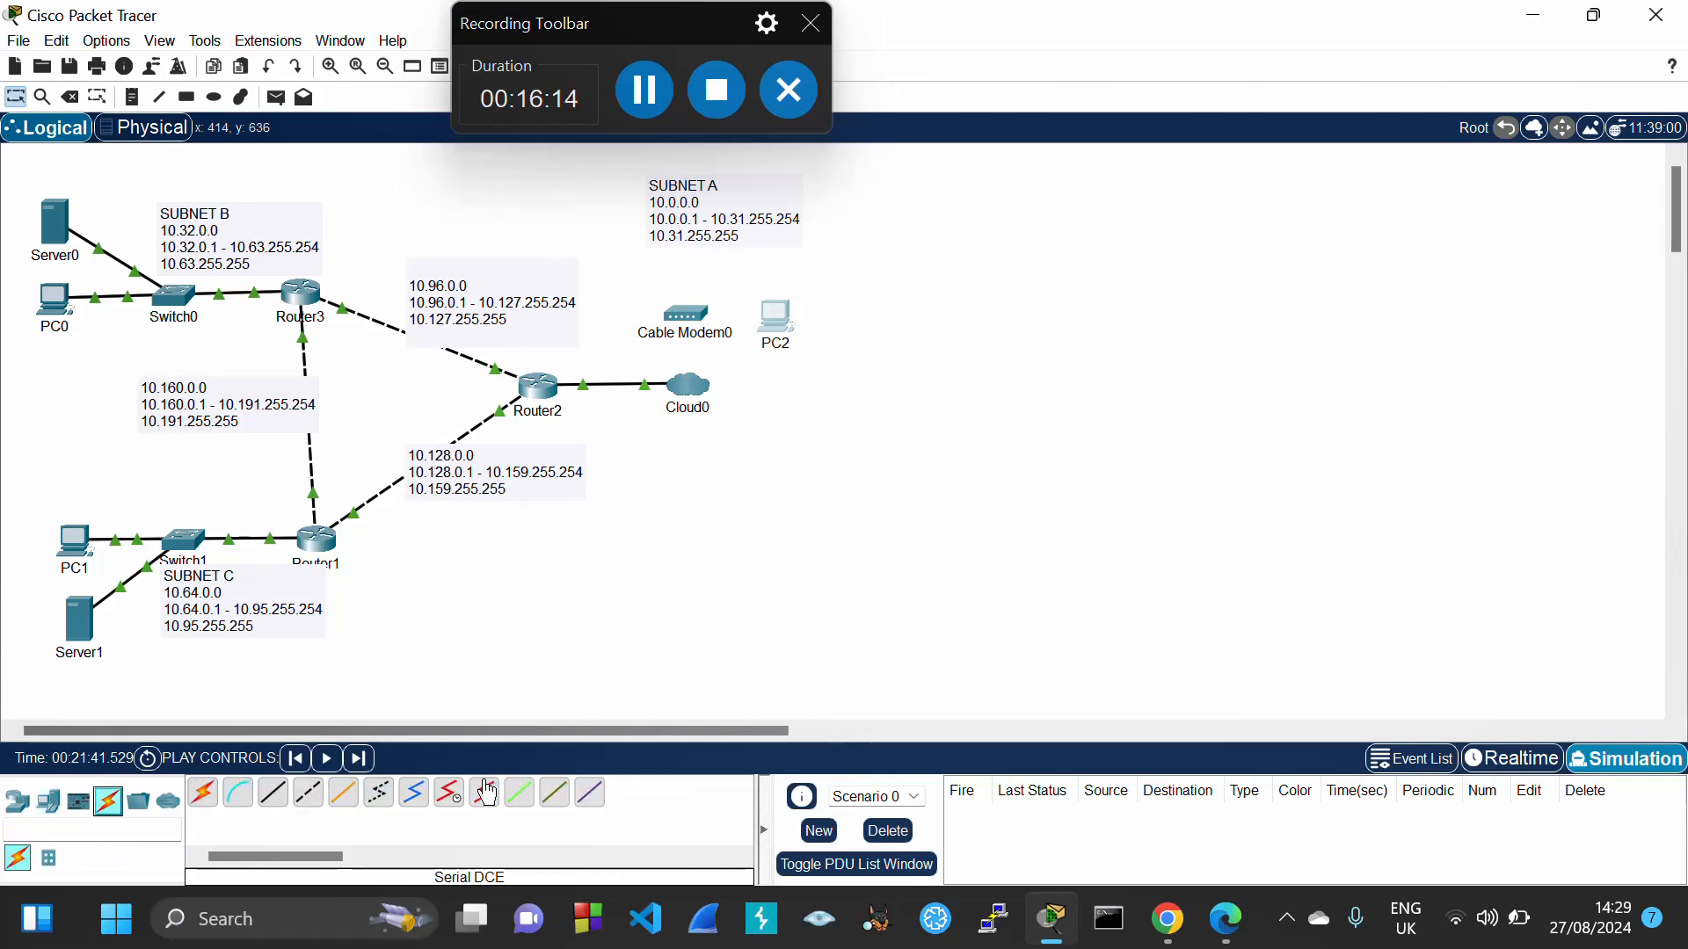
Connect Cloud0's Coaxial7 to Cable Modem0's Port 0 with a coaxial cable
{"action": "left_click", "coordinate": [413, 793]}
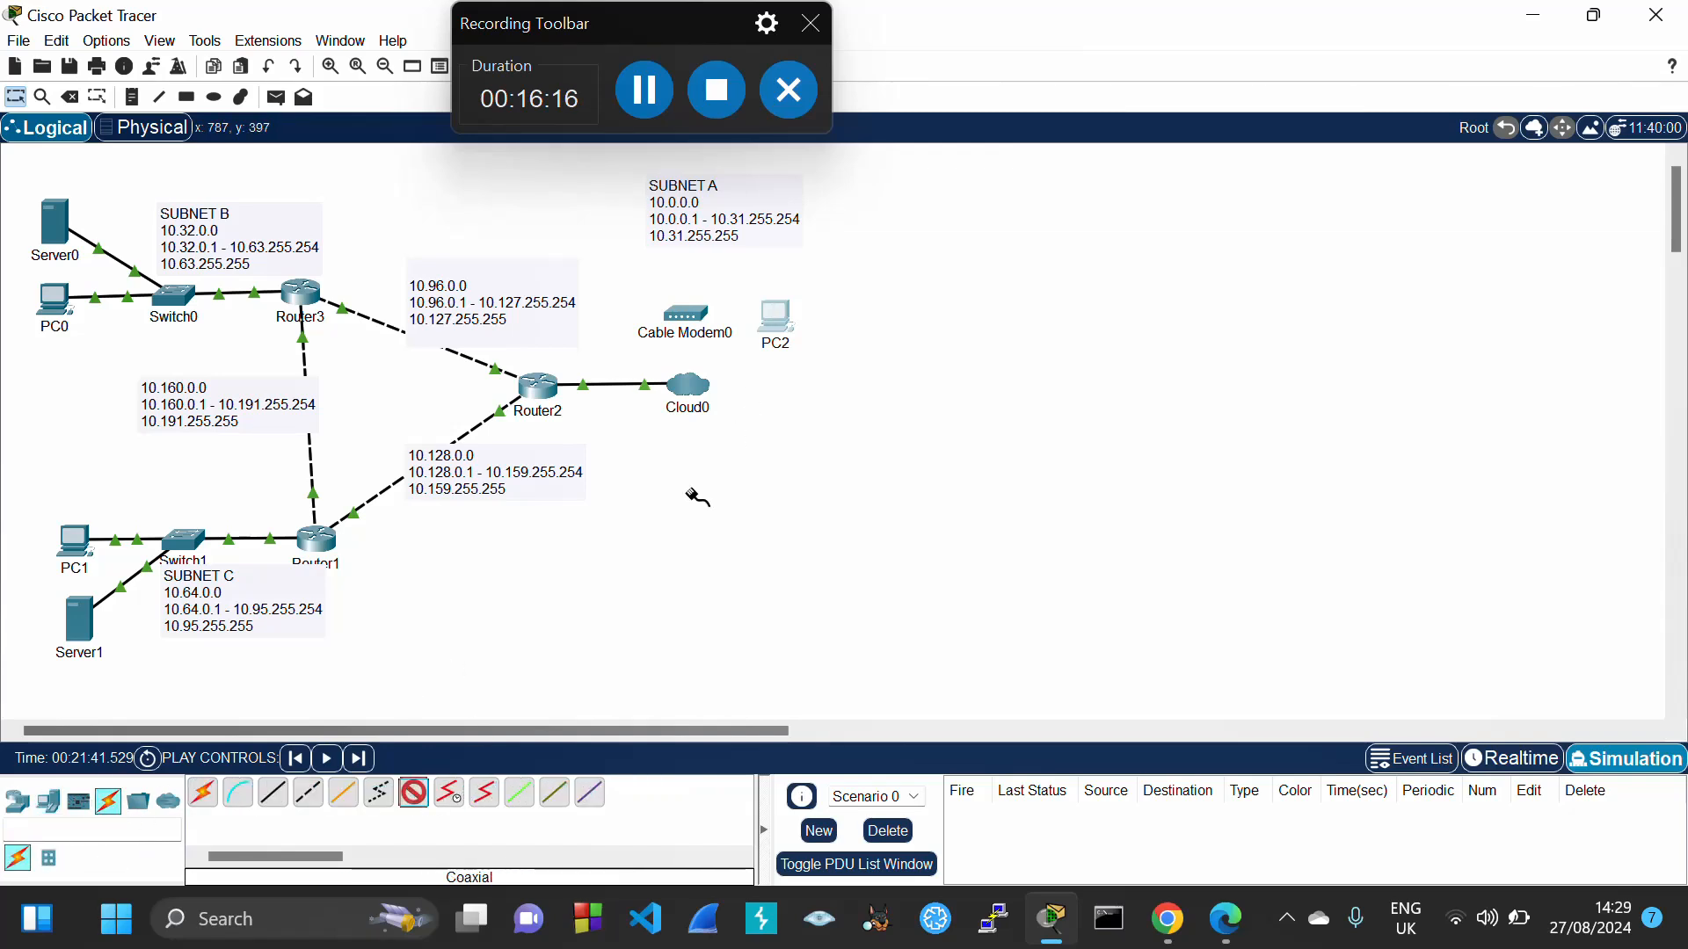
{"action": "left_click", "coordinate": [684, 383]}
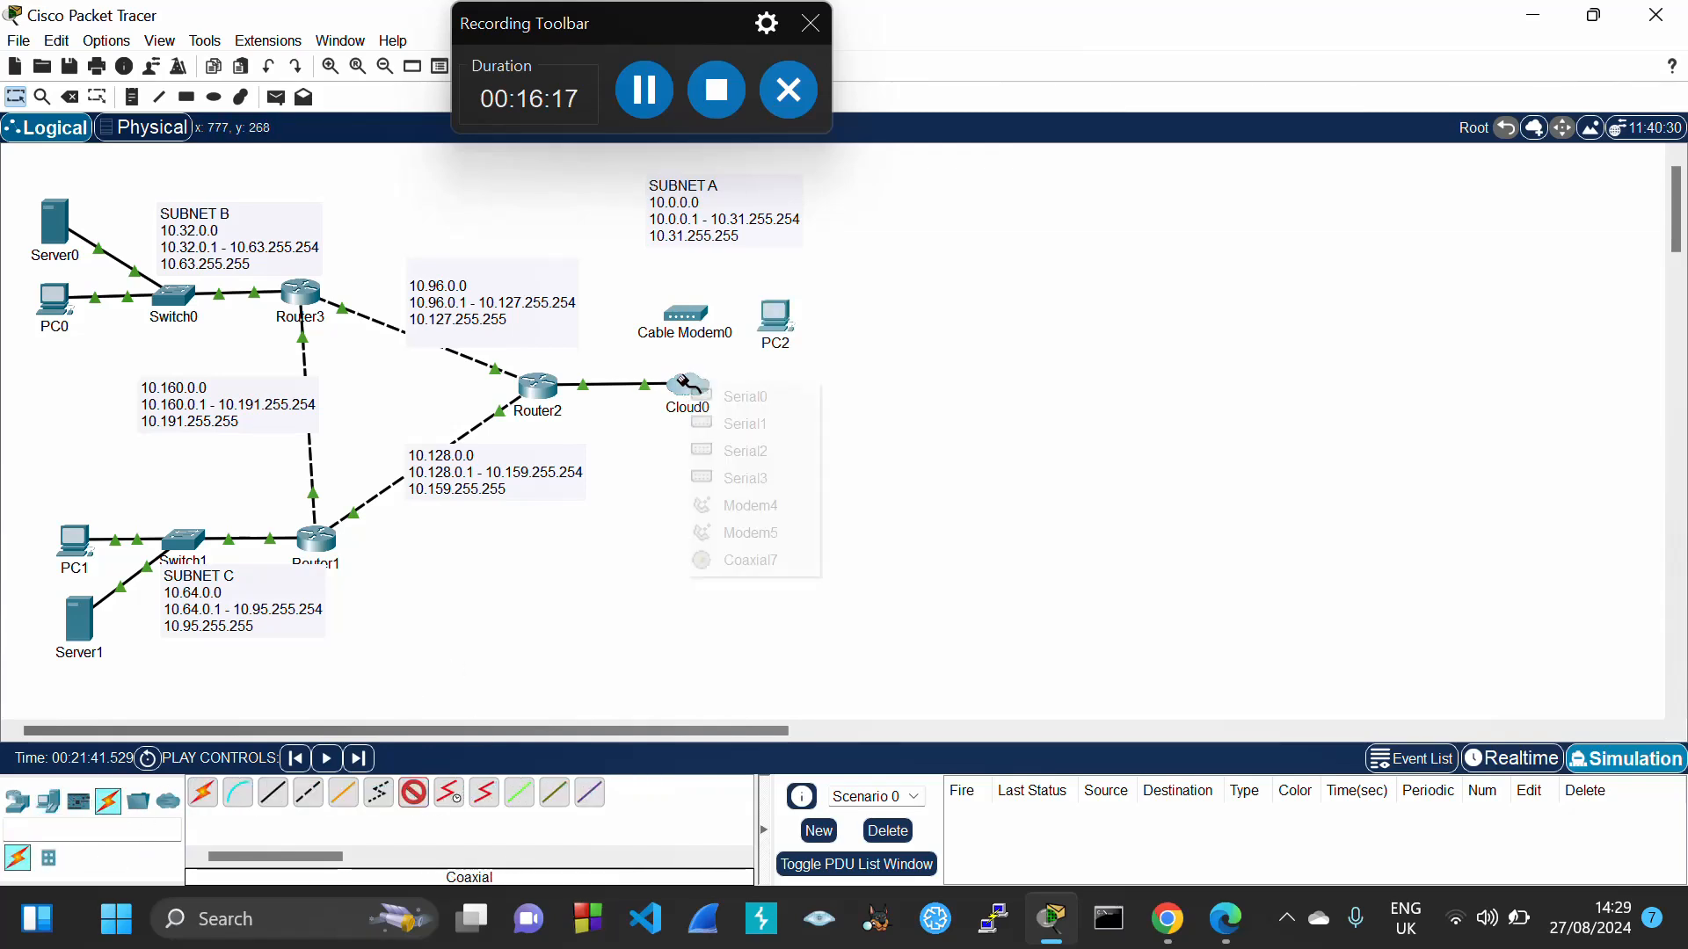
{"action": "left_click", "coordinate": [731, 561]}
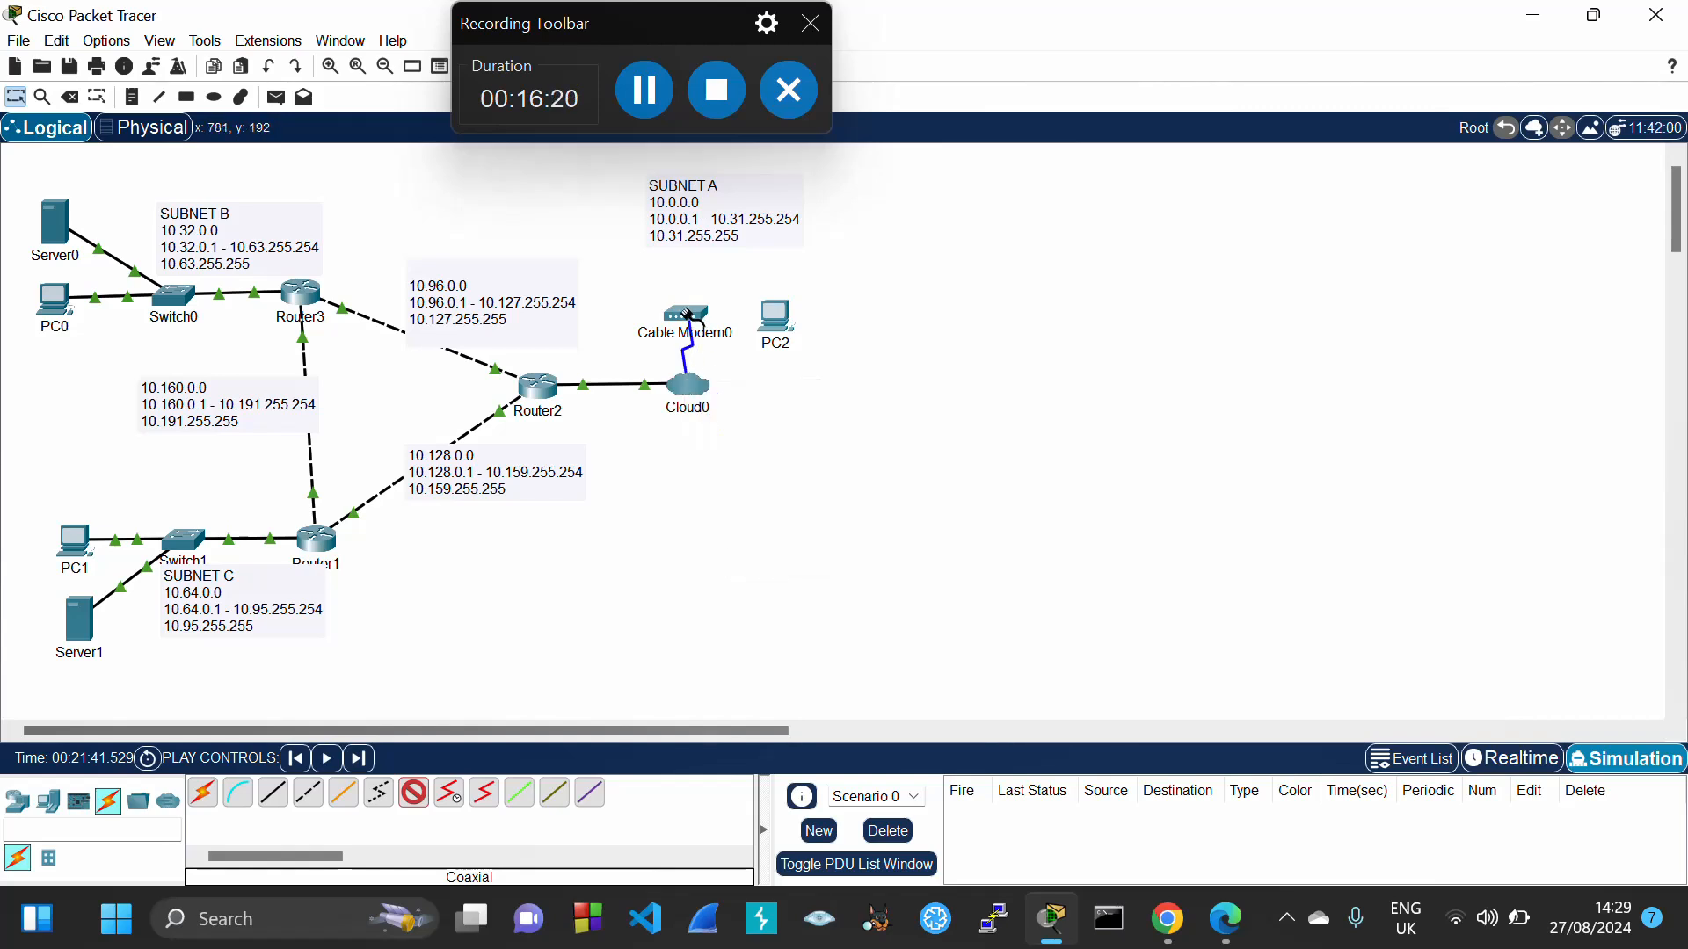
{"action": "left_click", "coordinate": [686, 314]}
{"action": "left_click", "coordinate": [732, 331]}
Connect Cable Modem0's Port 1 to PC2's FastEthernet0 with a straight-through cable
{"action": "left_click", "coordinate": [271, 801]}
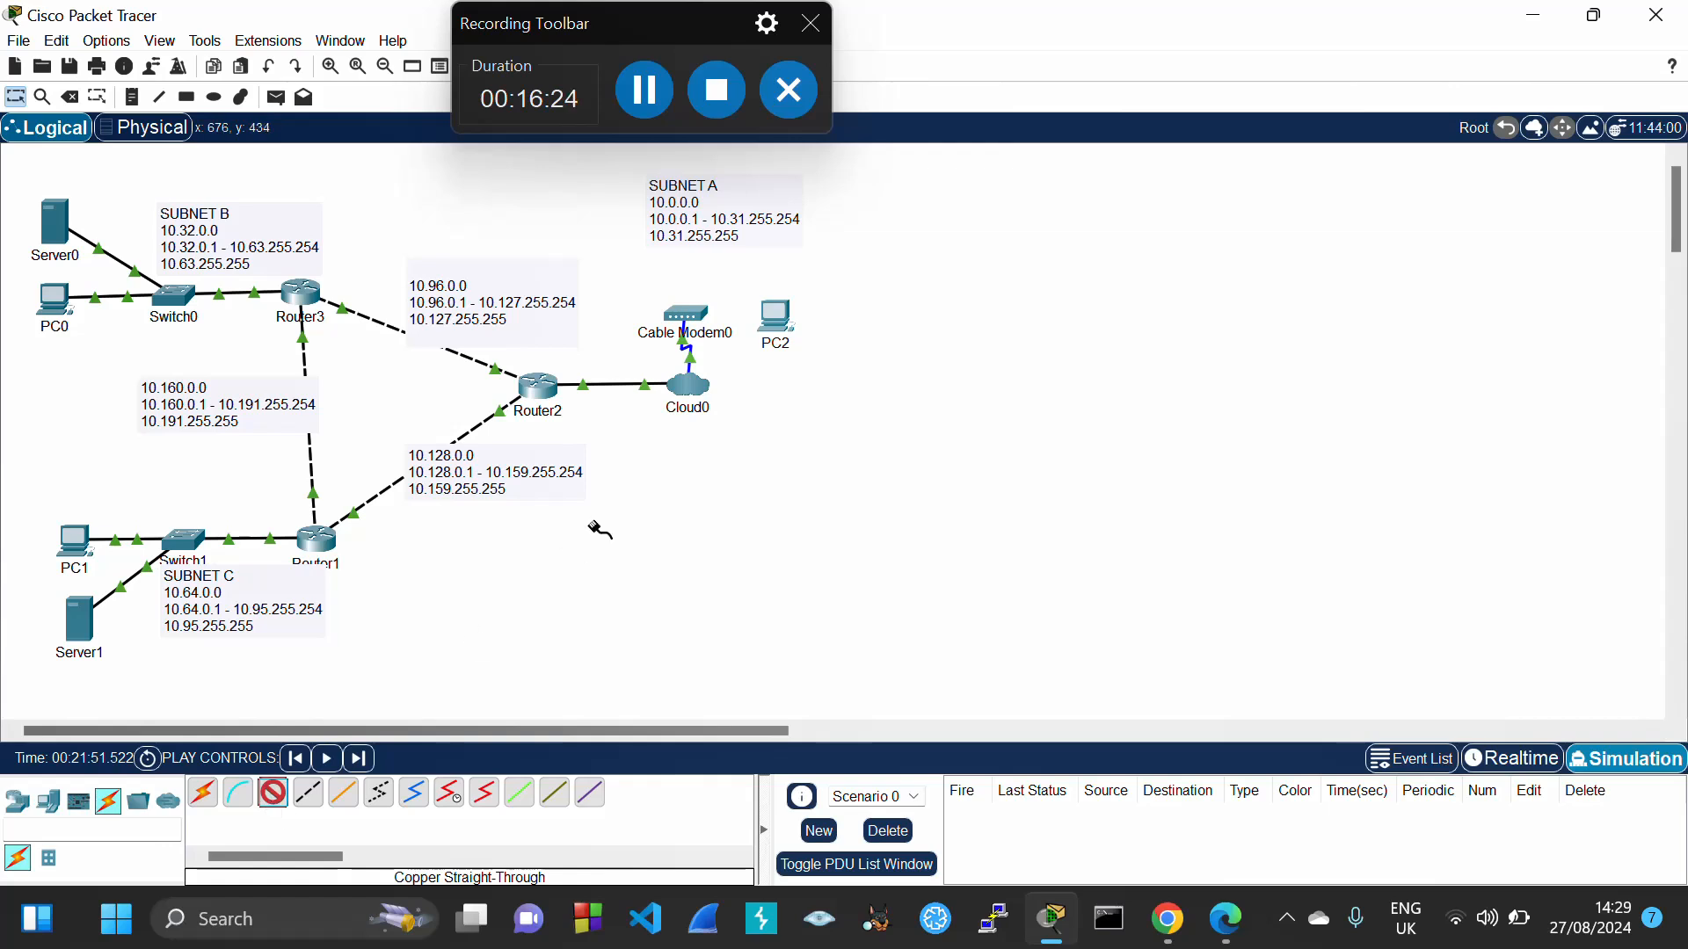
{"action": "left_click", "coordinate": [693, 314]}
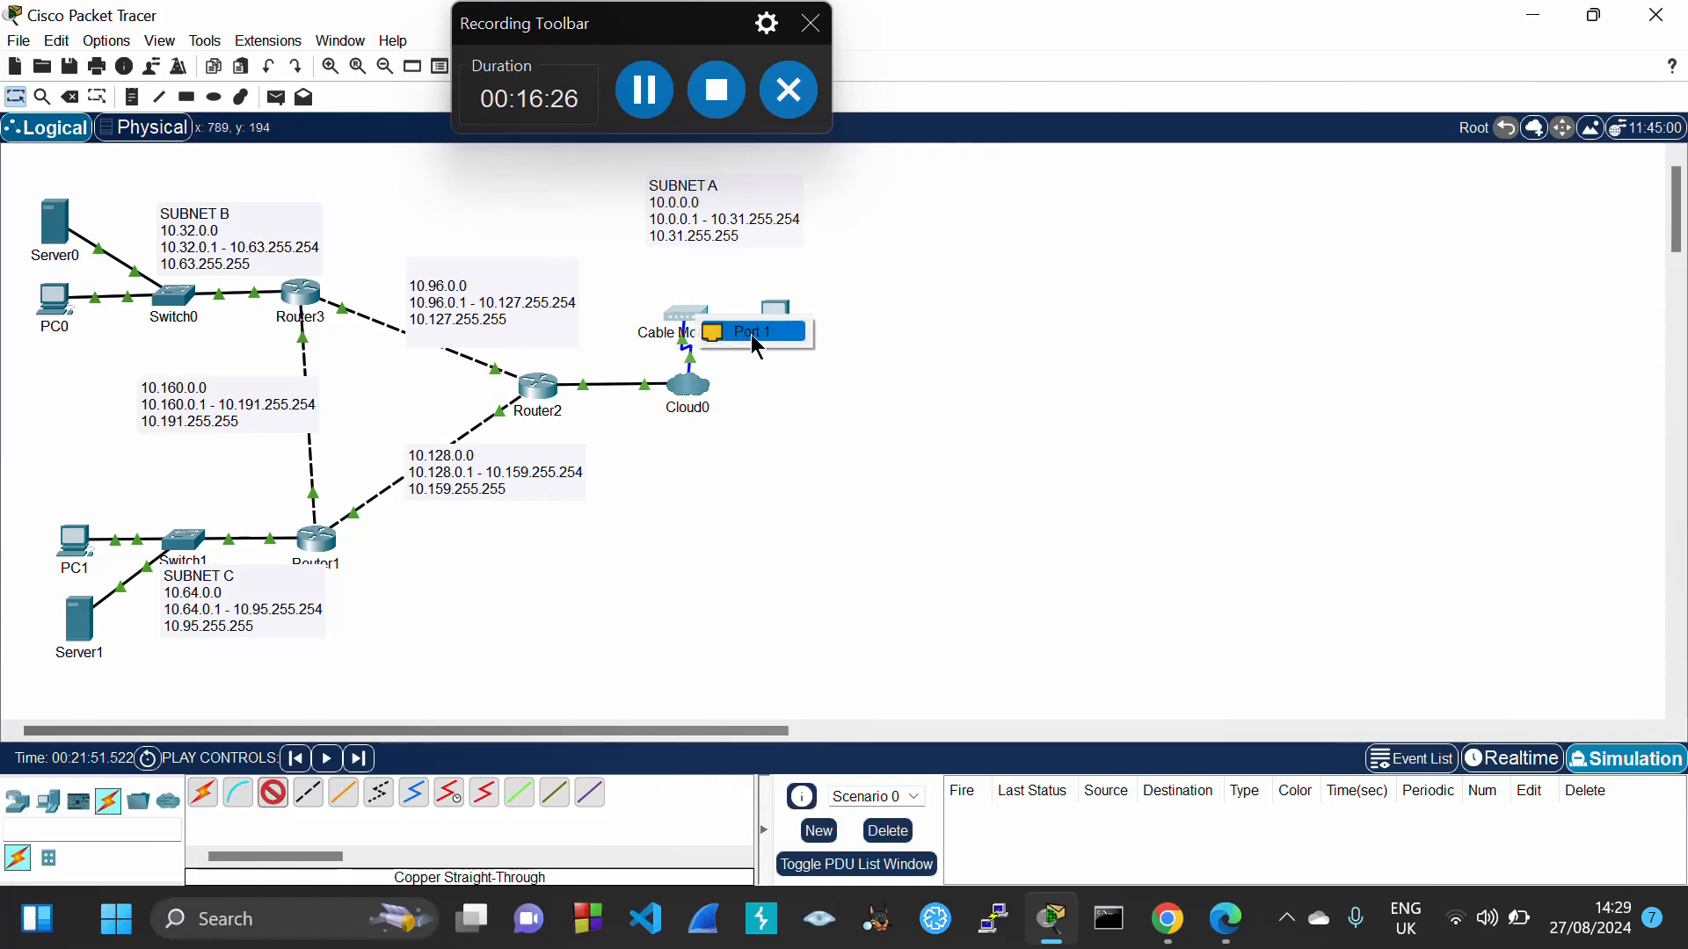
{"action": "left_click", "coordinate": [758, 346]}
{"action": "left_click", "coordinate": [777, 315]}
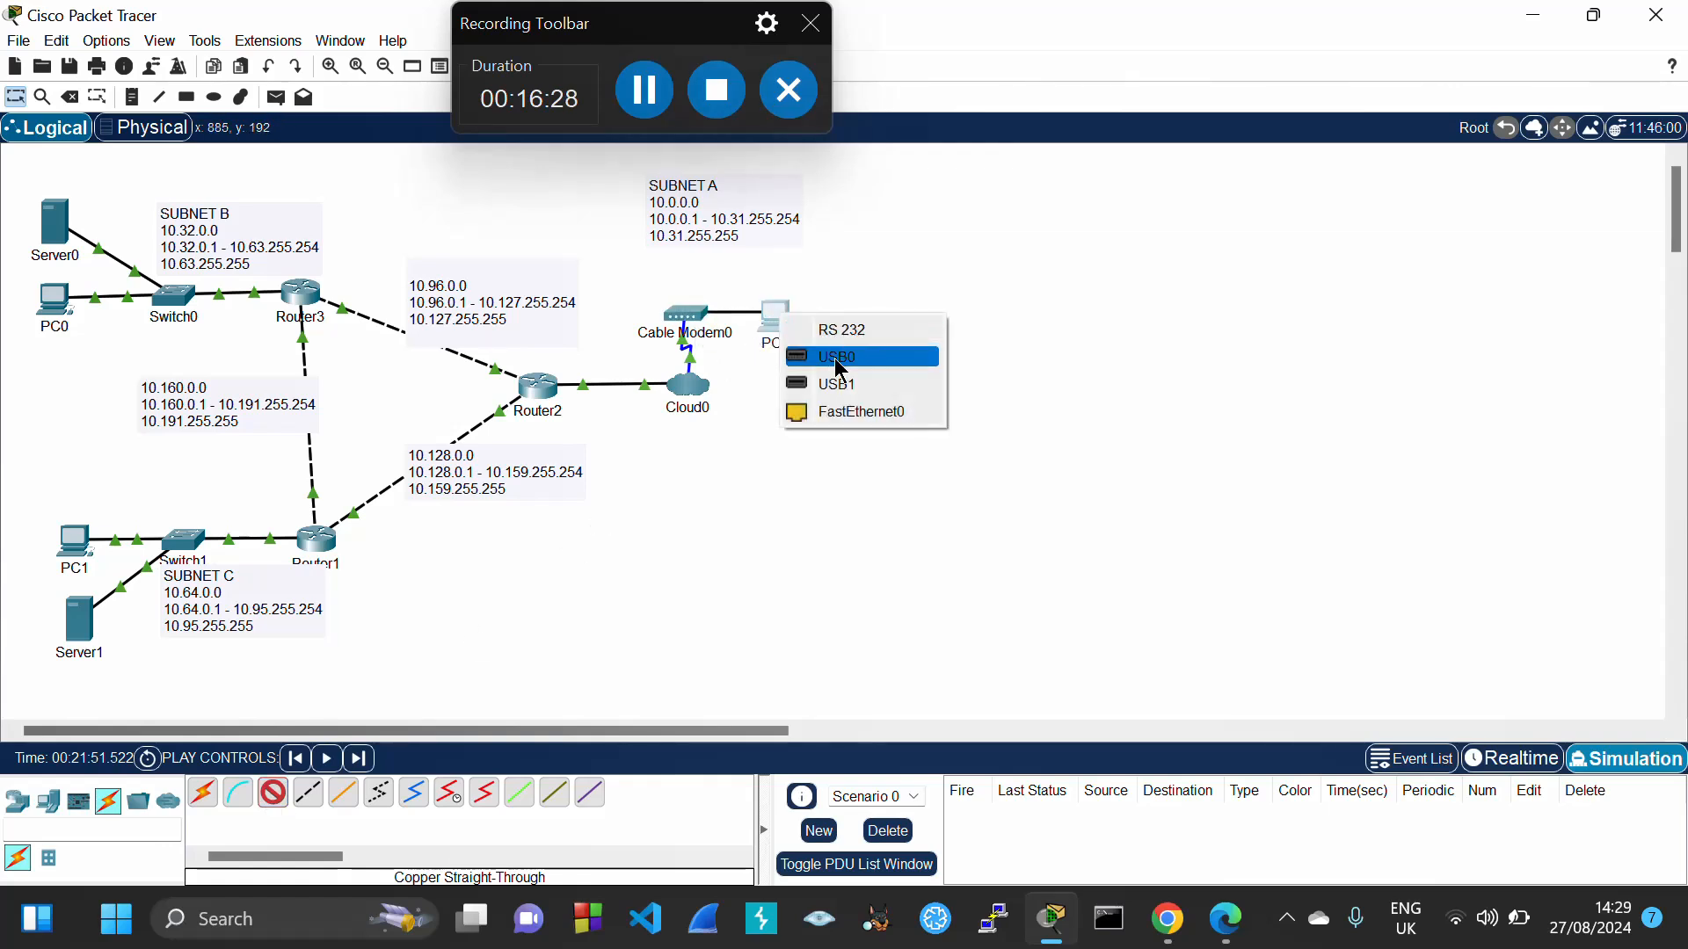
{"action": "left_click", "coordinate": [820, 412]}
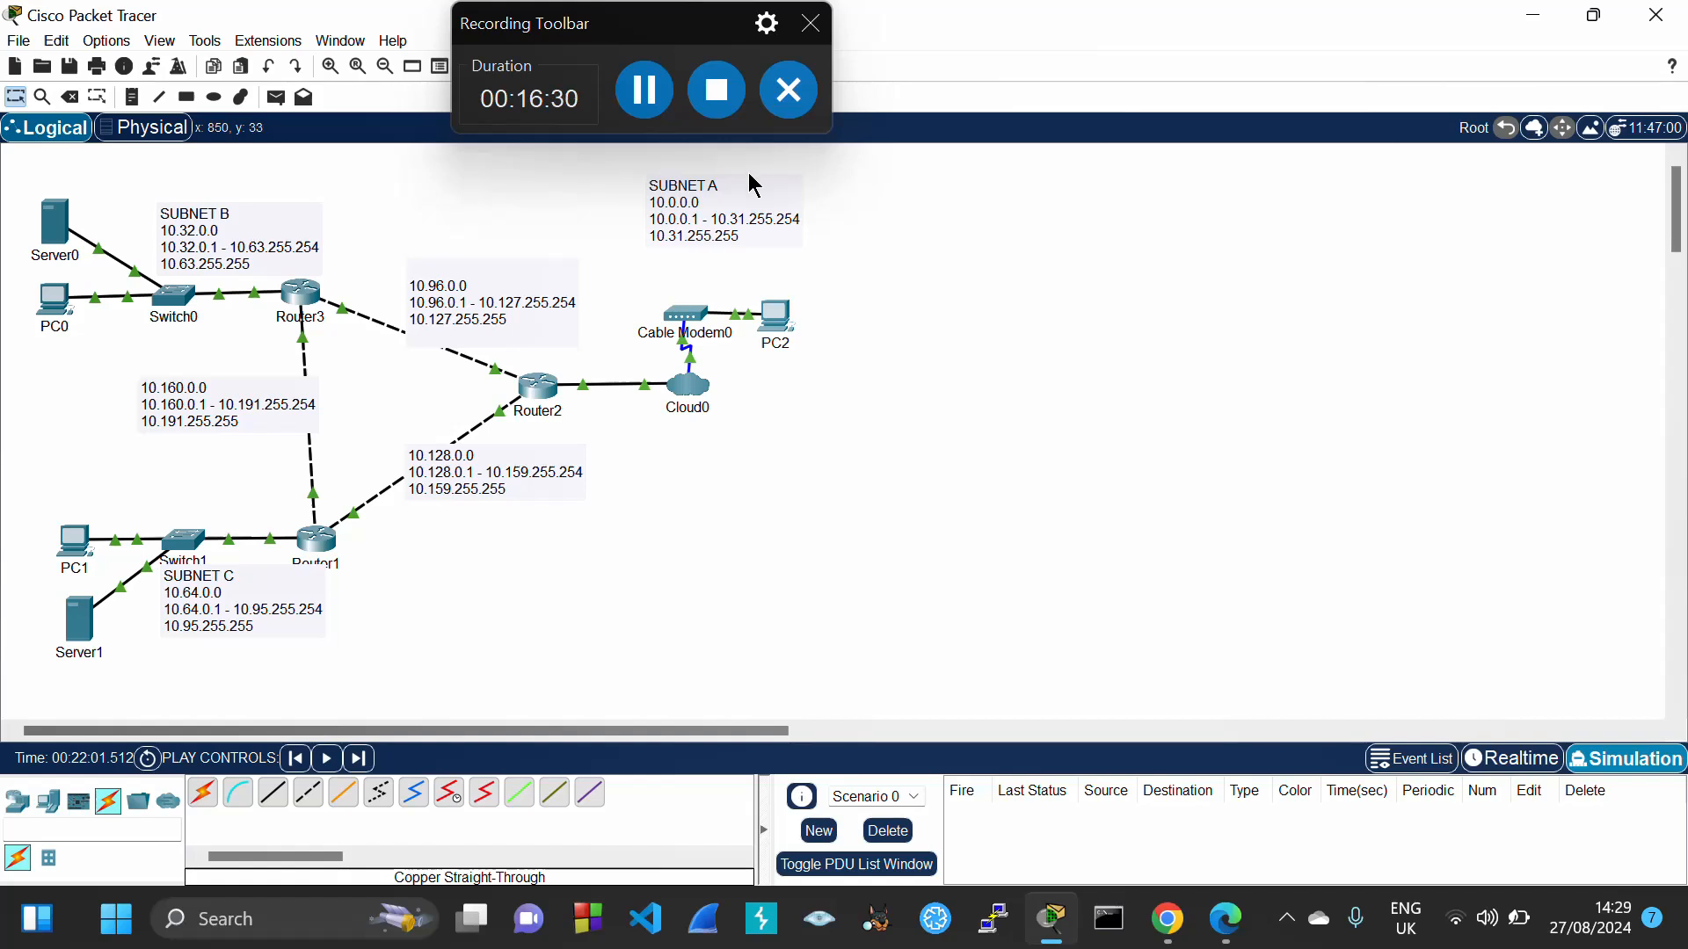
Adjust the SUBNET A note and PC2 positions, then open PC2's settings
{"action": "left_click_drag", "start_coordinate": [747, 180], "coordinate": [747, 219]}
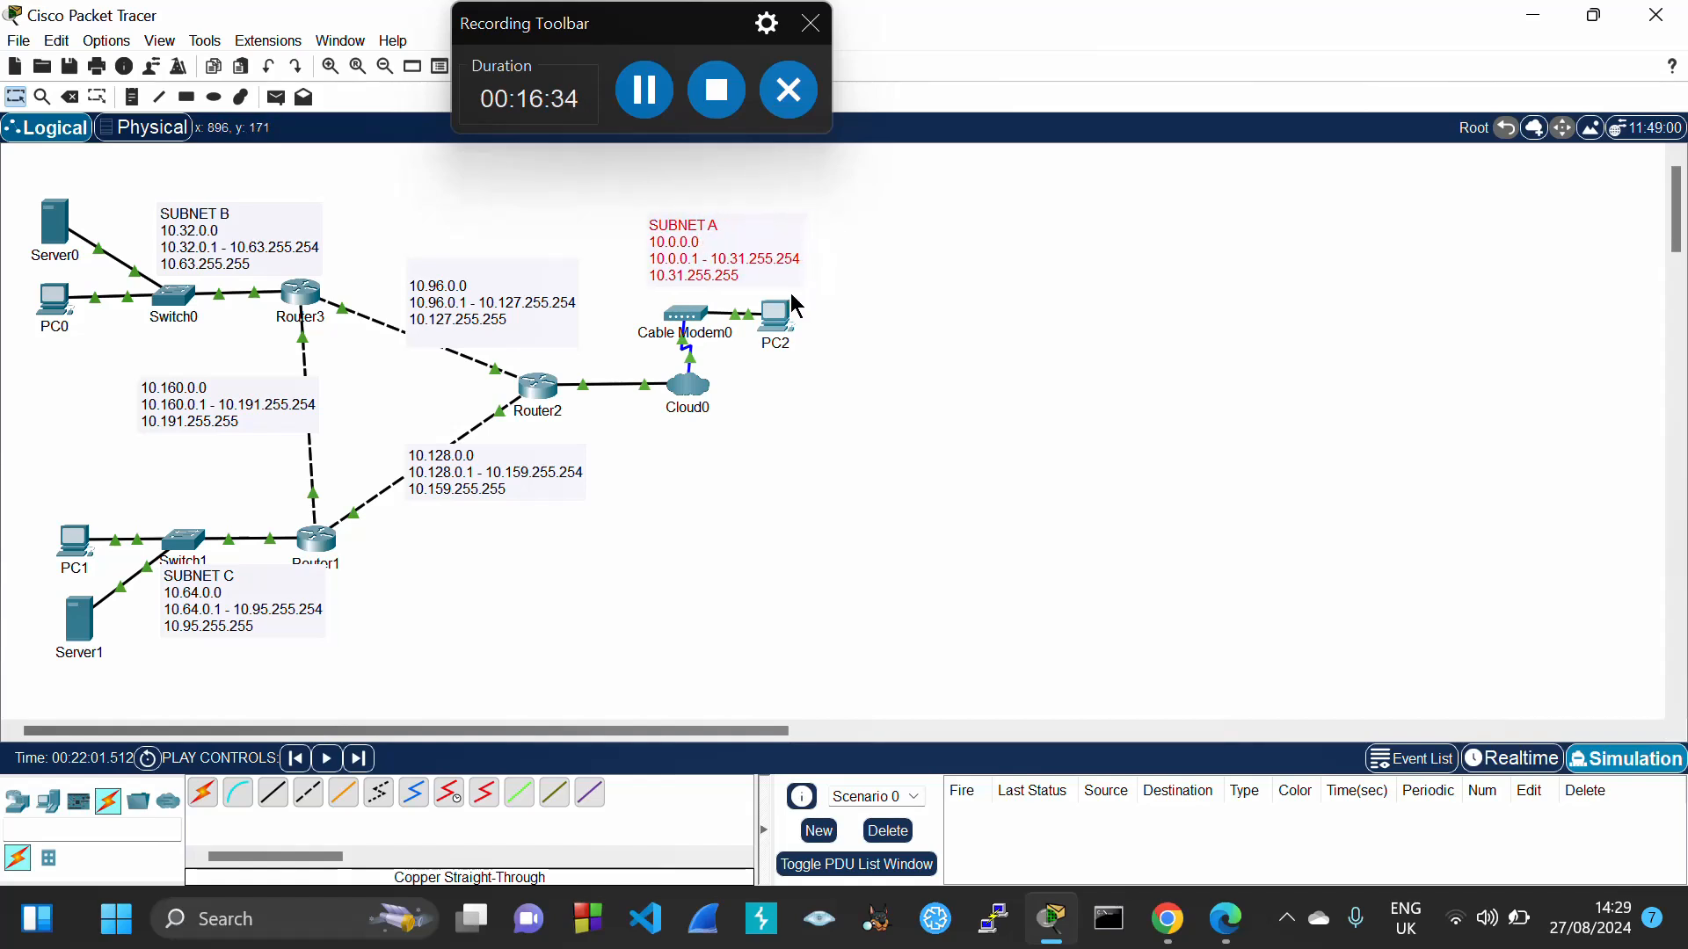
{"action": "left_click_drag", "start_coordinate": [783, 315], "coordinate": [789, 310]}
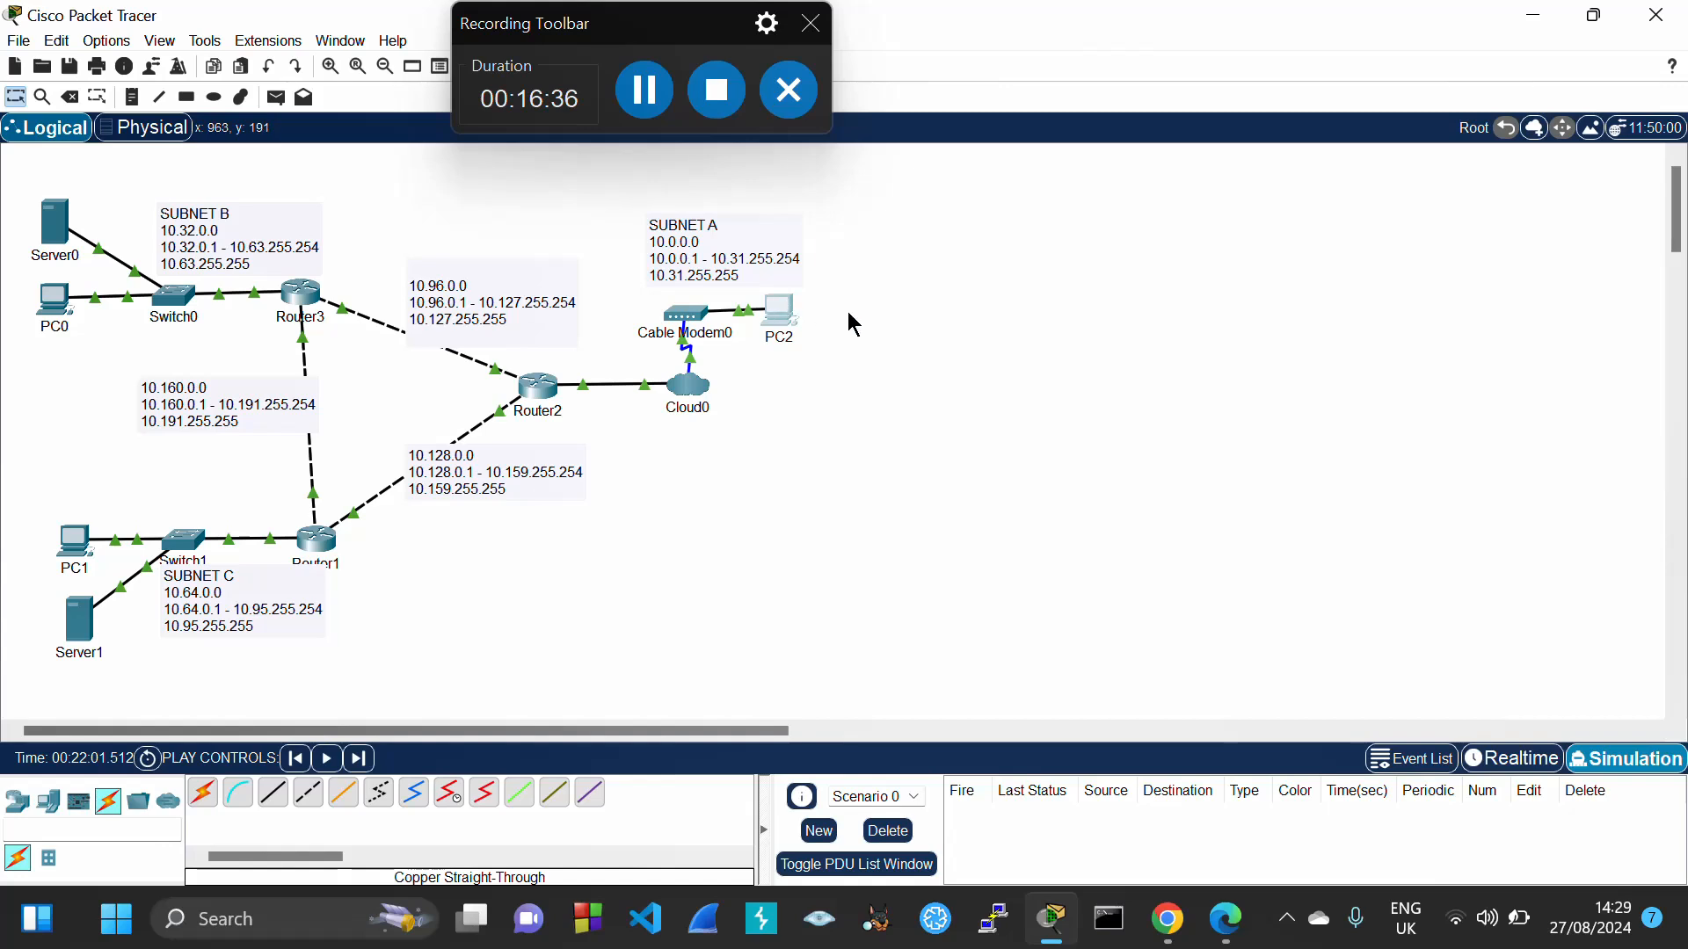
{"action": "double_click", "coordinate": [663, 255]}
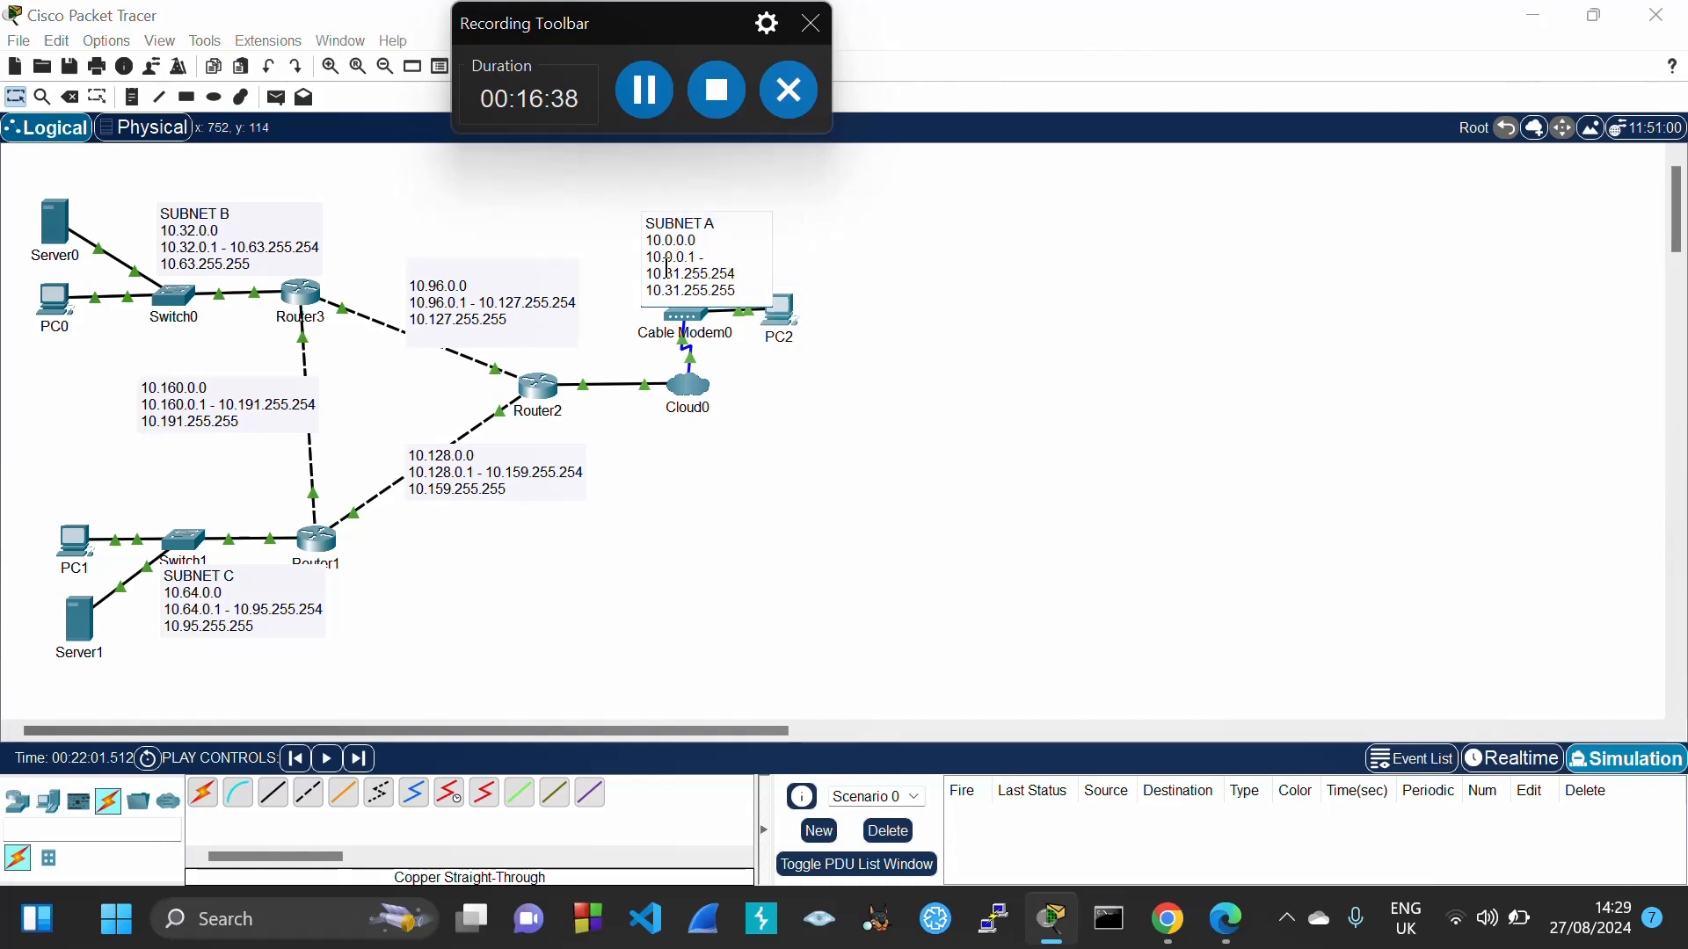
{"action": "left_click_drag", "start_coordinate": [649, 257], "coordinate": [689, 259]}
{"action": "left_click", "coordinate": [790, 318]}
Give PC2 address 10.0.0.2, mask 255.224.0.0 and gateway 10.0.0.1, then close its window
{"action": "left_click", "coordinate": [772, 226]}
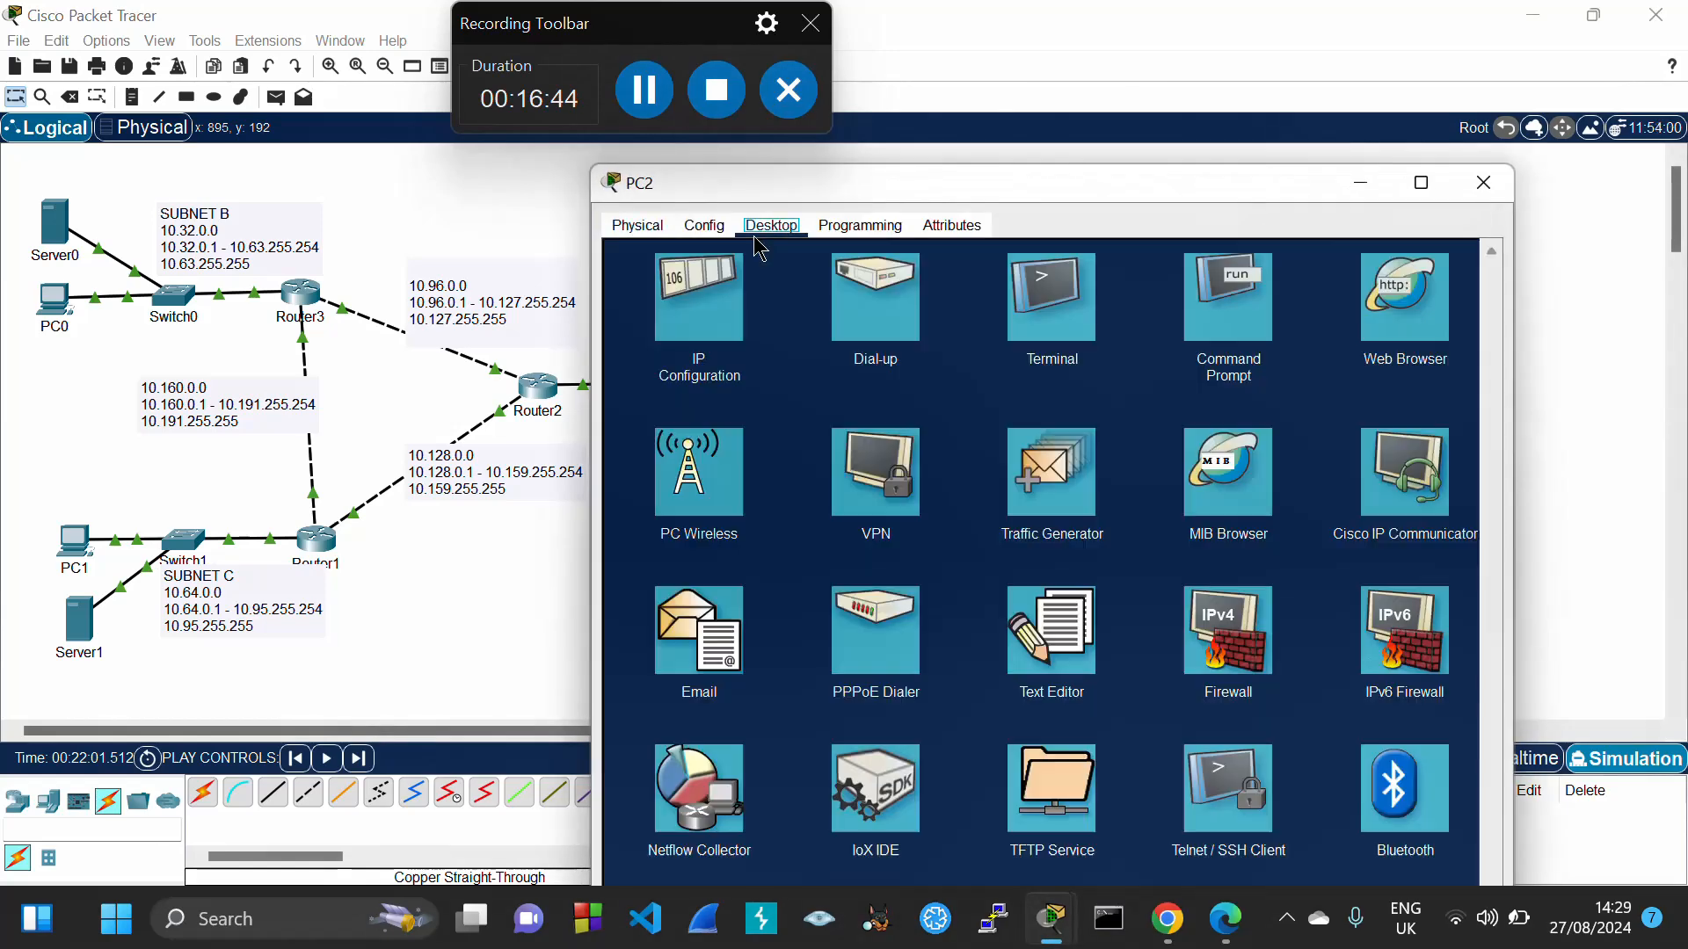
{"action": "left_click", "coordinate": [712, 306]}
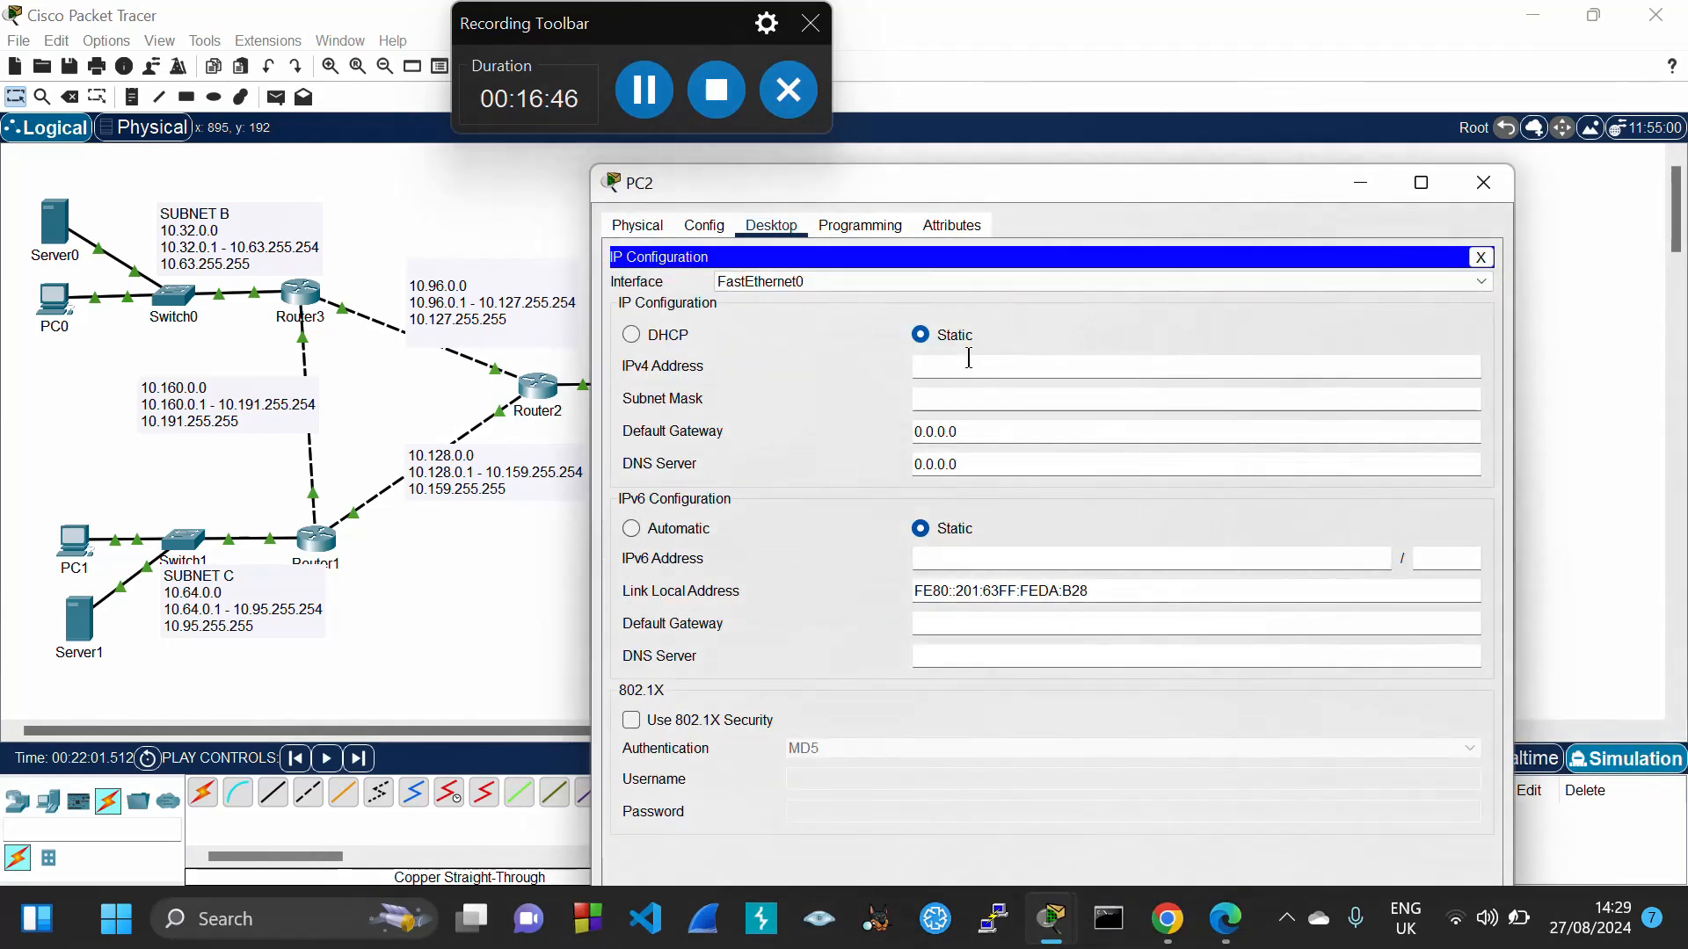
{"action": "key", "text": "Tab"}
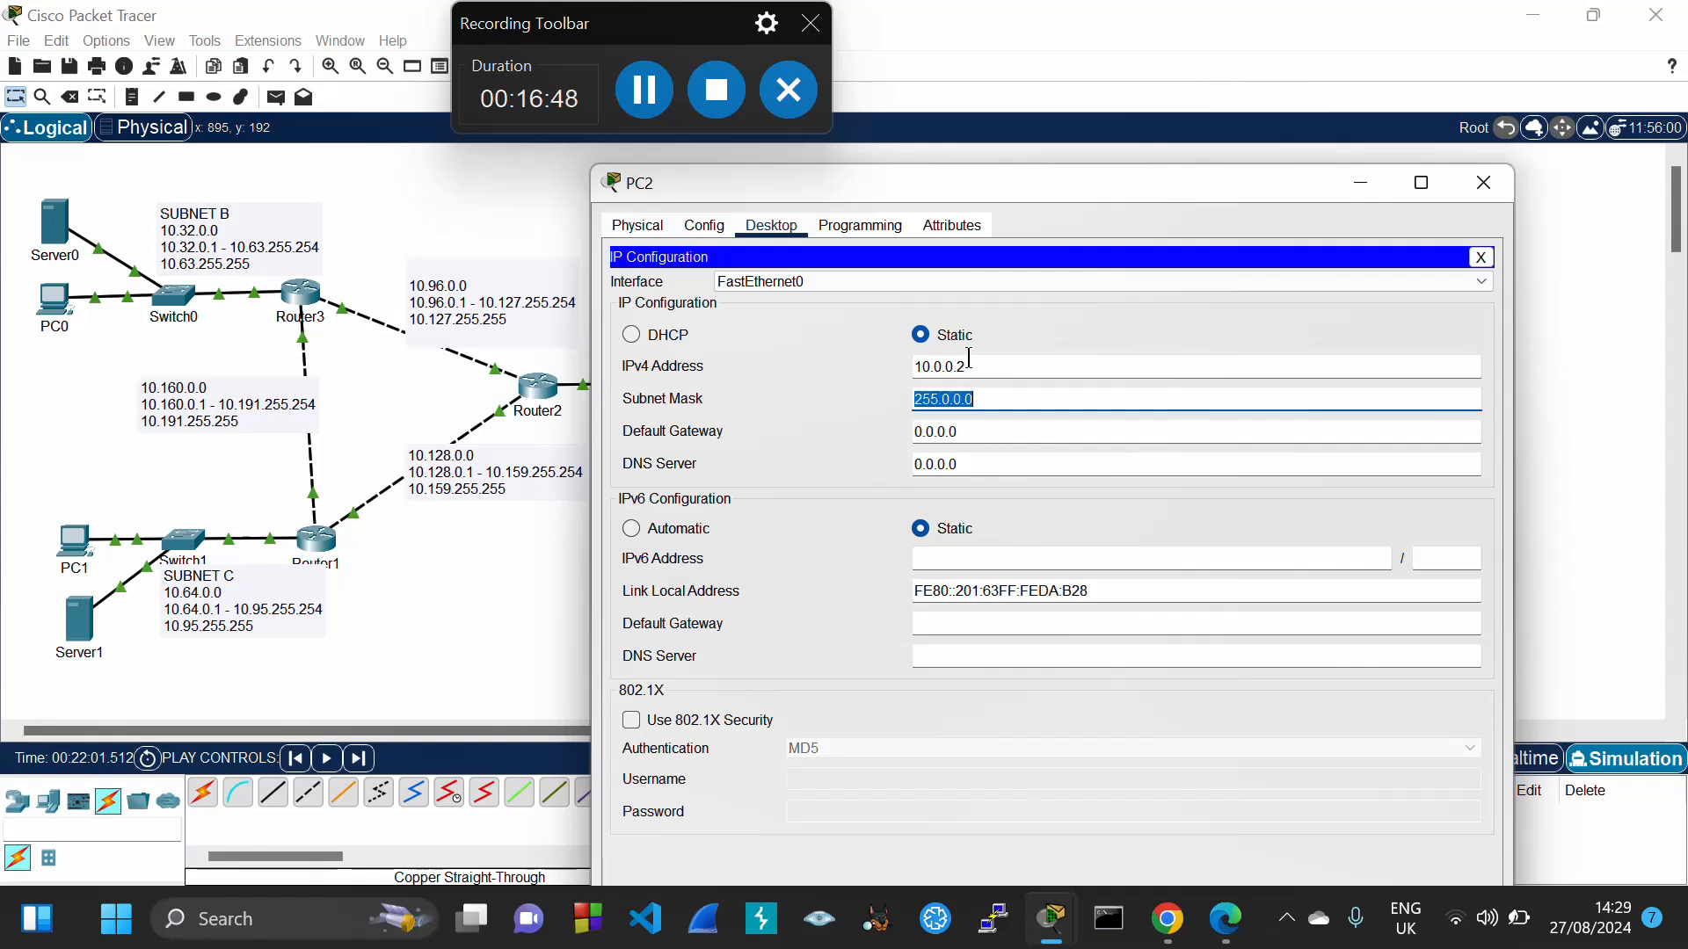
{"action": "left_click", "coordinate": [949, 405]}
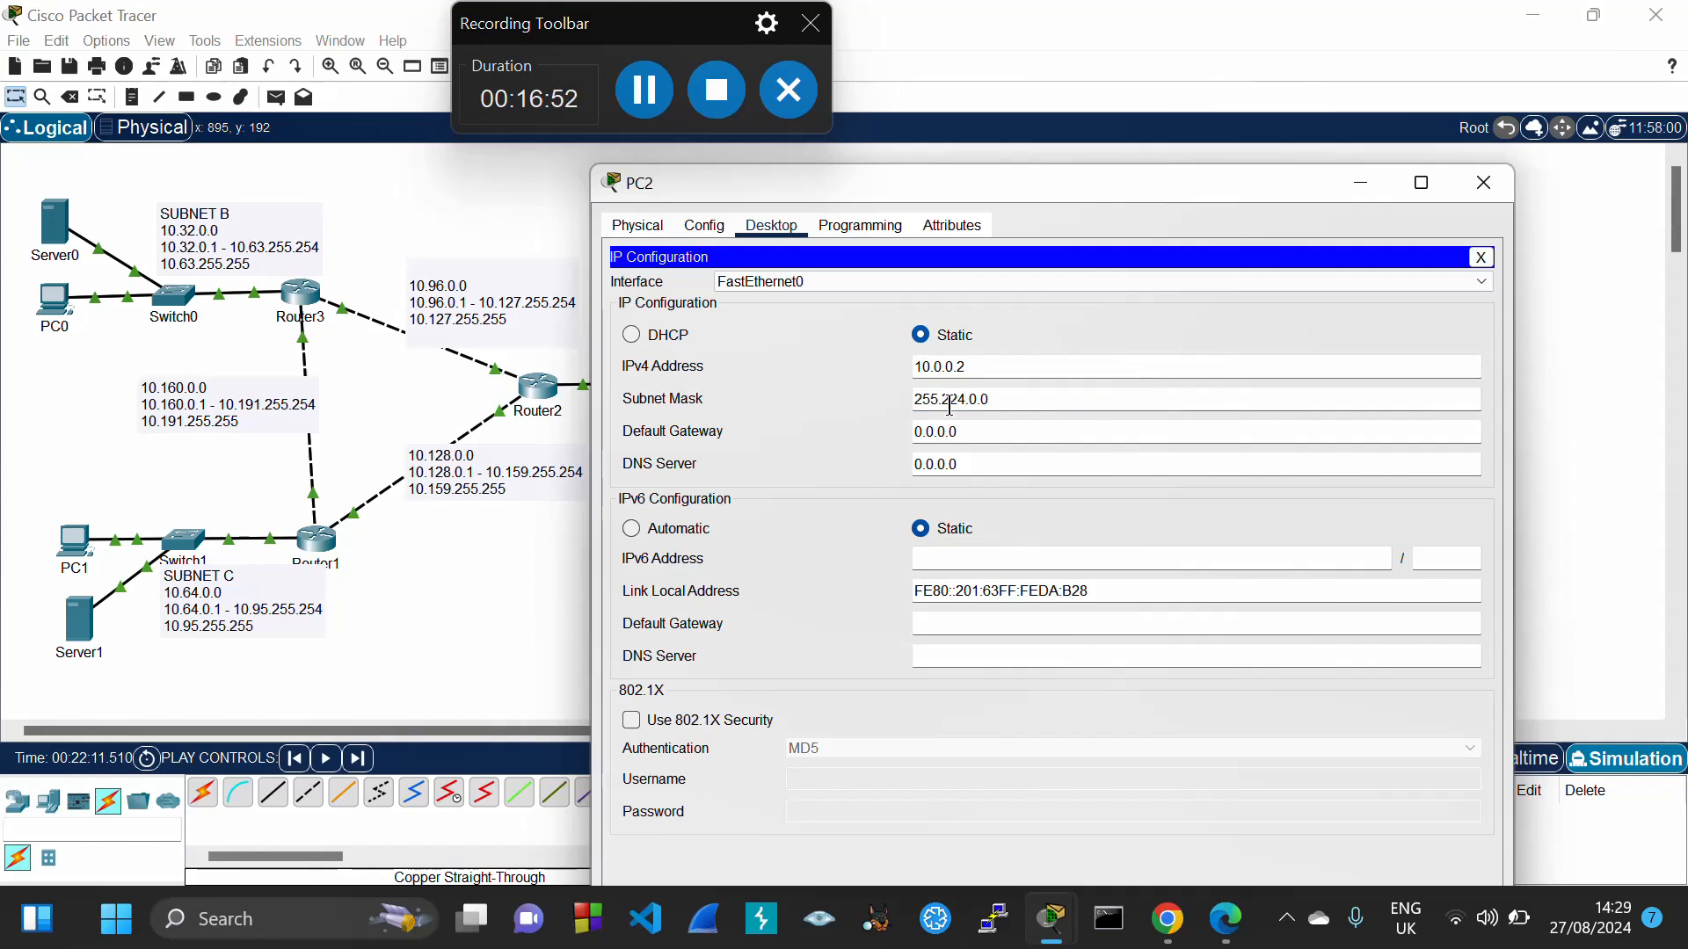
{"action": "key", "text": "Tab"}
{"action": "type", "text": "10.0.0.1"}
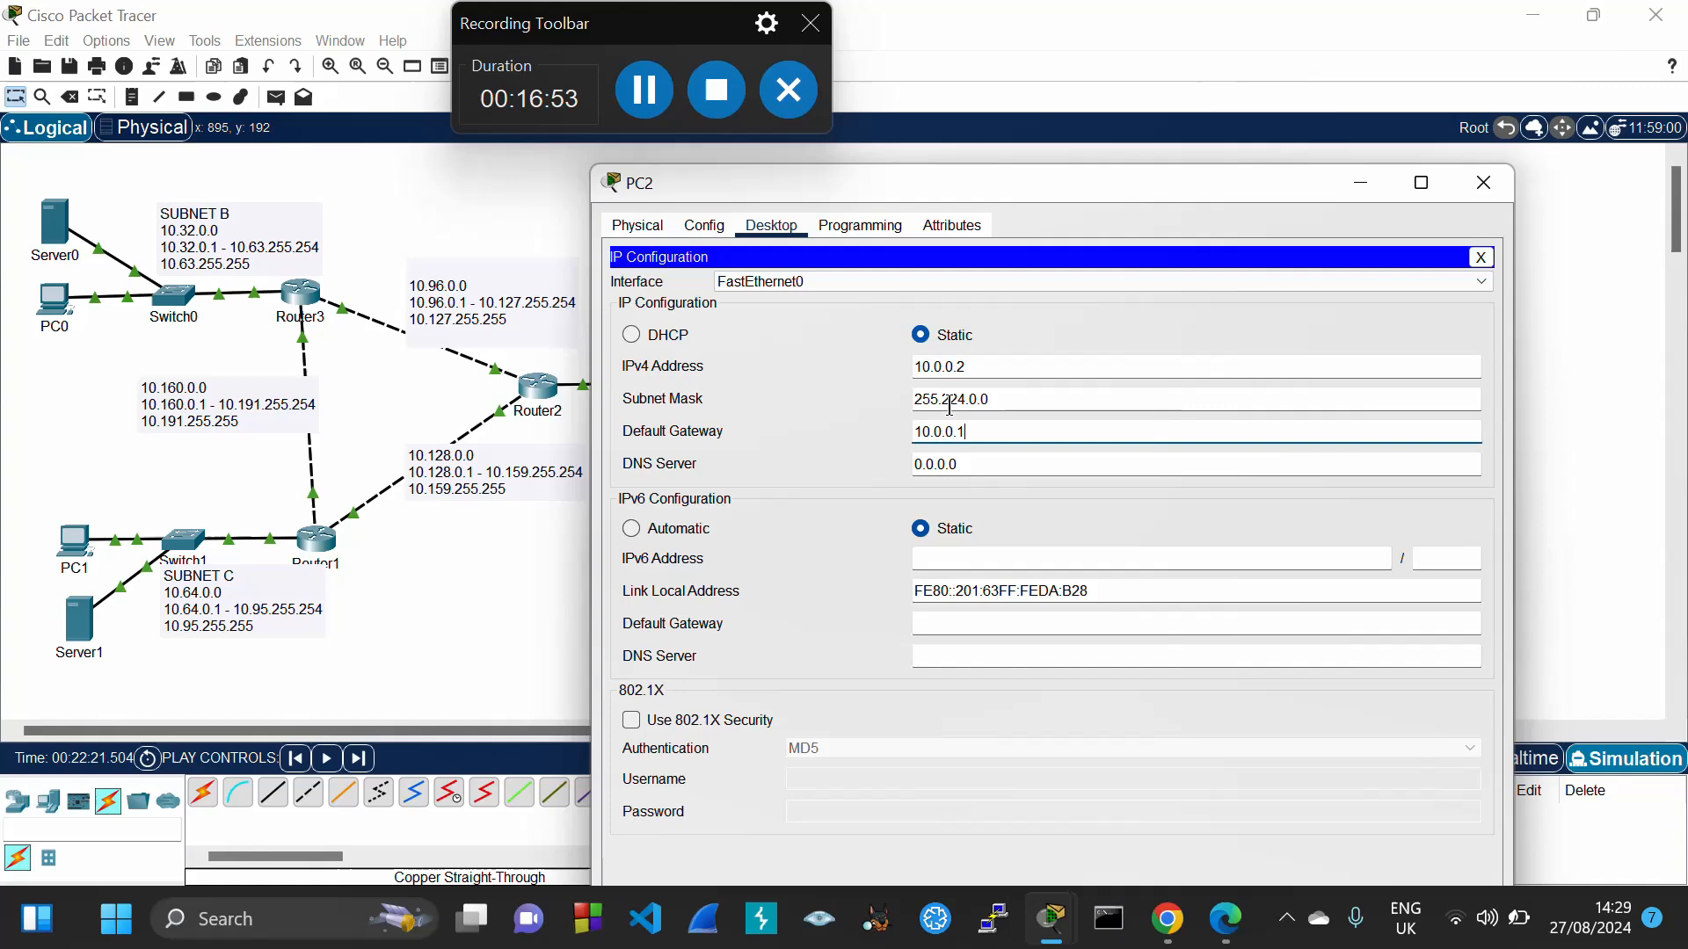
{"action": "left_click", "coordinate": [1061, 336]}
{"action": "left_click", "coordinate": [1484, 183]}
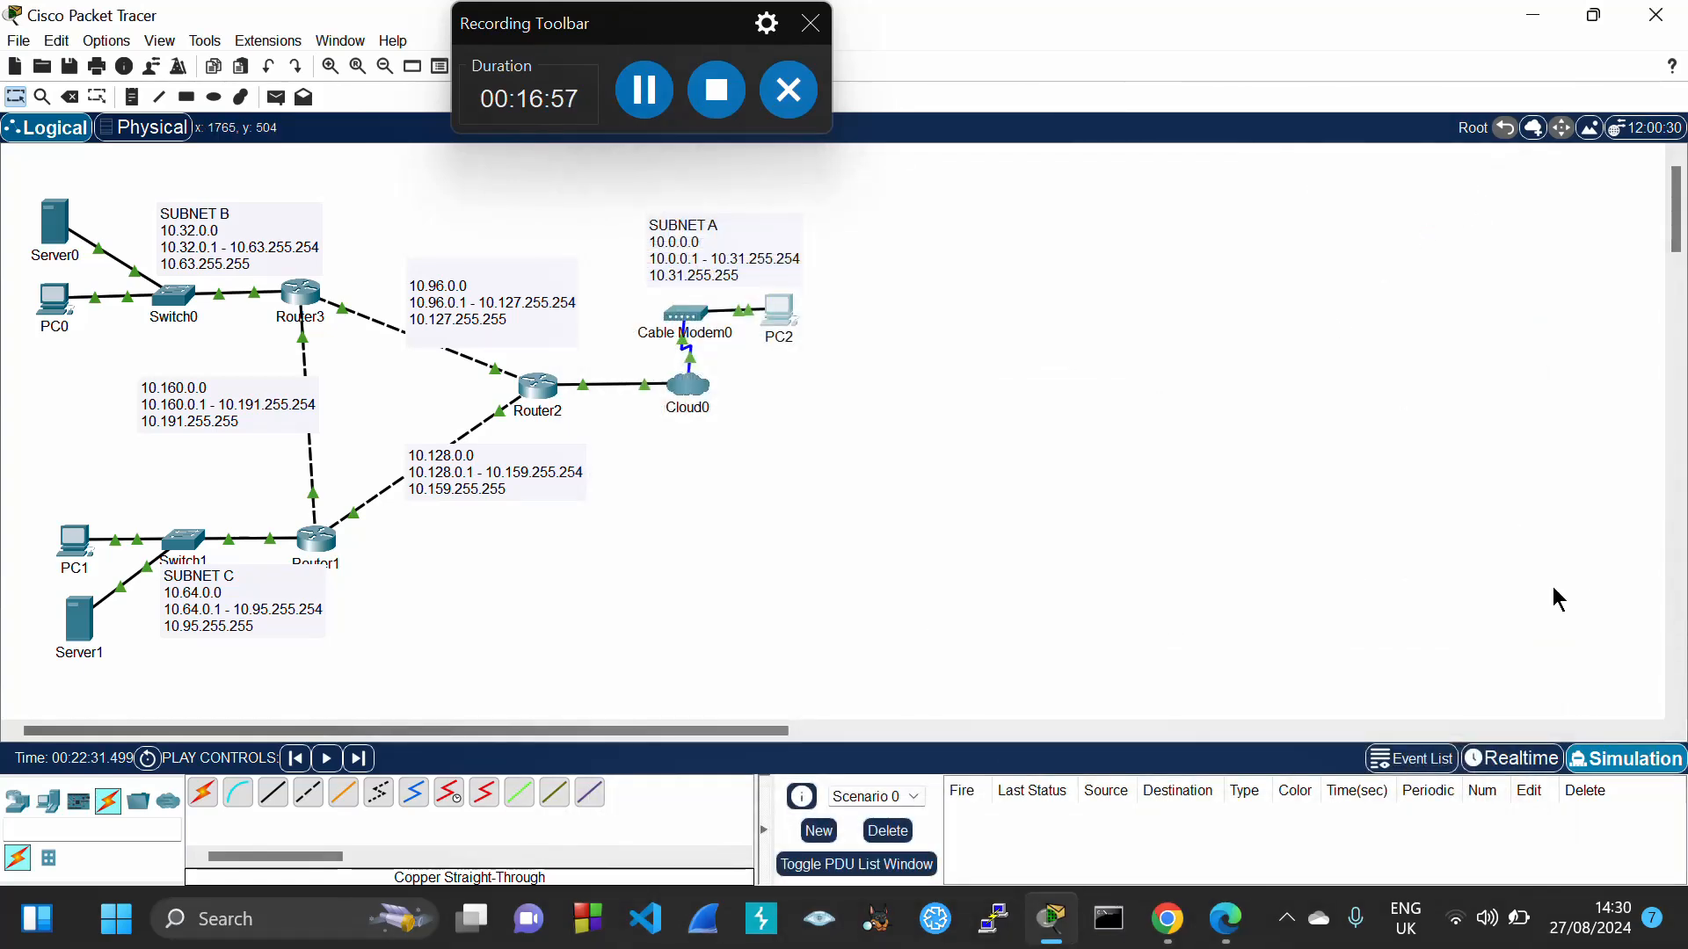
Switch to Realtime and ping 10.32.0.3 from Server0's command prompt, getting 4 of 4 replies
{"action": "left_click", "coordinate": [1512, 758]}
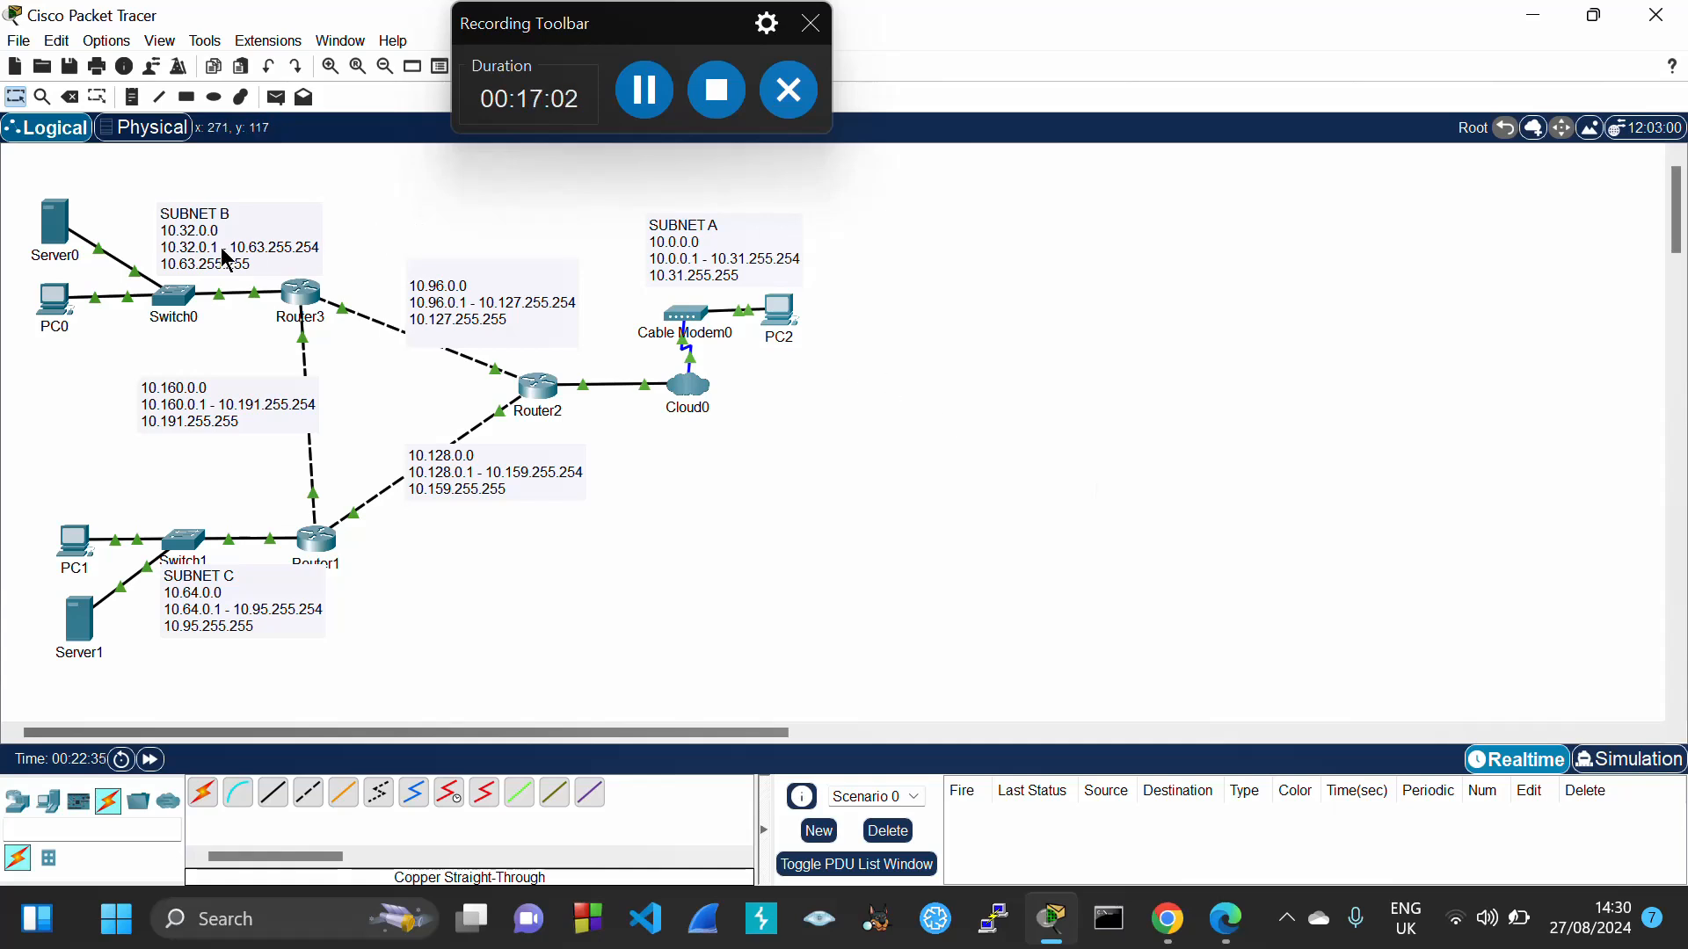
{"action": "mouse_move", "coordinate": [60, 235]}
{"action": "mouse_move", "coordinate": [58, 316]}
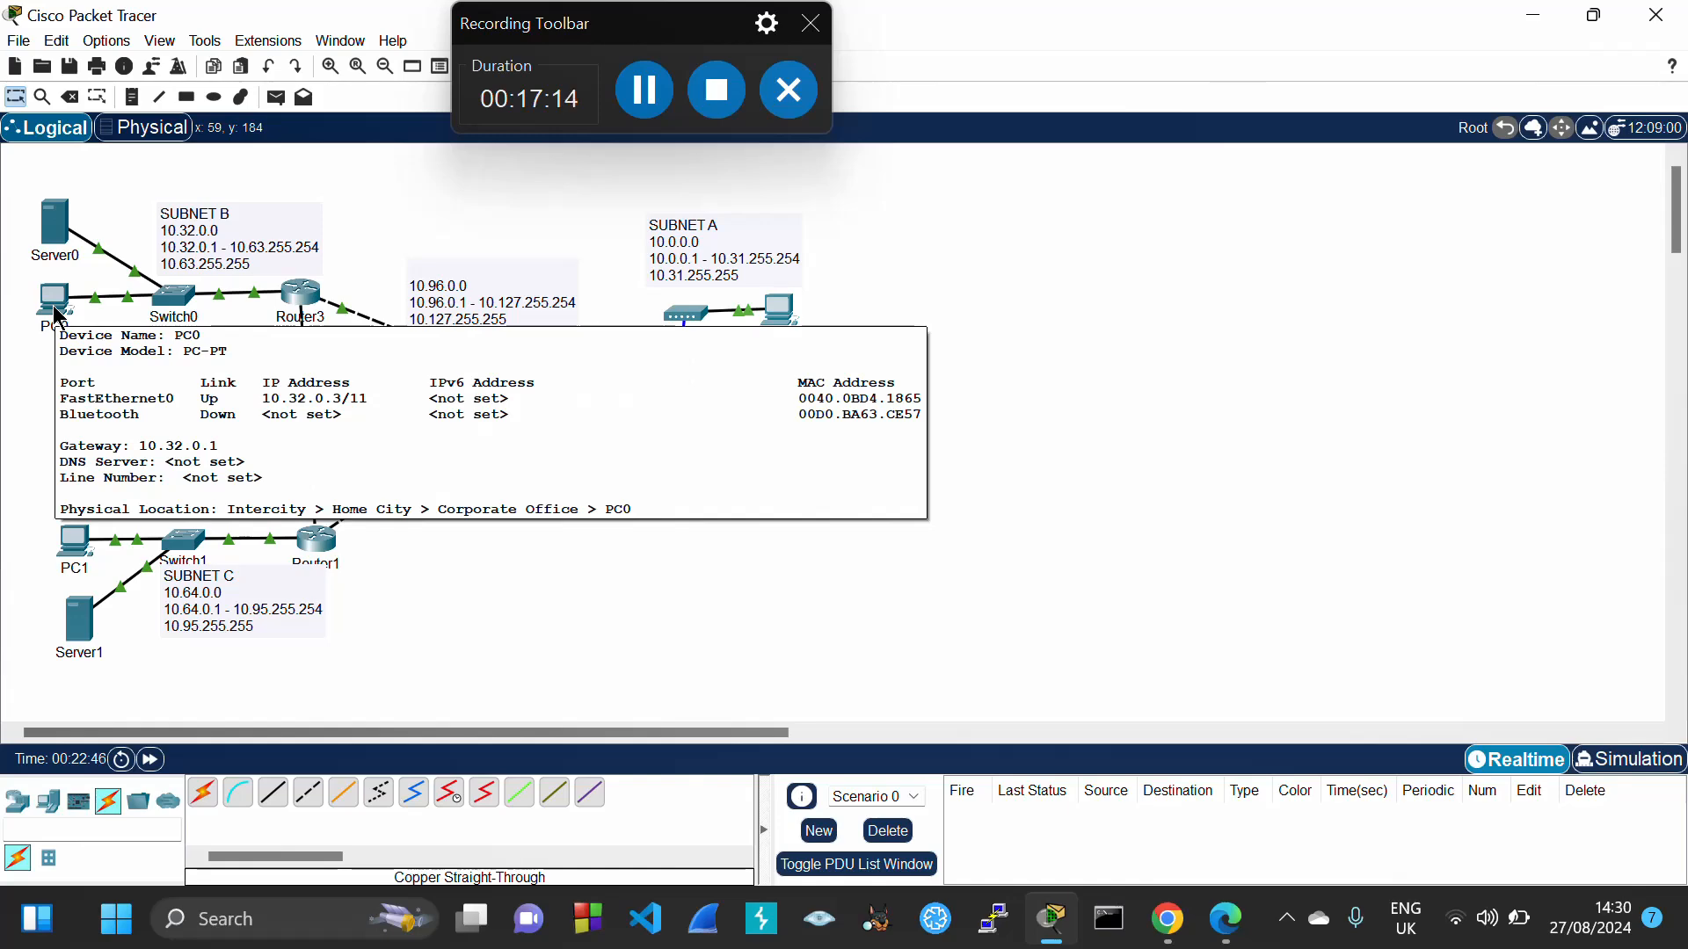
{"action": "left_click", "coordinate": [53, 247]}
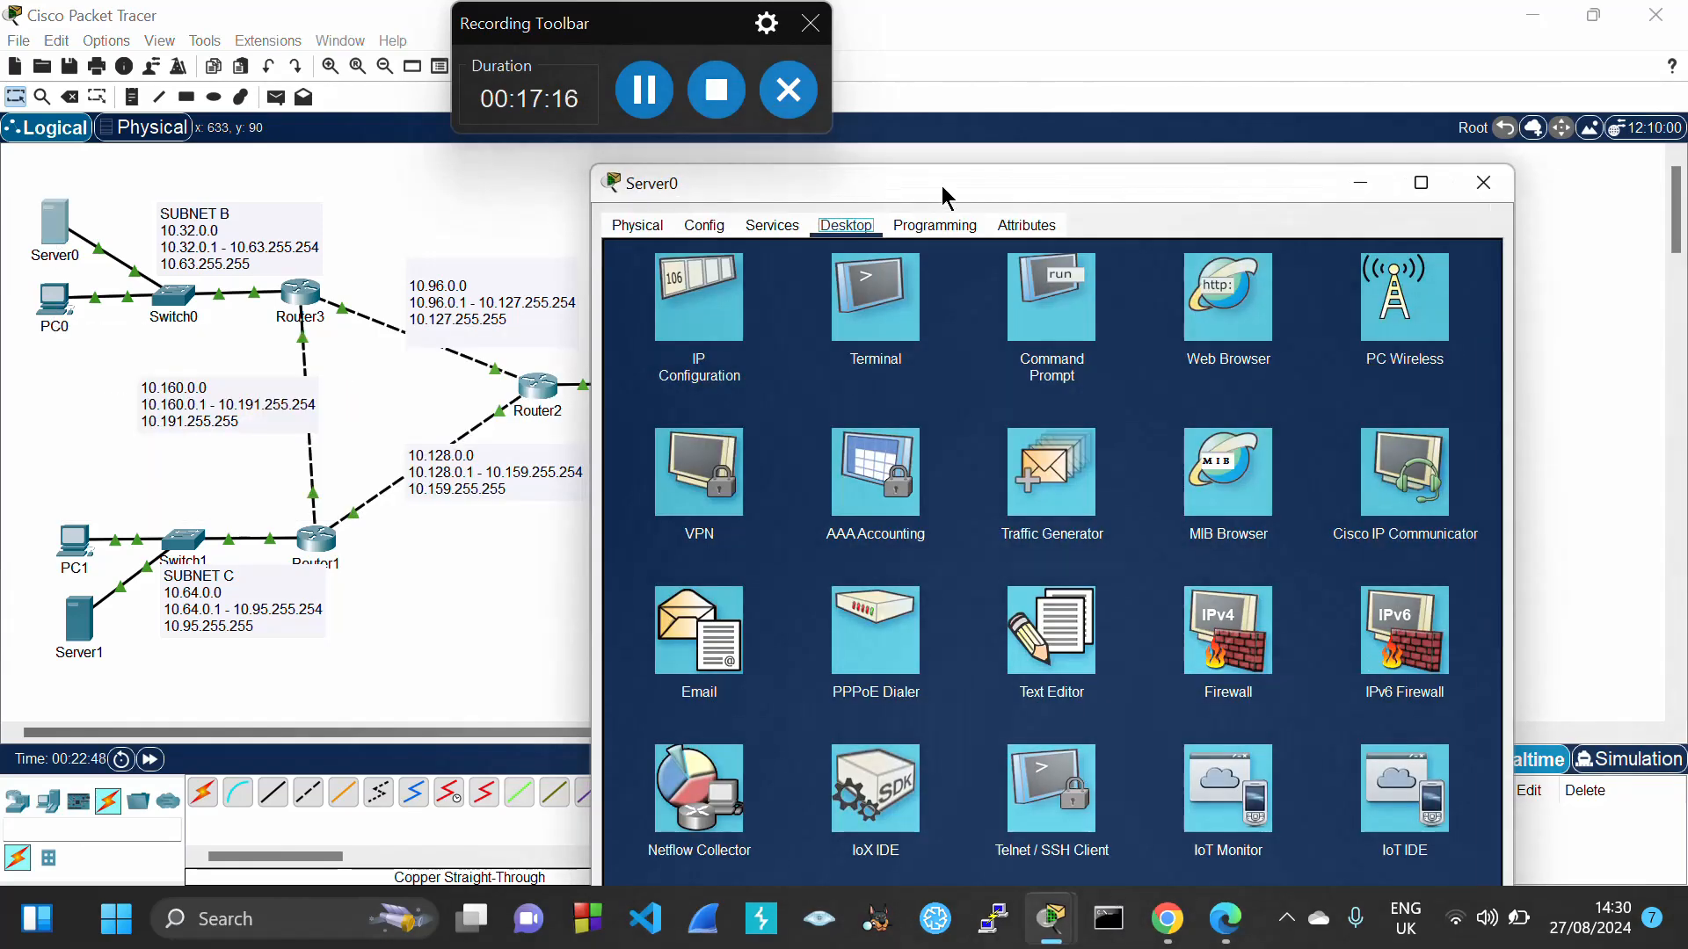
{"action": "left_click", "coordinate": [1049, 334]}
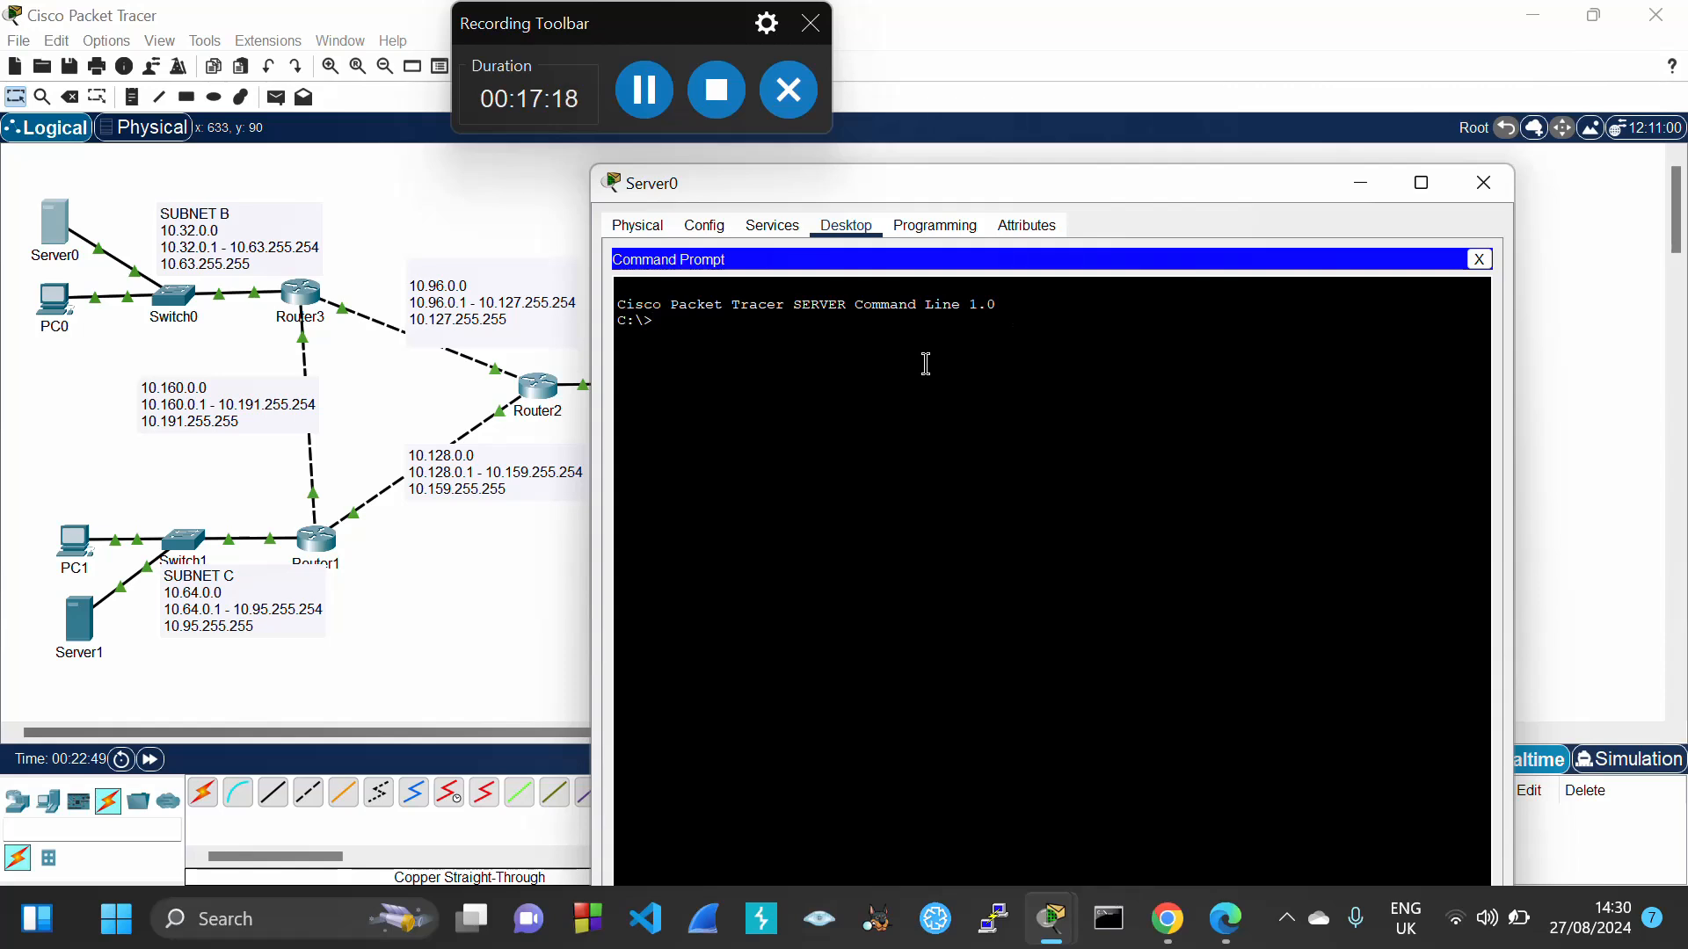
{"action": "type", "text": "ping"}
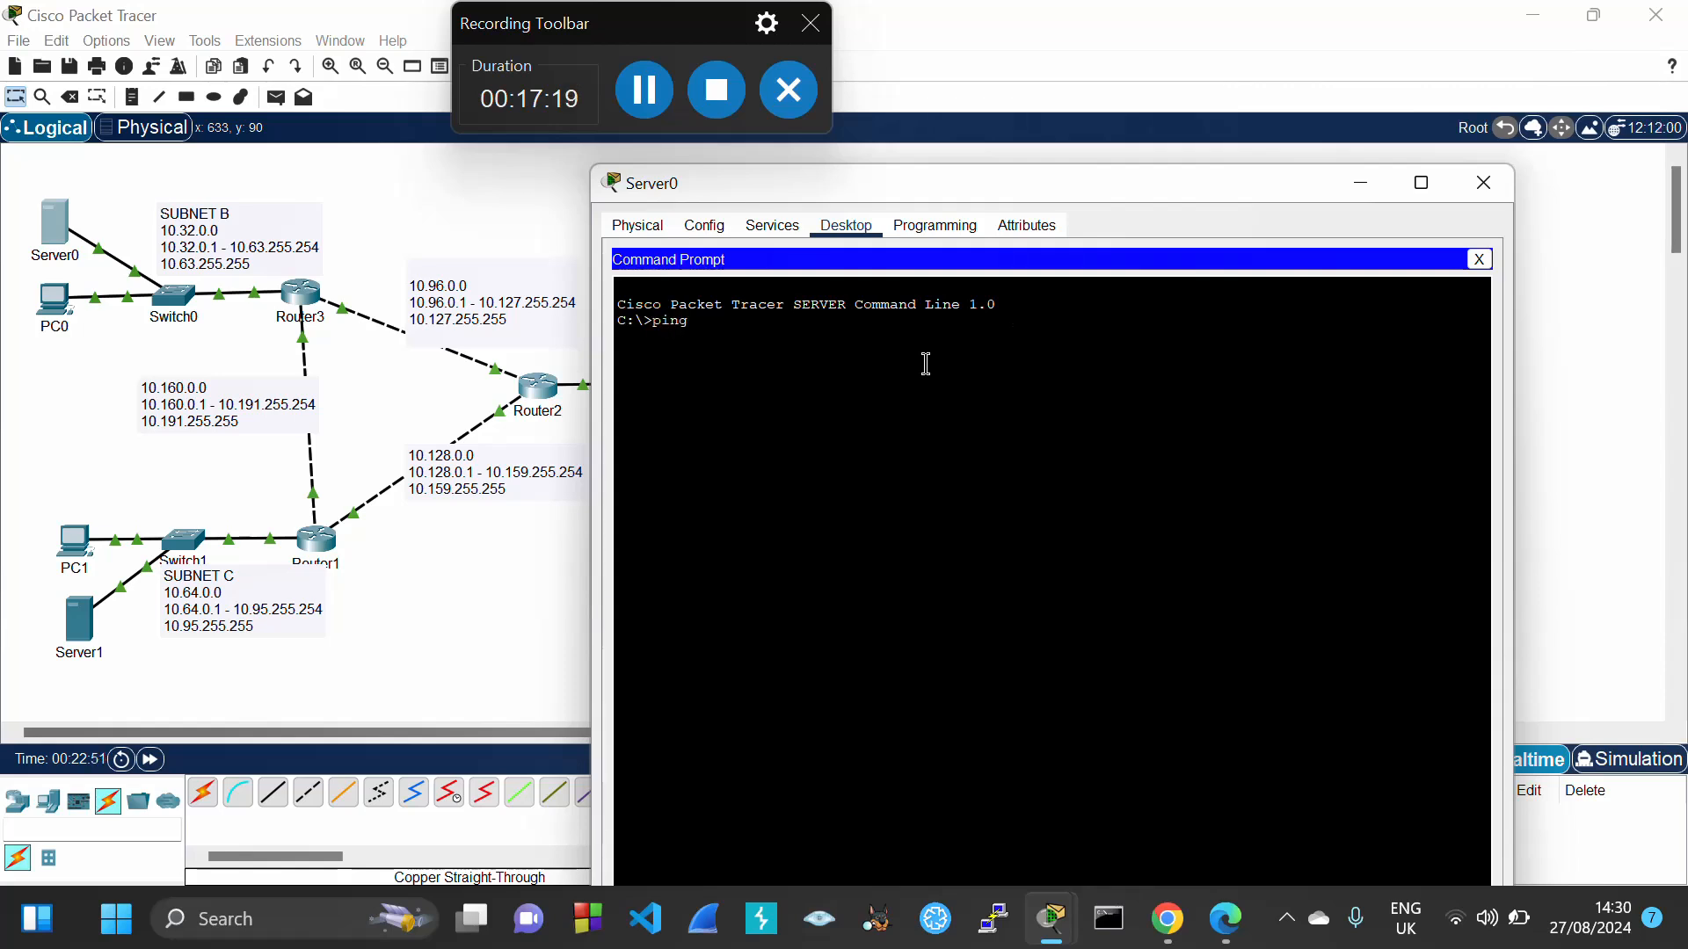
{"action": "type", "text": " 10.32.0.3"}
{"action": "key", "text": "Return"}
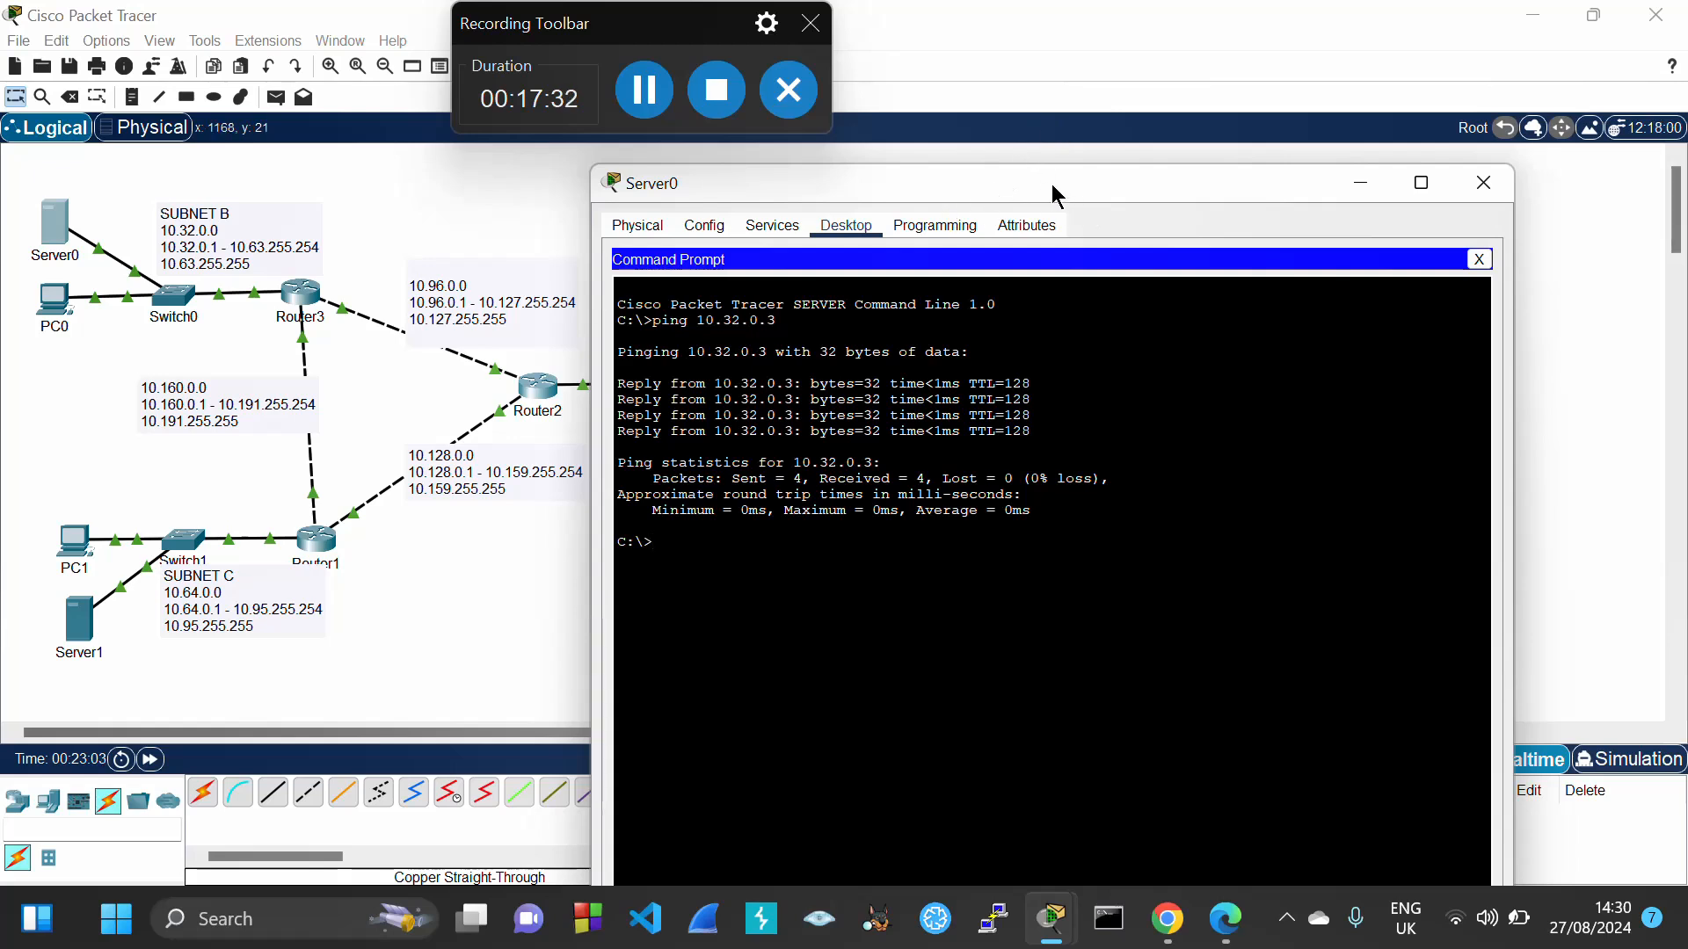
{"action": "left_click_drag", "start_coordinate": [1051, 183], "coordinate": [1294, 213]}
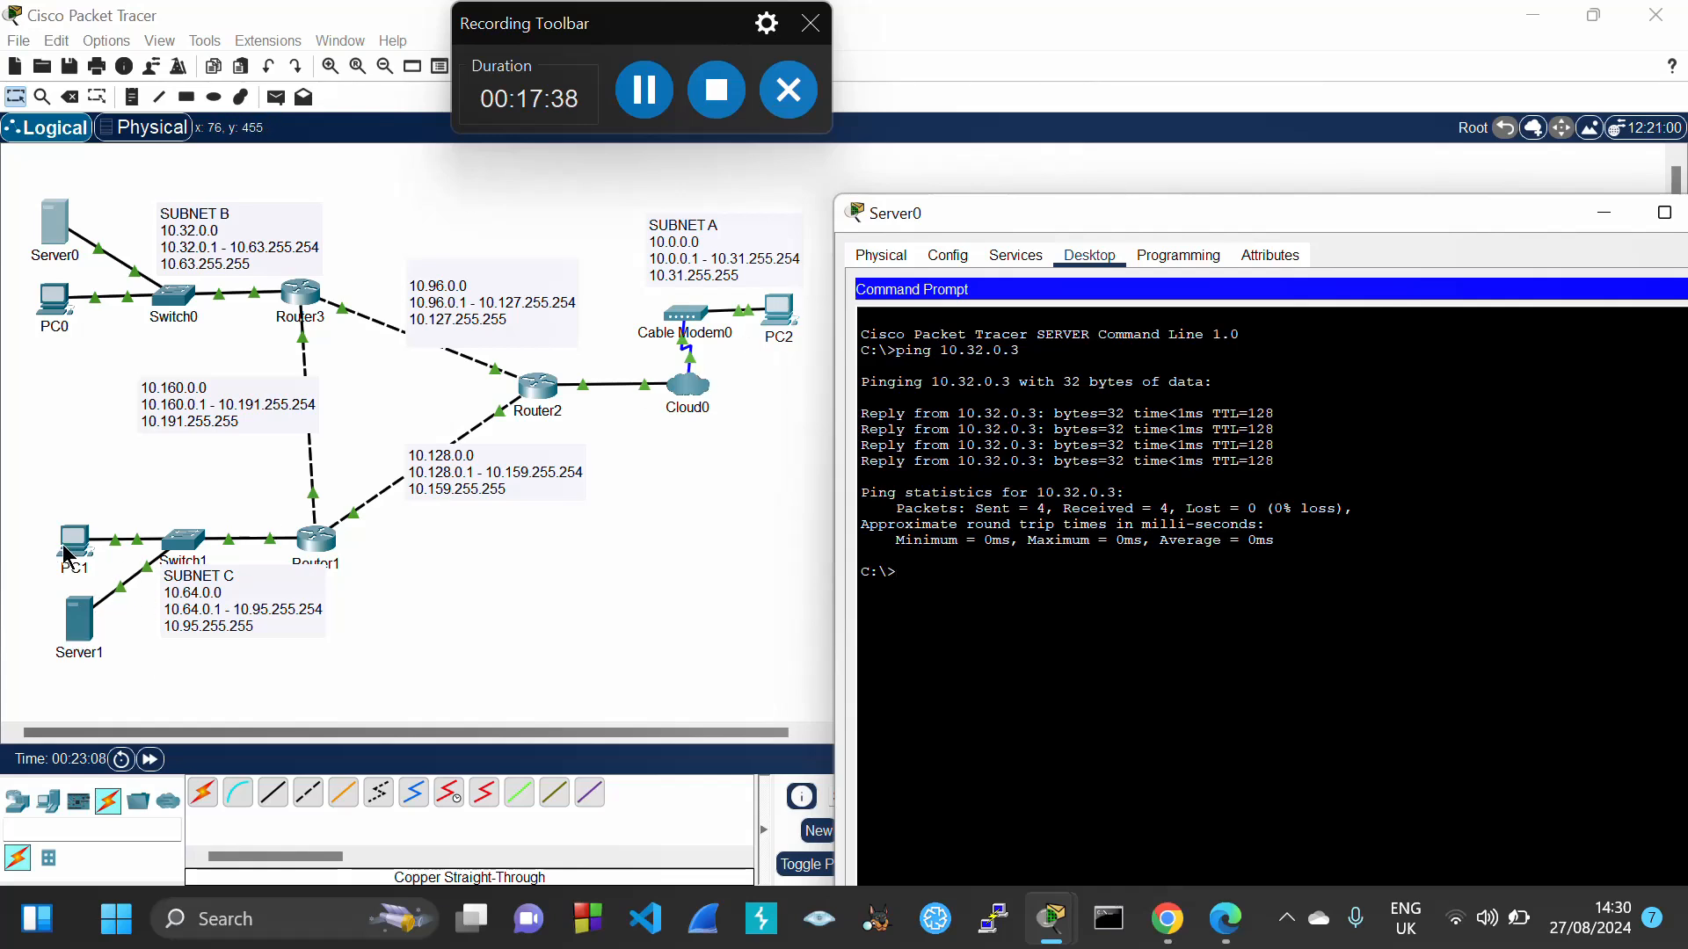
Edit the recalled ping on Server0 to ping 10.0.0.2, which fails as unreachable
{"action": "left_click", "coordinate": [645, 523]}
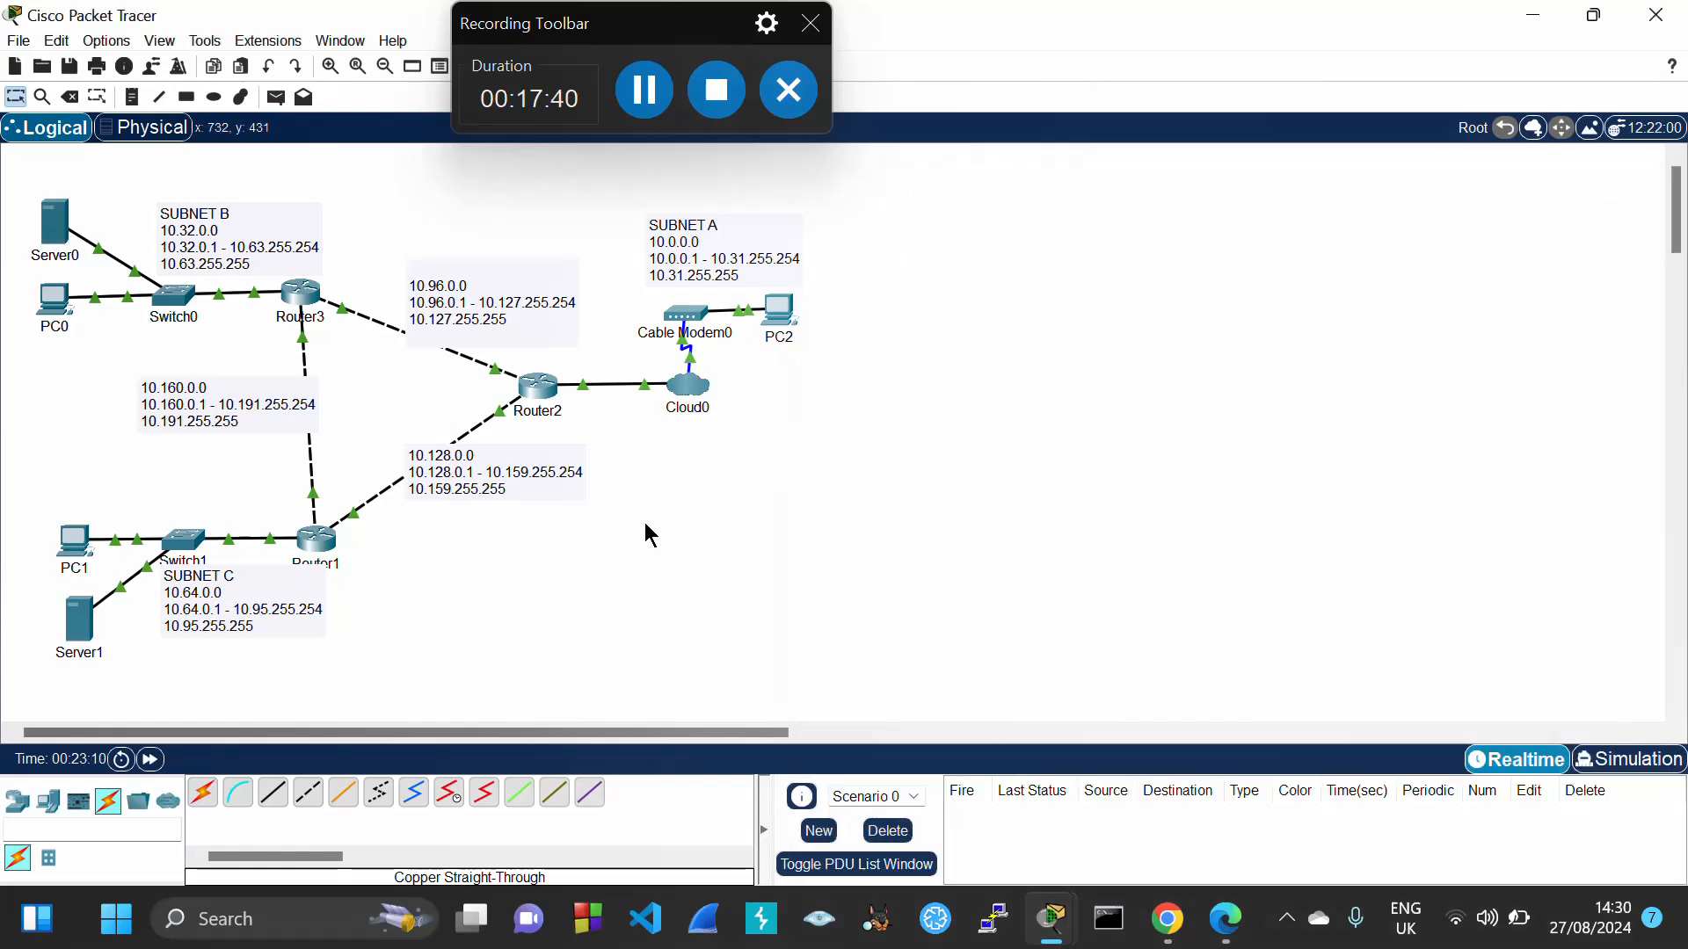
{"action": "mouse_move", "coordinate": [777, 318]}
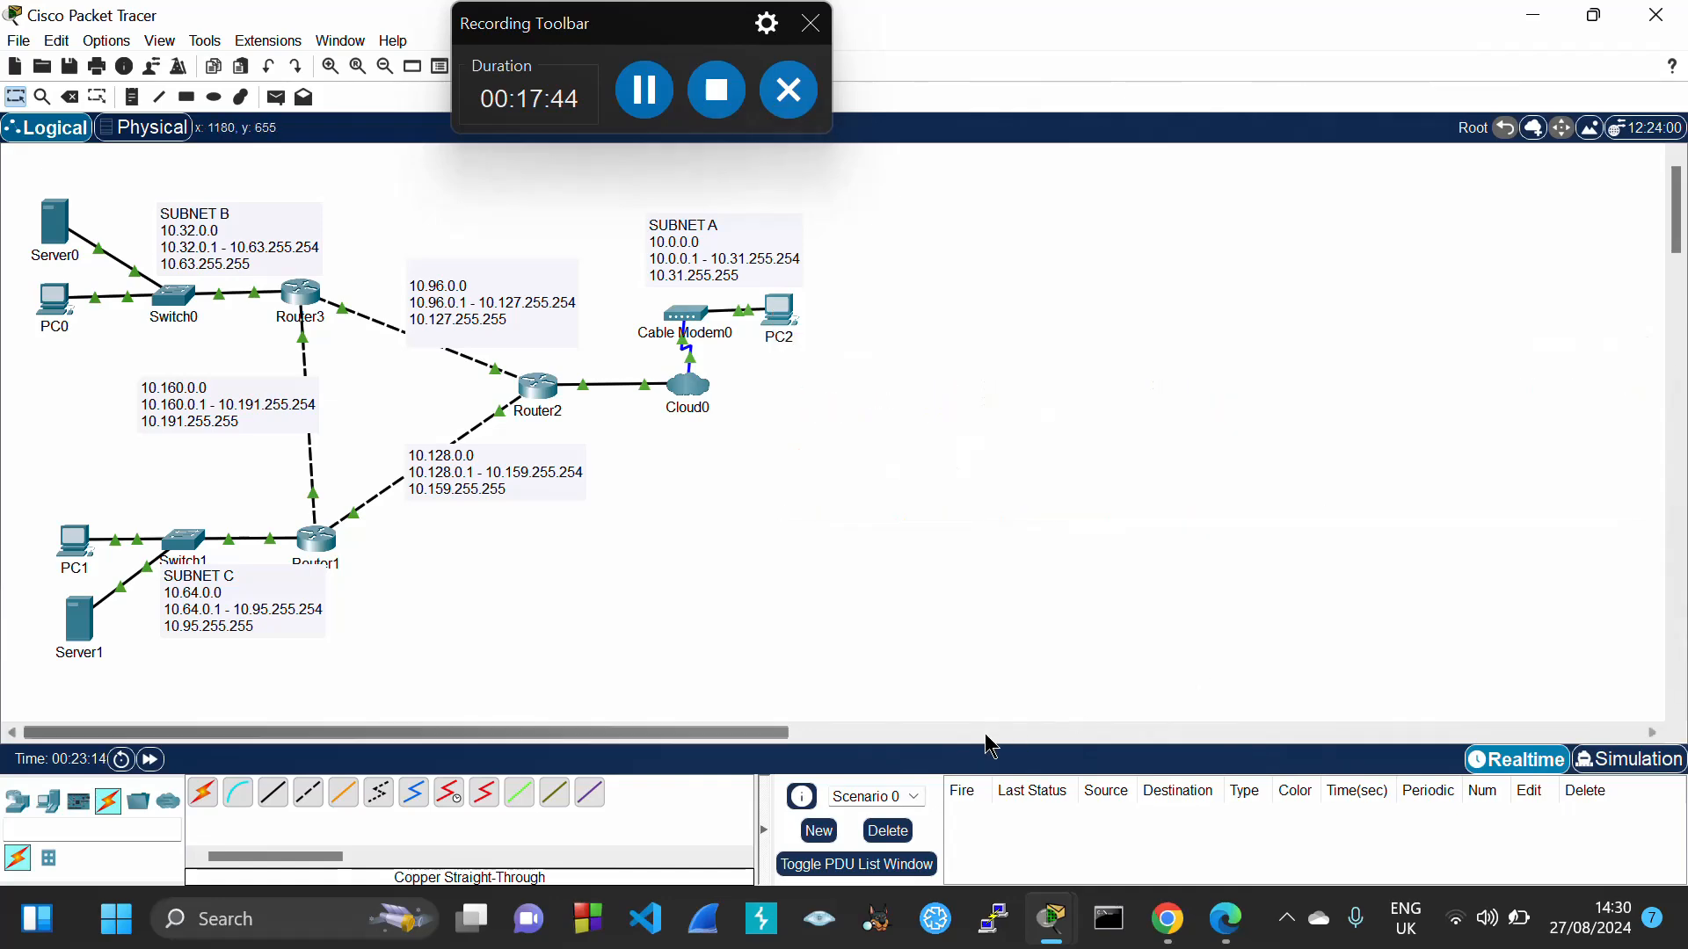
{"action": "mouse_move", "coordinate": [1242, 927]}
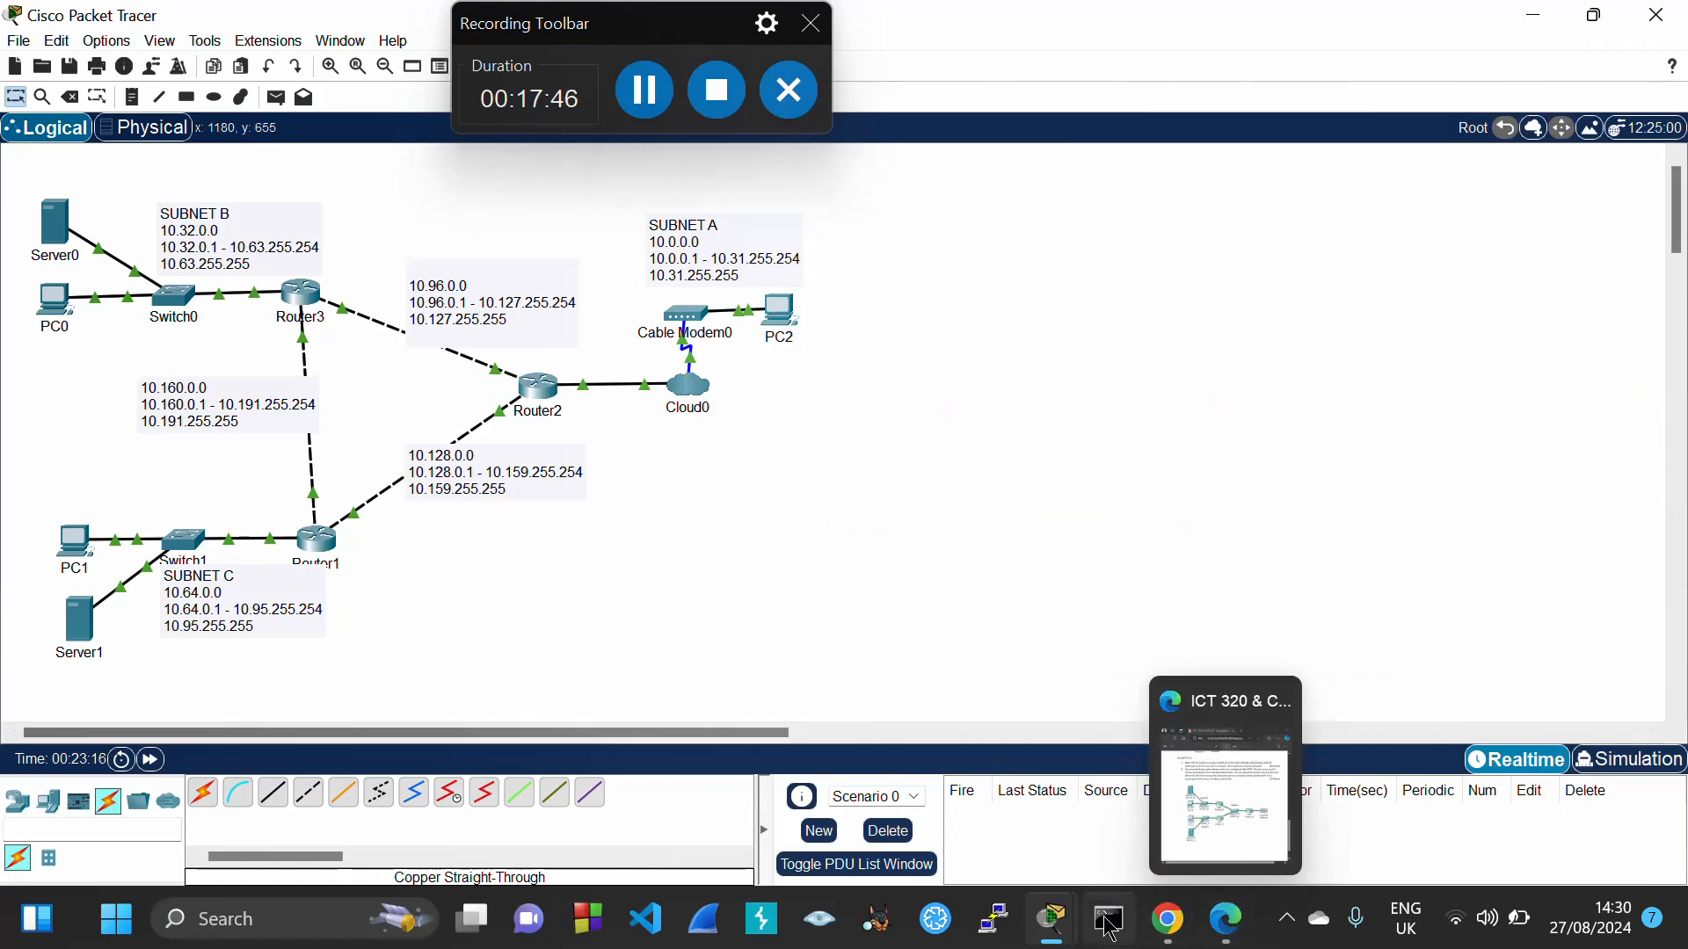
{"action": "mouse_move", "coordinate": [1050, 918]}
{"action": "left_click", "coordinate": [1171, 805]}
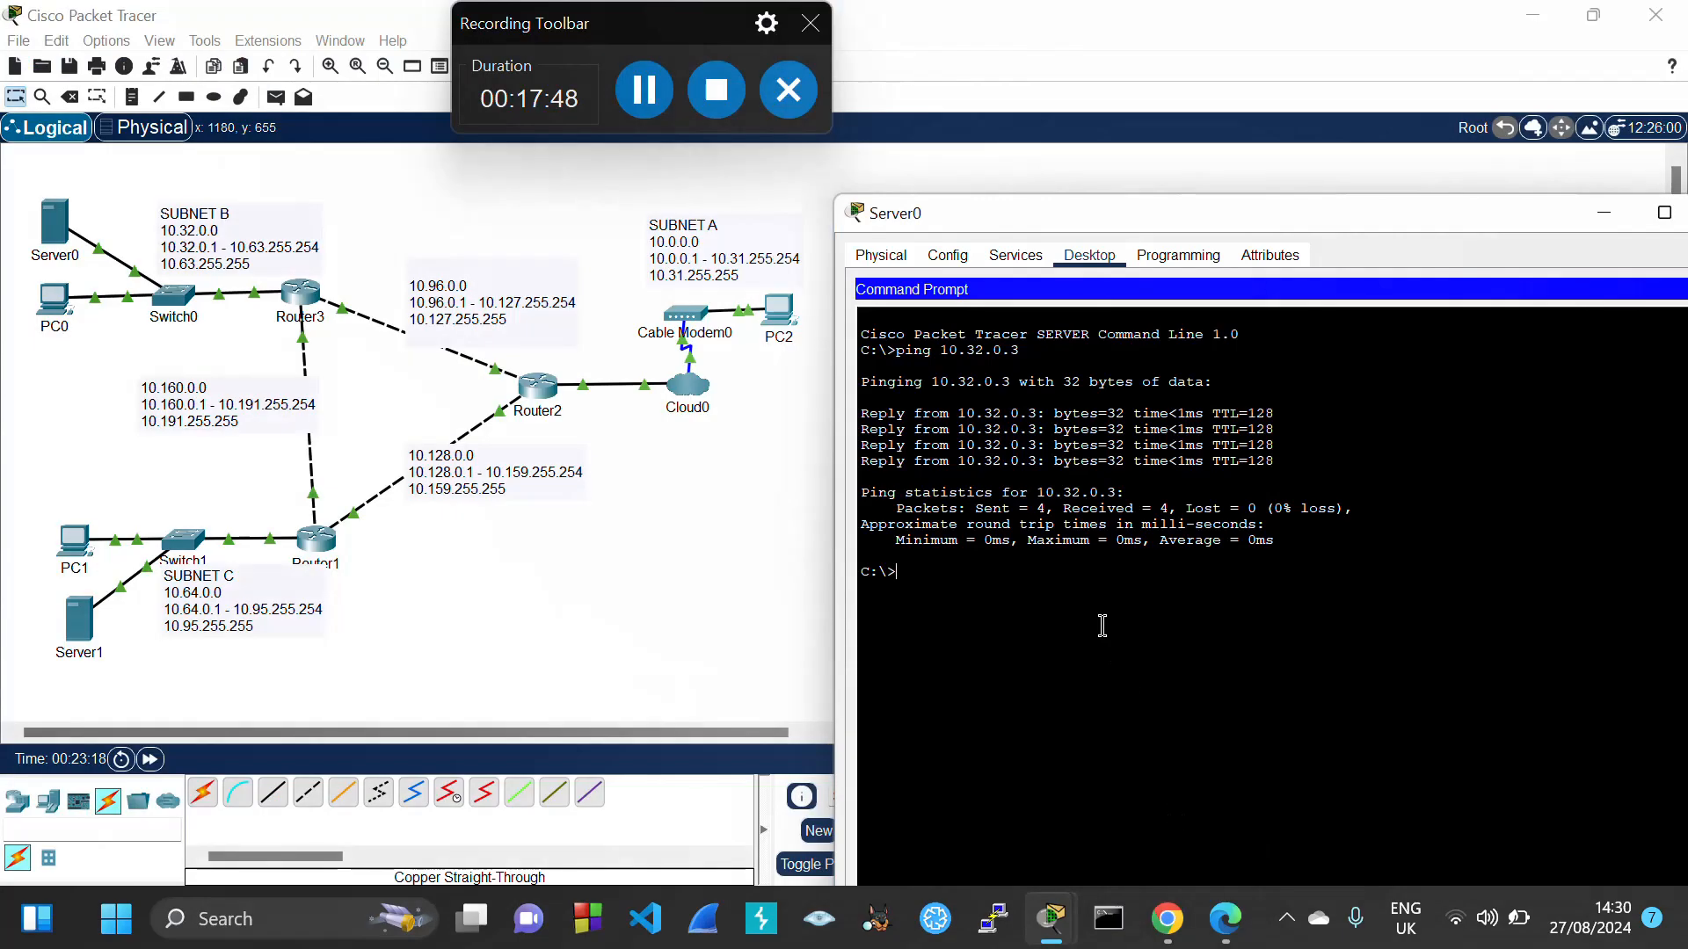
{"action": "key", "text": "Up"}
{"action": "key", "text": "BackSpace"}
{"action": "key", "text": "Left"}
{"action": "key", "text": "BackSpace"}
{"action": "key", "text": "BackSpace"}
{"action": "type", "text": "0"}
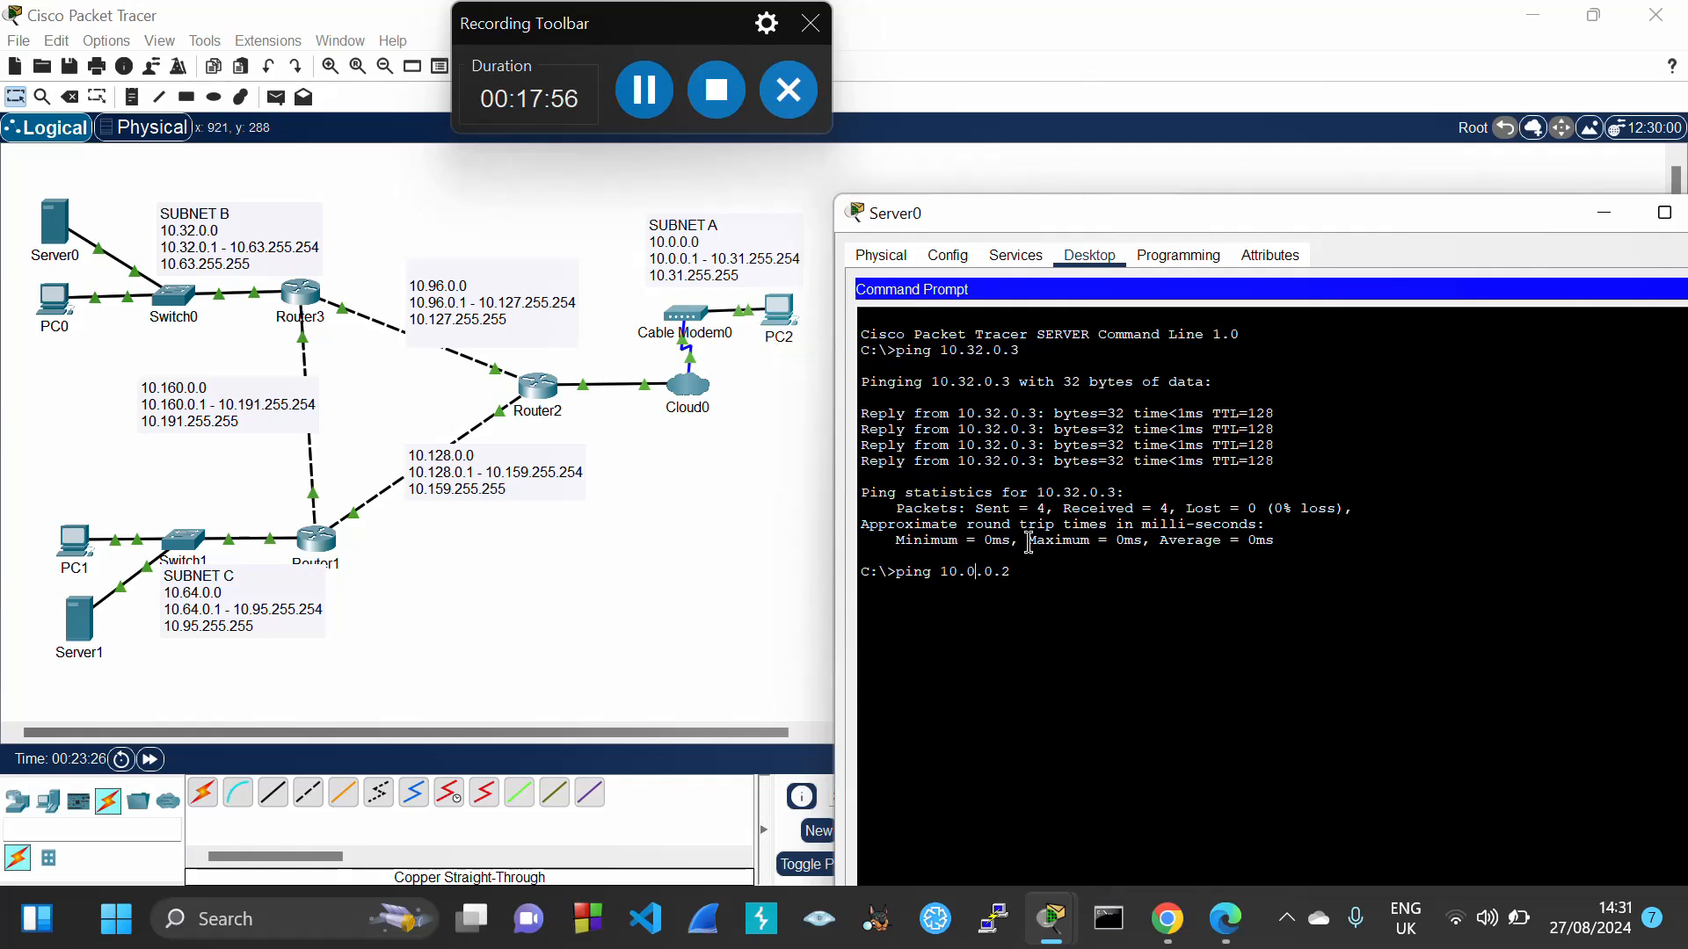
{"action": "key", "text": "Return"}
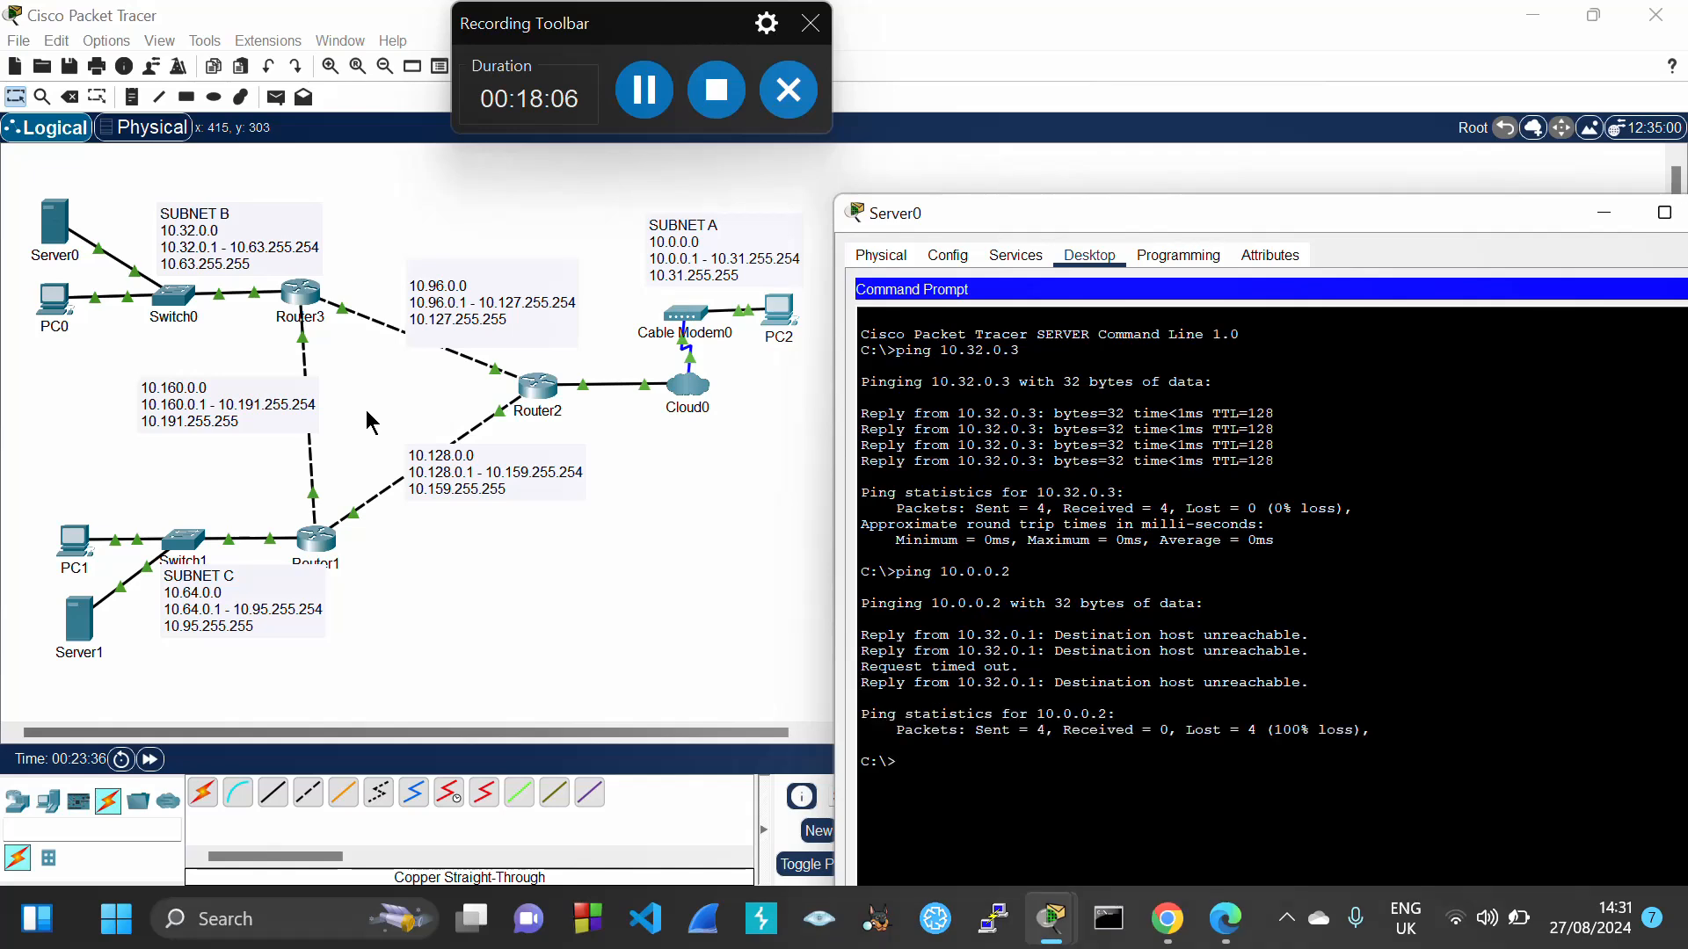
Ping 10.64.0.3 from Server0, see it fail, then close Server0's window
{"action": "left_click", "coordinate": [499, 613]}
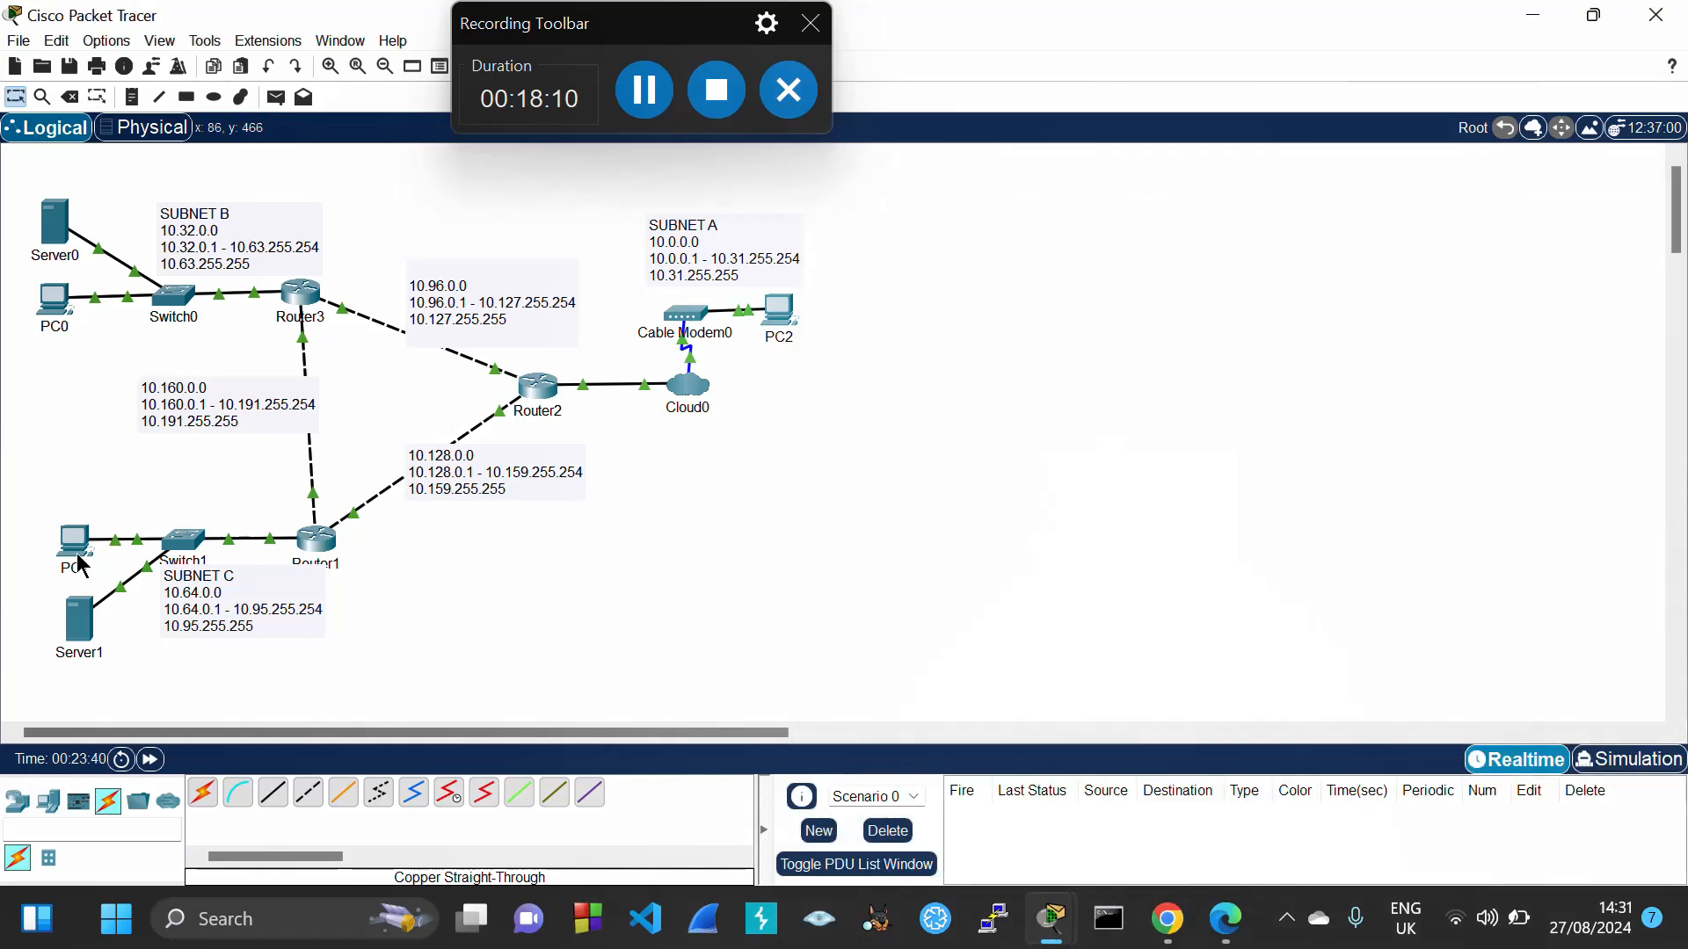
{"action": "mouse_move", "coordinate": [80, 561]}
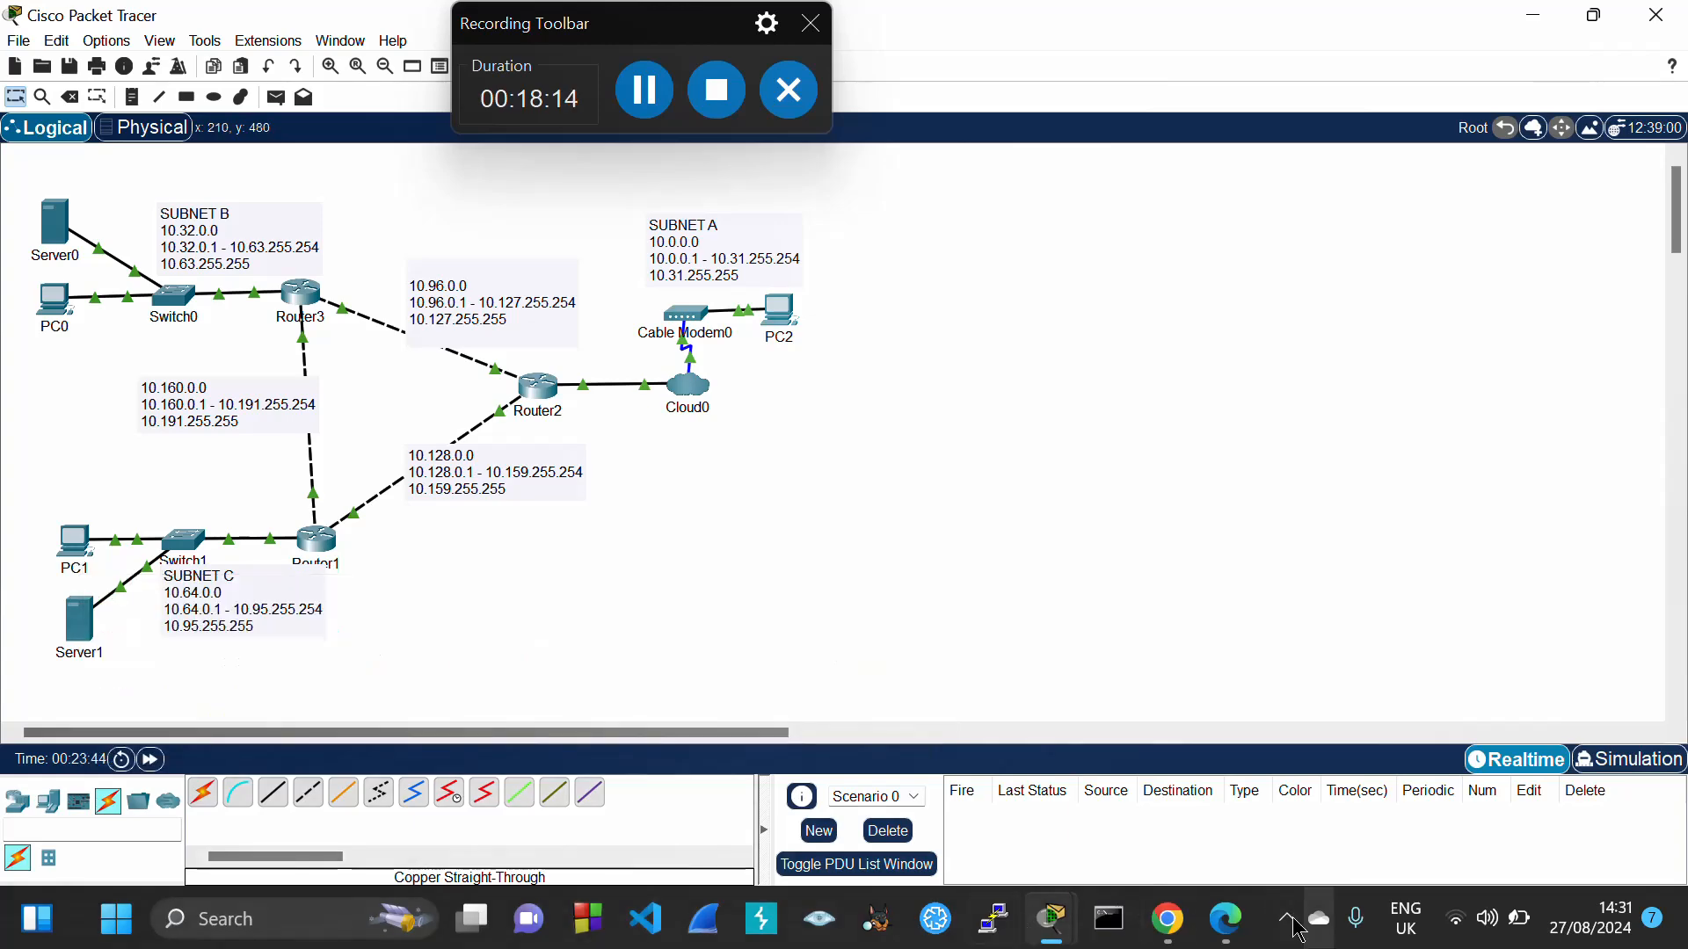
{"action": "mouse_move", "coordinate": [1055, 921]}
{"action": "left_click", "coordinate": [1199, 772]}
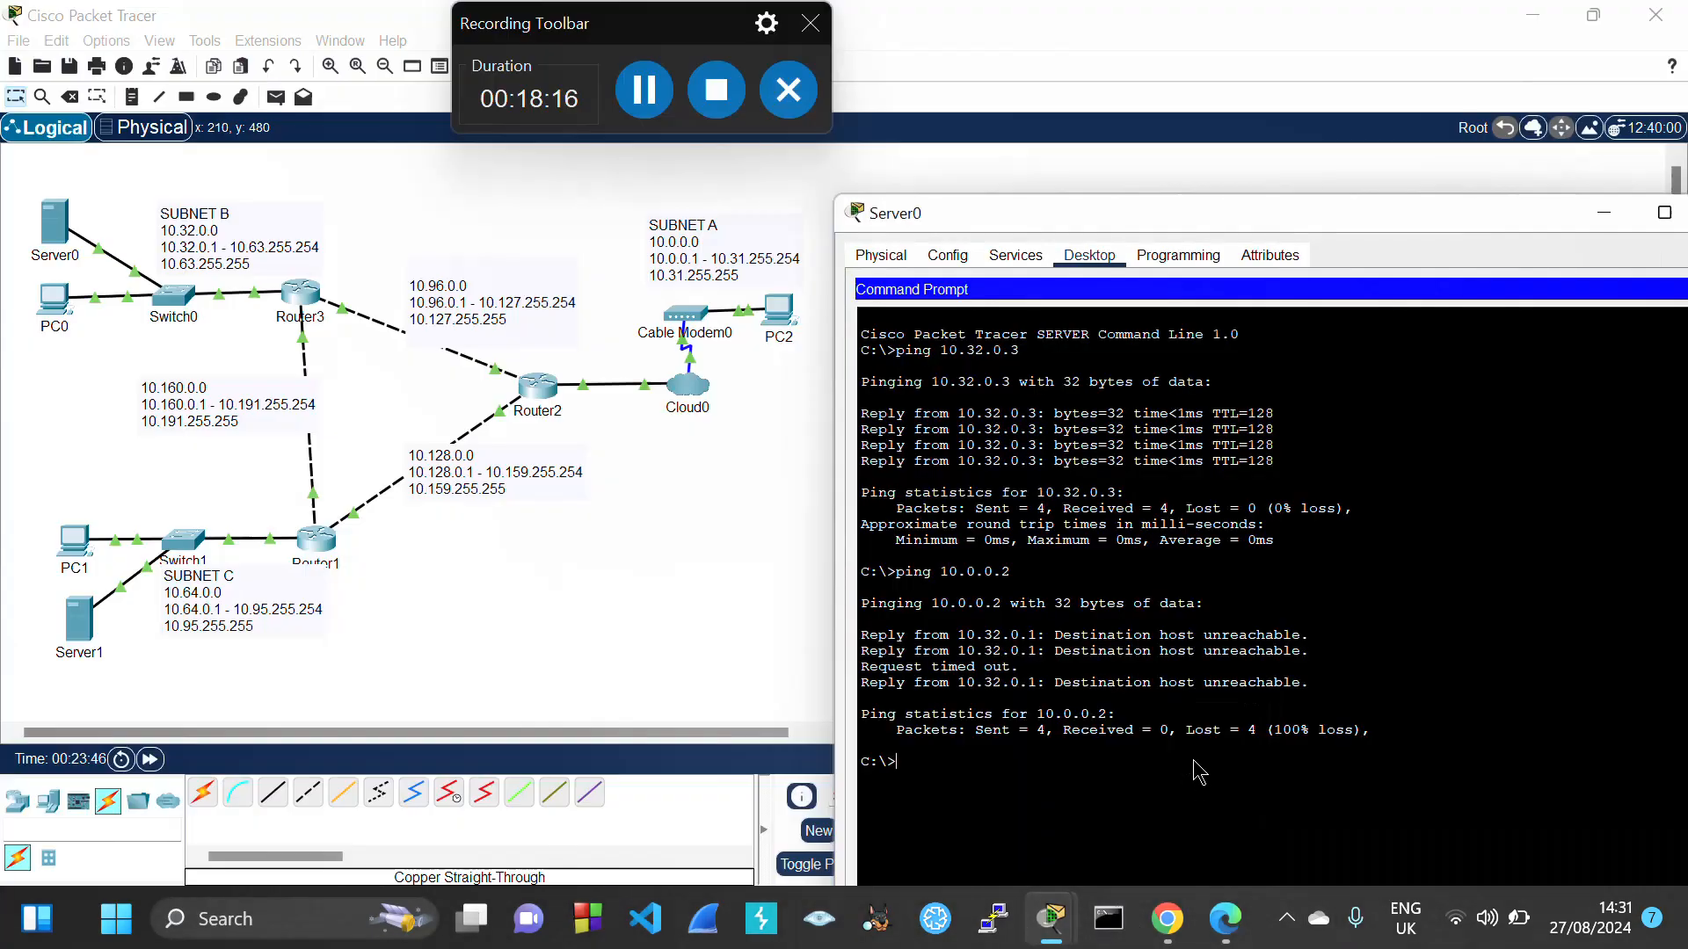
{"action": "type", "text": "ping 10.0.0.2"}
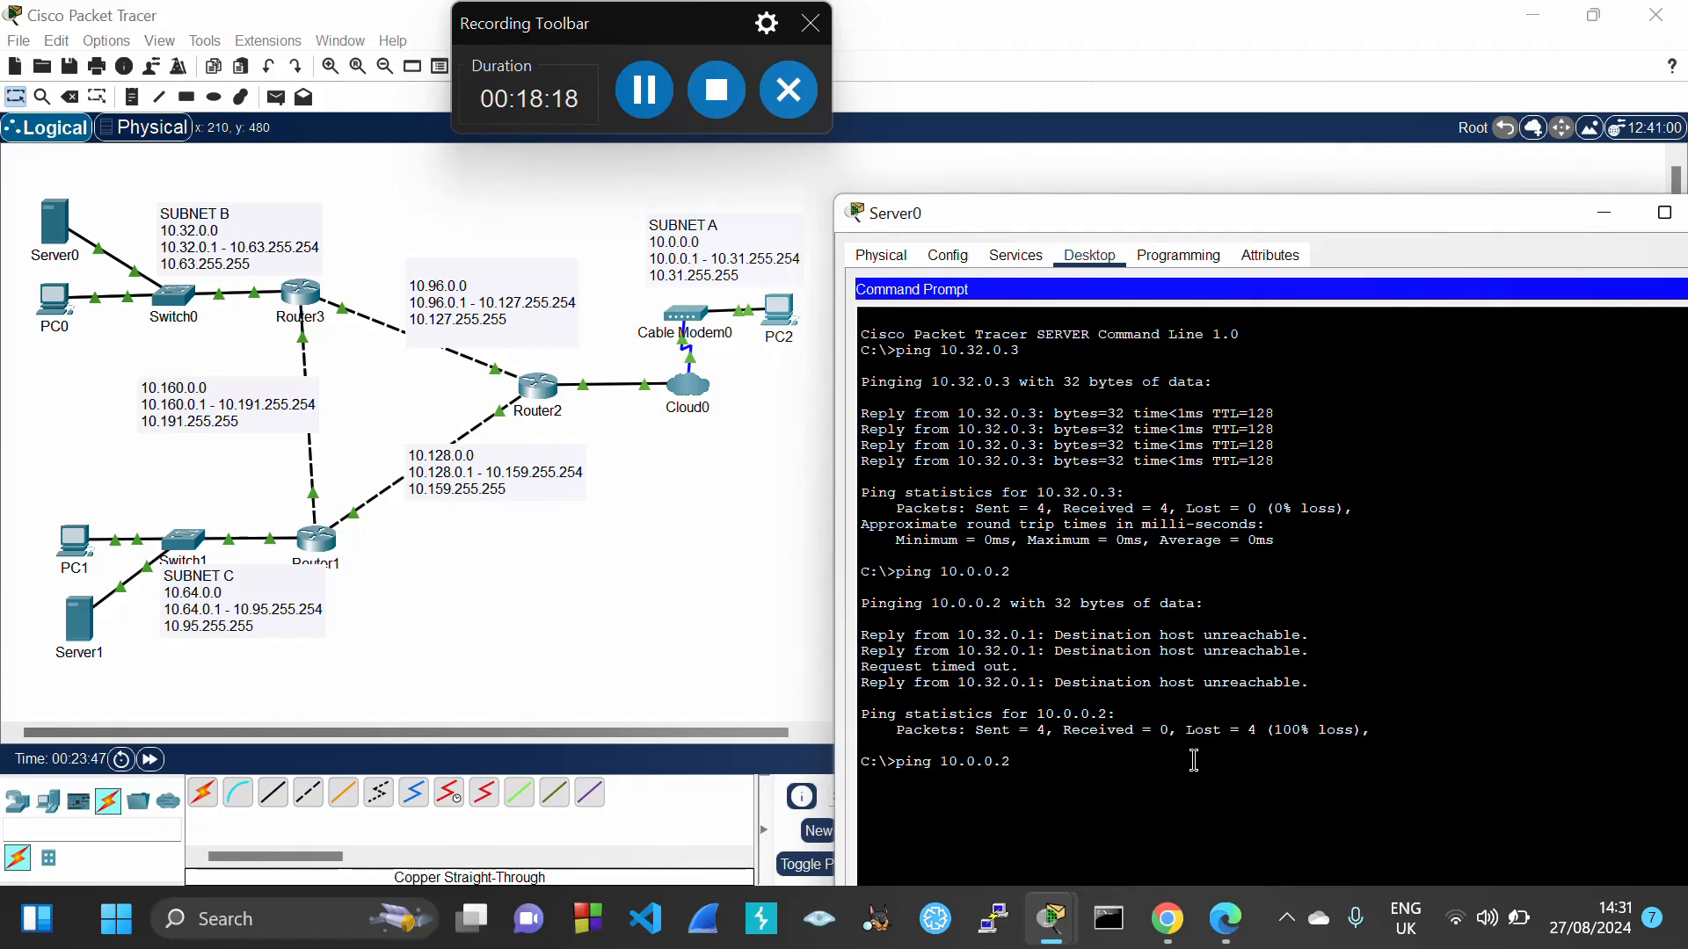
{"action": "type", "text": "64"}
{"action": "key", "text": "Return"}
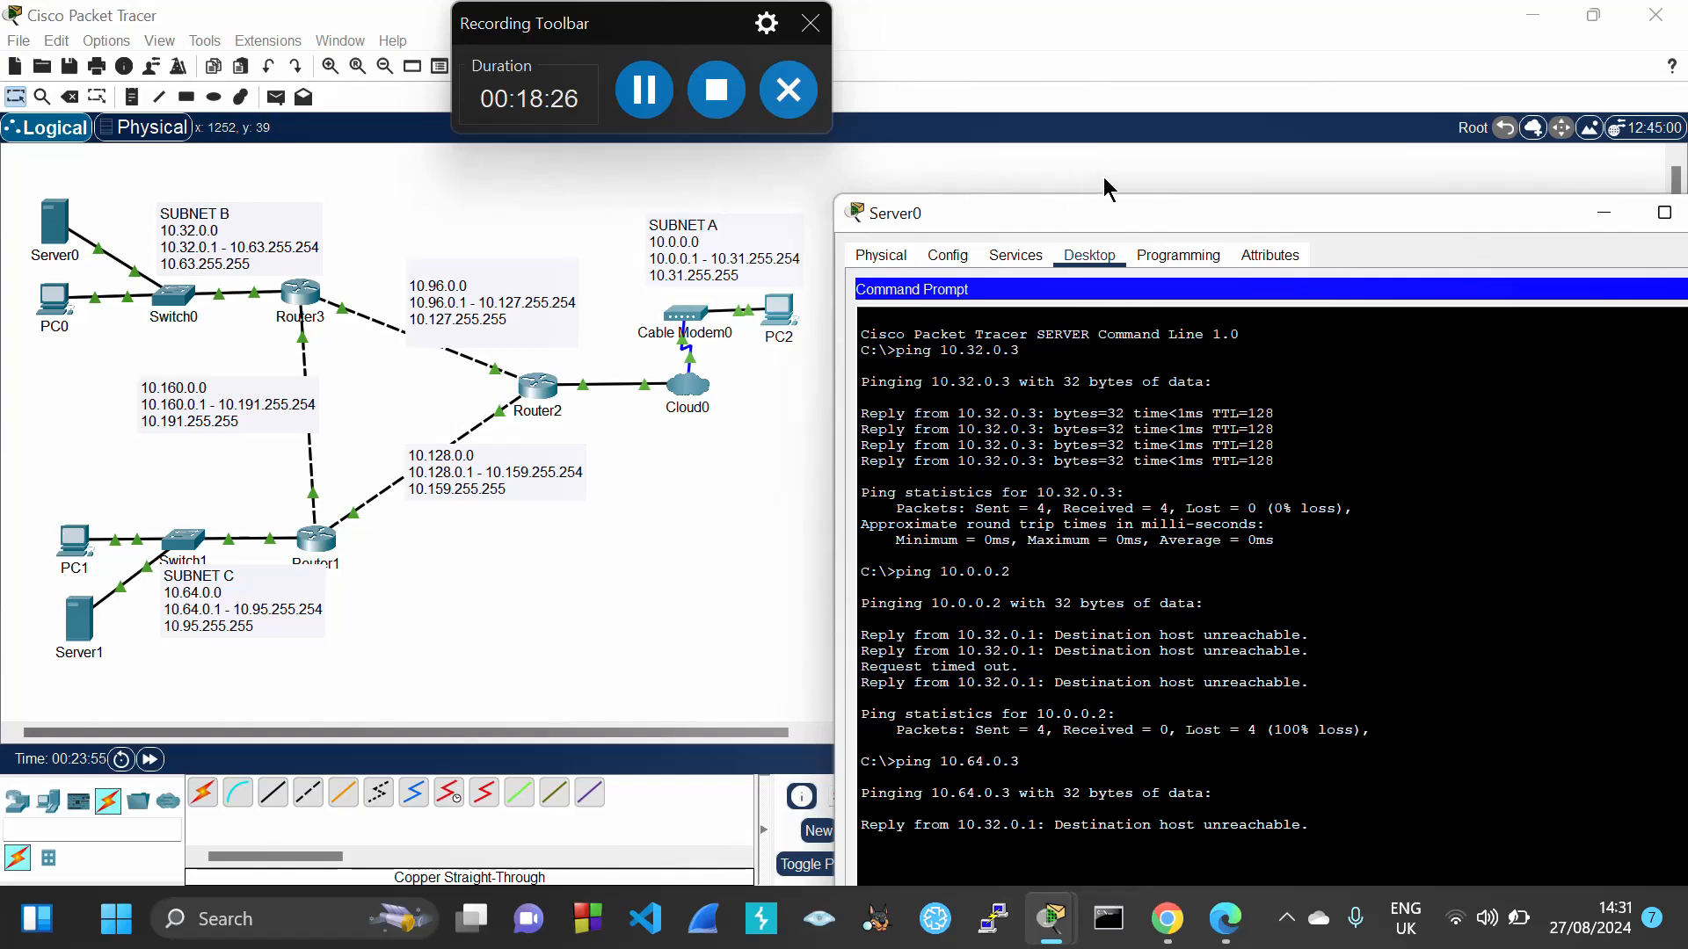
{"action": "left_click_drag", "start_coordinate": [1097, 214], "coordinate": [1028, 91]}
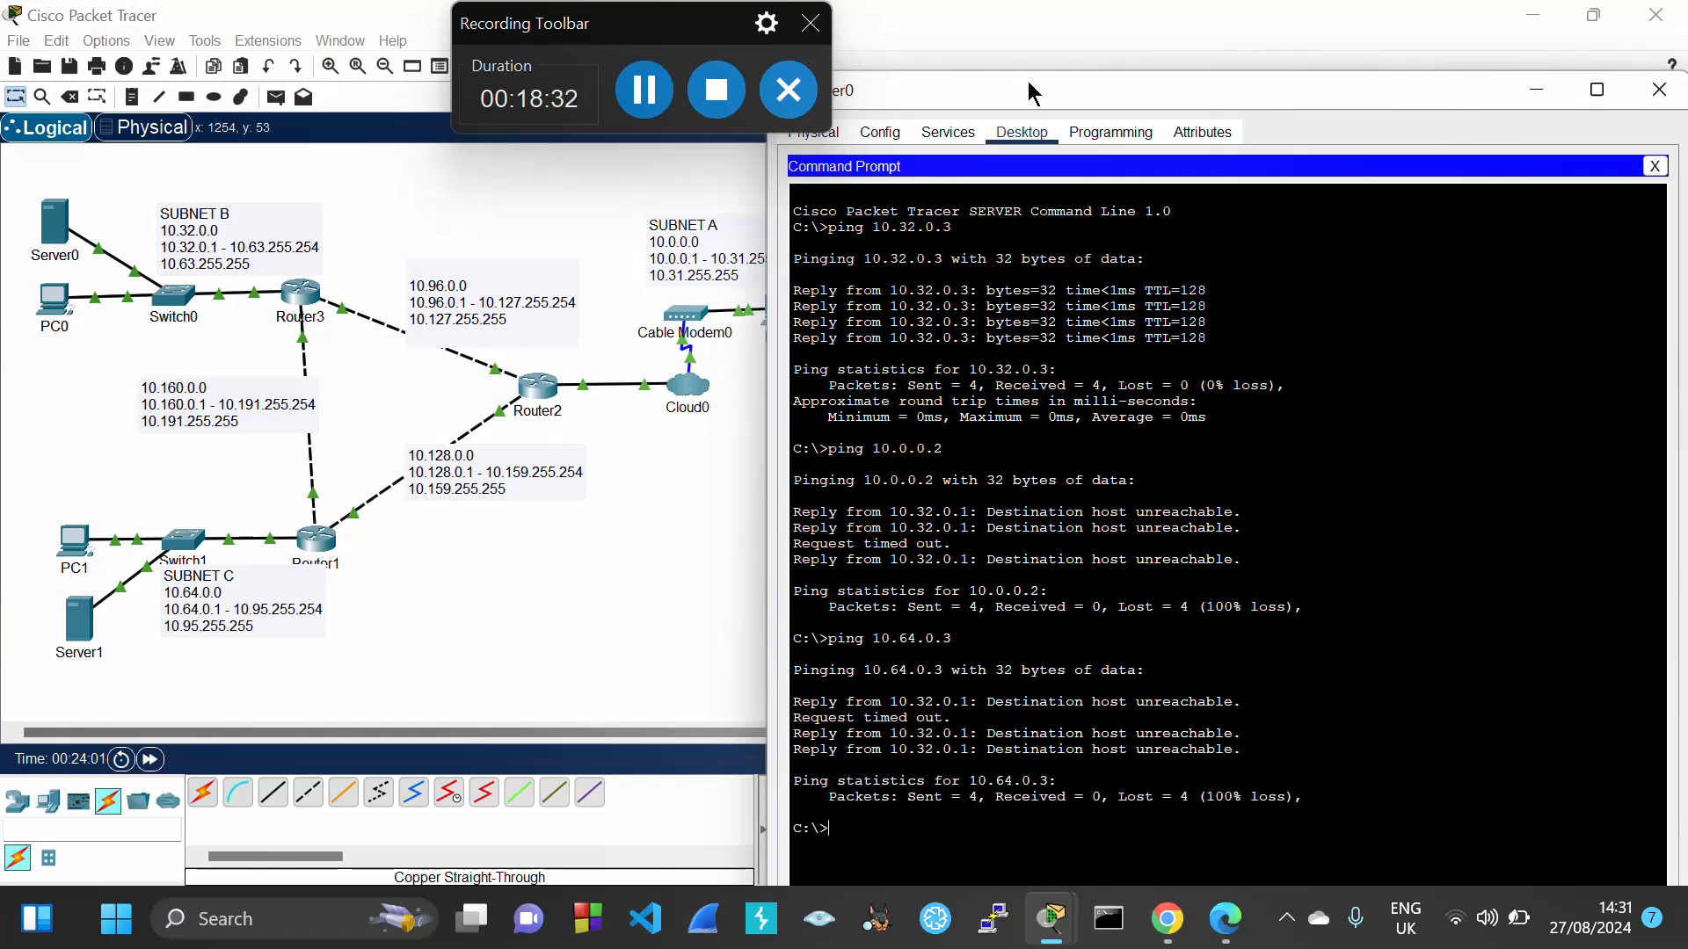
{"action": "left_click", "coordinate": [1659, 90]}
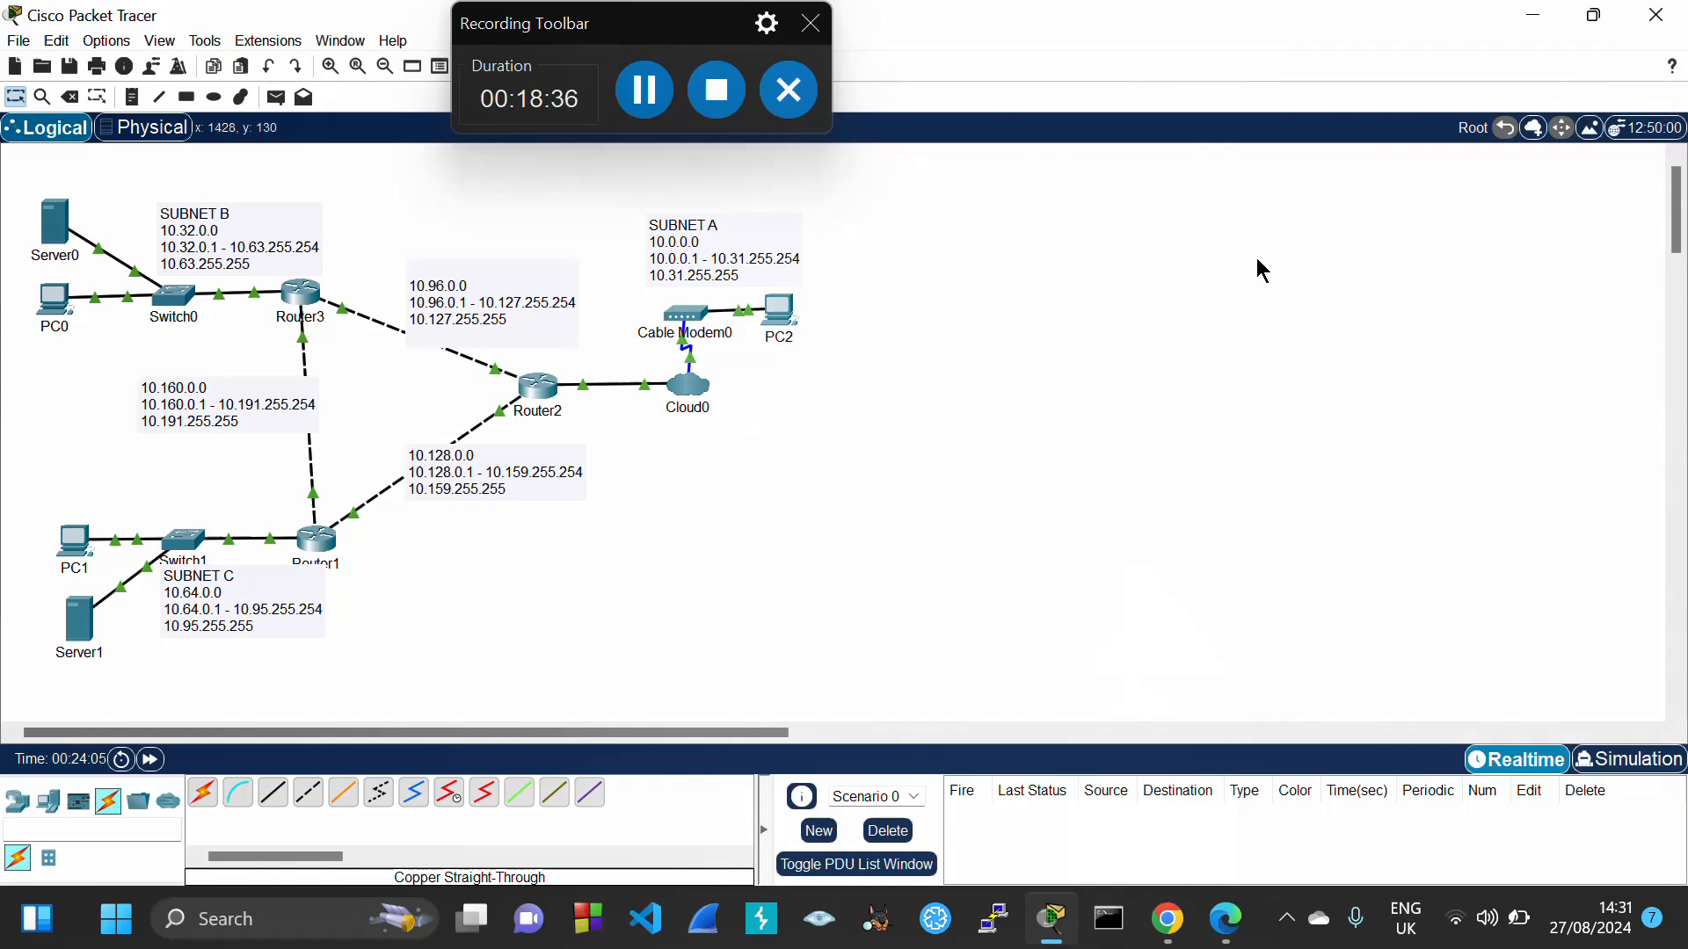
{"action": "left_click", "coordinate": [649, 100]}
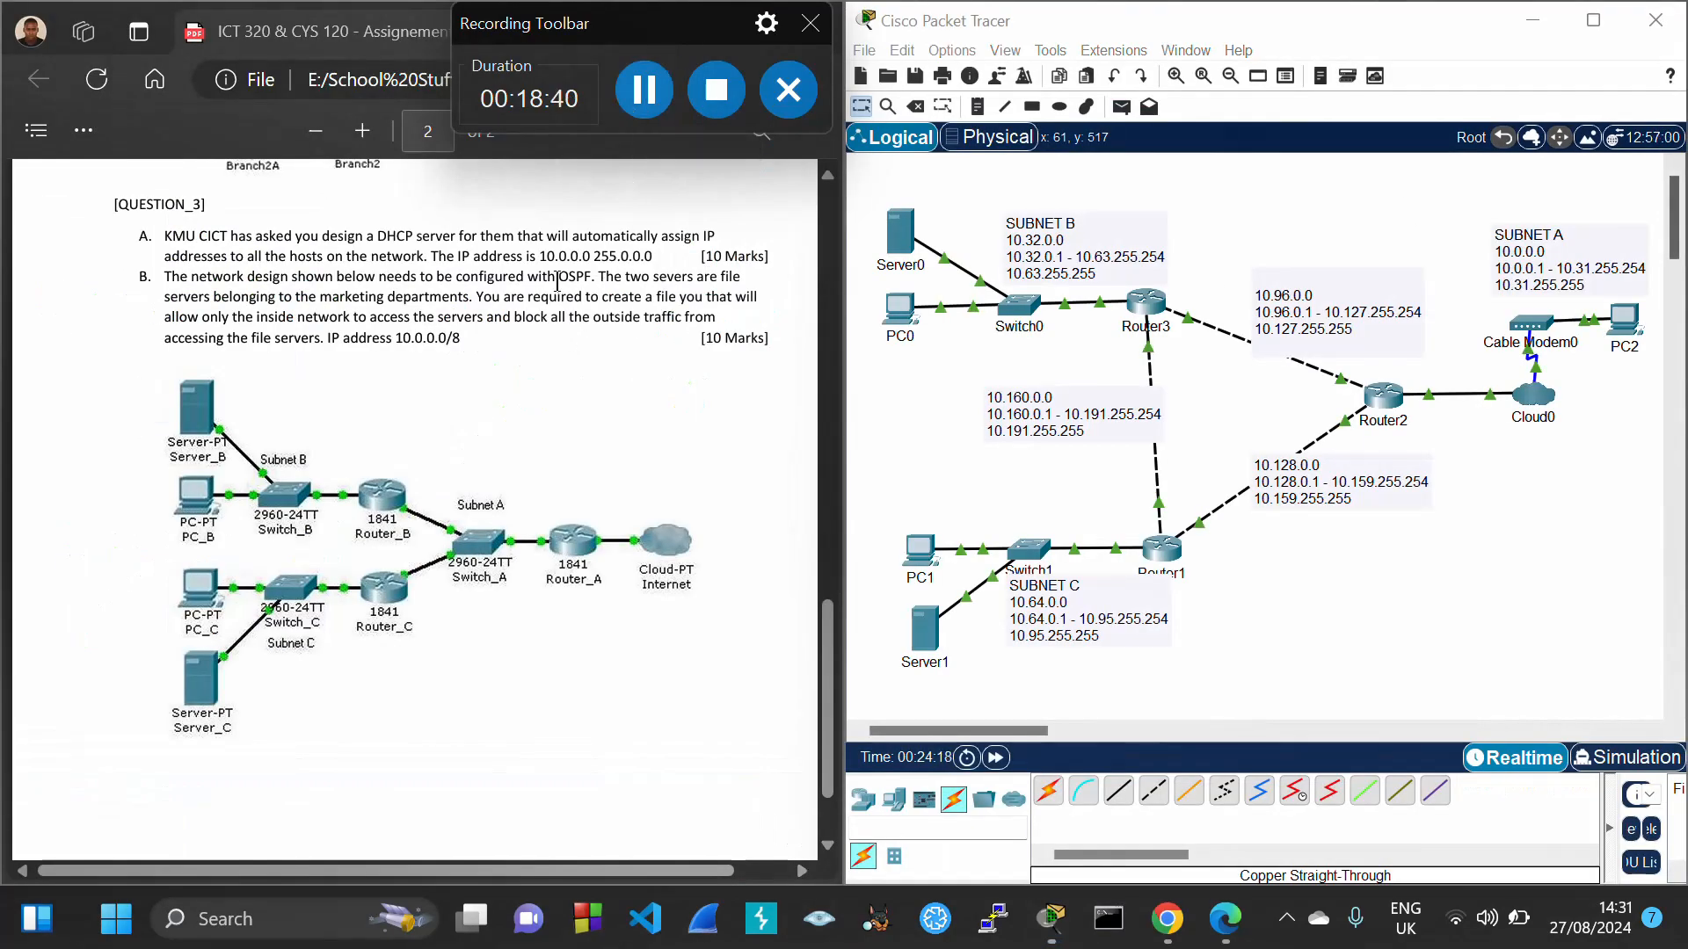
{"action": "left_click_drag", "start_coordinate": [558, 276], "coordinate": [591, 276]}
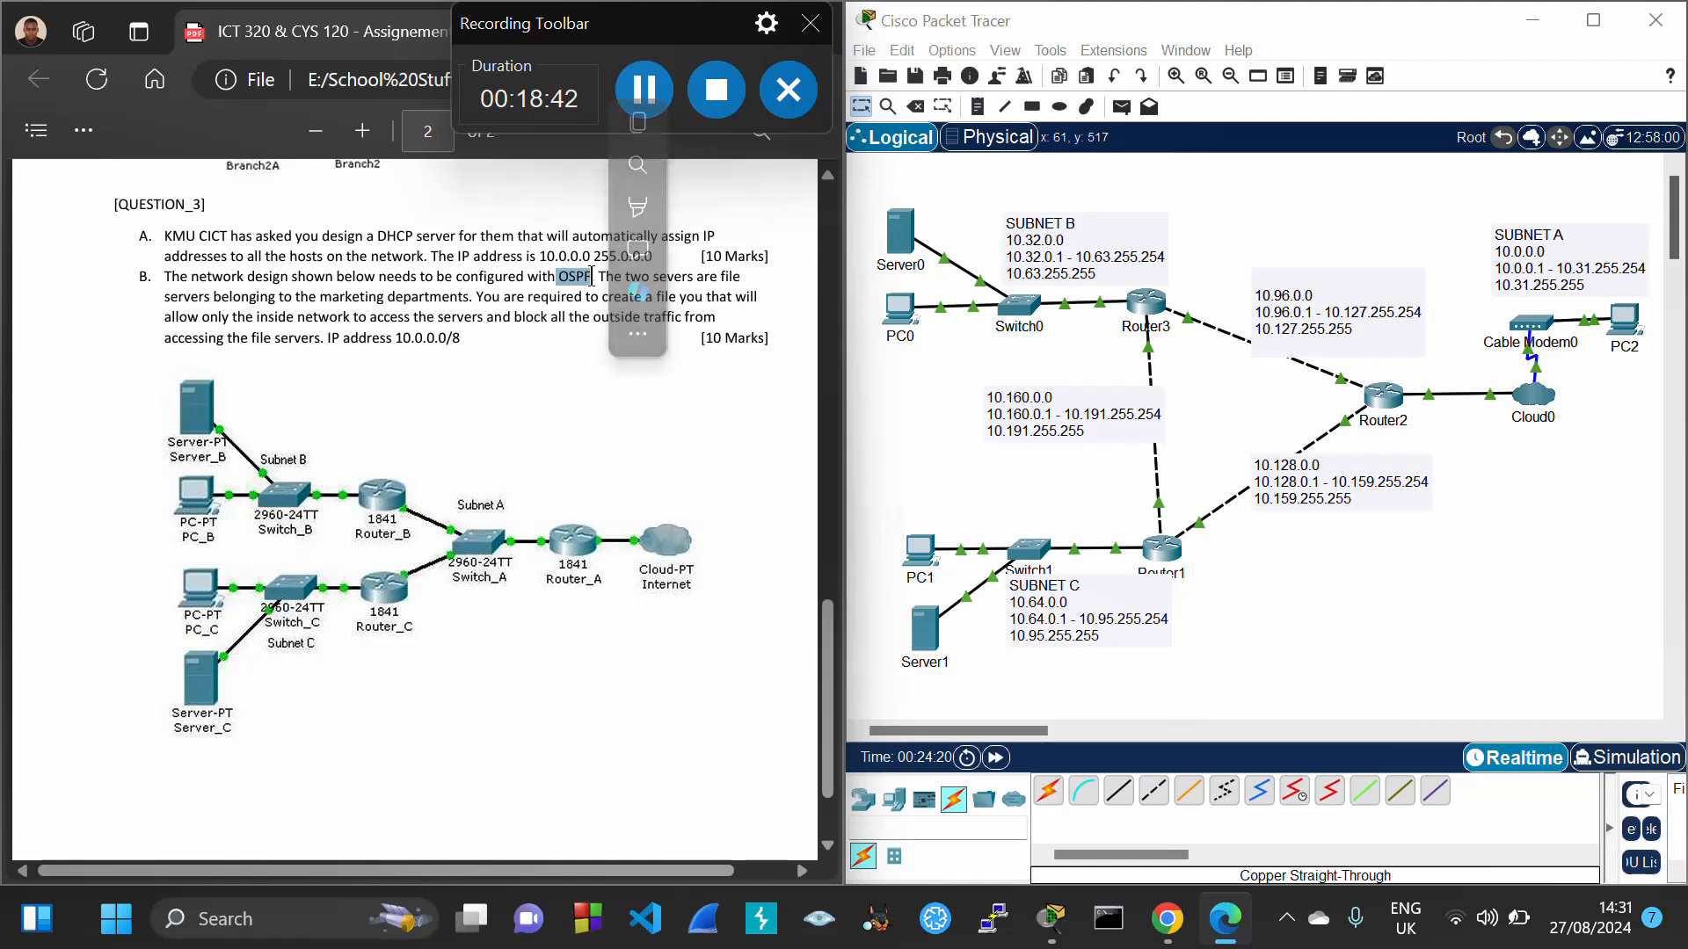
{"action": "left_click", "coordinate": [546, 366]}
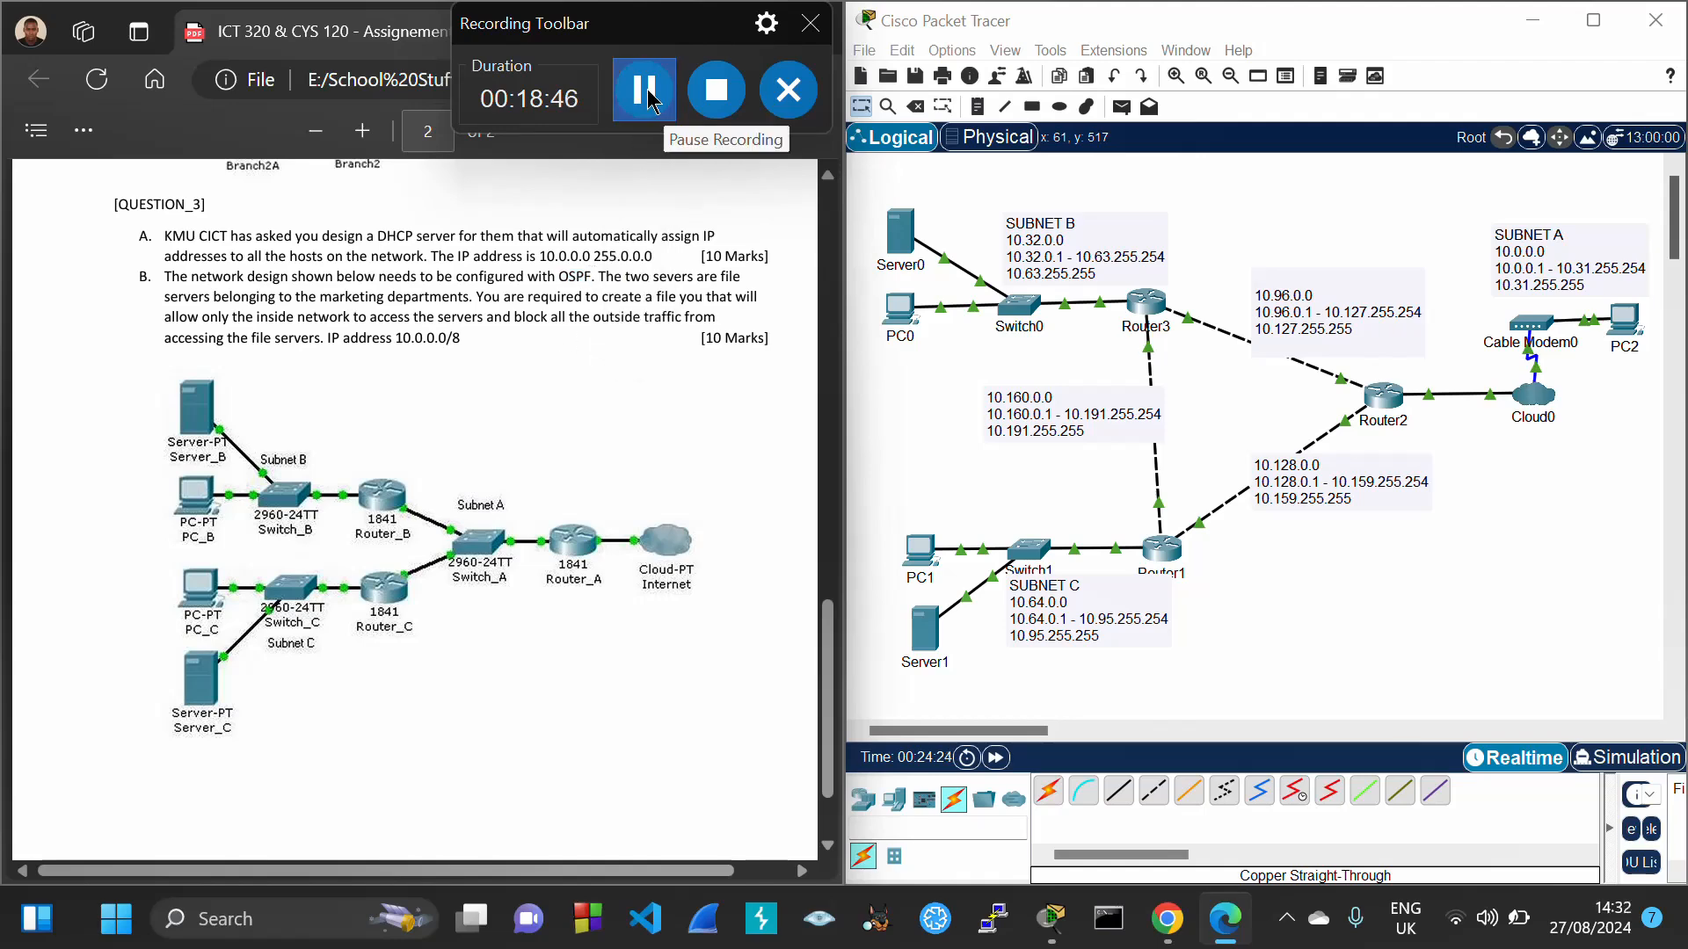
{"action": "left_click", "coordinate": [646, 116]}
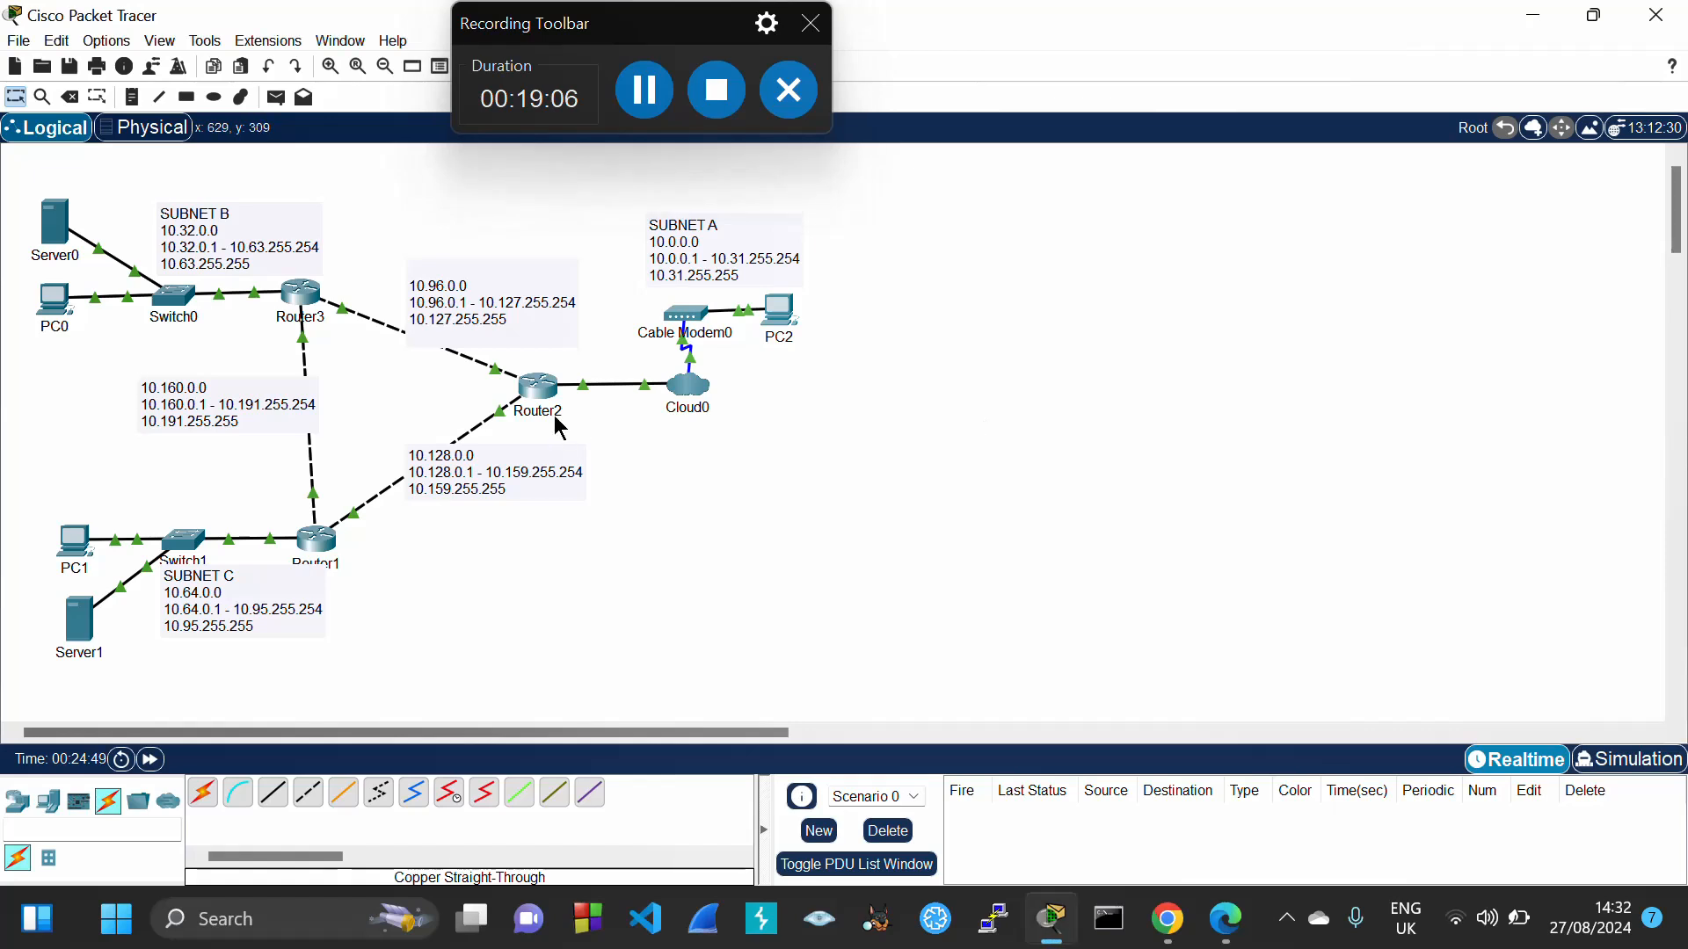
Add a Router3 canvas note with the lines en, conf t, router ospf 1 and network
{"action": "left_click", "coordinate": [132, 99]}
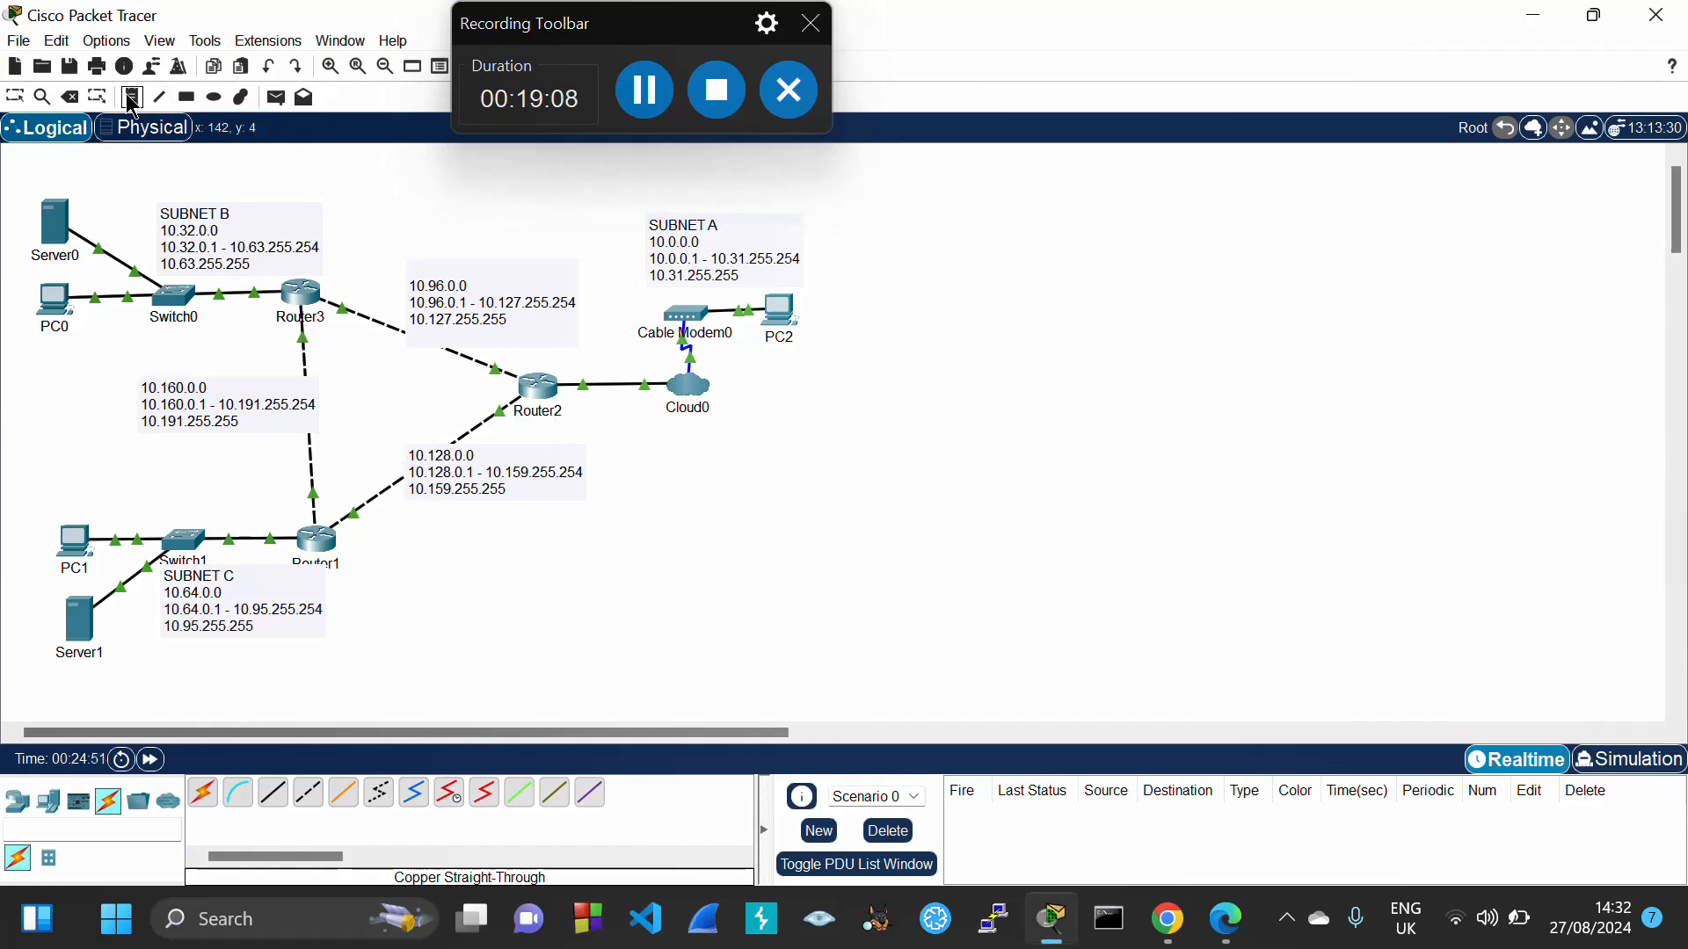
{"action": "left_click", "coordinate": [928, 231]}
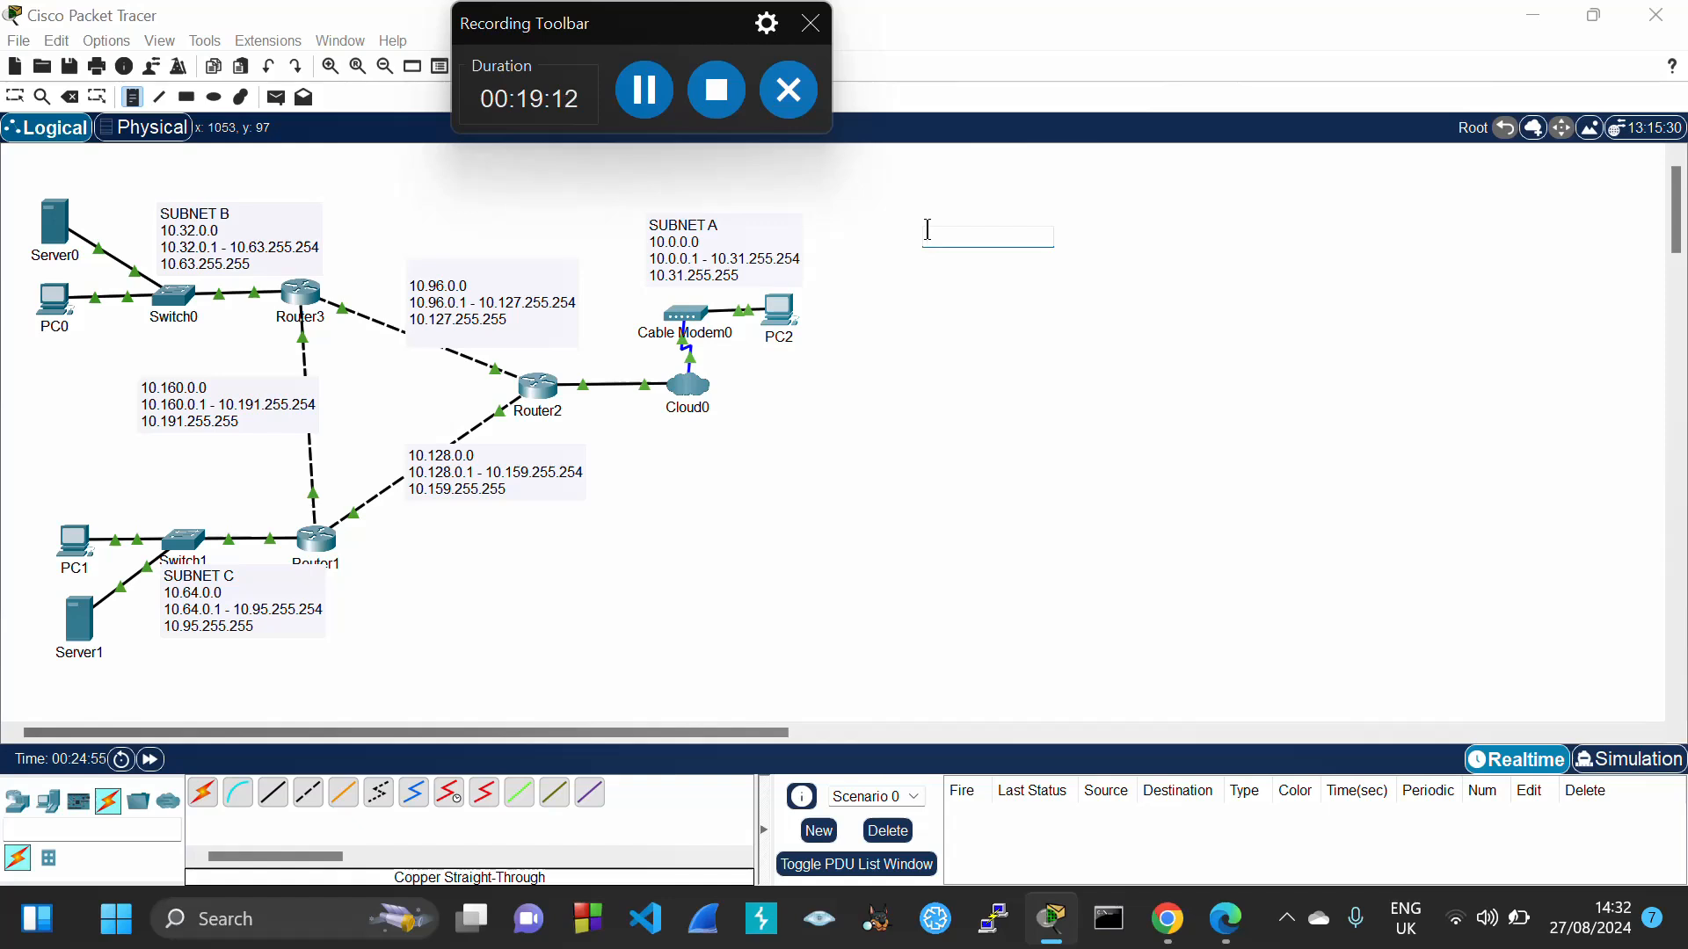
{"action": "type", "text": "Router3"}
{"action": "key", "text": "Return"}
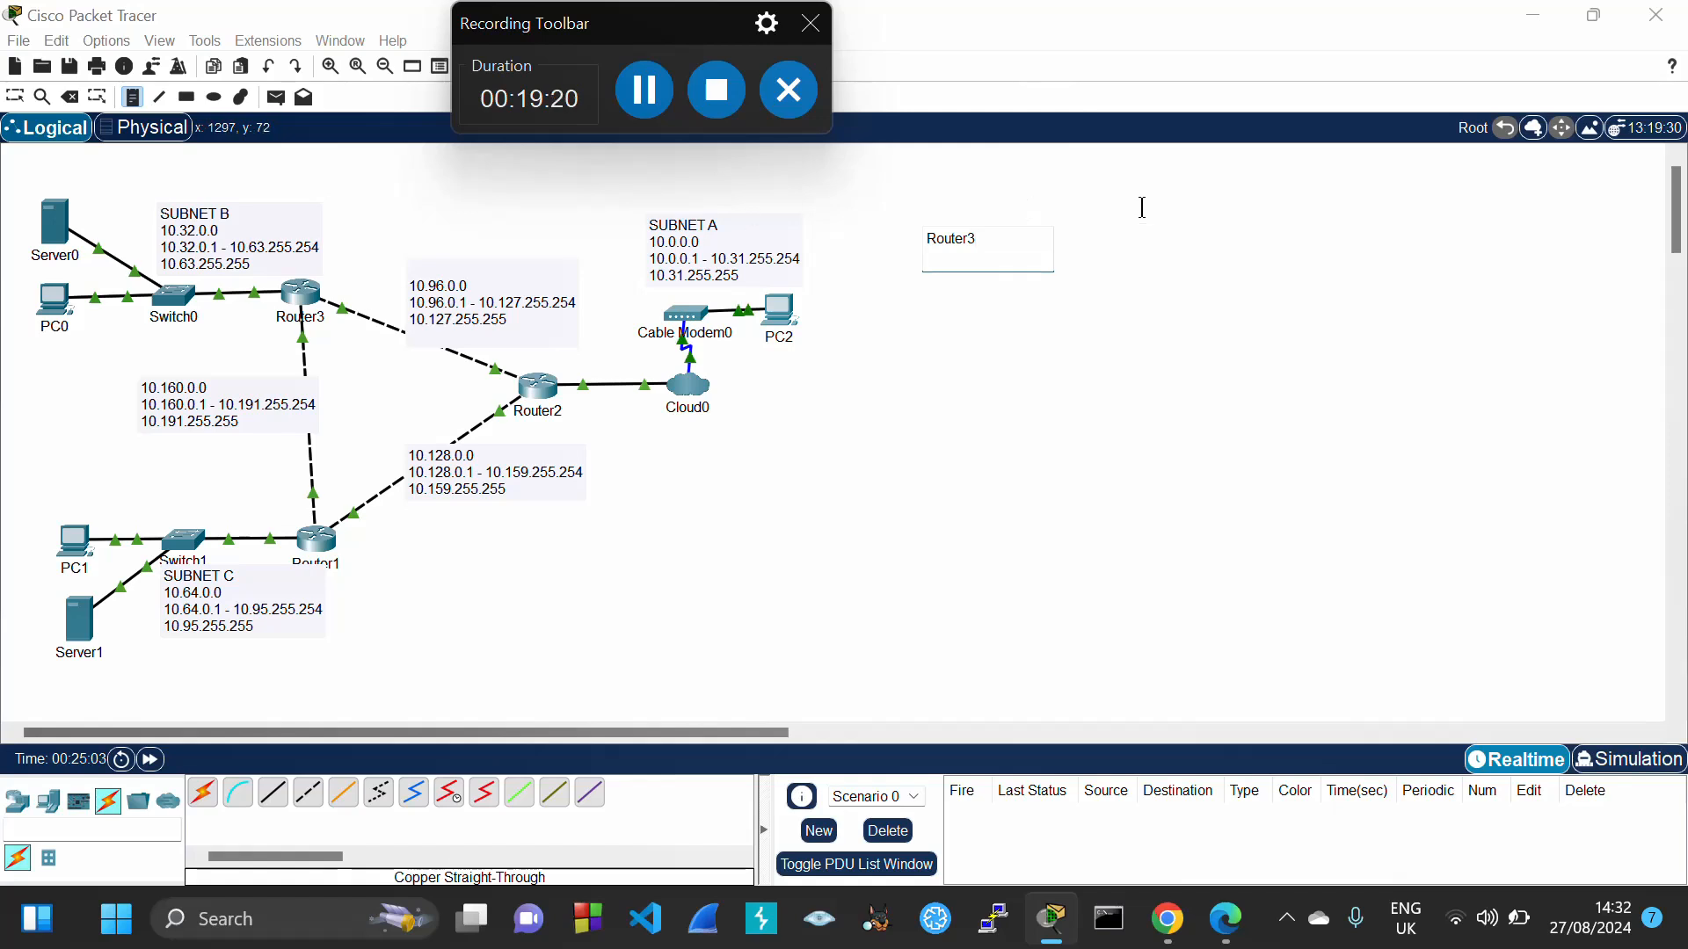
{"action": "type", "text": "en"}
{"action": "key", "text": "Return"}
{"action": "type", "text": "conf"}
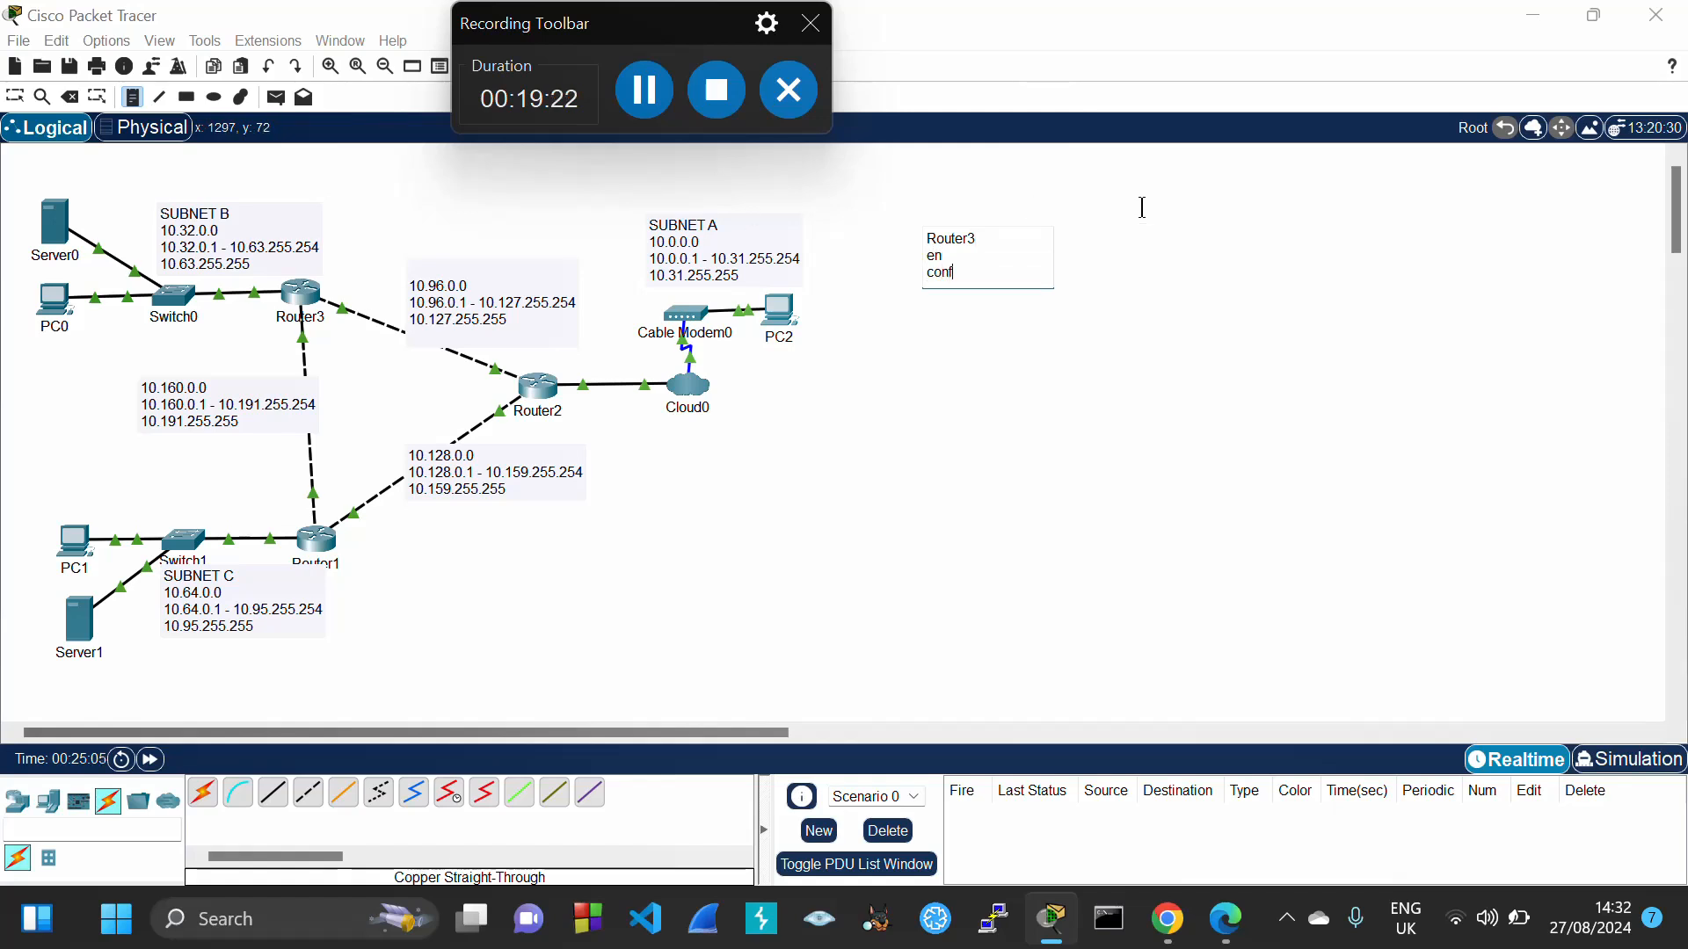
{"action": "type", "text": " t"}
{"action": "key", "text": "Return"}
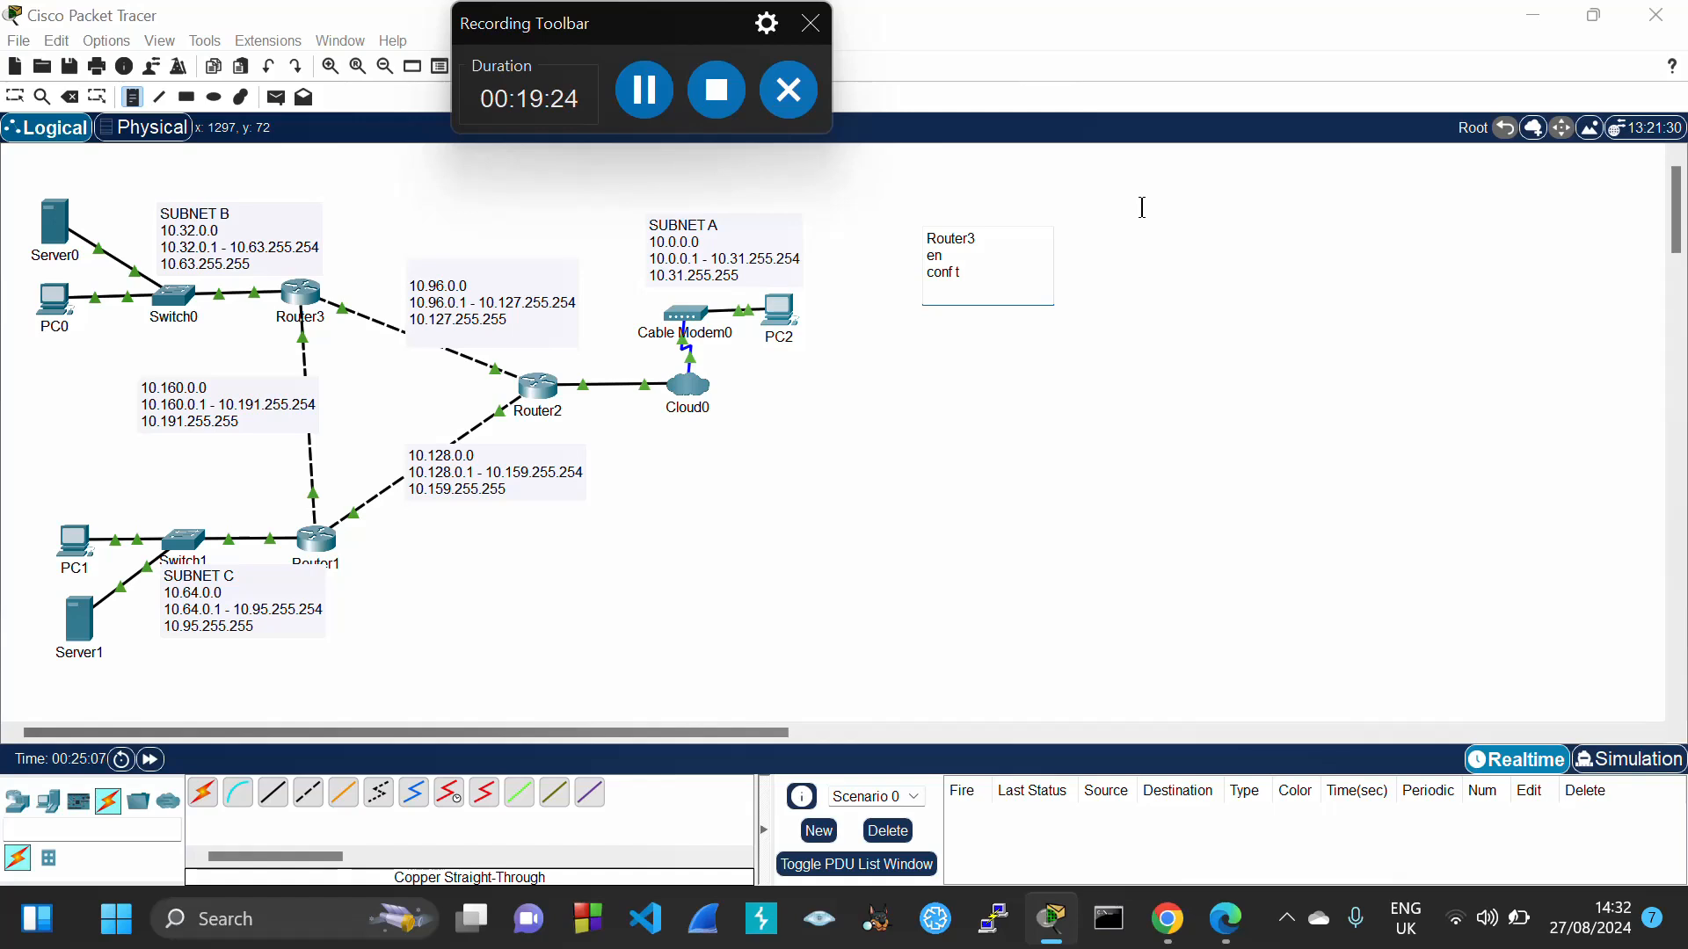
{"action": "type", "text": "router osp"}
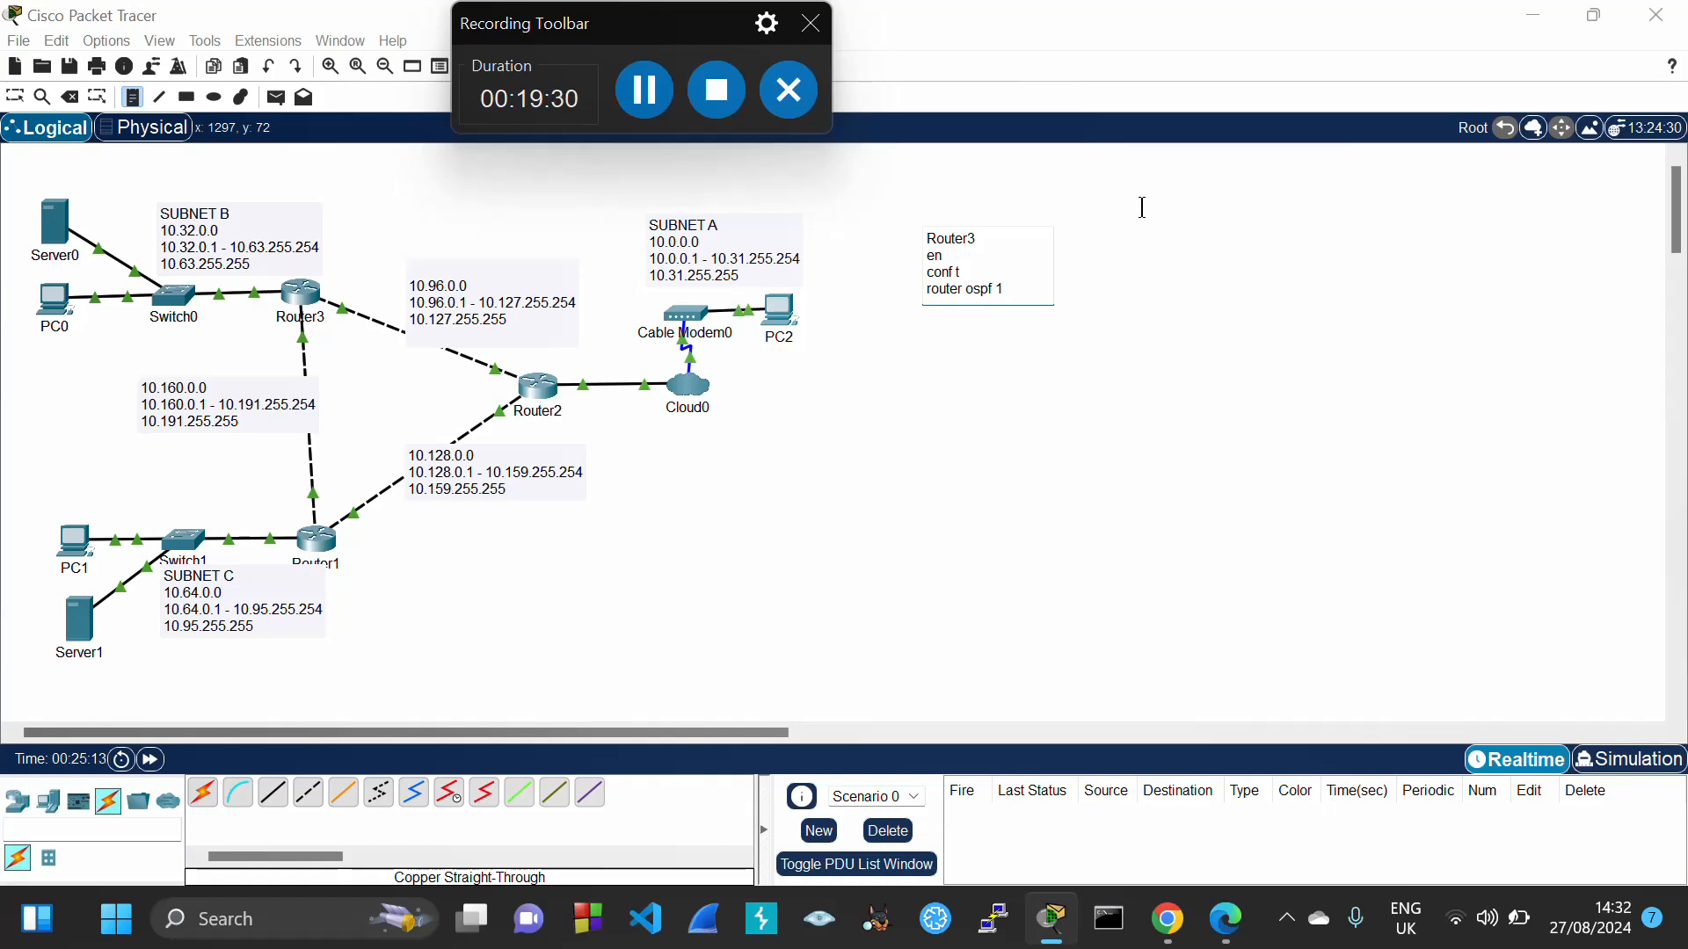
{"action": "type", "text": "f 1"}
{"action": "key", "text": "Return"}
{"action": "type", "text": "network 10.32.0.0"}
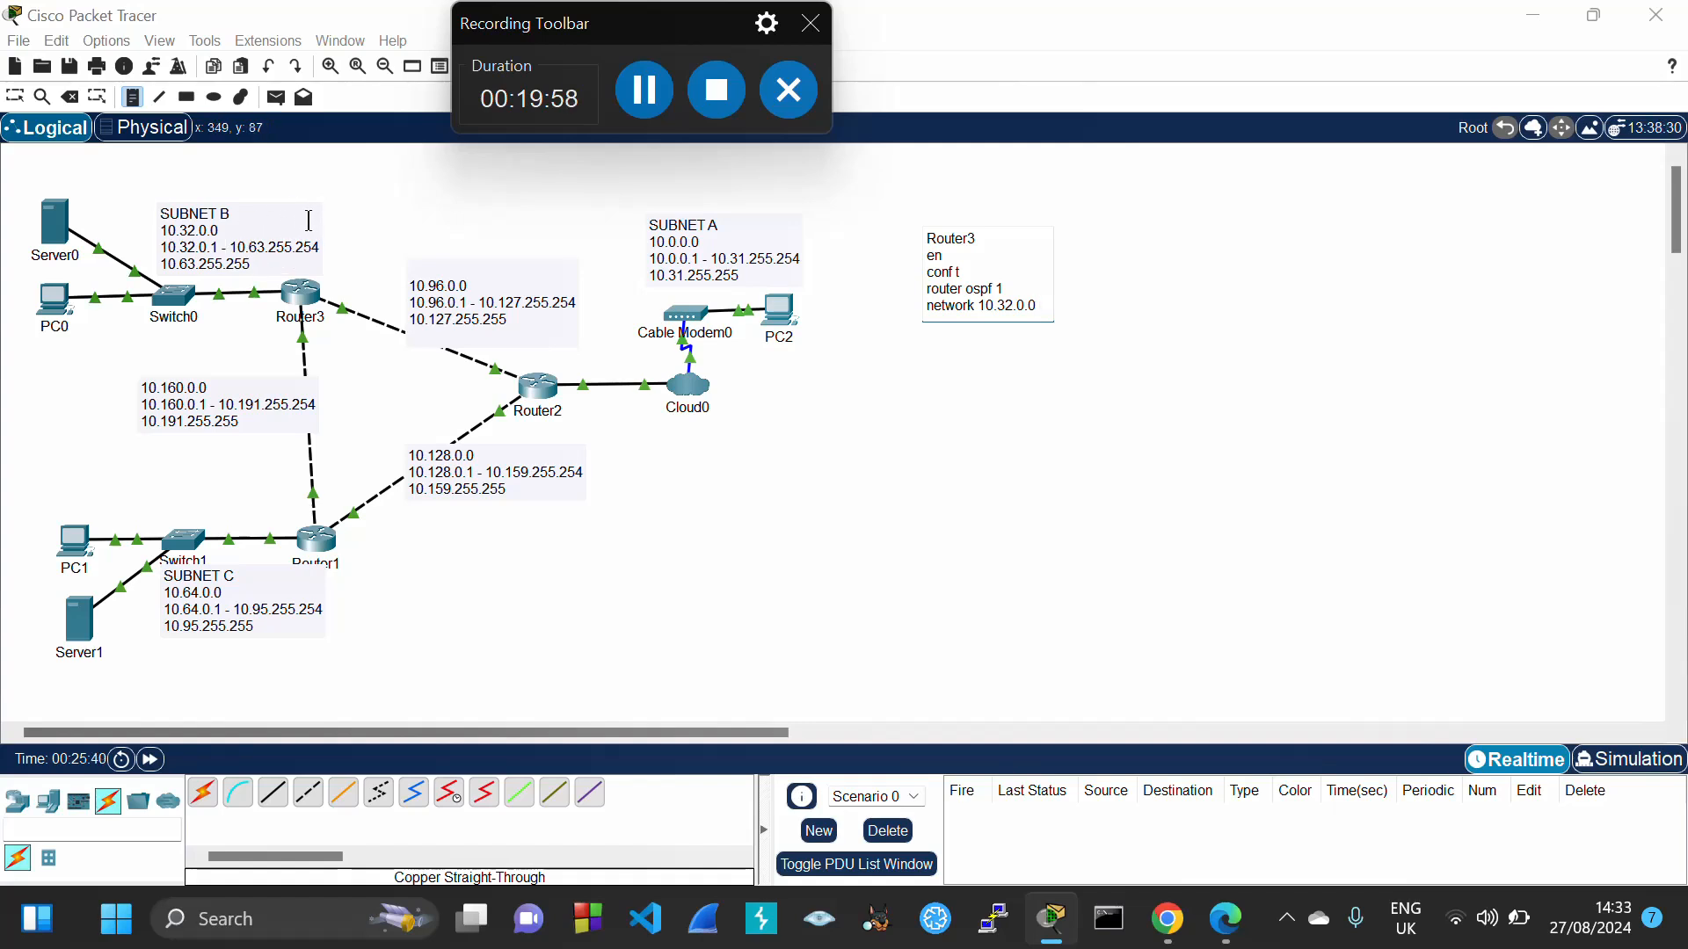
Use Windows Calculator to compute 256 − 224 = 32, then close it
{"action": "left_click", "coordinate": [293, 908]}
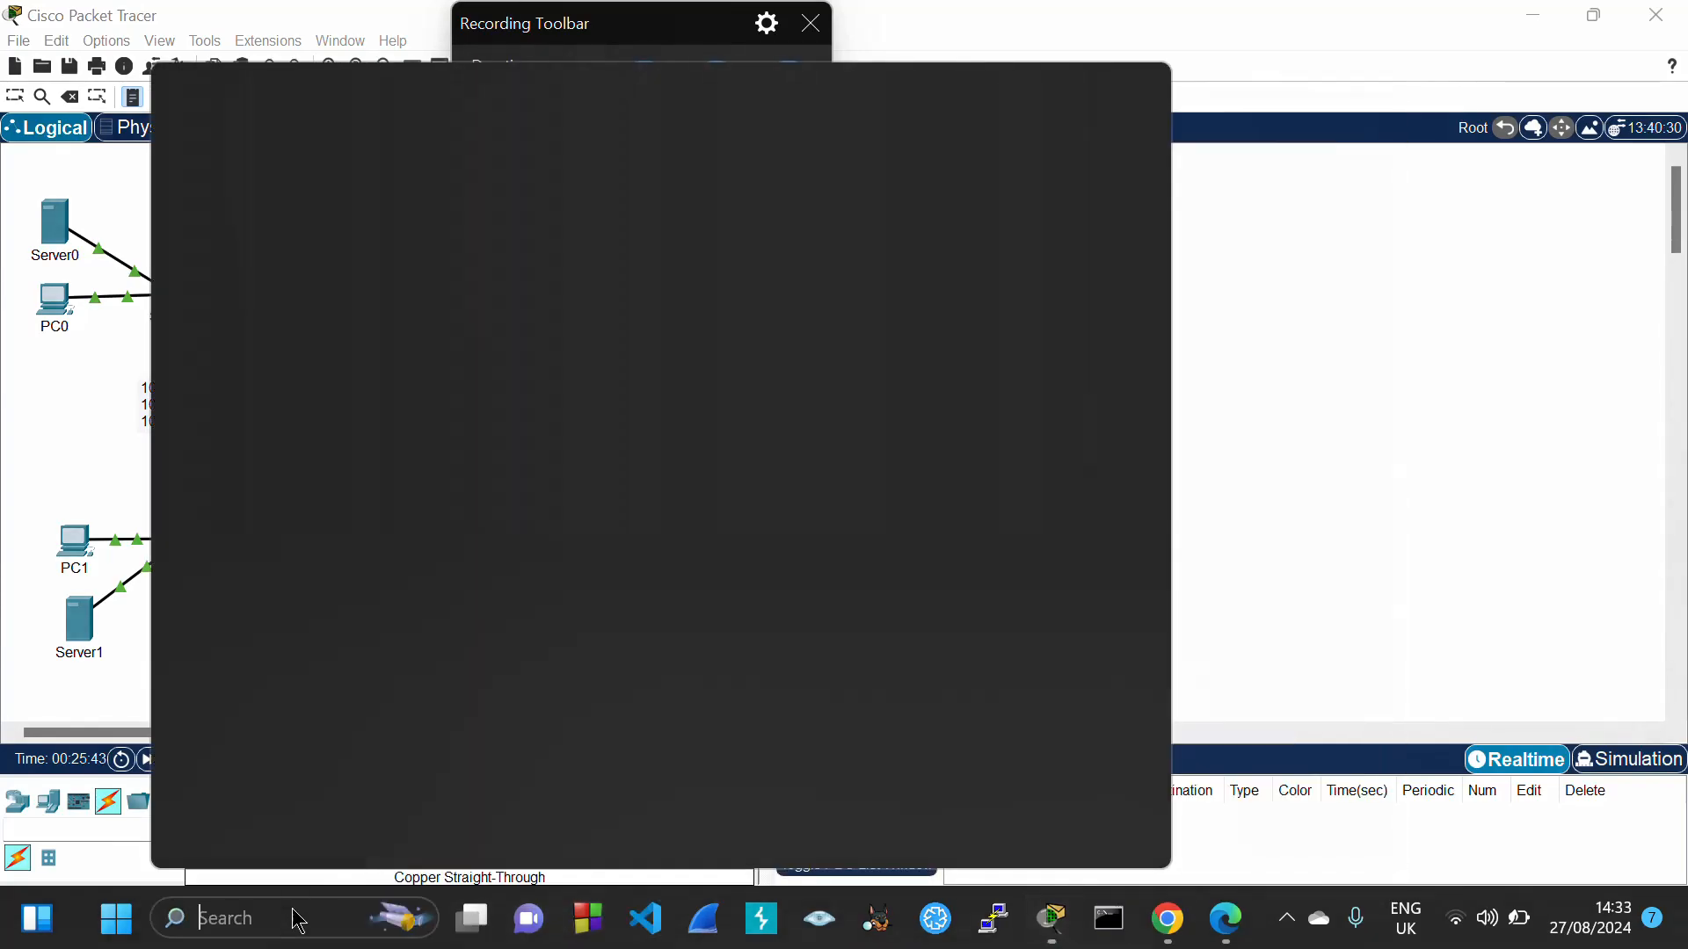
{"action": "type", "text": "cal"}
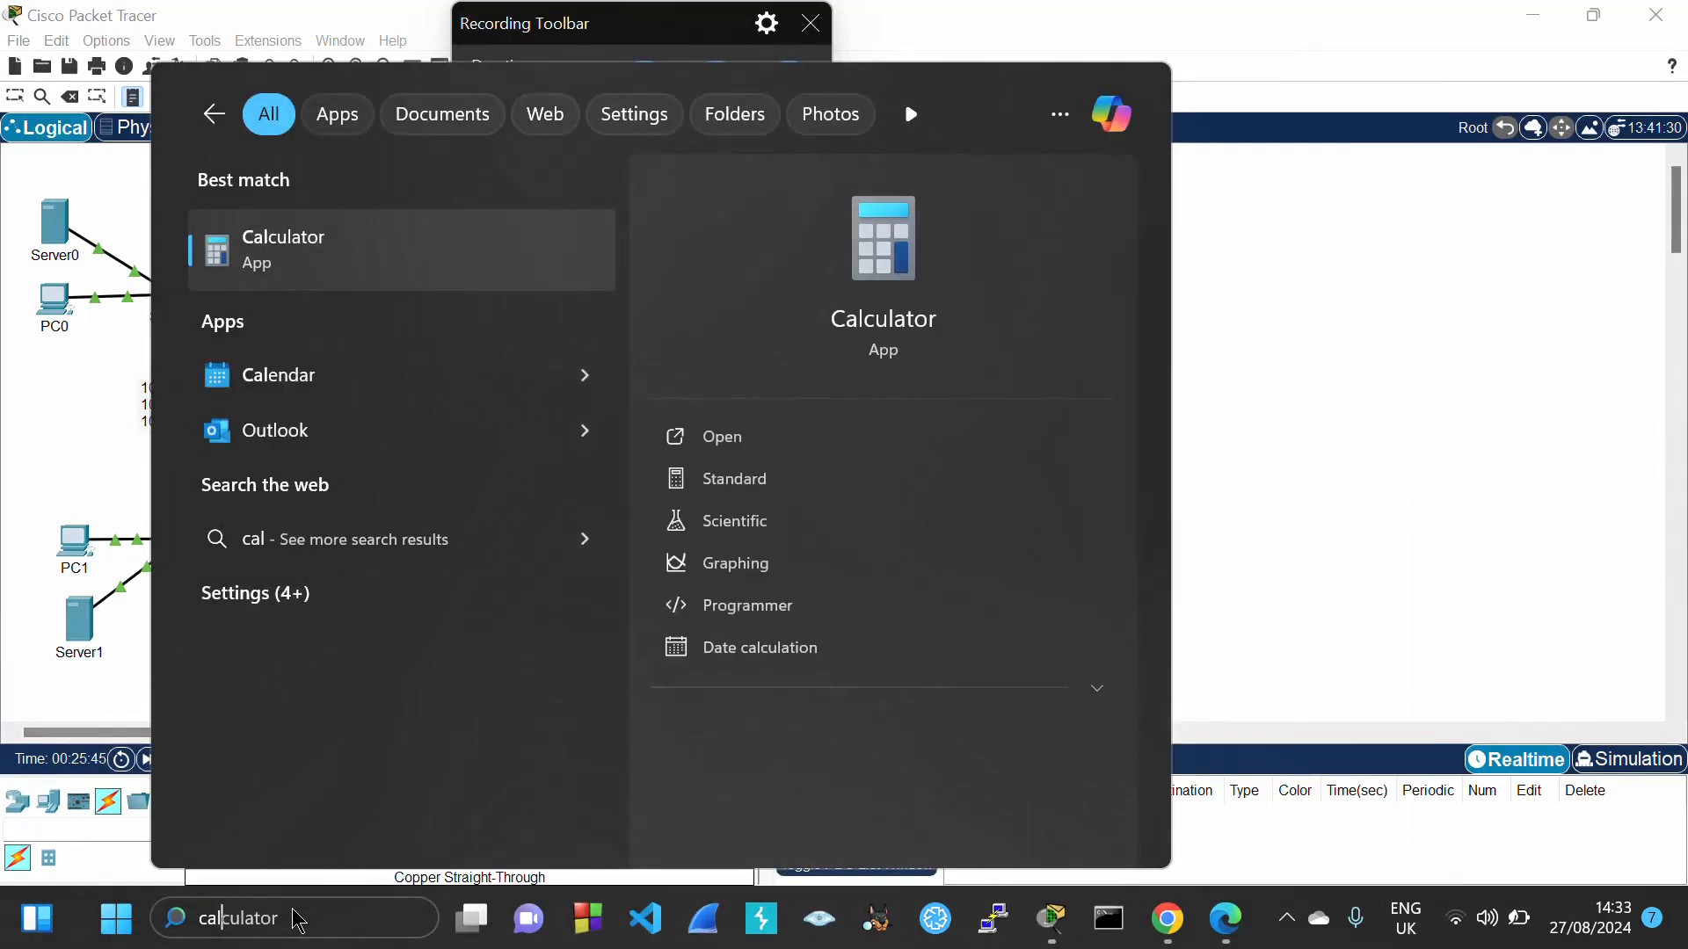
{"action": "key", "text": "Return"}
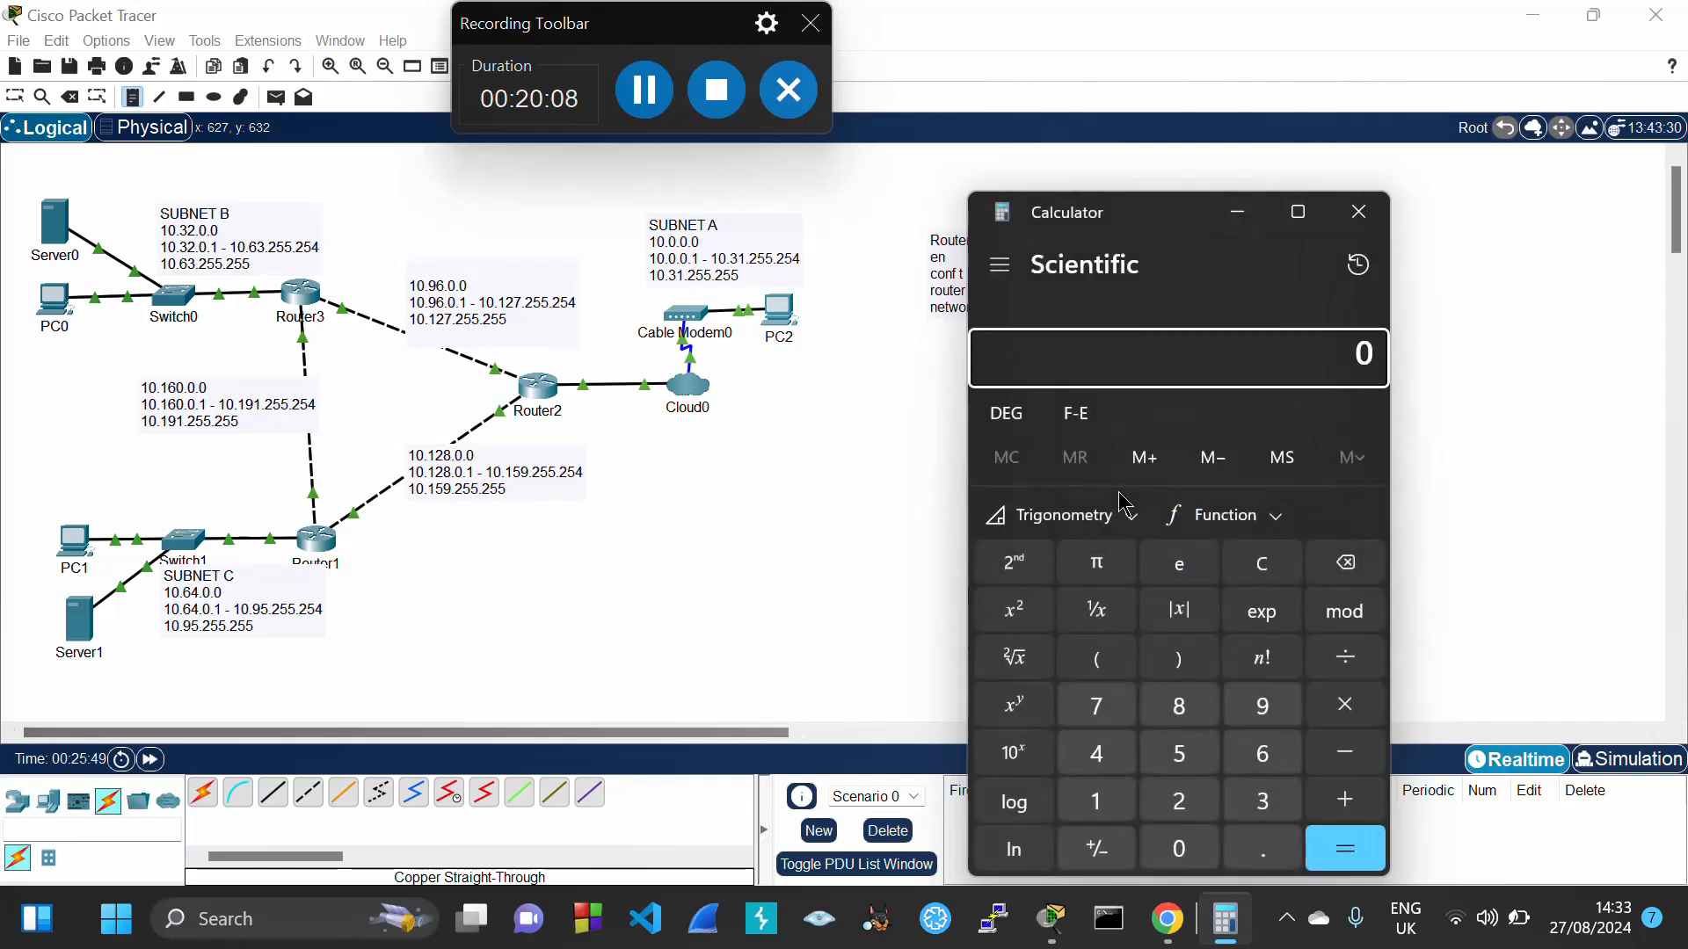
{"action": "type", "text": "256"}
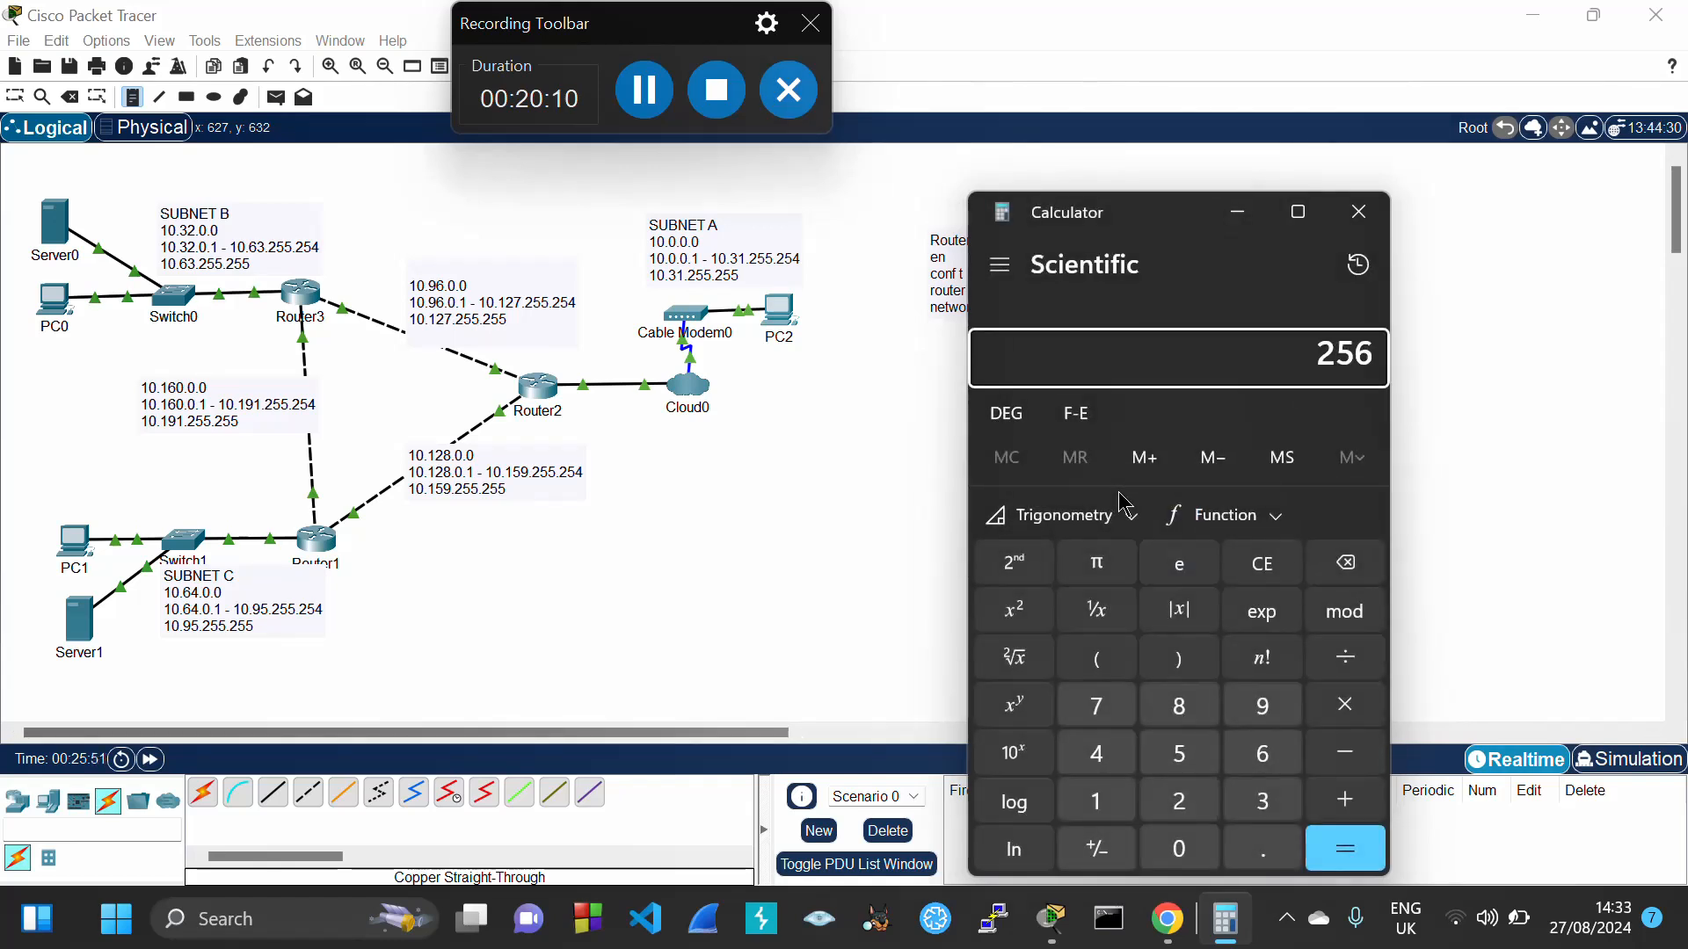
{"action": "type", "text": "22"}
{"action": "key", "text": "BackSpace"}
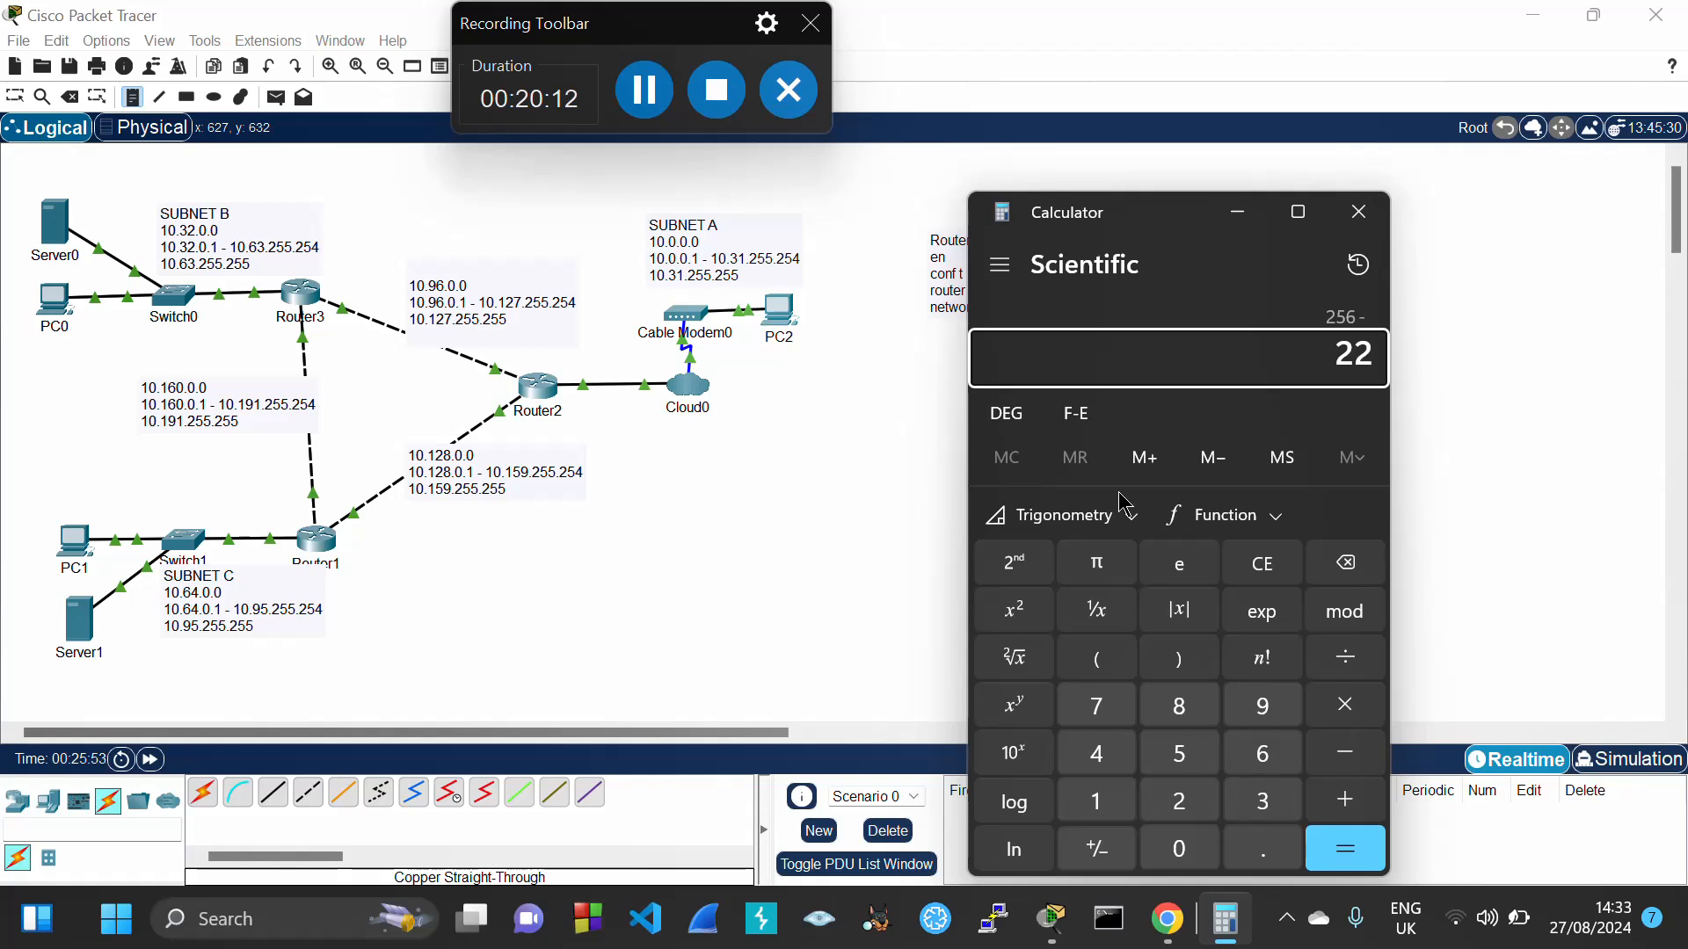
{"action": "type", "text": "4"}
{"action": "key", "text": "Return"}
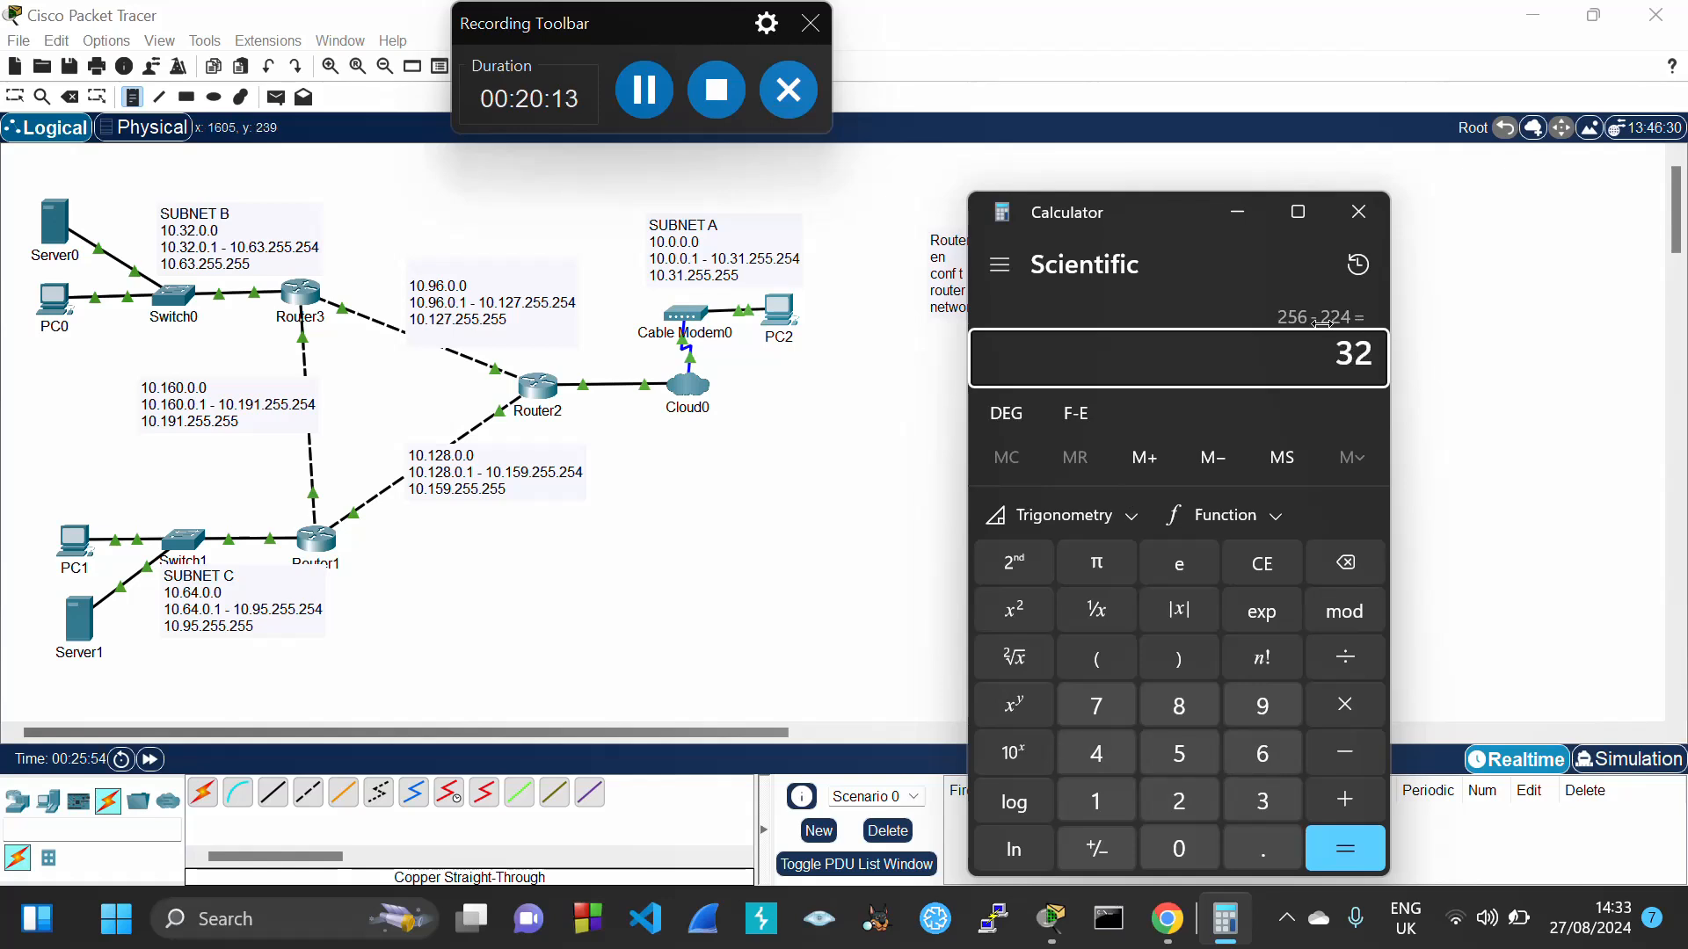
{"action": "left_click", "coordinate": [1358, 212]}
Complete the note's line as network 10.32.0.0 0.0.0.31 area 0 and select it
{"action": "left_click", "coordinate": [1014, 306]}
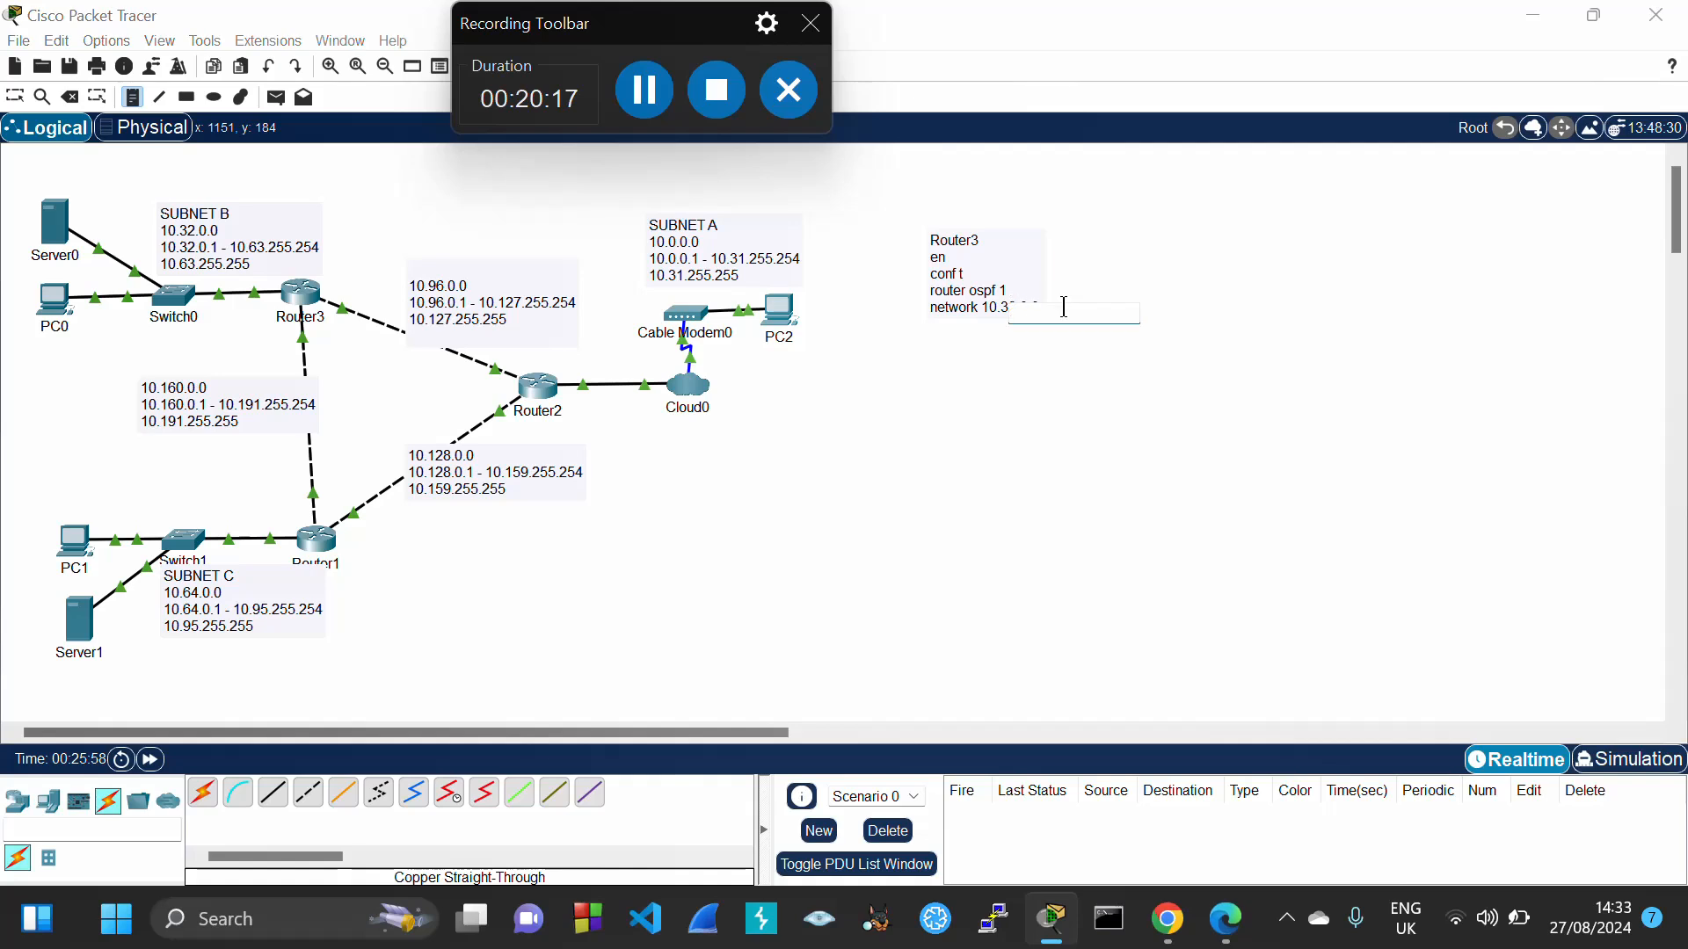
{"action": "left_click", "coordinate": [14, 103]}
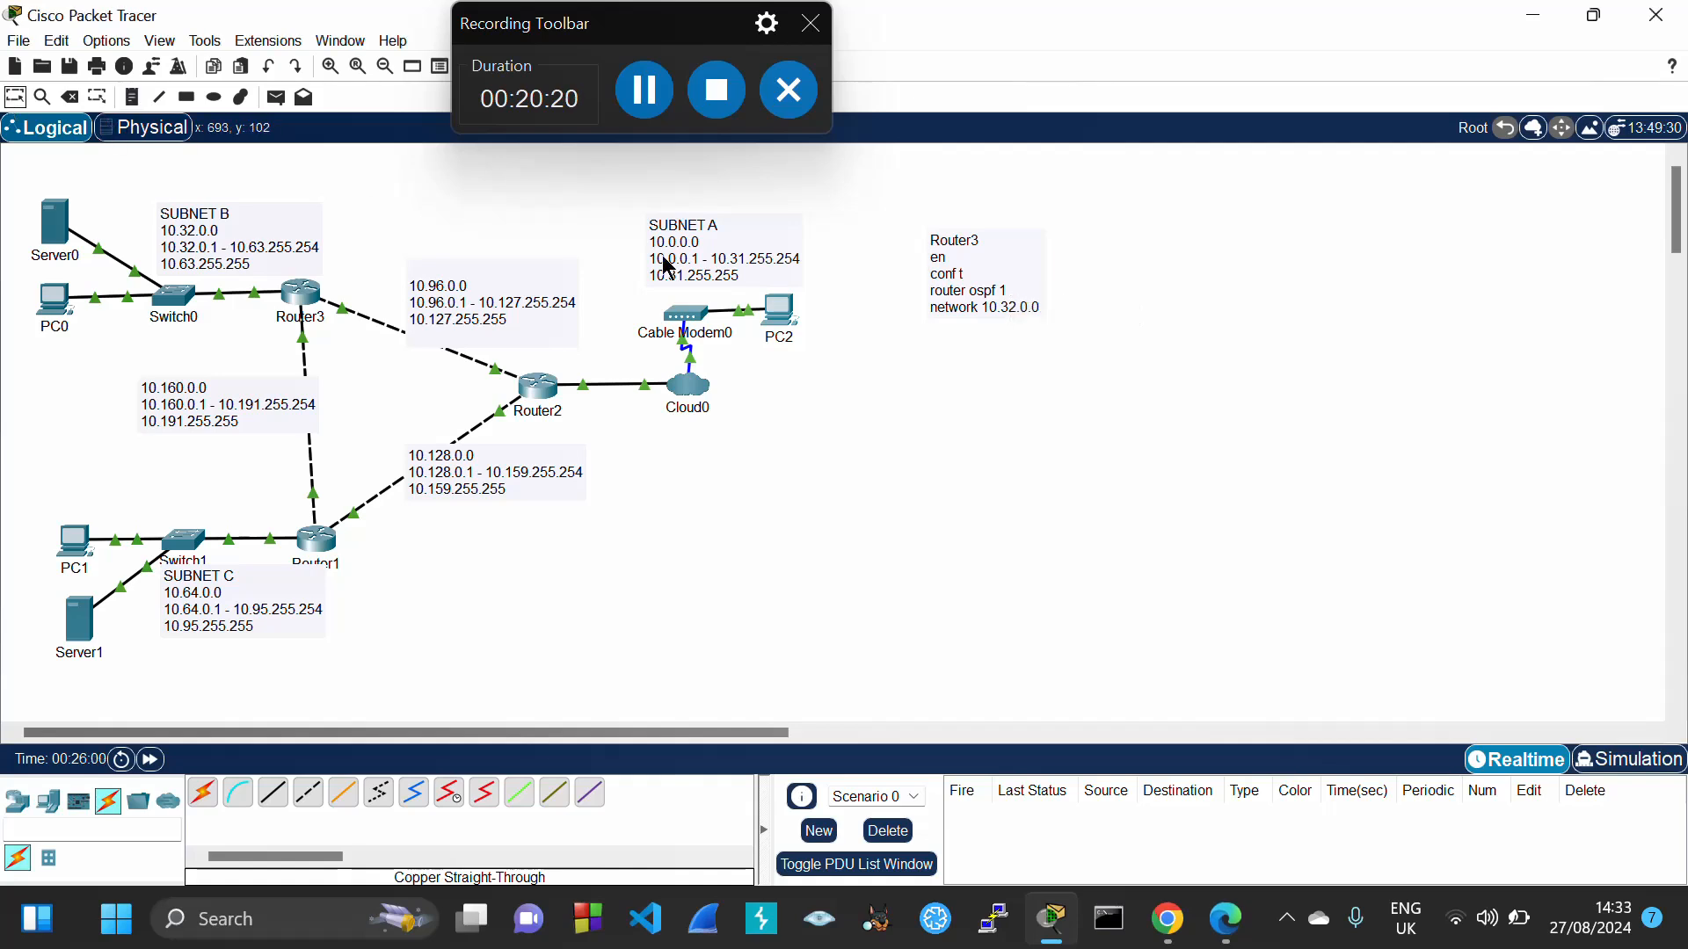
{"action": "left_click", "coordinate": [972, 319]}
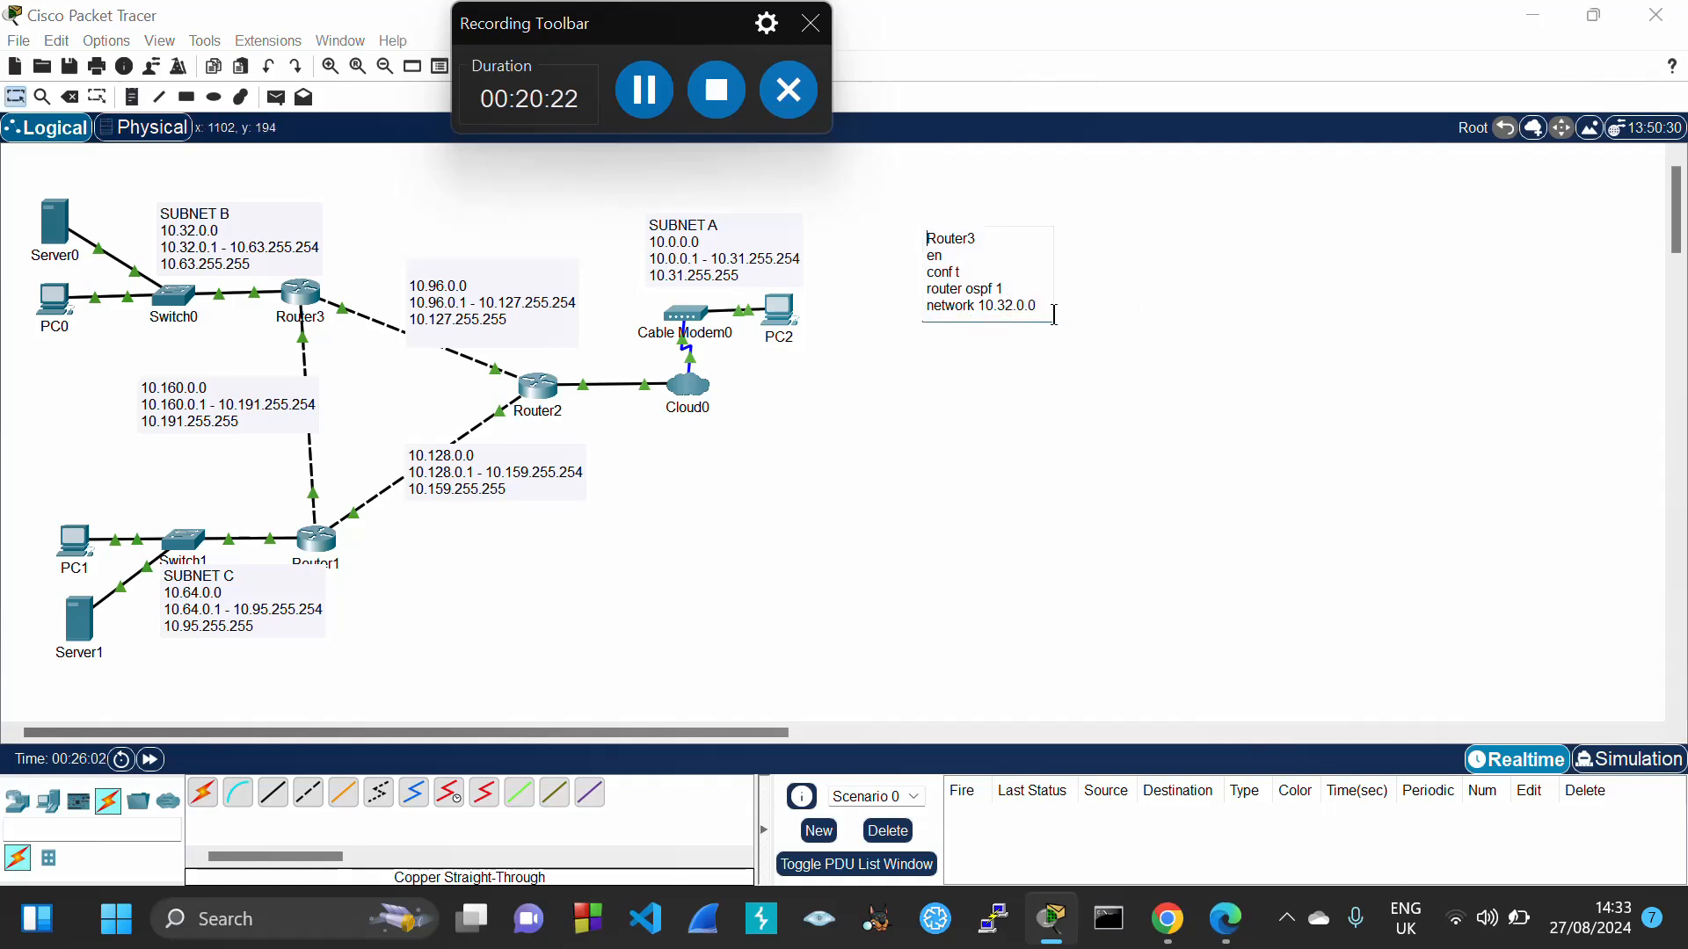
{"action": "type", "text": "0.0."}
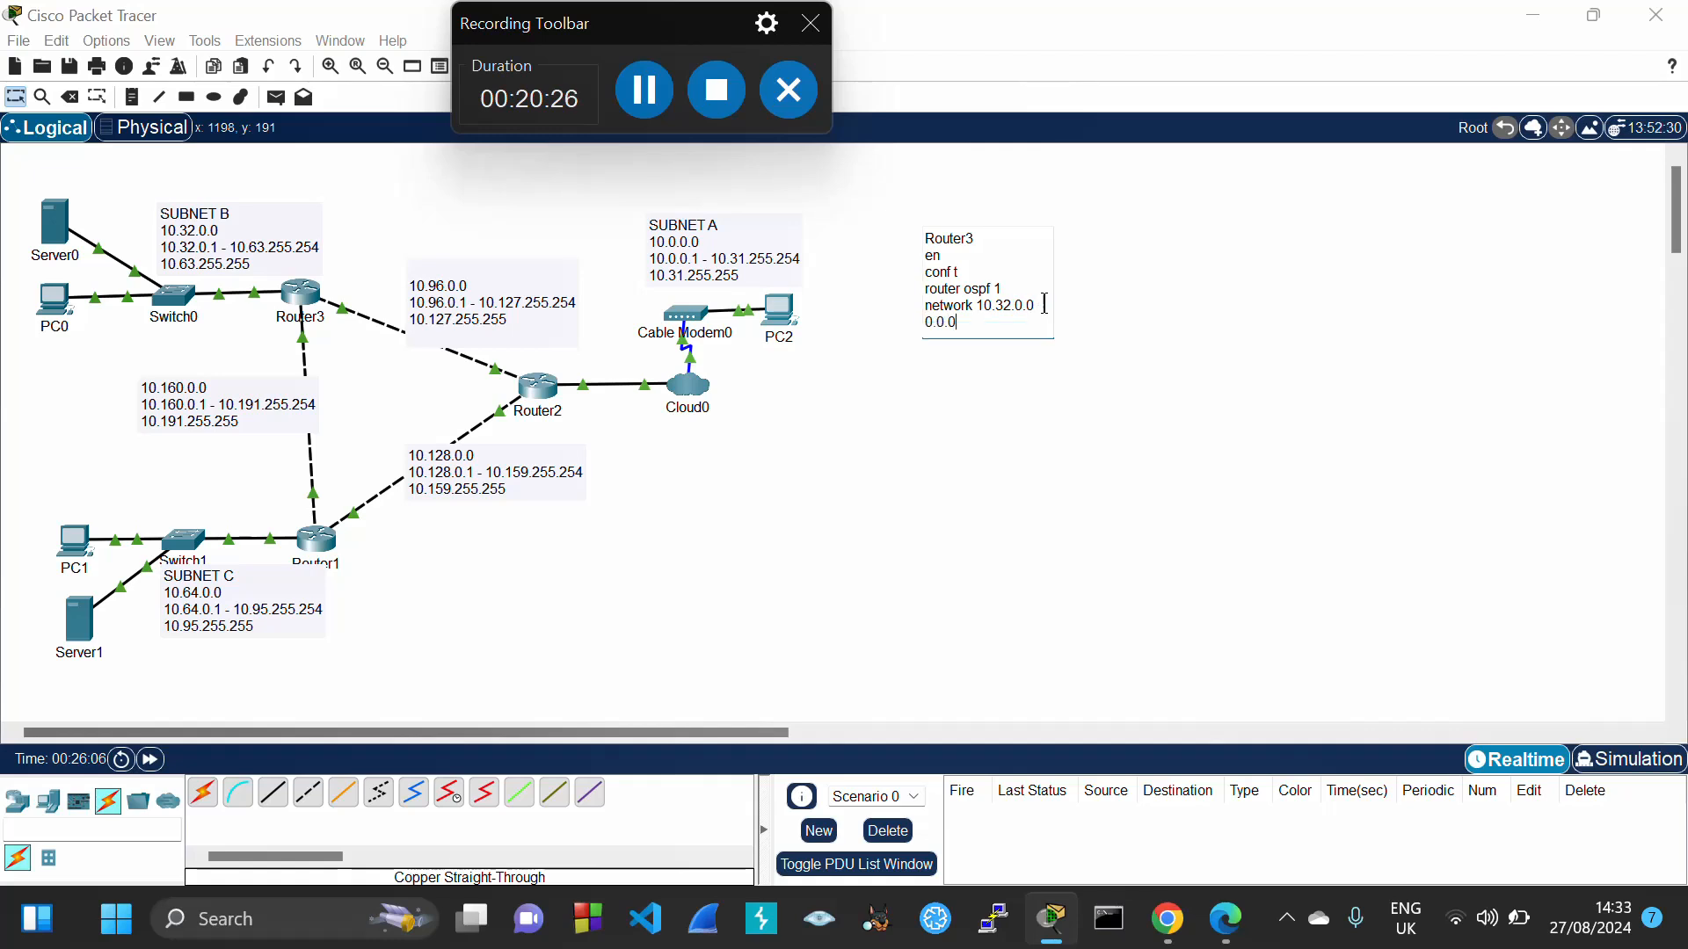
{"action": "type", "text": "0.31 area 0"}
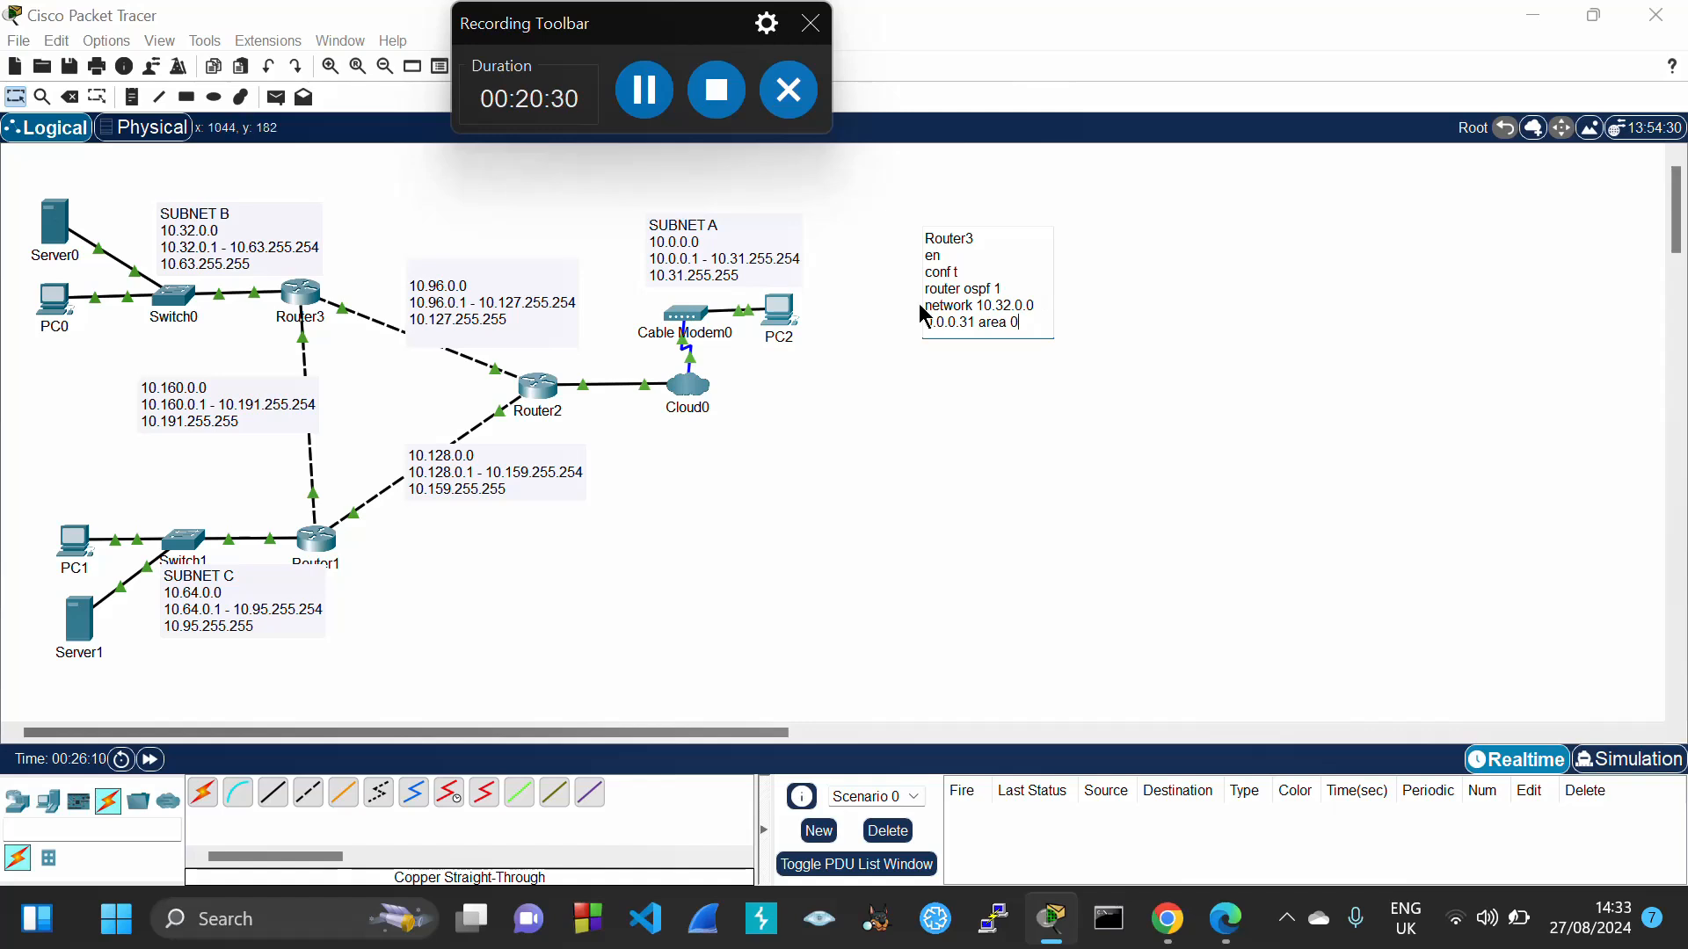
{"action": "left_click_drag", "start_coordinate": [930, 305], "coordinate": [1025, 325]}
{"action": "key", "text": "ctrl+c"}
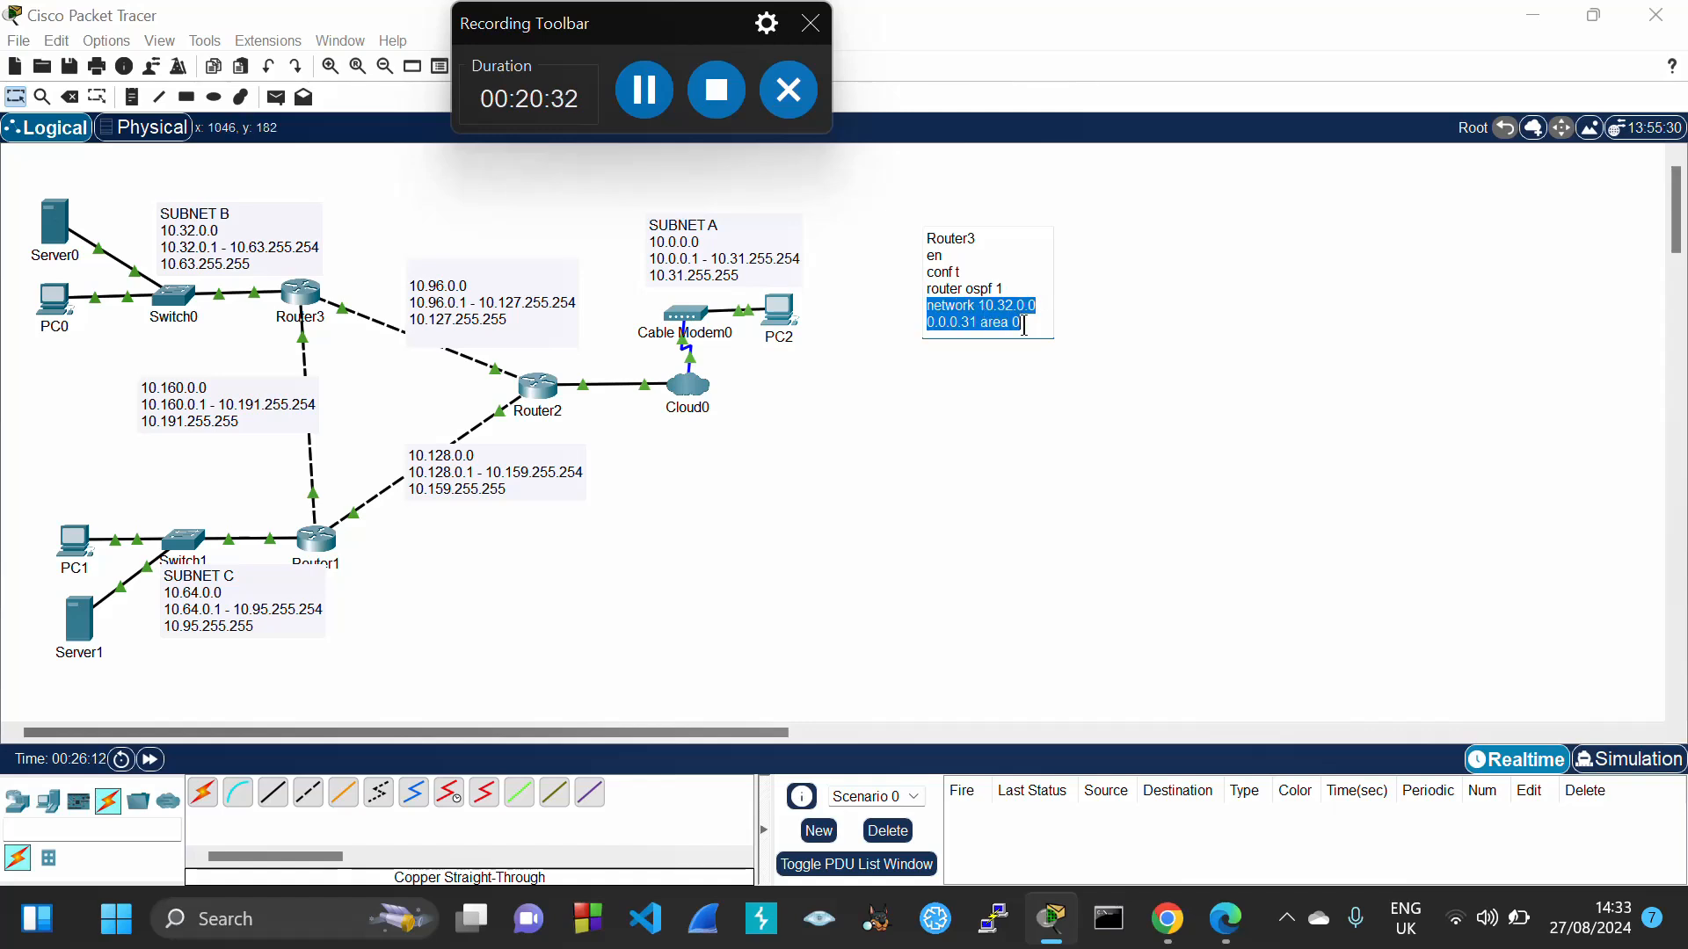
{"action": "left_click", "coordinate": [1025, 325]}
Paste two copies of the network line, changing them to 10.96.0.0 and 10.160.0.0
{"action": "key", "text": "Return"}
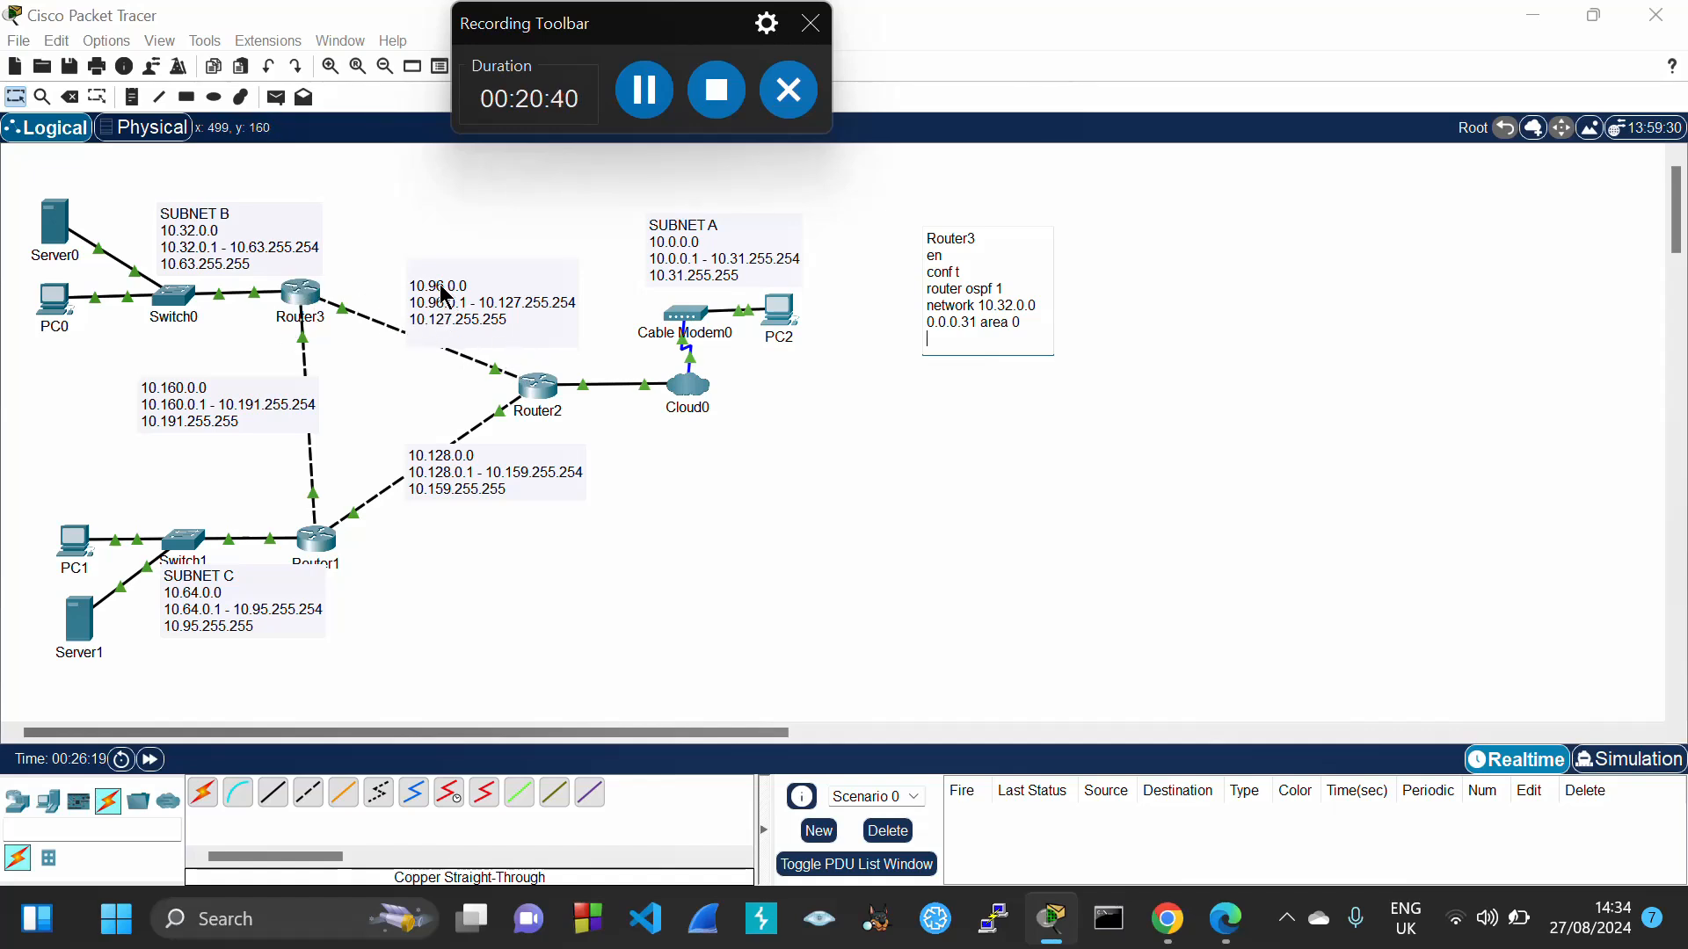
{"action": "key", "text": "ctrl+v"}
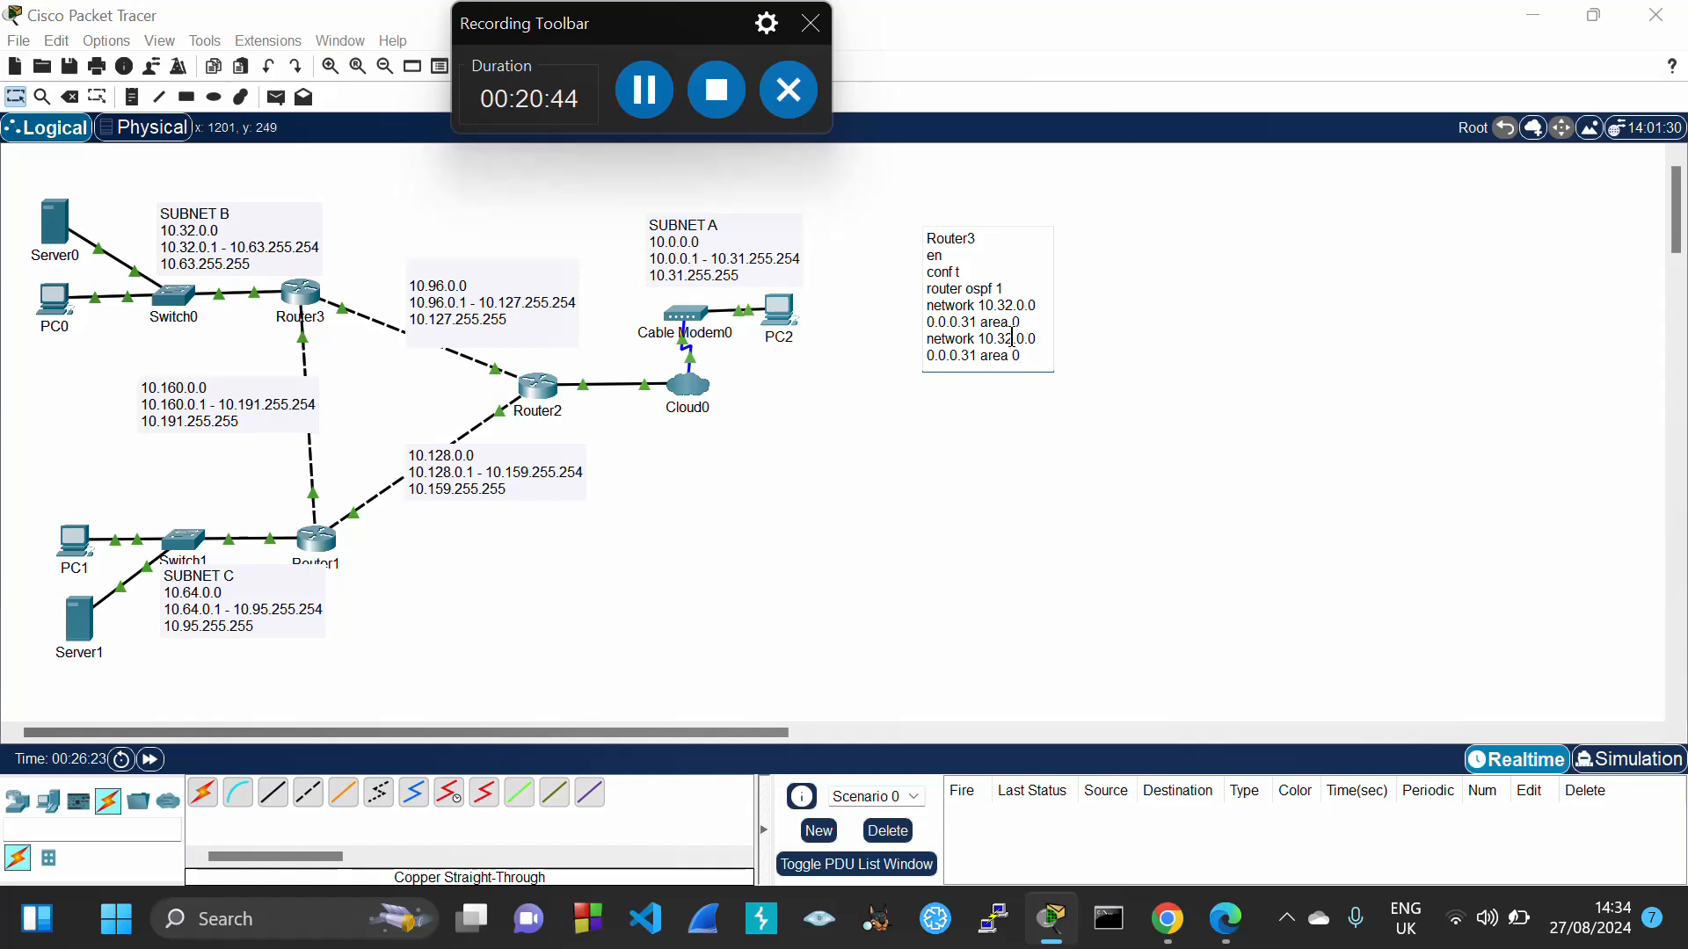
{"action": "key", "text": "BackSpace"}
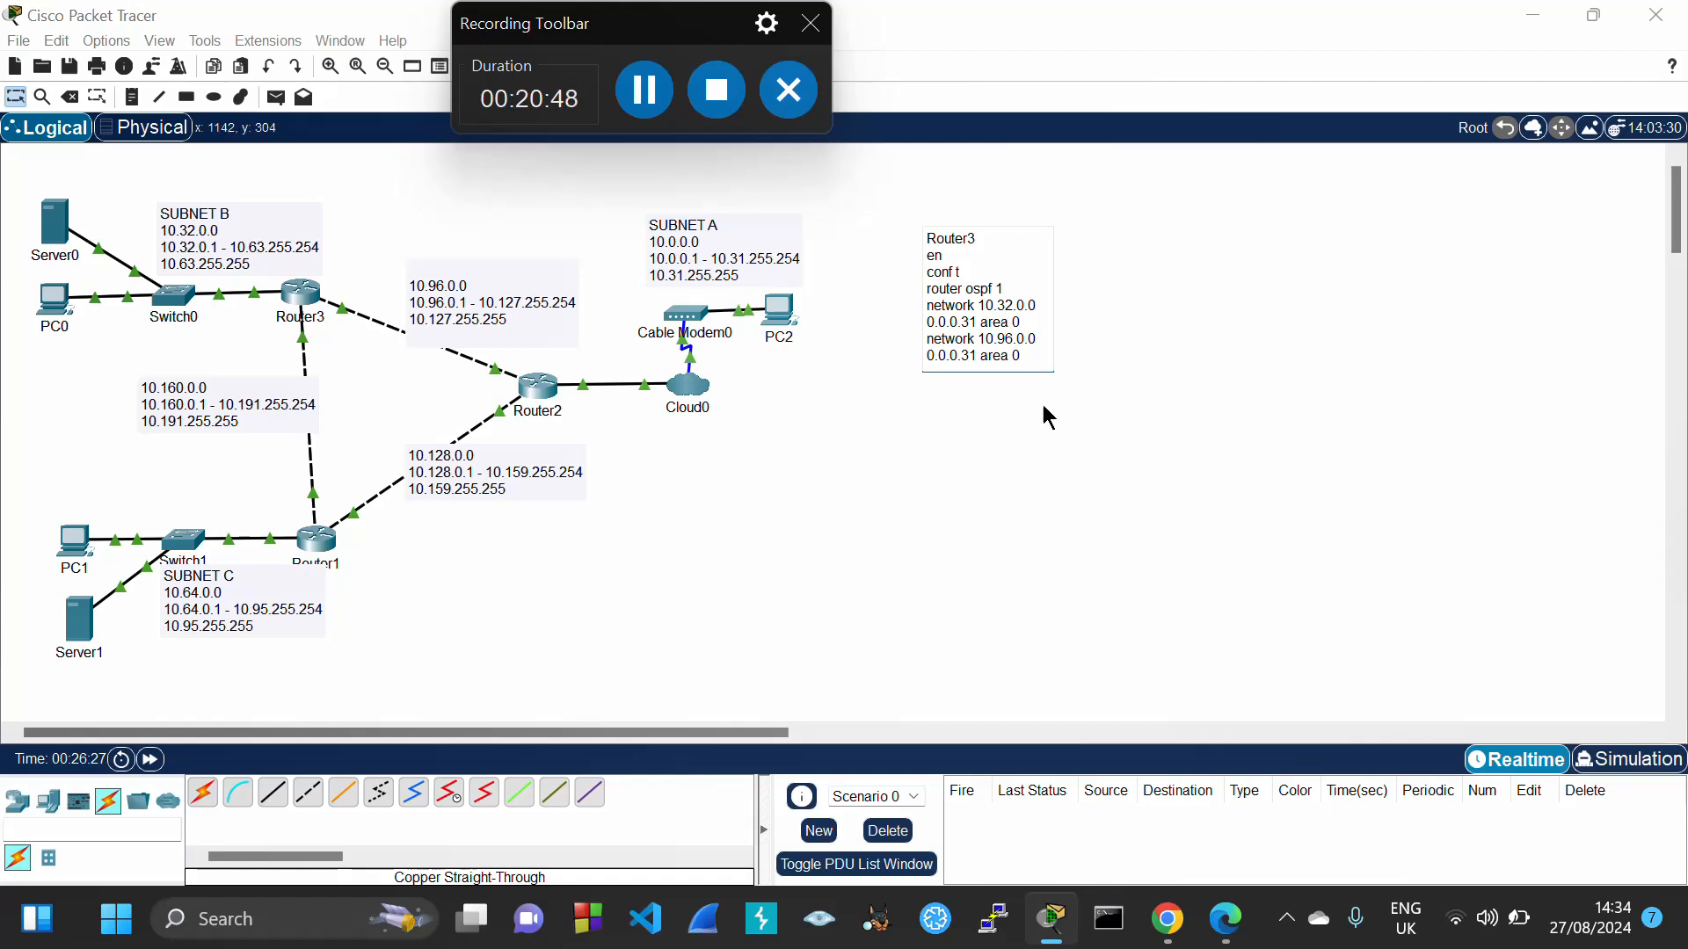
{"action": "key", "text": "Return"}
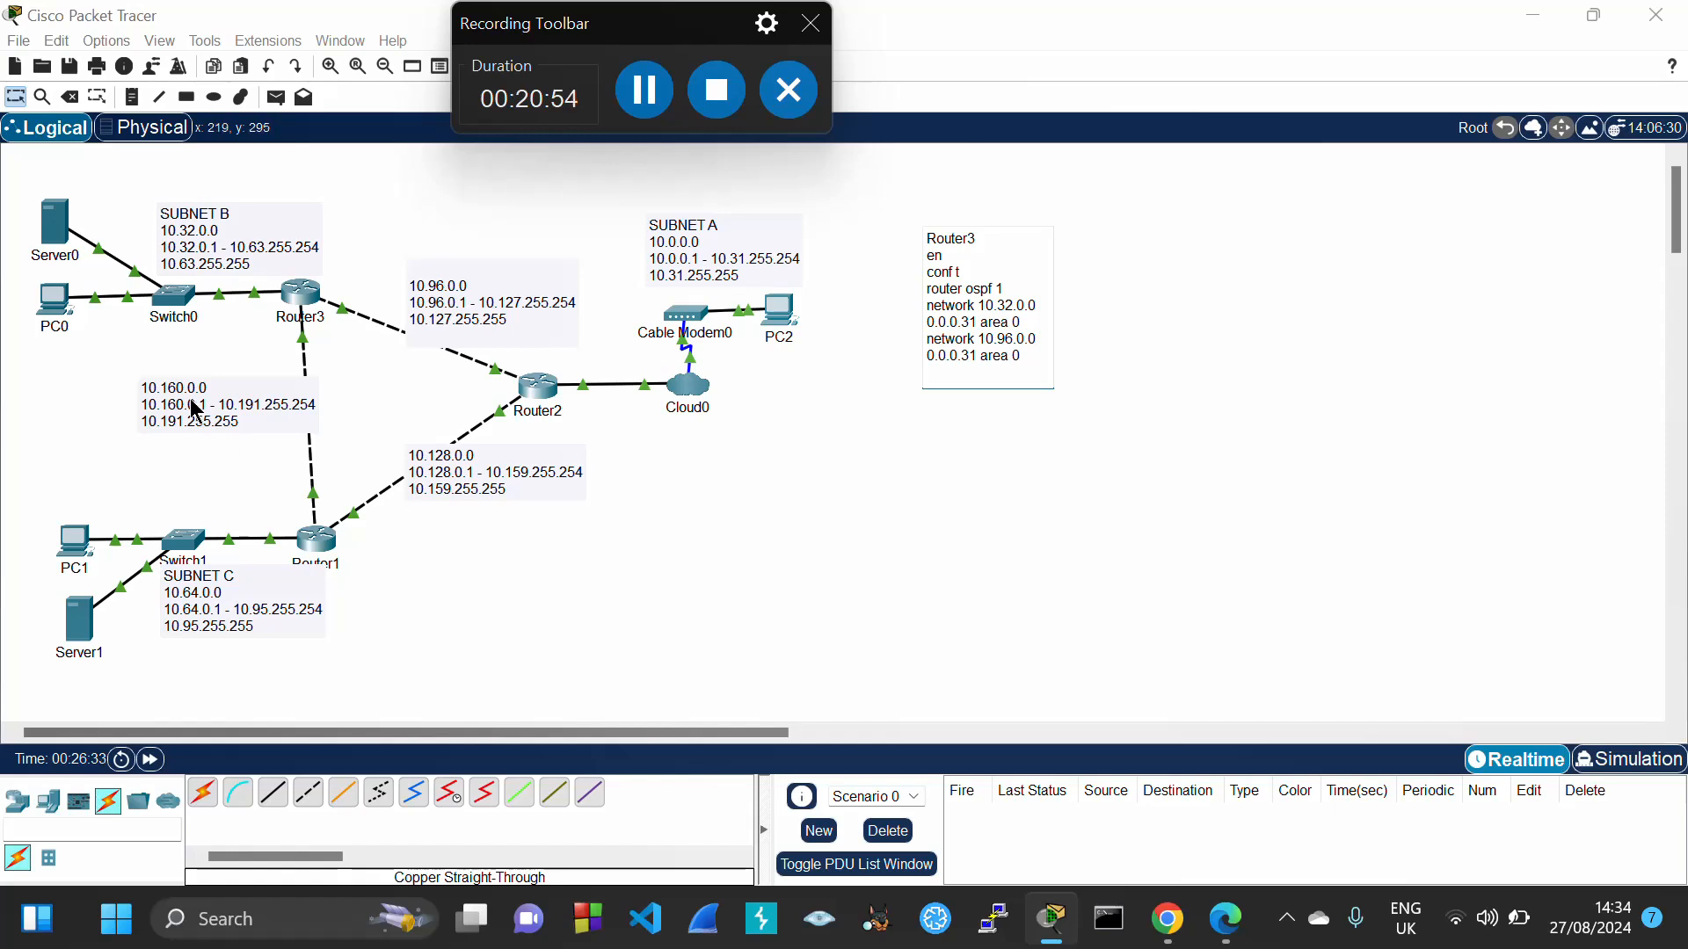
{"action": "key", "text": "ctrl+v"}
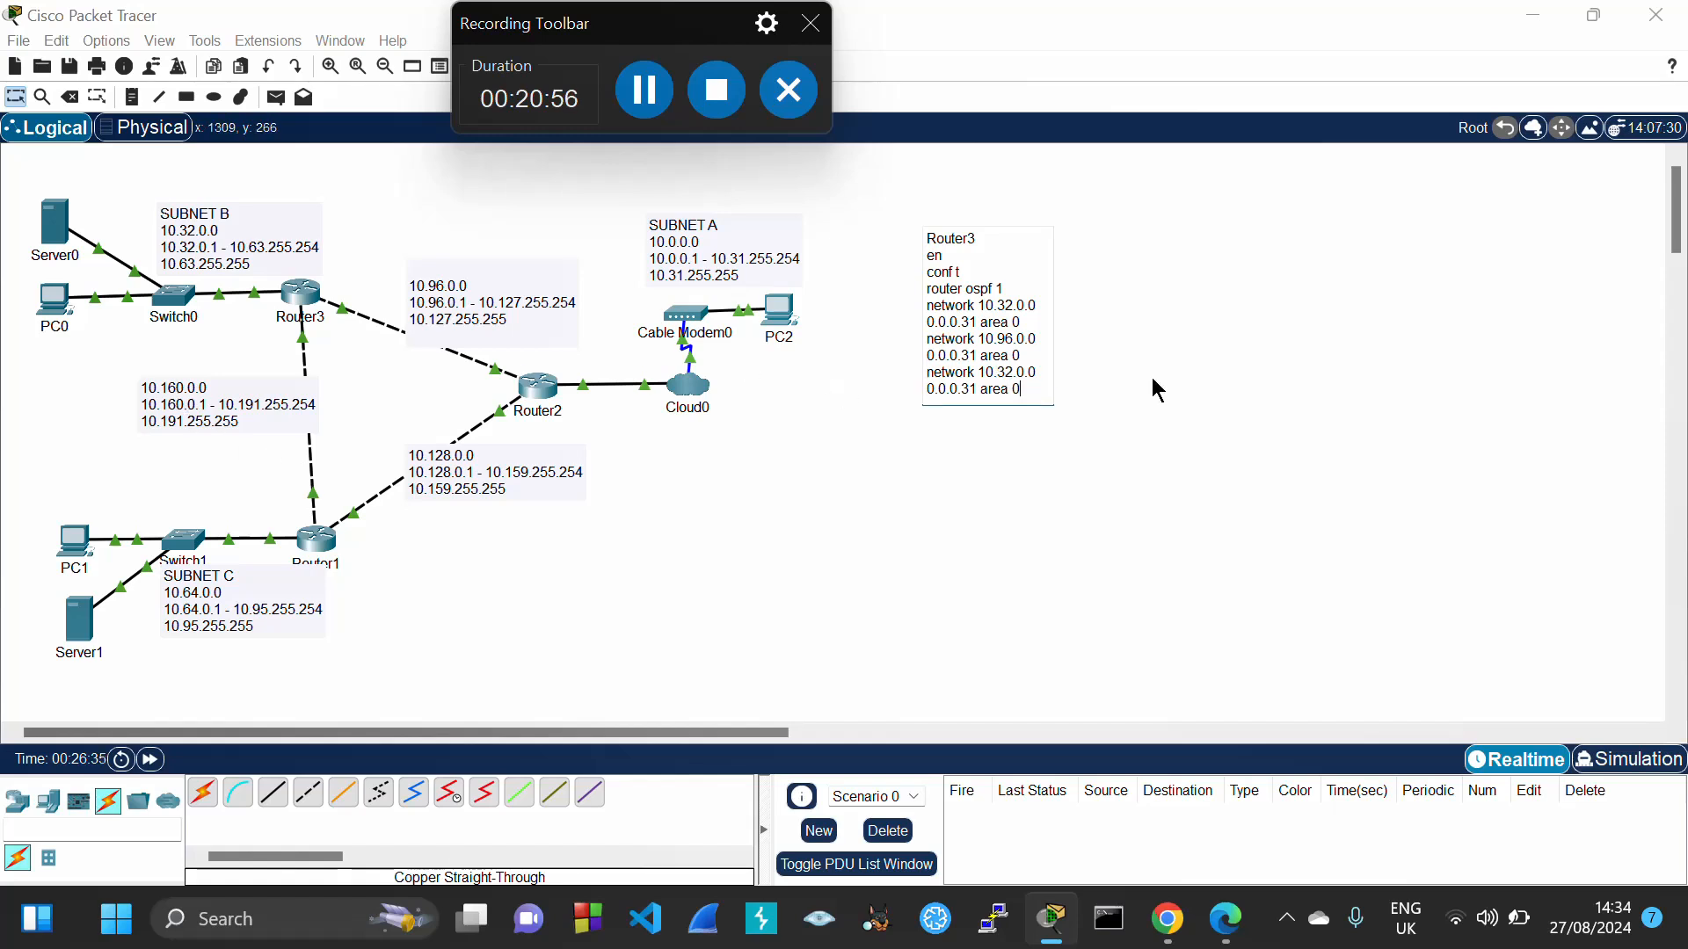
{"action": "left_click", "coordinate": [1015, 372]}
{"action": "key", "text": "BackSpace"}
{"action": "key", "text": "BackSpace"}
{"action": "key", "text": "BackSpace"}
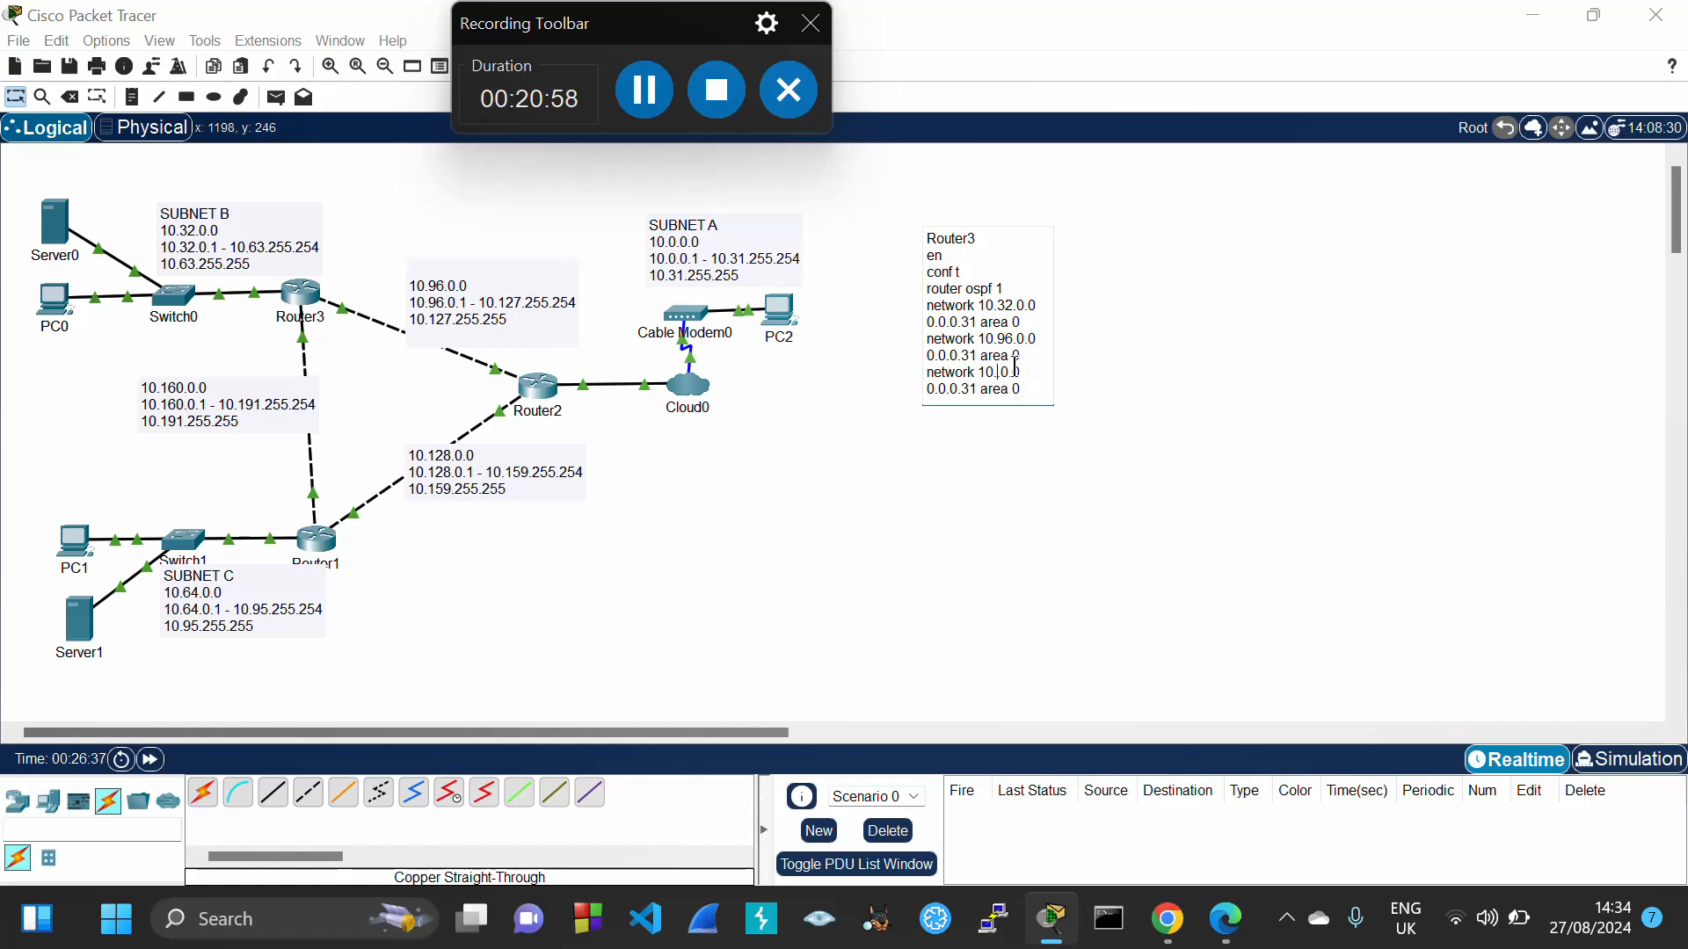
{"action": "type", "text": "160."}
Add end and wr lines, select all the note's commands, and open Router3
{"action": "key", "text": "Return"}
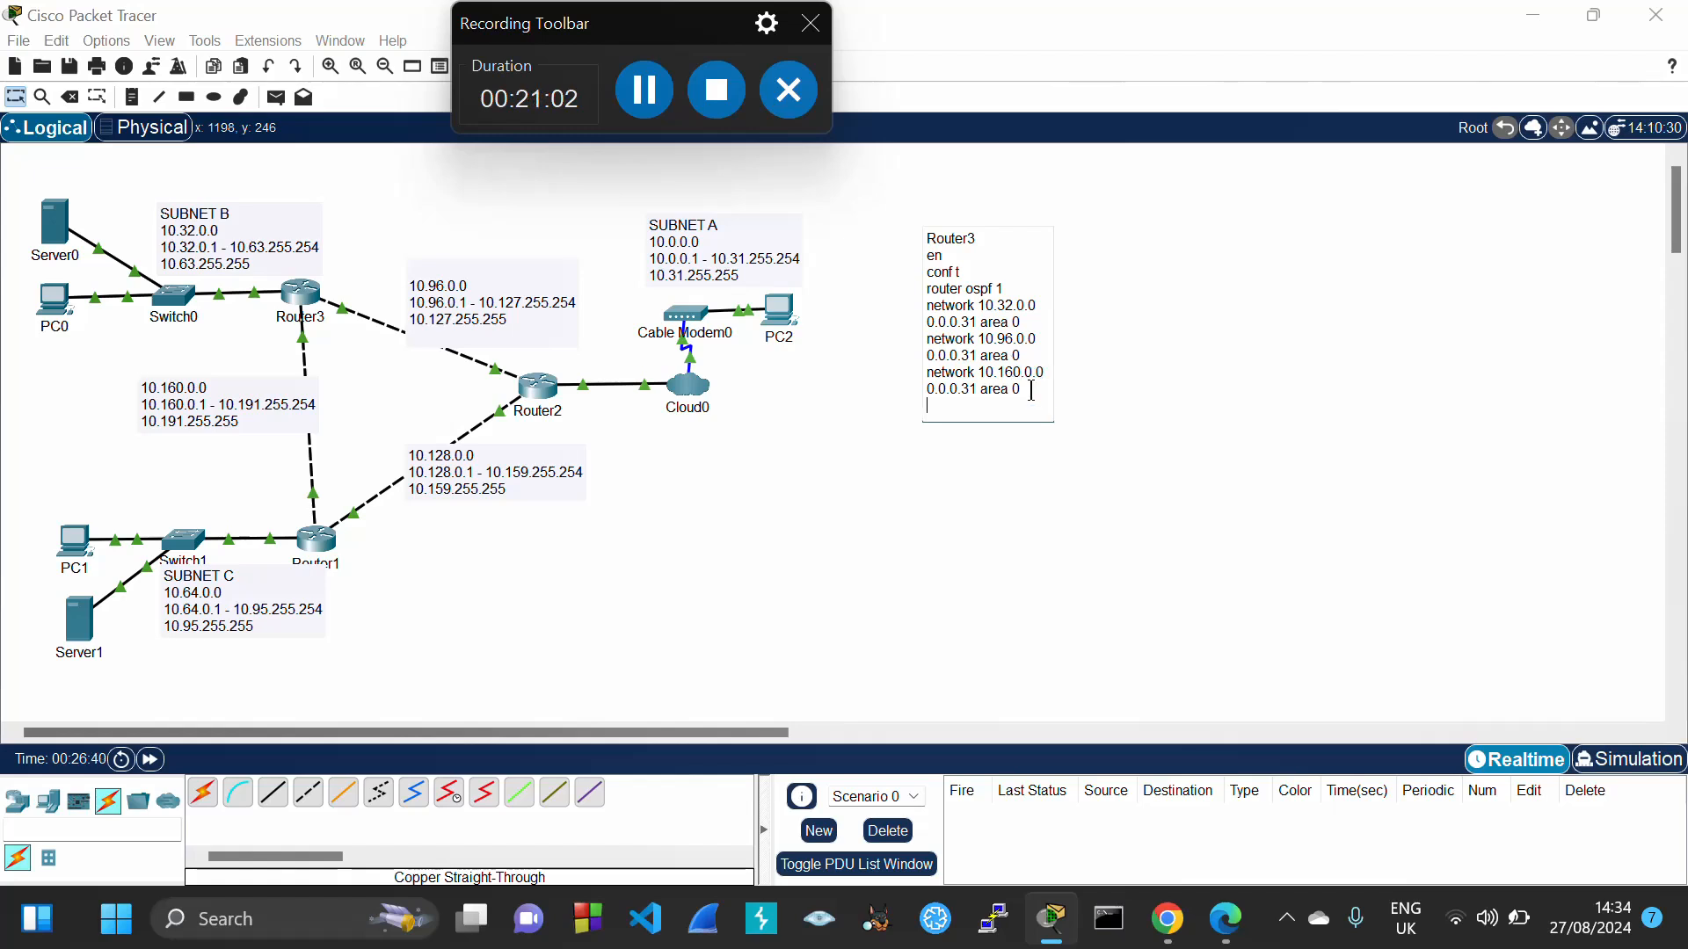
{"action": "type", "text": "end"}
{"action": "key", "text": "Return"}
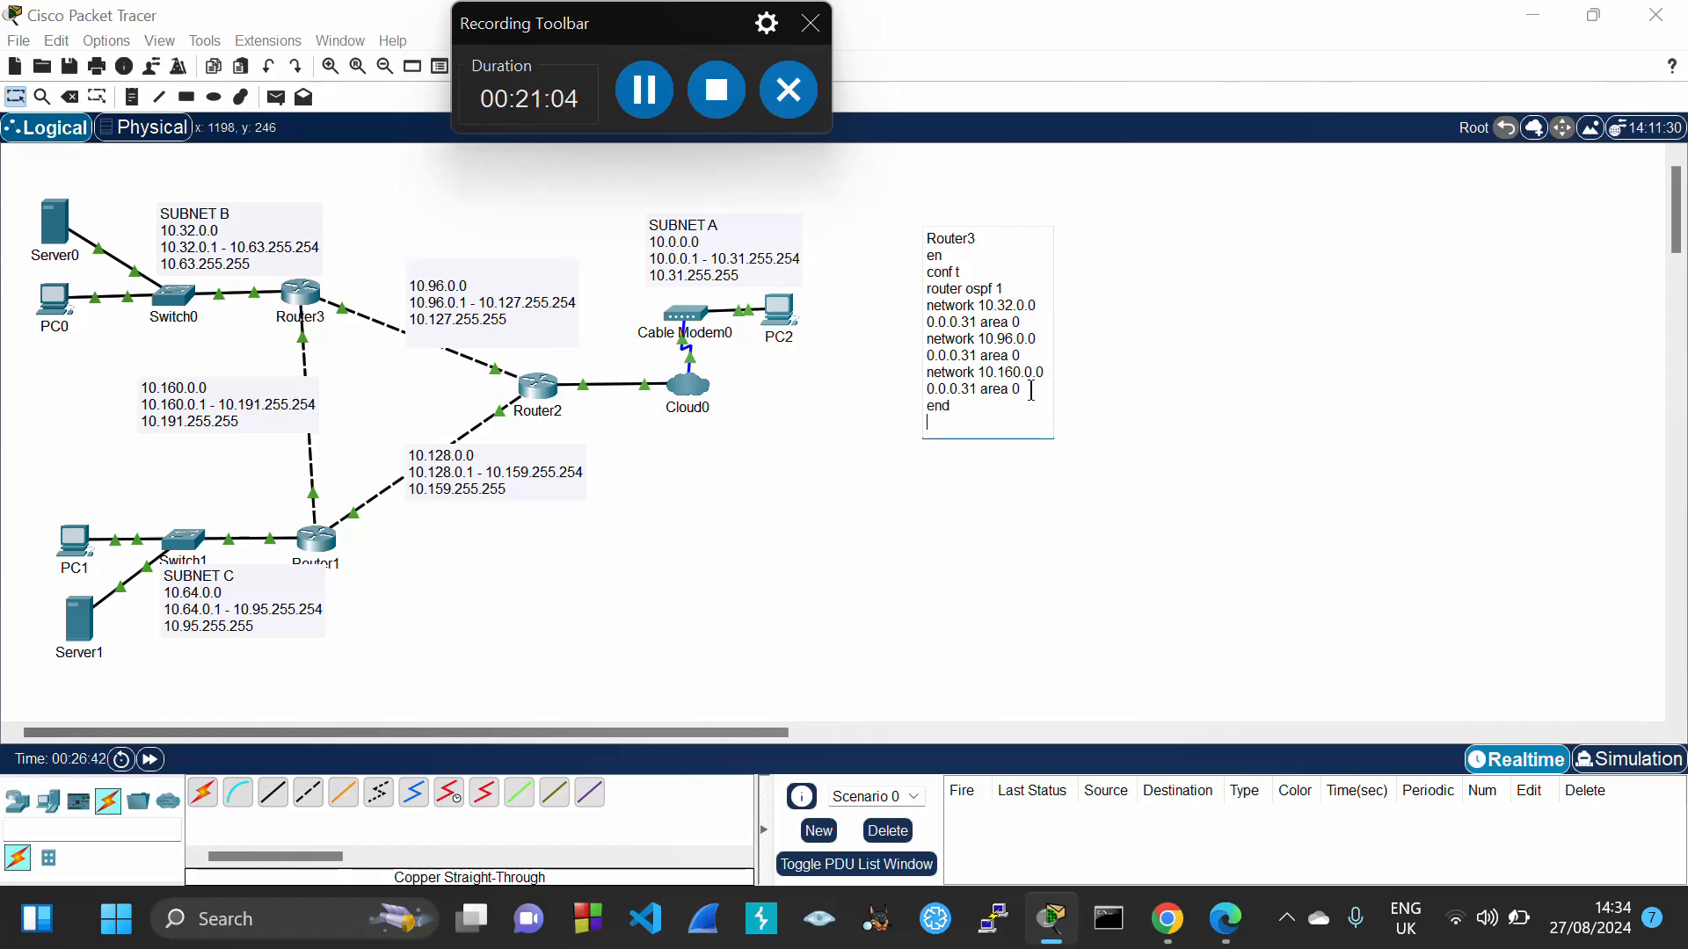
{"action": "type", "text": "wr"}
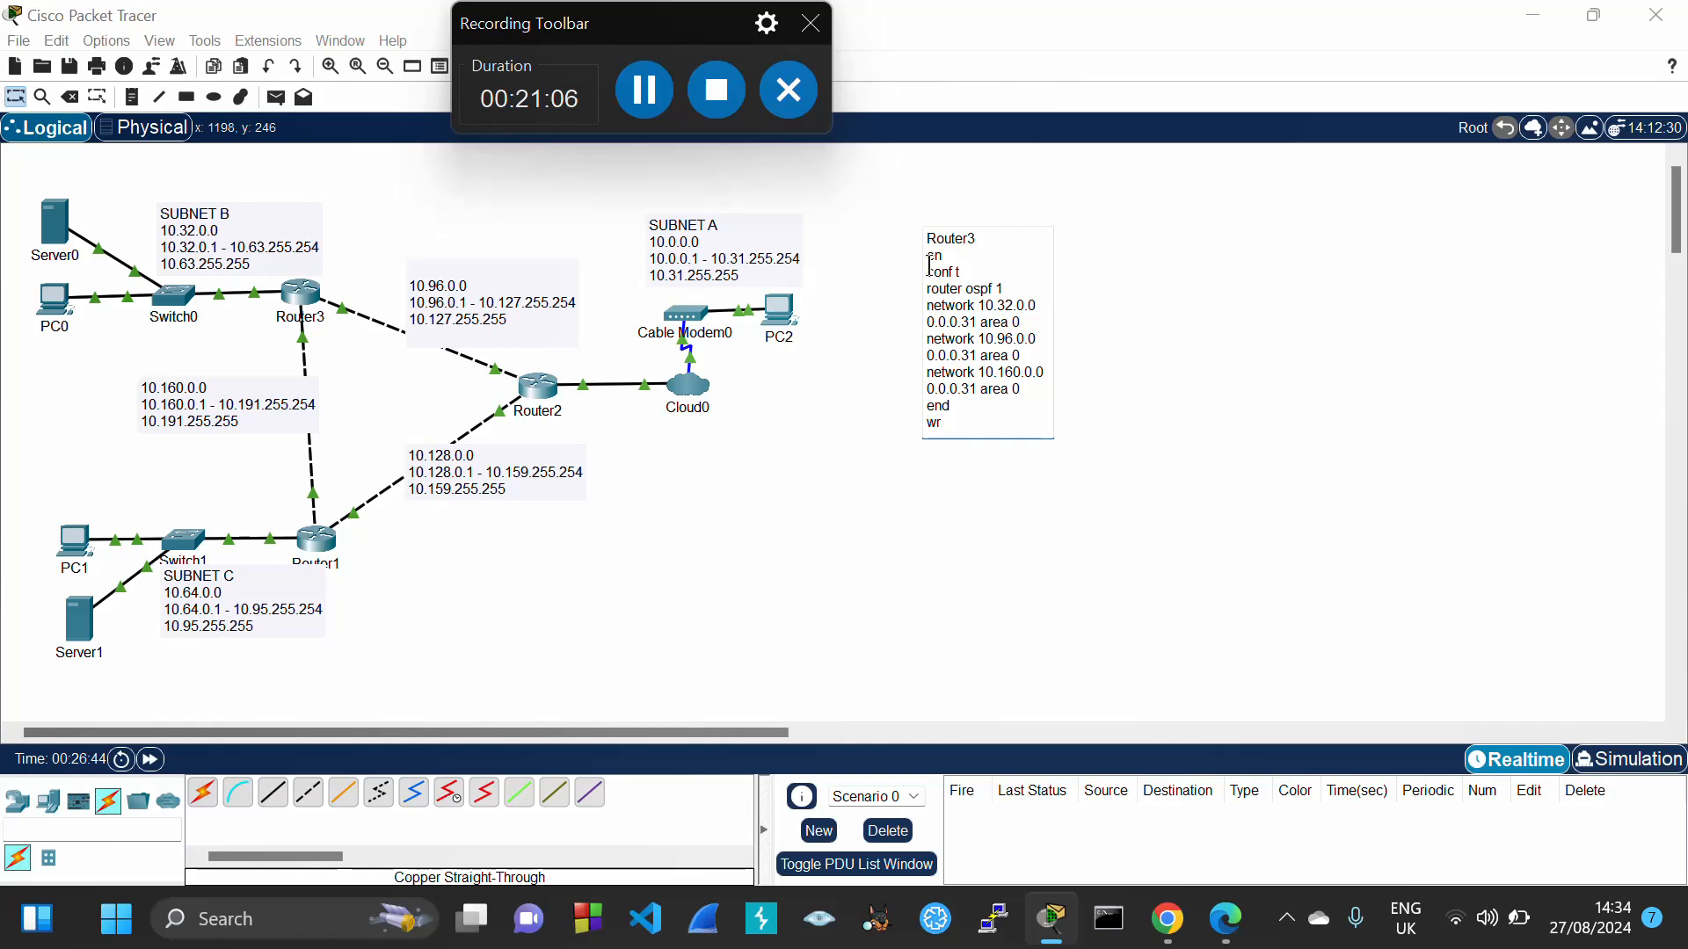
{"action": "left_click_drag", "start_coordinate": [930, 264], "coordinate": [958, 422]}
{"action": "key", "text": "ctrl+c"}
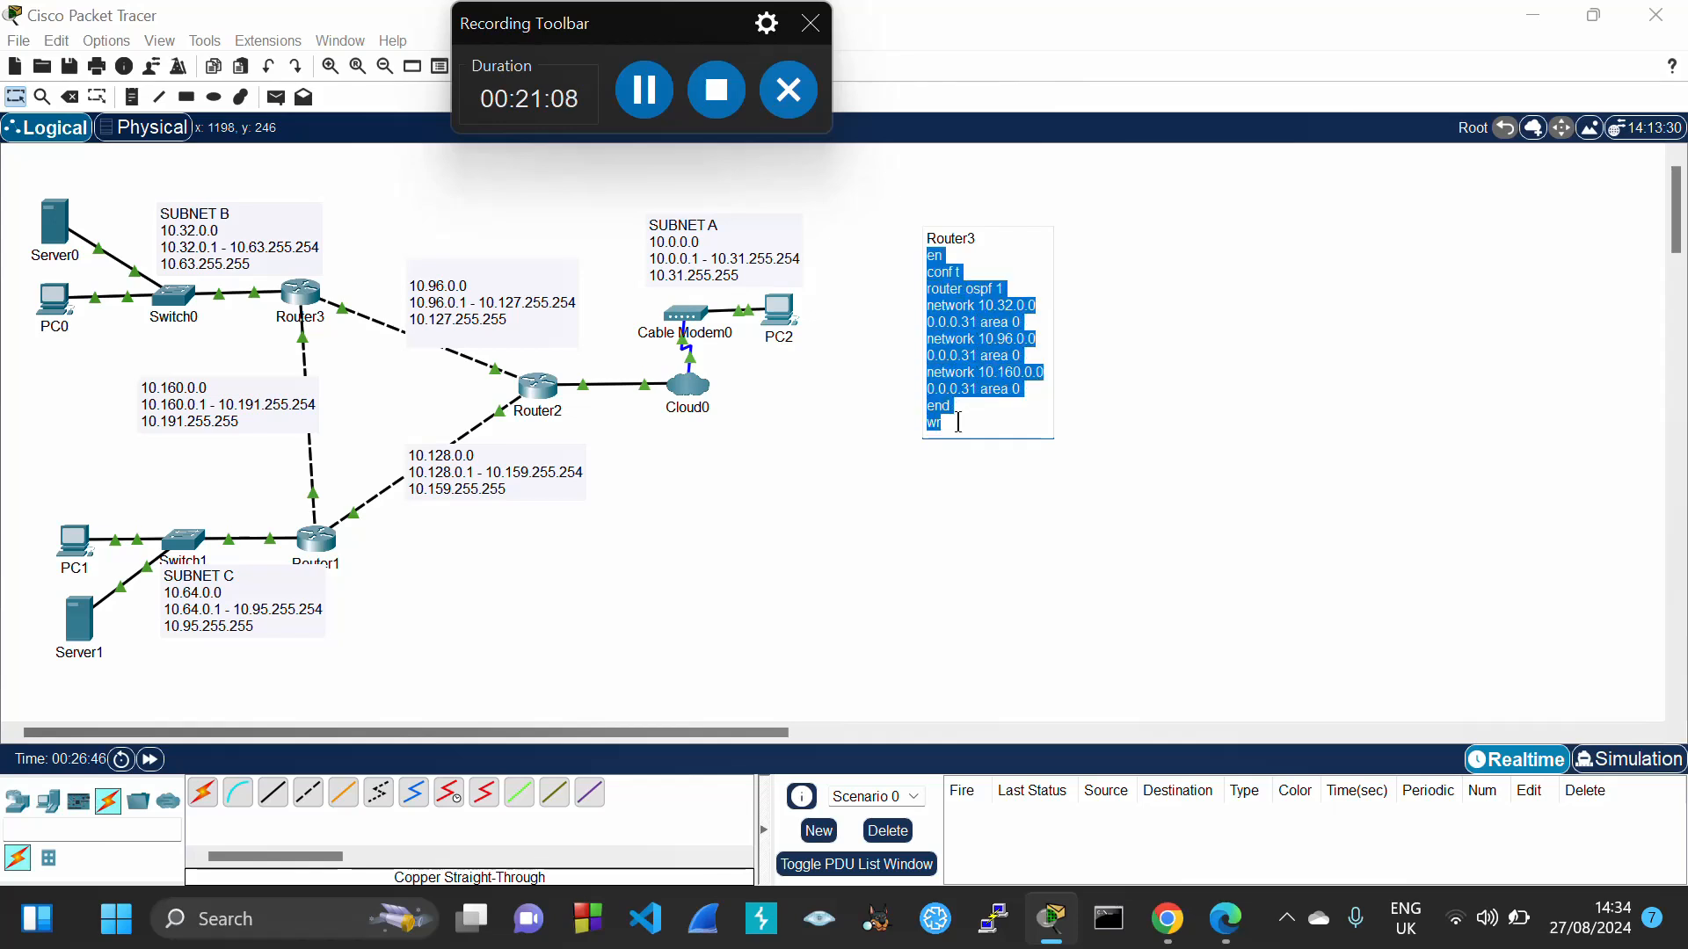
{"action": "left_click", "coordinate": [18, 97]}
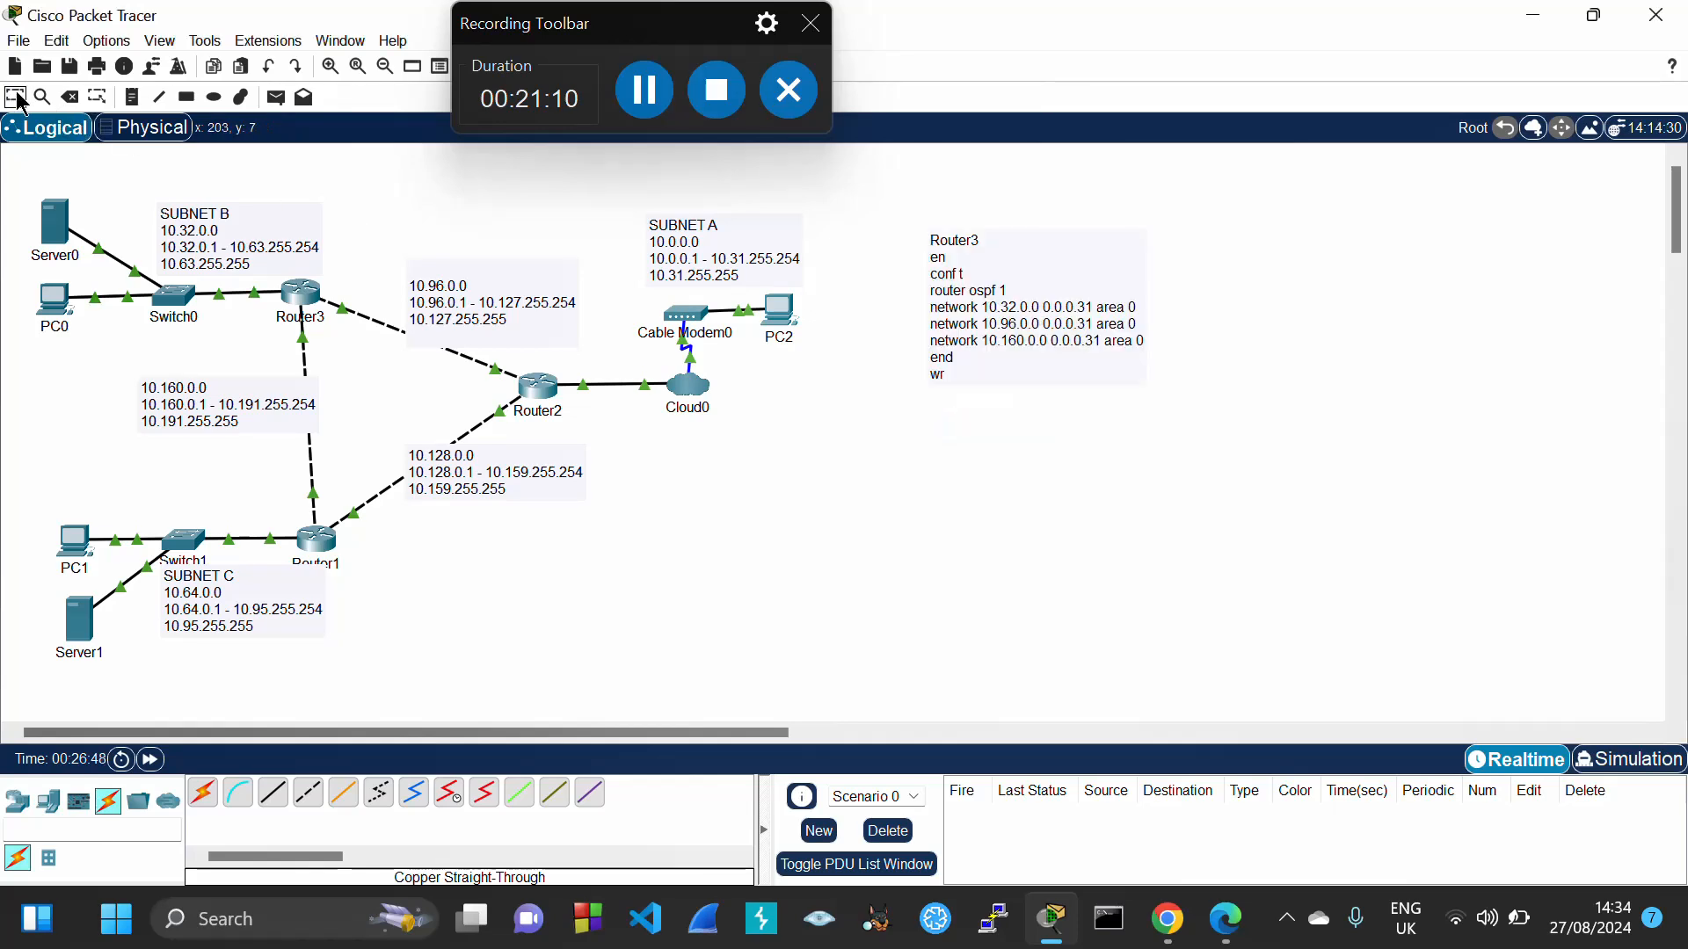
{"action": "left_click", "coordinate": [304, 294]}
In Router3's CLI, exit to the user prompt, paste the OSPF commands with wr, and close
{"action": "left_click_drag", "start_coordinate": [935, 35], "coordinate": [1064, 97]}
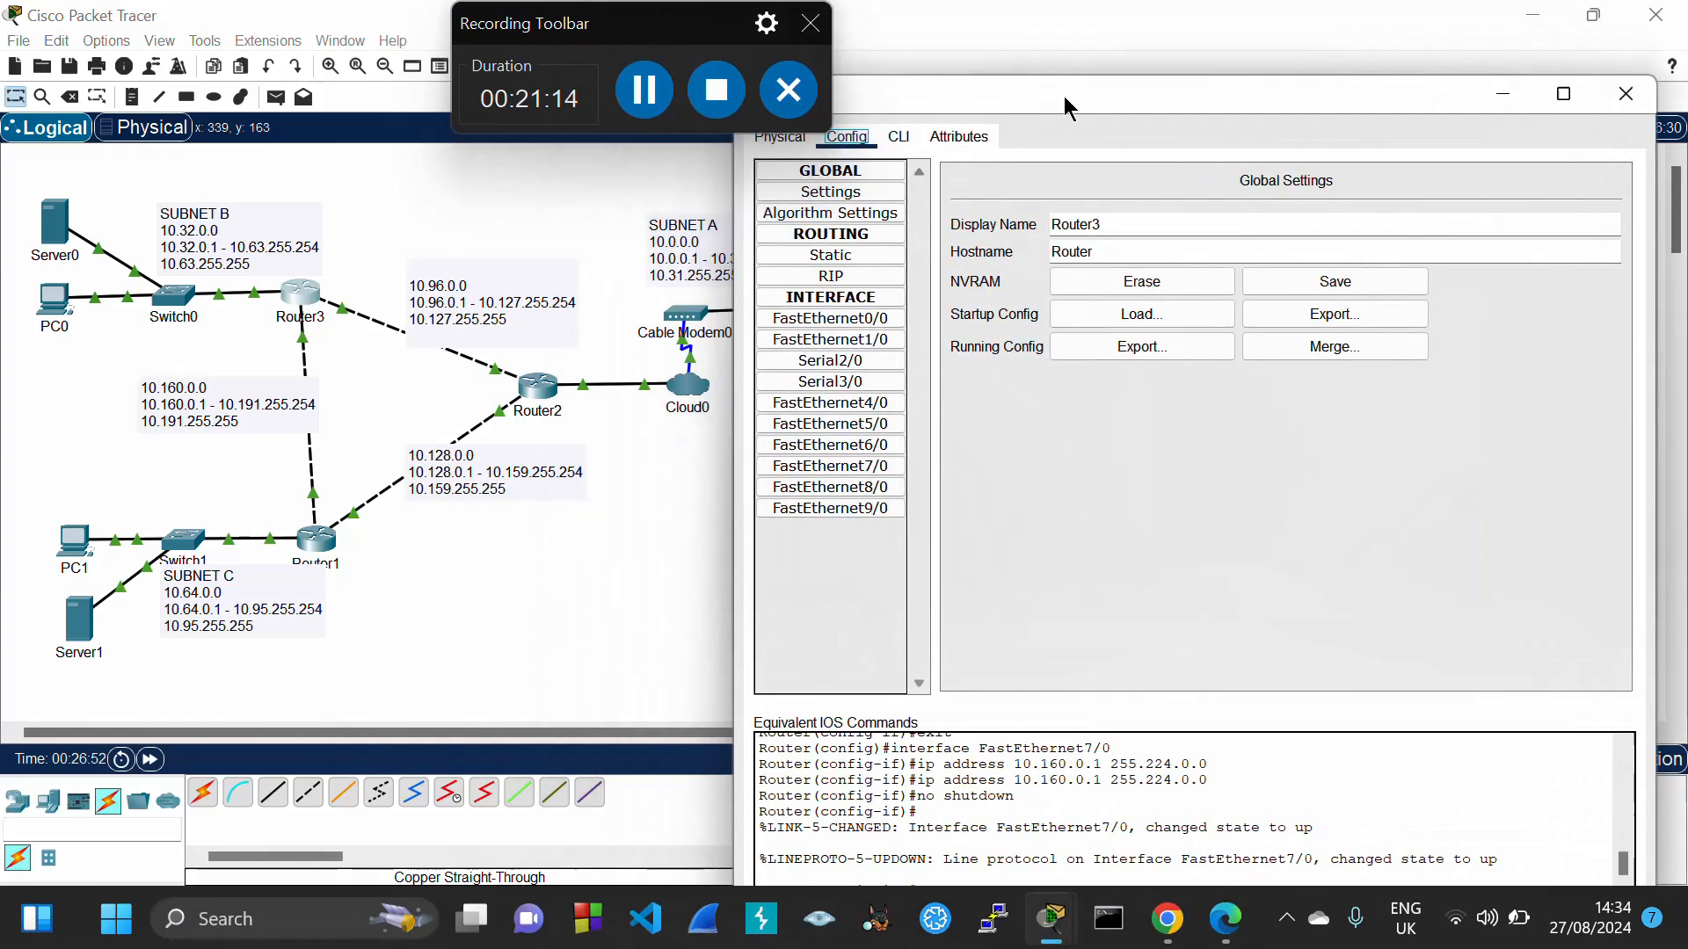
{"action": "left_click", "coordinate": [899, 138]}
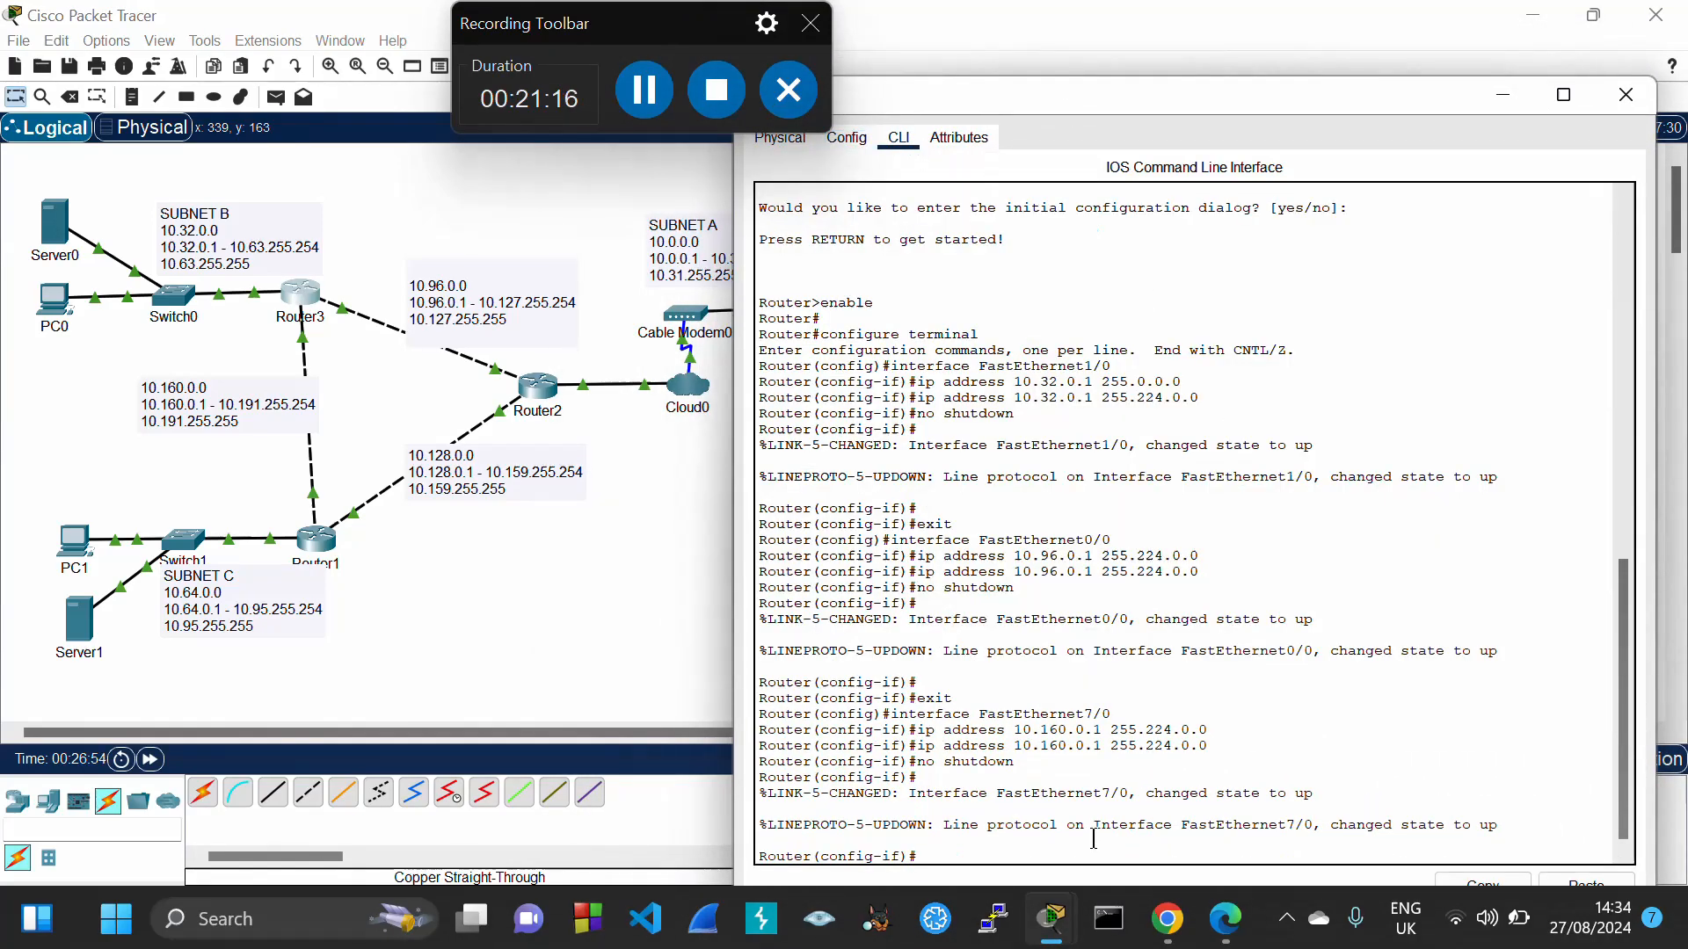
{"action": "type", "text": "exit"}
{"action": "key", "text": "Return"}
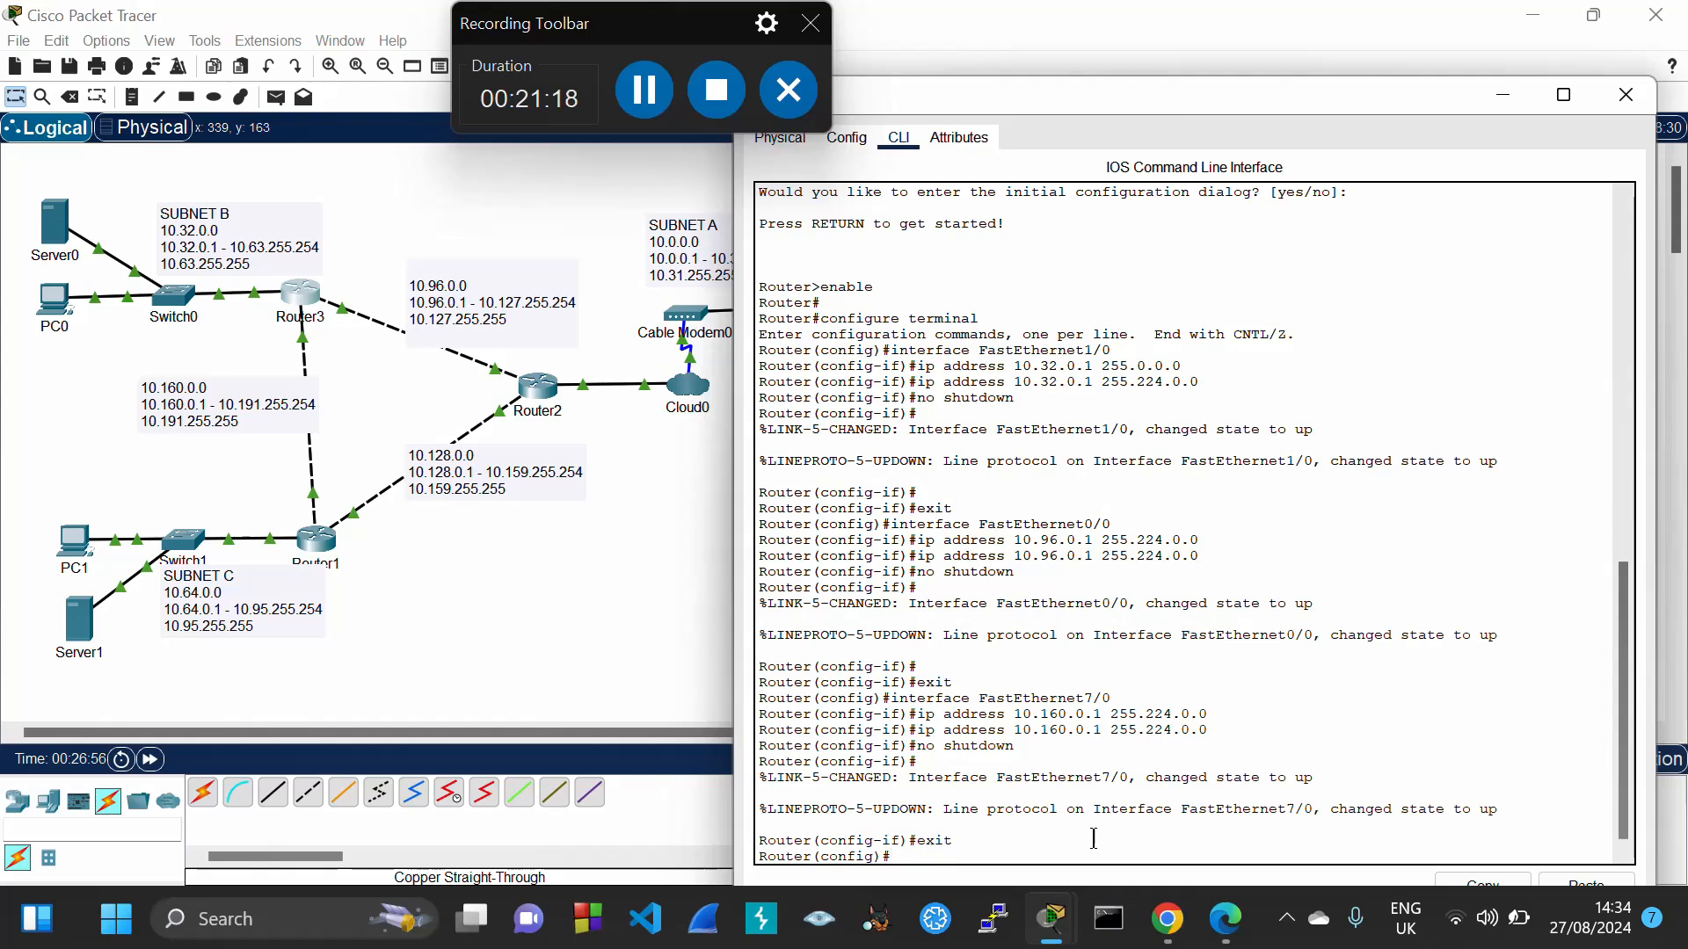
{"action": "type", "text": "exit"}
{"action": "key", "text": "Return"}
{"action": "type", "text": "ex"}
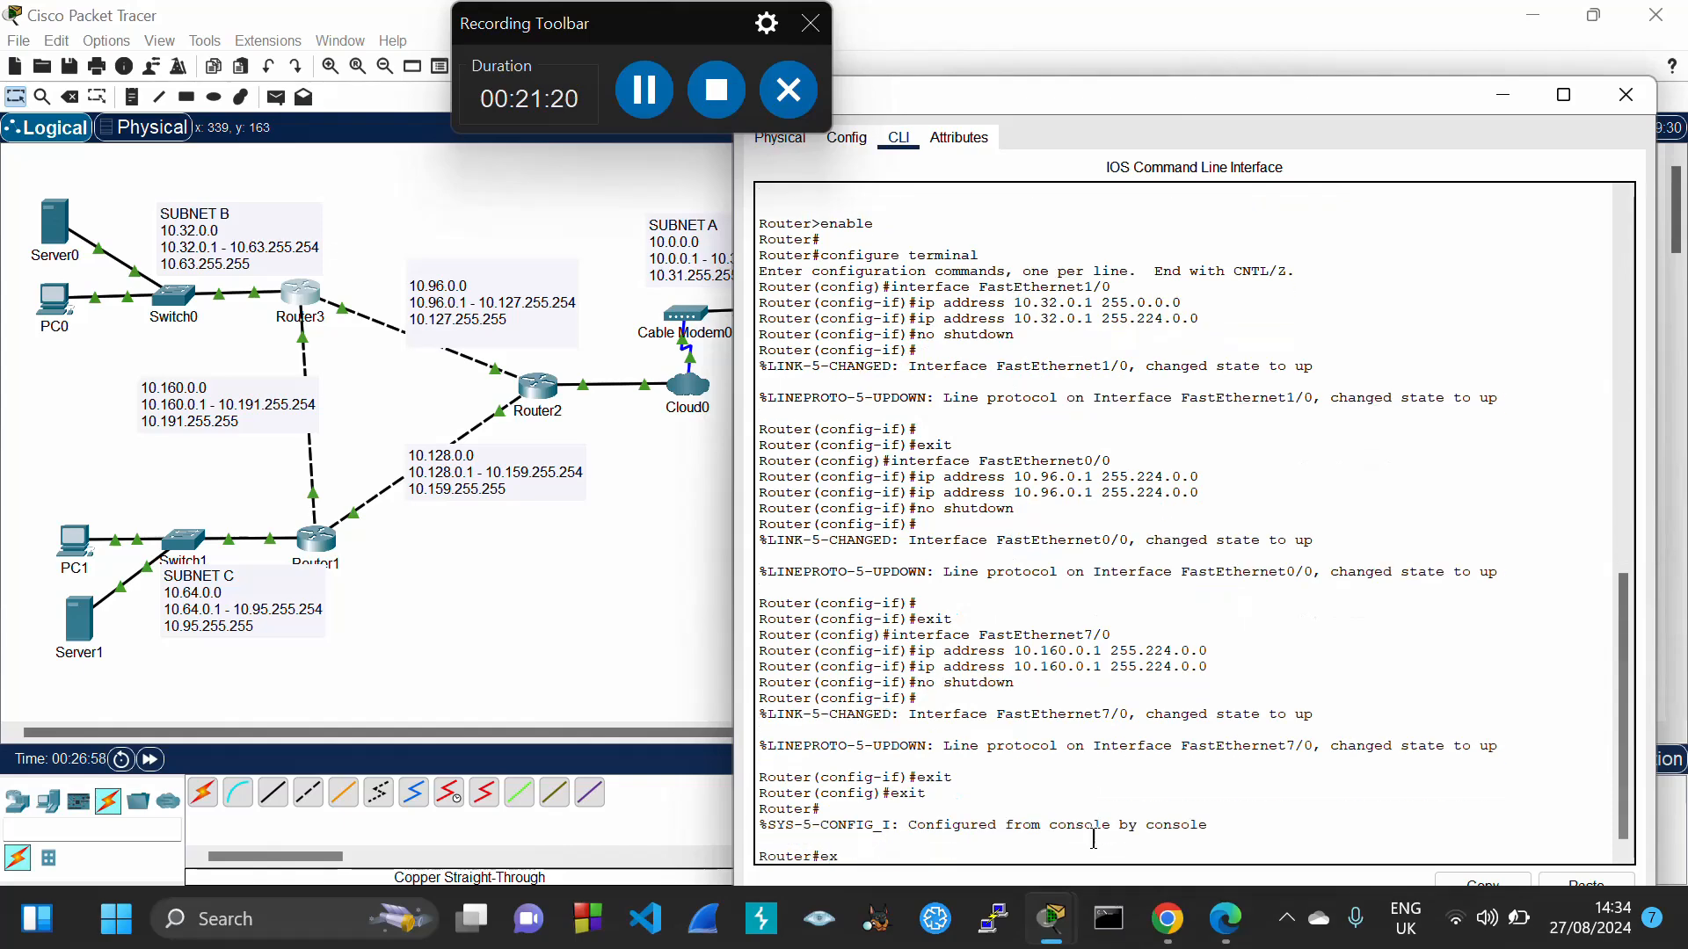
{"action": "type", "text": "it"}
{"action": "key", "text": "Return"}
{"action": "key", "text": "Return"}
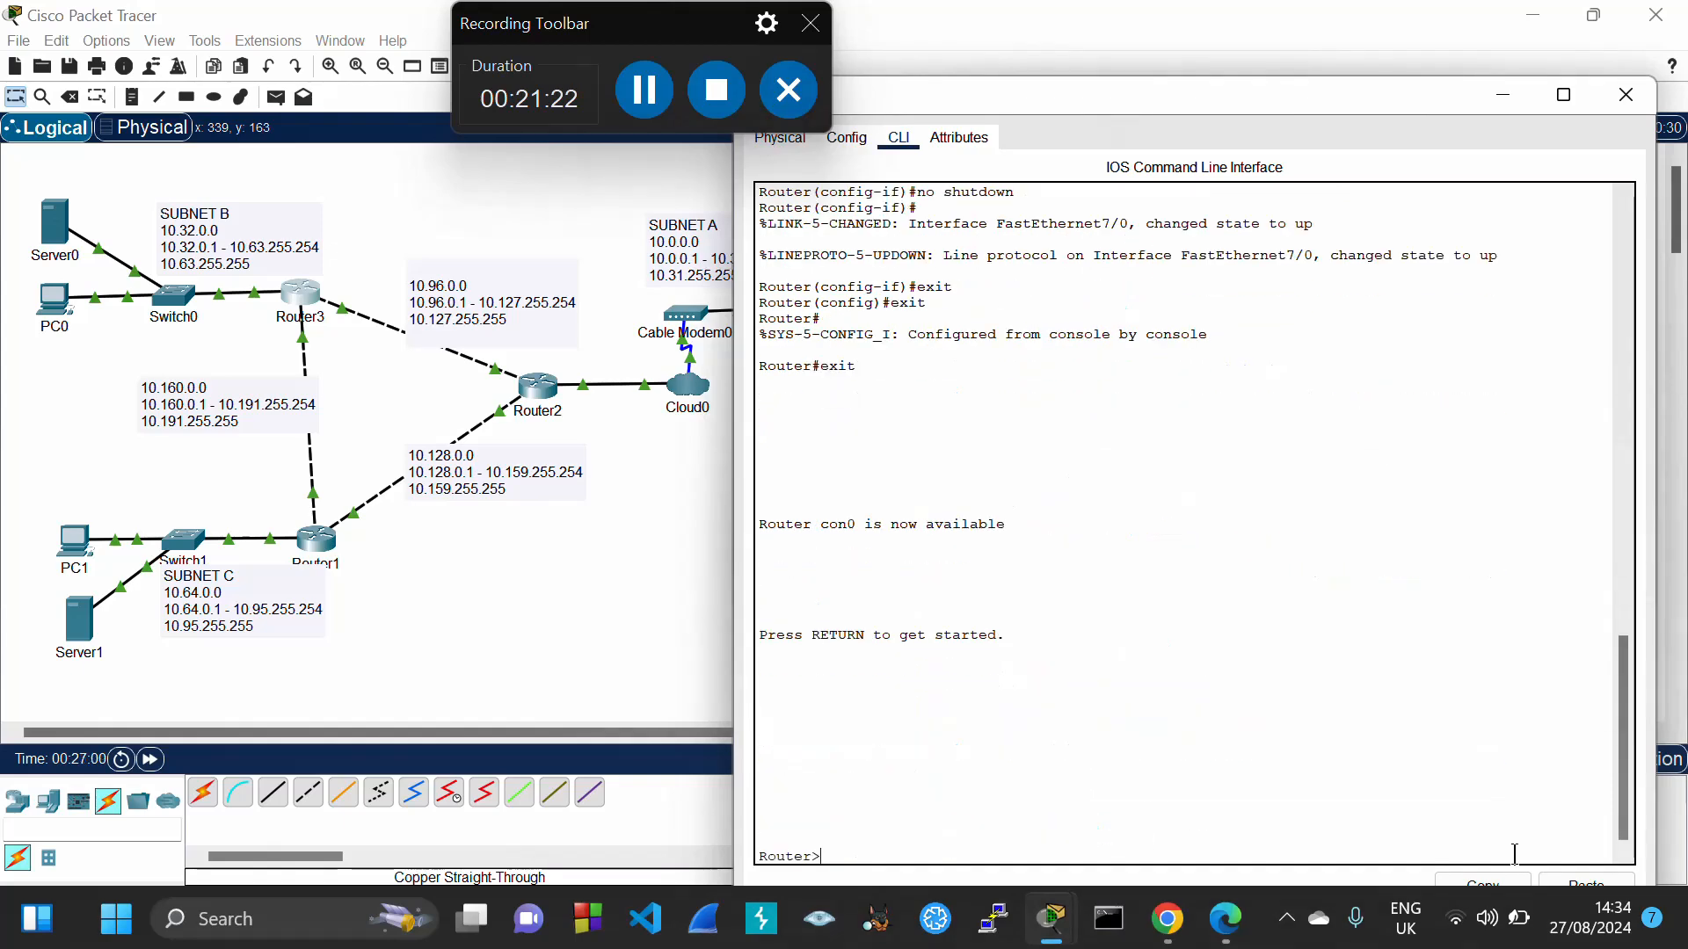
{"action": "left_click_drag", "start_coordinate": [1270, 101], "coordinate": [1264, 48]}
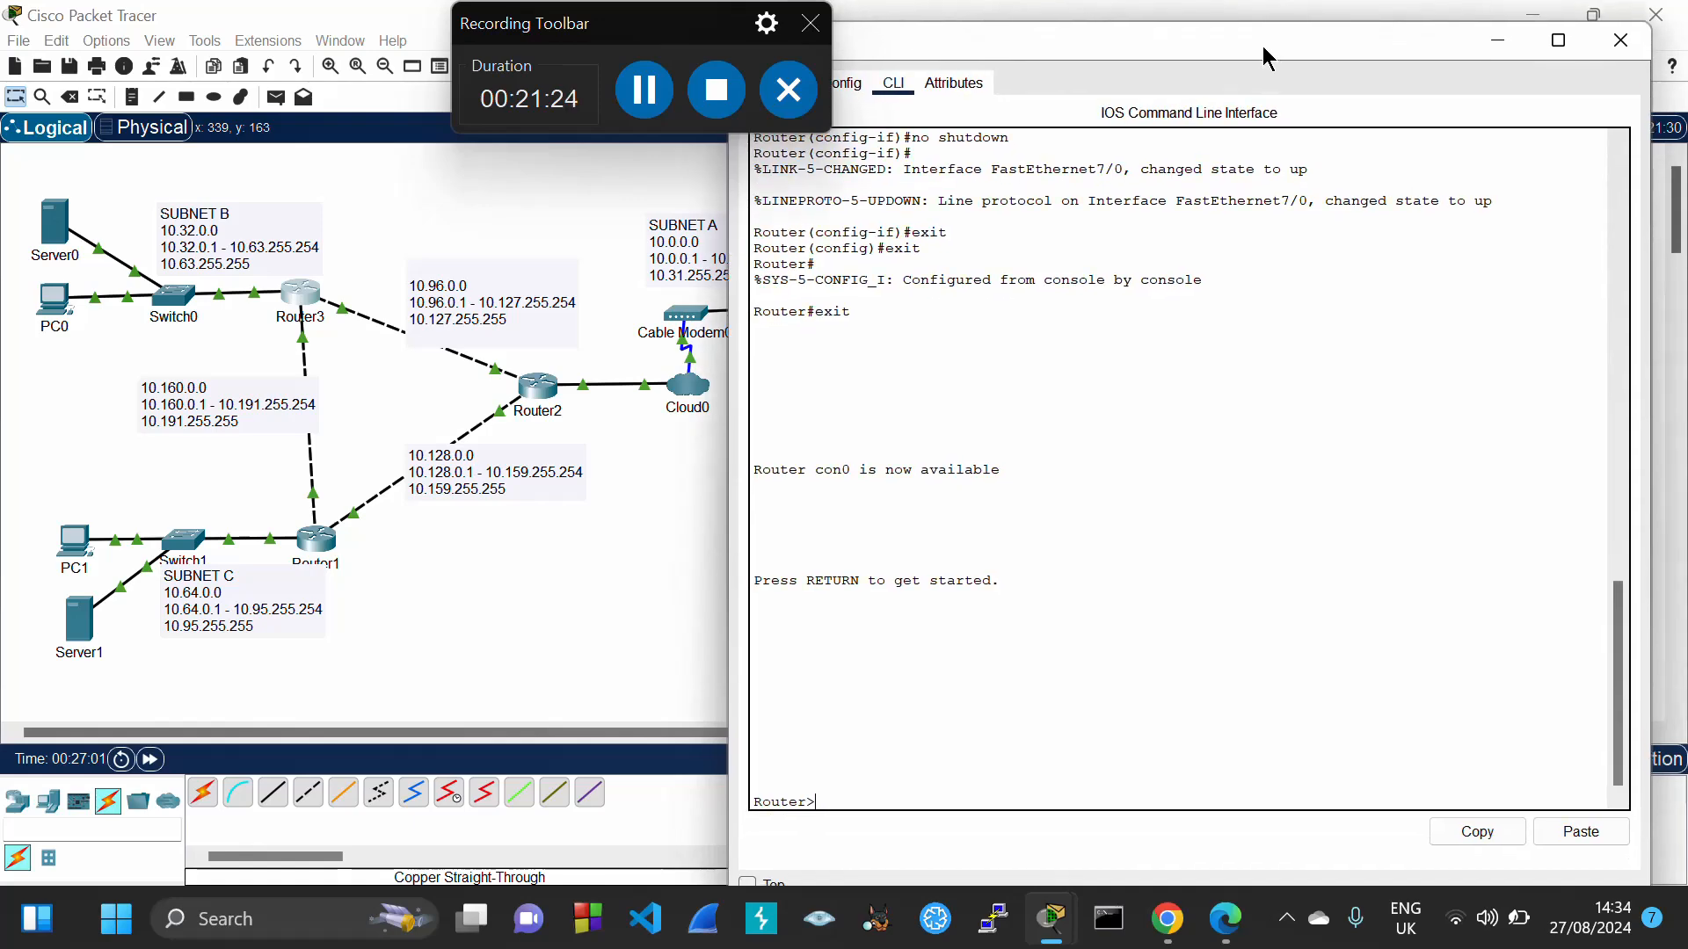
{"action": "left_click", "coordinate": [1579, 833]}
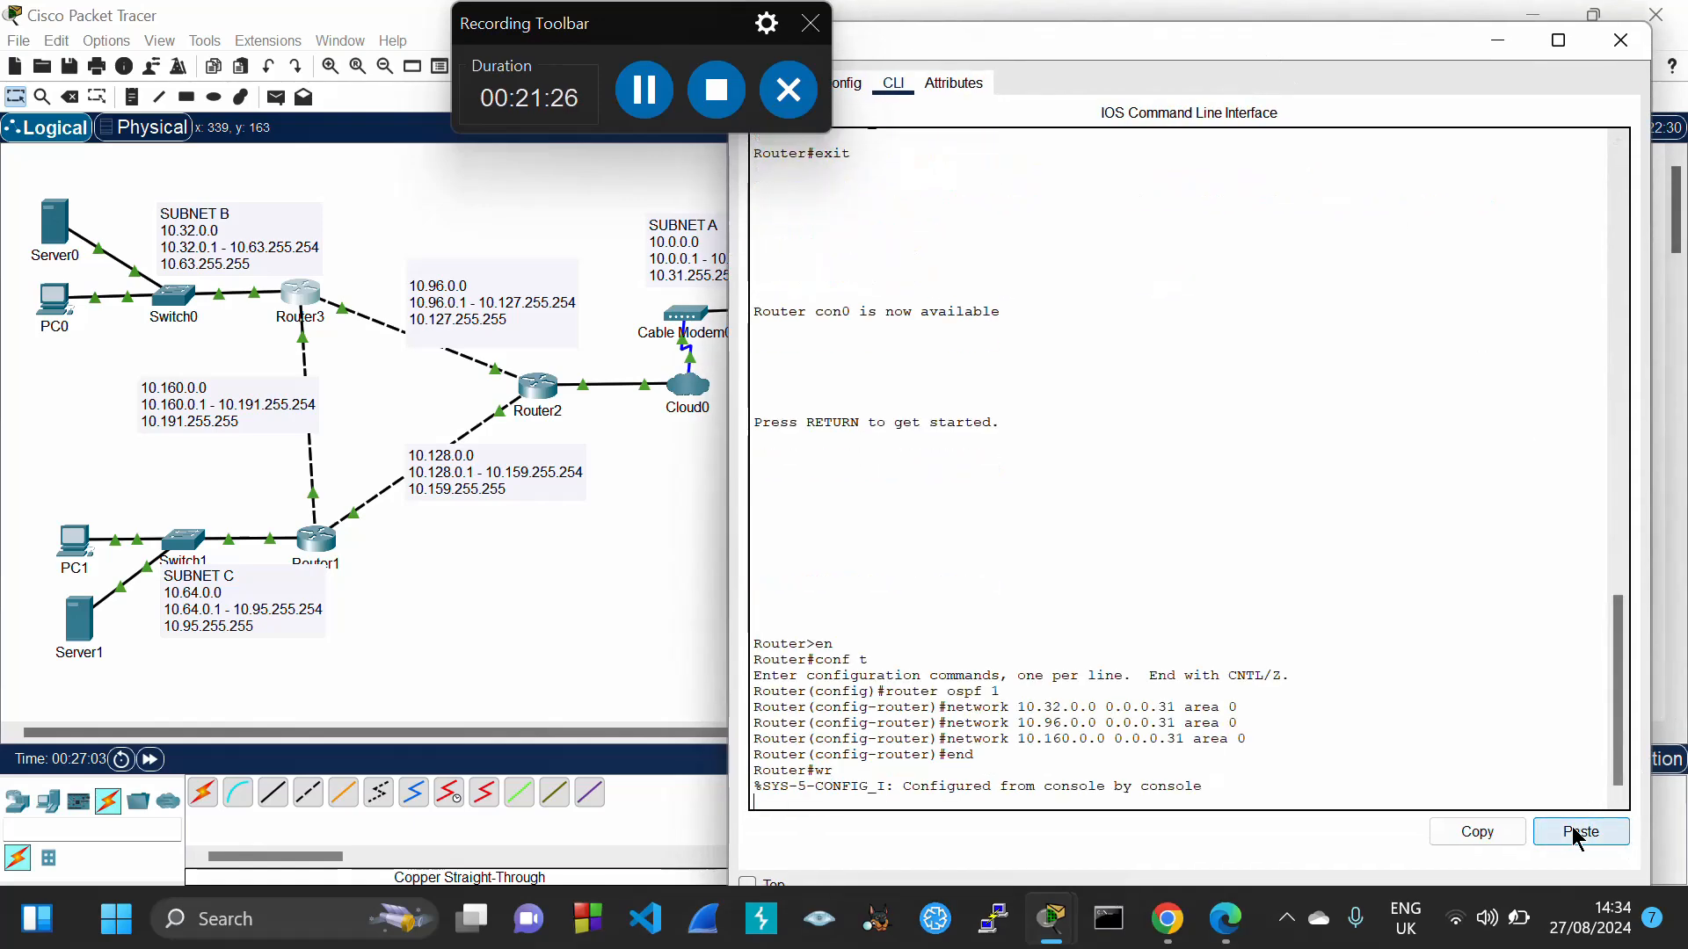
{"action": "left_click", "coordinate": [1622, 41]}
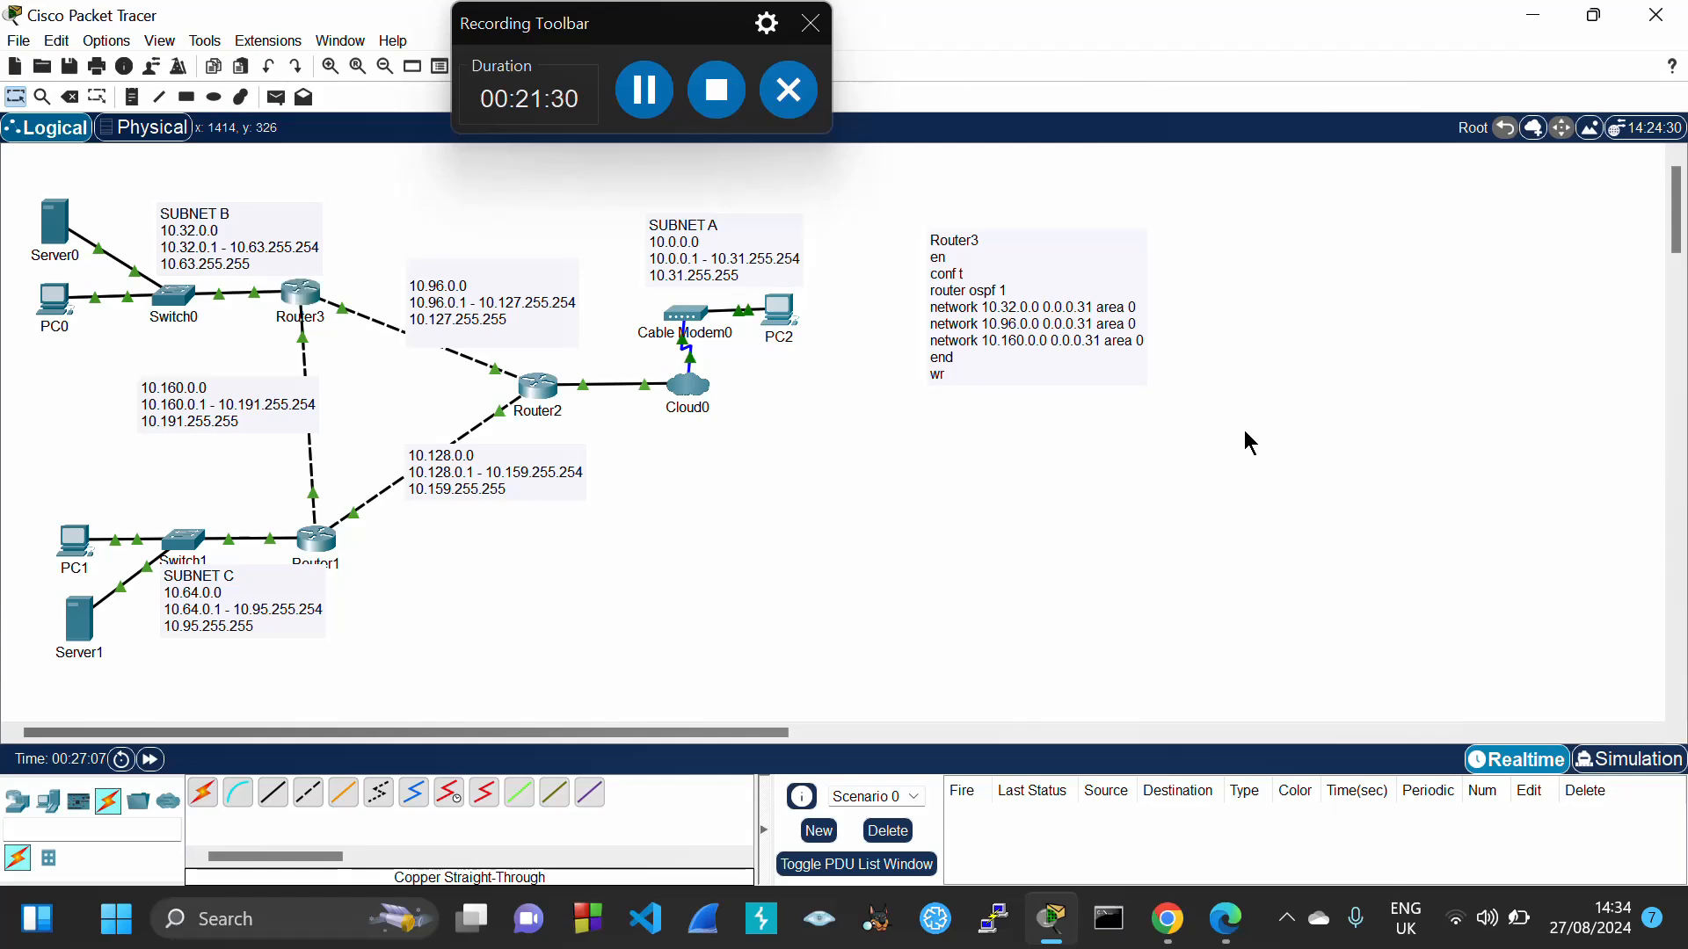
Copy the Router3 OSPF note text and paste it into two new notes
{"action": "left_click", "coordinate": [954, 256]}
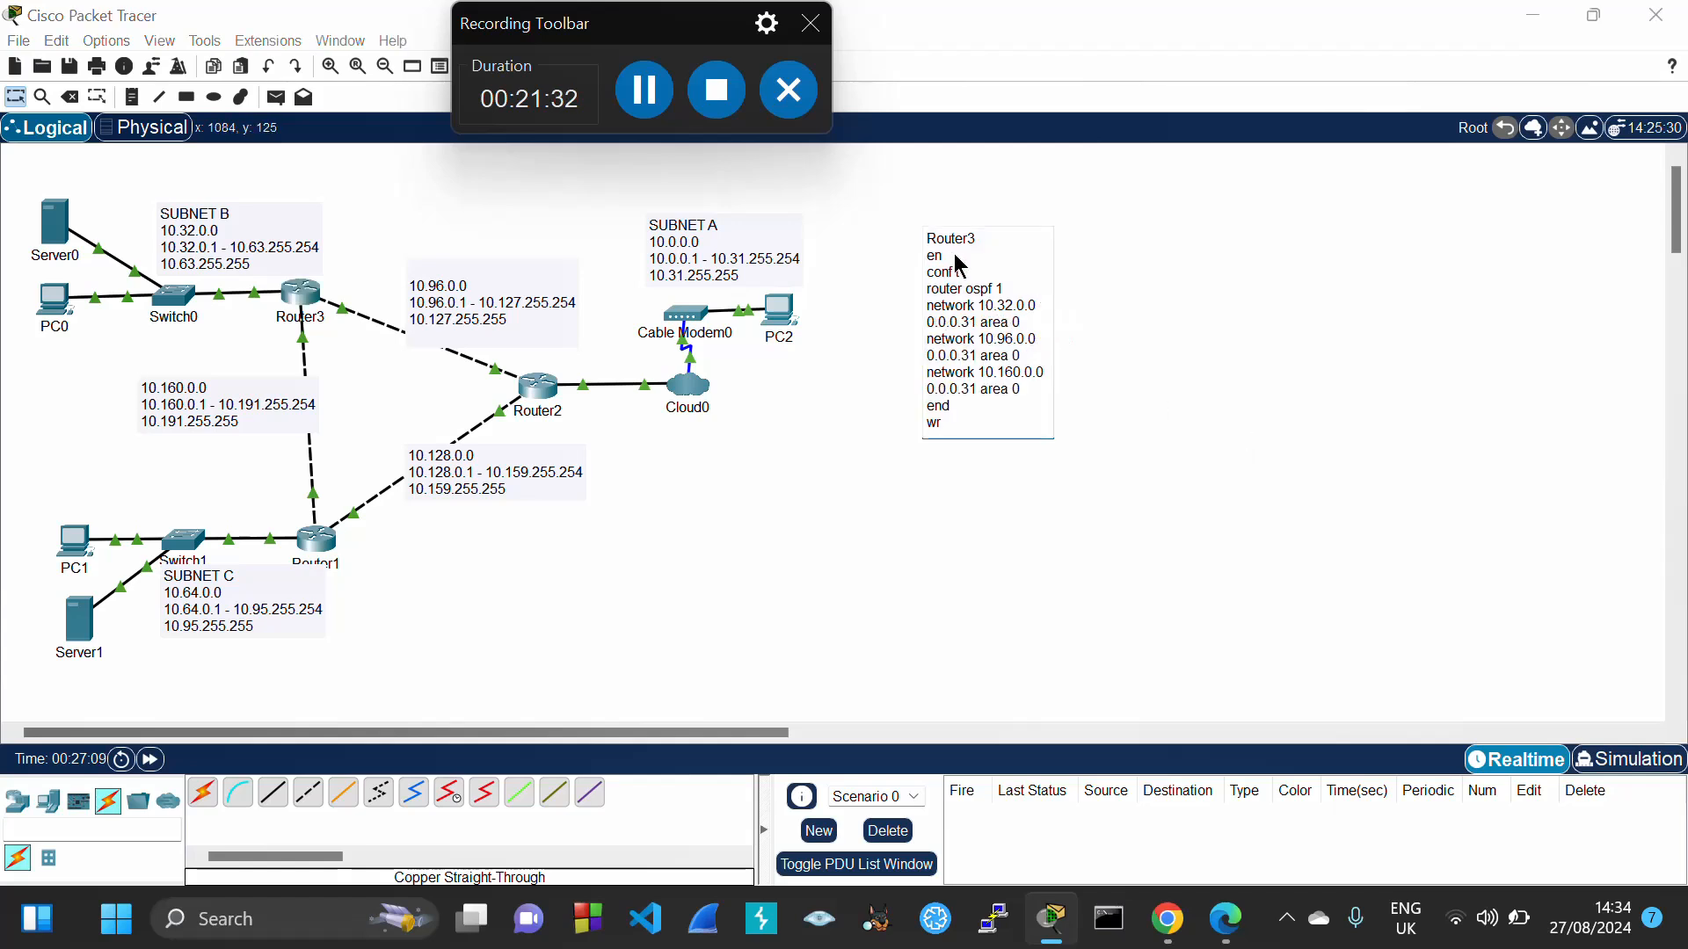
{"action": "key", "text": "ctrl+a"}
{"action": "key", "text": "ctrl+c"}
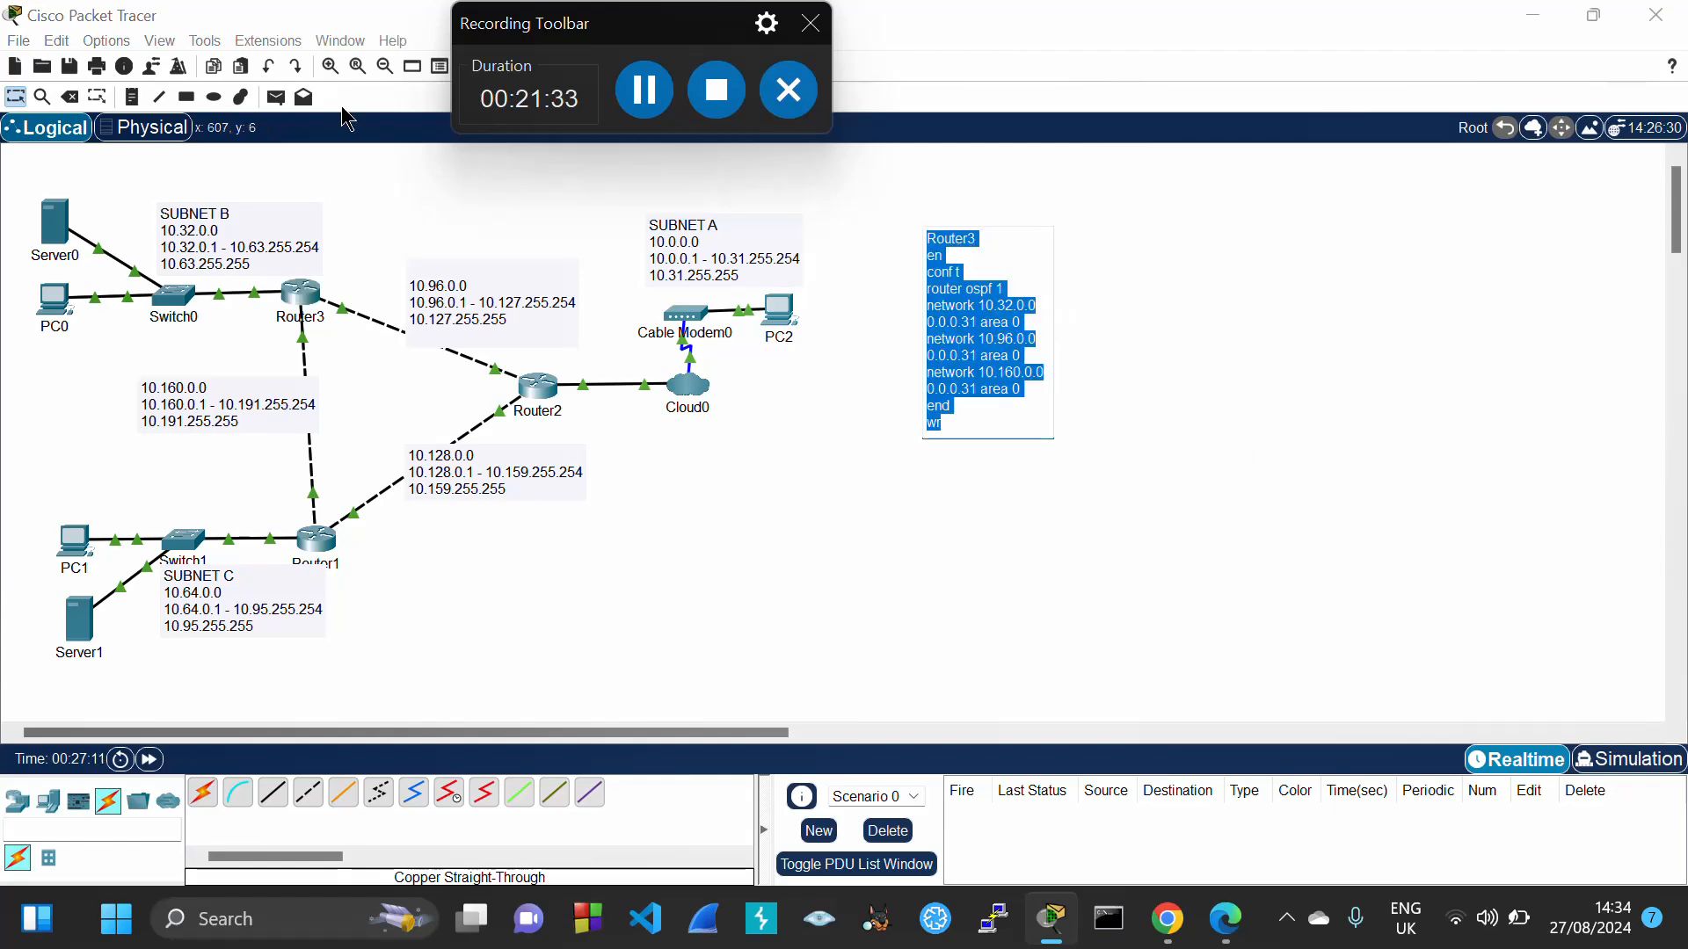
{"action": "left_click", "coordinate": [131, 99]}
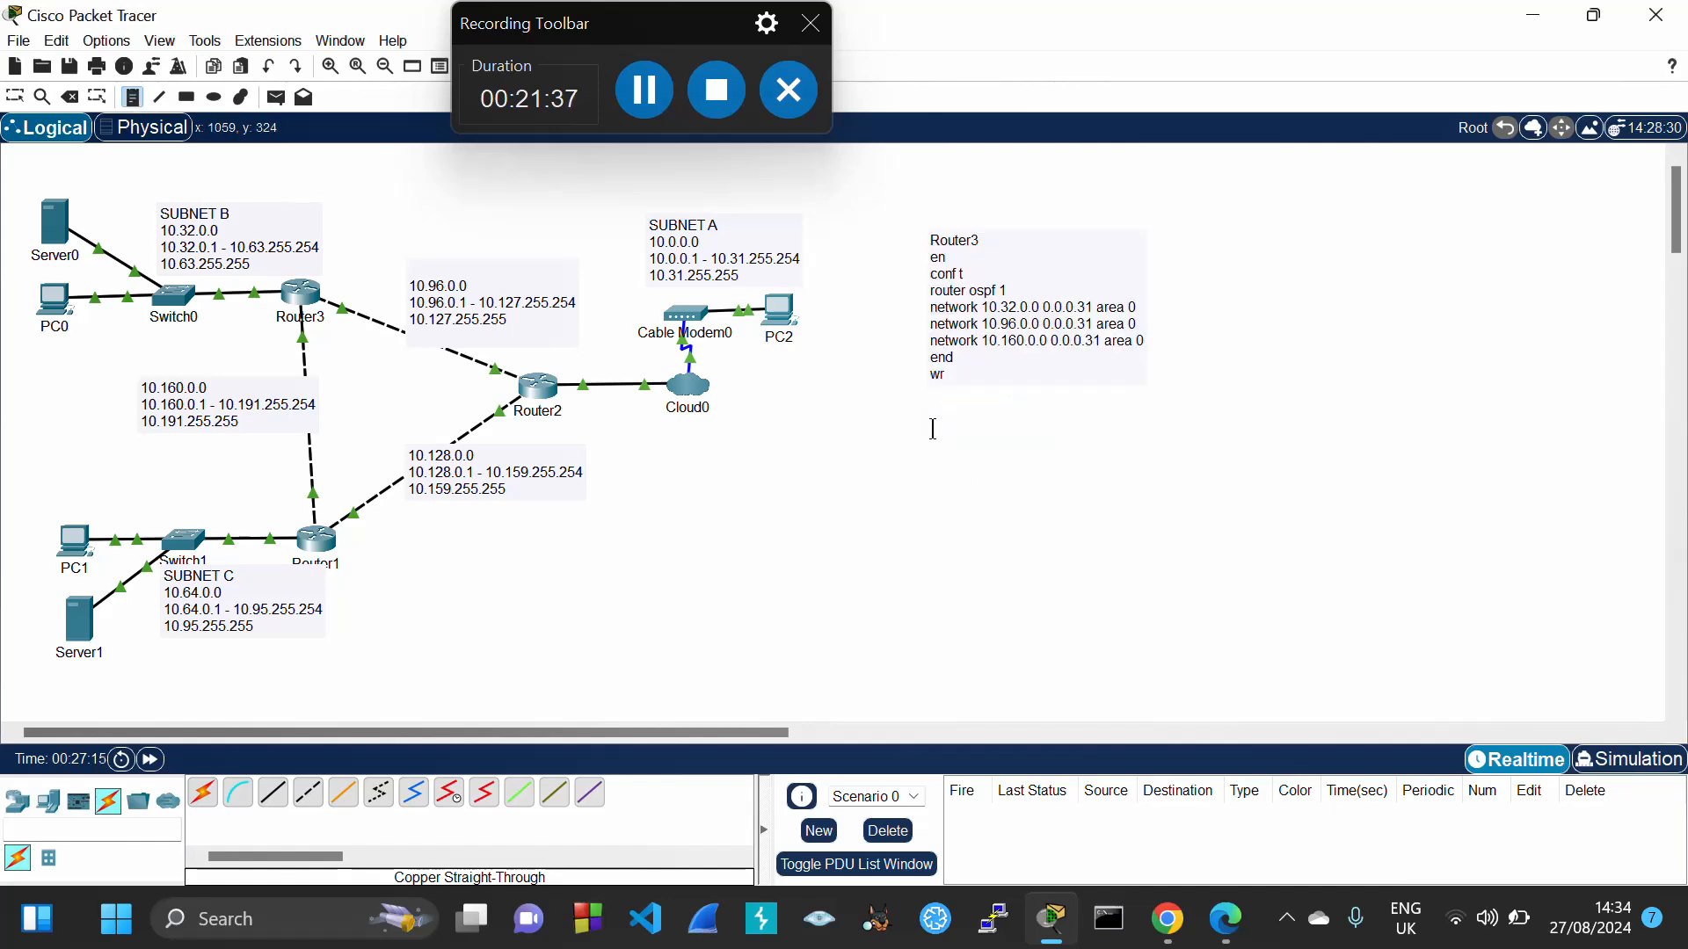
{"action": "left_click", "coordinate": [932, 429]}
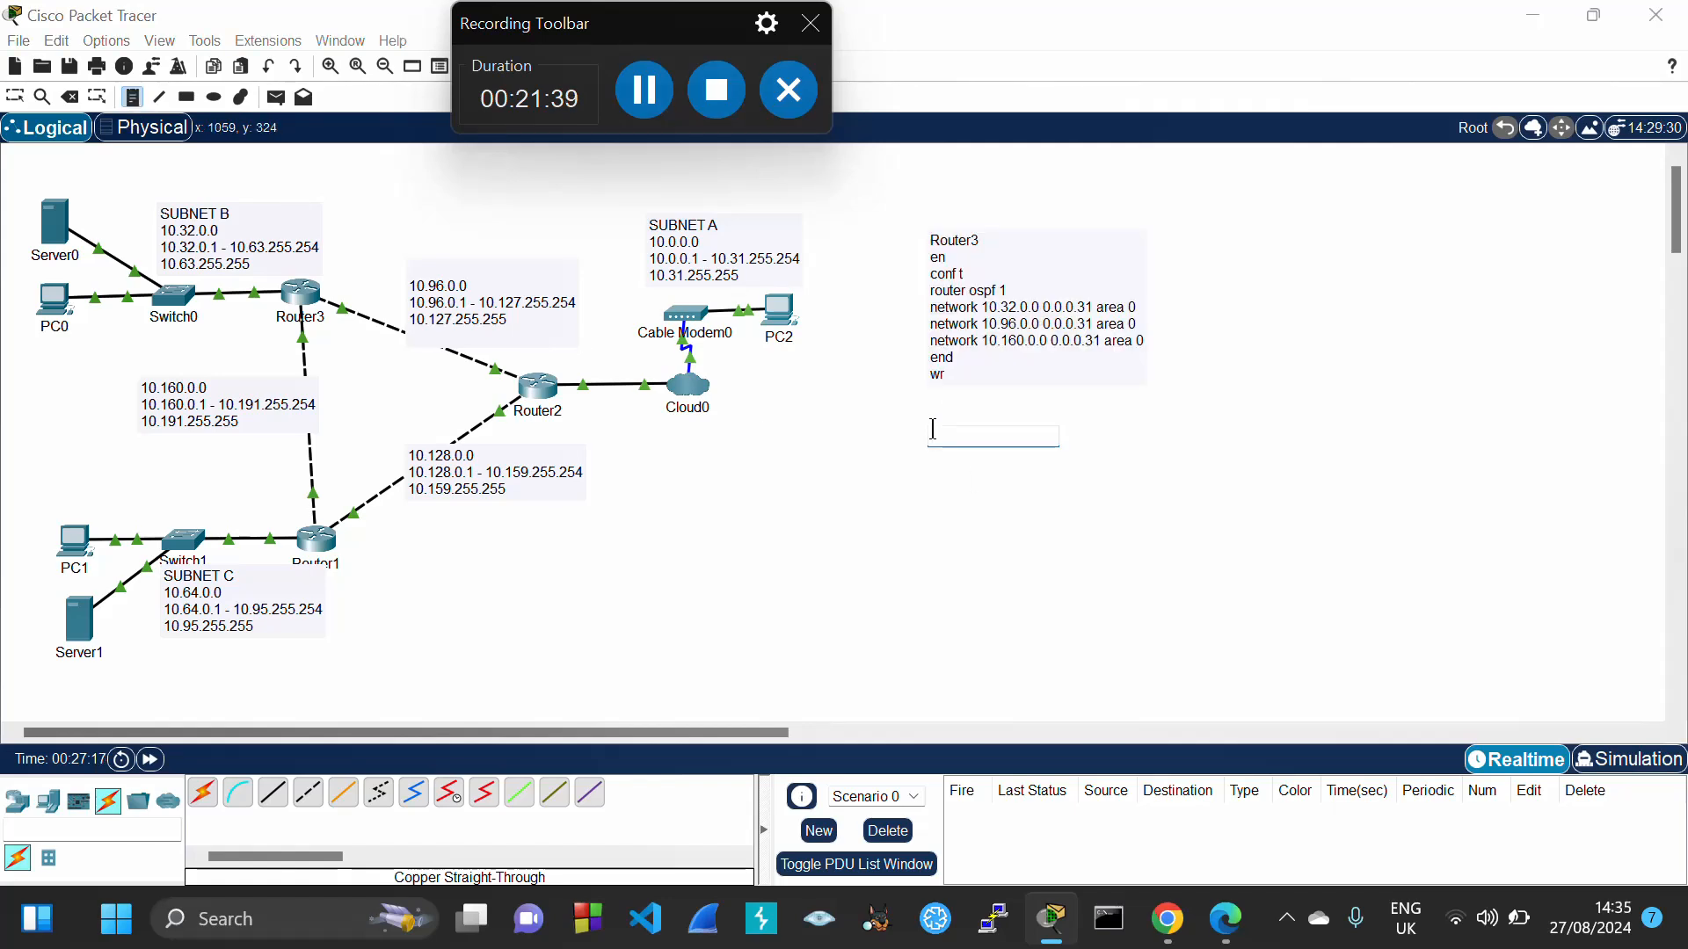
{"action": "key", "text": "ctrl+v"}
{"action": "left_click", "coordinate": [1271, 316]}
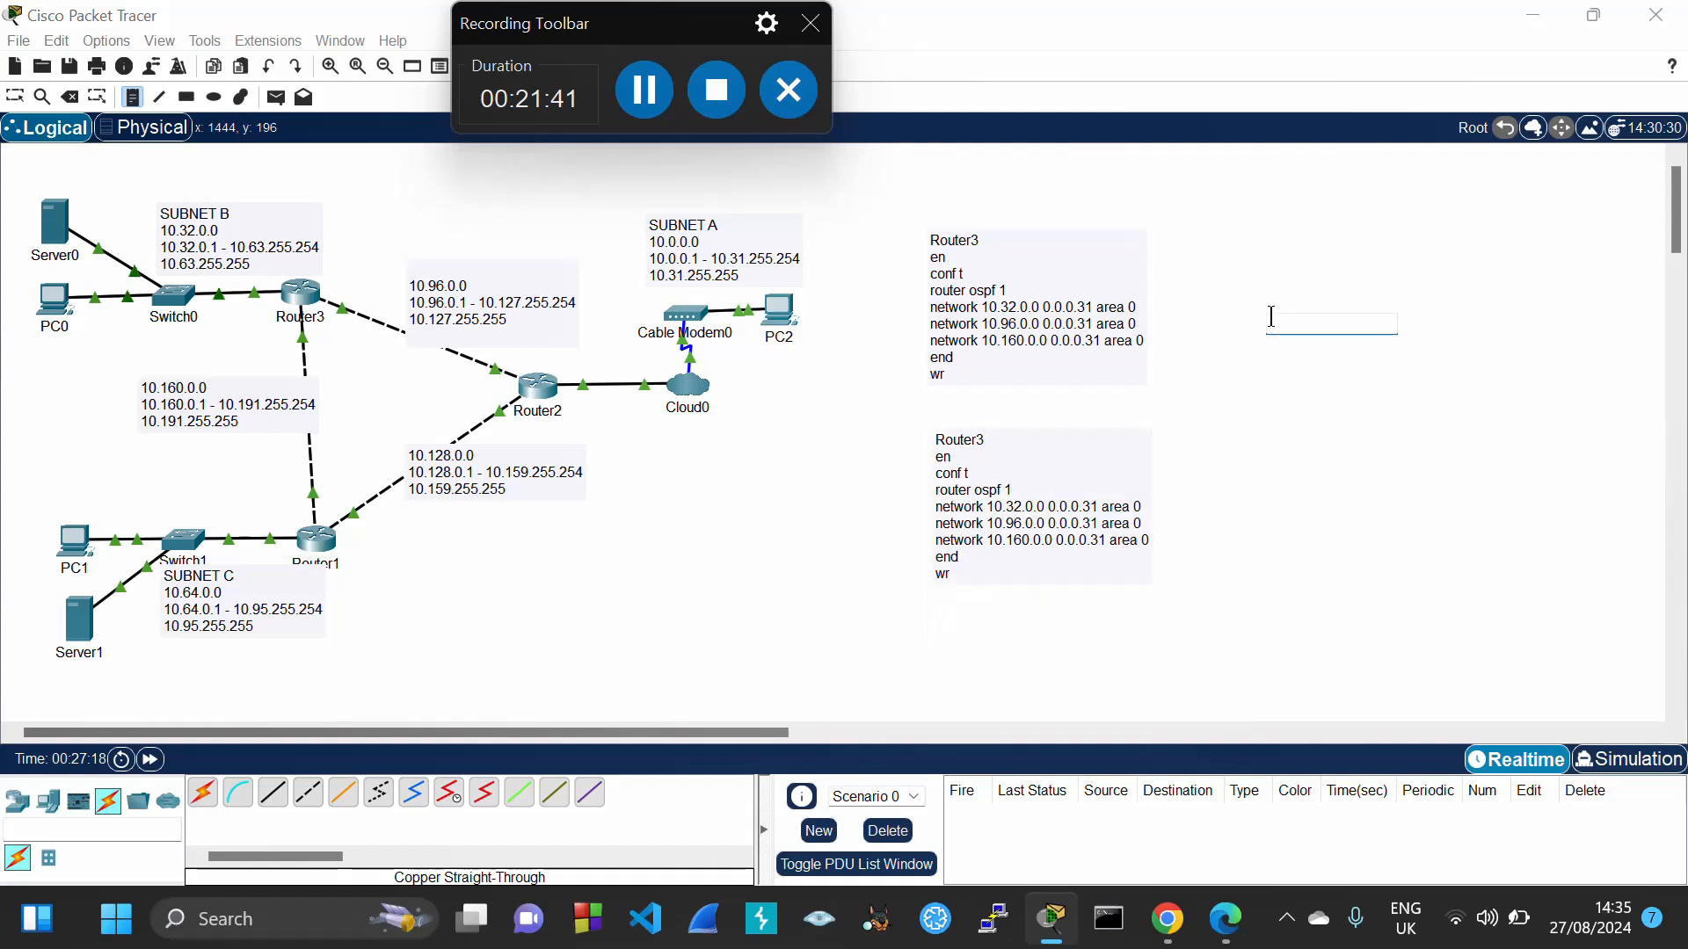
{"action": "key", "text": "ctrl+v"}
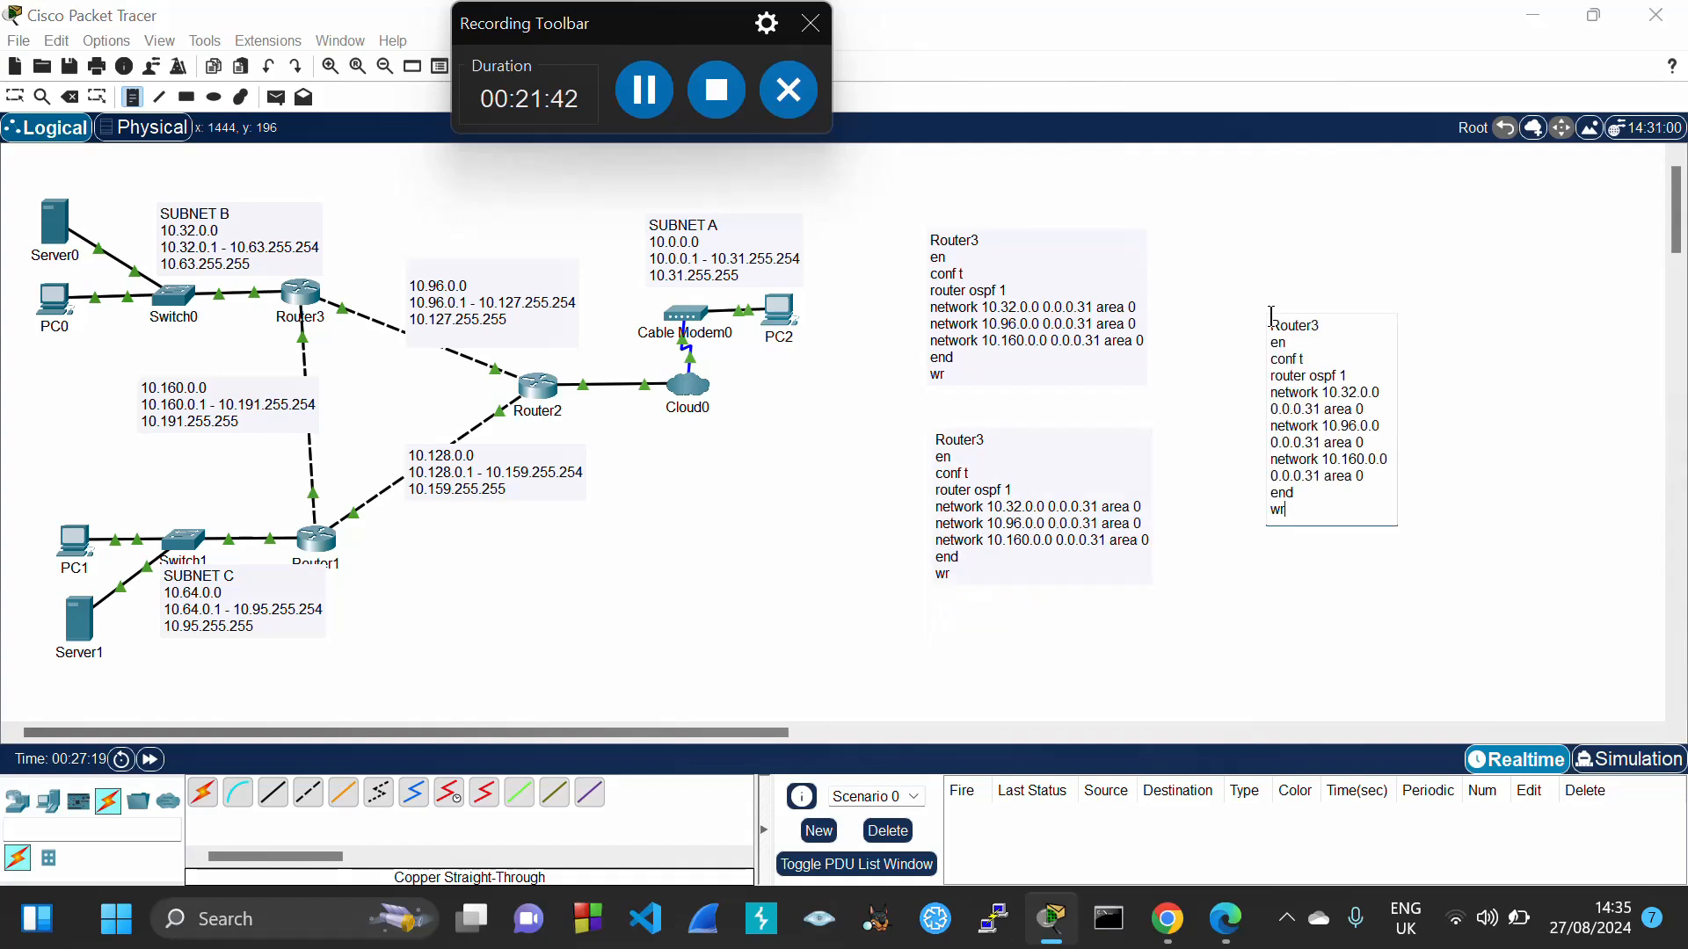
Stack the two new notes in a column below the original Router3 note
{"action": "left_click", "coordinate": [15, 96]}
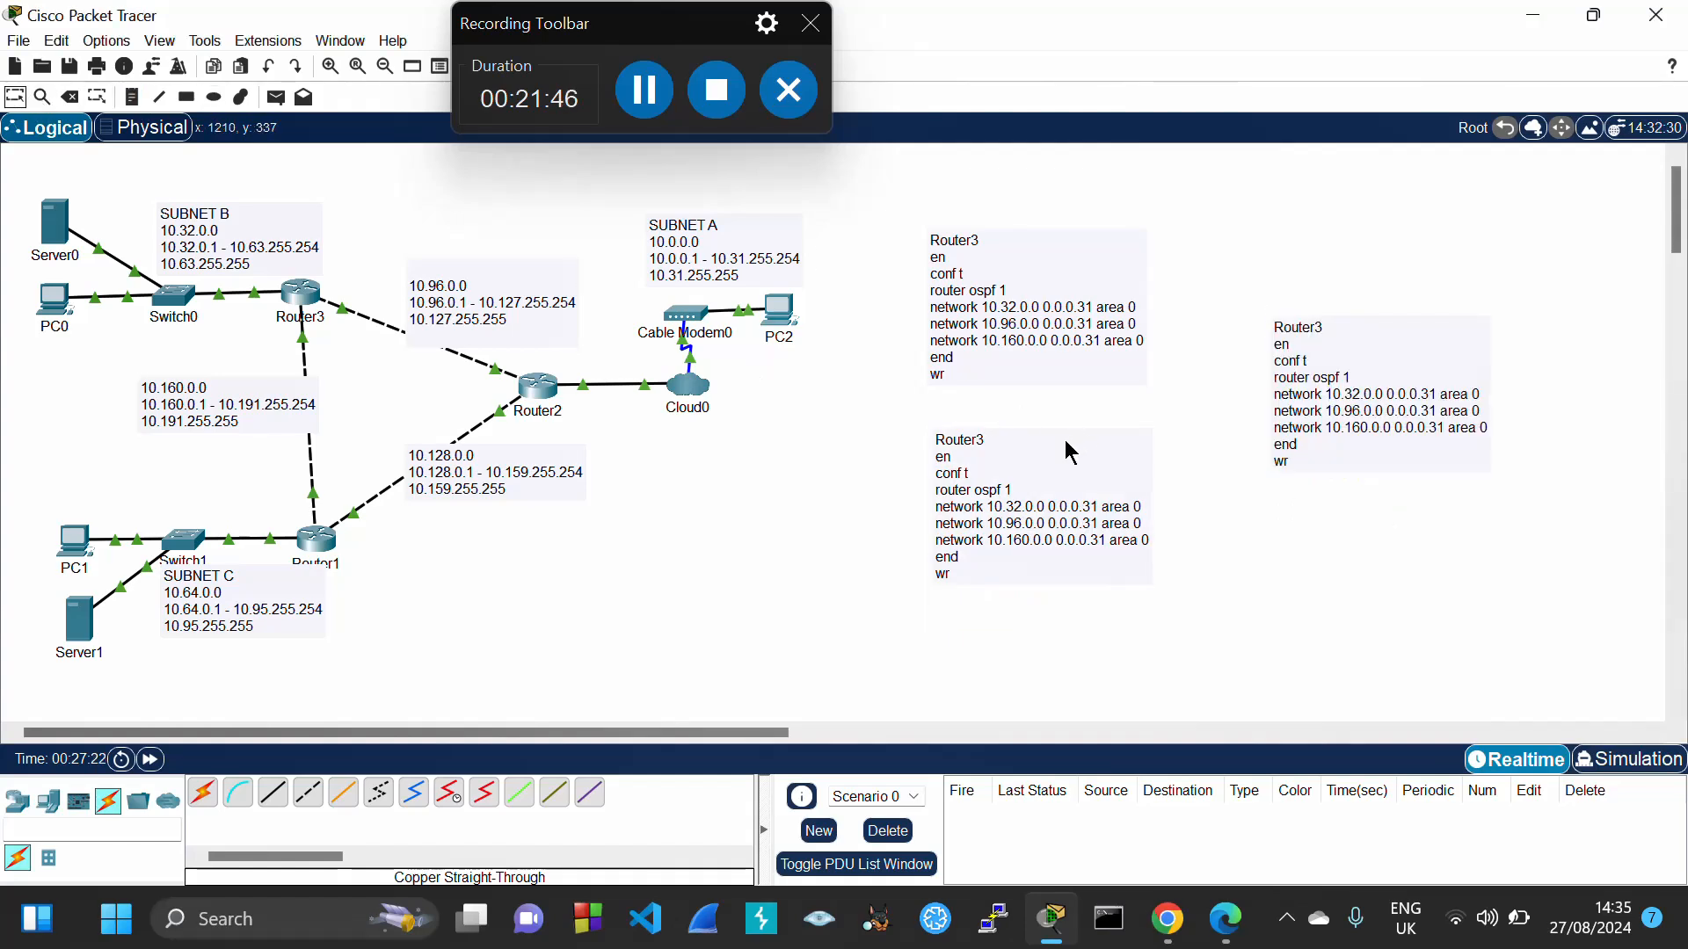
{"action": "left_click_drag", "start_coordinate": [1064, 441], "coordinate": [1062, 403]}
{"action": "left_click", "coordinate": [1395, 331]}
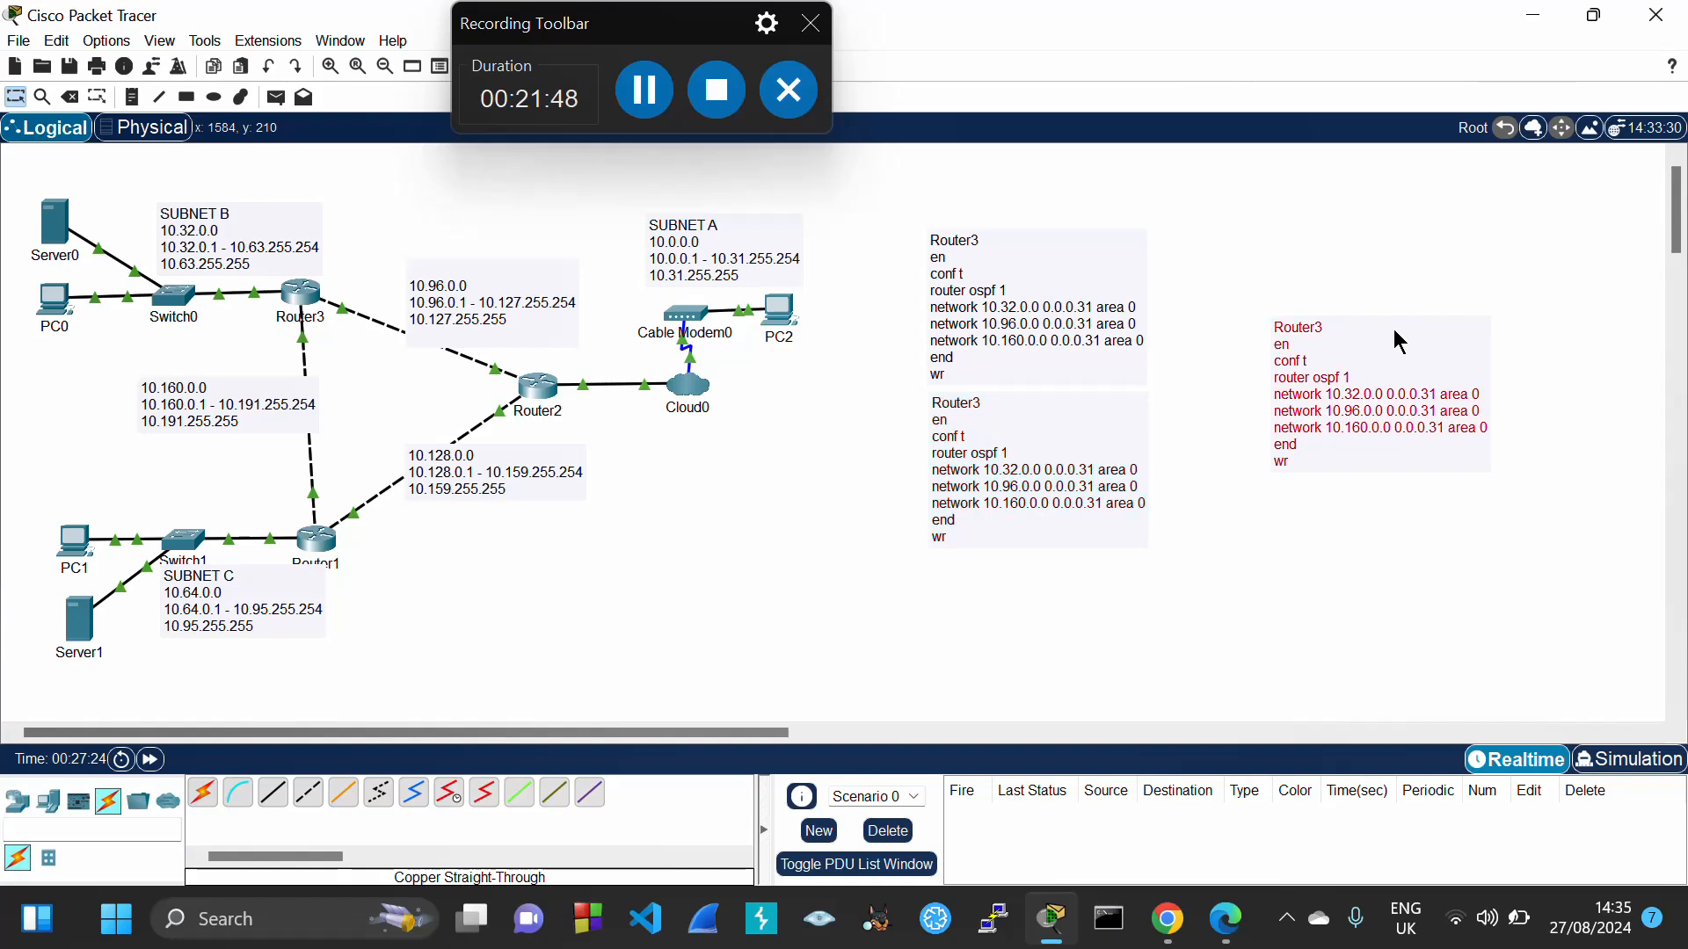
{"action": "left_click_drag", "start_coordinate": [1395, 331], "coordinate": [1051, 571]}
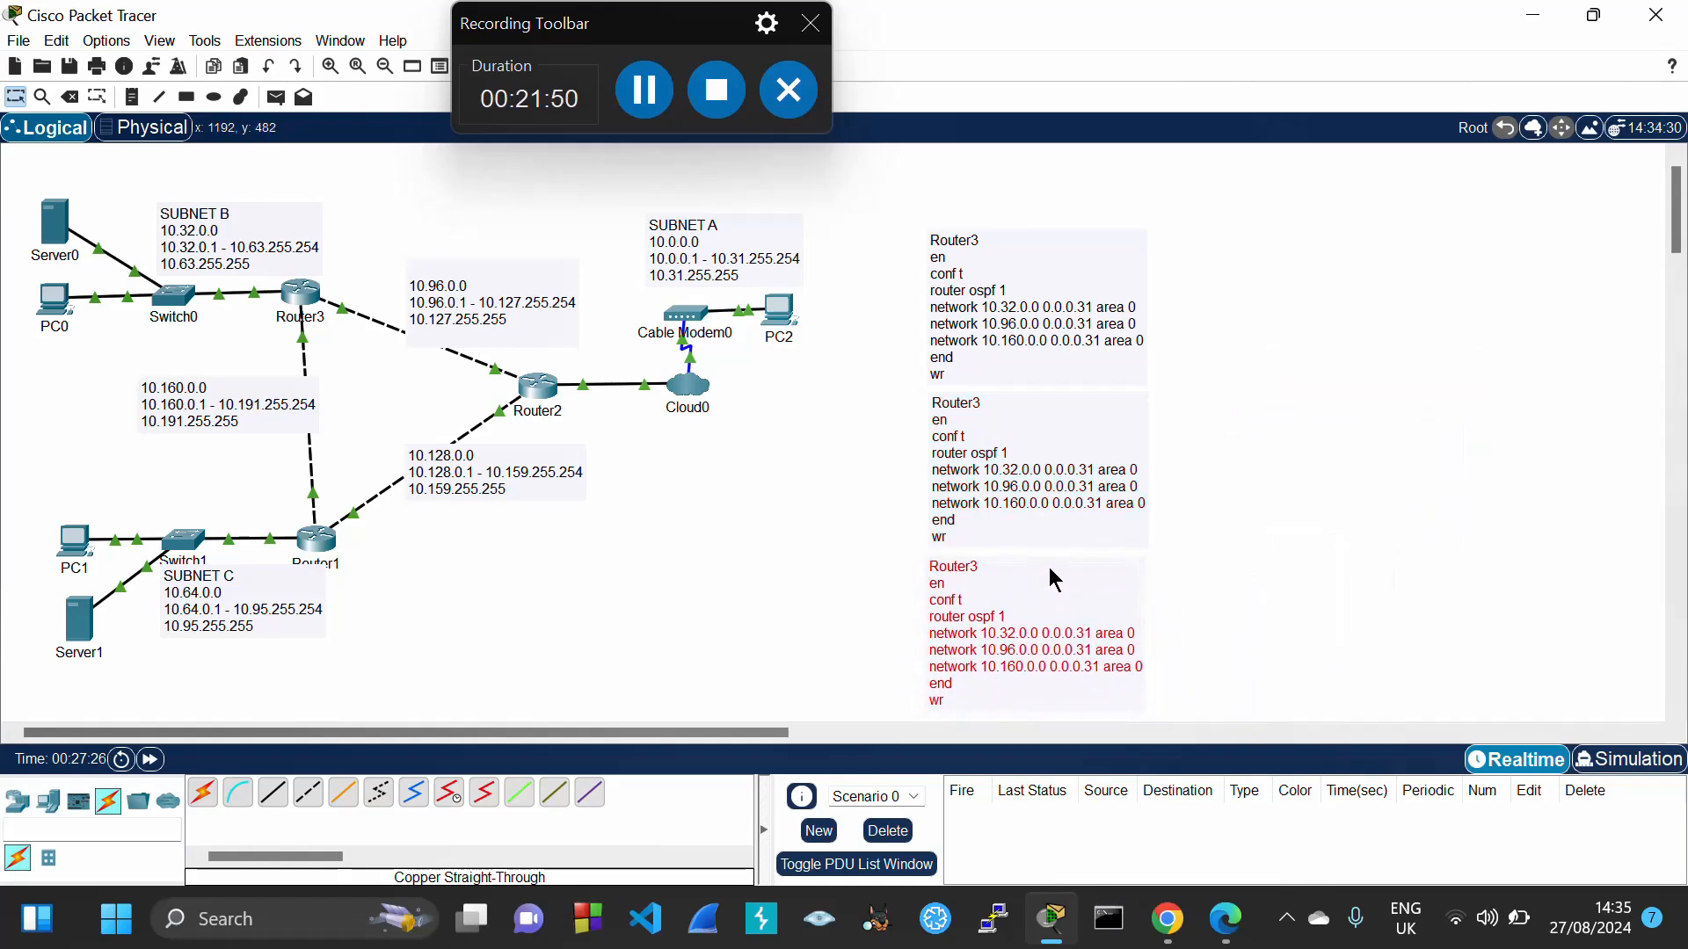
Retitle the middle note Router2 and the bottom note Router1
{"action": "double_click", "coordinate": [994, 403]}
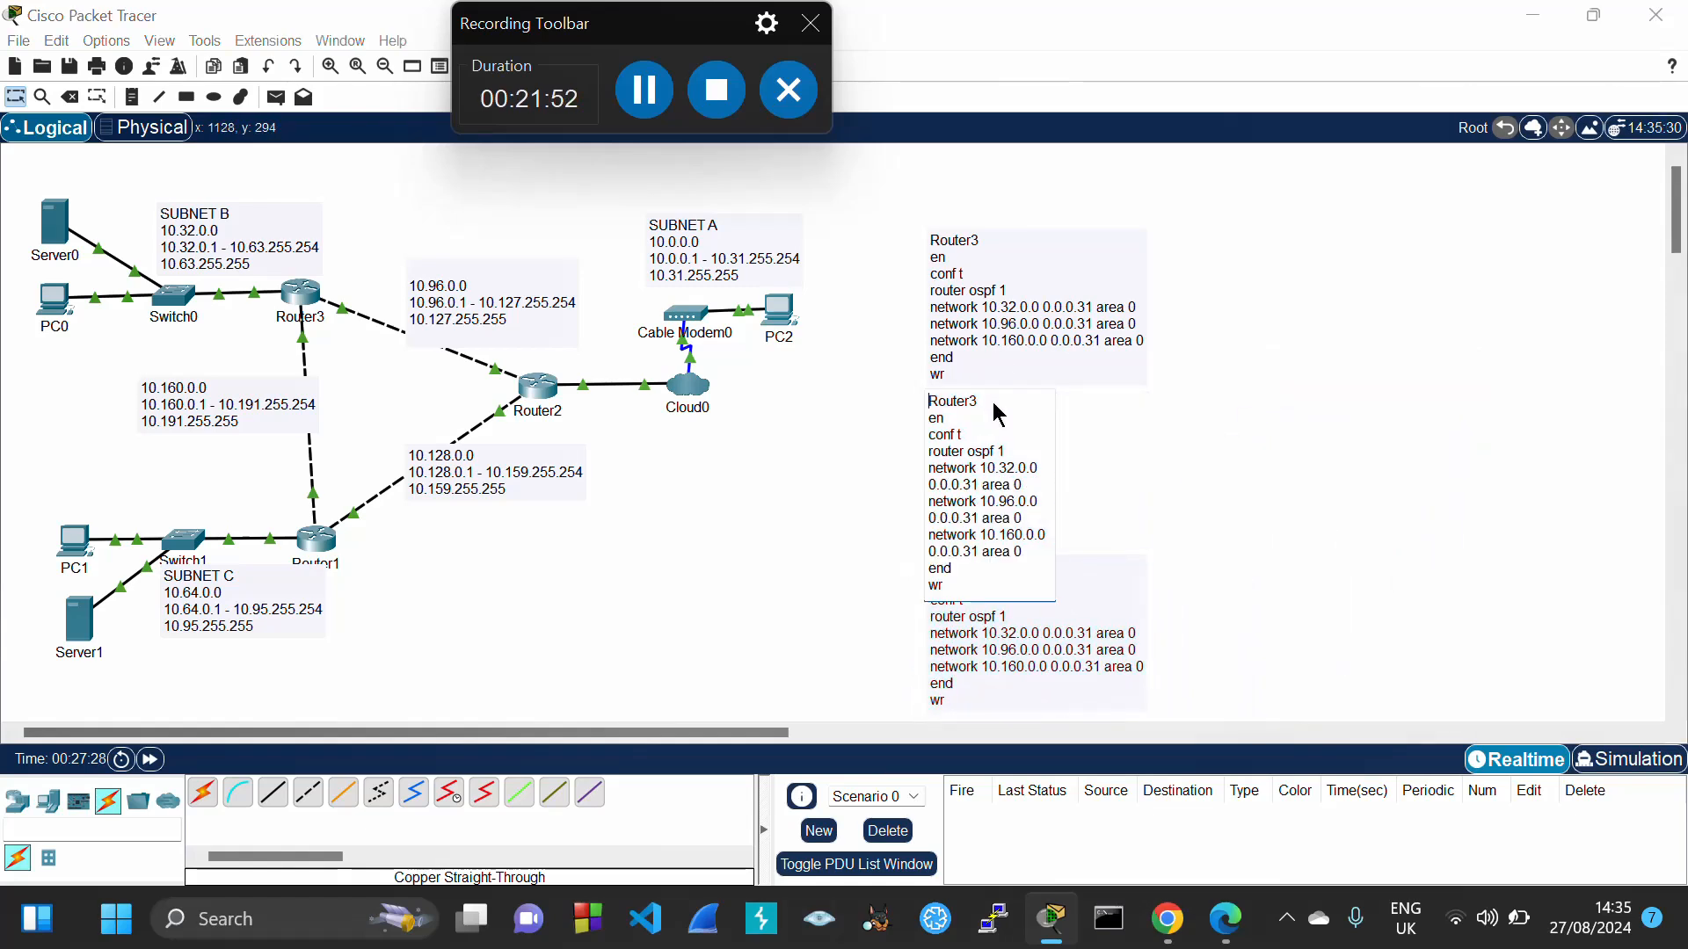
{"action": "left_click", "coordinate": [993, 402]}
{"action": "key", "text": "BackSpace"}
{"action": "type", "text": "2"}
{"action": "double_click", "coordinate": [1026, 625]}
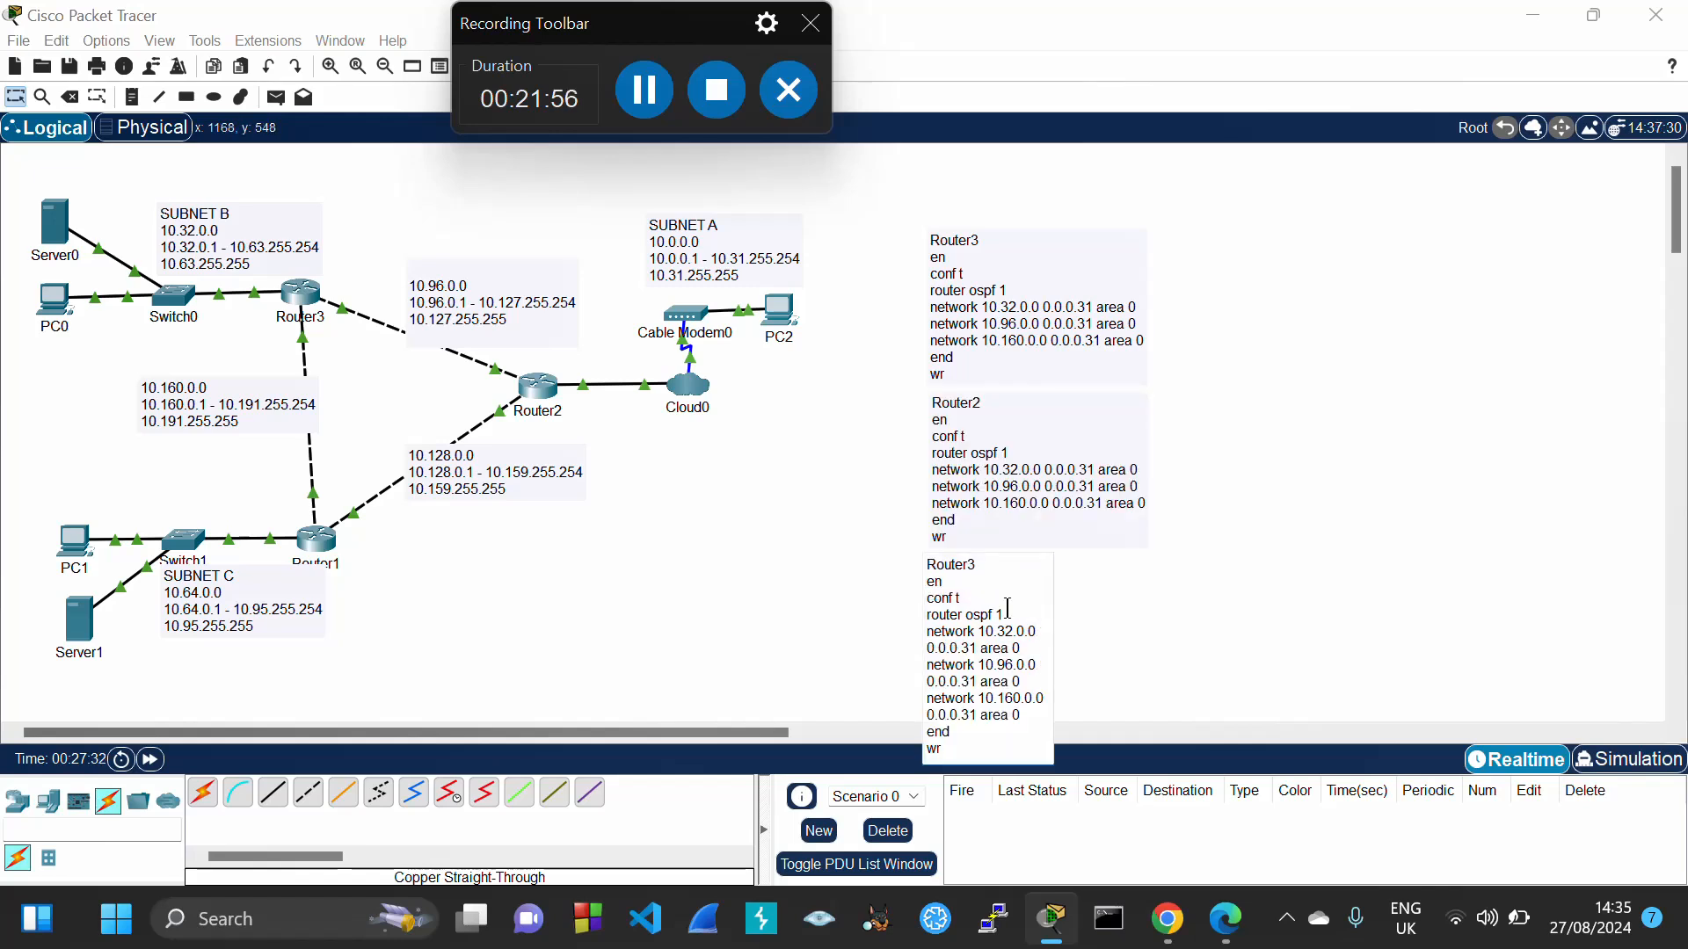
{"action": "left_click", "coordinate": [976, 565]}
{"action": "key", "text": "BackSpace"}
{"action": "left_click", "coordinate": [1359, 568]}
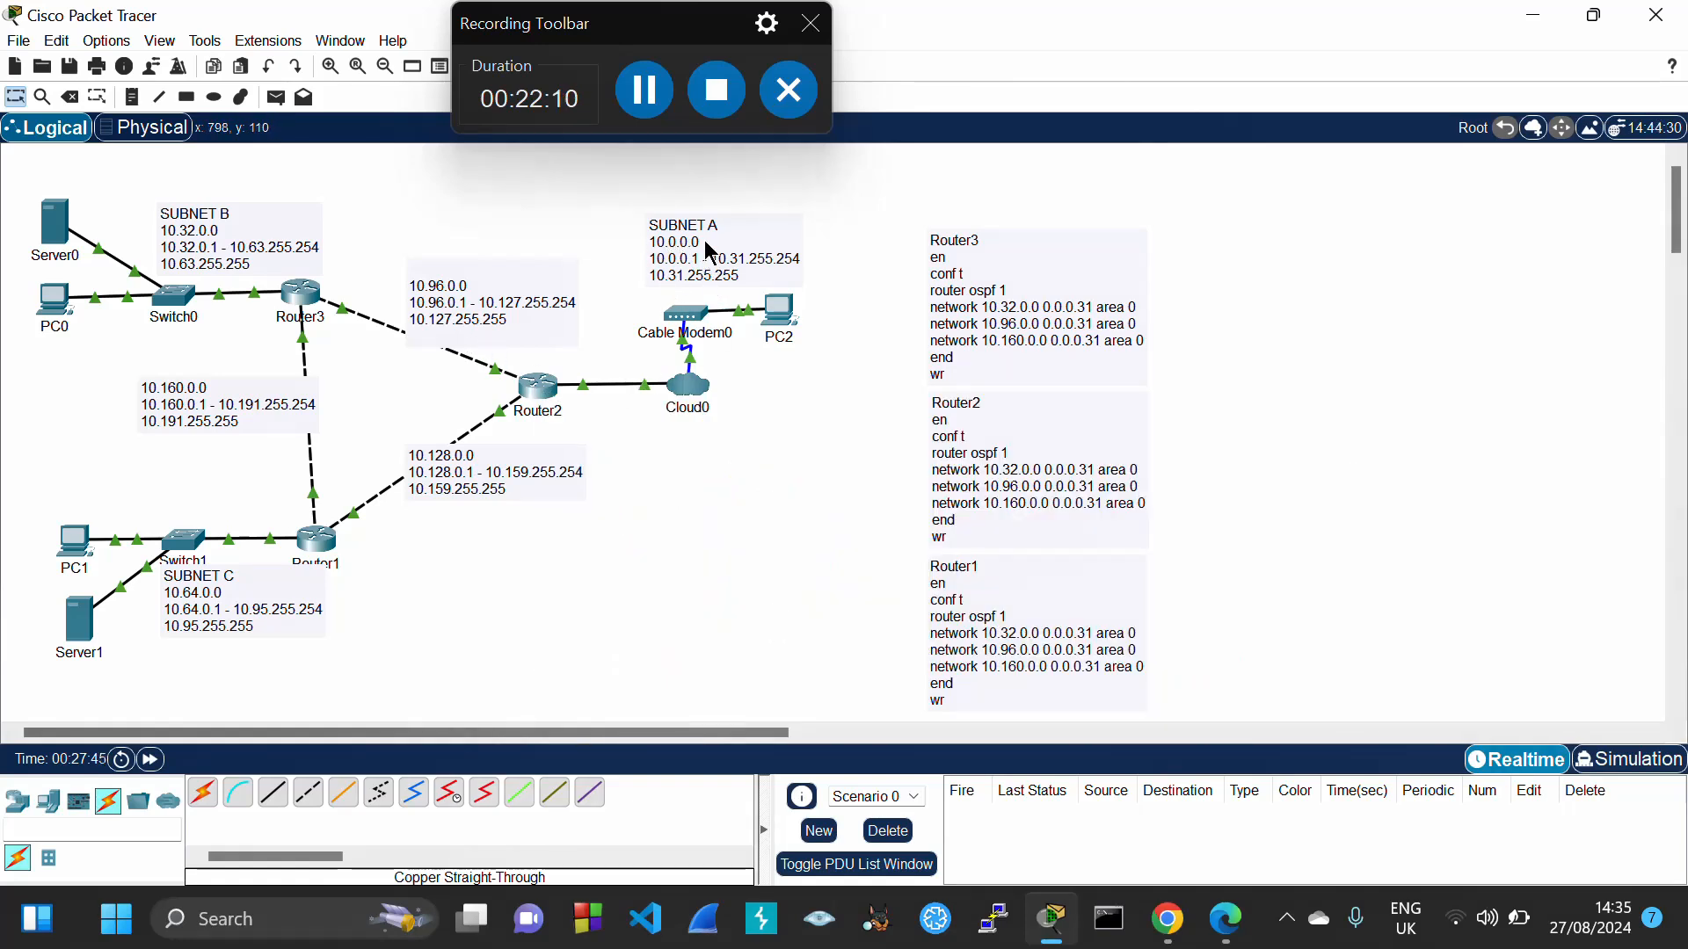
Change Router2's network lines to 10.0.0.0 and 10.128.0.0, copy the commands, and open Router2
{"action": "left_click", "coordinate": [1015, 480]}
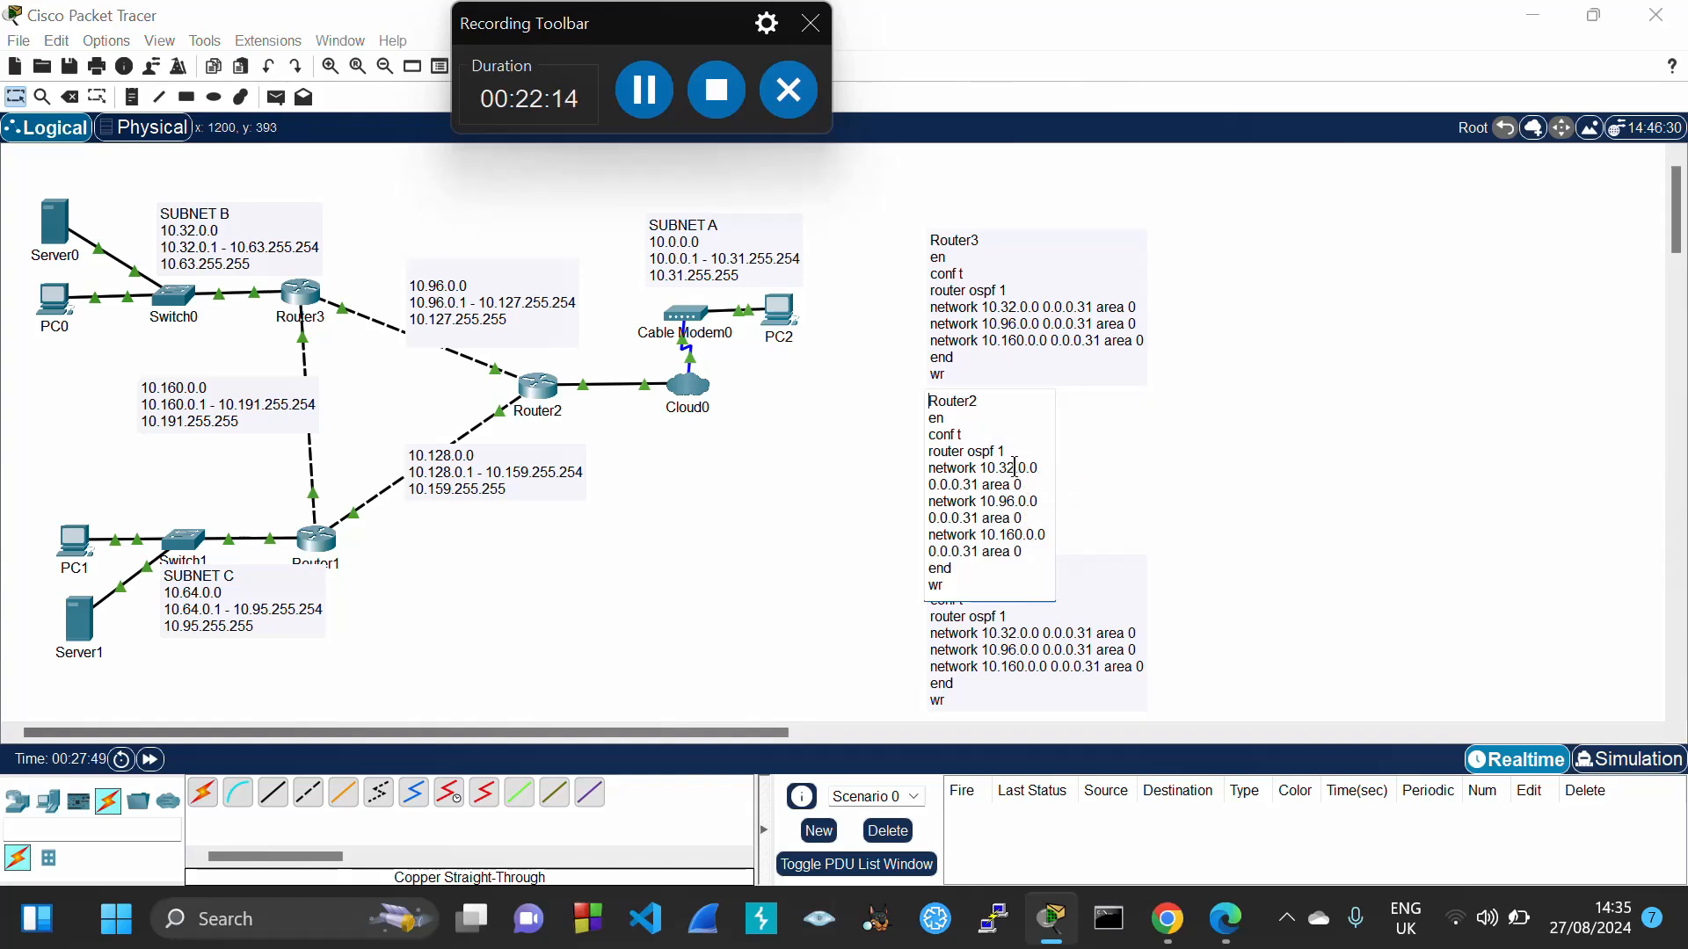
{"action": "left_click", "coordinate": [1015, 467]}
{"action": "key", "text": "BackSpace"}
{"action": "key", "text": "BackSpace"}
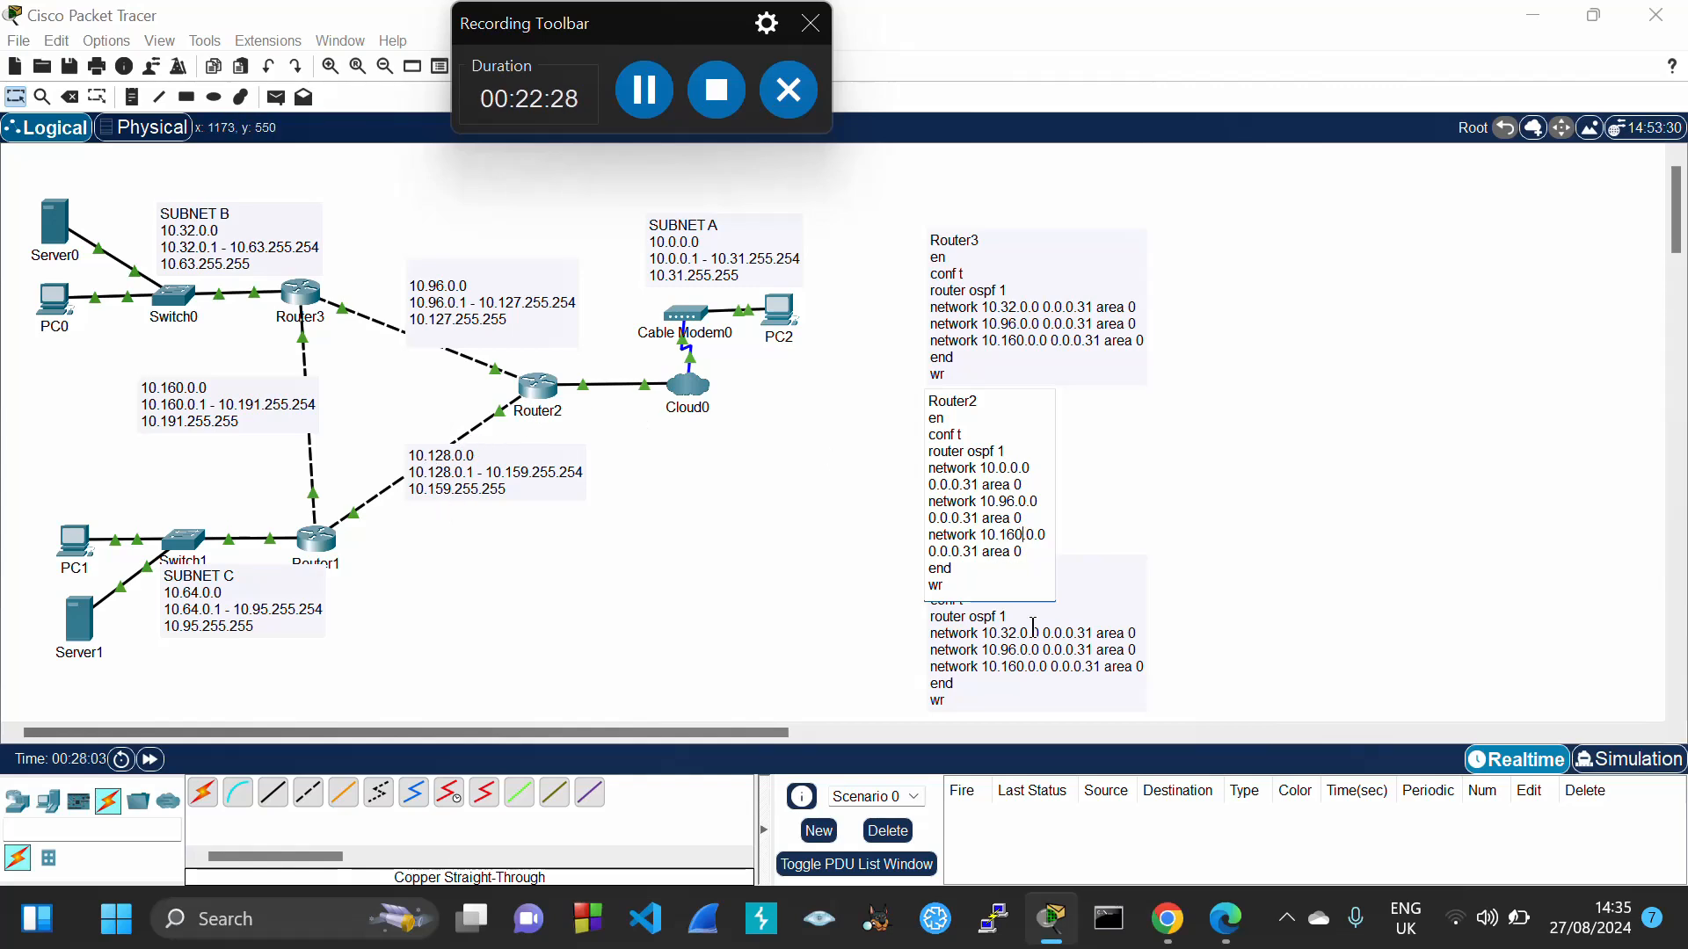
{"action": "key", "text": "BackSpace"}
{"action": "key", "text": "BackSpace"}
{"action": "type", "text": "28"}
{"action": "left_click_drag", "start_coordinate": [933, 426], "coordinate": [962, 588]}
{"action": "key", "text": "ctrl+c"}
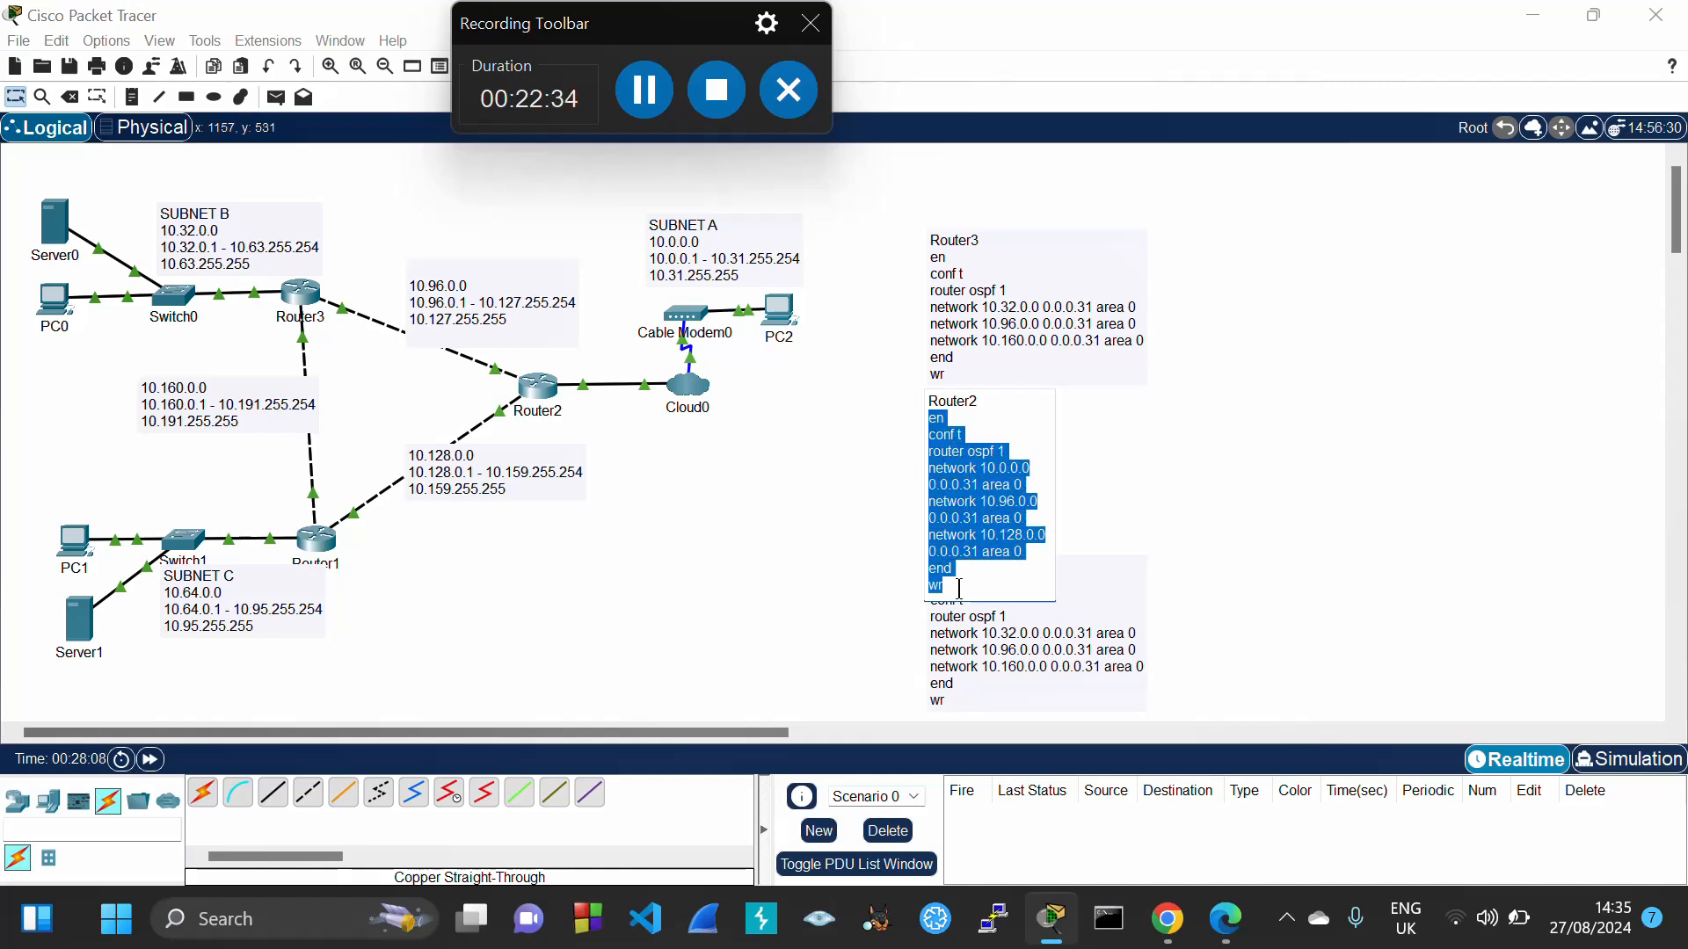
{"action": "left_click", "coordinate": [540, 391]}
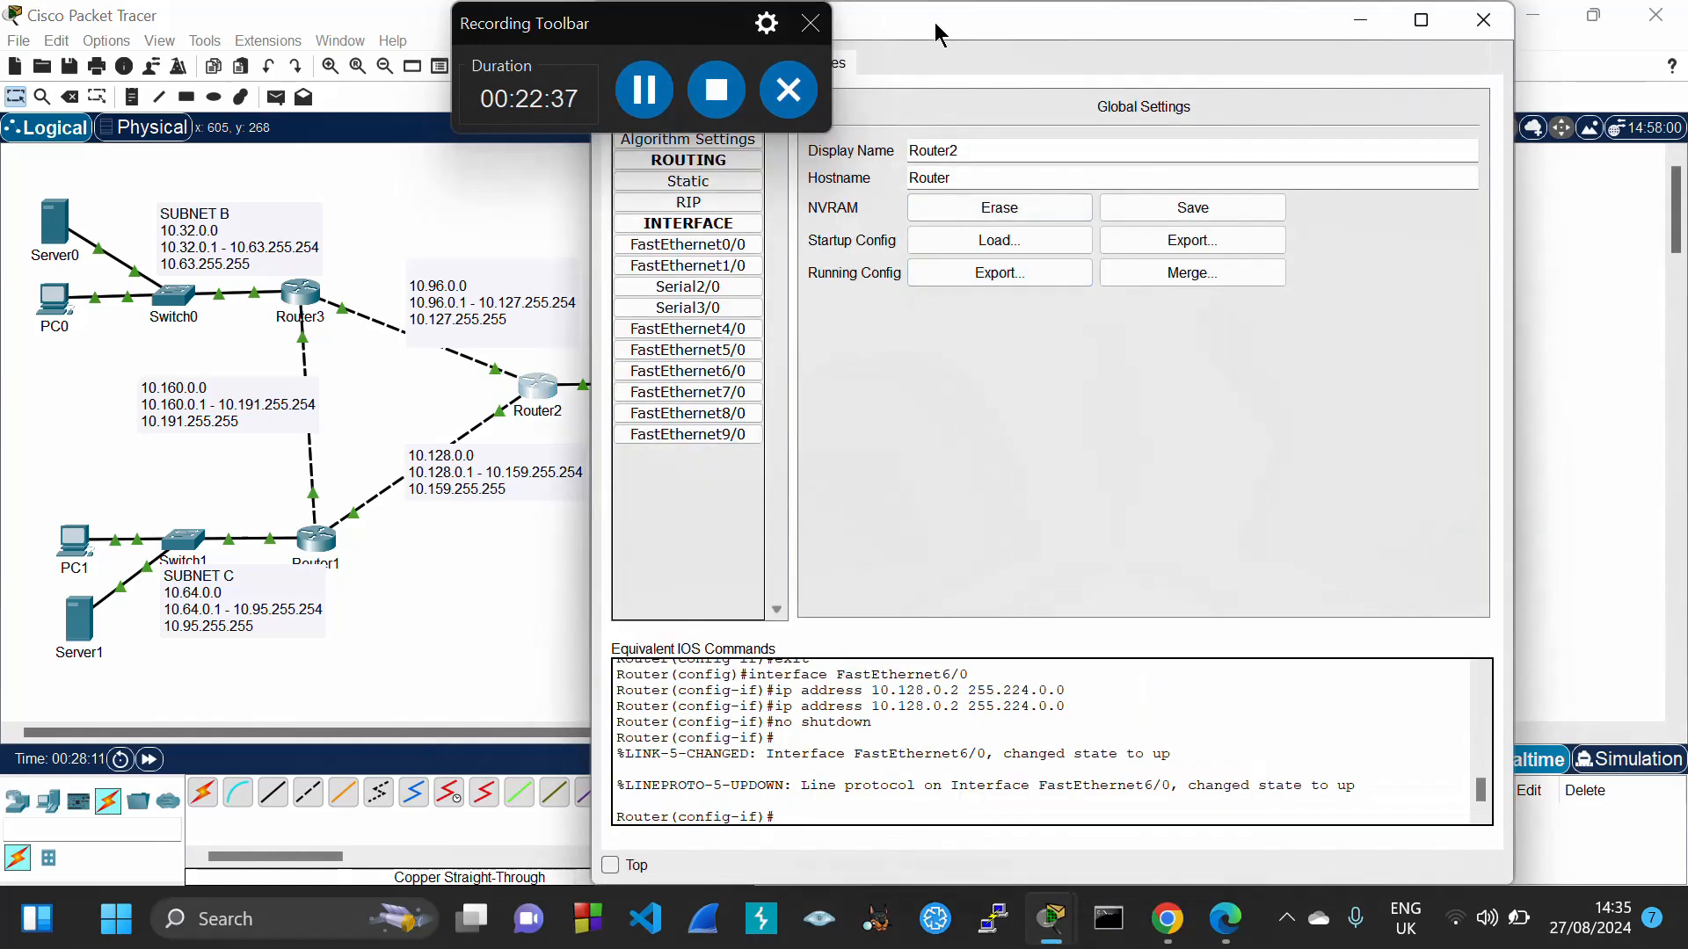
From a fresh Router2 CLI prompt, paste the OSPF 1 commands and wr, then close the window
{"action": "left_click_drag", "start_coordinate": [935, 23], "coordinate": [1068, 49]}
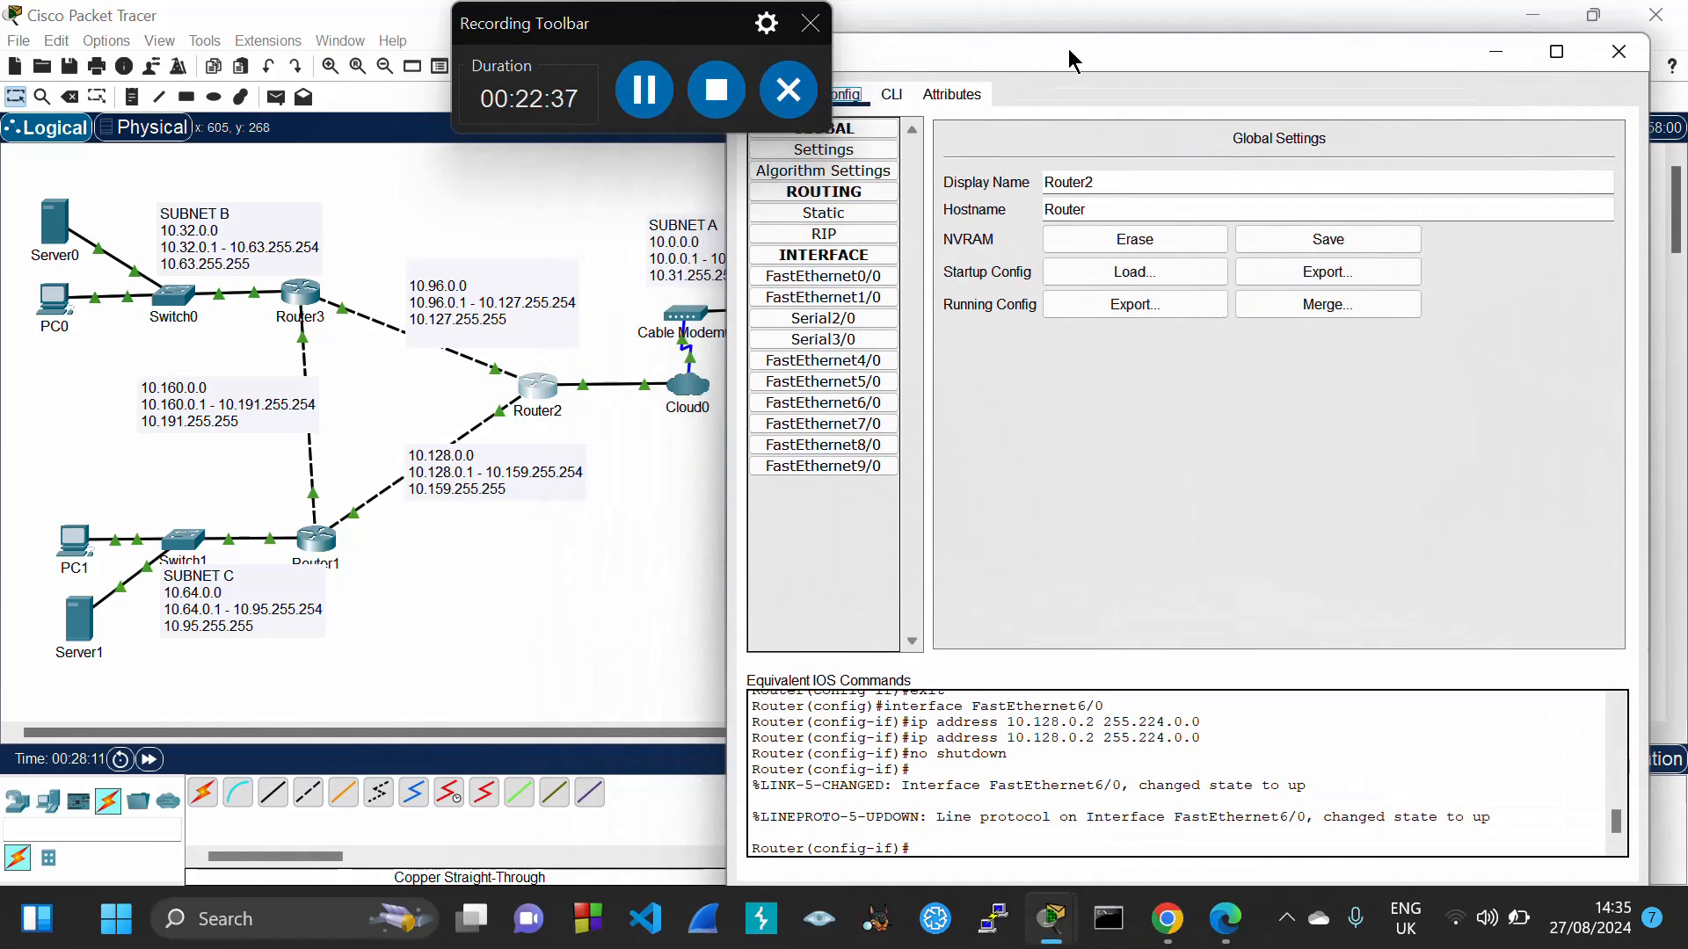
{"action": "left_click", "coordinate": [904, 97]}
{"action": "type", "text": "exit"}
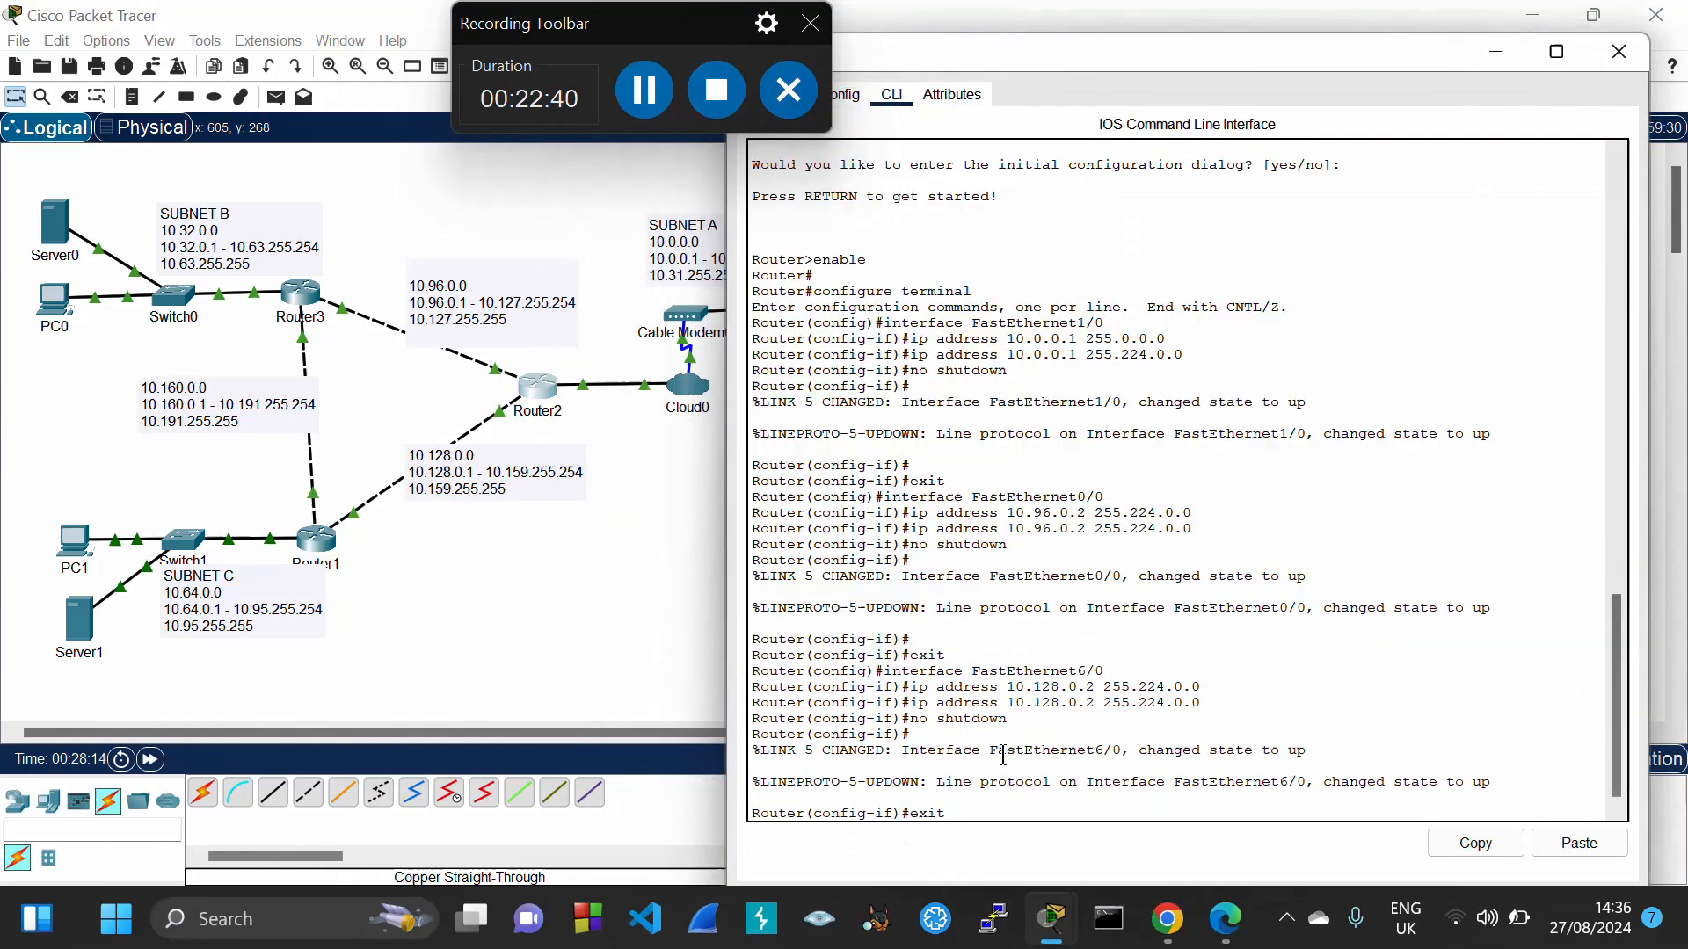
{"action": "key", "text": "Return"}
{"action": "type", "text": "exit"}
{"action": "key", "text": "Return"}
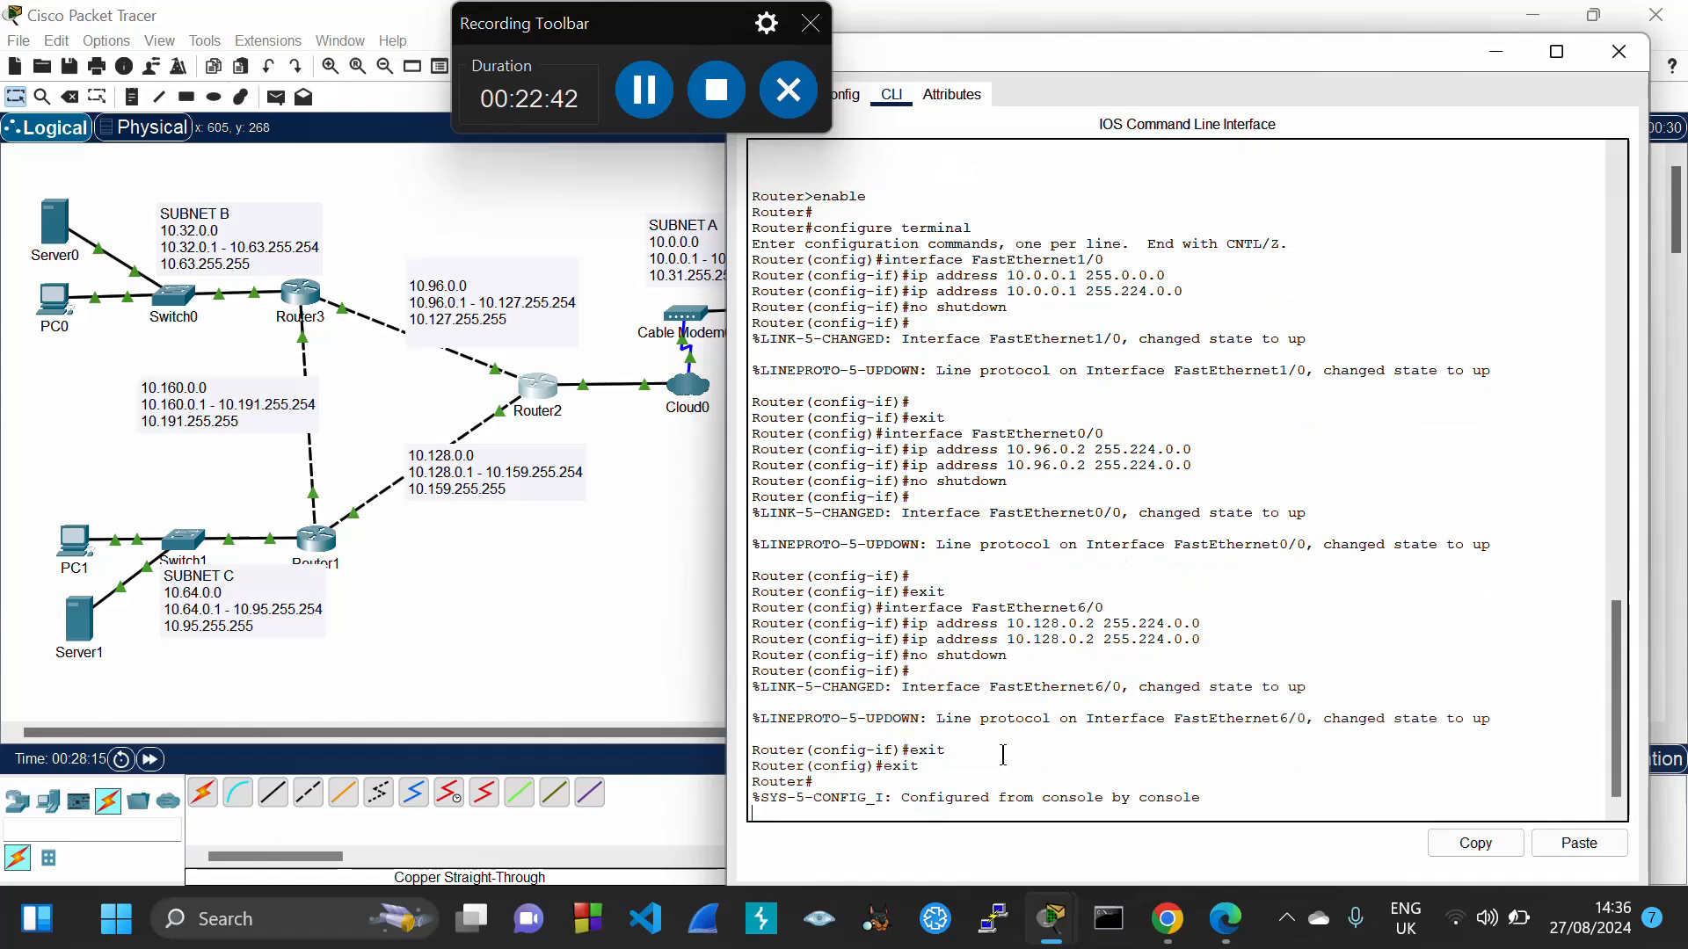
{"action": "type", "text": "exit"}
{"action": "key", "text": "Return"}
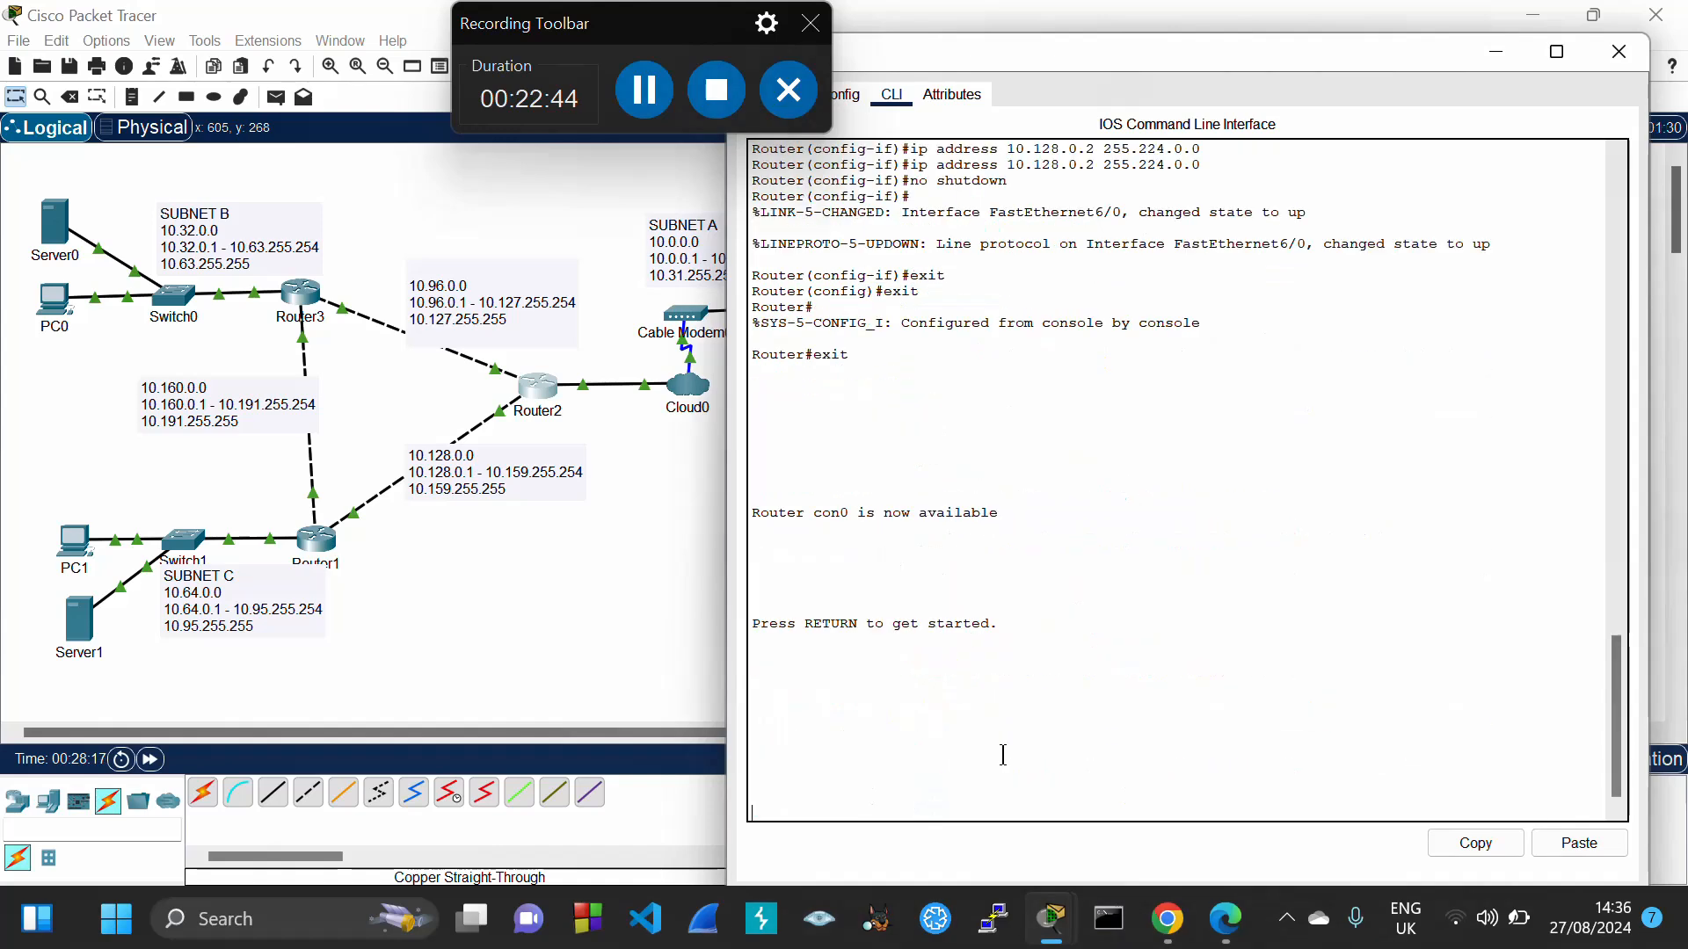
{"action": "key", "text": "Return"}
{"action": "left_click", "coordinate": [1563, 844]}
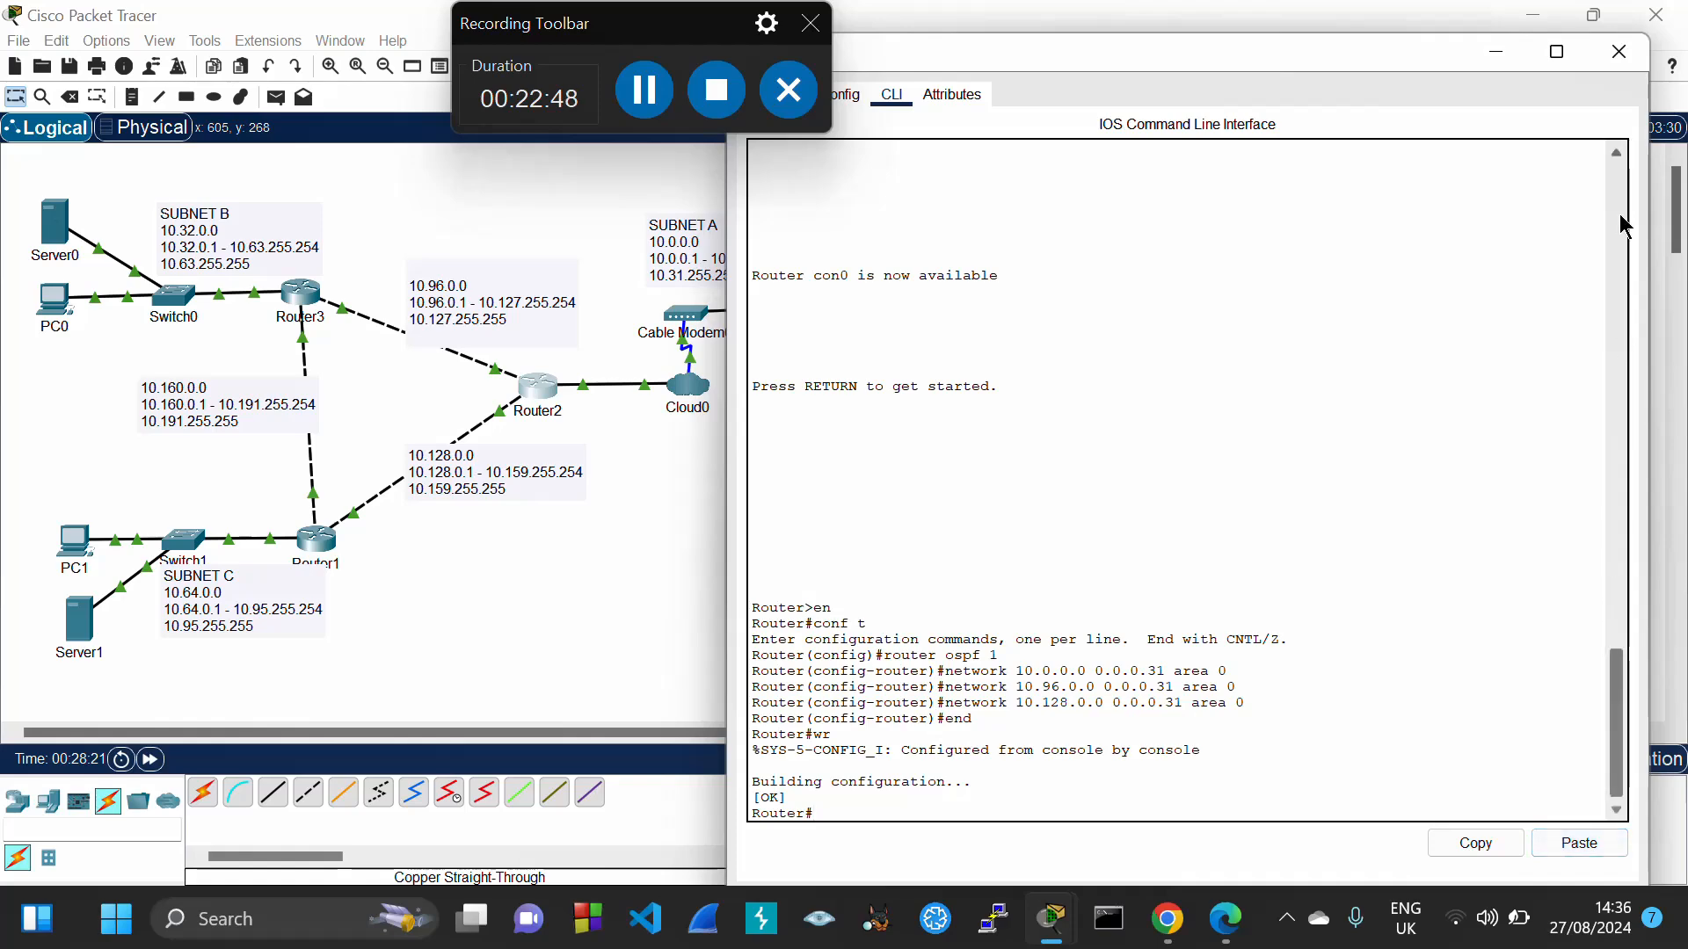
{"action": "left_click", "coordinate": [1620, 54]}
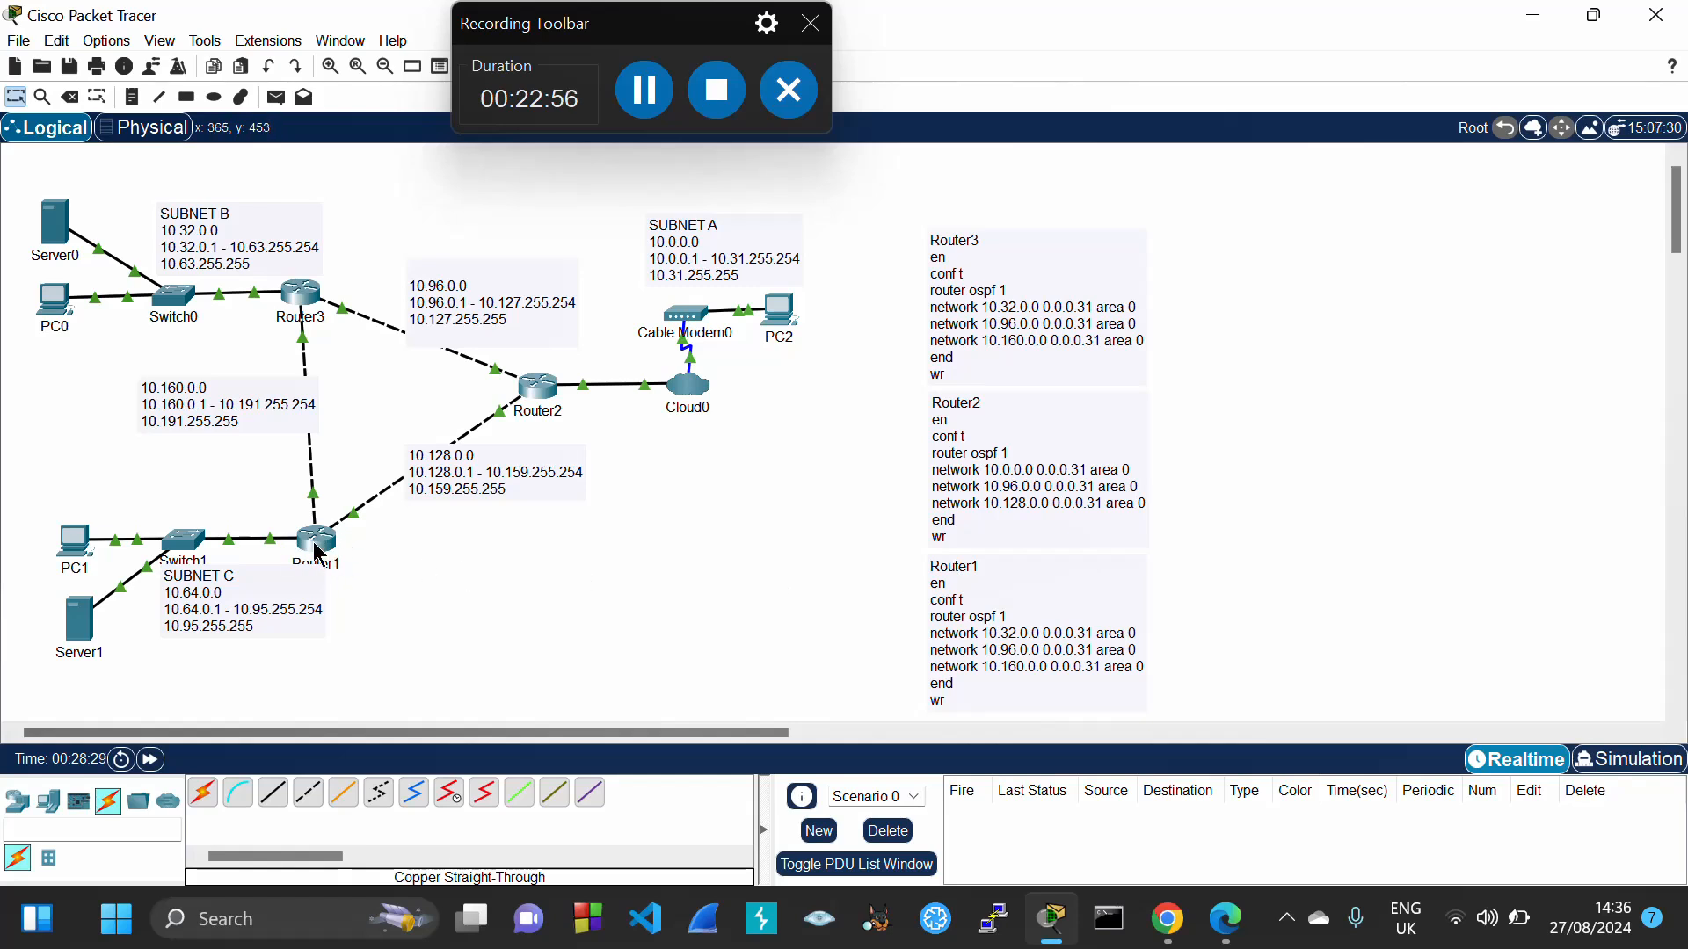
Nudge the SUBNET C note slightly downward
{"action": "left_click_drag", "start_coordinate": [251, 572], "coordinate": [250, 582]}
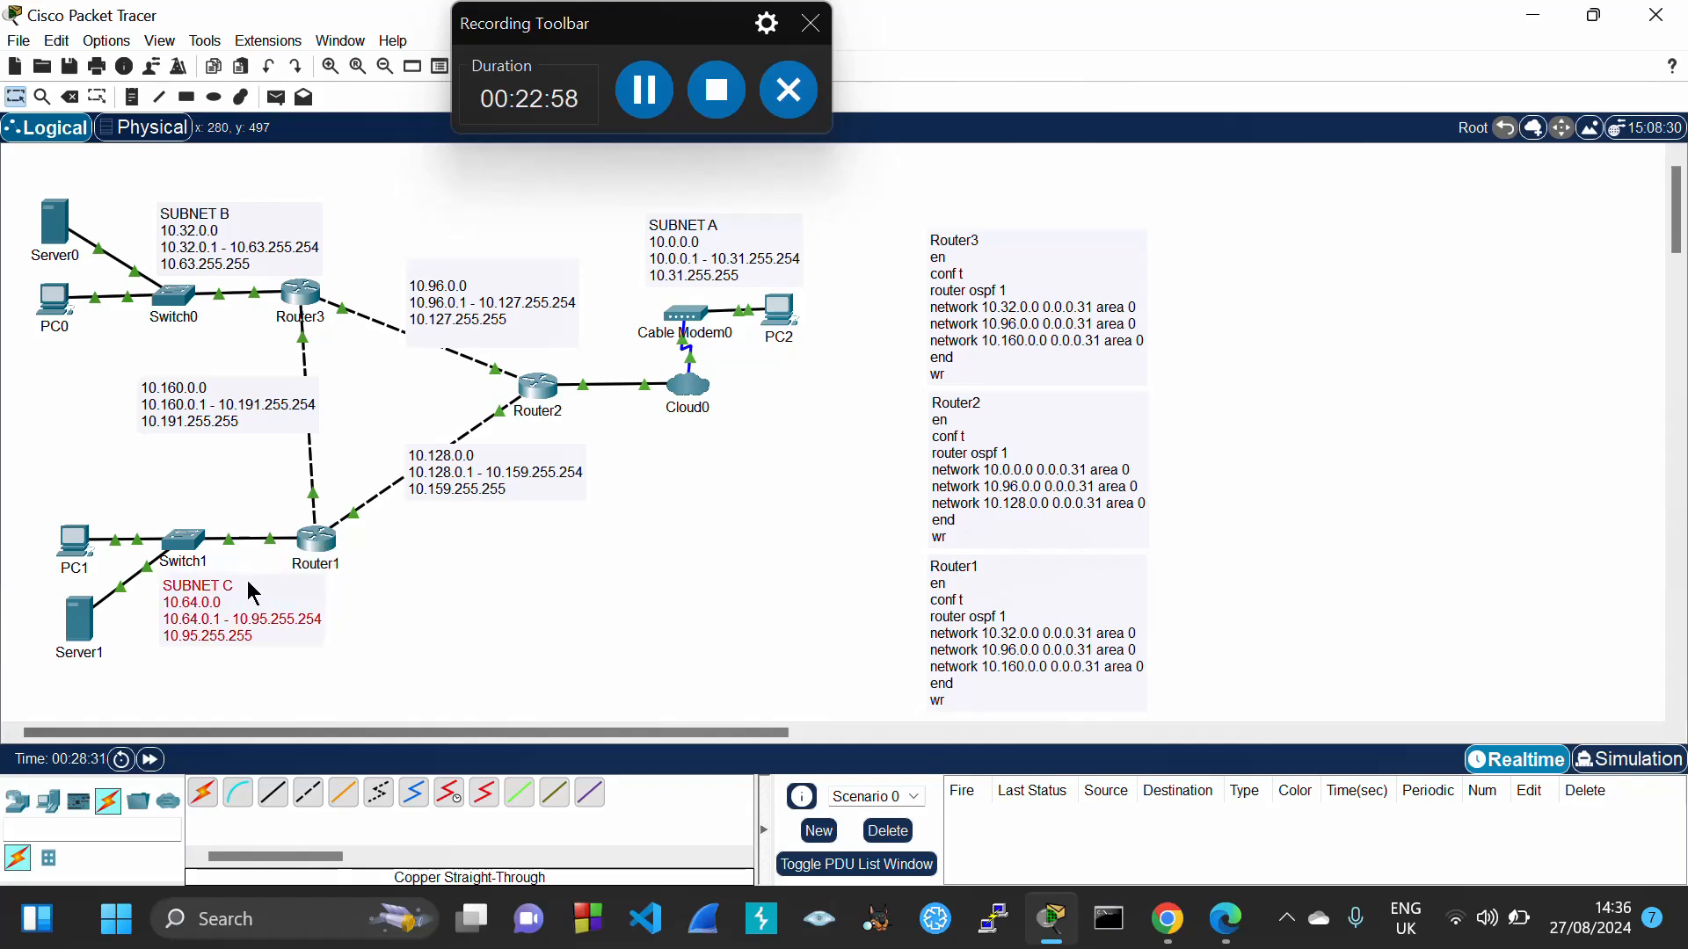
{"action": "left_click", "coordinate": [393, 573]}
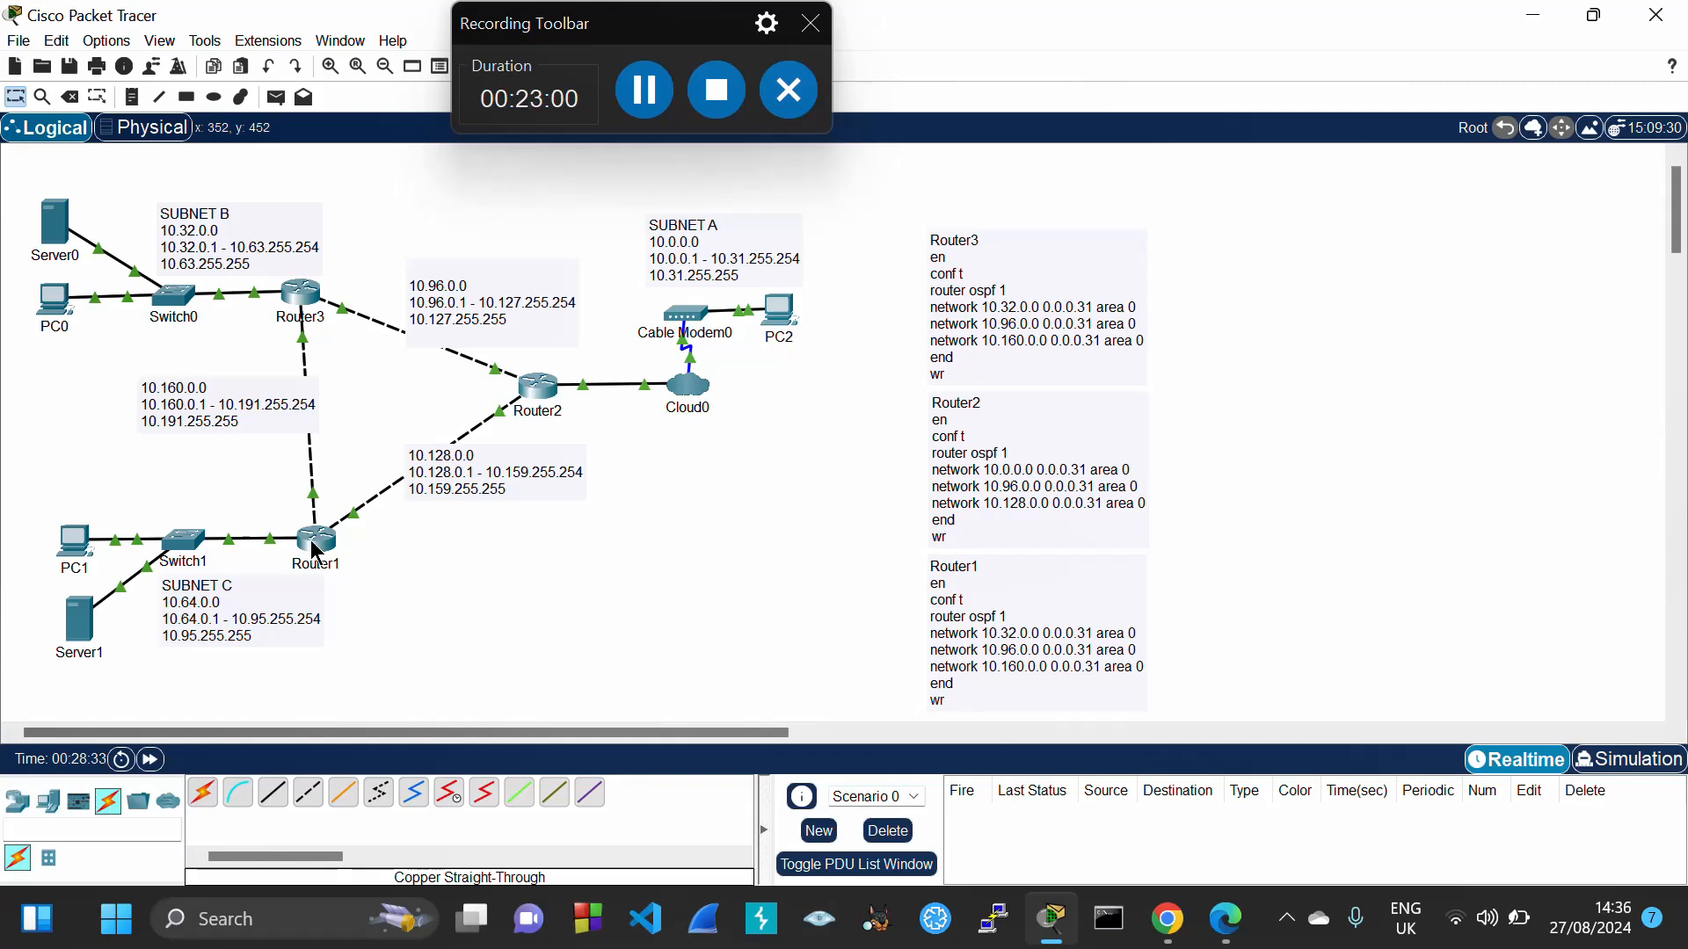
{"action": "mouse_move", "coordinate": [313, 541]}
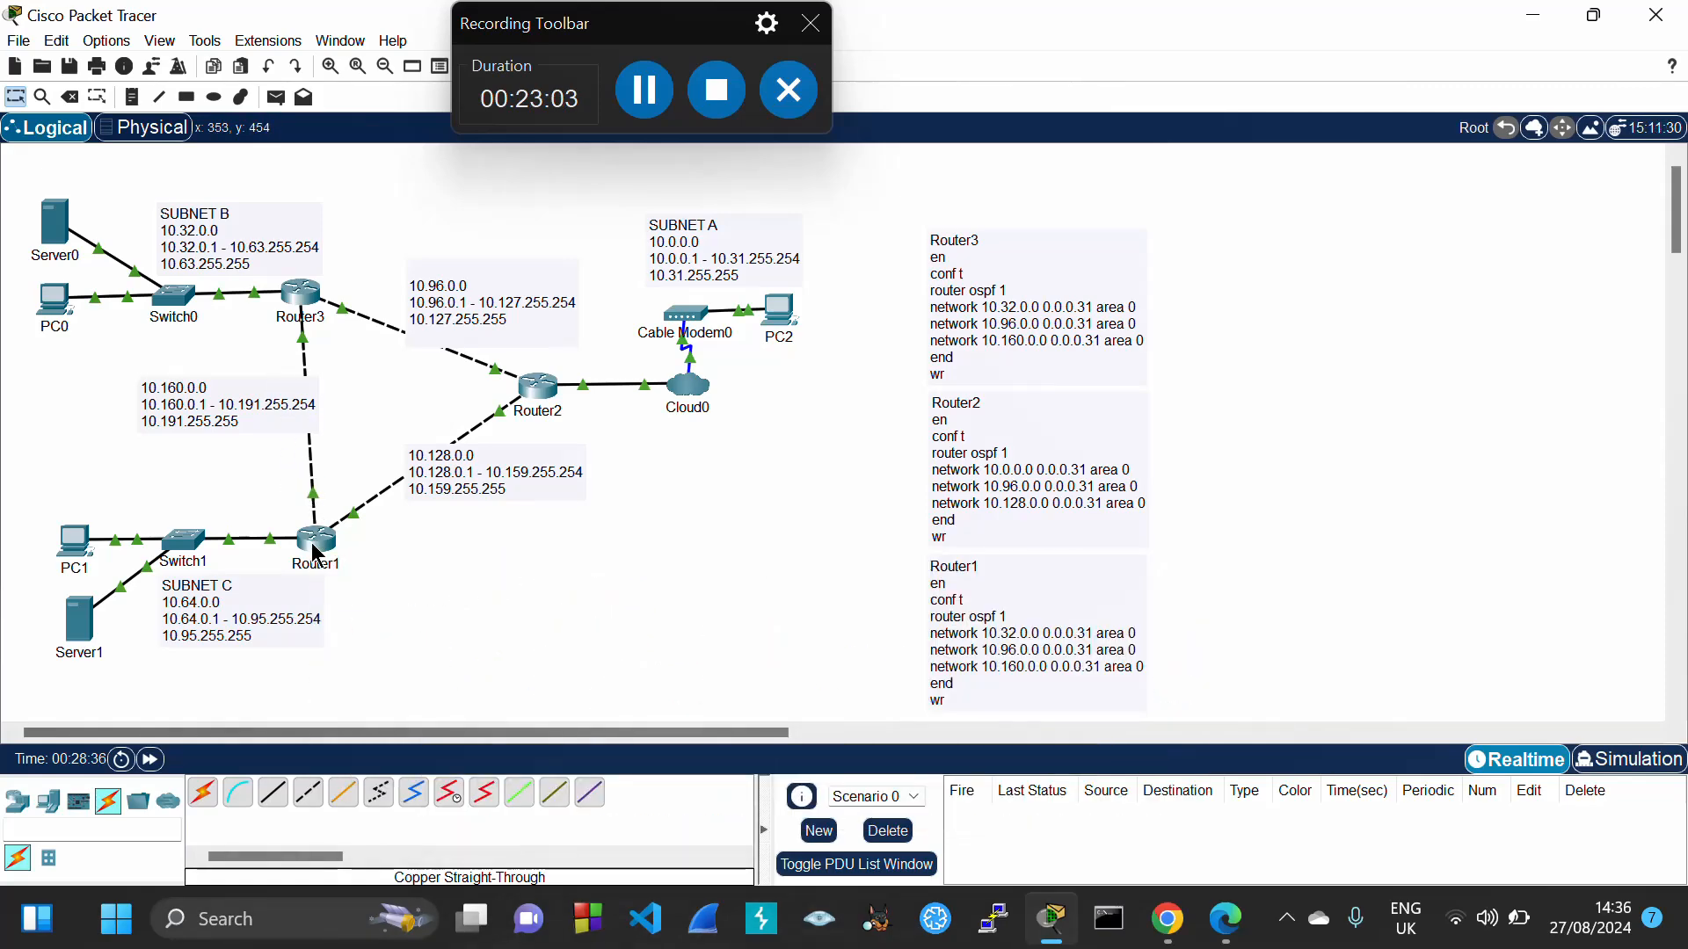
Edit the Router1 note's networks to 10.64.0.0, 10.128.0.0 and 10.160.0.0, and copy the commands
{"action": "left_click", "coordinate": [1013, 632]}
{"action": "key", "text": "BackSpace"}
{"action": "key", "text": "BackSpace"}
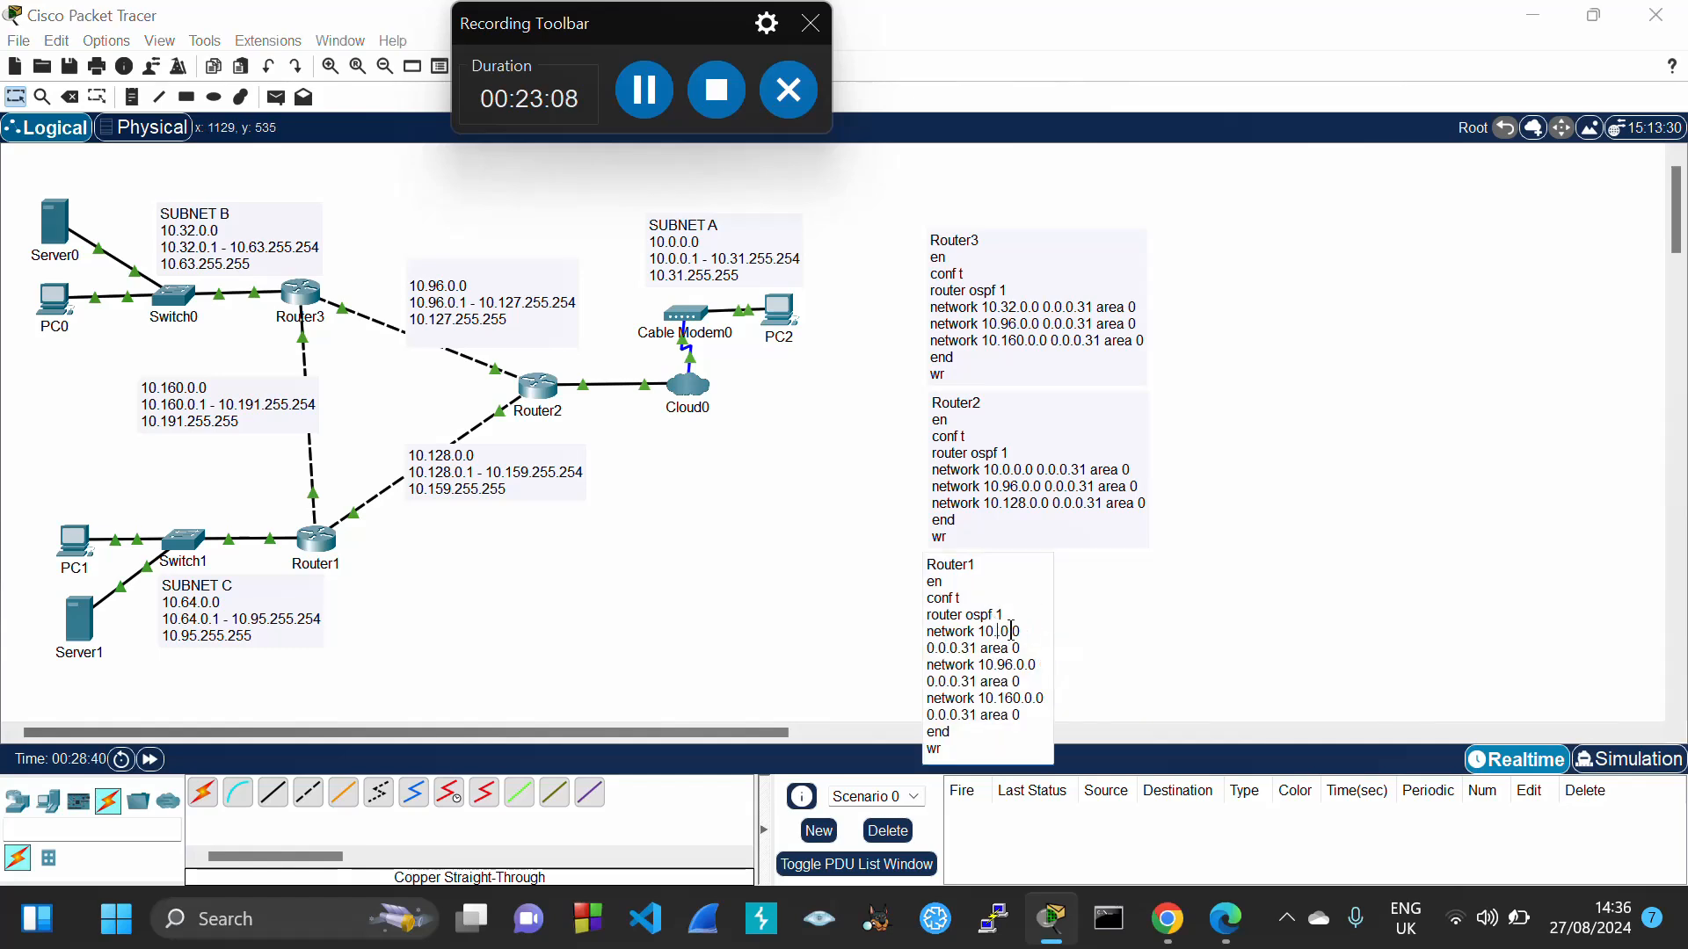
{"action": "type", "text": "64."}
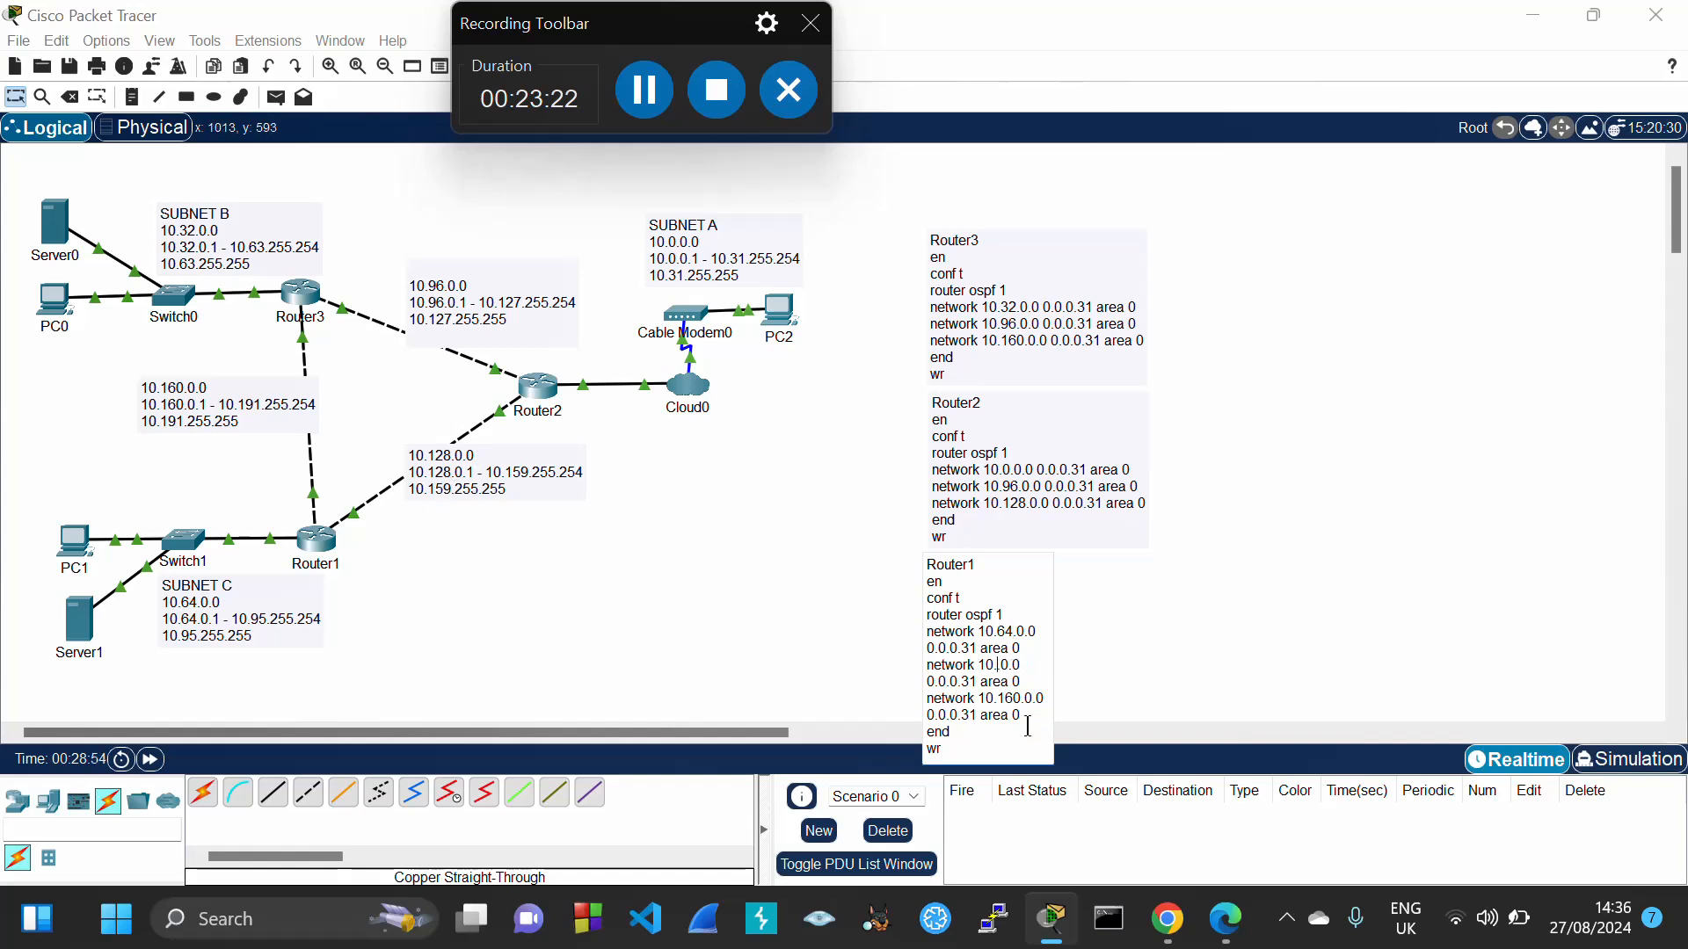
{"action": "type", "text": "28."}
{"action": "left_click_drag", "start_coordinate": [948, 608], "coordinate": [963, 747]}
{"action": "key", "text": "ctrl+c"}
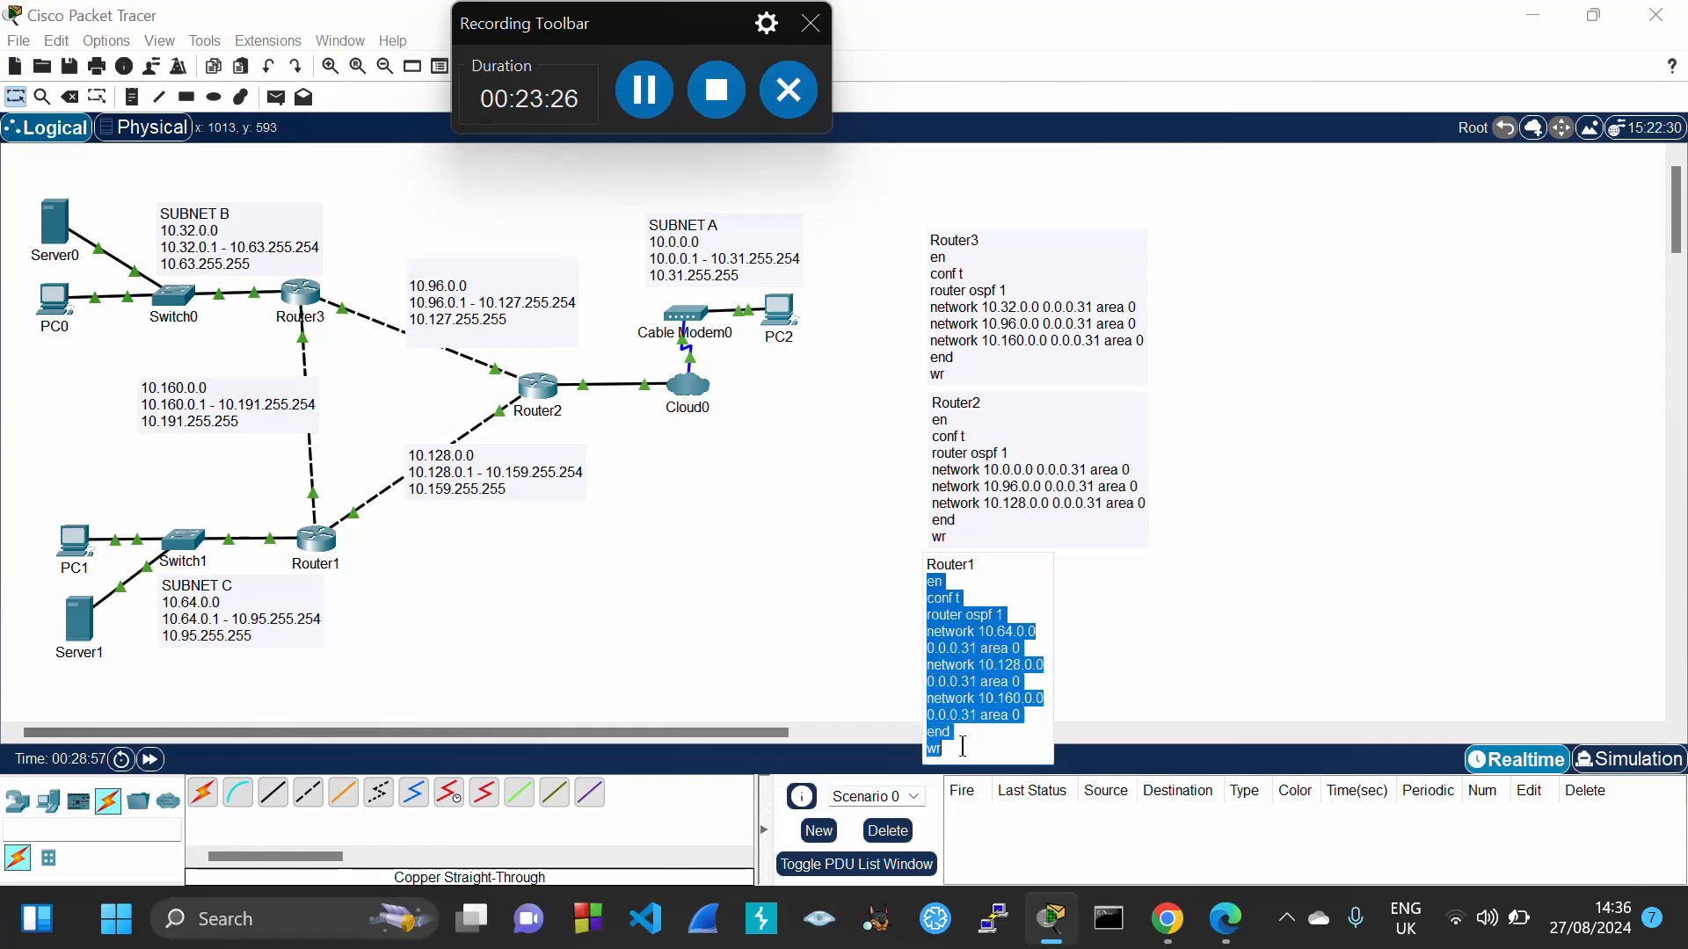
{"action": "left_click", "coordinate": [803, 659]}
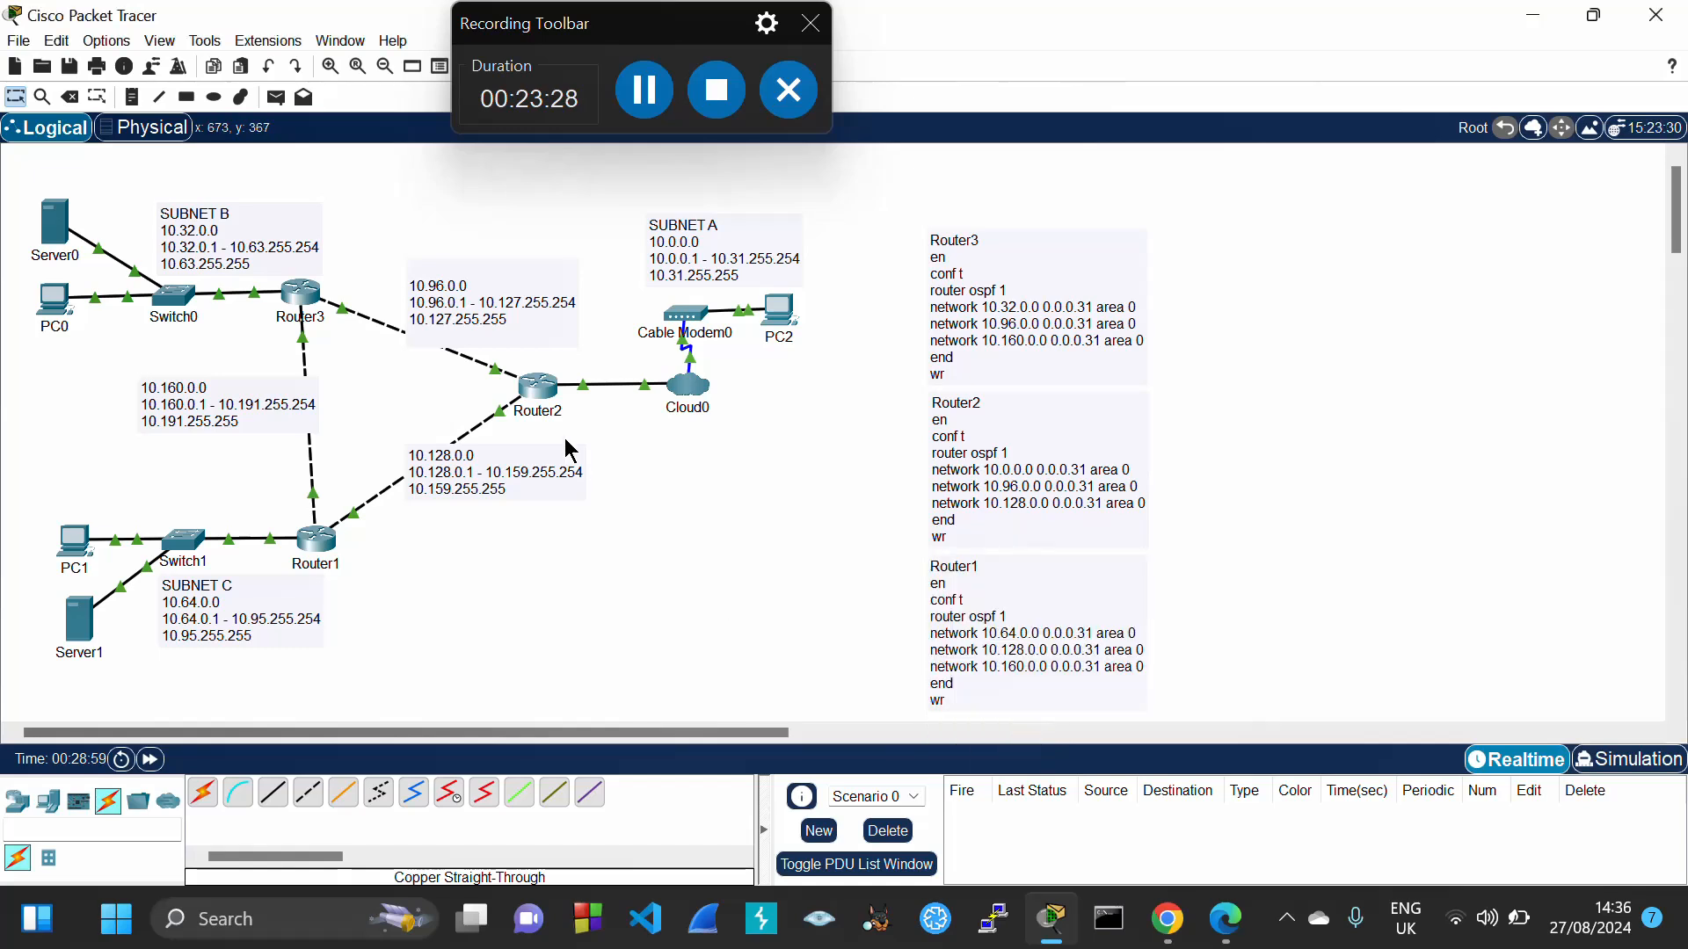
Run the copied OSPF commands for 10.64.0.0, 10.128.0.0 and 10.160.0.0 in Router1's CLI, then close it
{"action": "left_click", "coordinate": [313, 549]}
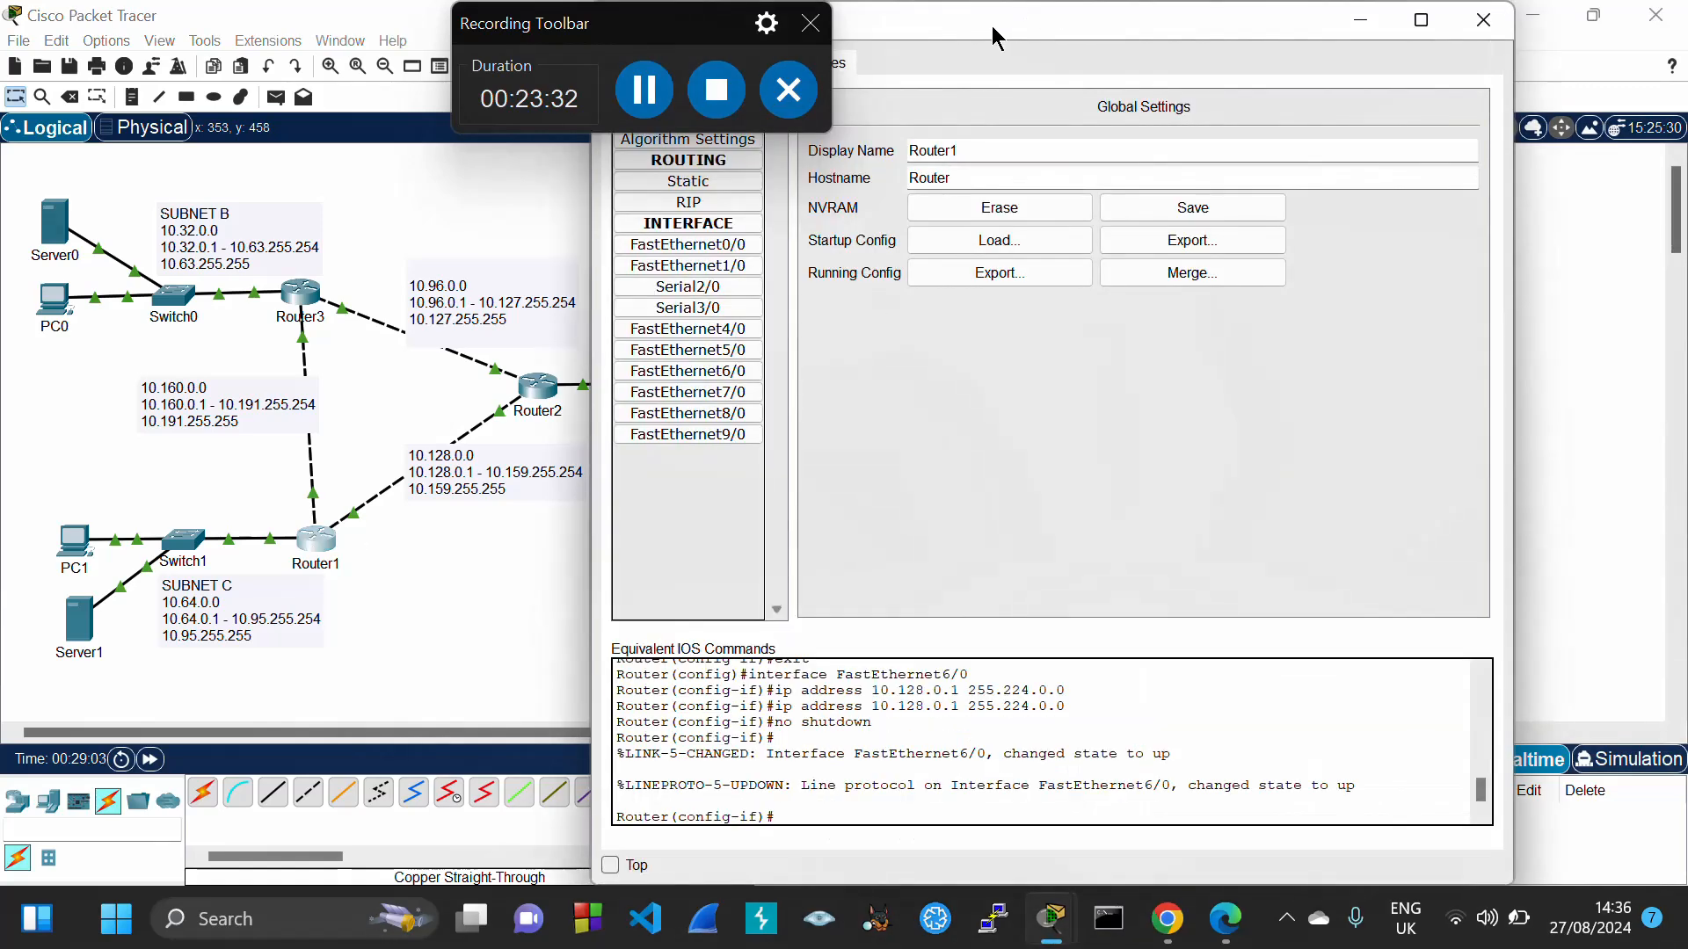
{"action": "left_click_drag", "start_coordinate": [992, 26], "coordinate": [1149, 37]}
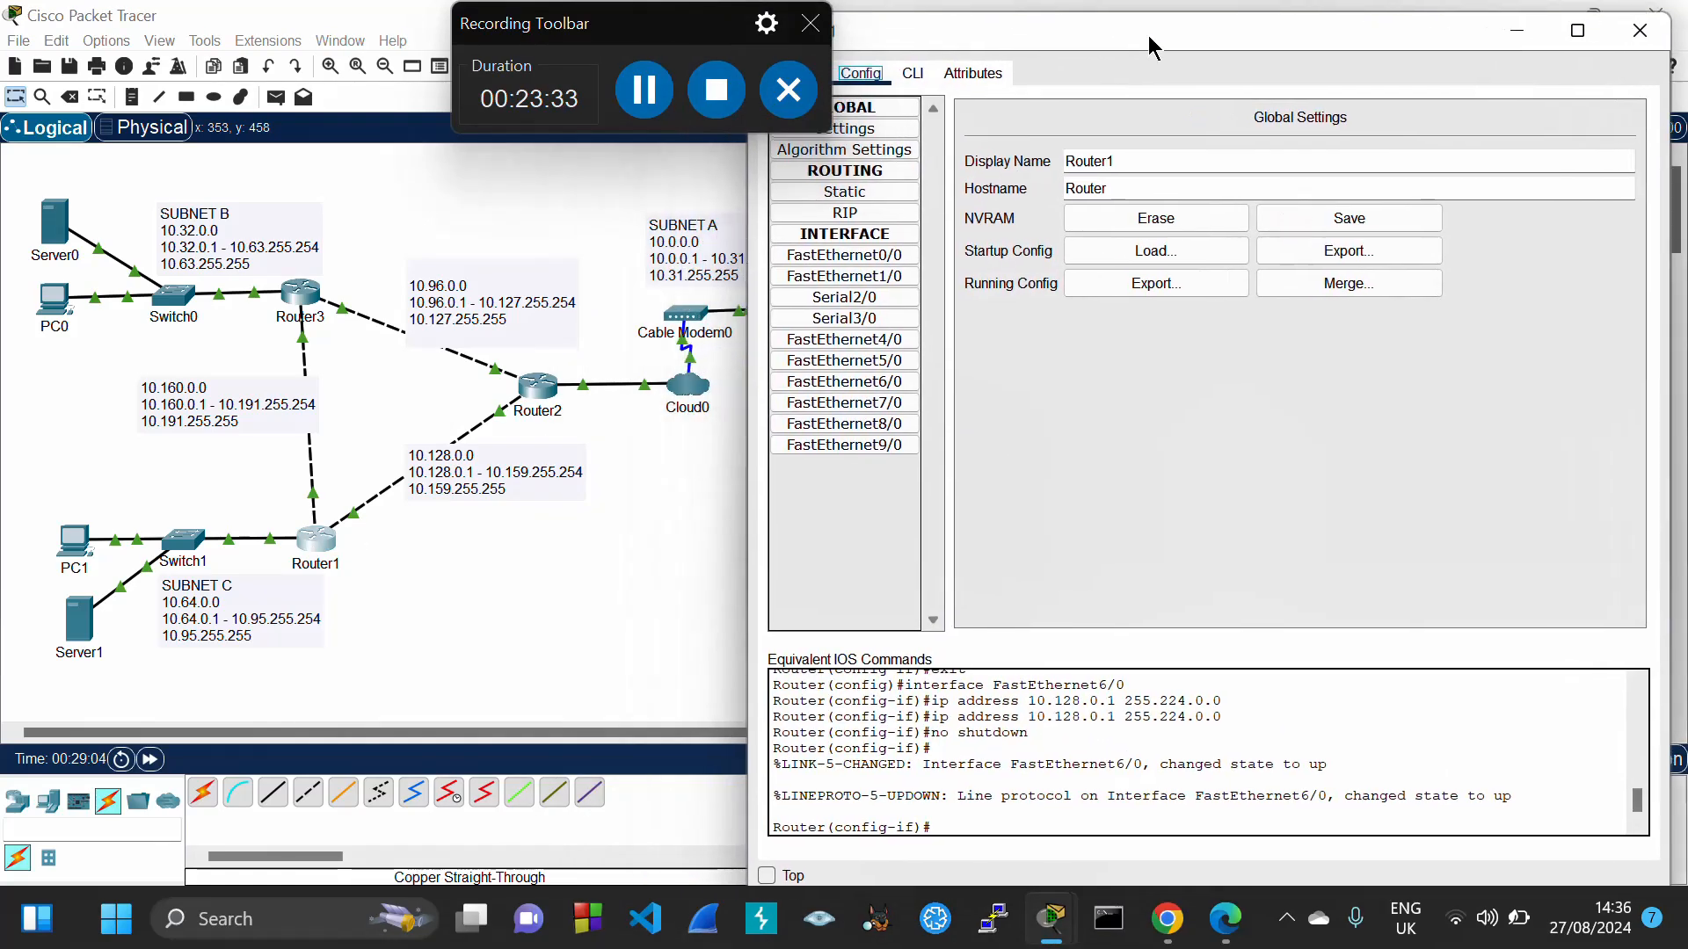
{"action": "left_click", "coordinate": [912, 75]}
{"action": "type", "text": "exit"}
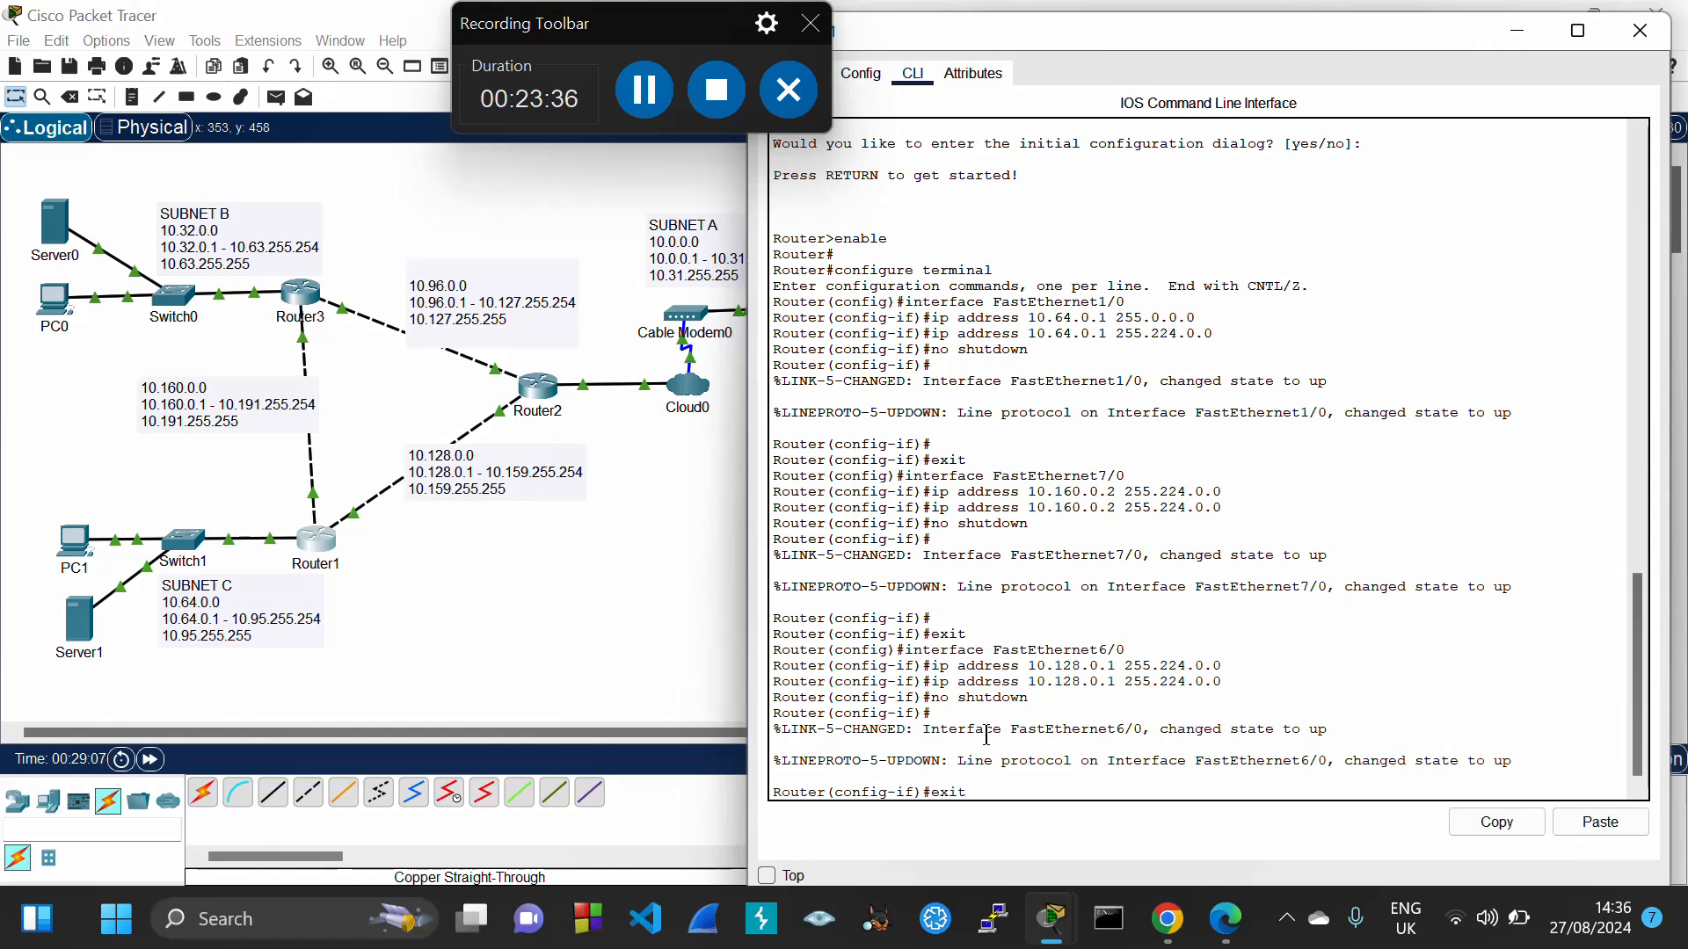
{"action": "key", "text": "Return"}
{"action": "type", "text": "exit"}
{"action": "key", "text": "Return"}
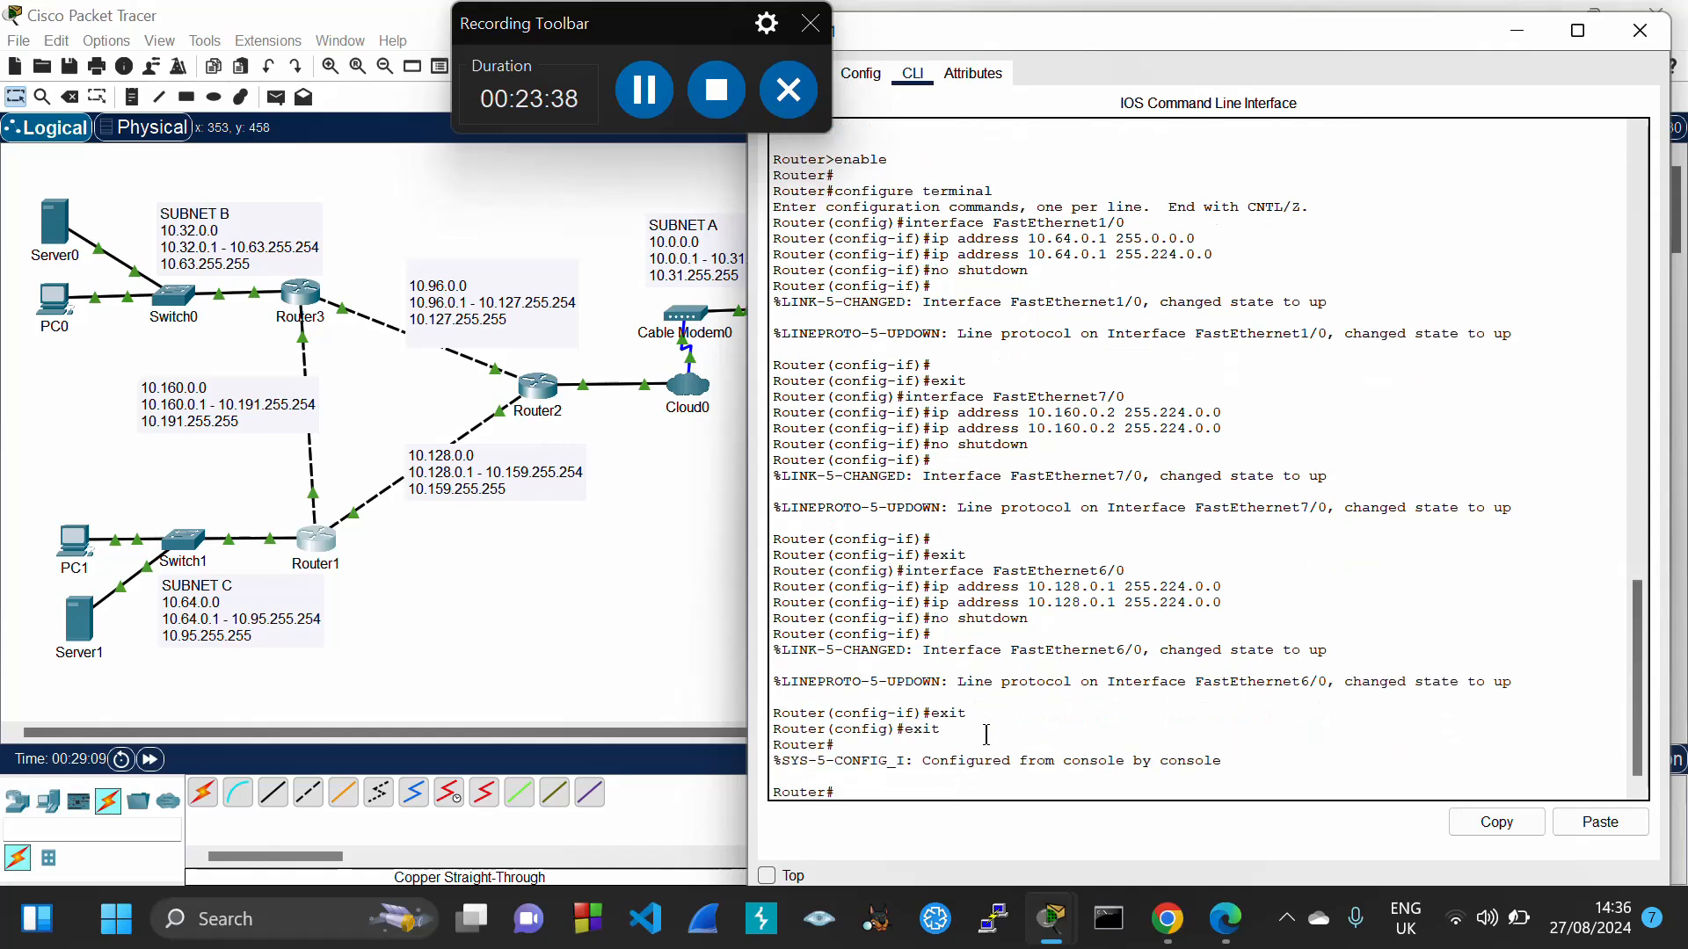
{"action": "type", "text": "exit"}
{"action": "key", "text": "Return"}
{"action": "key", "text": "Return"}
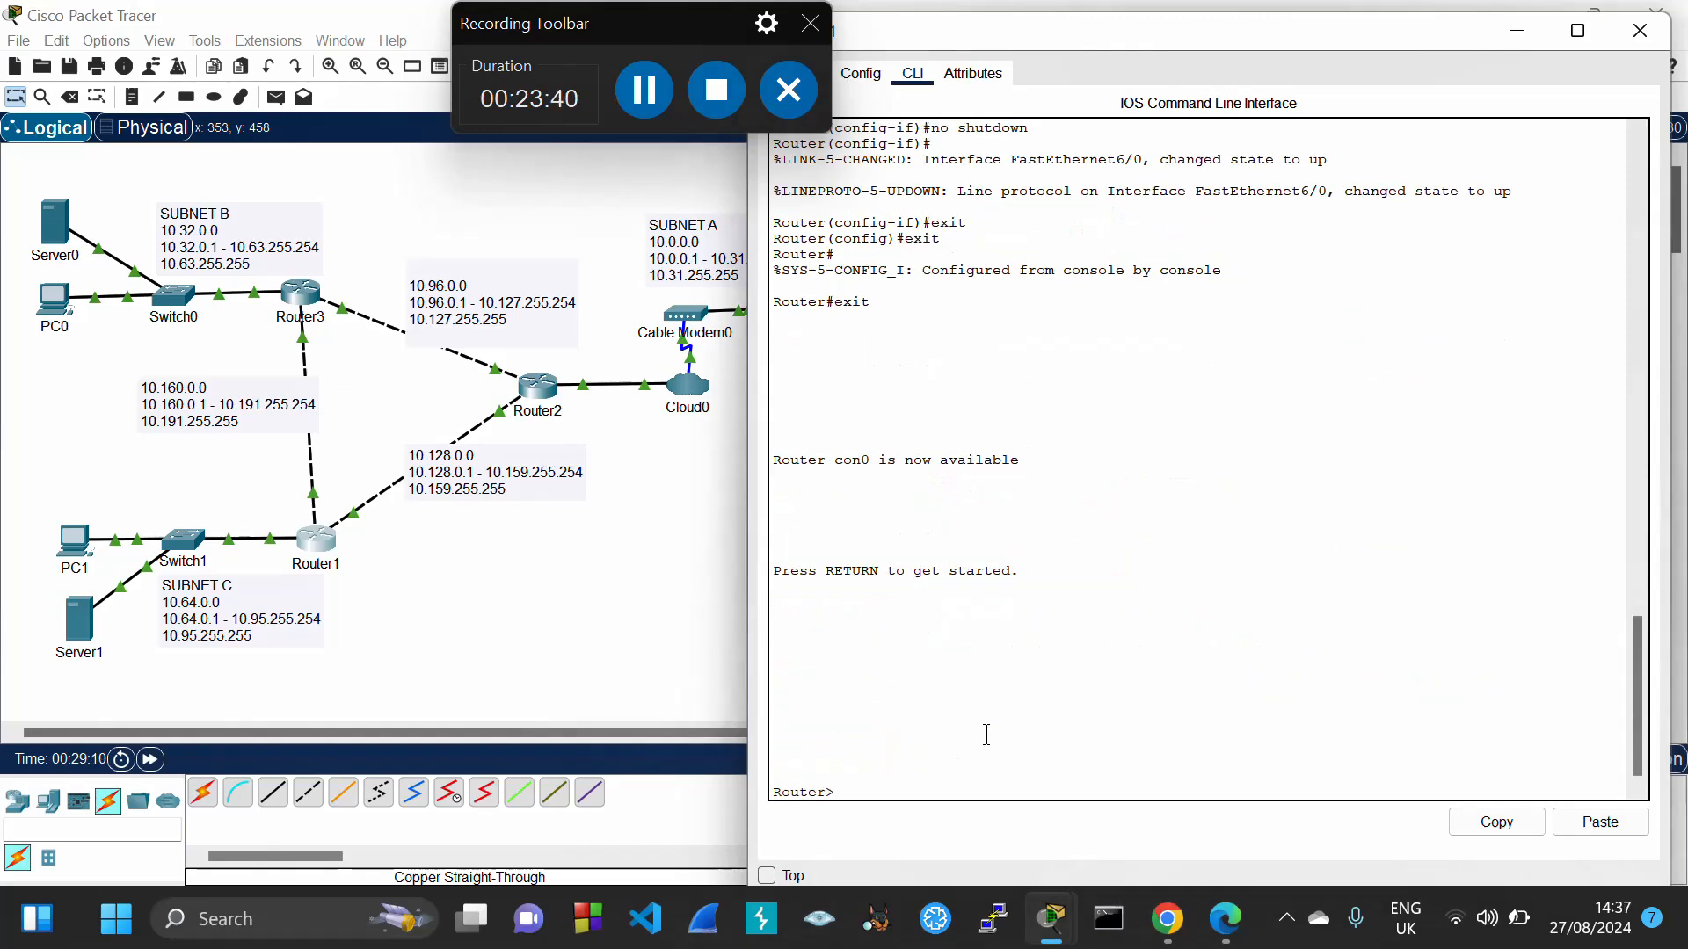
{"action": "left_click", "coordinate": [1602, 822]}
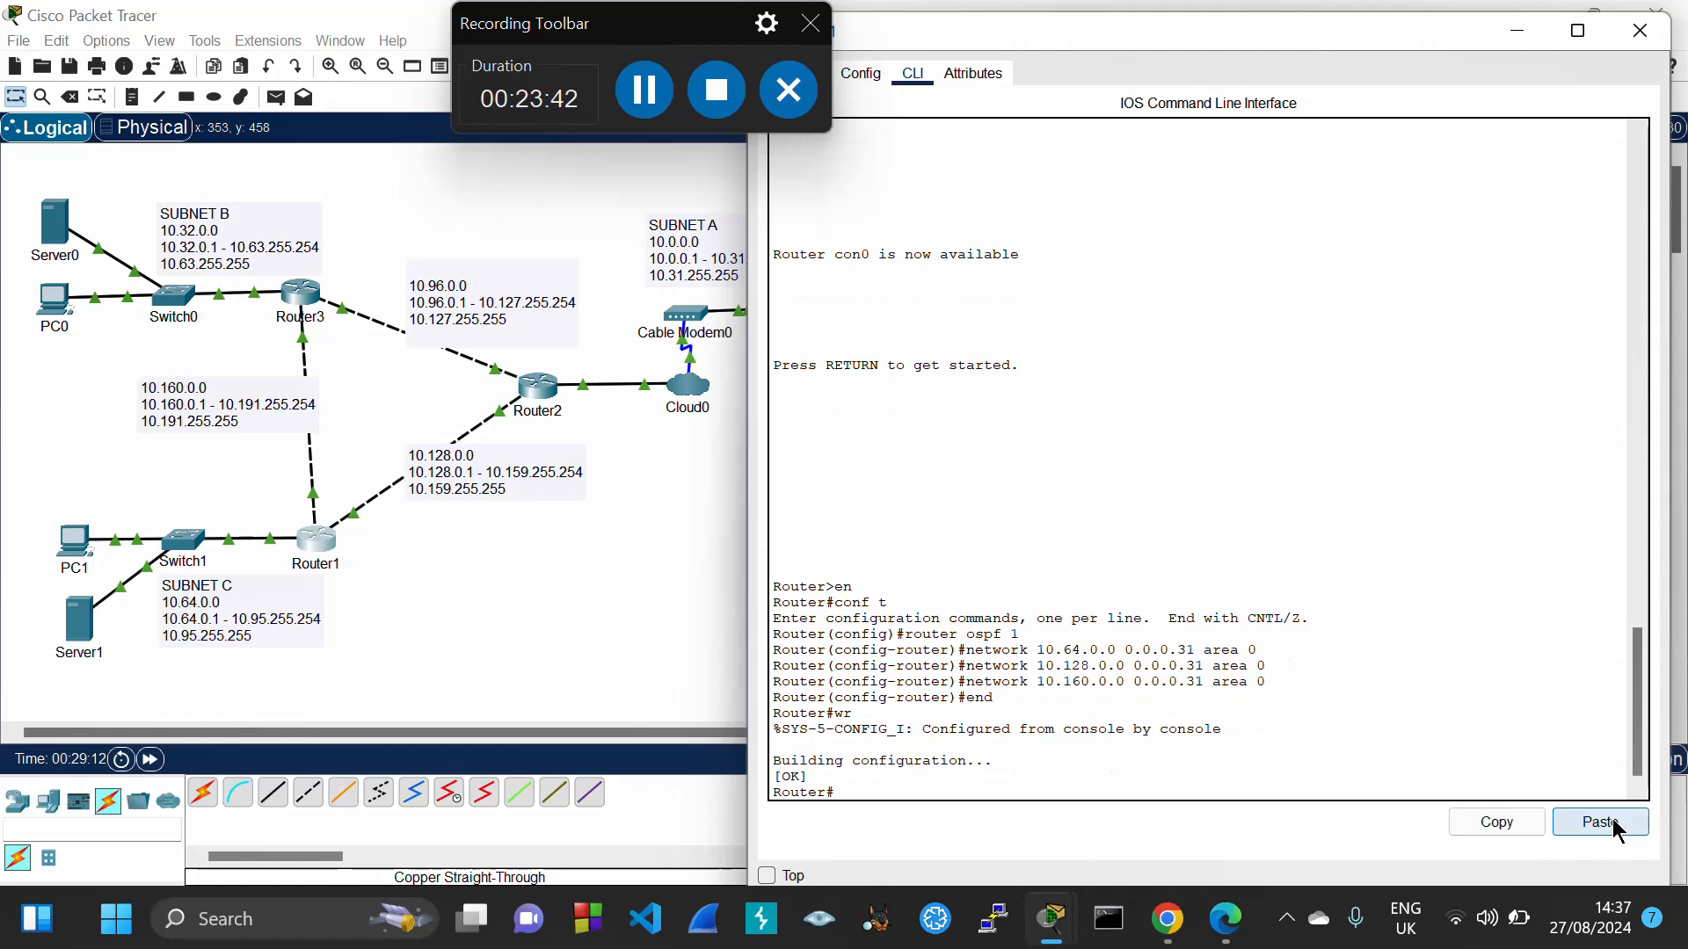
{"action": "left_click", "coordinate": [1639, 34]}
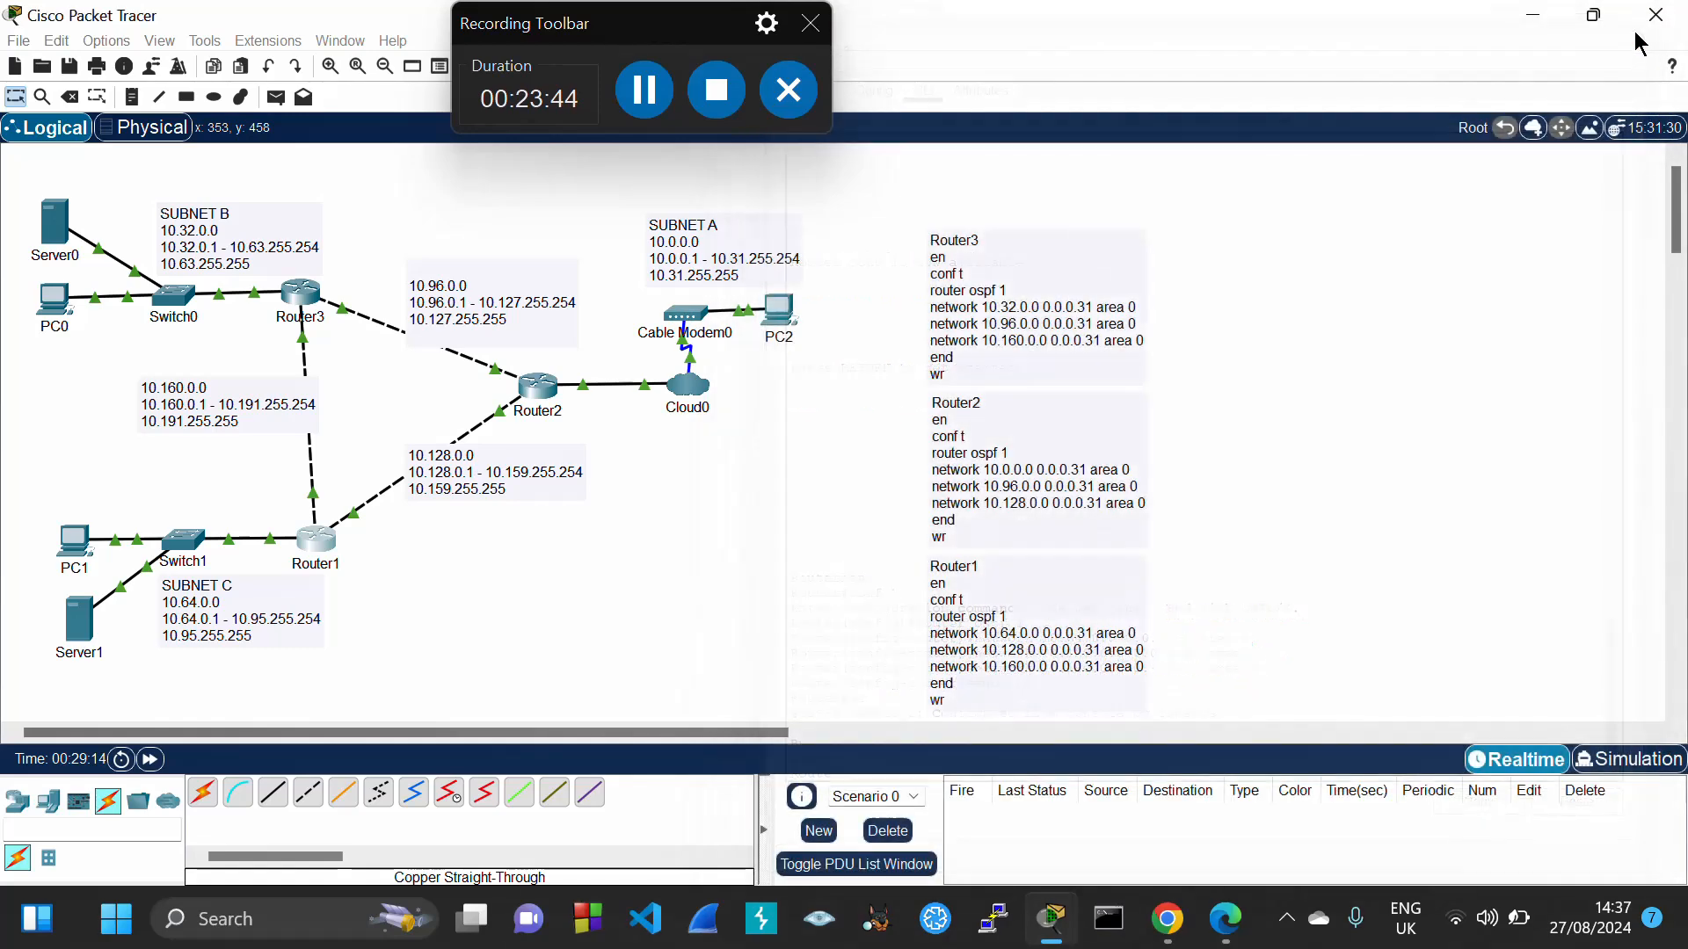
In Simulation mode, play a simple ICMP PDU from PC0 to PC1, then delete it
{"action": "left_click", "coordinate": [1618, 765]}
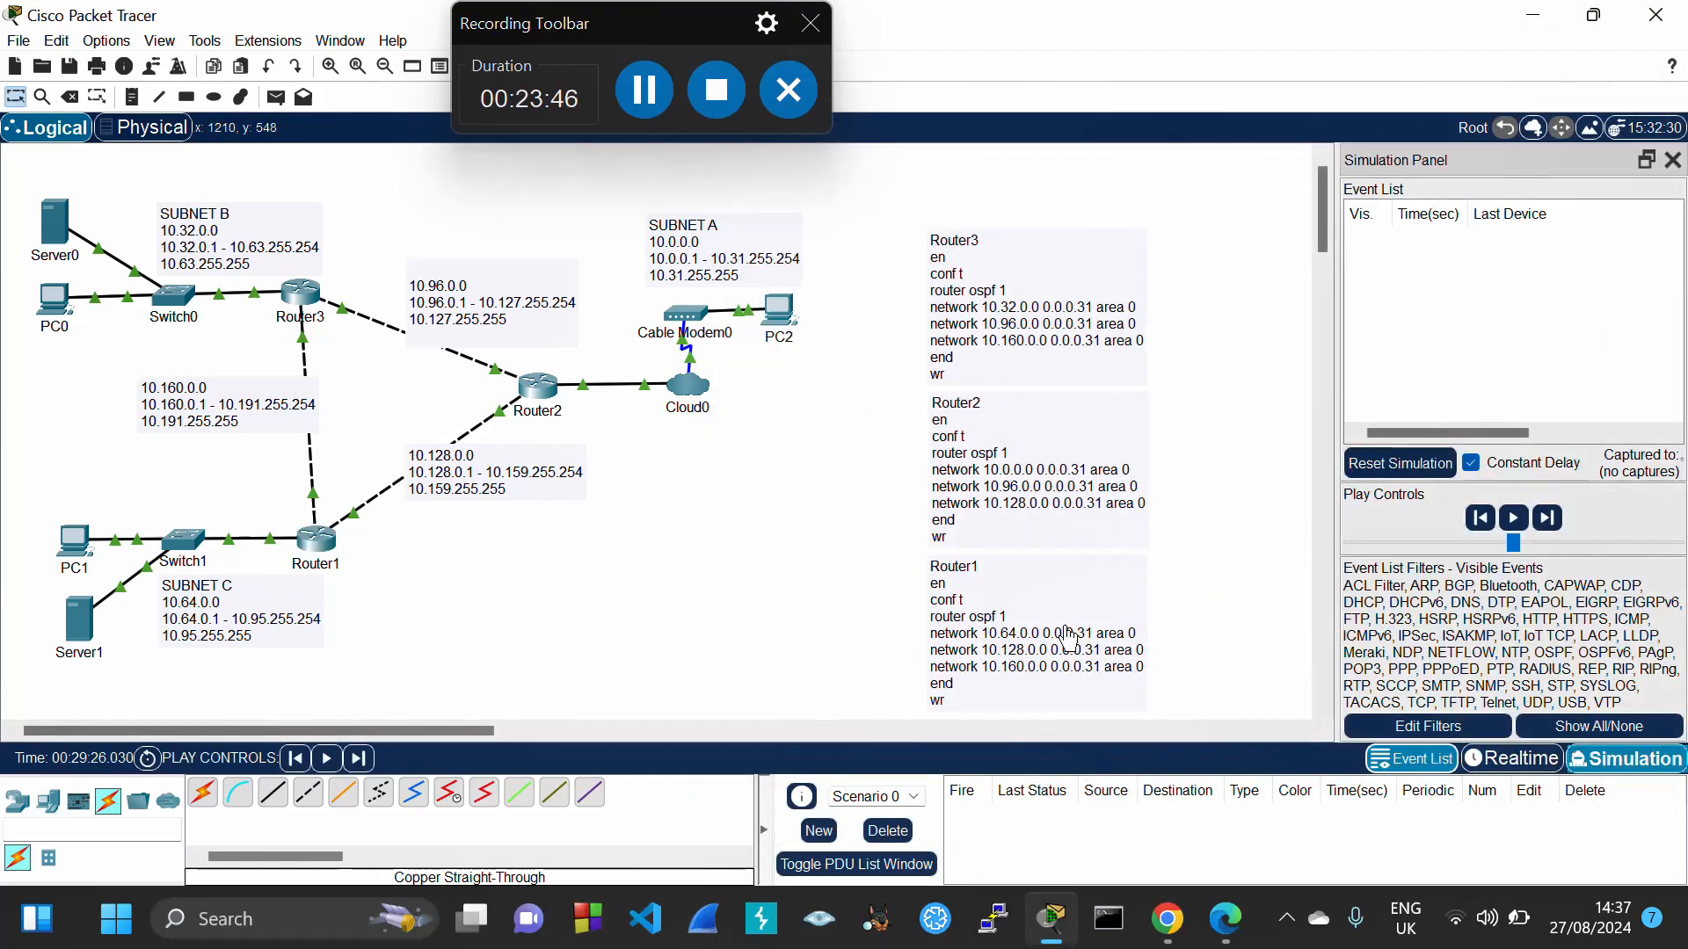
{"action": "left_click", "coordinate": [1673, 159]}
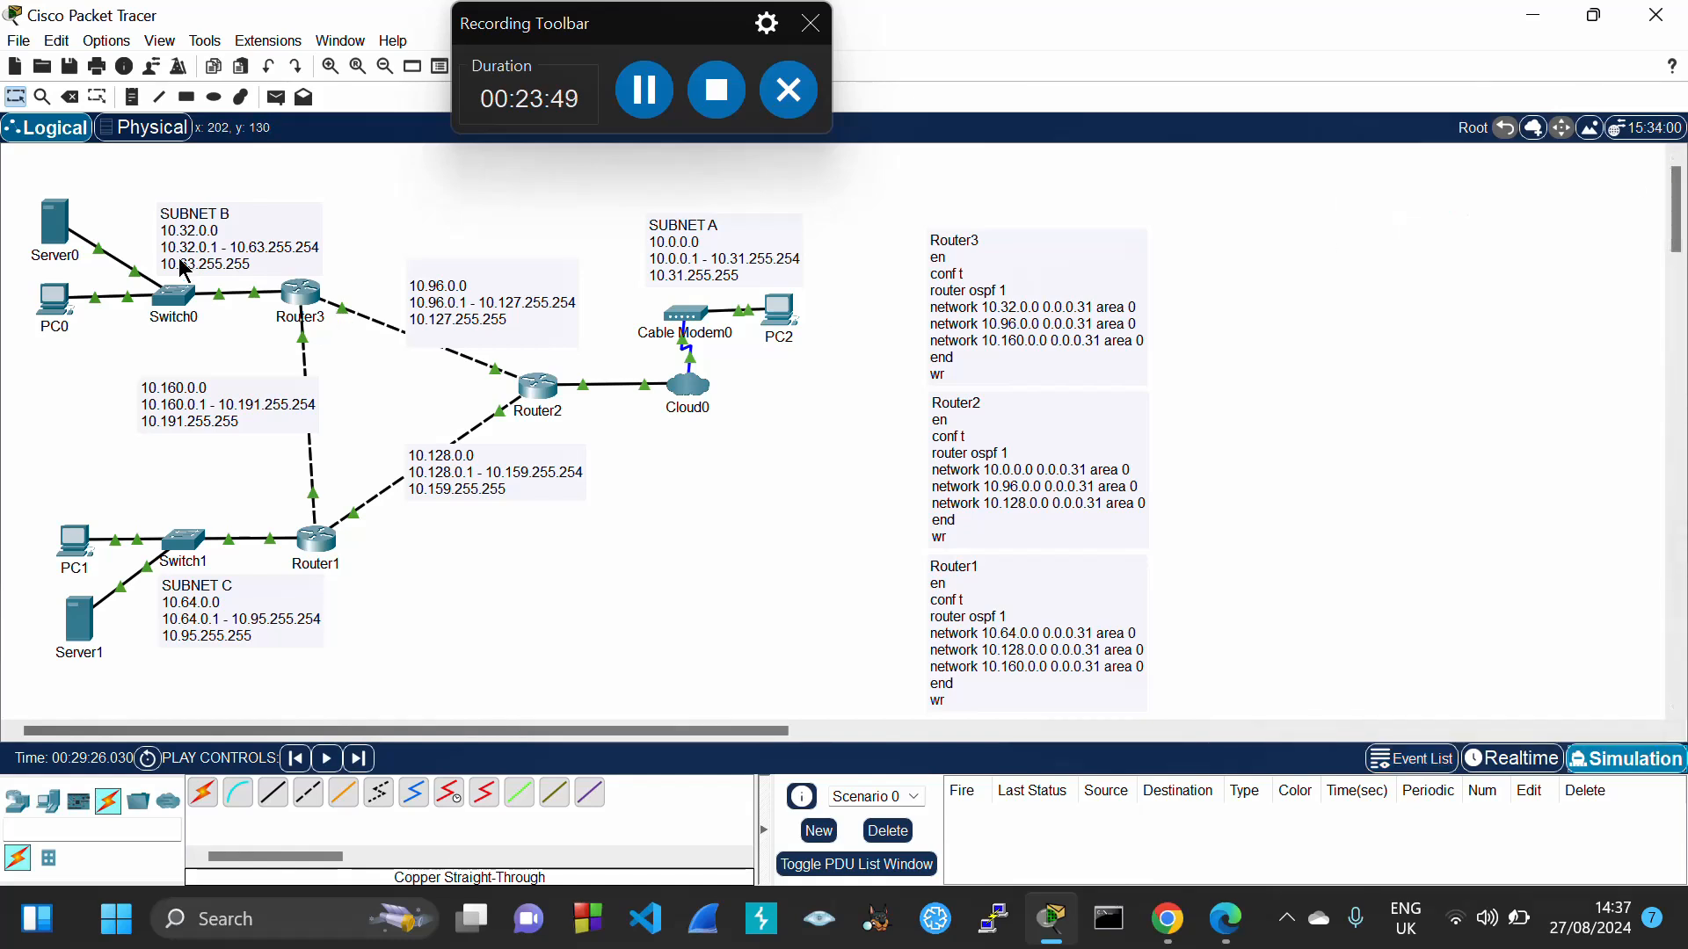
{"action": "left_click", "coordinate": [276, 97]}
{"action": "left_click", "coordinate": [55, 297]}
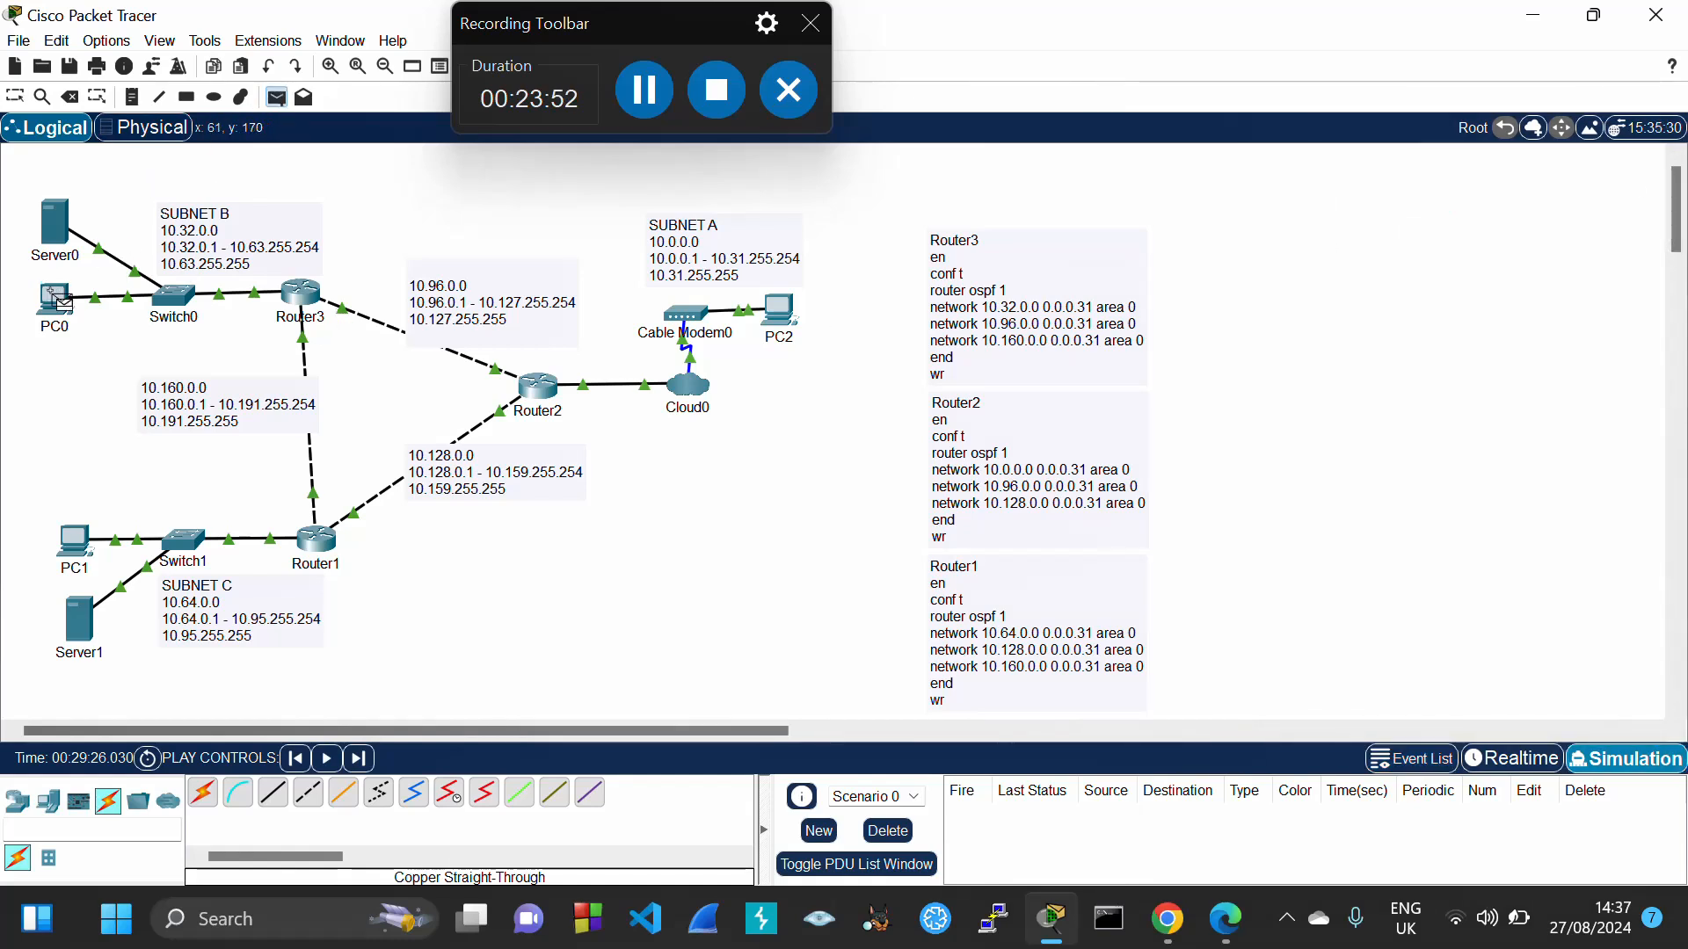
{"action": "left_click", "coordinate": [69, 540]}
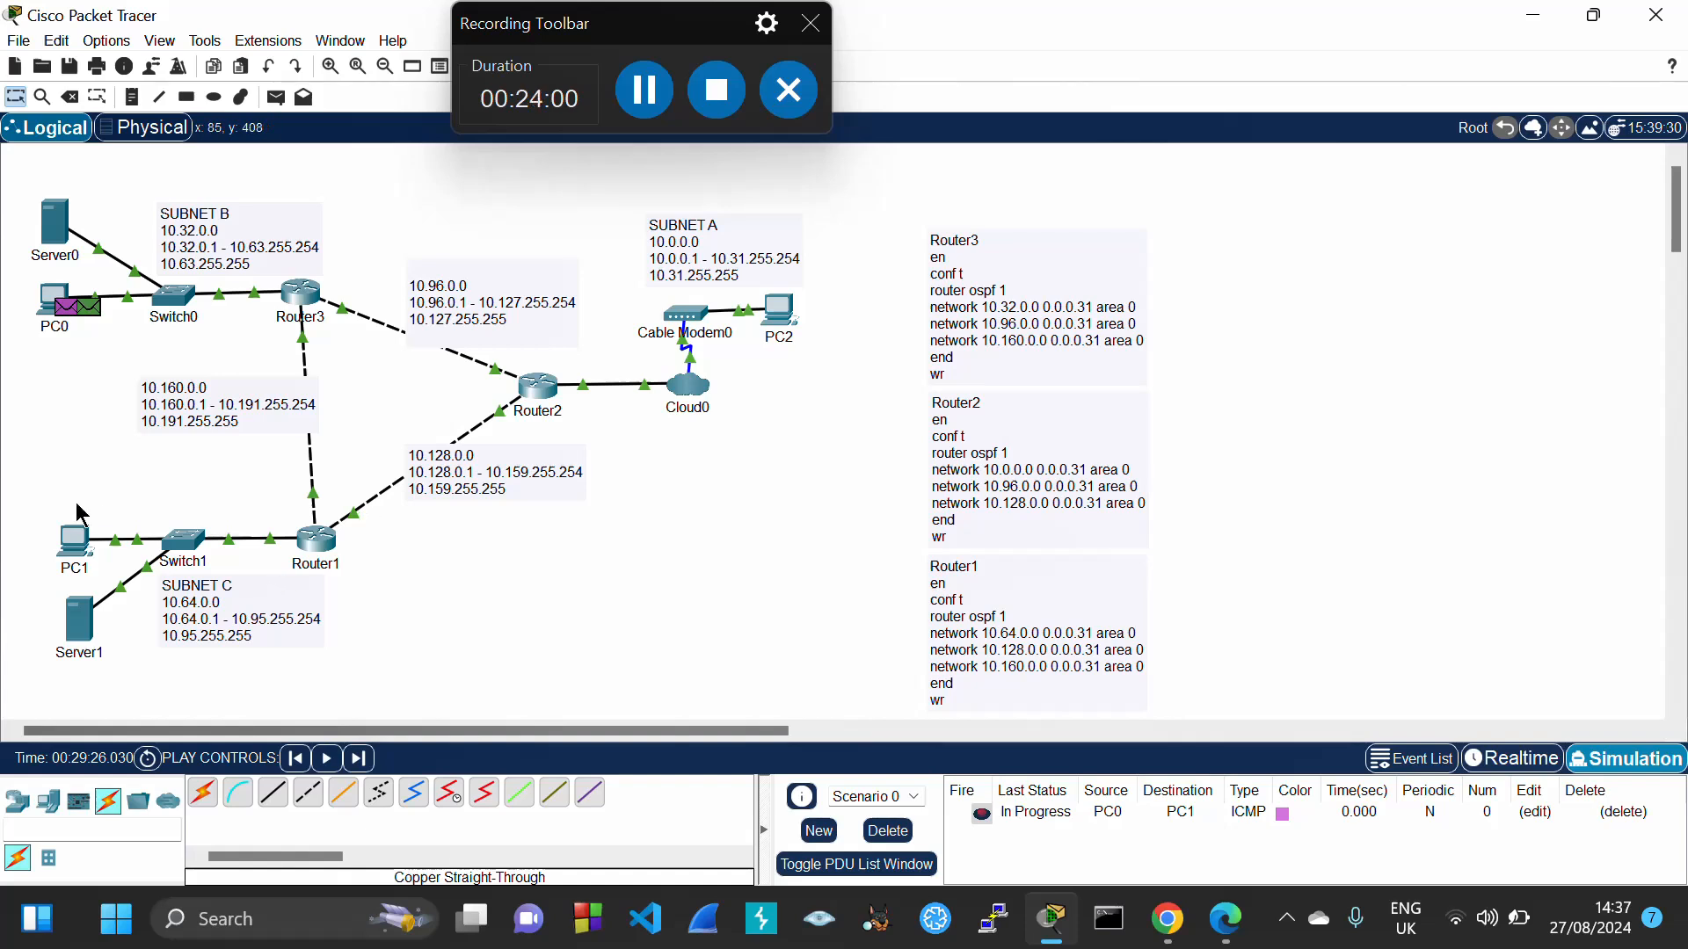
{"action": "left_click", "coordinate": [335, 768]}
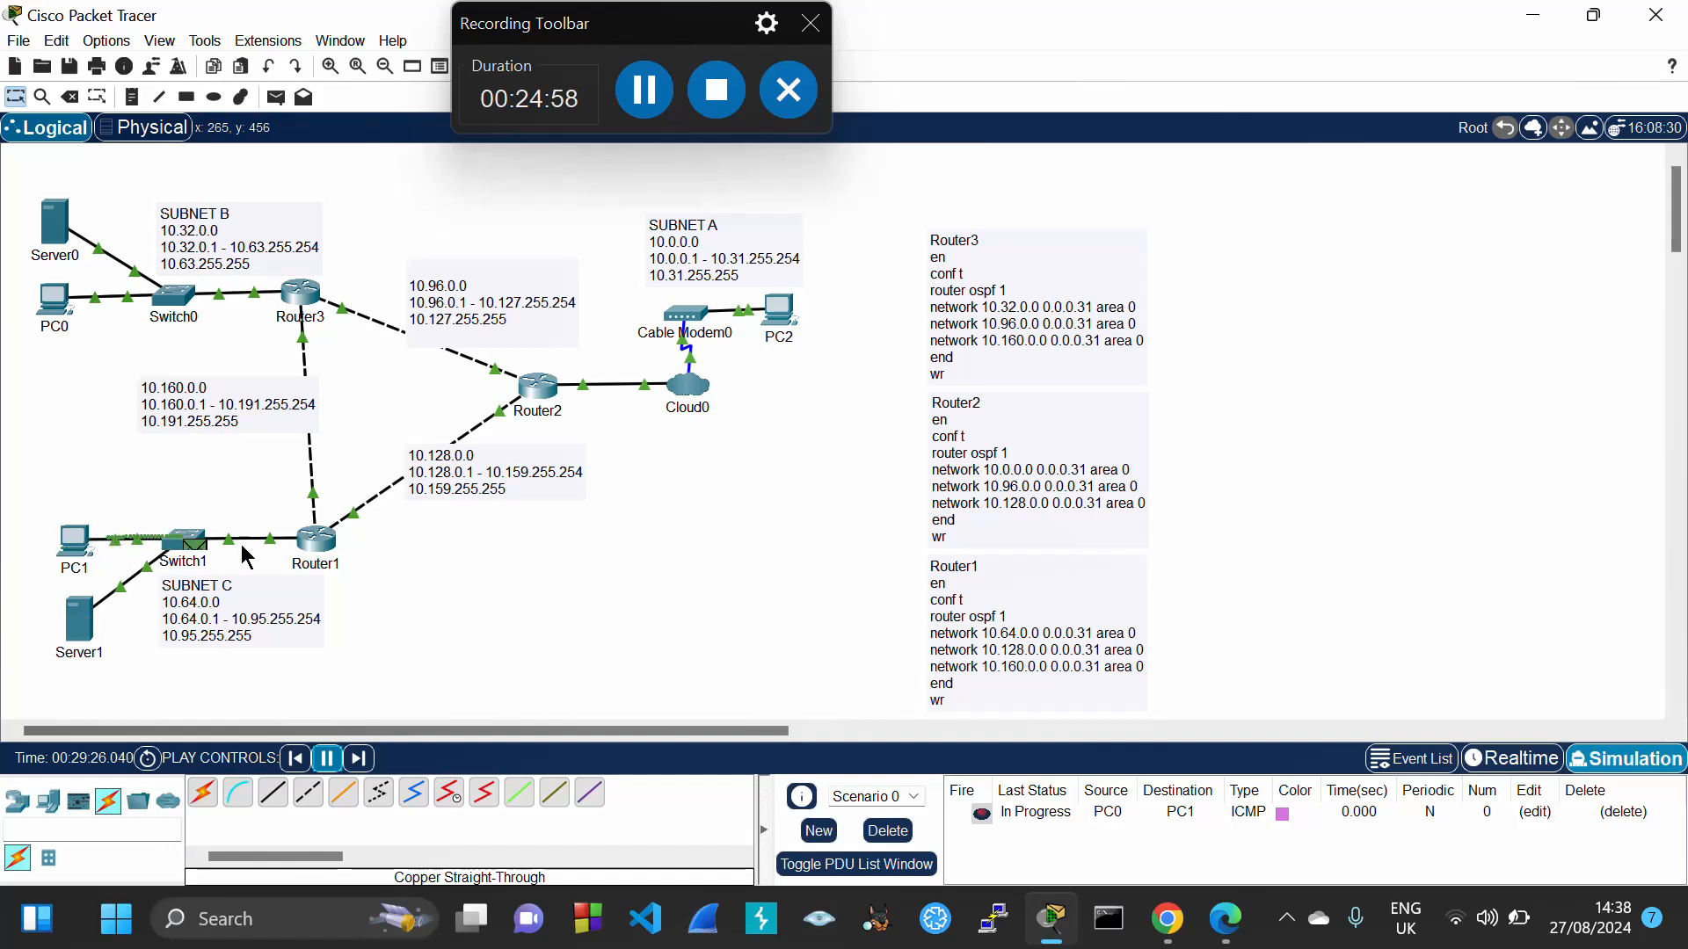
{"action": "left_click", "coordinate": [870, 828]}
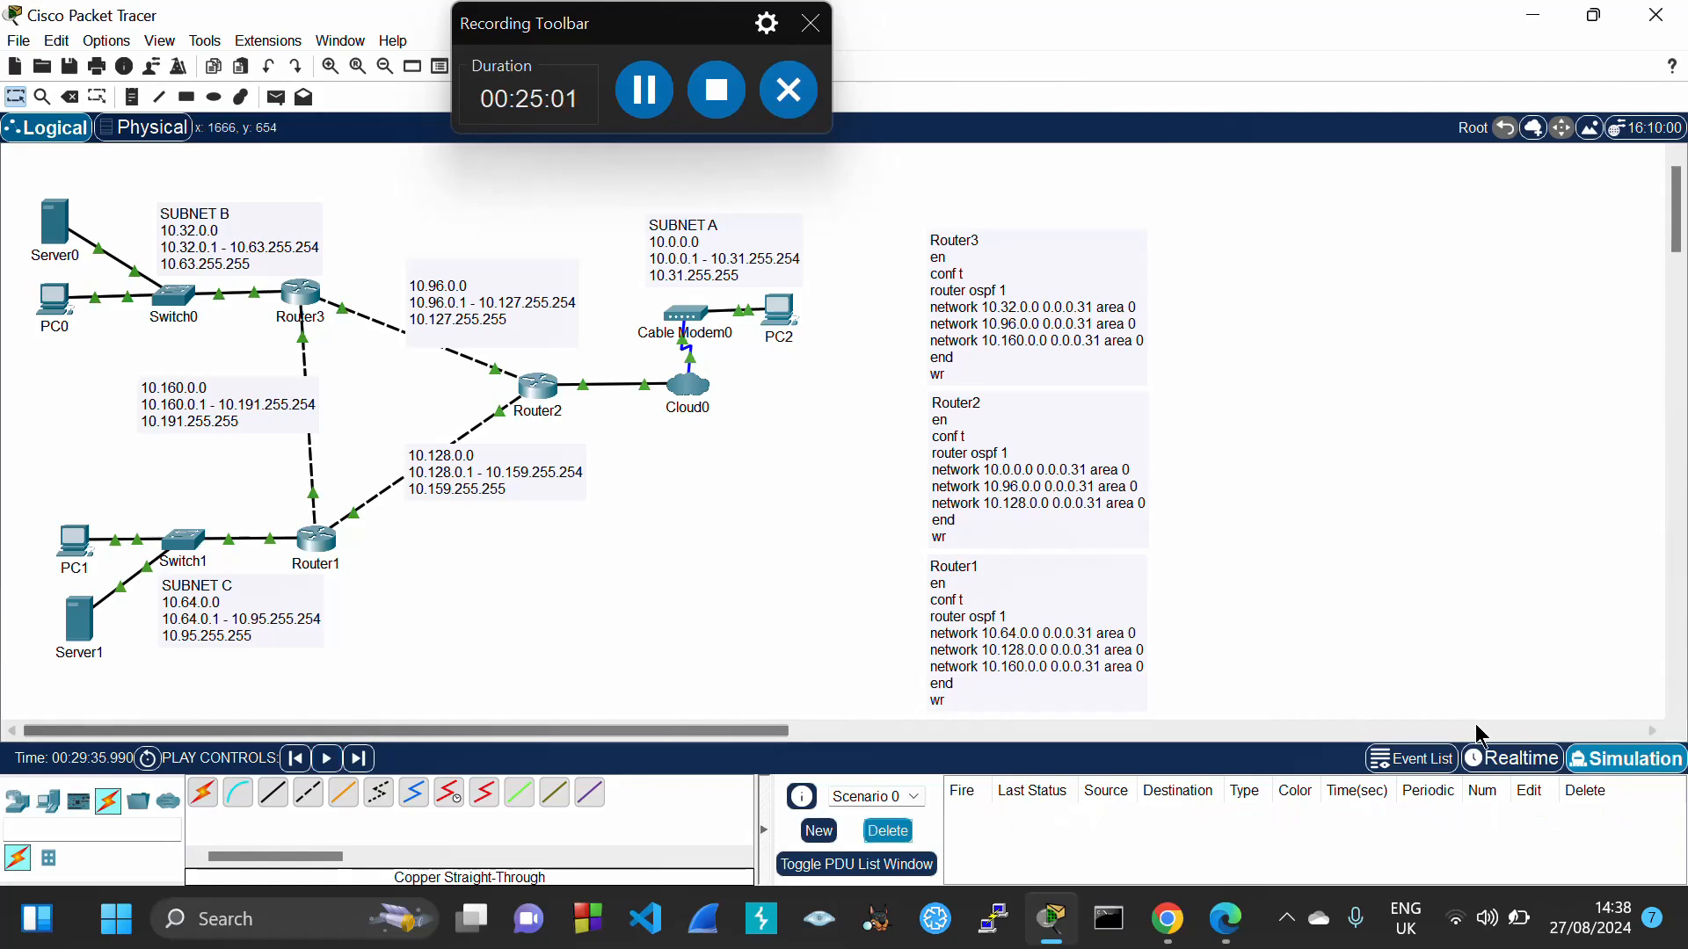
Back in Realtime mode, ping 10.64.0.3 from Server0's command prompt
{"action": "left_click", "coordinate": [1514, 758]}
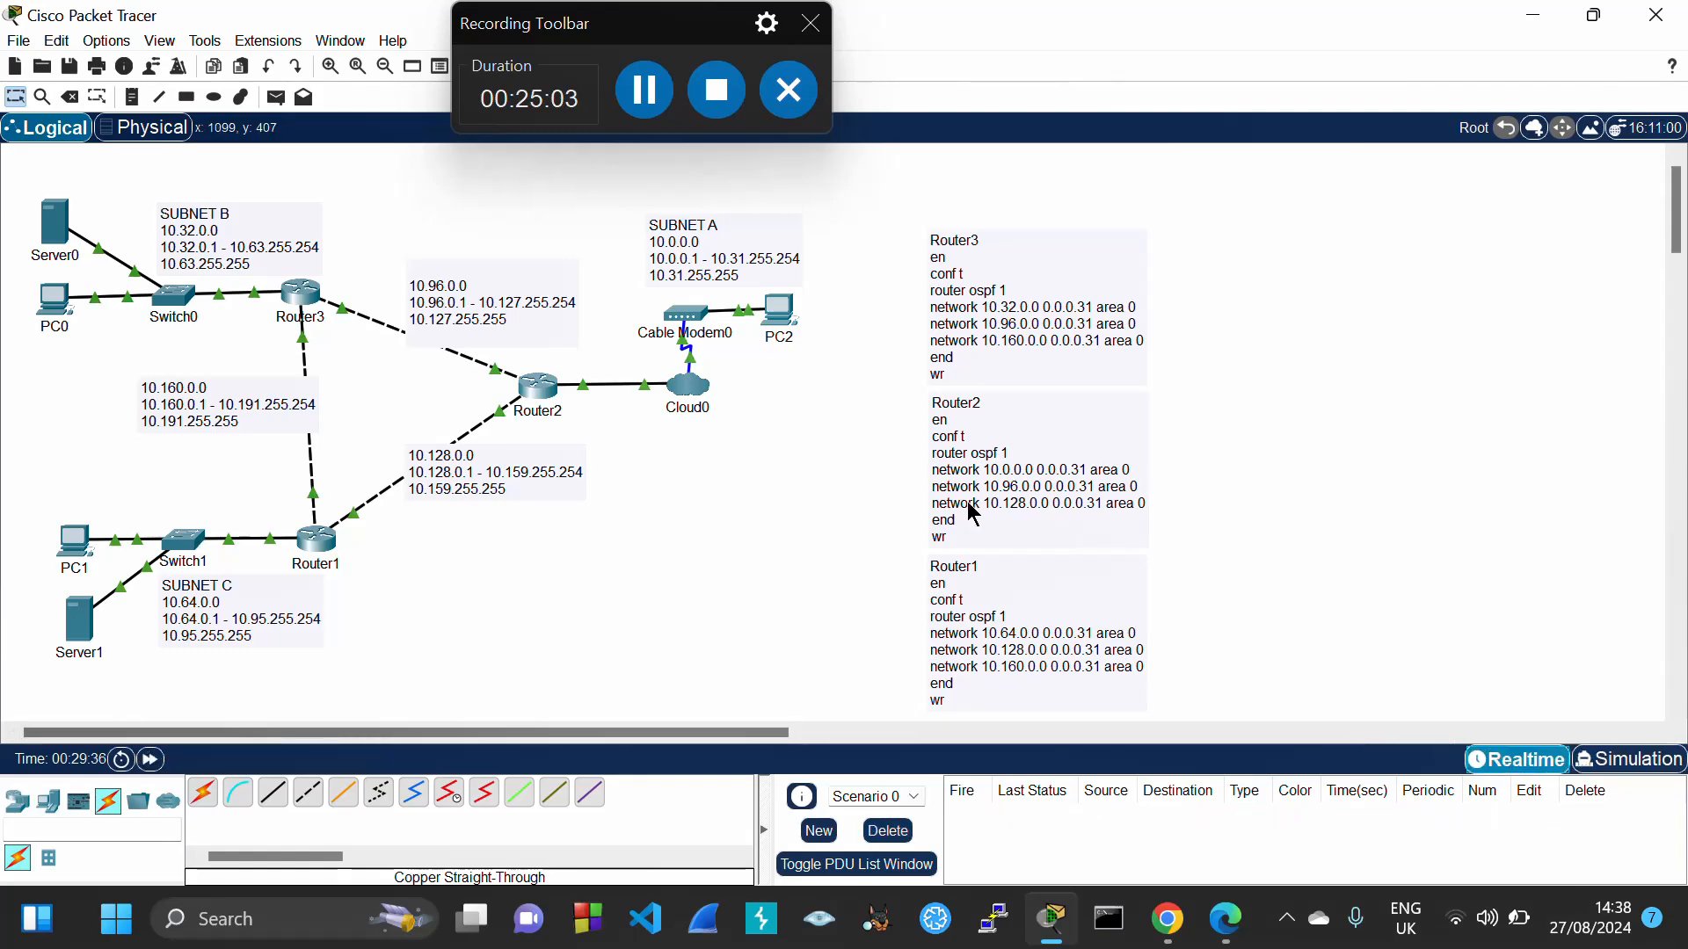
{"action": "left_click", "coordinate": [53, 236]}
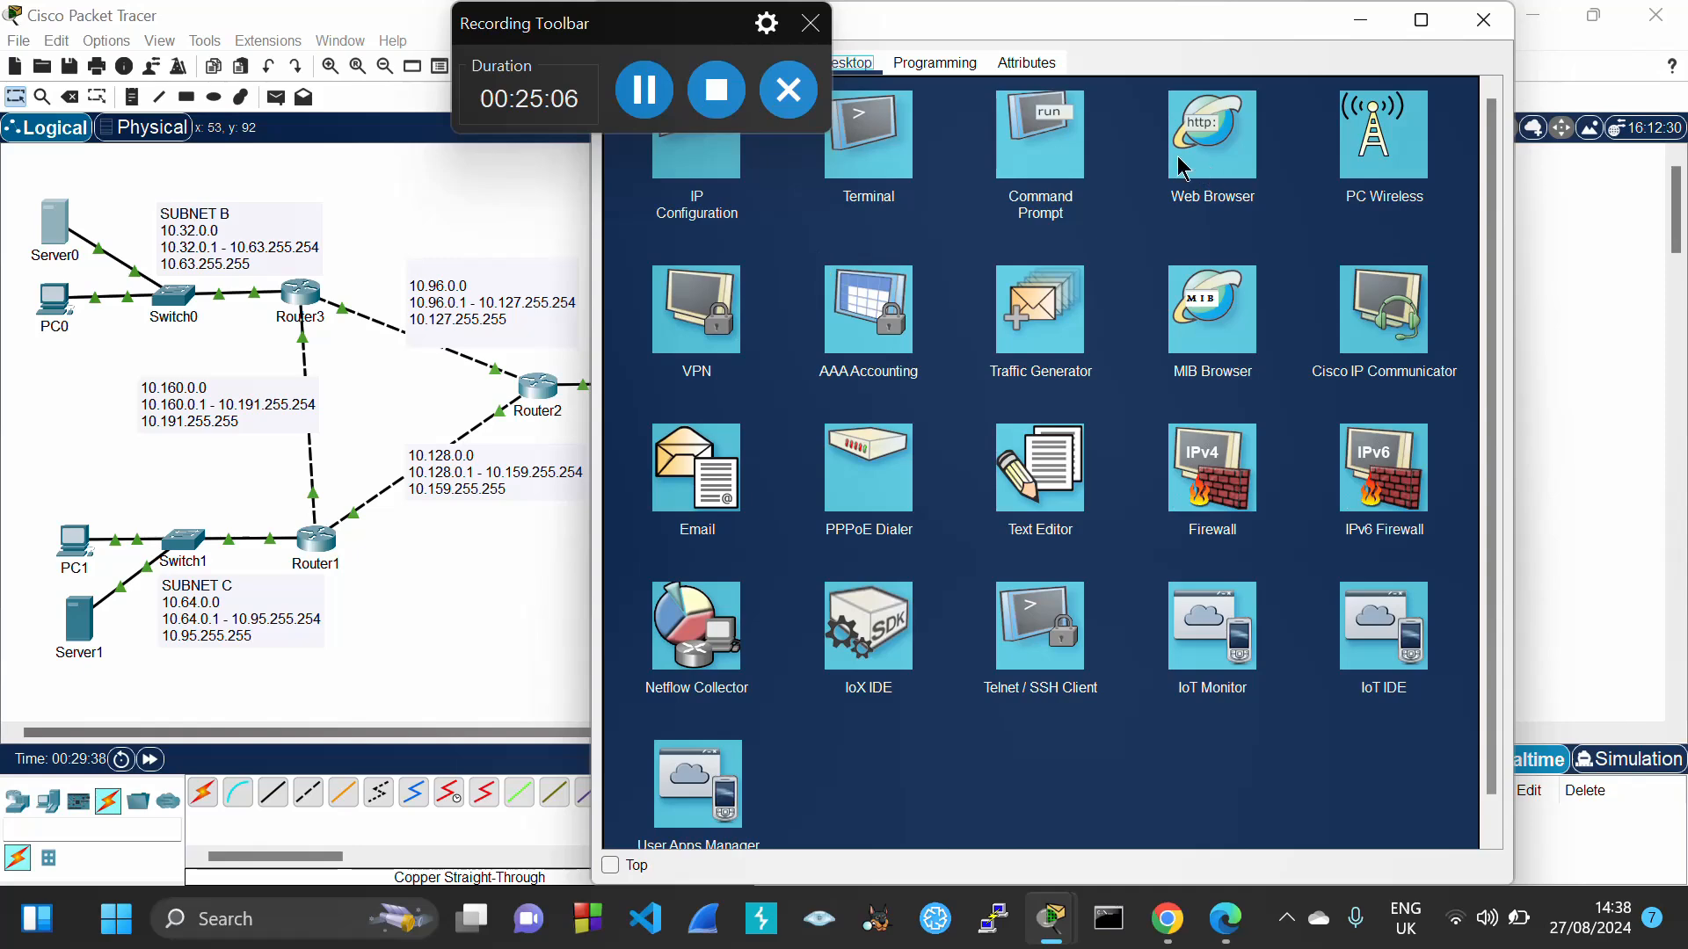
{"action": "left_click", "coordinate": [1046, 156]}
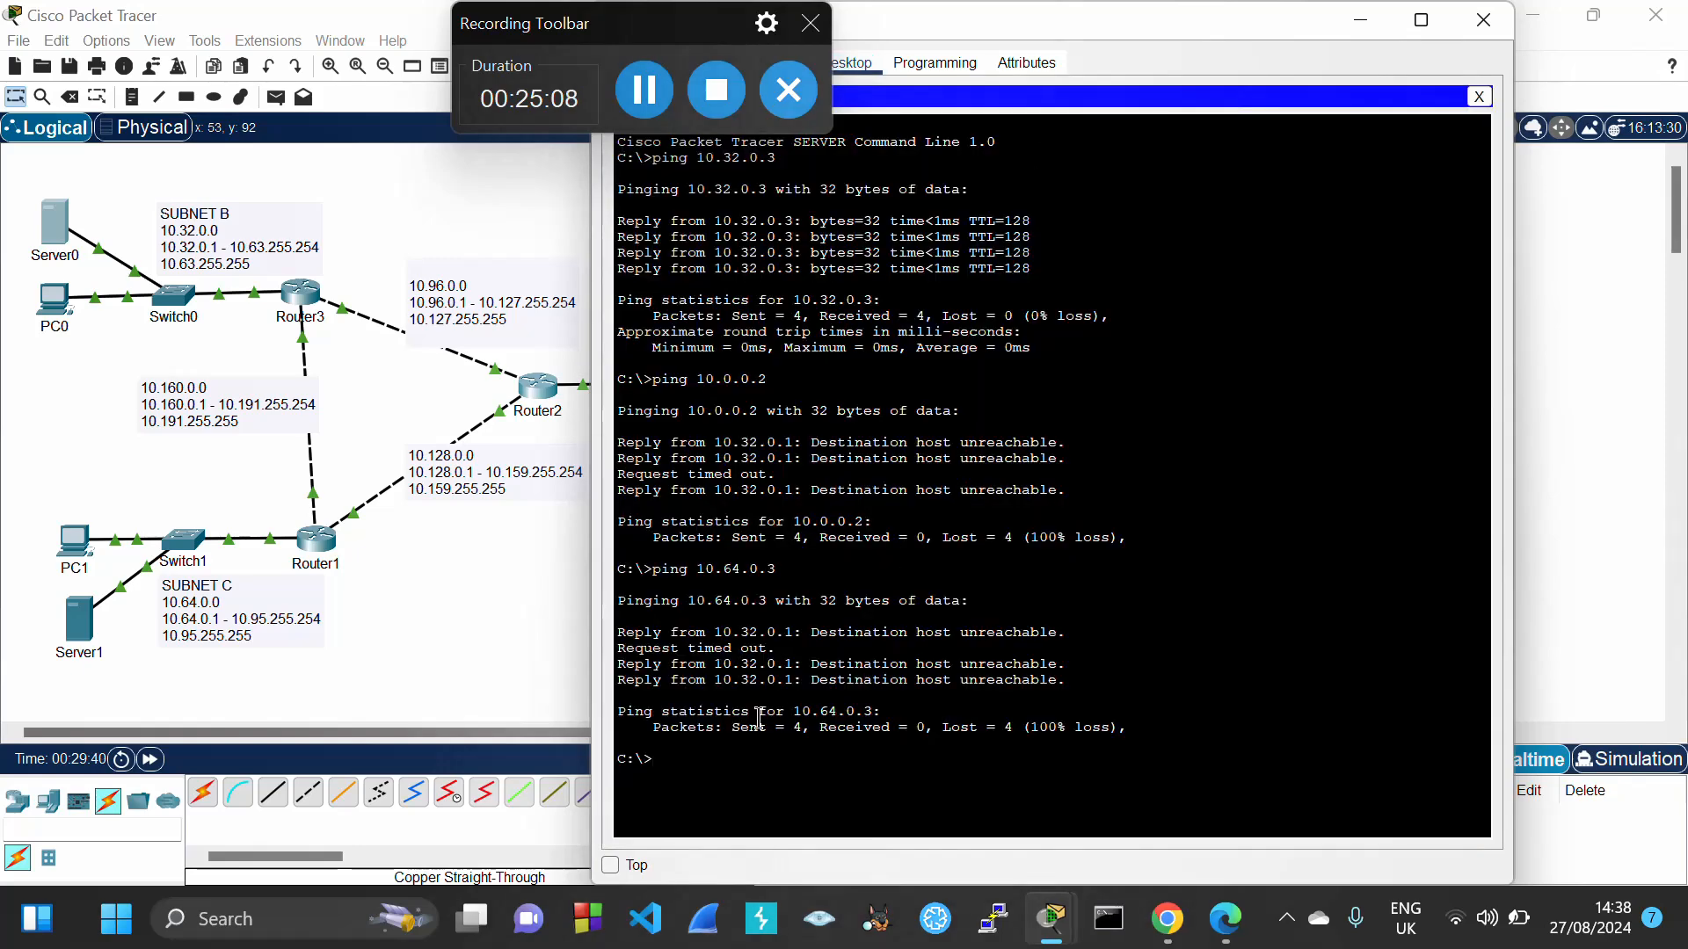
{"action": "key", "text": "Up"}
{"action": "key", "text": "Return"}
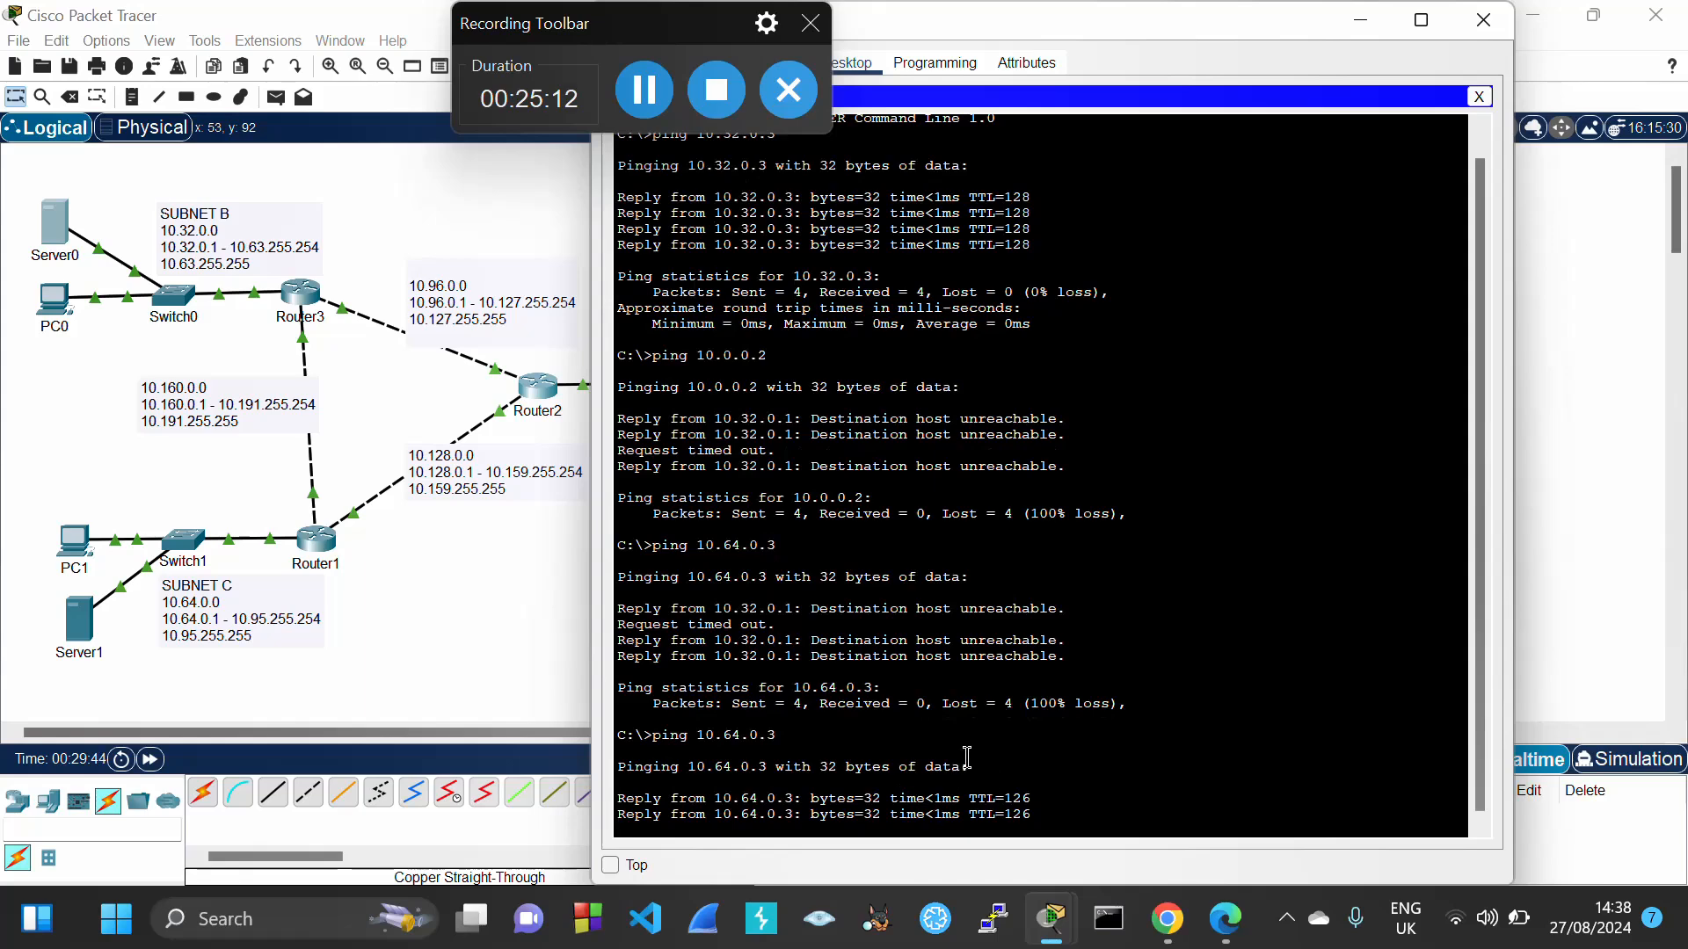
Ping 10.0.0.2 from Server0, stop the timing-out ping with Ctrl+C, and close the window
{"action": "key", "text": "Up"}
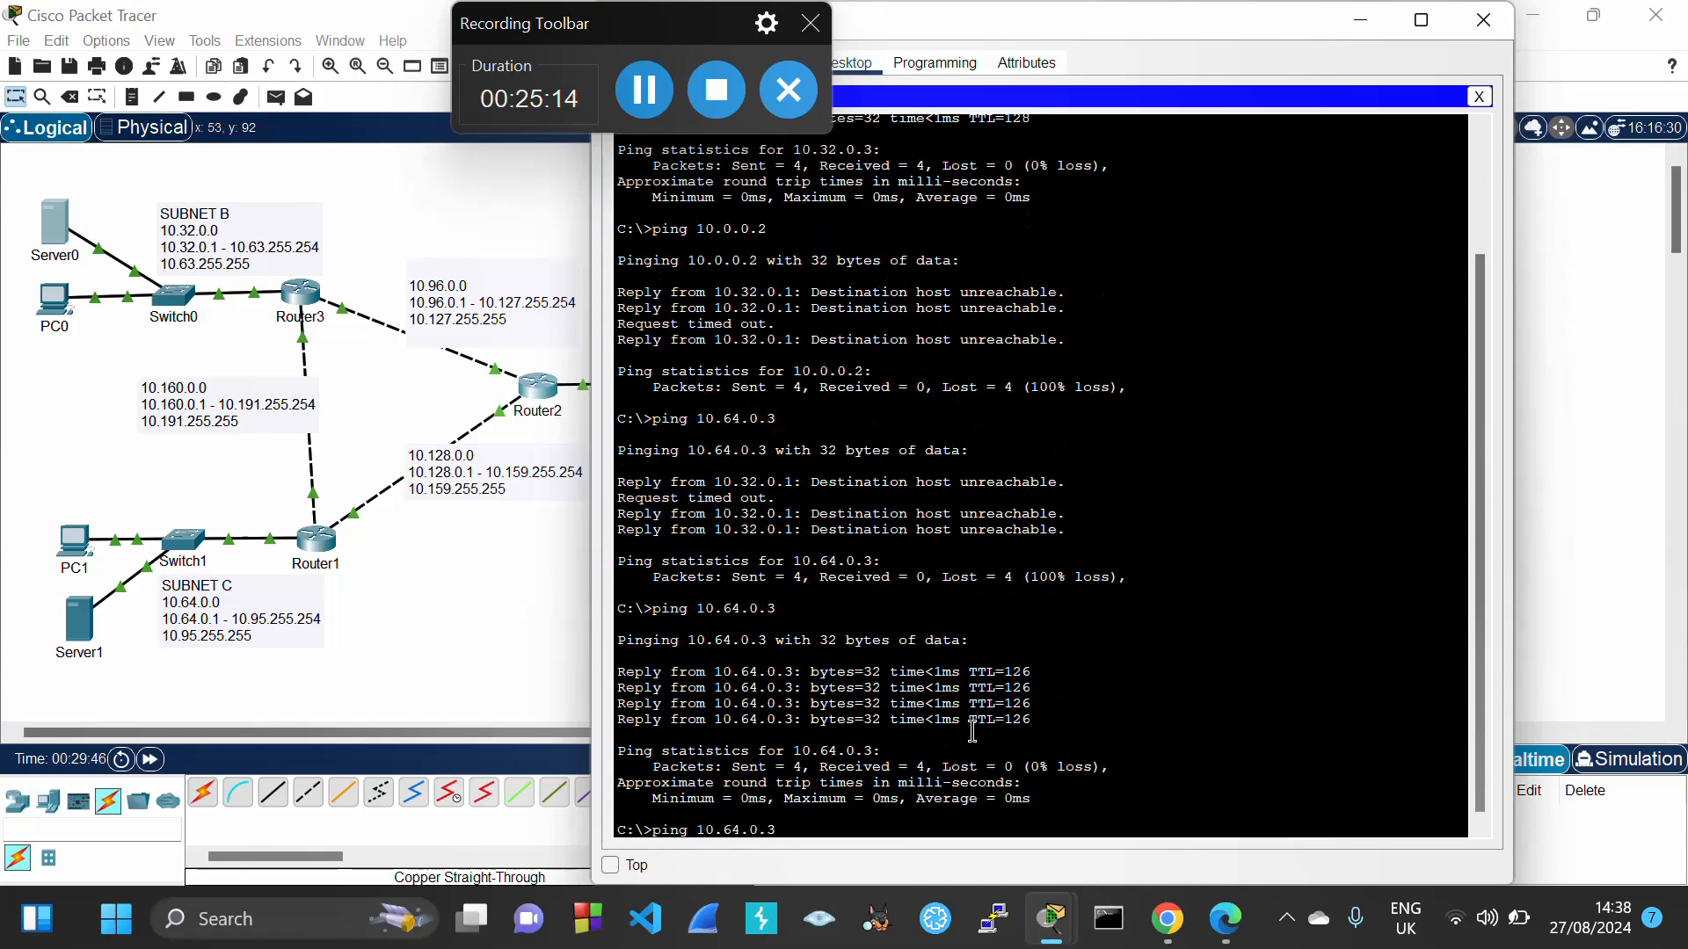
{"action": "key", "text": "Up"}
{"action": "key", "text": "Return"}
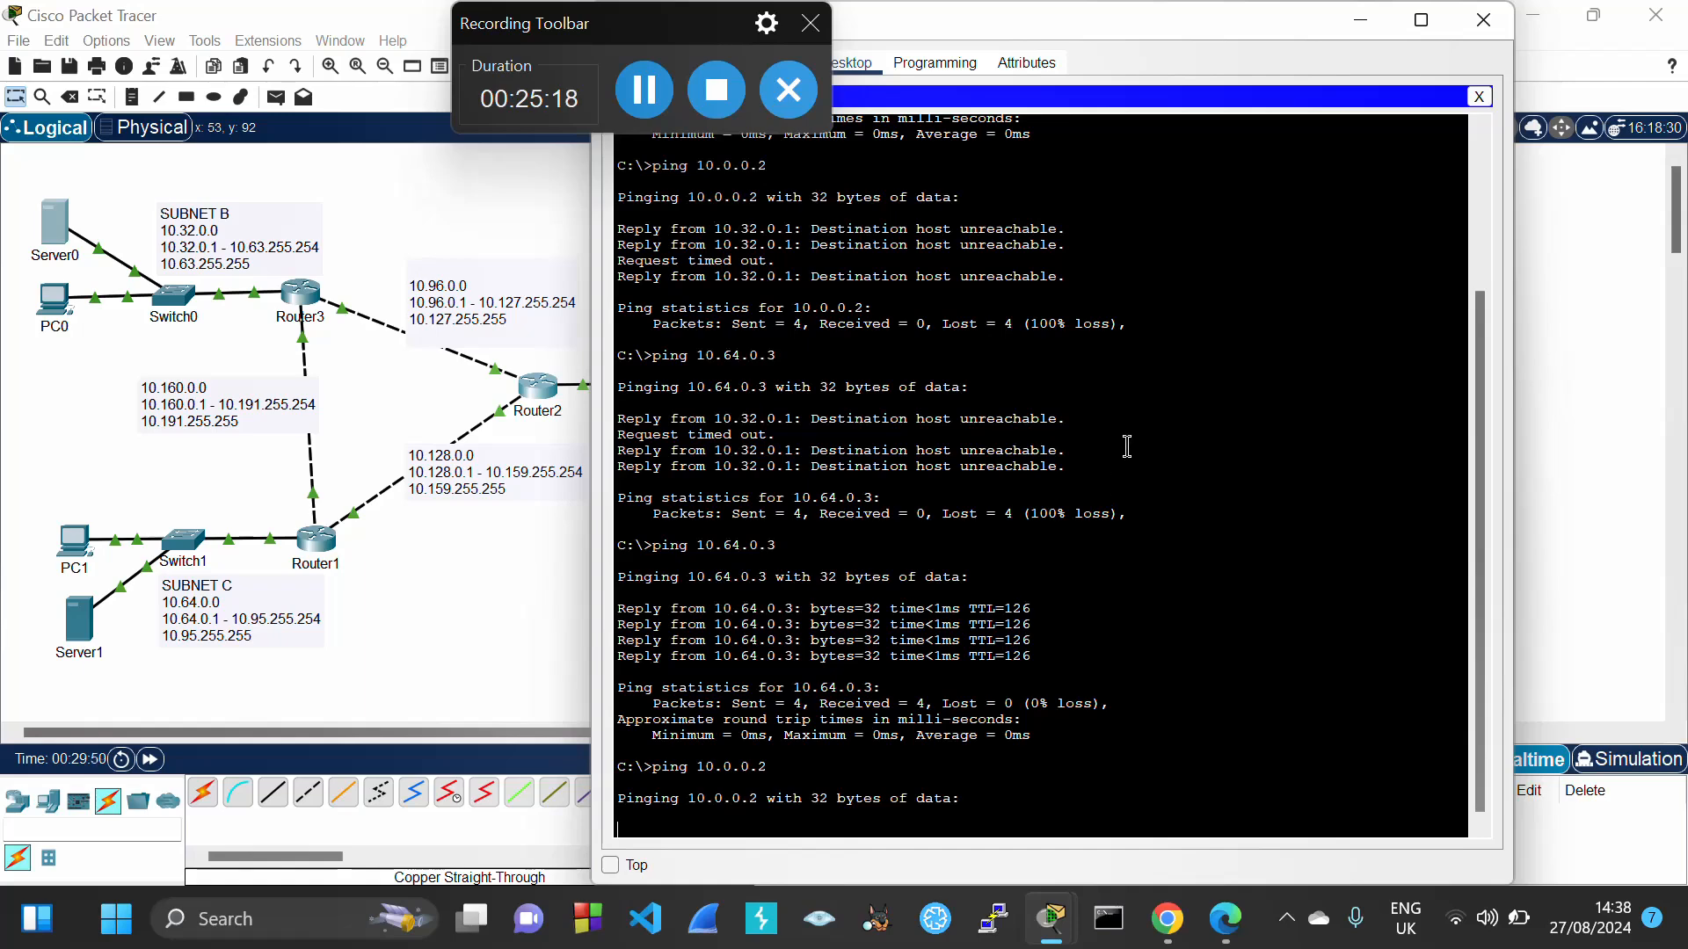
{"action": "left_click_drag", "start_coordinate": [1092, 24], "coordinate": [1331, 43]}
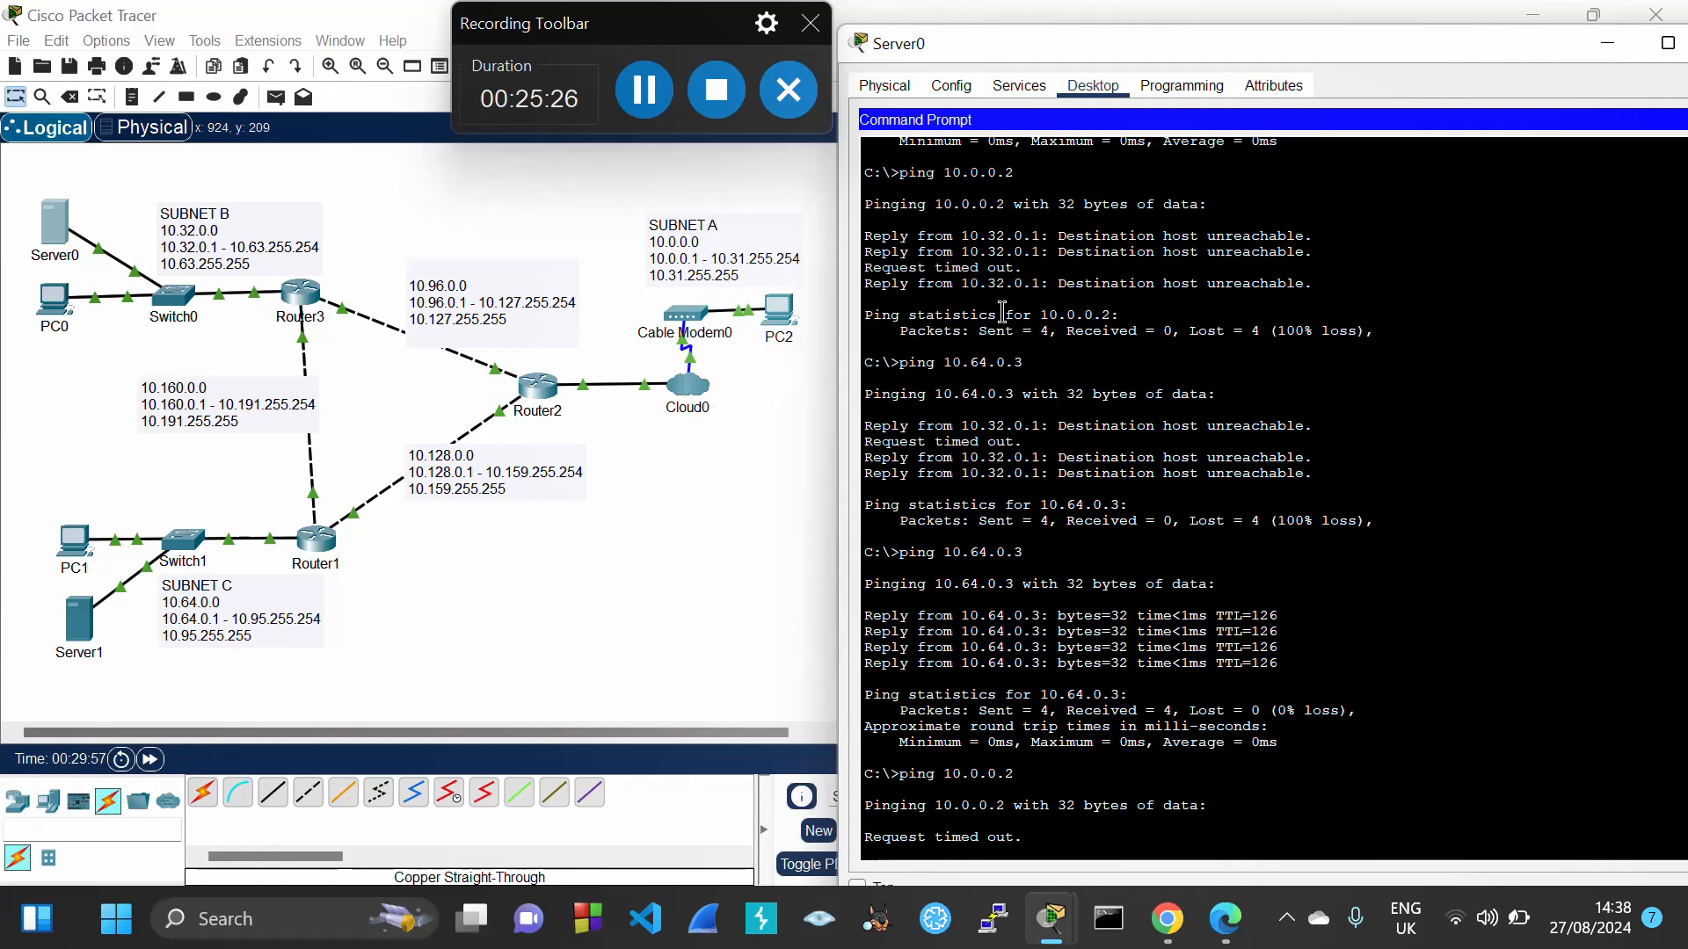
{"action": "key", "text": "ctrl+c"}
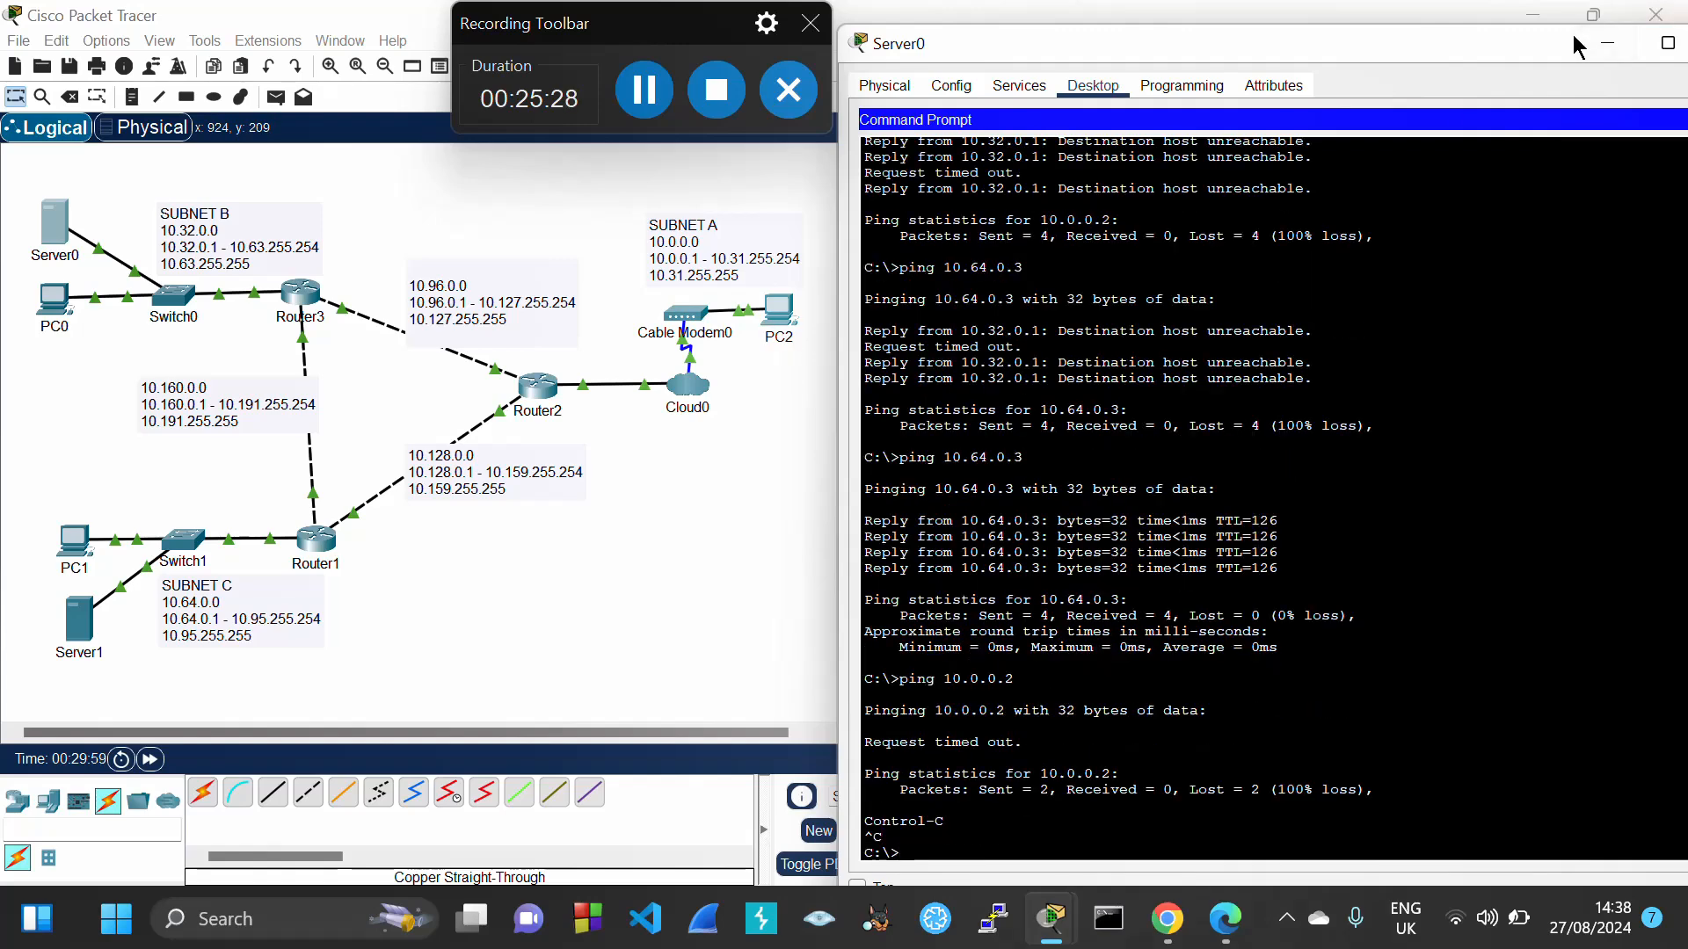
{"action": "left_click_drag", "start_coordinate": [1573, 36], "coordinate": [1446, 56]}
{"action": "left_click", "coordinate": [1626, 63]}
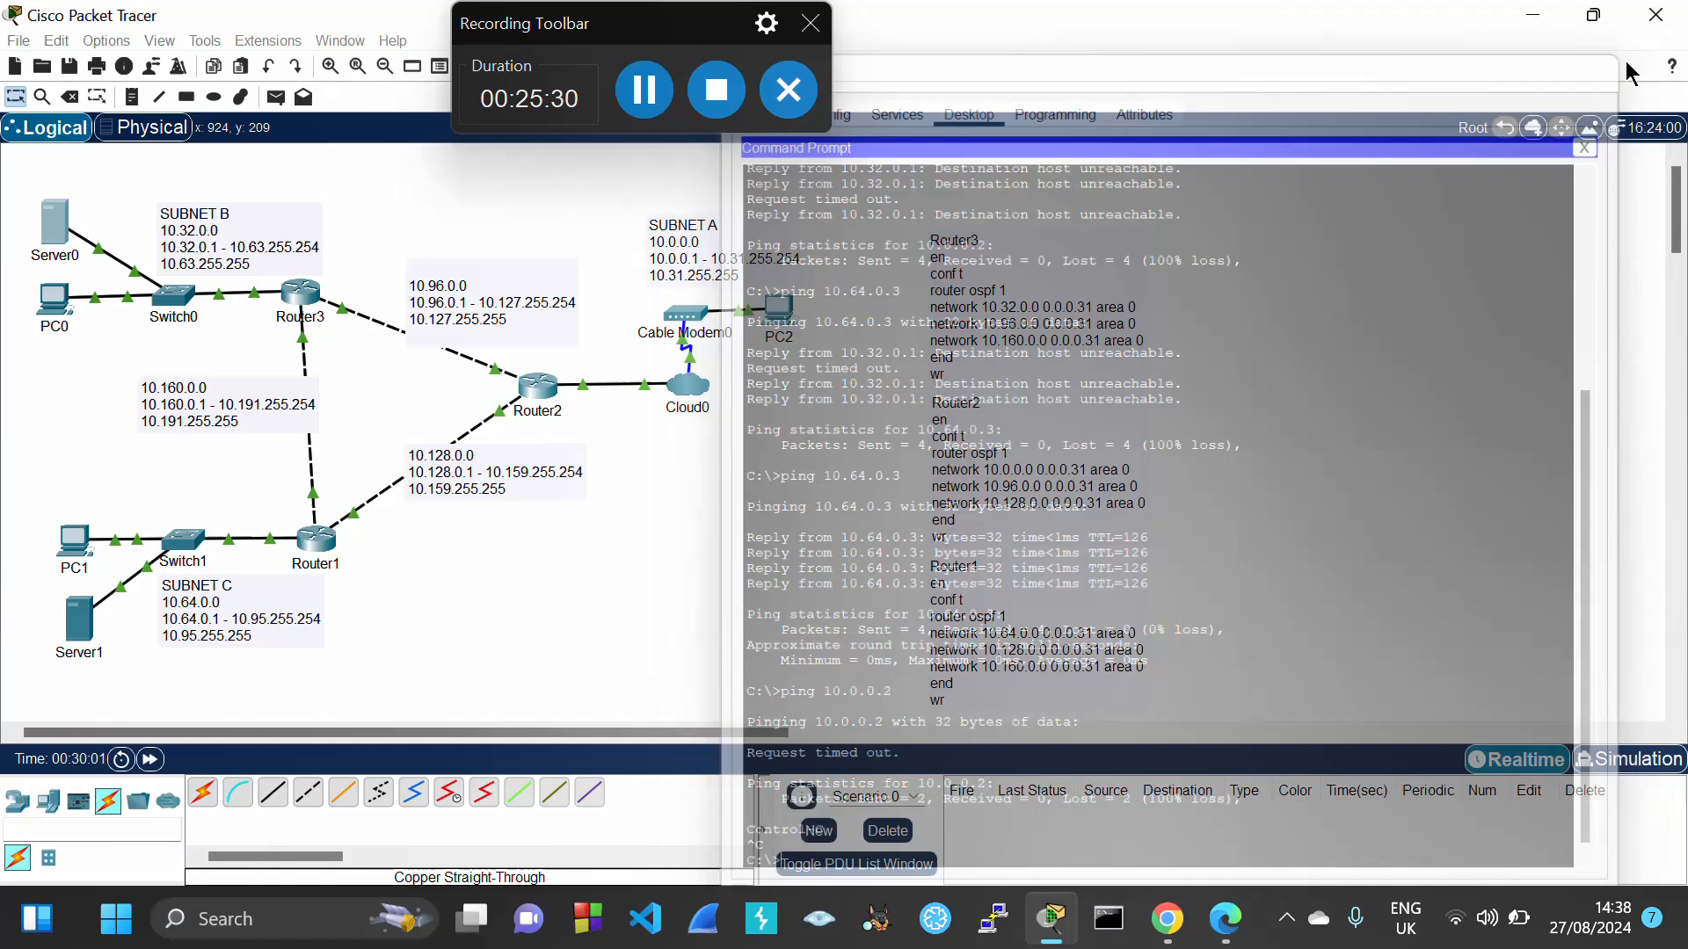
Set Cloud0's Ethernet6 provider network to Cable
{"action": "left_click", "coordinate": [691, 378]}
{"action": "left_click_drag", "start_coordinate": [994, 33], "coordinate": [1171, 82]}
{"action": "left_click", "coordinate": [910, 141]}
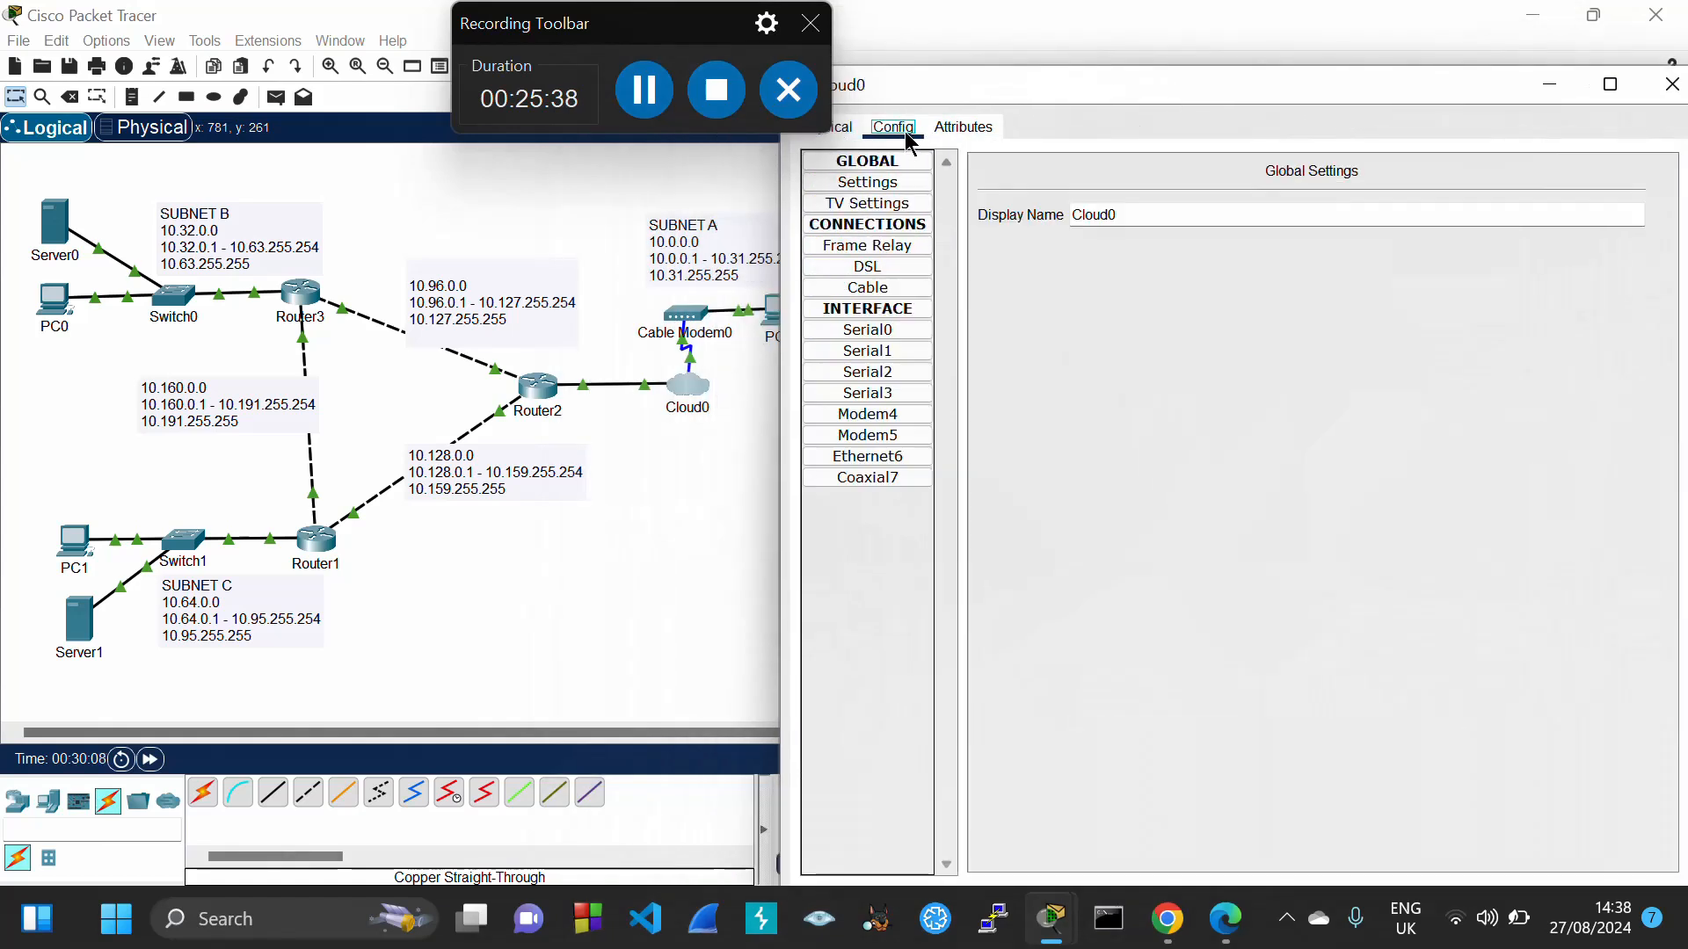
{"action": "left_click", "coordinate": [911, 458]}
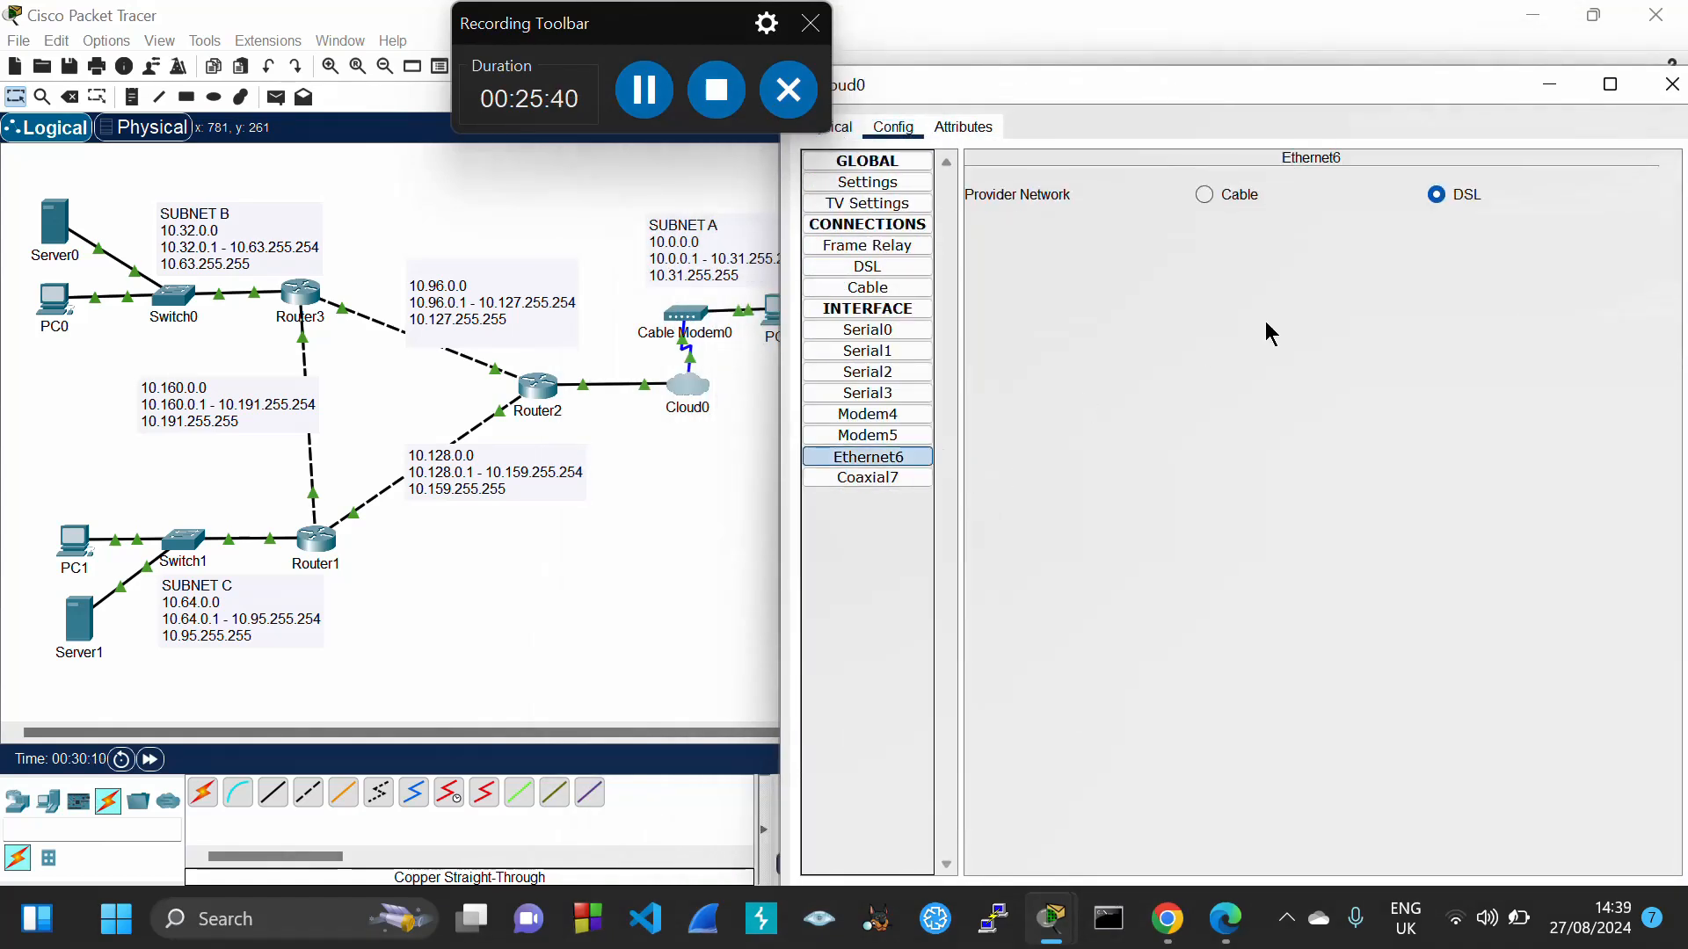
{"action": "left_click", "coordinate": [1205, 197]}
Map Coaxial7 to Ethernet6 in Cloud0's cable settings and close the window
{"action": "left_click", "coordinate": [890, 290]}
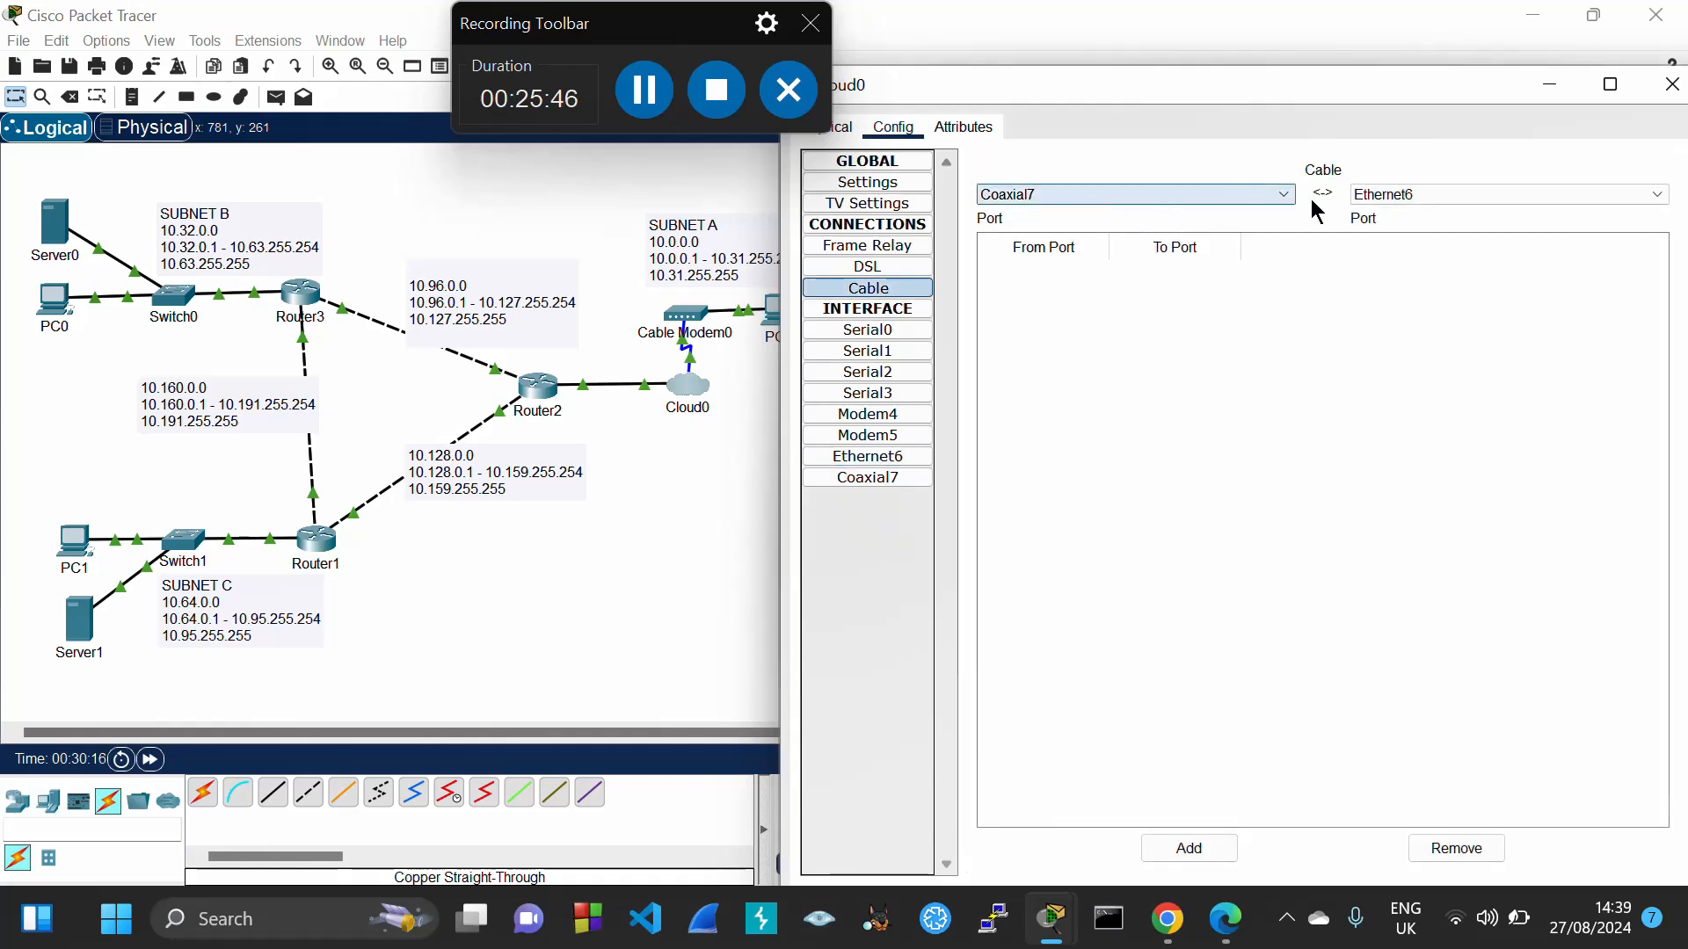
{"action": "left_click", "coordinate": [1182, 850]}
{"action": "left_click_drag", "start_coordinate": [1447, 66], "coordinate": [1108, 136]}
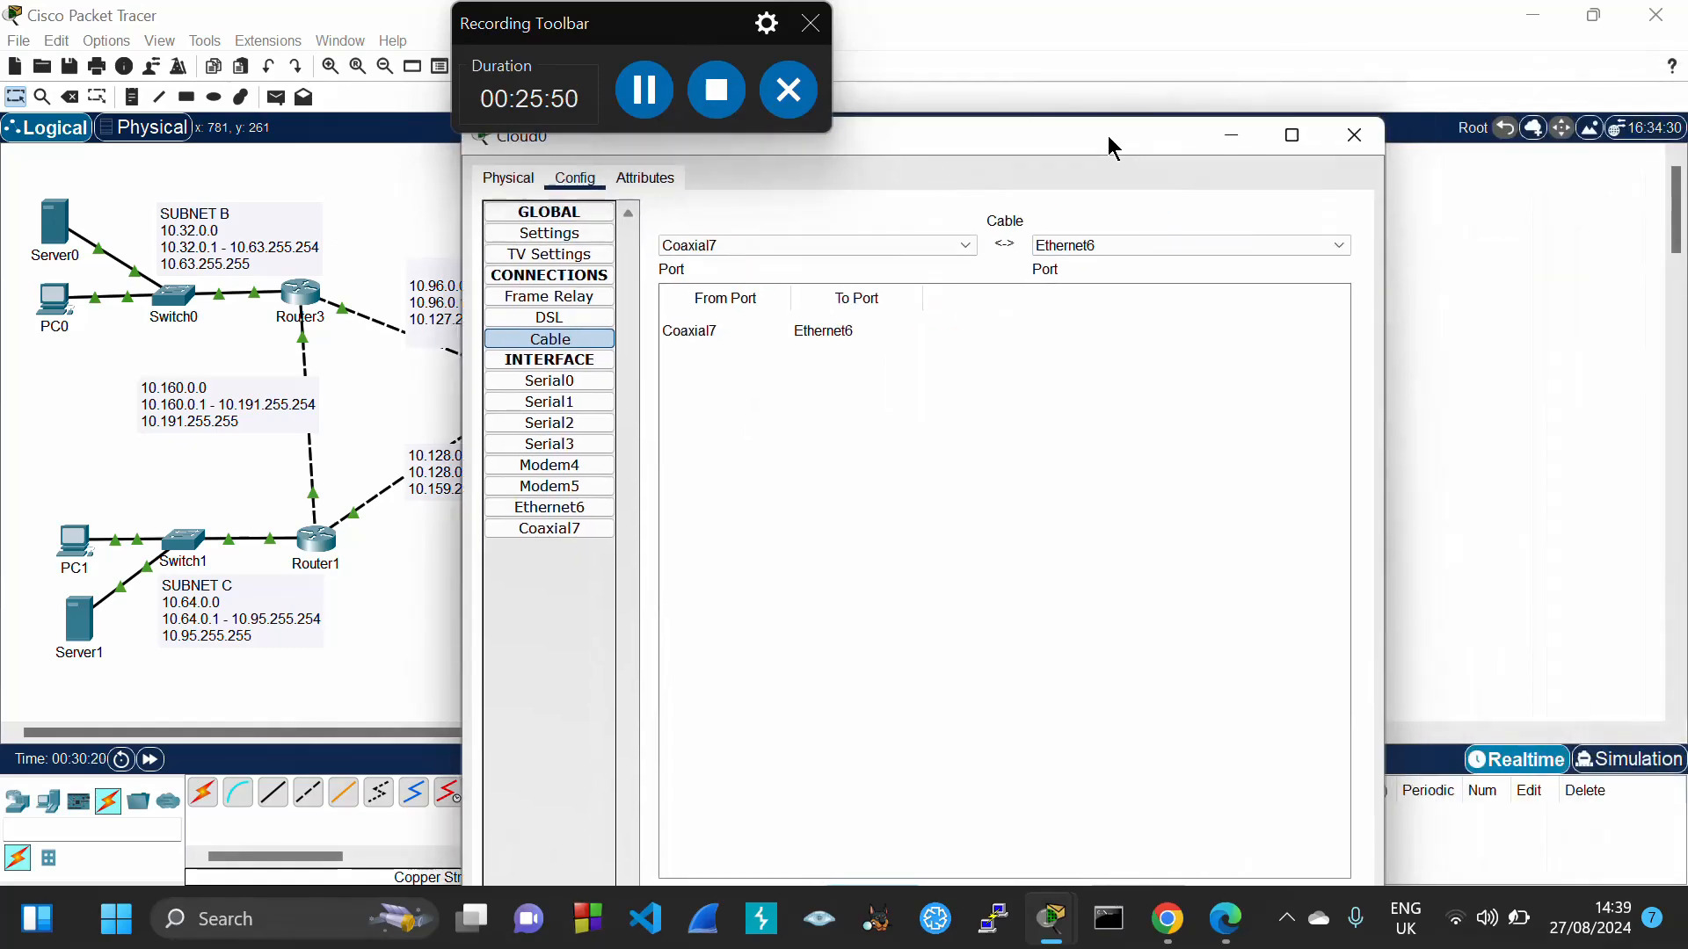
{"action": "left_click", "coordinate": [1355, 138]}
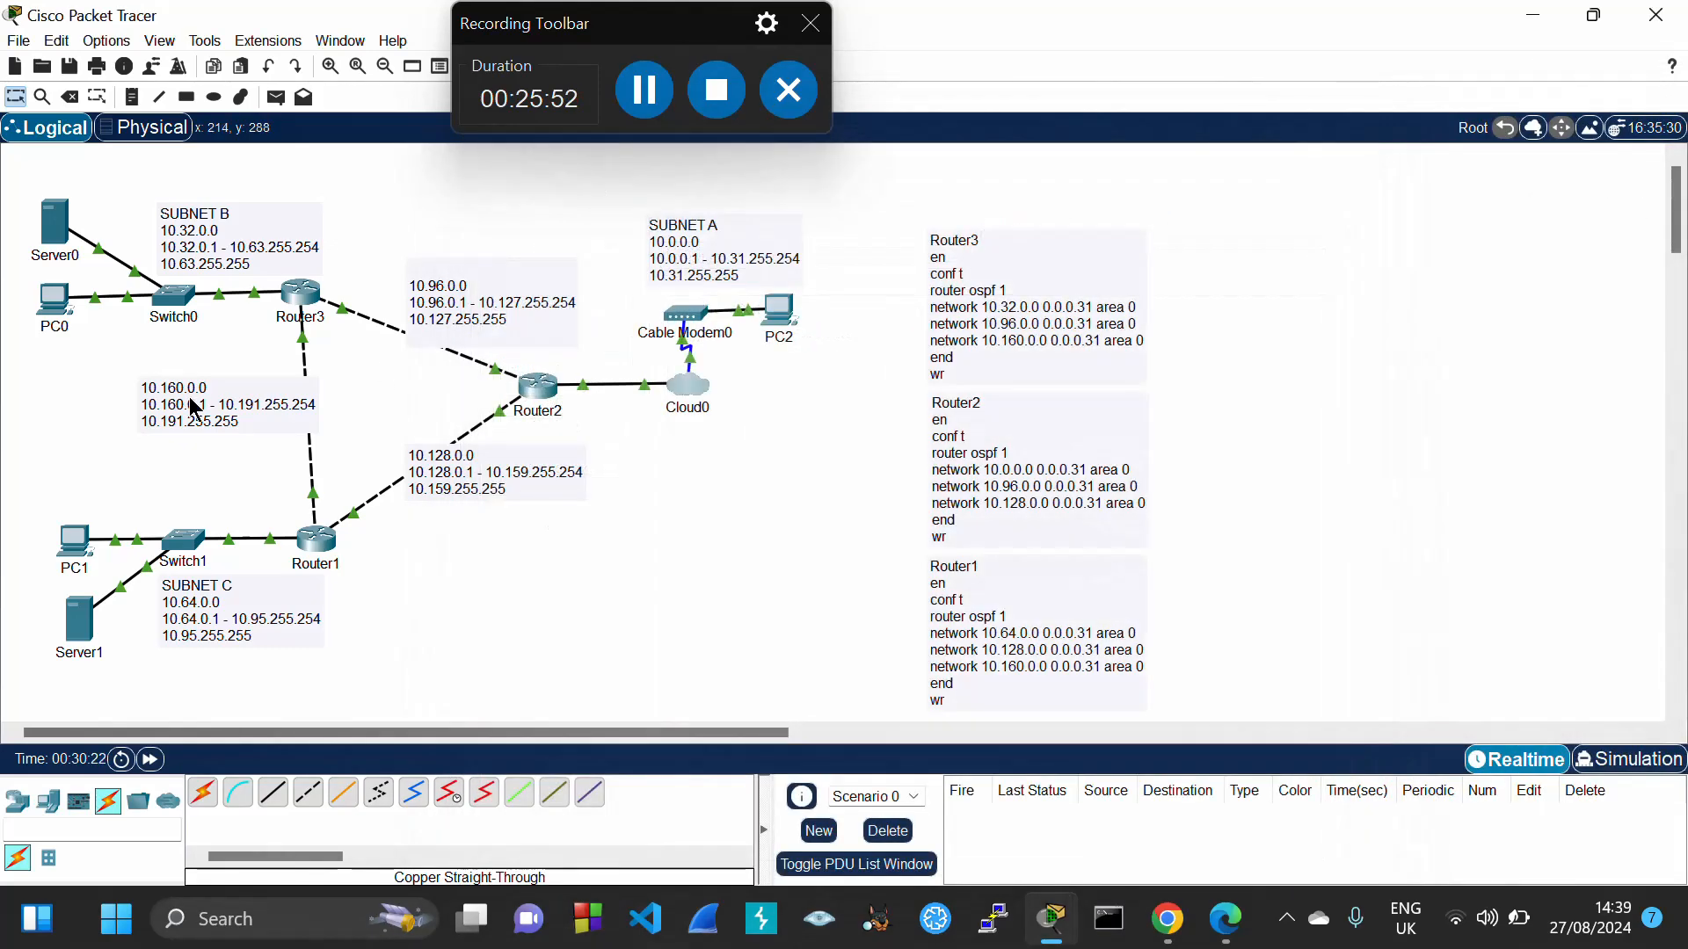
Rerun ping 10.0.0.2 from the subnet B host's command prompt until replies arrive
{"action": "left_click", "coordinate": [62, 242]}
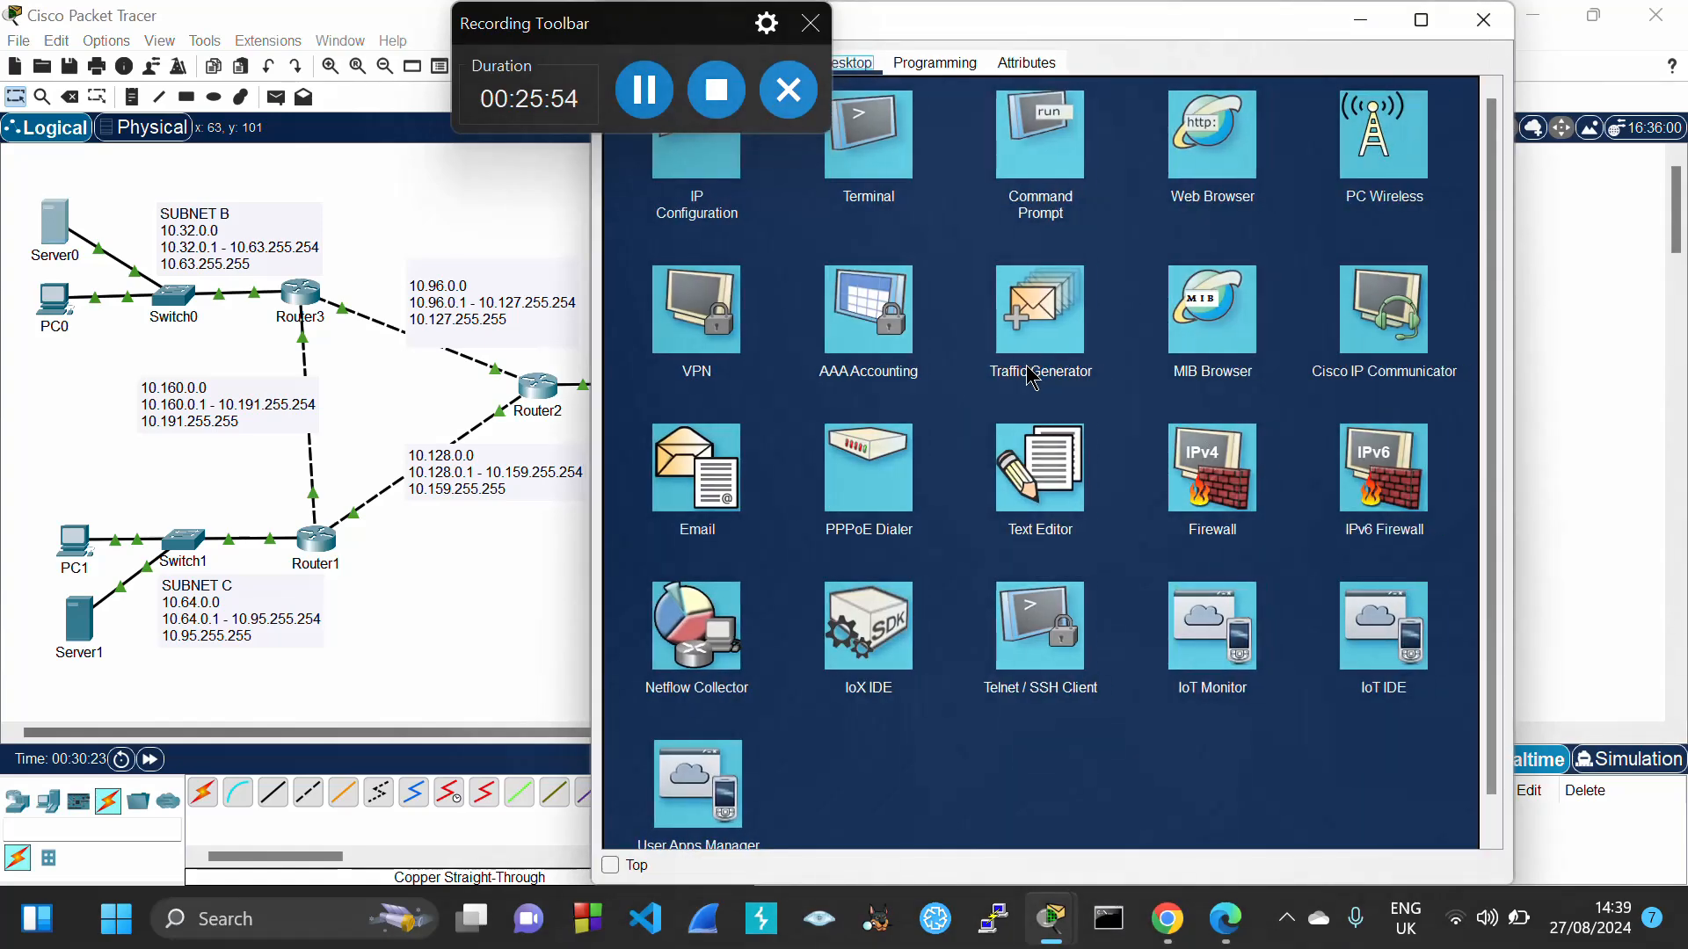
{"action": "left_click", "coordinate": [1042, 141]}
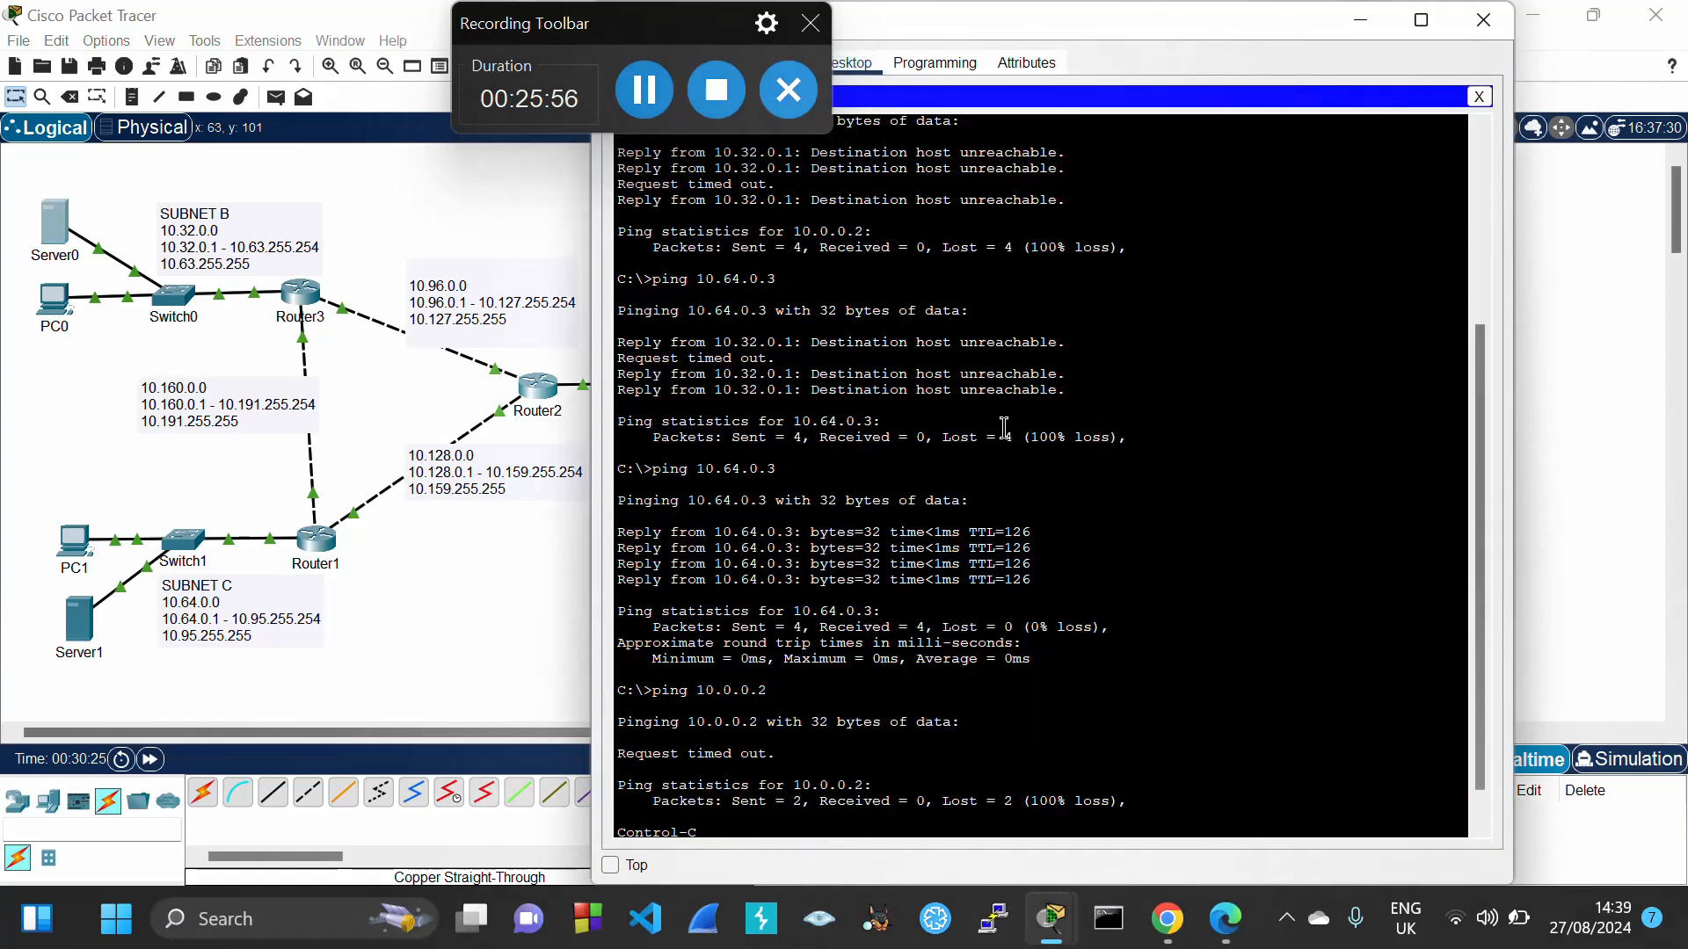
{"action": "key", "text": "Up"}
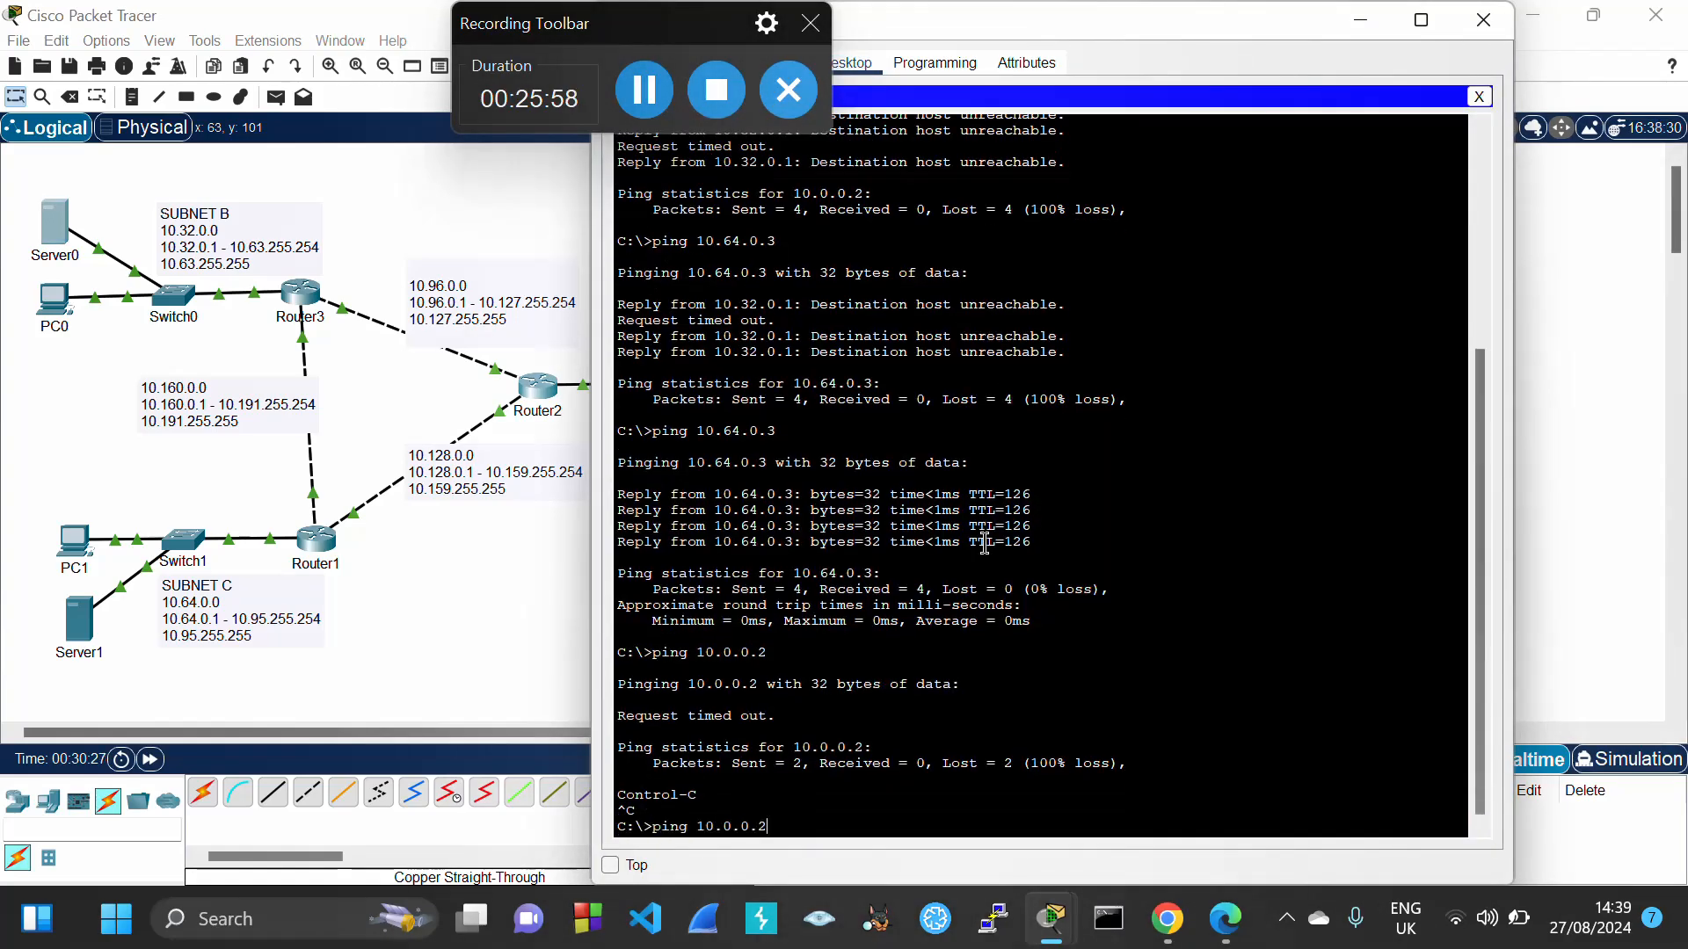
{"action": "key", "text": "Return"}
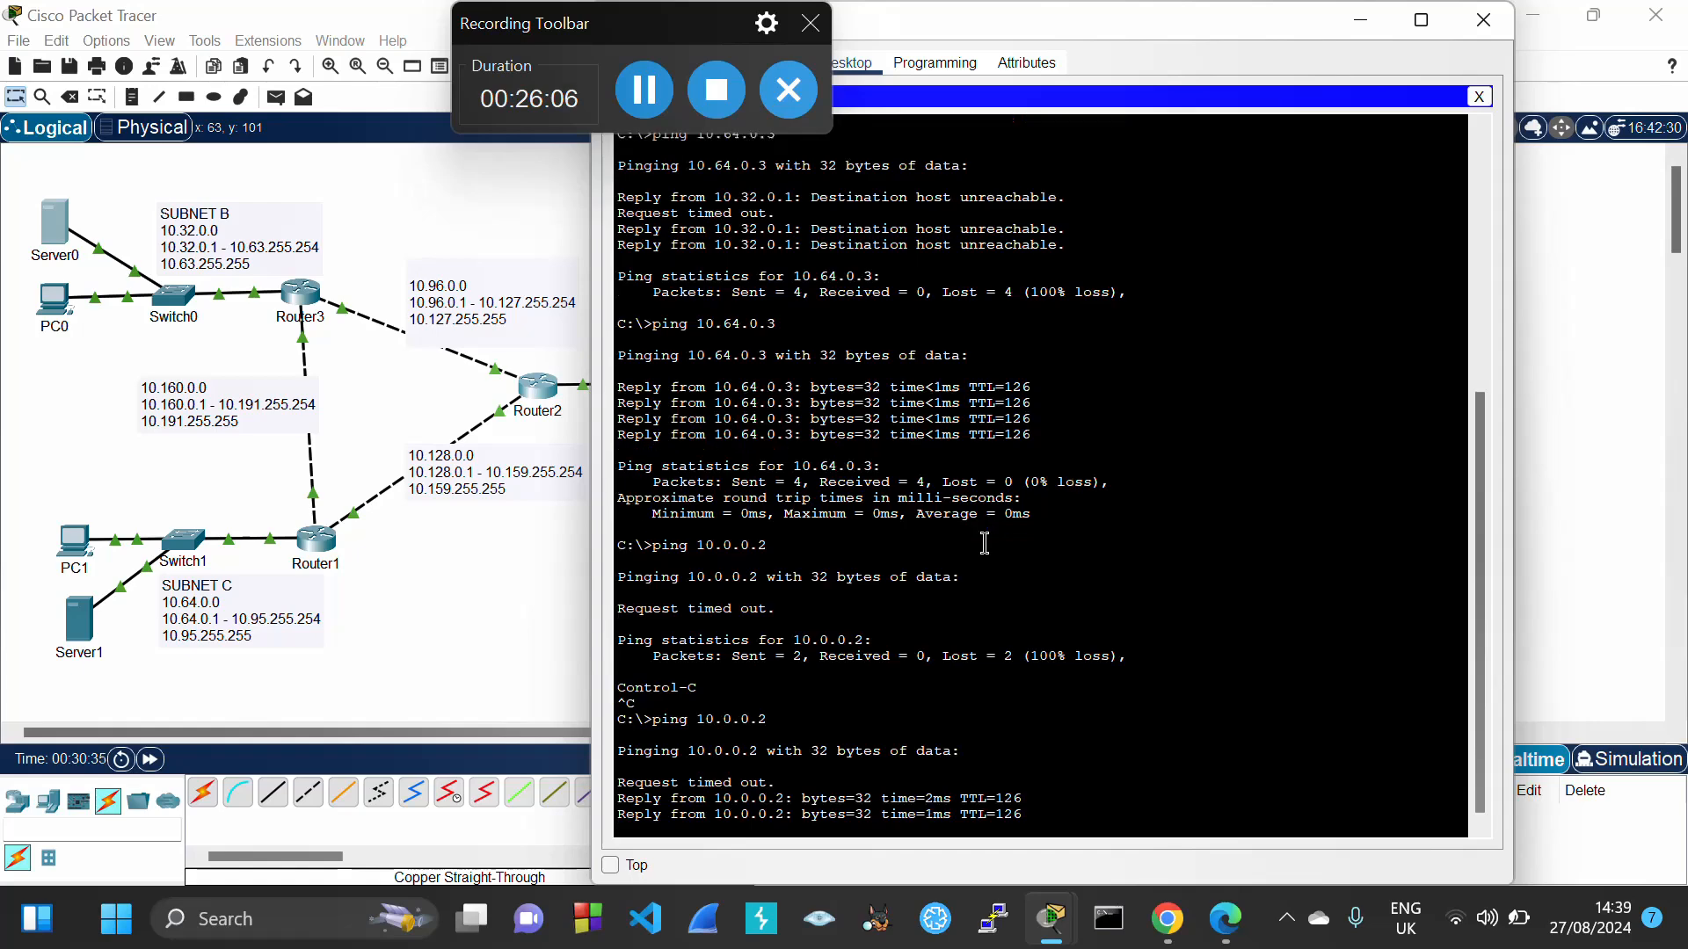
{"action": "type", "text": "ping 10.0.0.2"}
{"action": "key", "text": "Return"}
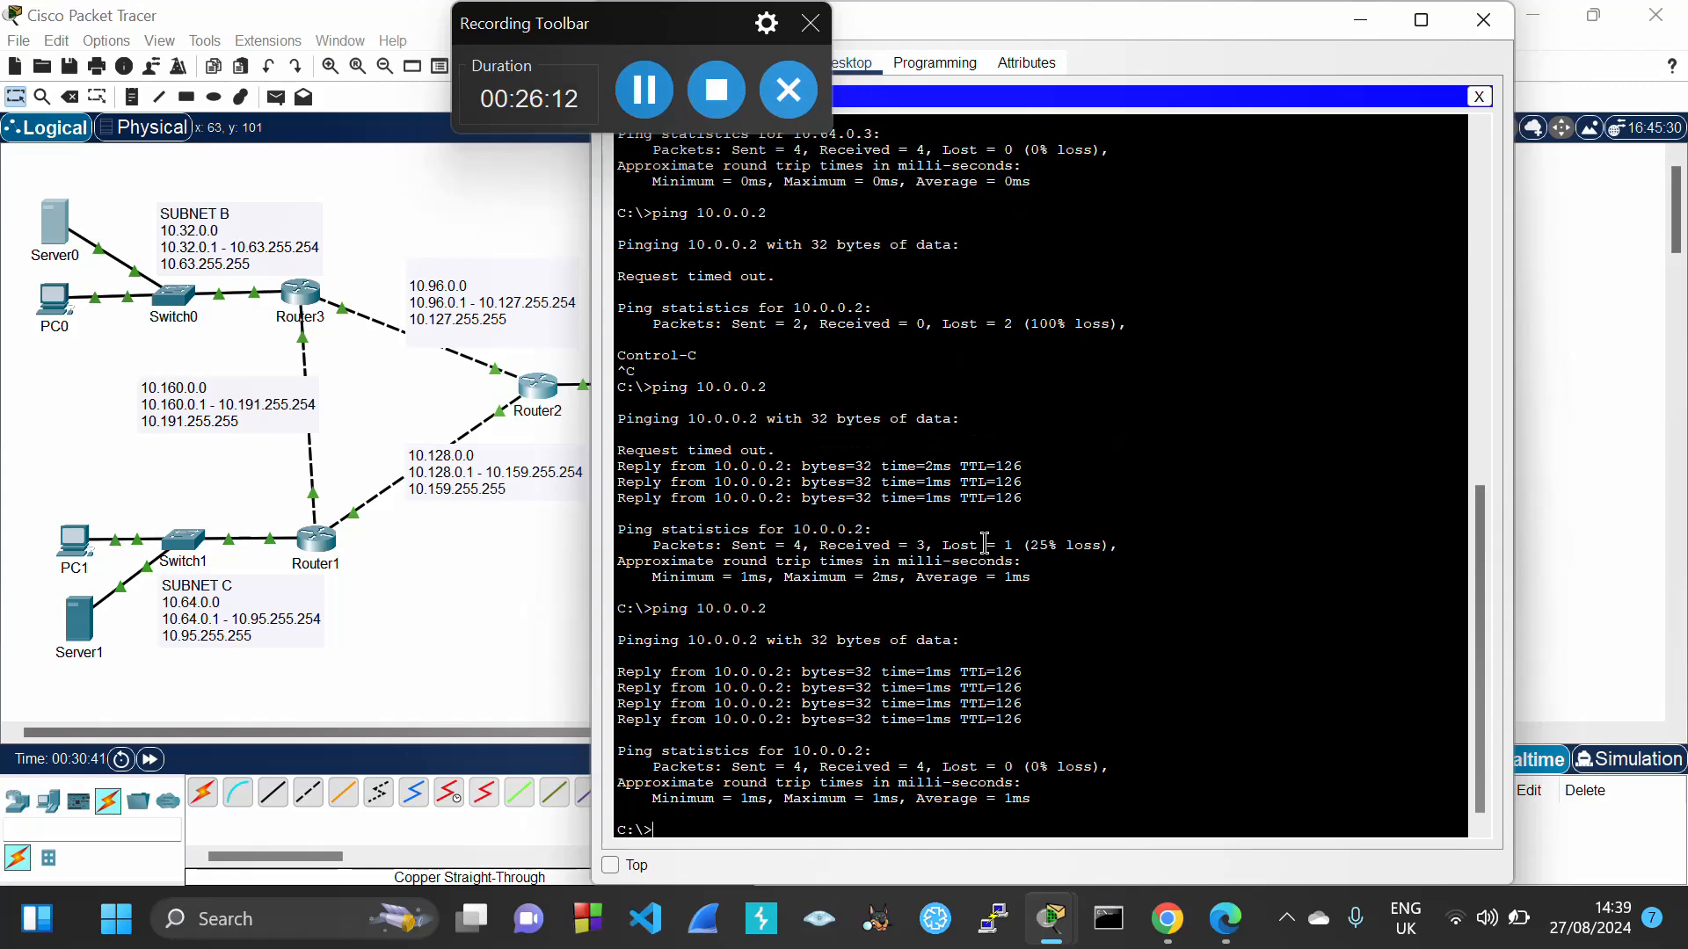
{"action": "left_click", "coordinate": [1484, 21]}
{"action": "left_click", "coordinate": [645, 88]}
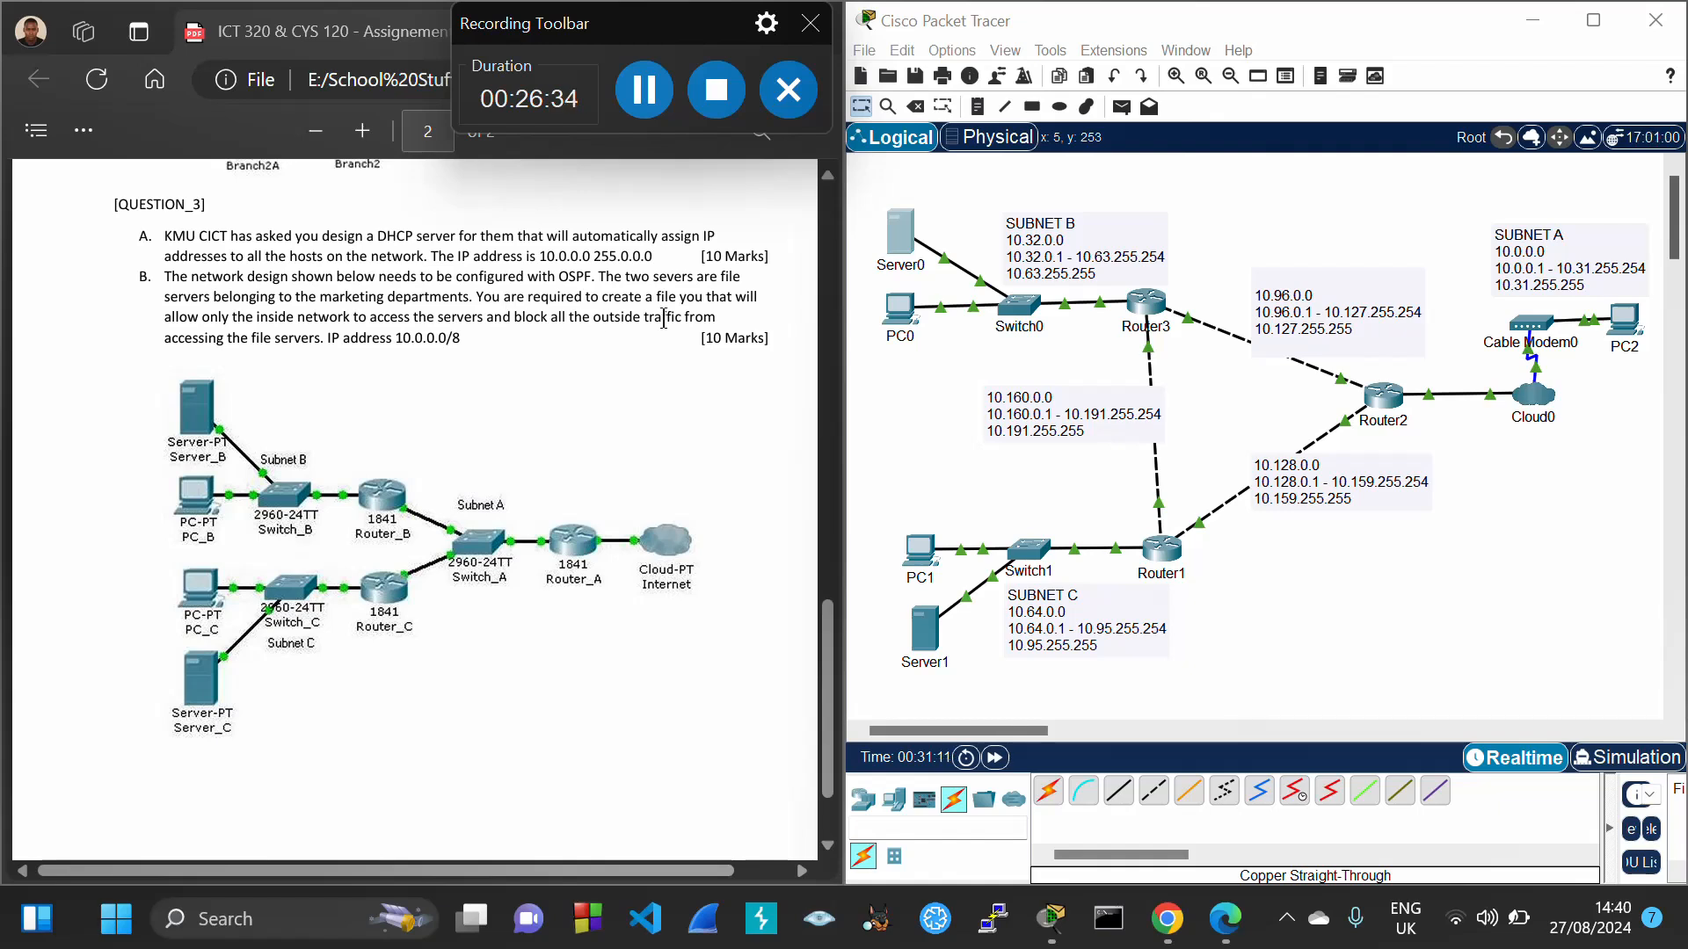
Bring Packet Tracer forward and check device IPs, e.g. Server1 10.64.0.2/11 and PC0 10.32.0.3/11
{"action": "left_click", "coordinate": [1274, 227]}
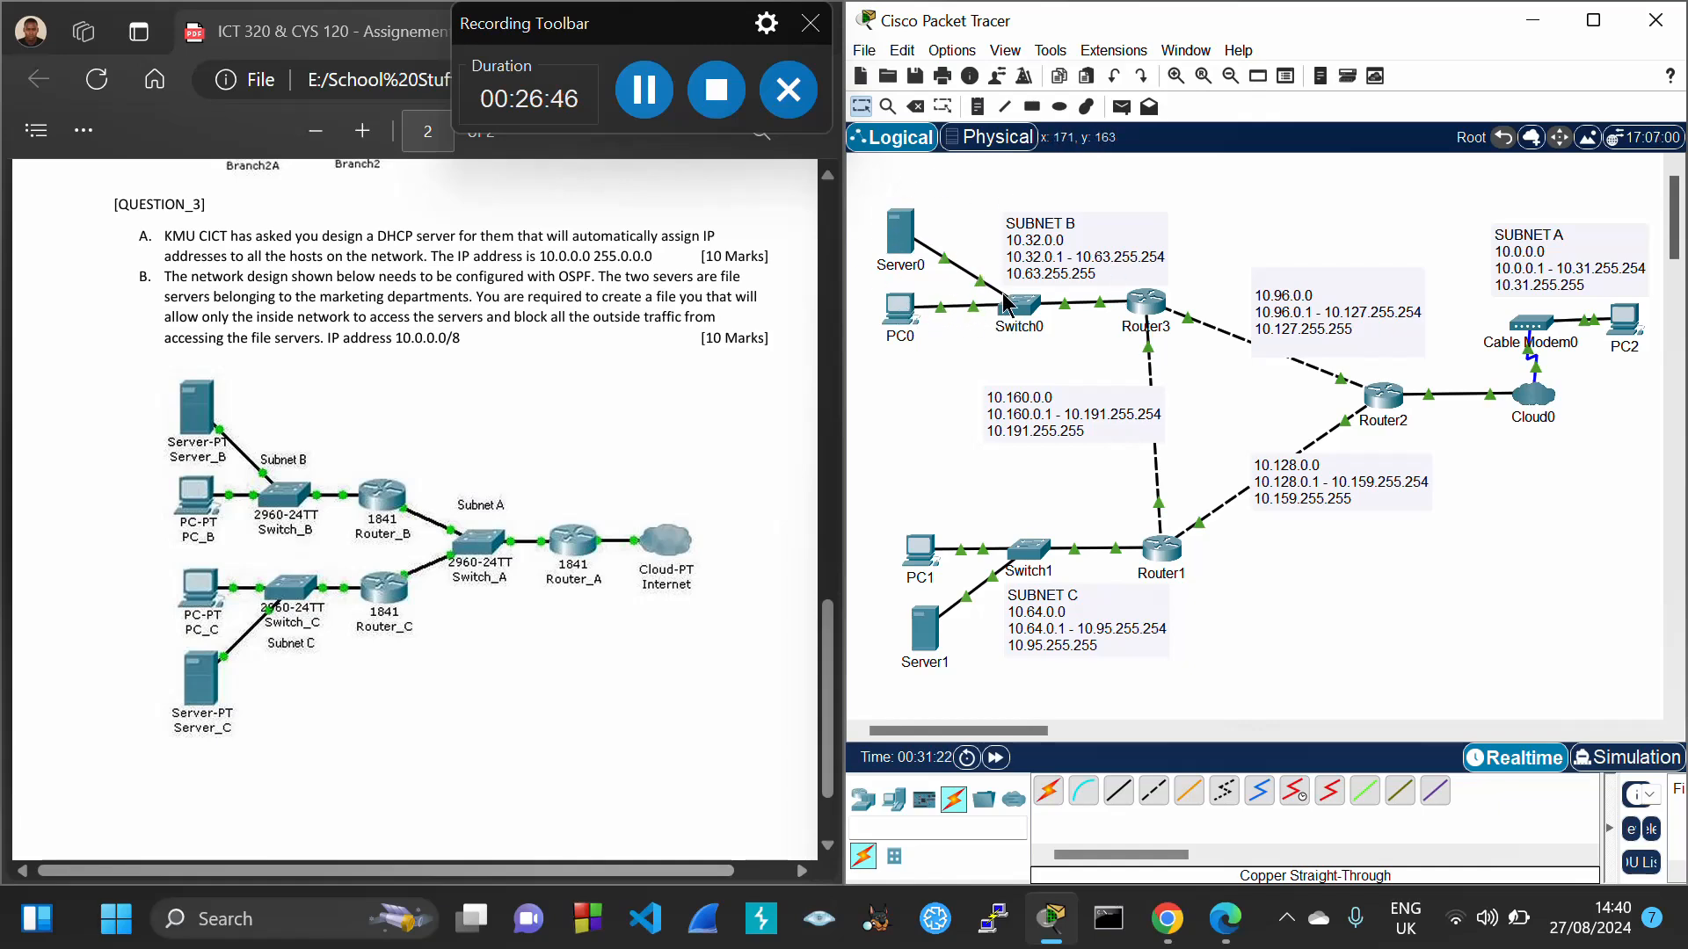
{"action": "mouse_move", "coordinate": [901, 238]}
{"action": "mouse_move", "coordinate": [898, 324]}
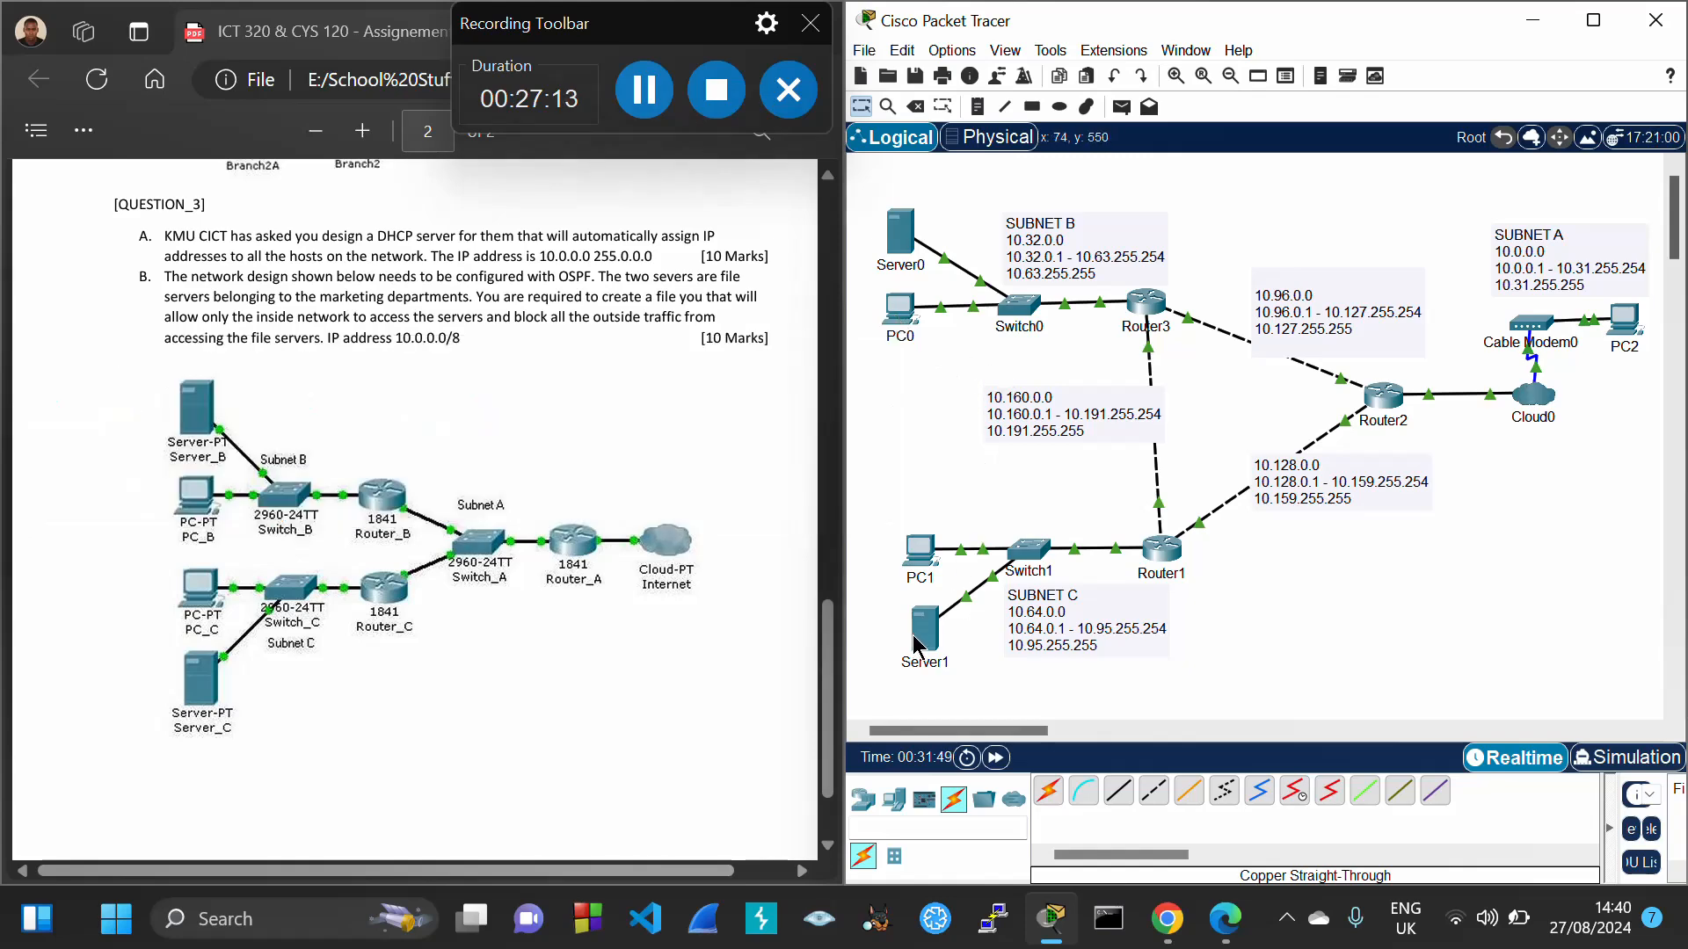
{"action": "mouse_move", "coordinate": [917, 644]}
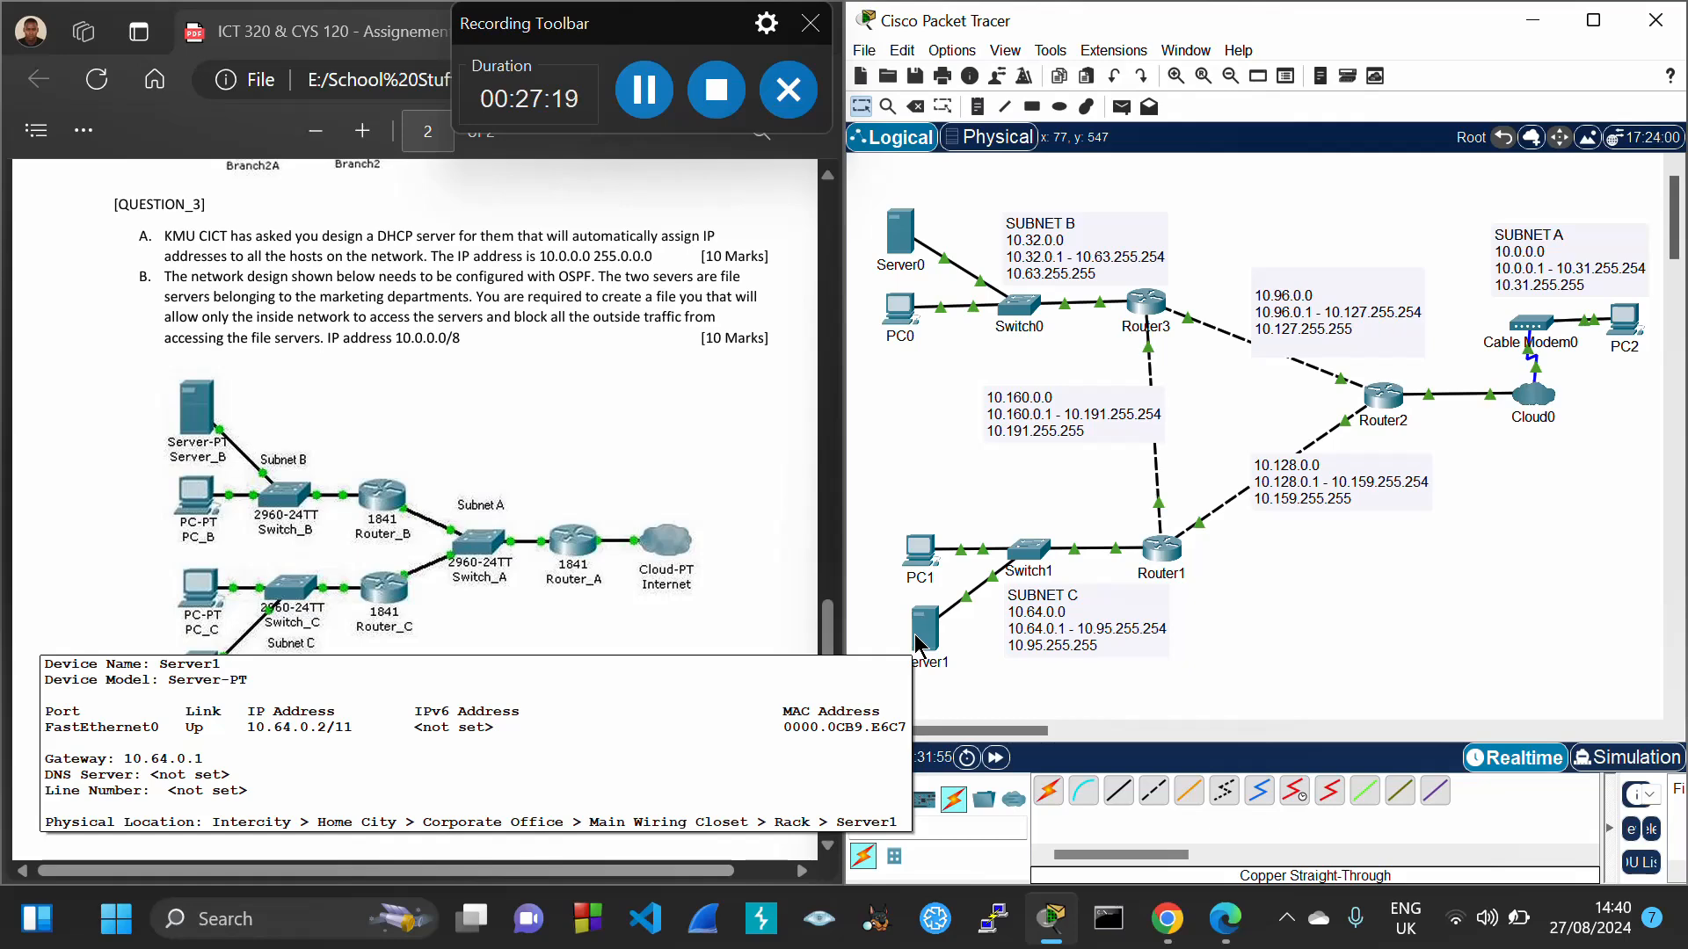
Ping Server1 at 10.64.0.2 from PC0's Command Prompt
{"action": "left_click", "coordinate": [906, 312]}
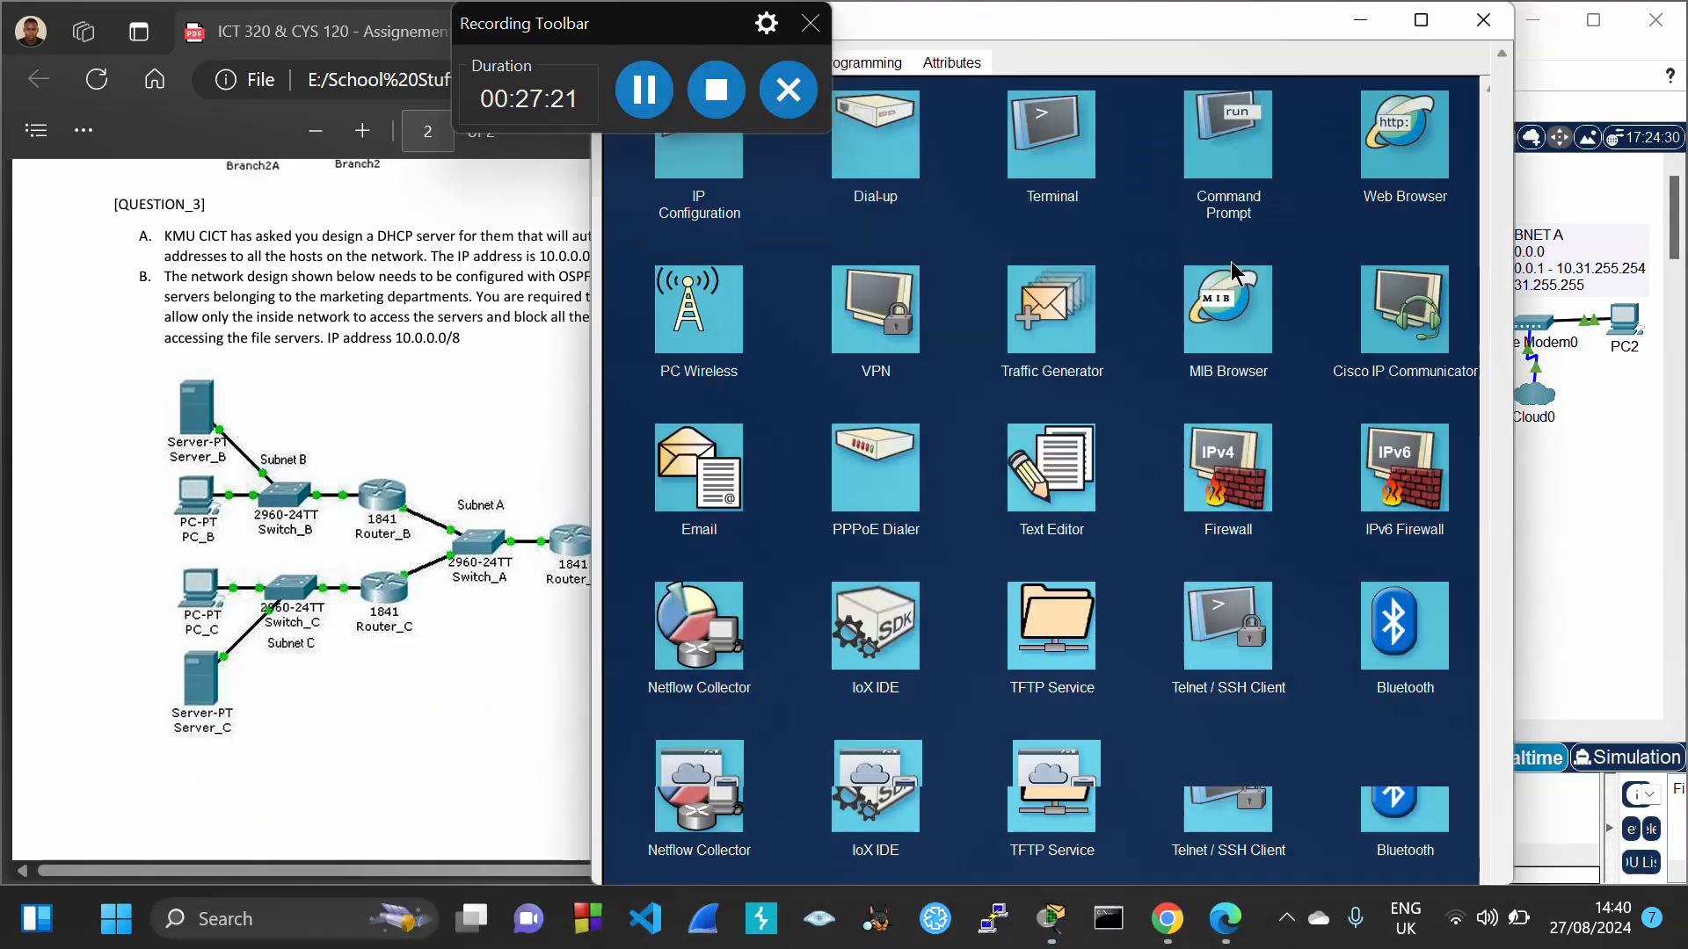
{"action": "left_click", "coordinate": [1228, 157]}
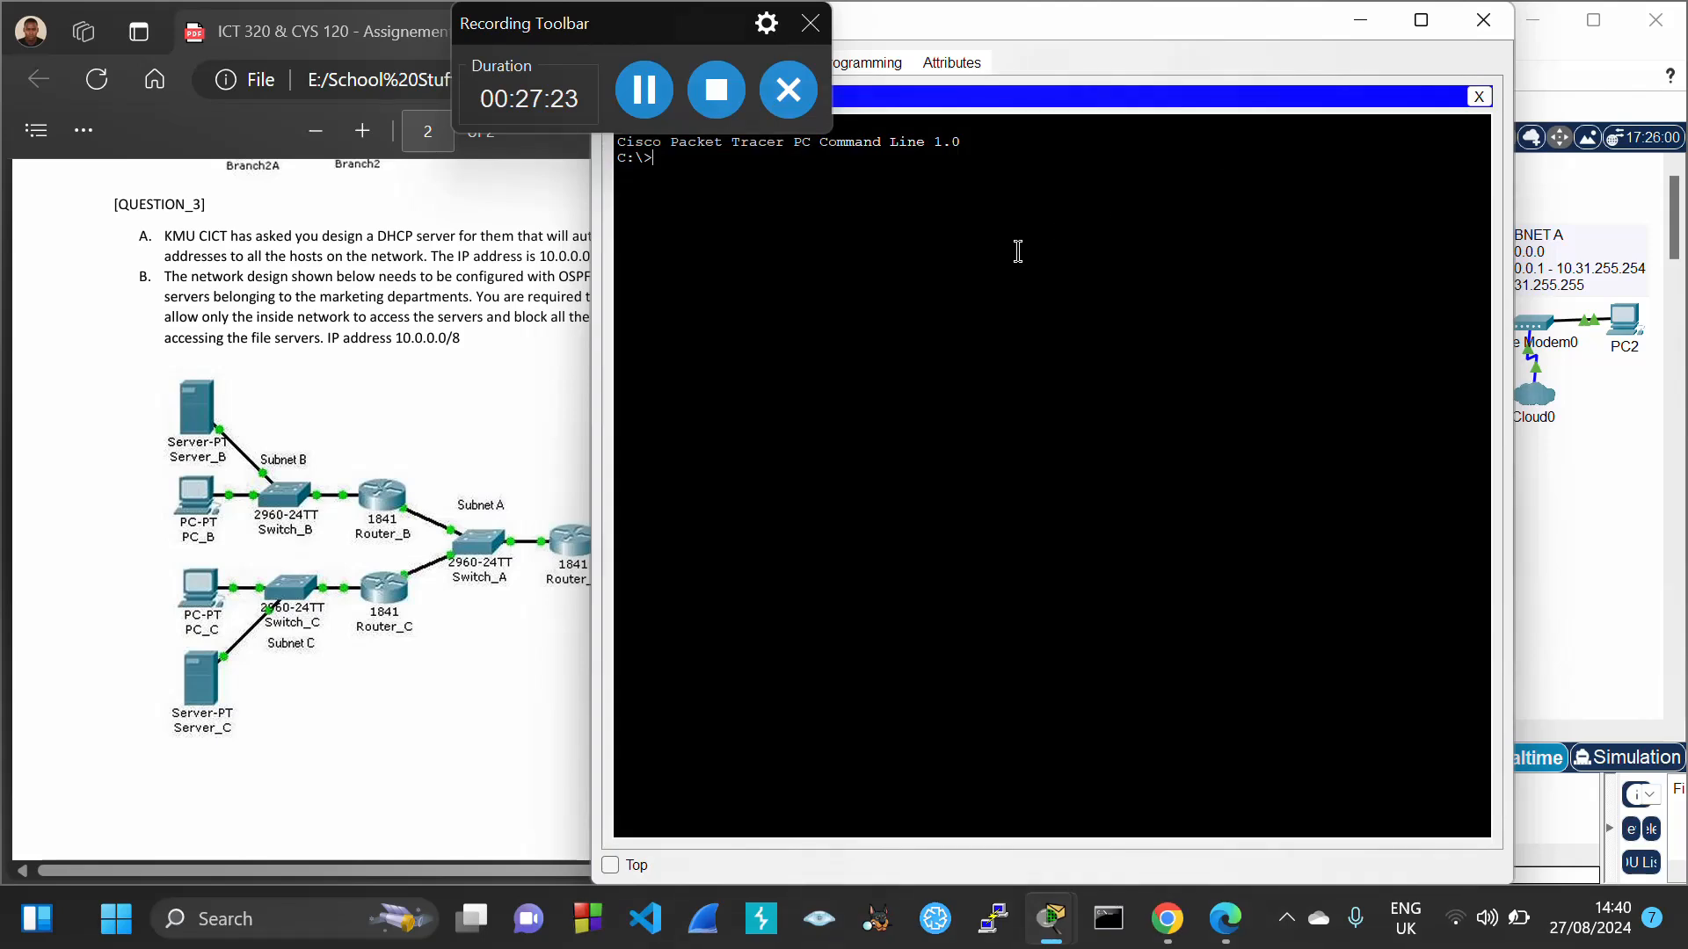
{"action": "type", "text": "ping"}
{"action": "type", "text": " 10.62"}
{"action": "type", "text": ".0."}
{"action": "type", "text": "2"}
{"action": "key", "text": "Return"}
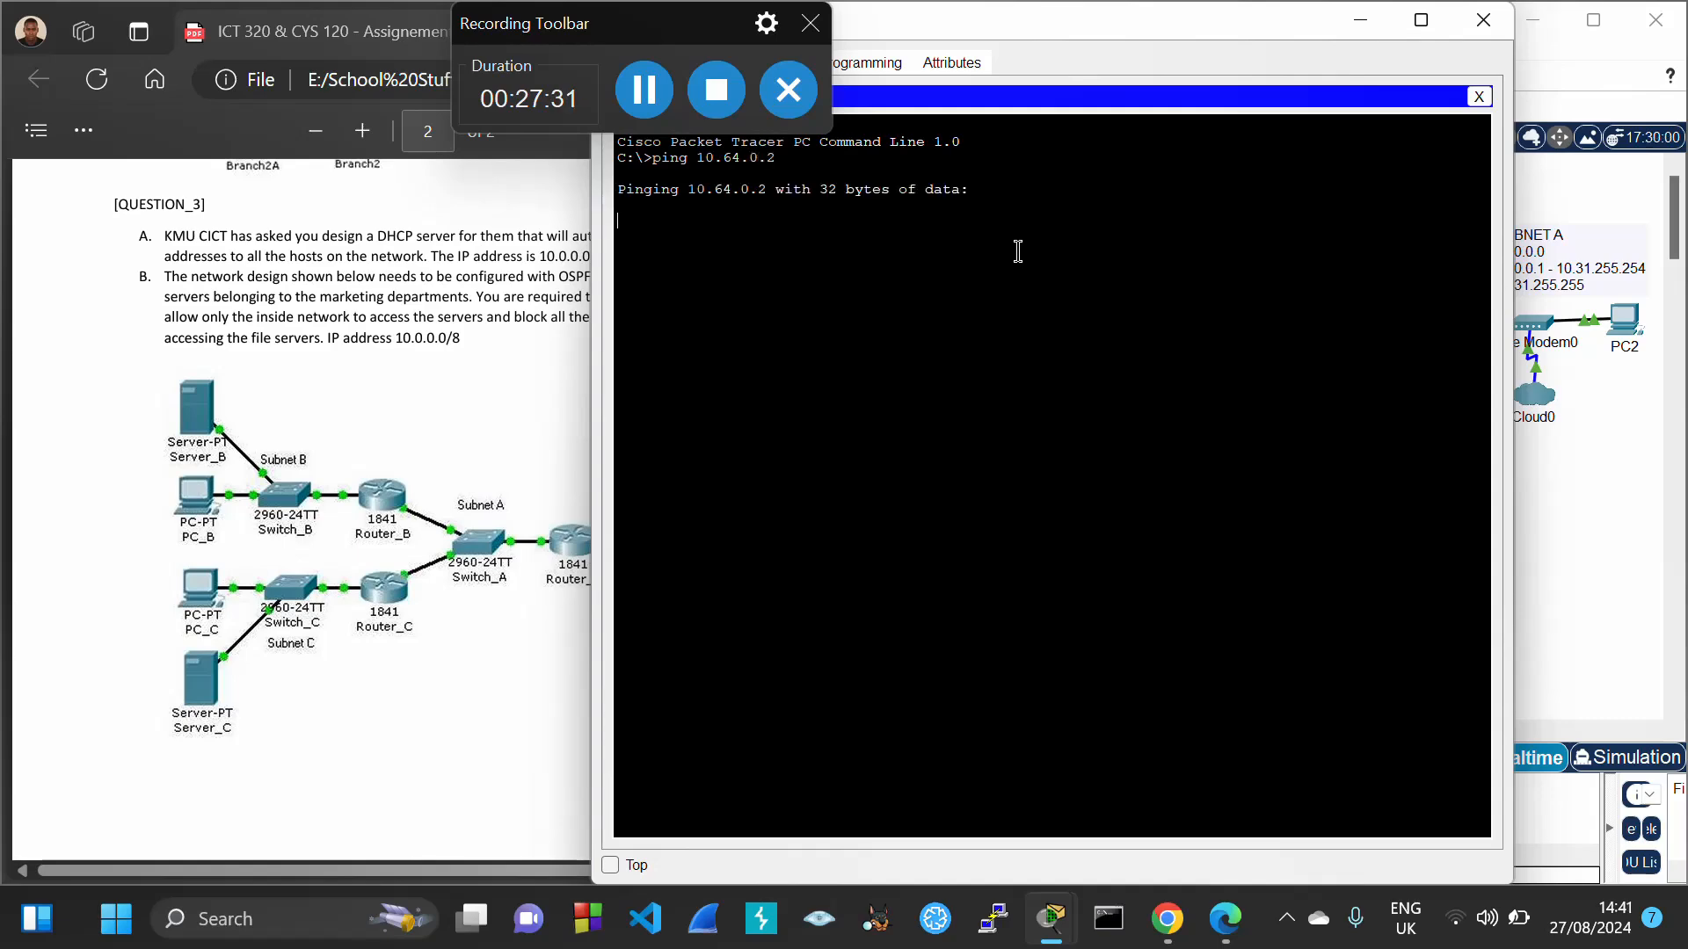
Repeat the ping to 10.64.0.2 for 0% loss, then close PC0's window
{"action": "left_click_drag", "start_coordinate": [1087, 16], "coordinate": [406, 266]}
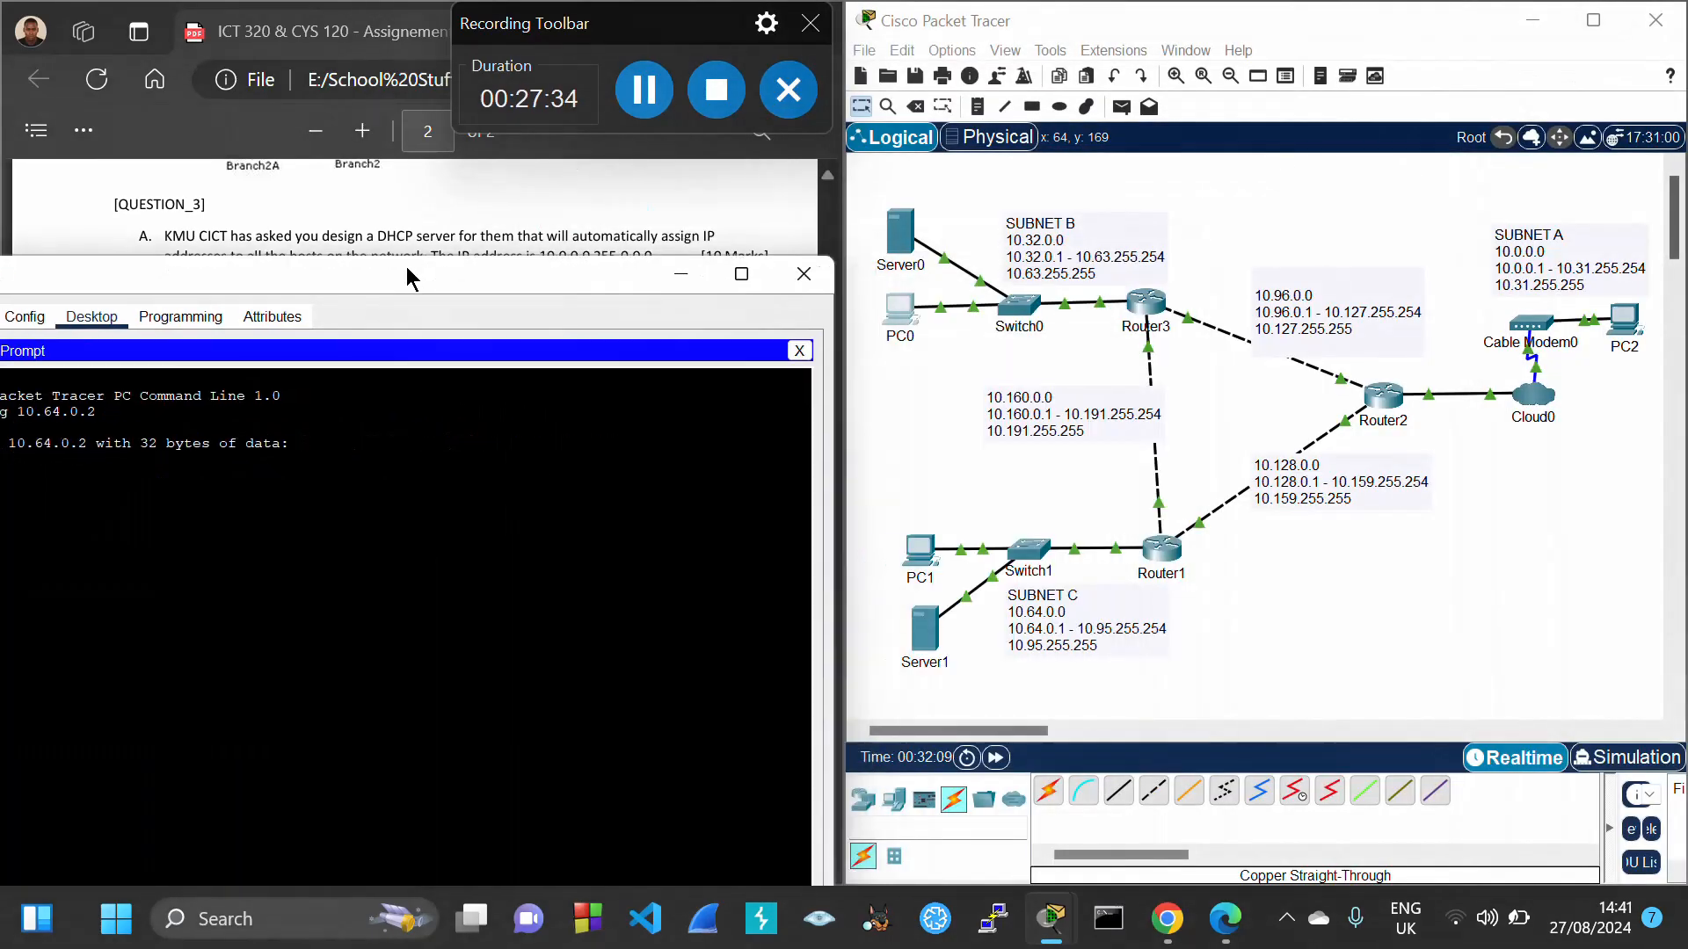
{"action": "left_click", "coordinate": [1274, 587]}
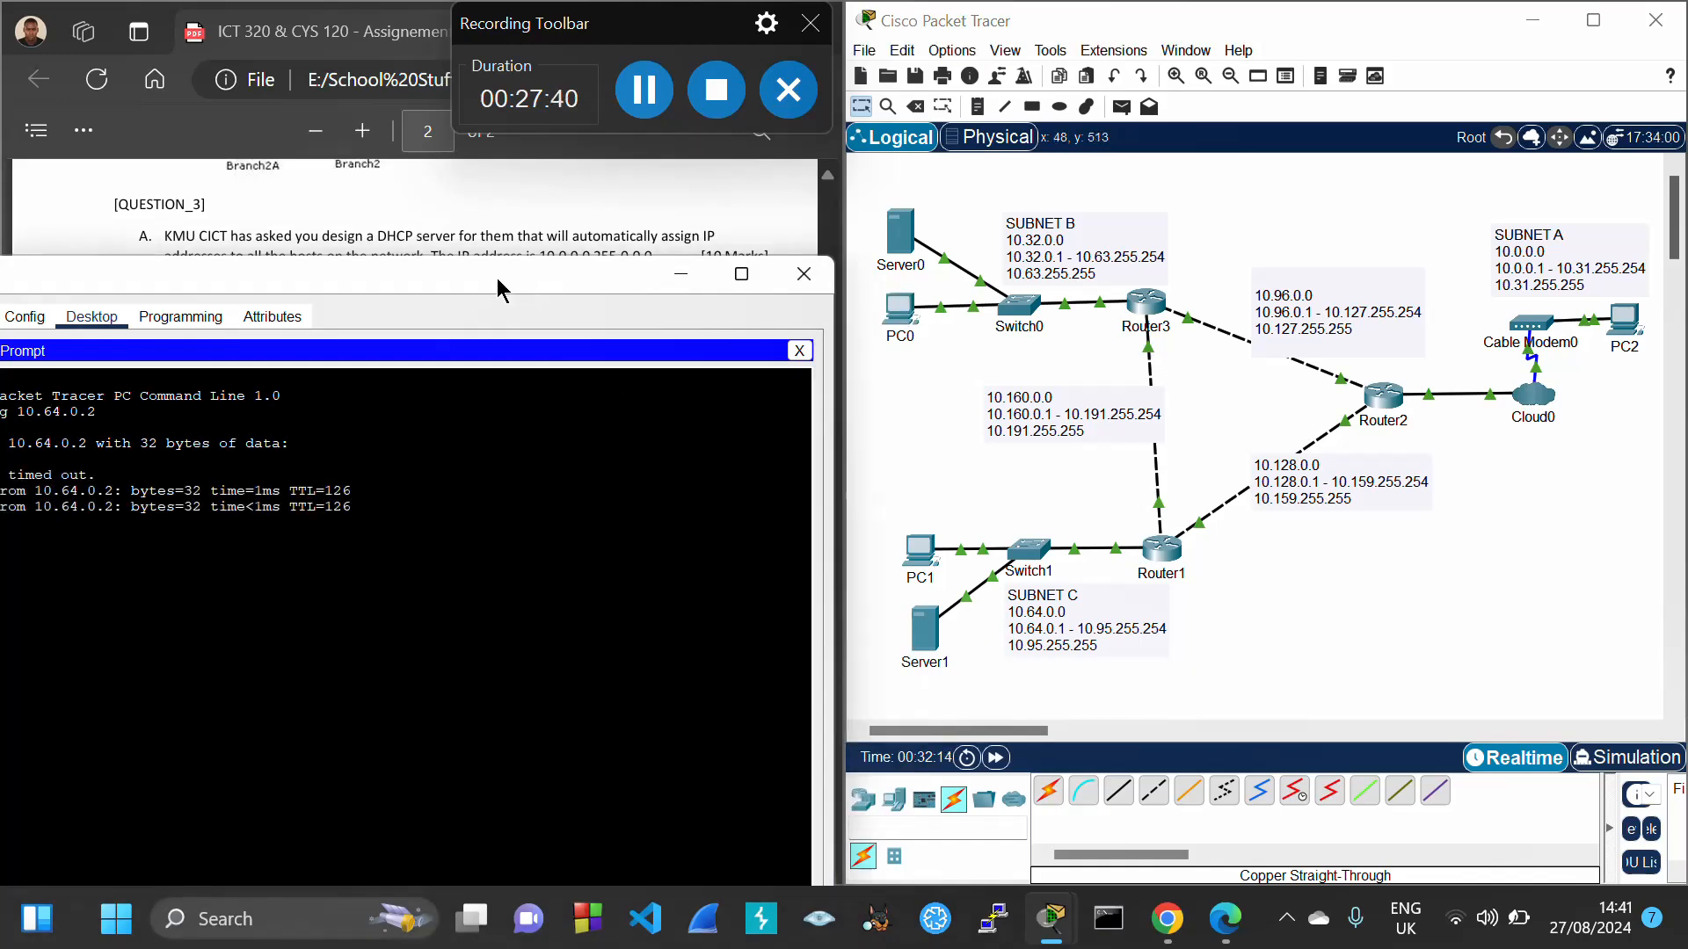
{"action": "left_click_drag", "start_coordinate": [498, 278], "coordinate": [1307, 122]}
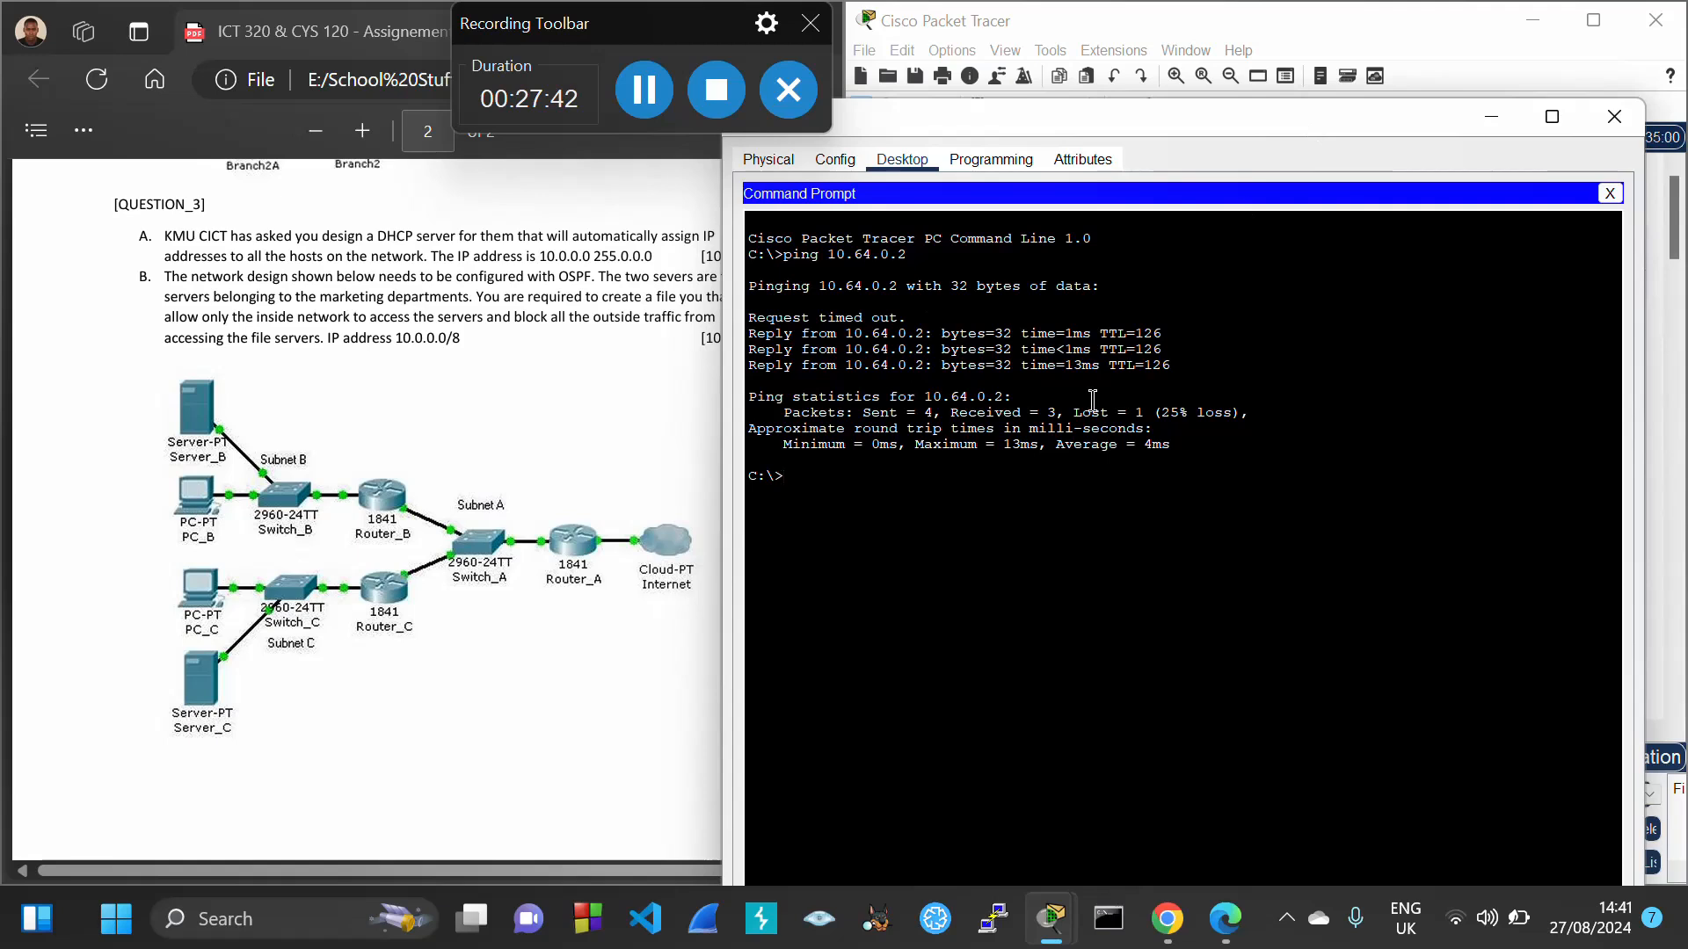
{"action": "key", "text": "Up"}
{"action": "key", "text": "Return"}
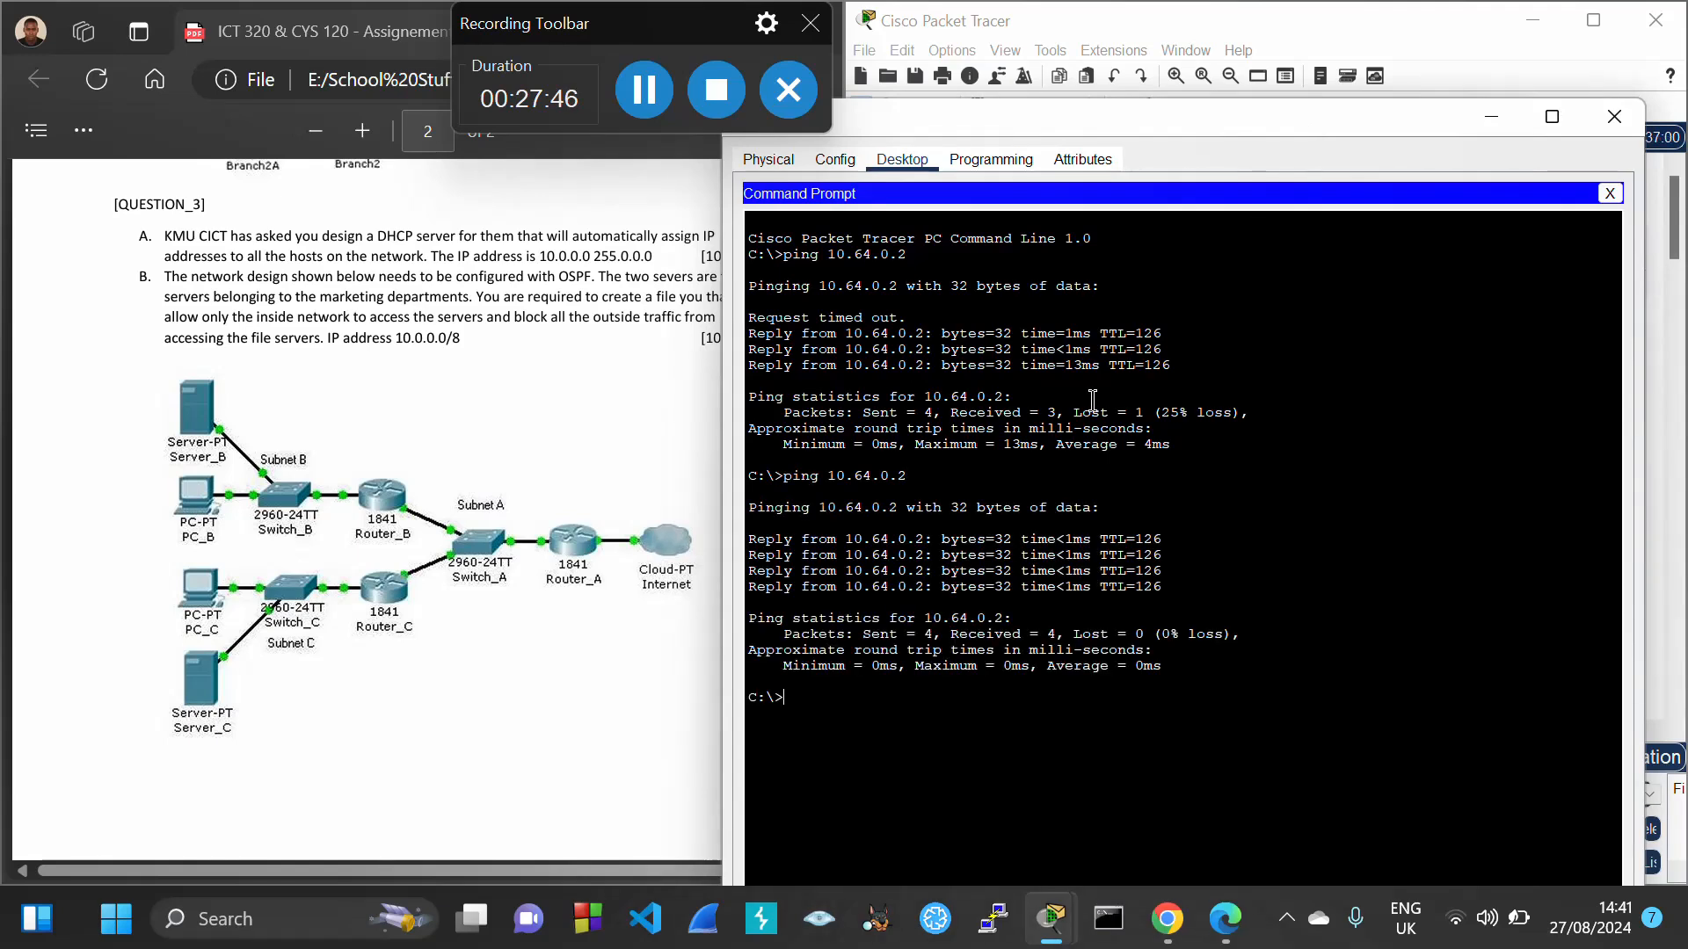
{"action": "left_click", "coordinate": [1613, 125]}
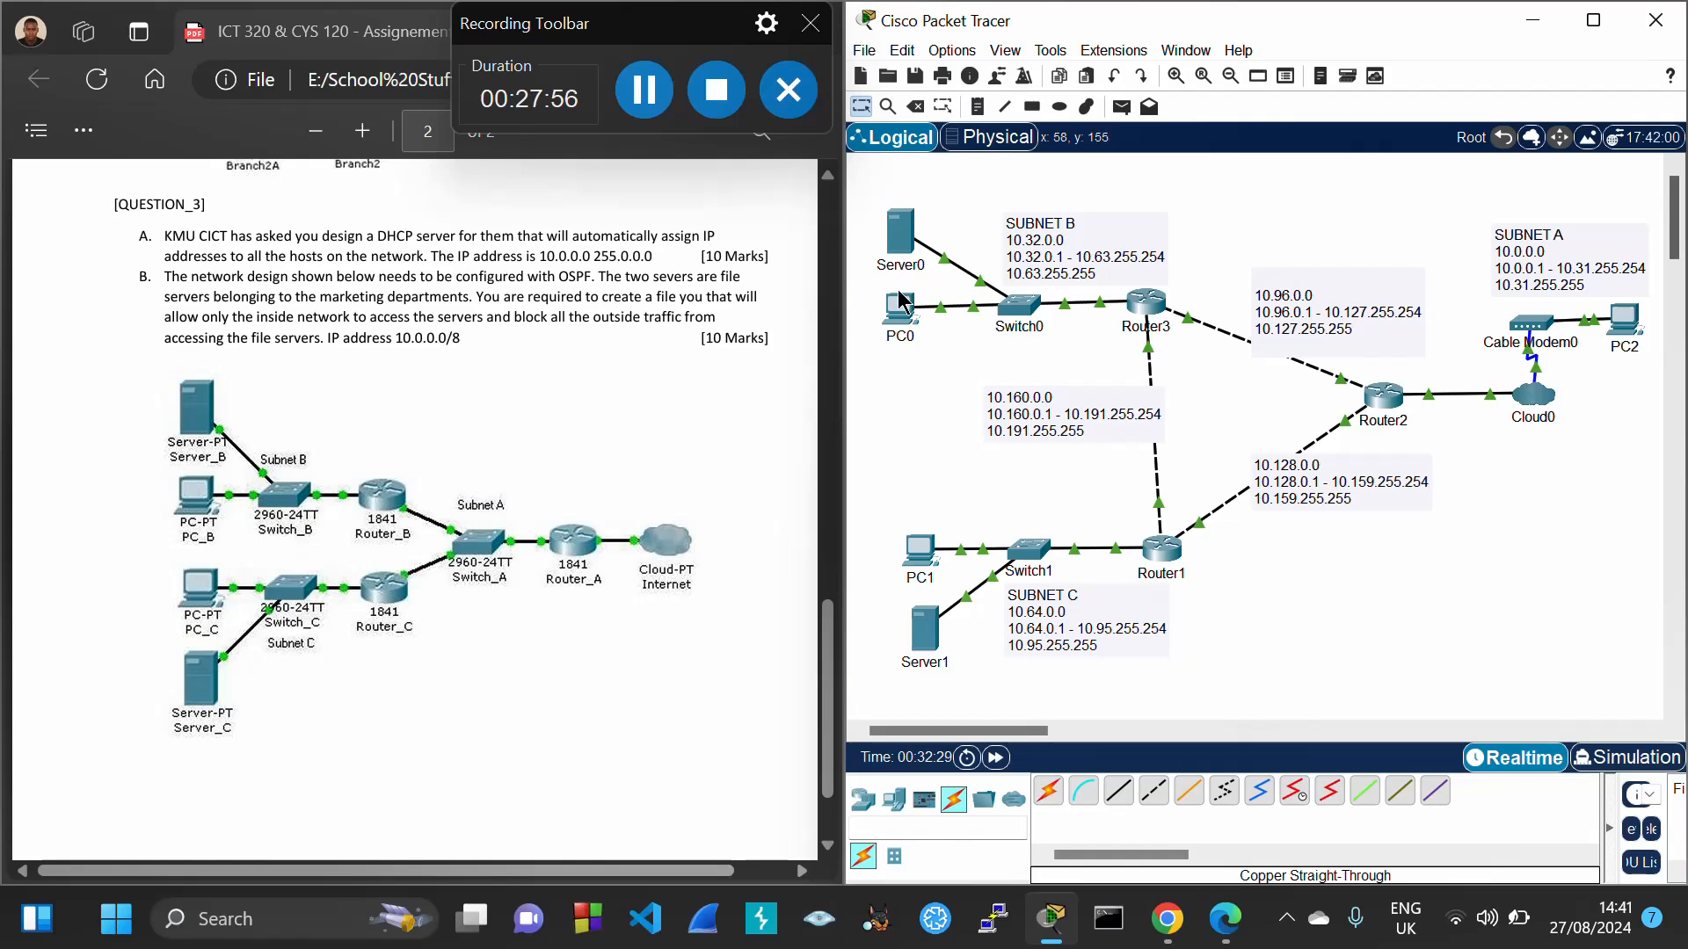
Start a Deny IP firewall rule on Server1 for remote address 10.32.0.0
{"action": "mouse_move", "coordinate": [898, 322]}
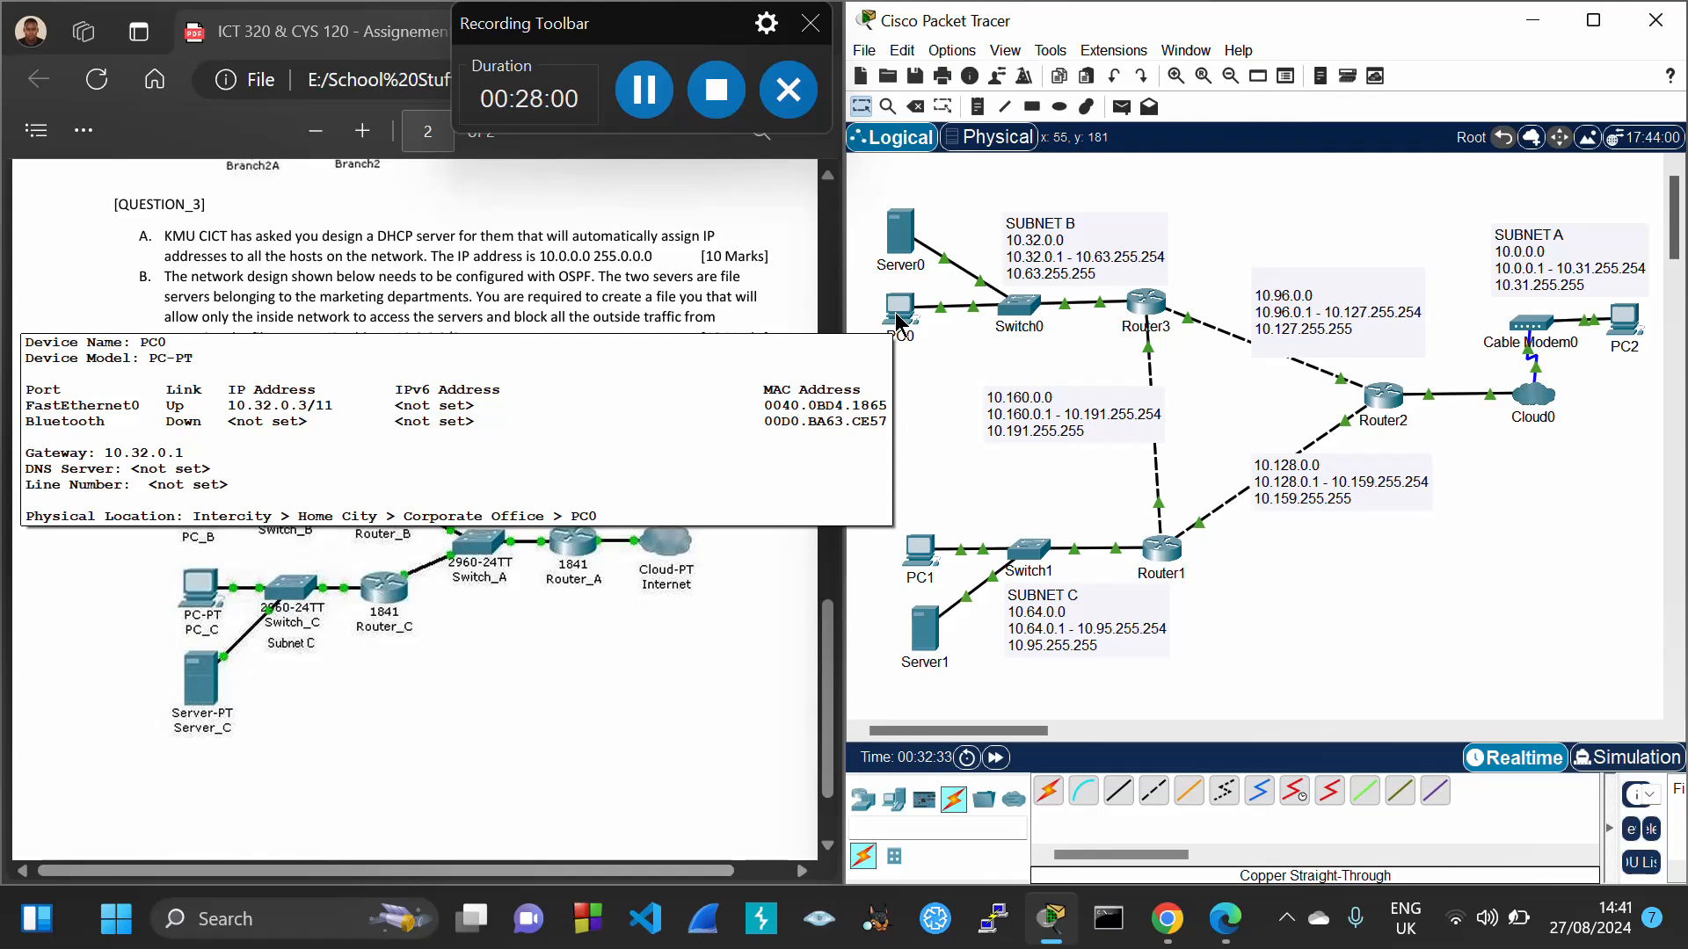
{"action": "left_click", "coordinate": [928, 651]}
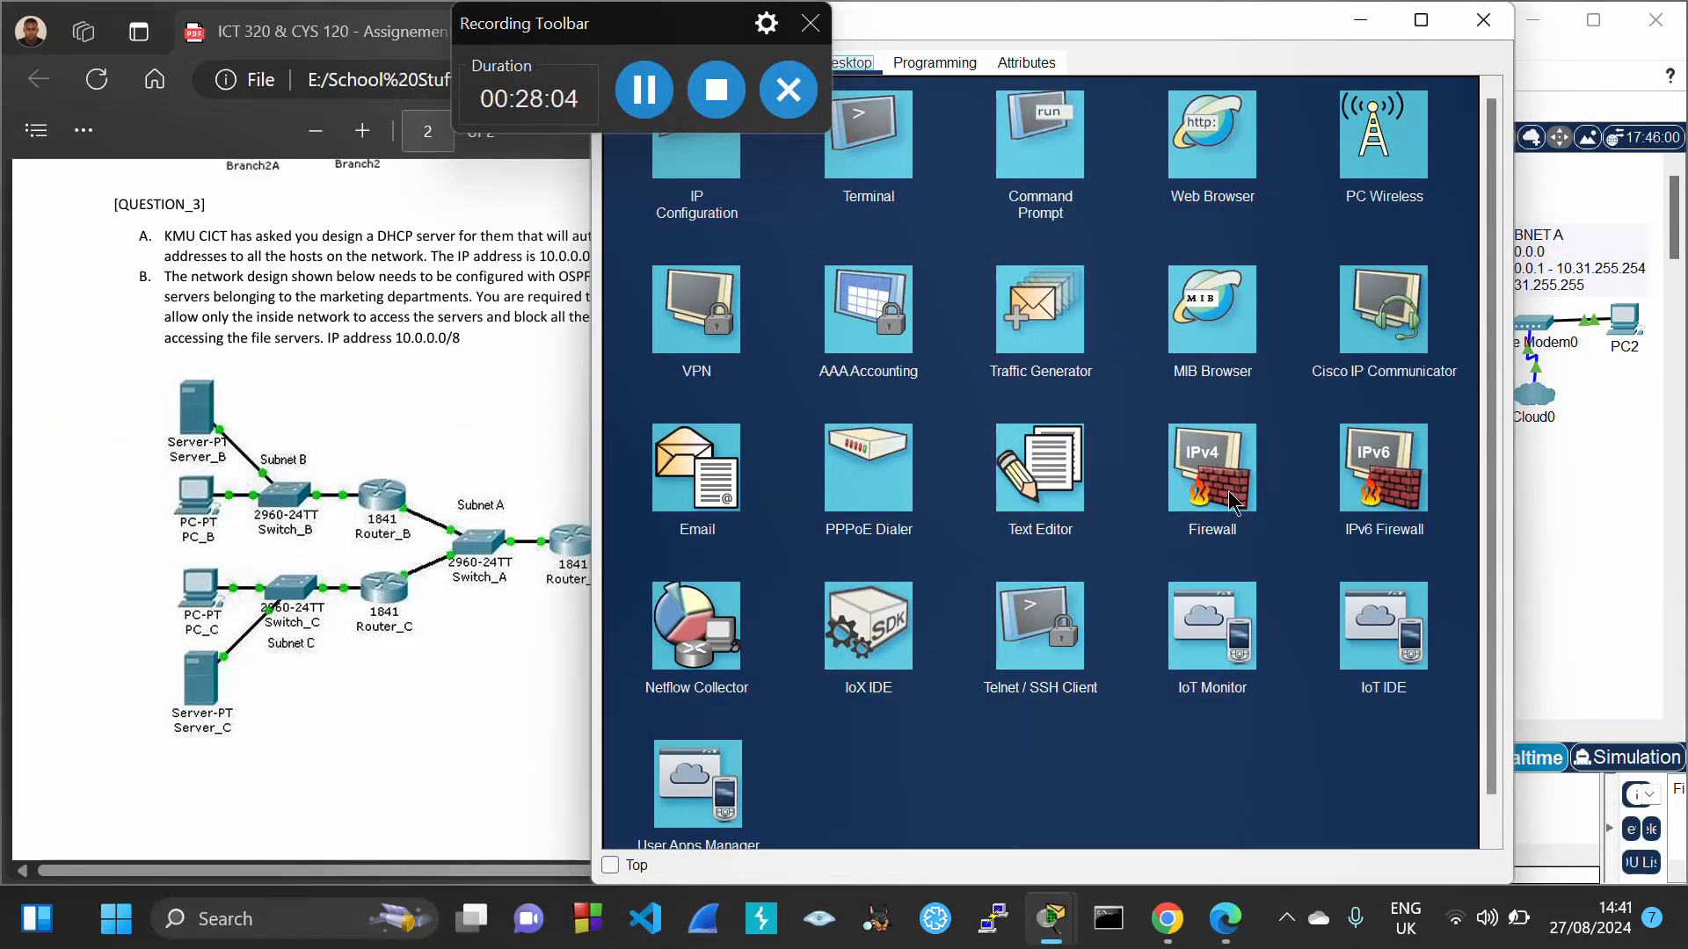
{"action": "left_click", "coordinate": [1213, 470]}
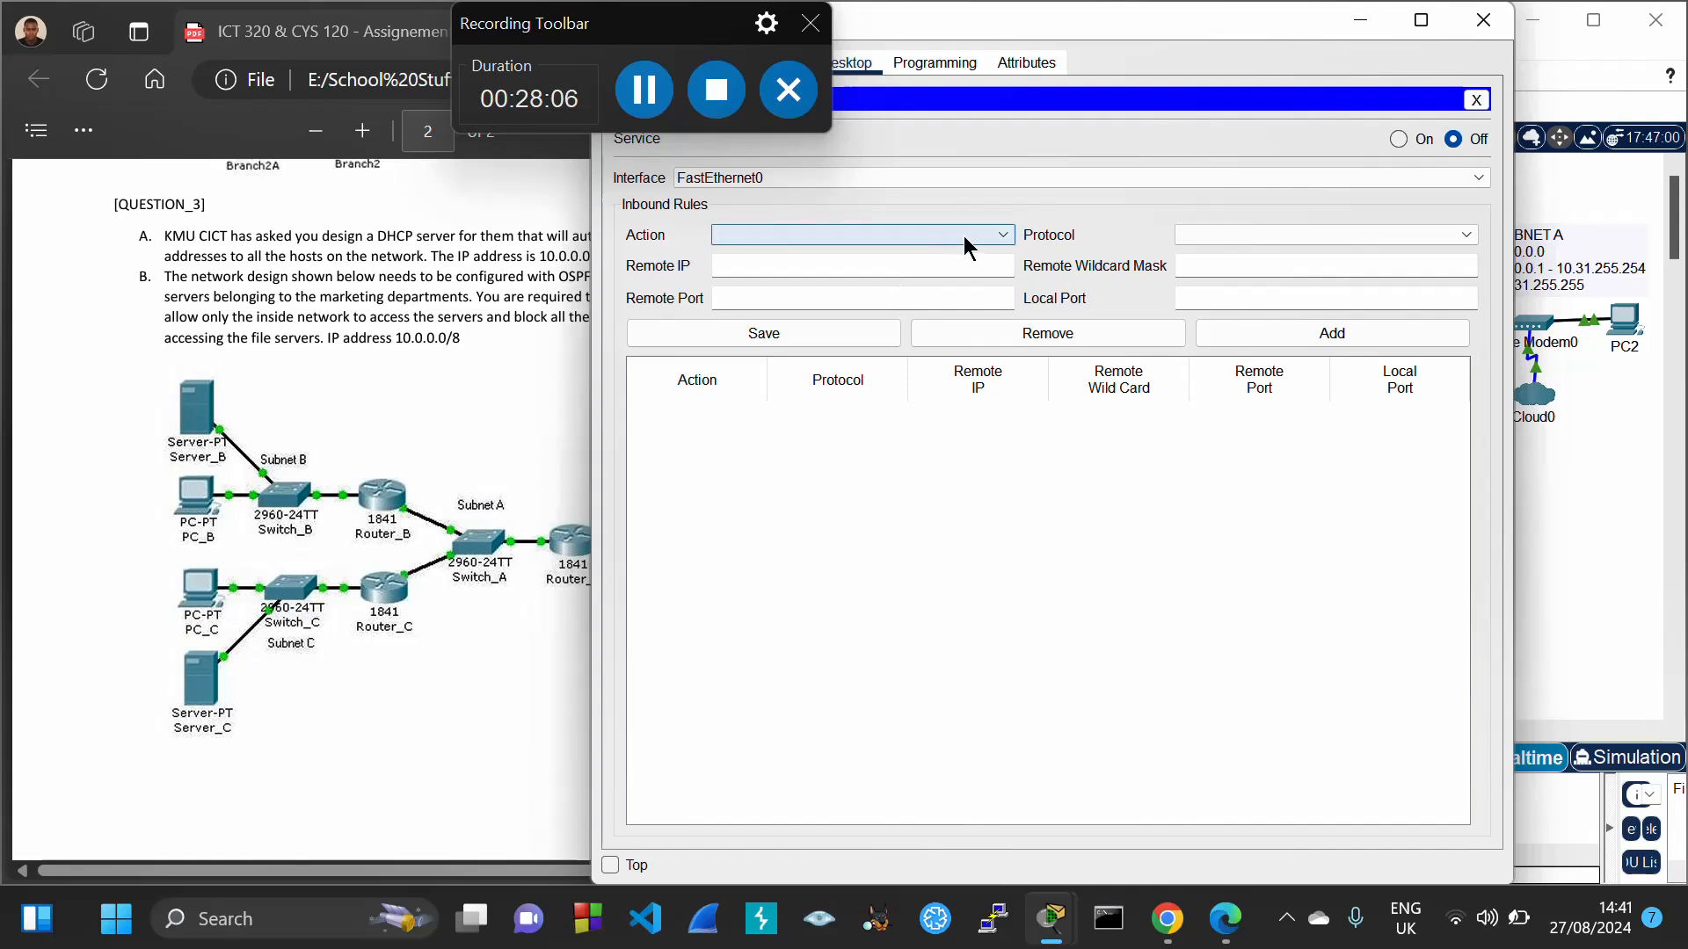
{"action": "left_click", "coordinate": [999, 235]}
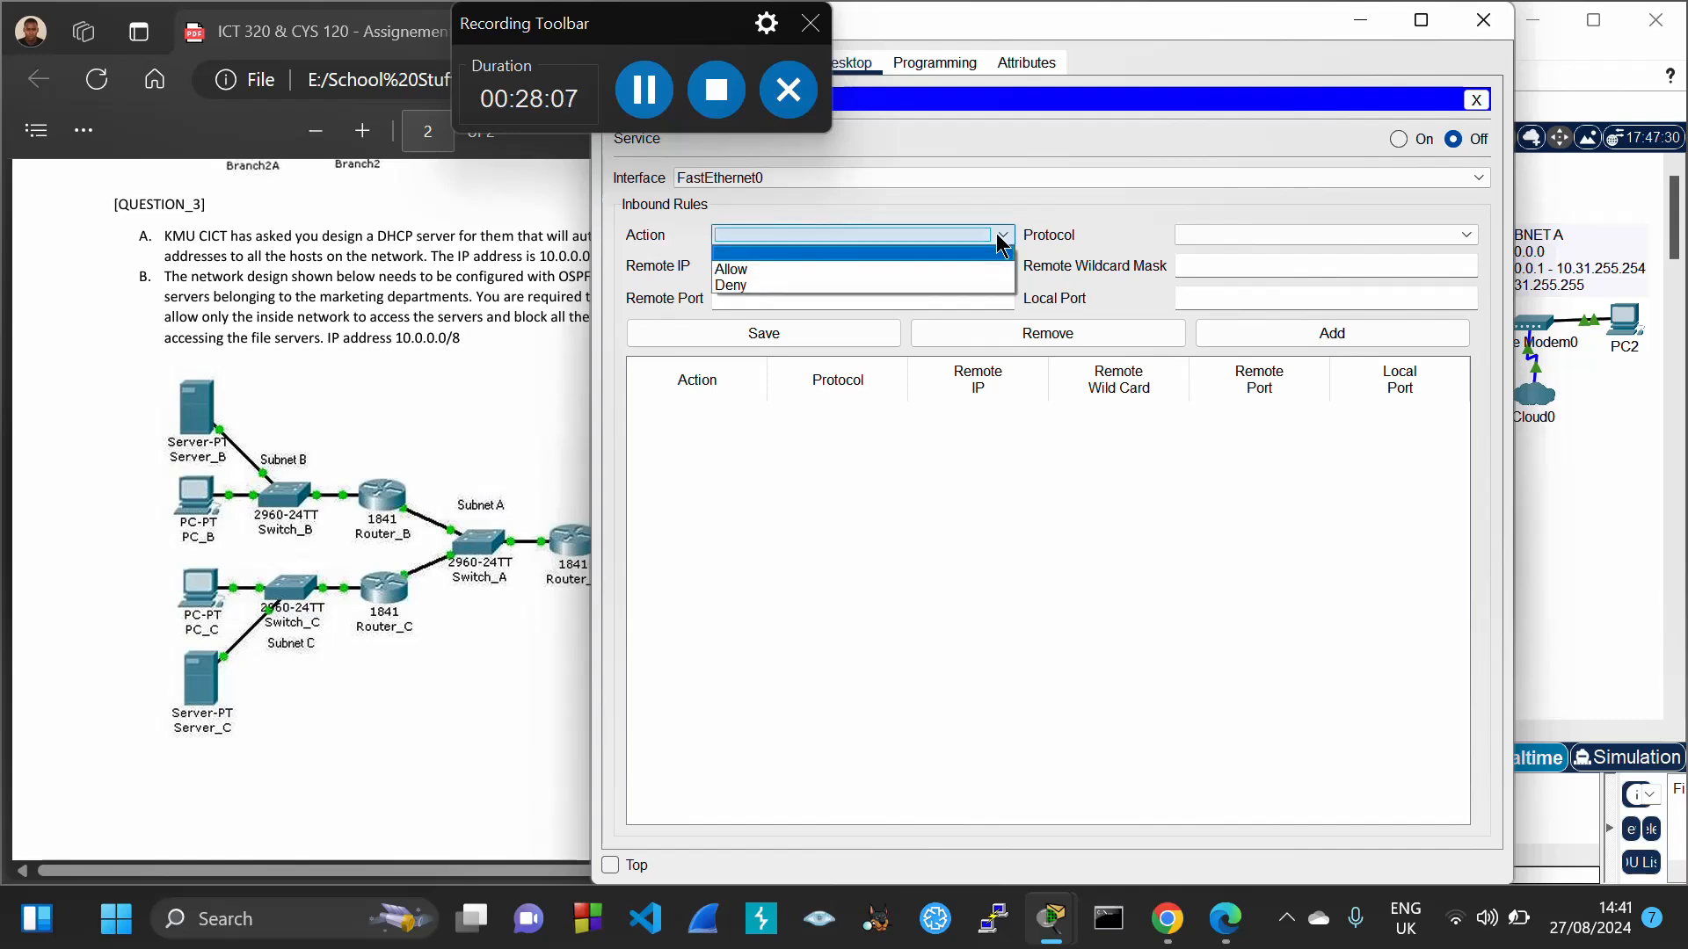
{"action": "left_click", "coordinate": [882, 285]}
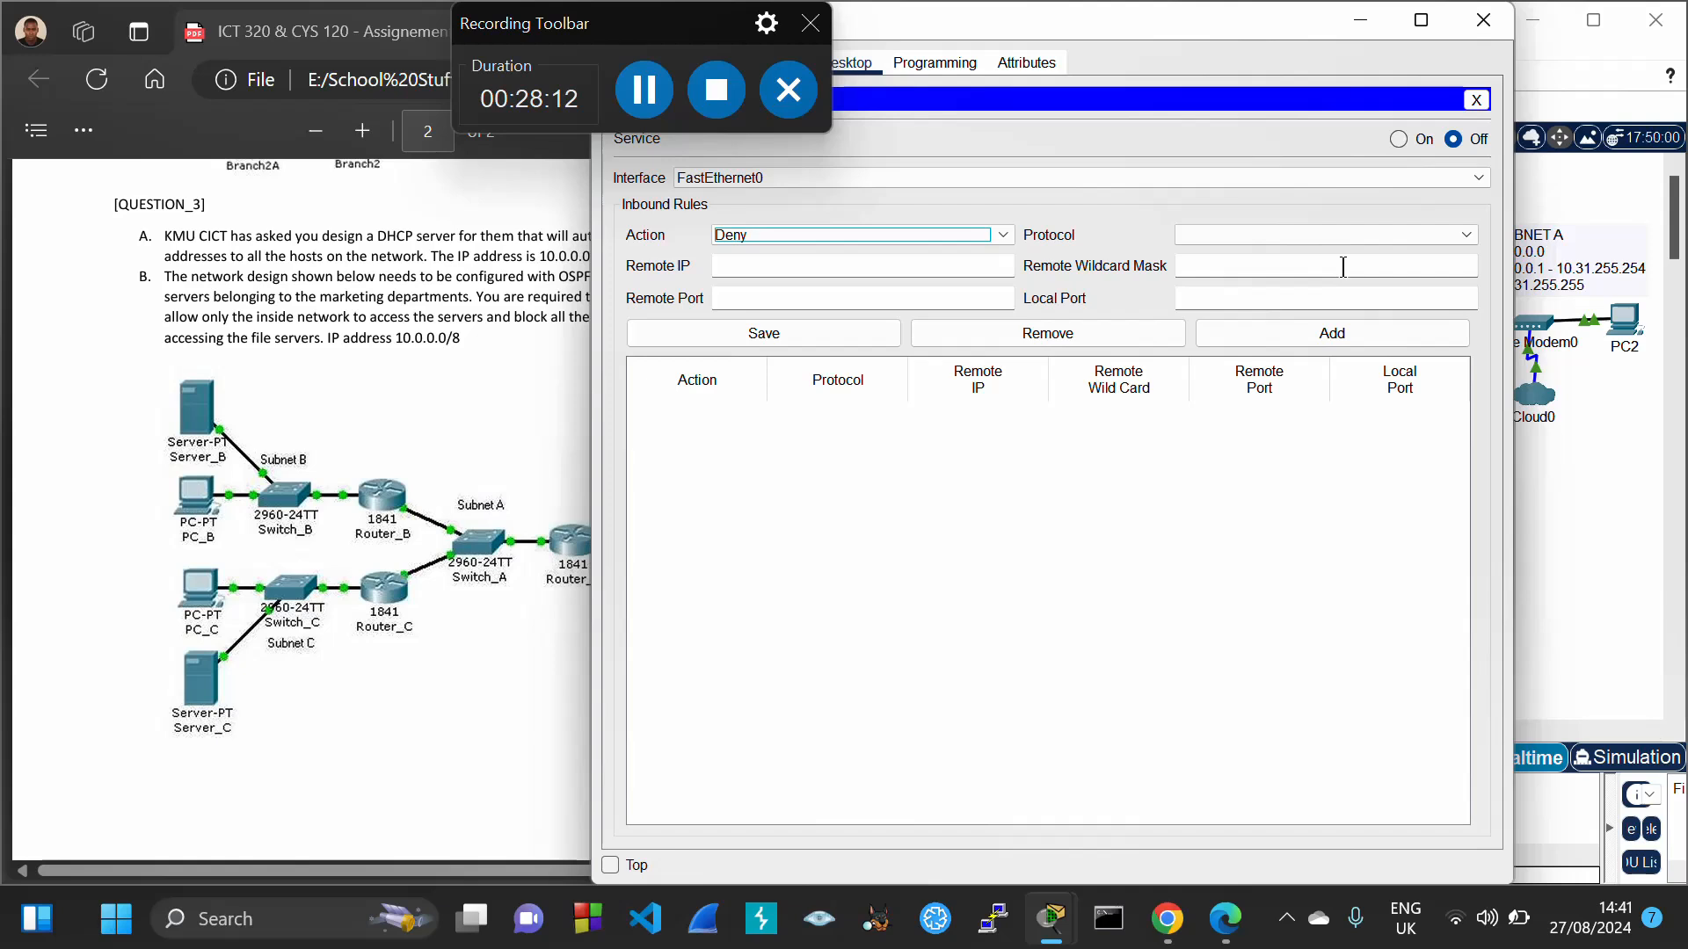
{"action": "left_click", "coordinate": [911, 268]}
{"action": "type", "text": "10.32"}
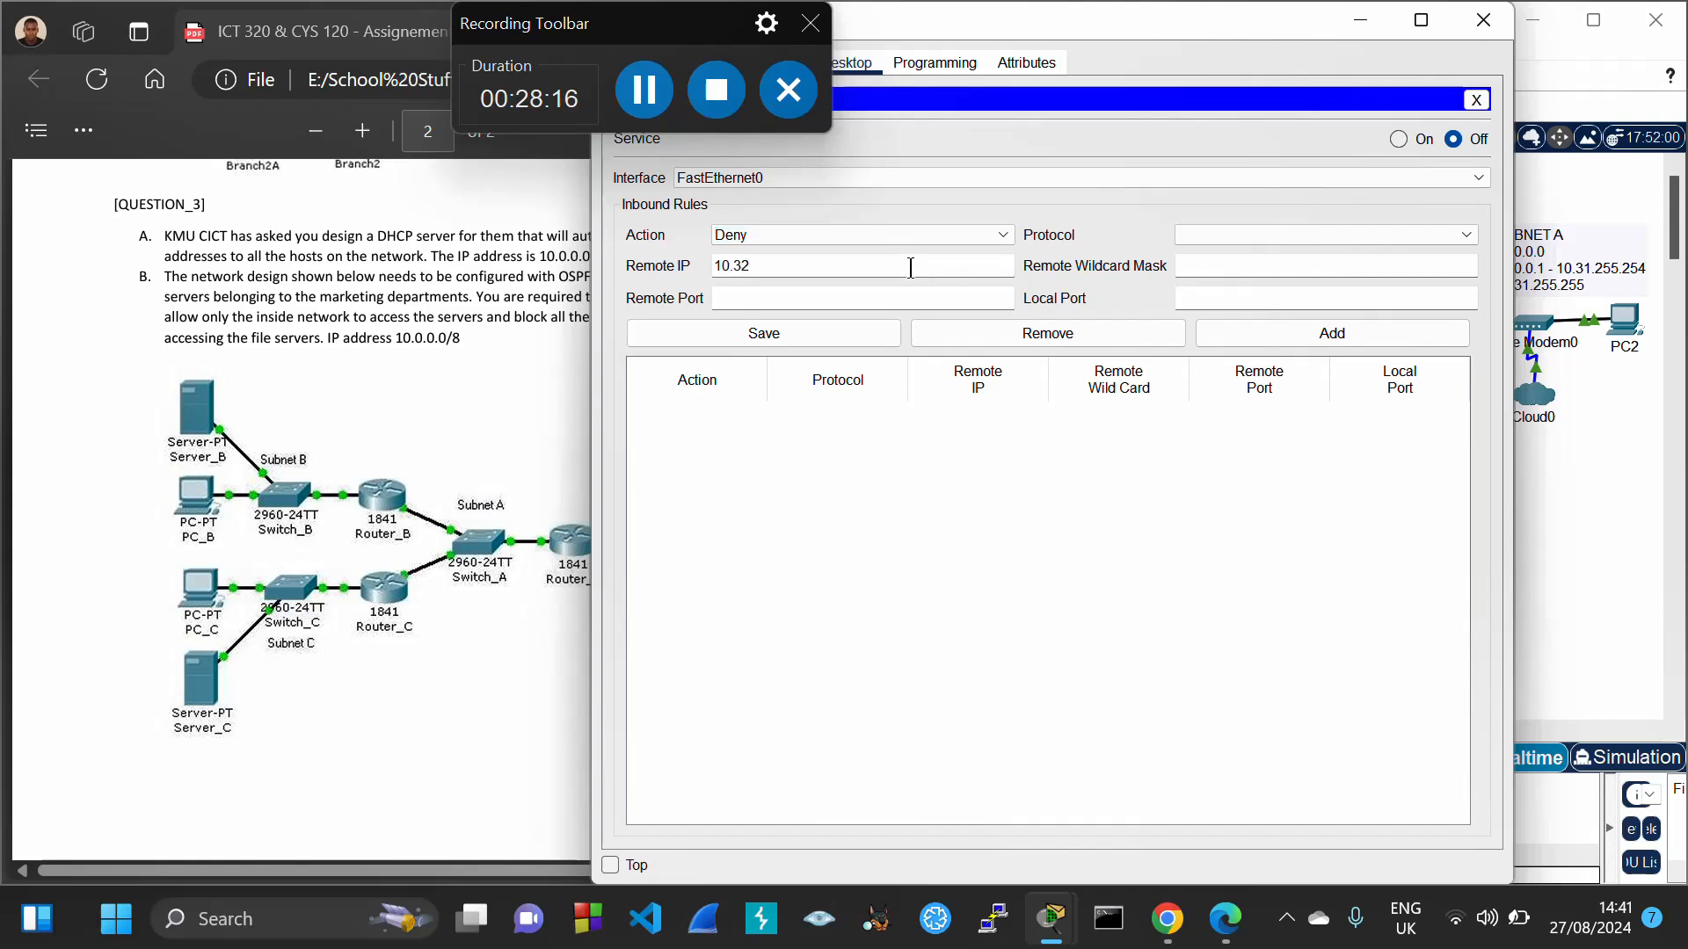
{"action": "type", "text": ".0.3"}
{"action": "left_click", "coordinate": [1429, 230]}
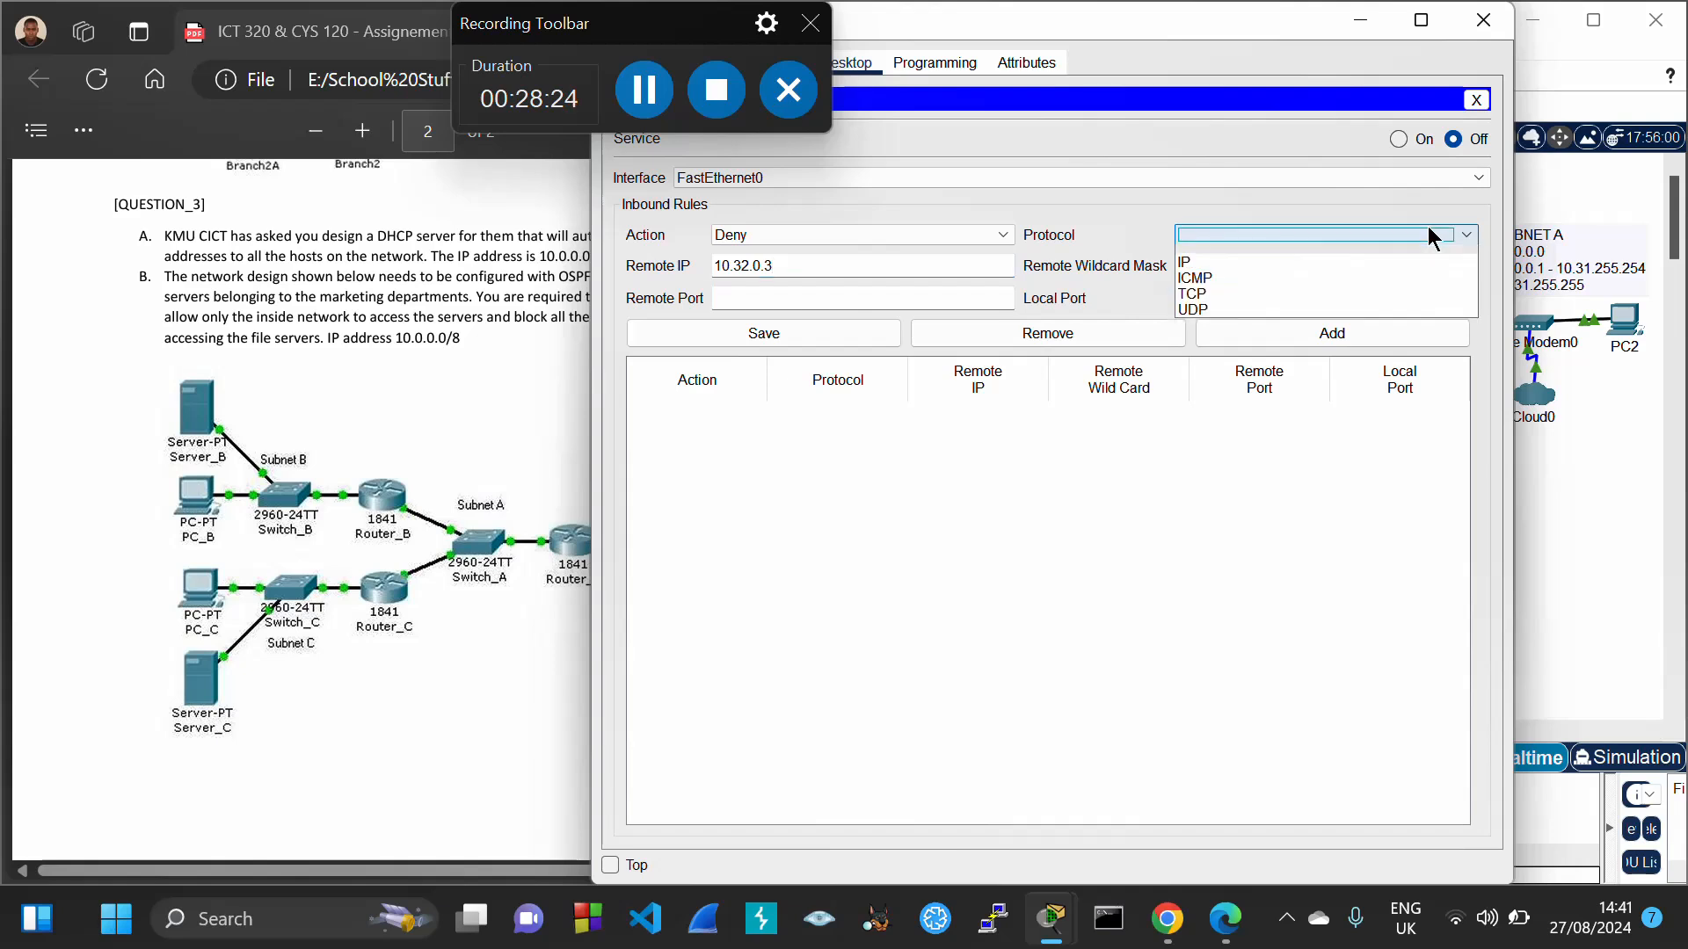
{"action": "left_click", "coordinate": [1300, 265]}
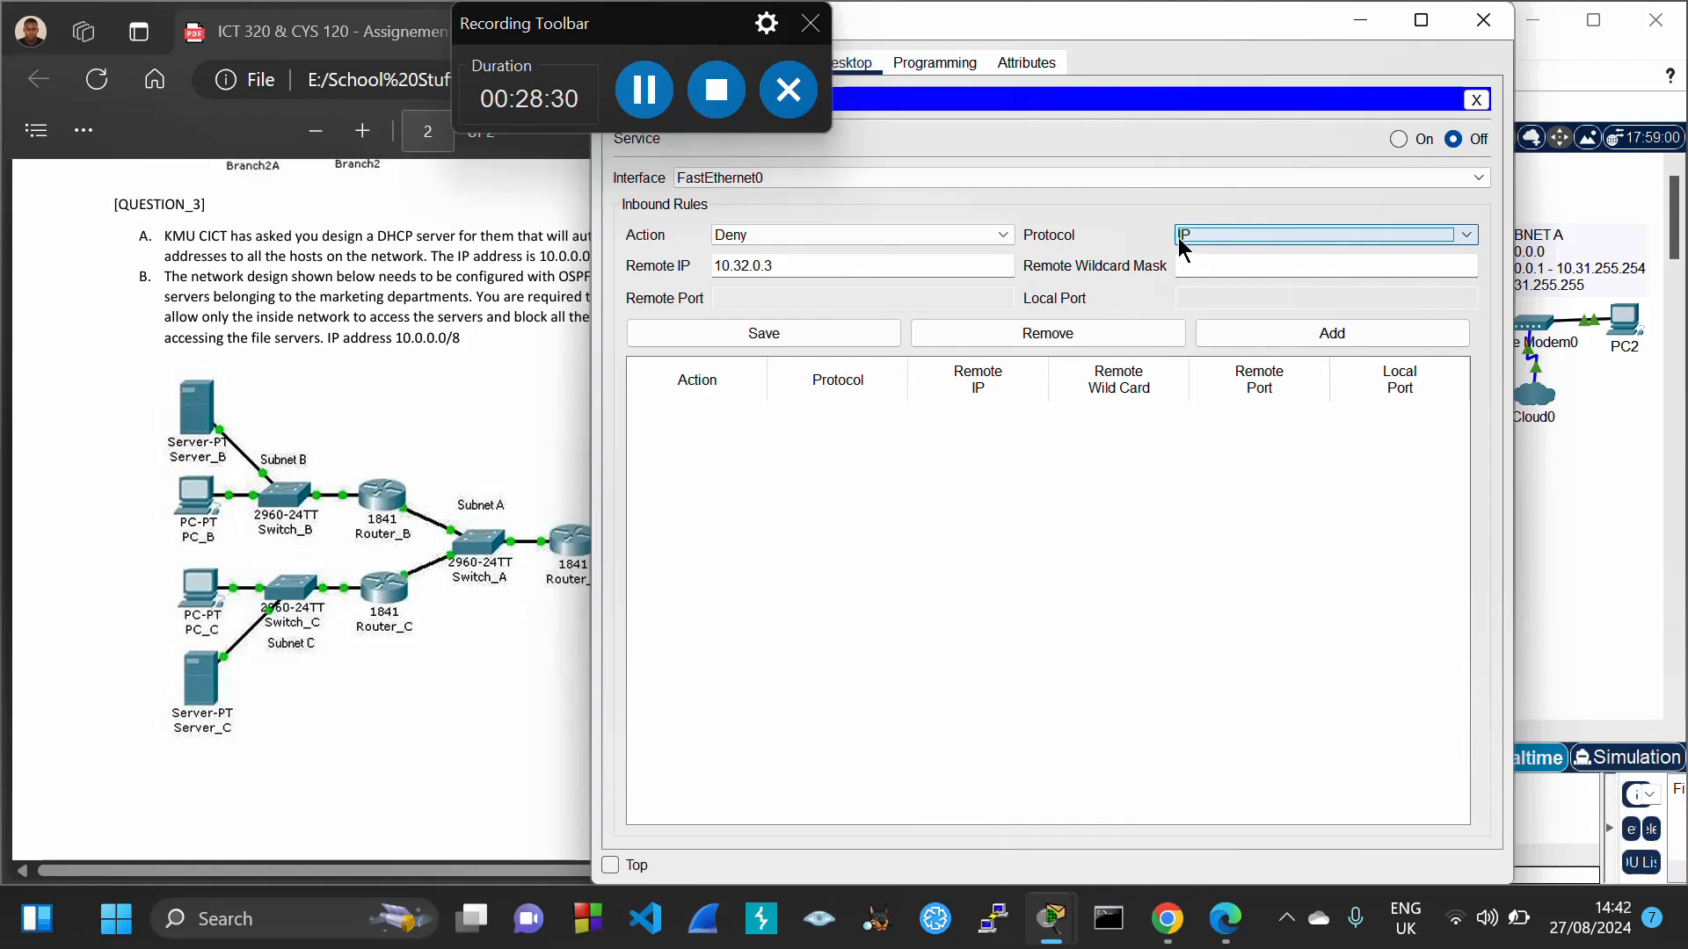
Give the rule wildcard 0.0.0.31, switch the firewall on, add and save it, and close the window
{"action": "left_click", "coordinate": [1218, 271]}
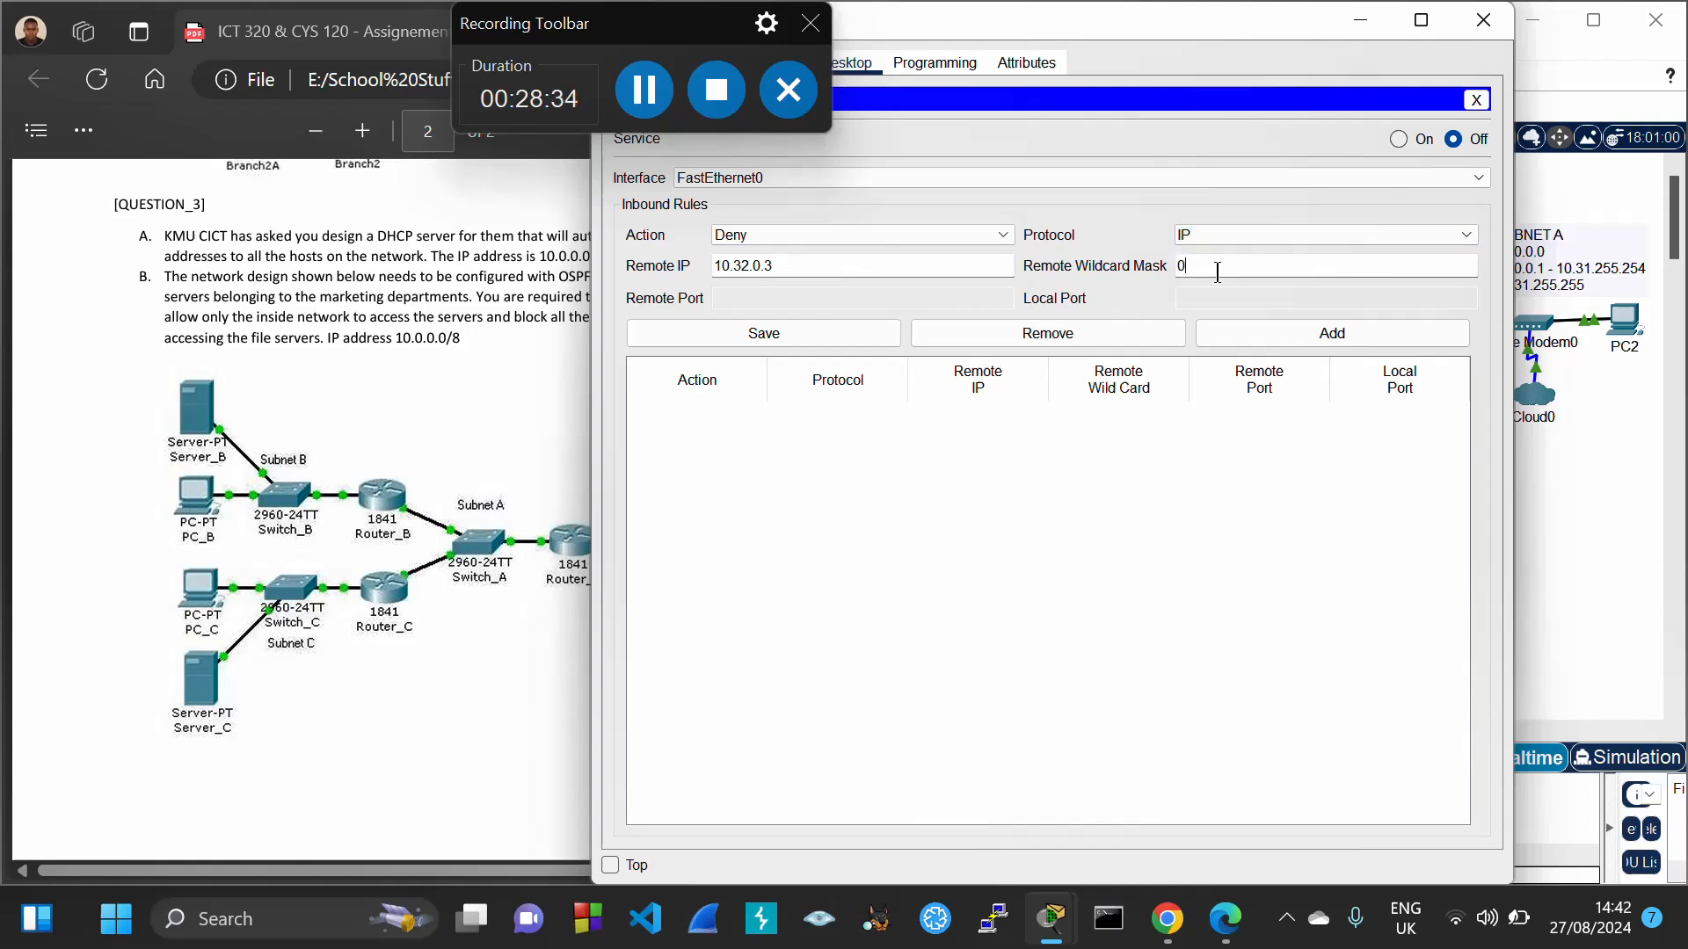
{"action": "type", "text": "0.0.0.31"}
{"action": "left_click", "coordinate": [1399, 138]}
{"action": "left_click", "coordinate": [1267, 332]}
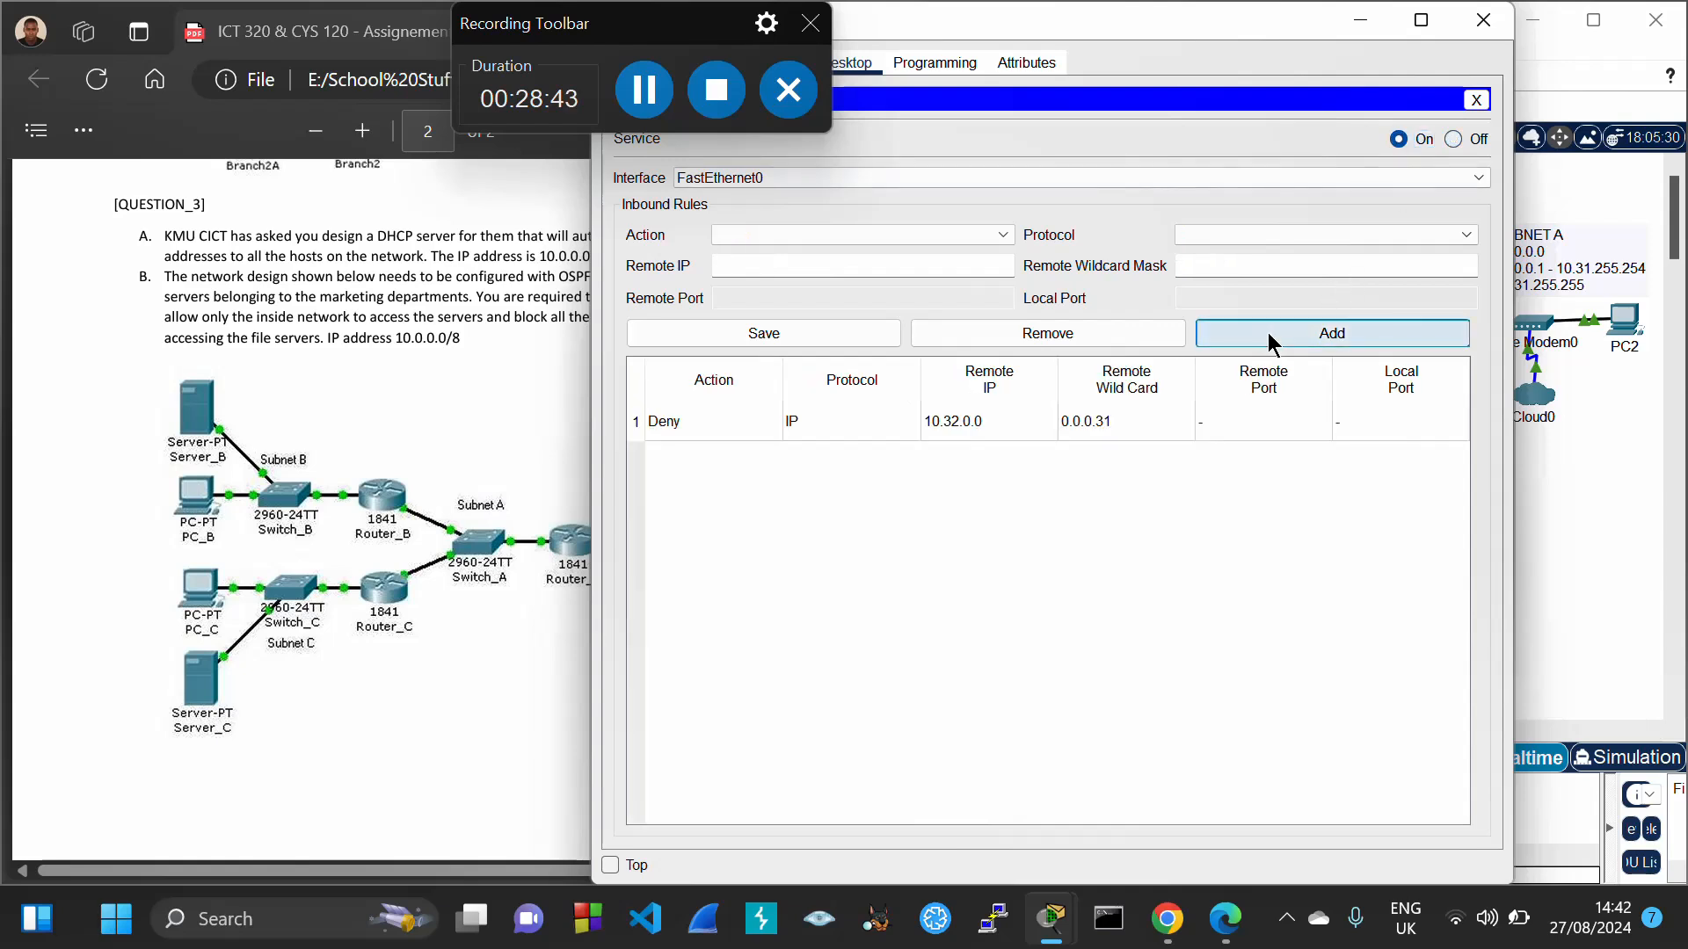
{"action": "left_click", "coordinate": [973, 422]}
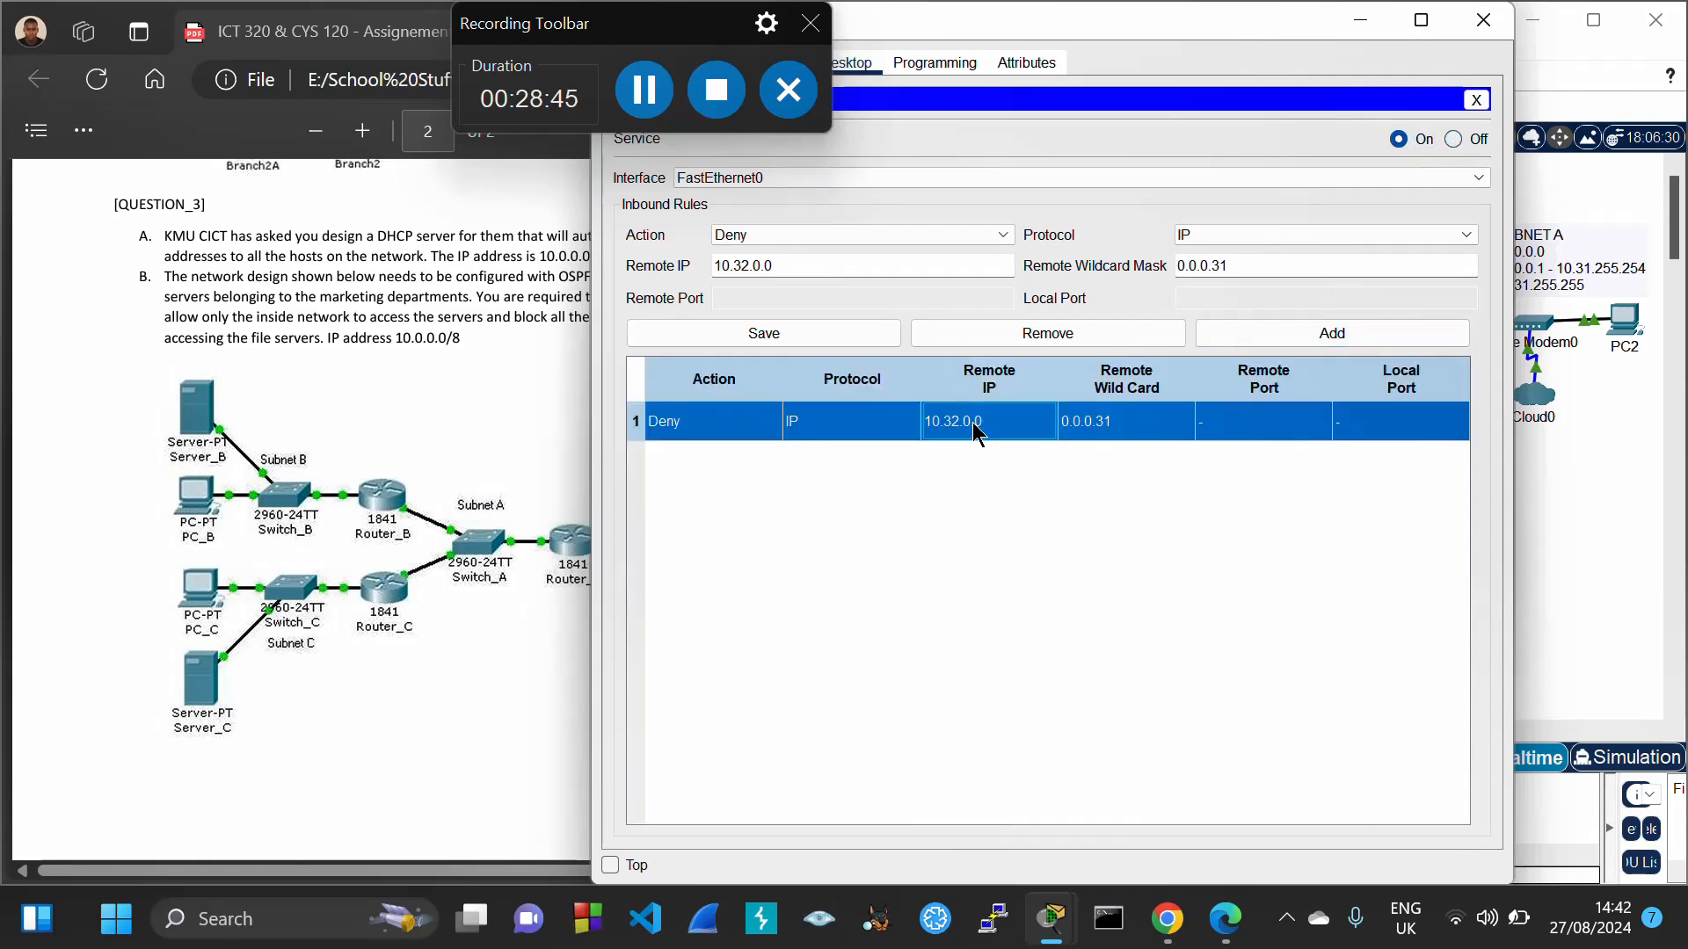
{"action": "left_click", "coordinate": [771, 337]}
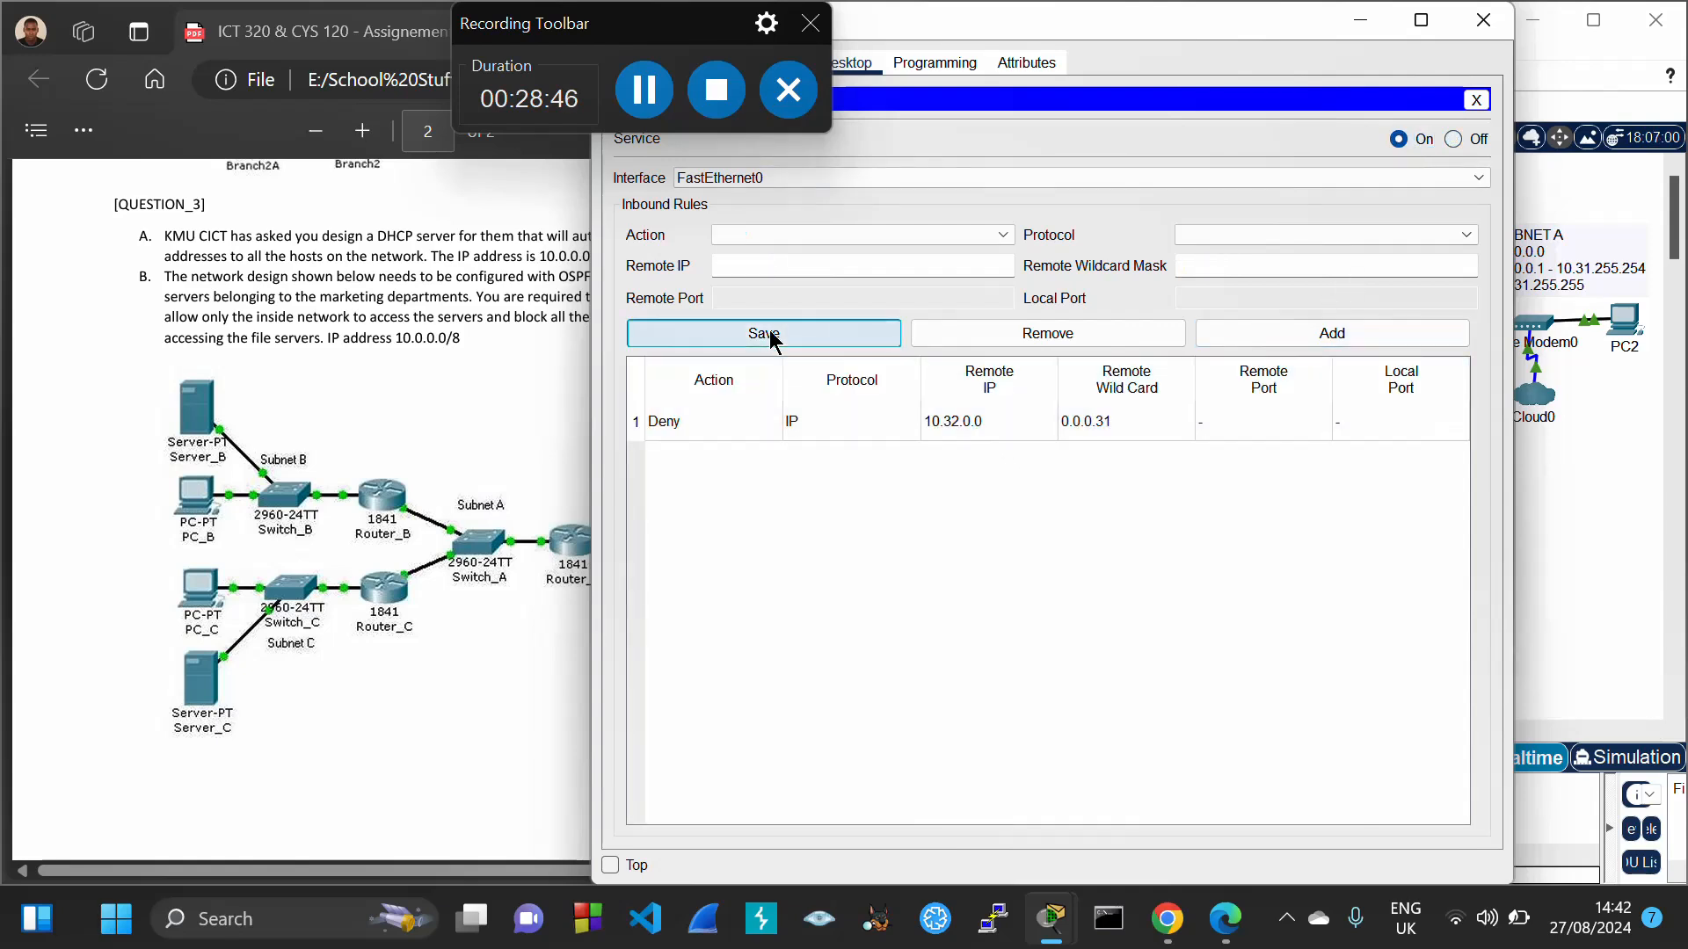
{"action": "left_click", "coordinate": [1483, 20]}
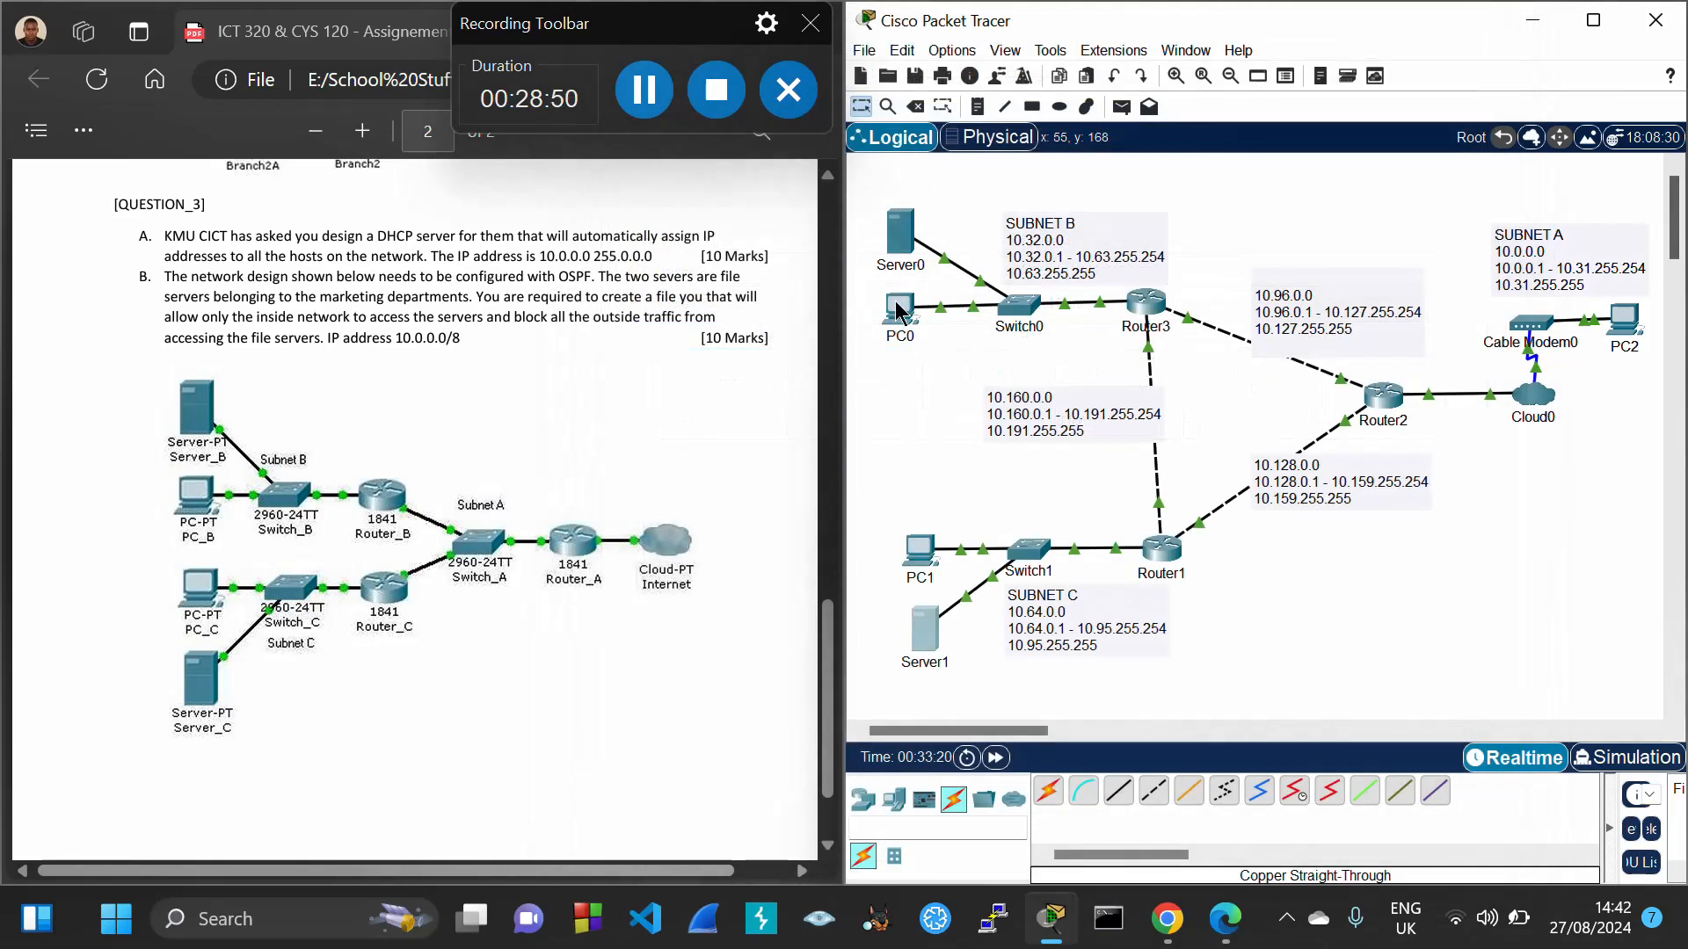
Rerun PC0's ping to 10.64.0.2, stop it with Ctrl+C once it times out, and close the window
{"action": "left_click", "coordinate": [901, 313]}
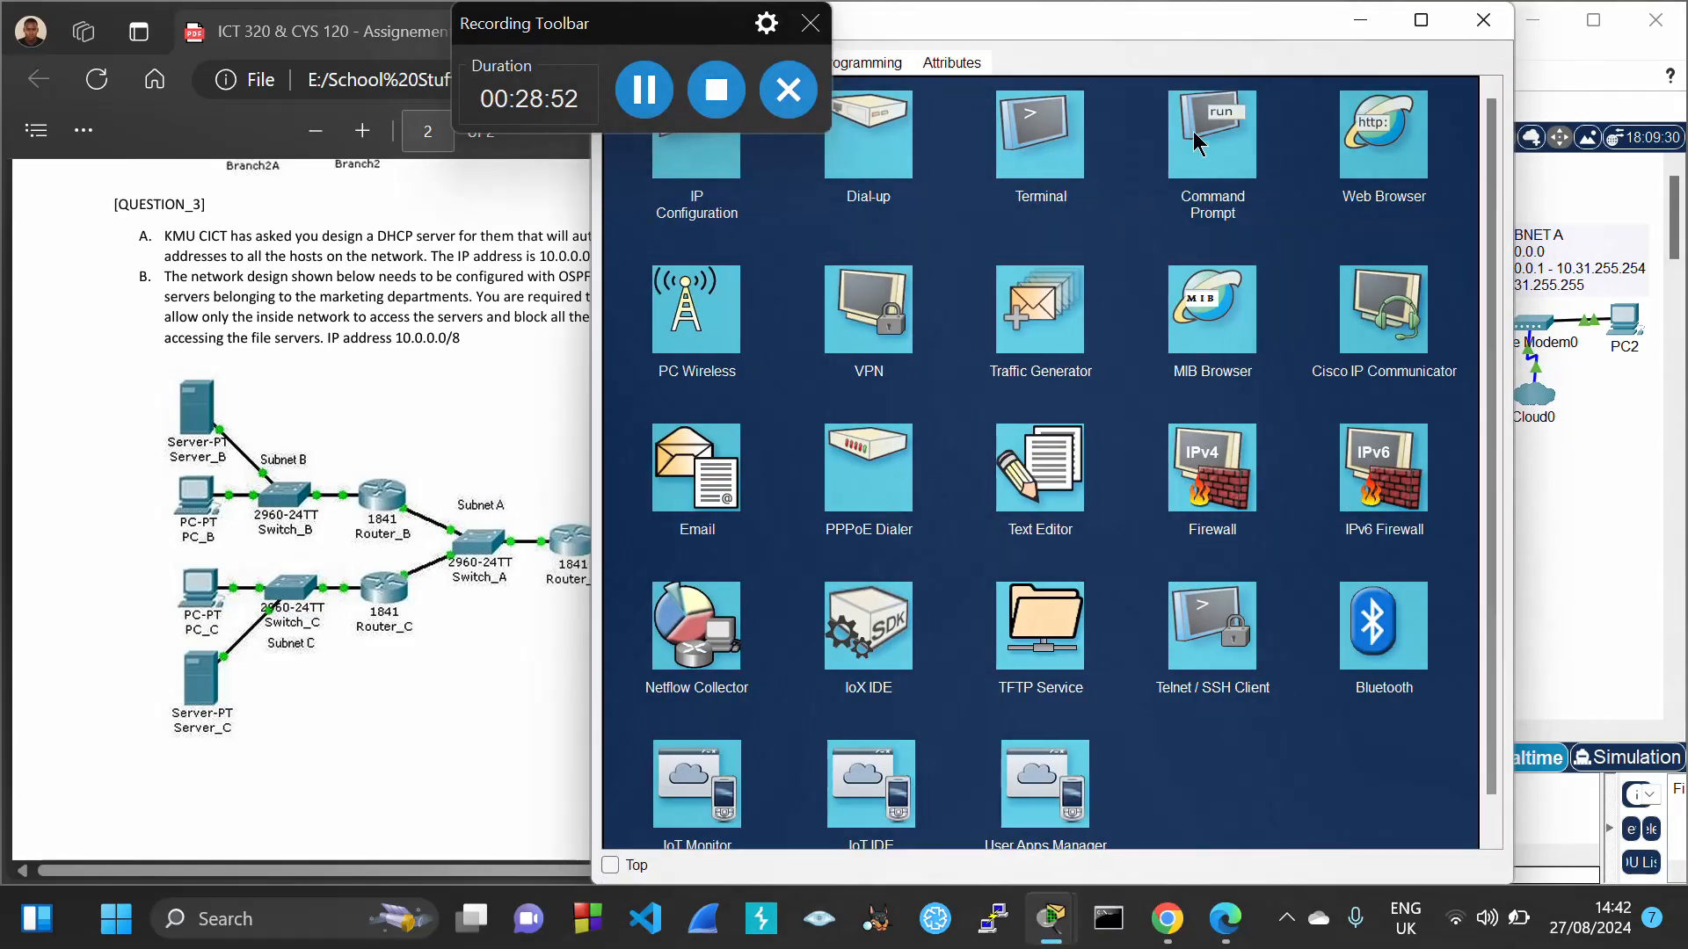
{"action": "left_click", "coordinate": [1195, 143]}
{"action": "key", "text": "Up"}
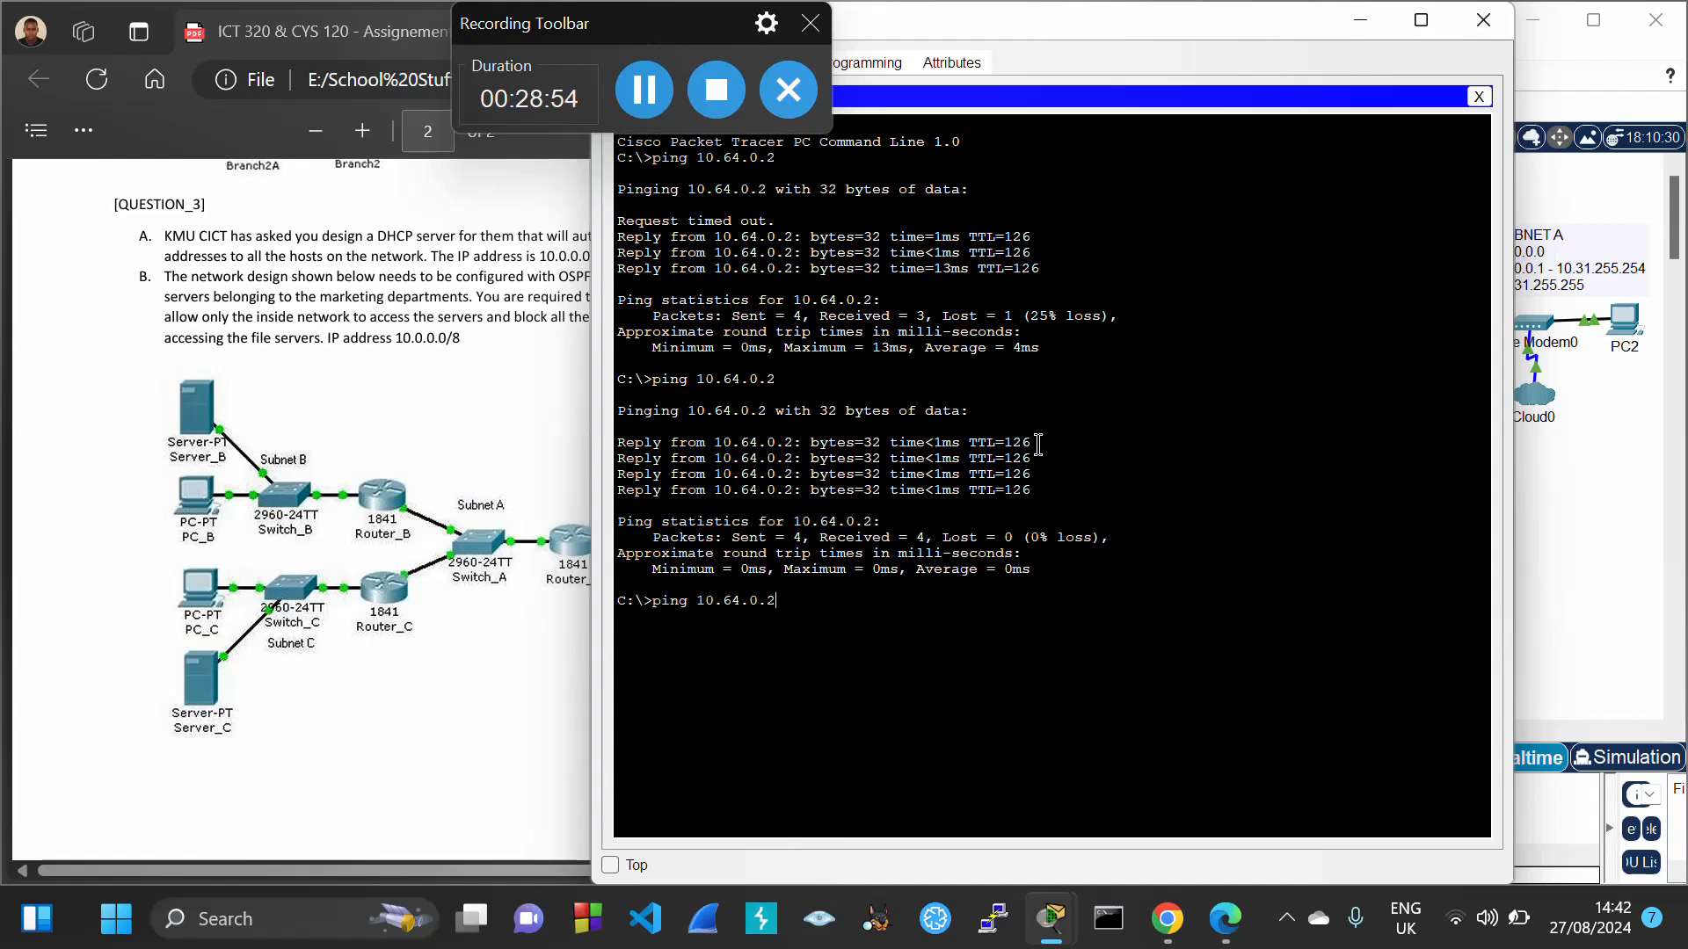
{"action": "key", "text": "Return"}
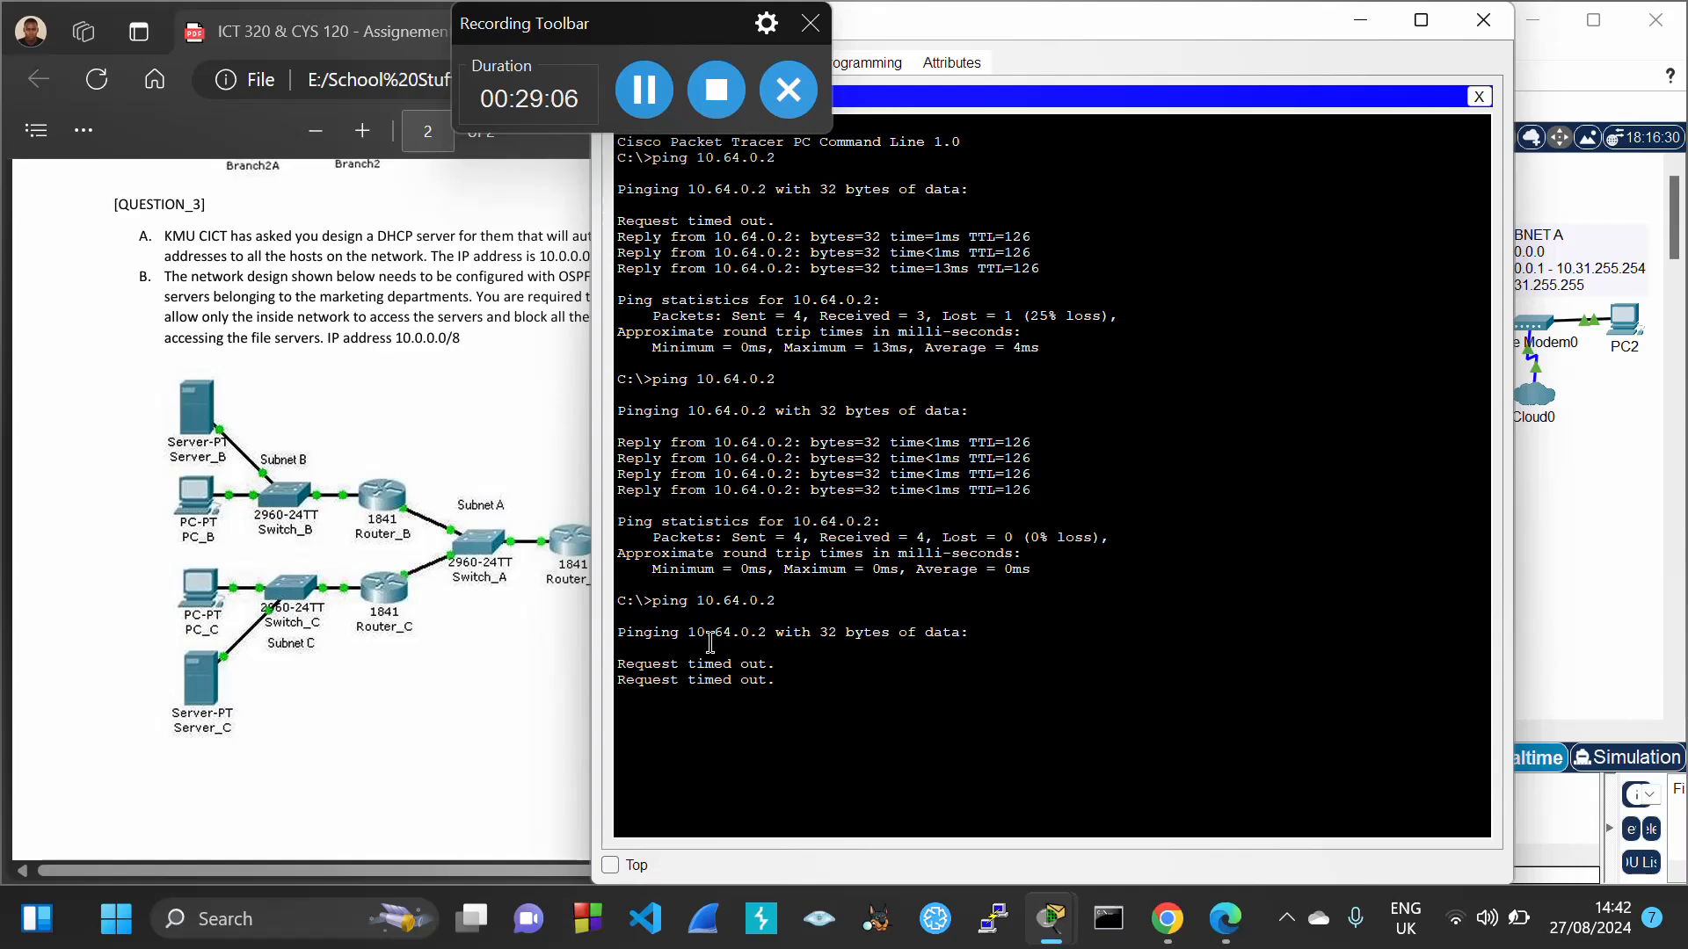
{"action": "key", "text": "ctrl+c"}
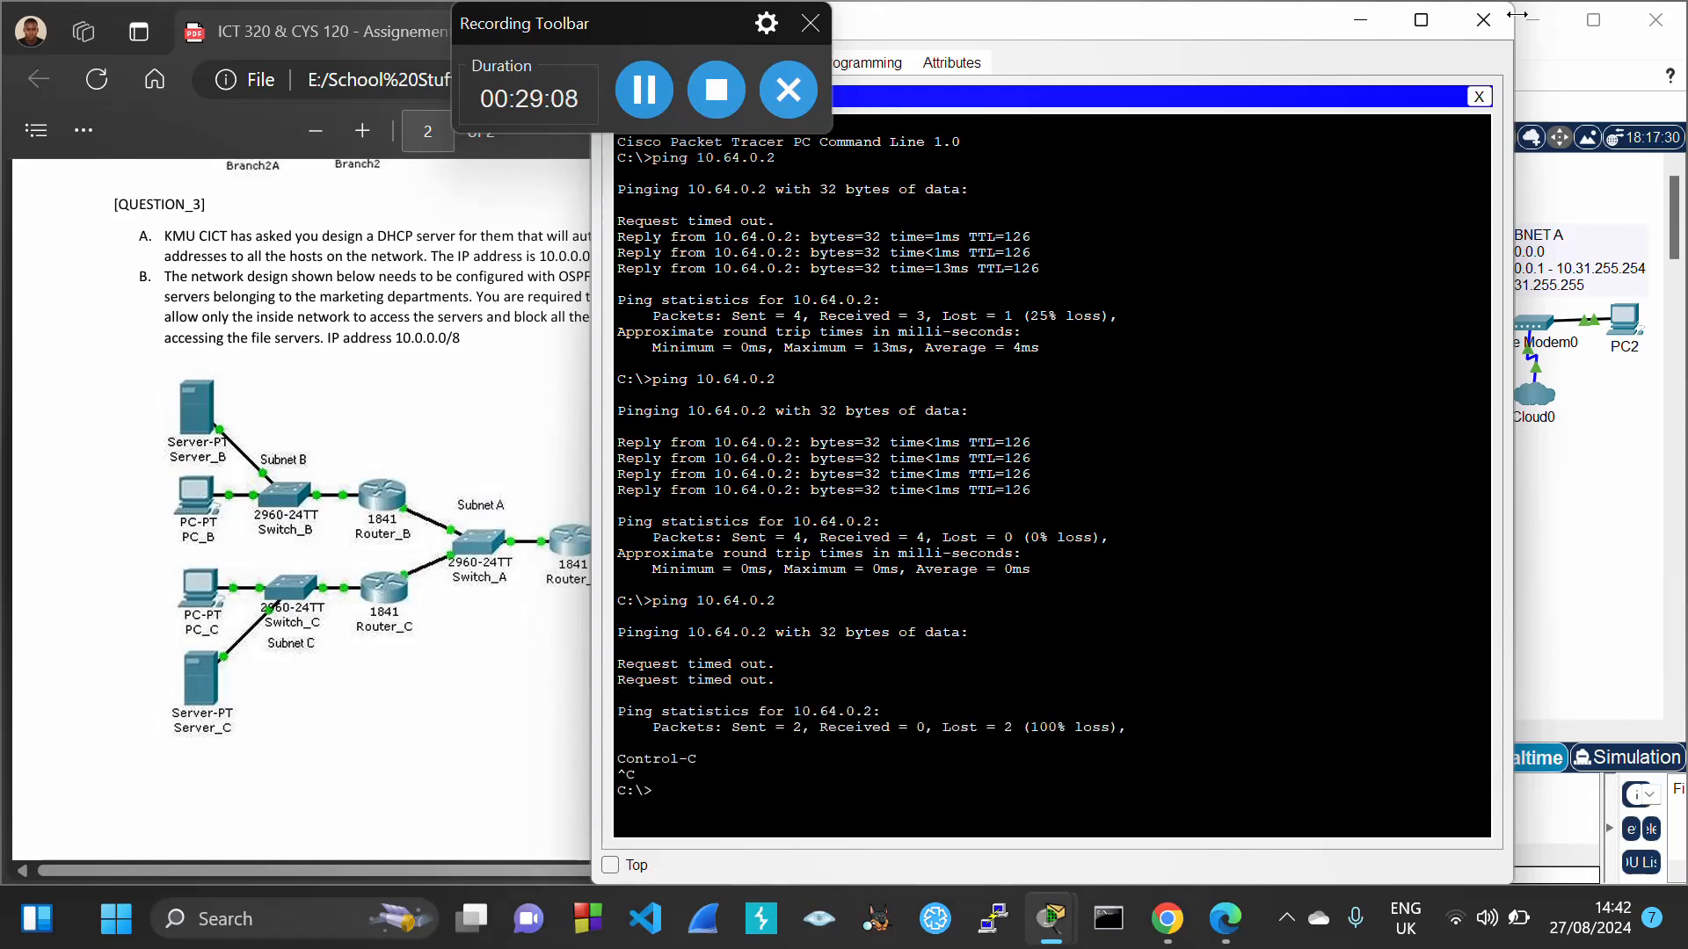
{"action": "left_click", "coordinate": [1483, 20]}
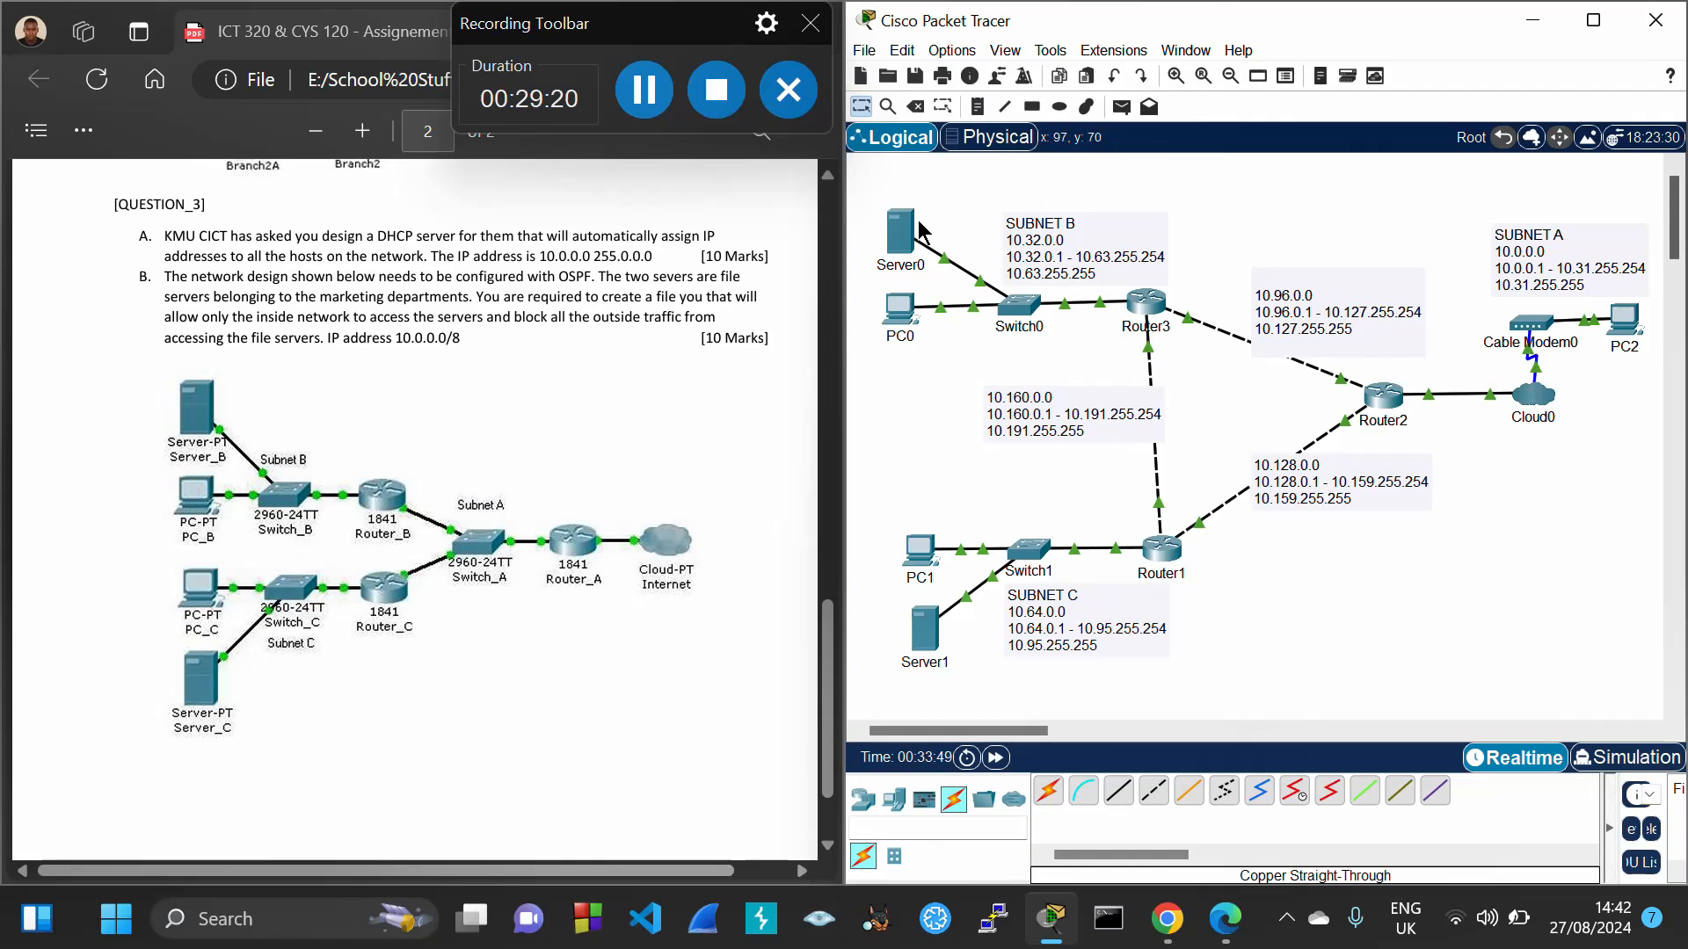
{"action": "mouse_move", "coordinate": [902, 236]}
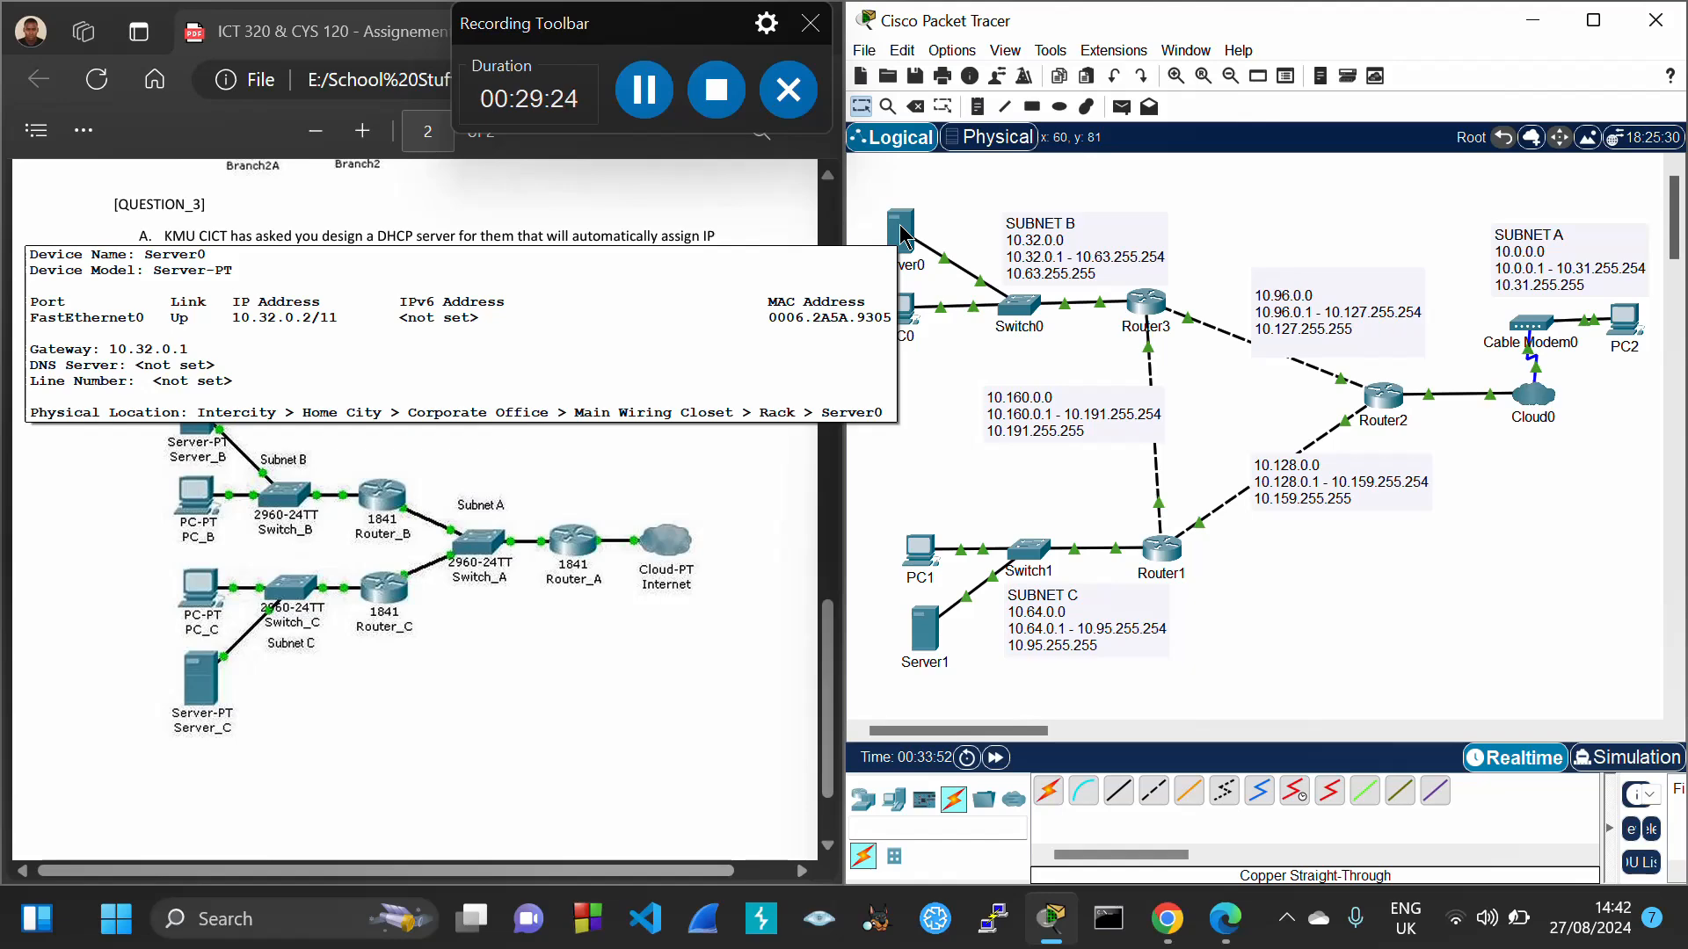
Ping 10.32.0.2 from PC1 to get all four replies, then close PC1's window
{"action": "left_click", "coordinate": [919, 549]}
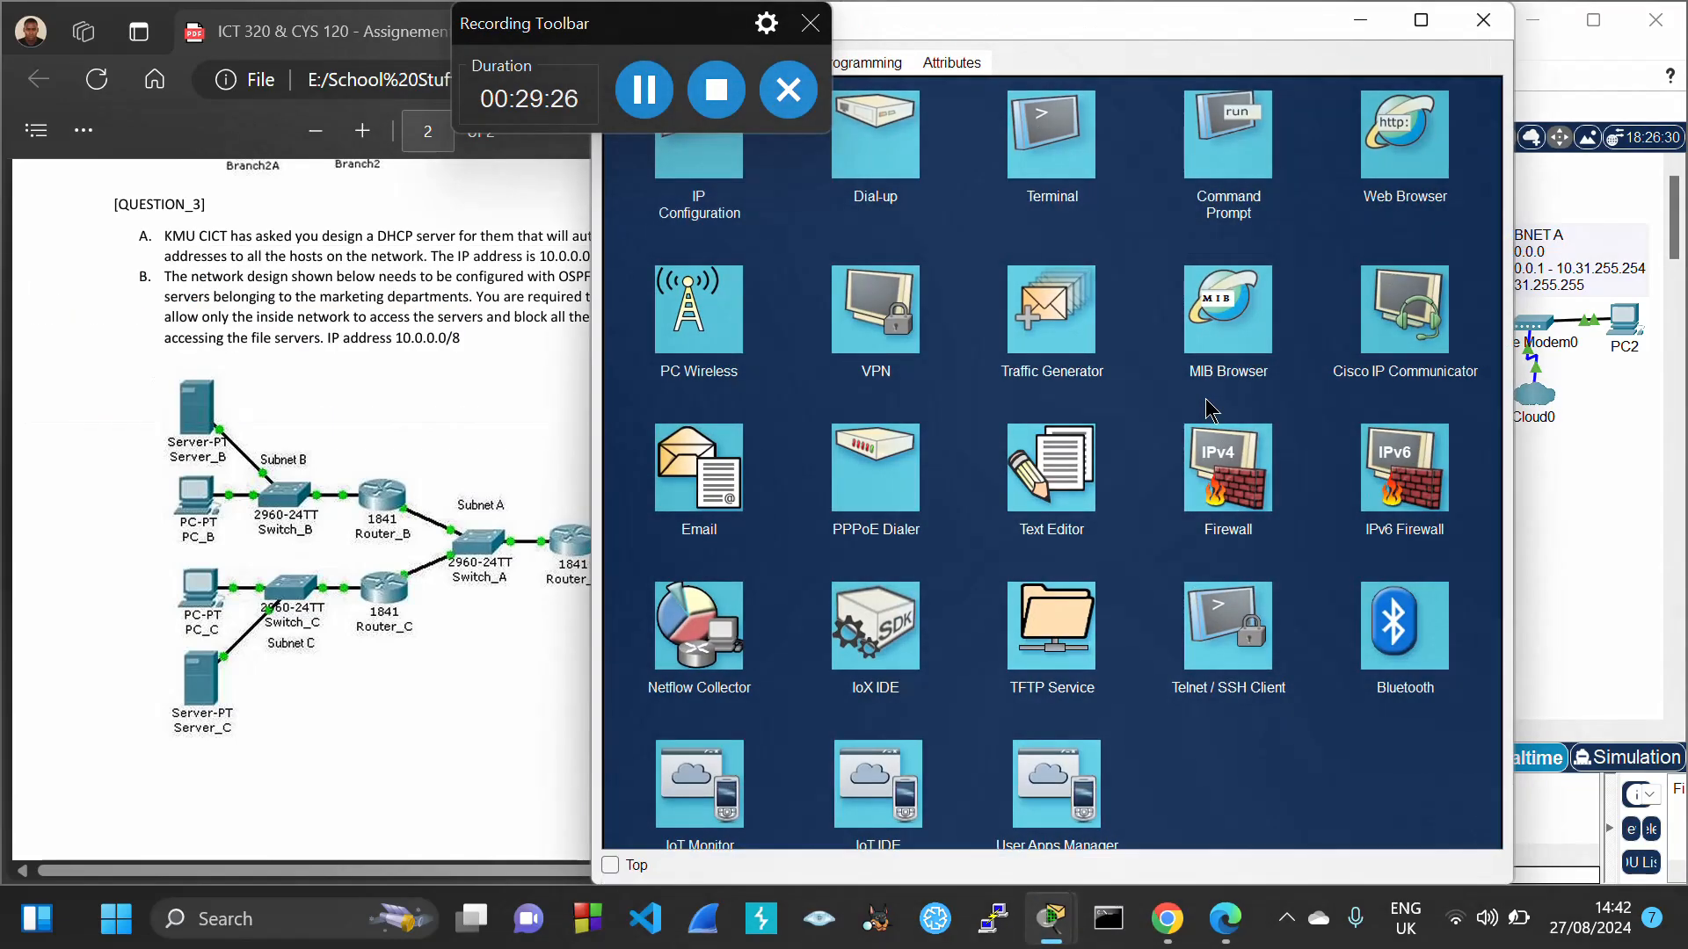
{"action": "left_click", "coordinate": [1226, 176]}
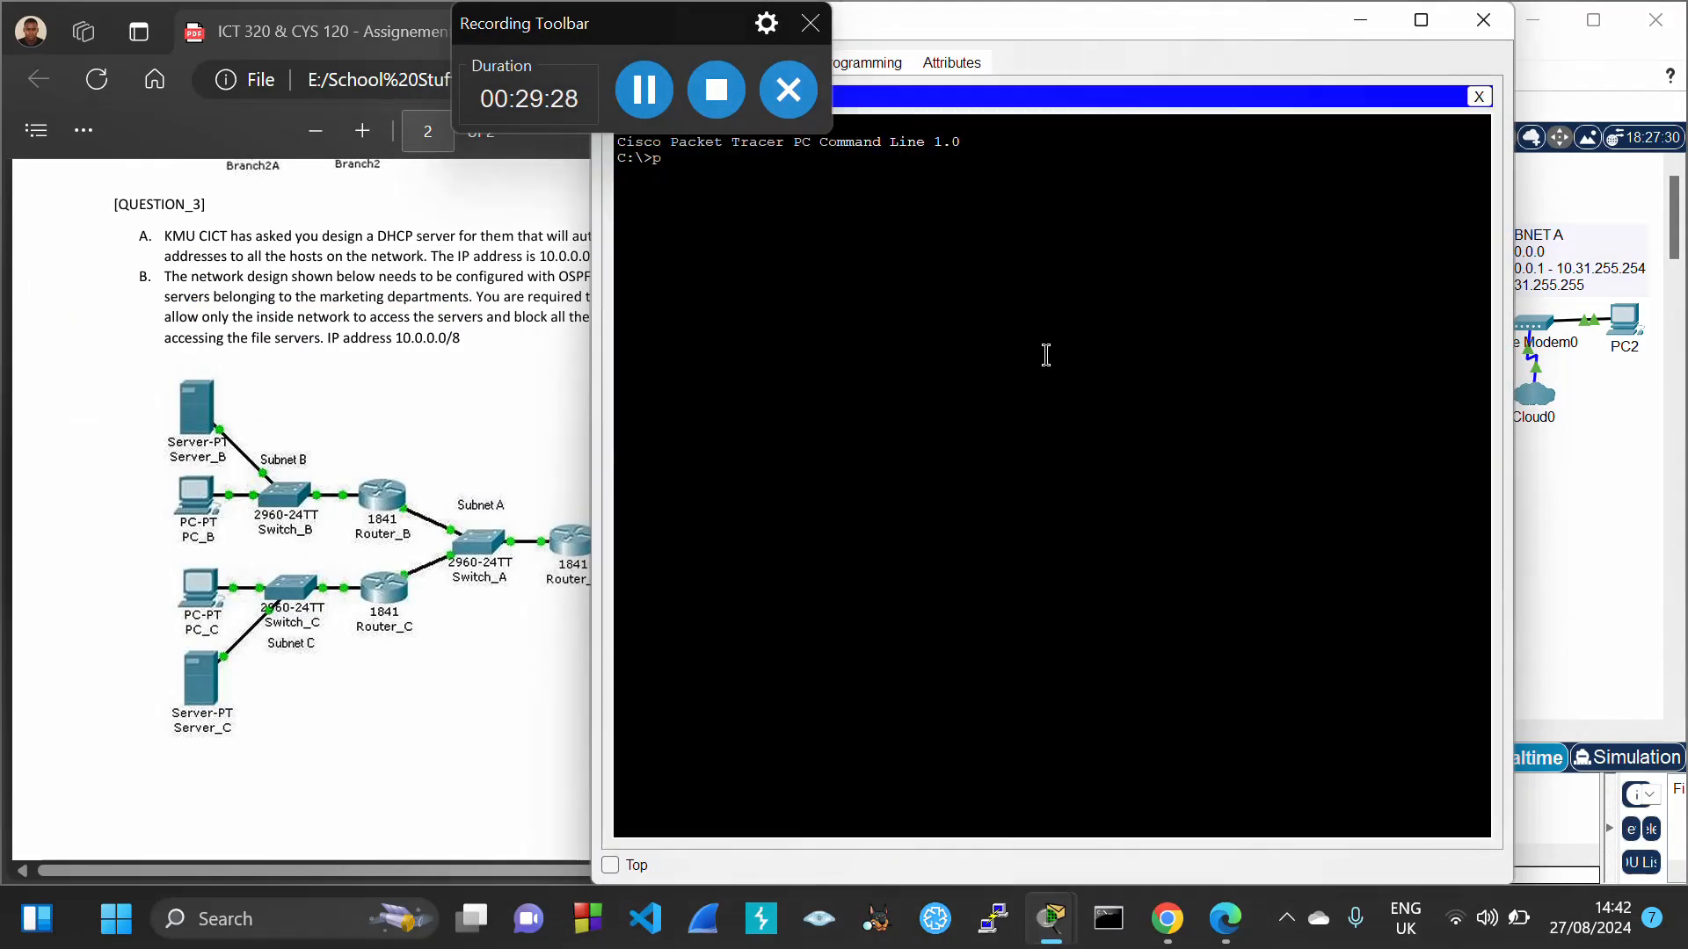
{"action": "type", "text": "ping 10.32.0.2"}
{"action": "key", "text": "Return"}
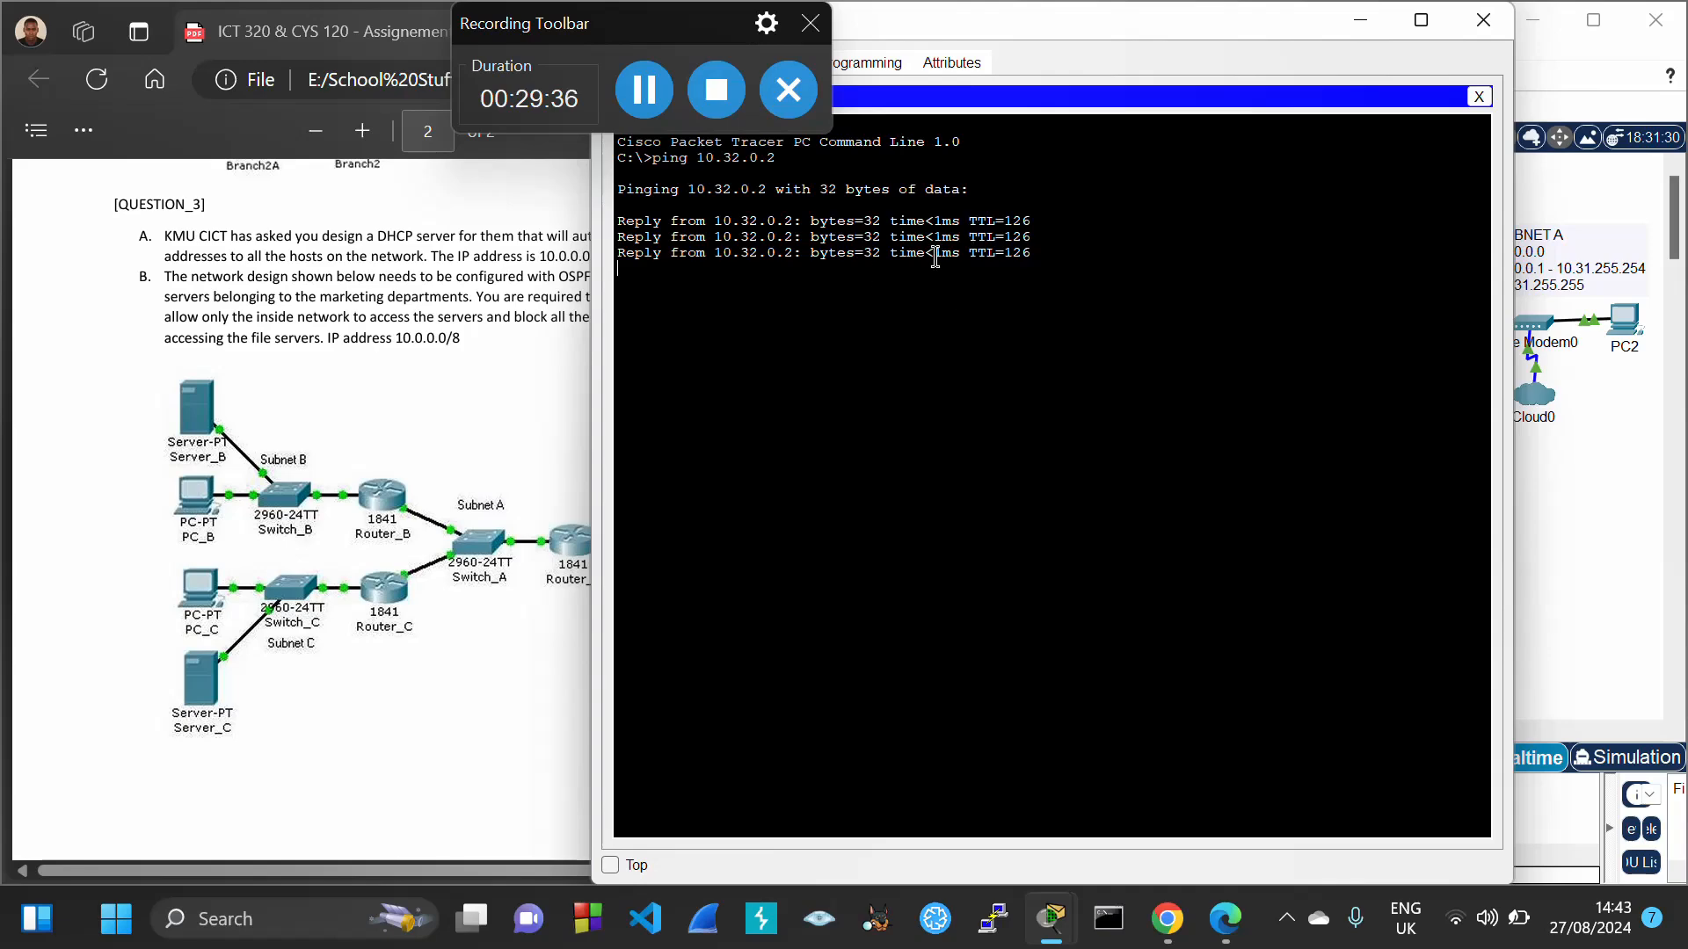
{"action": "left_click", "coordinate": [1483, 19]}
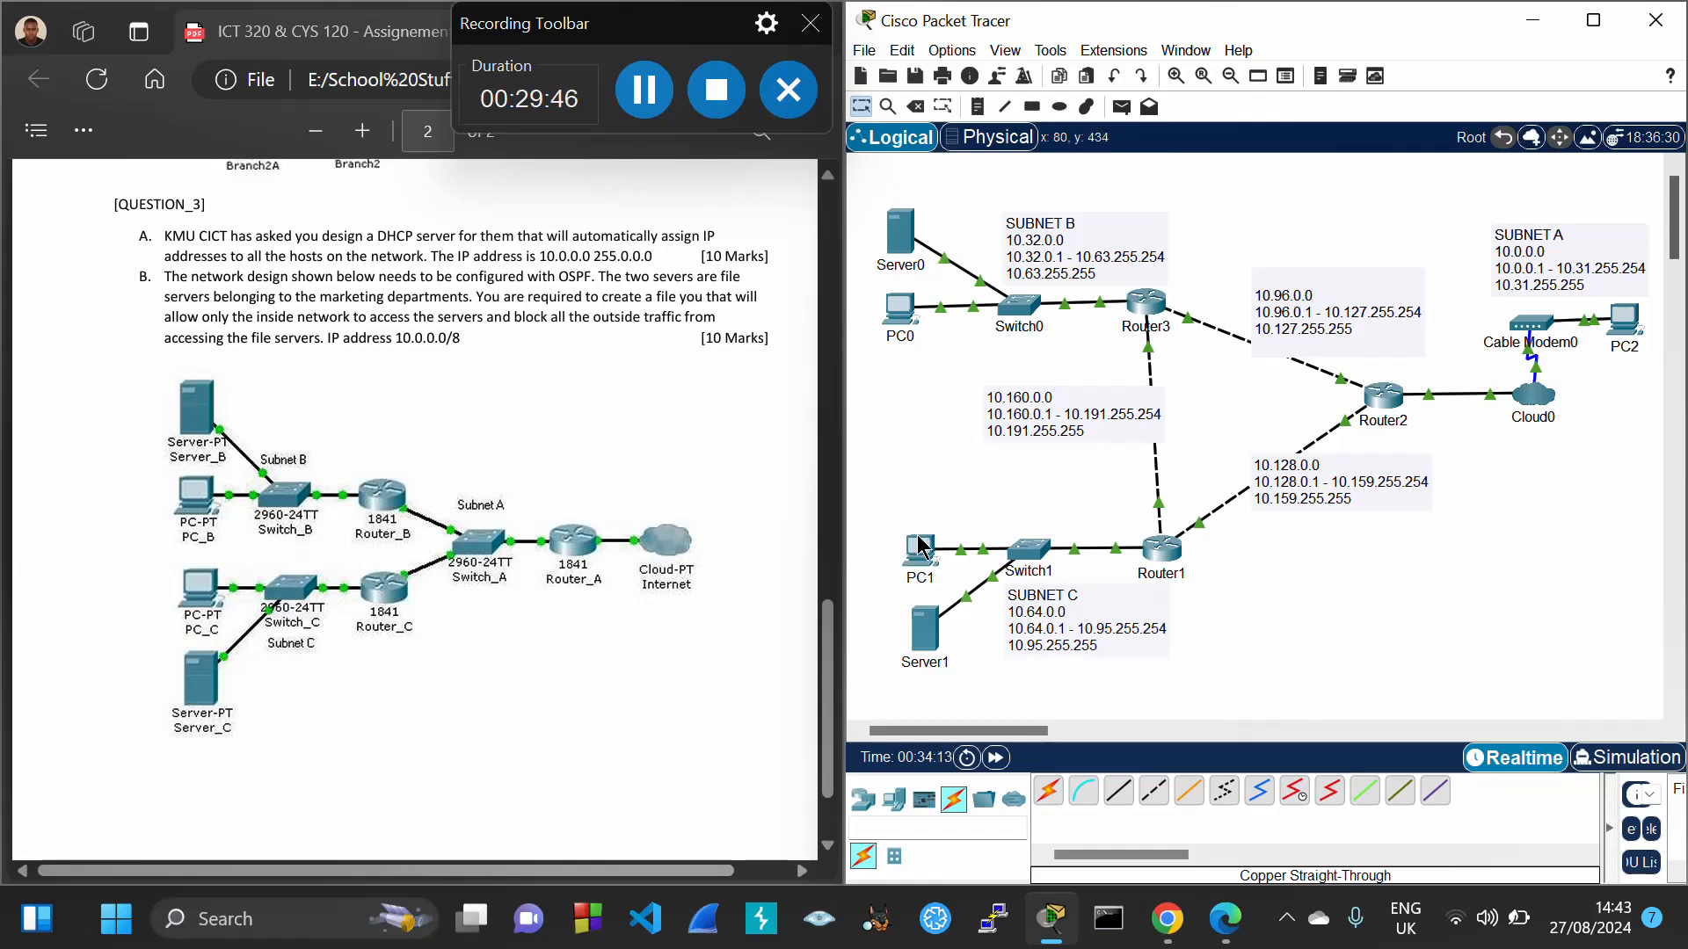
{"action": "mouse_move", "coordinate": [920, 547]}
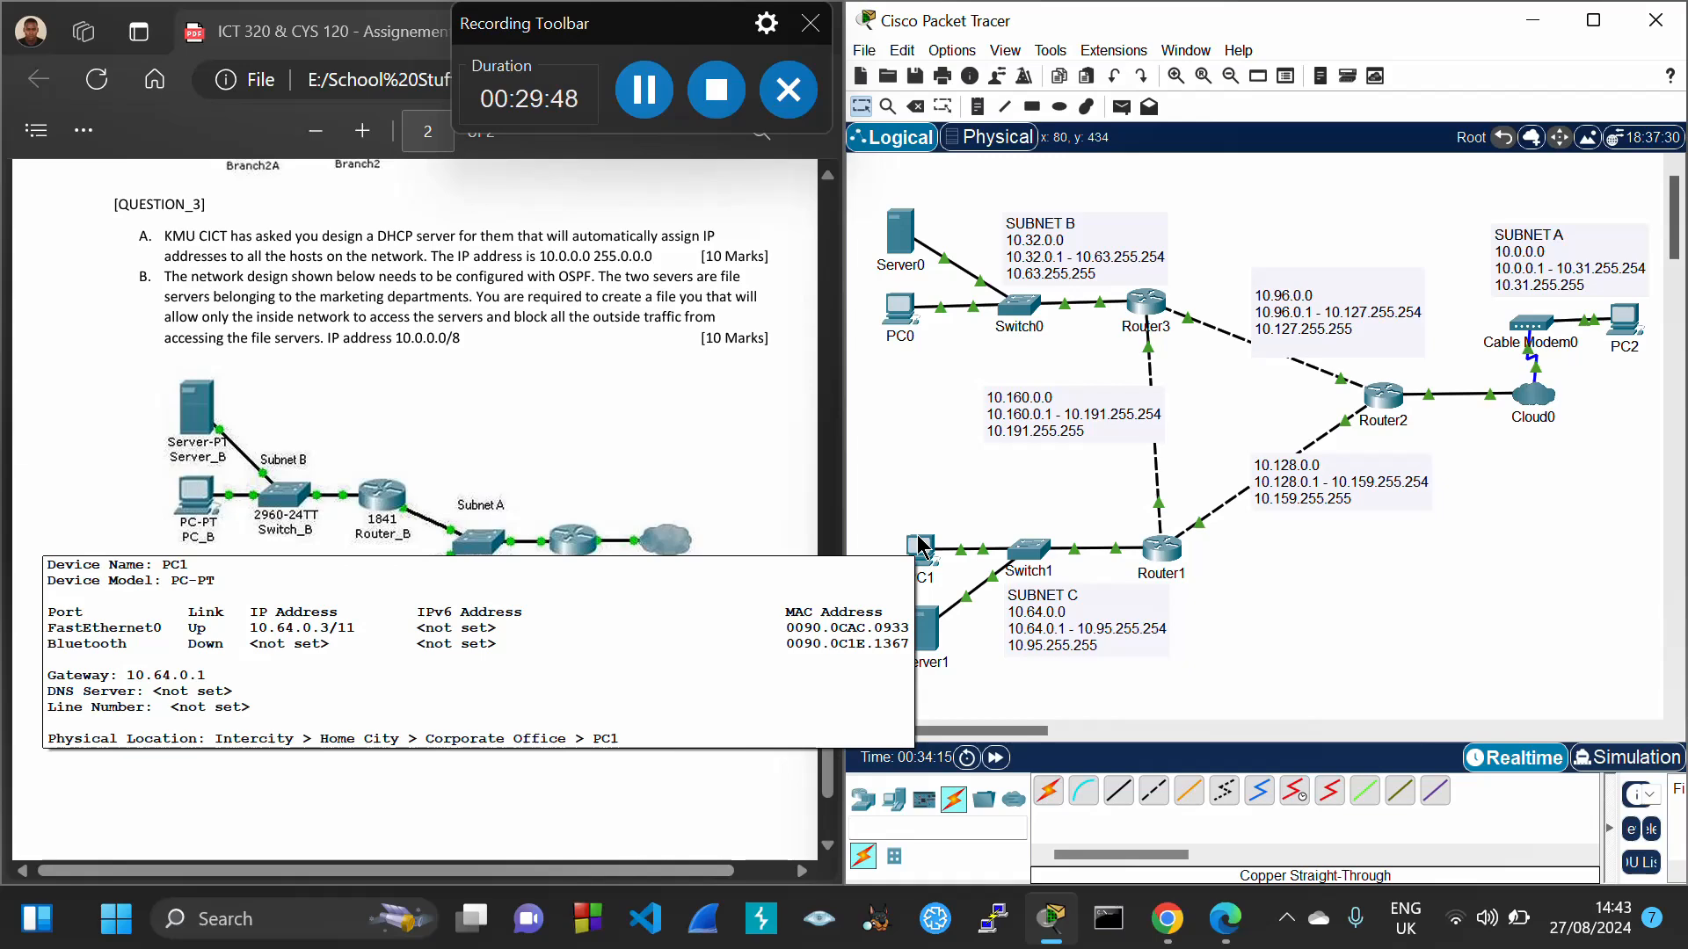
Start a Deny IP firewall rule on Server0 for remote address 10.64.0.0
{"action": "left_click", "coordinate": [900, 235]}
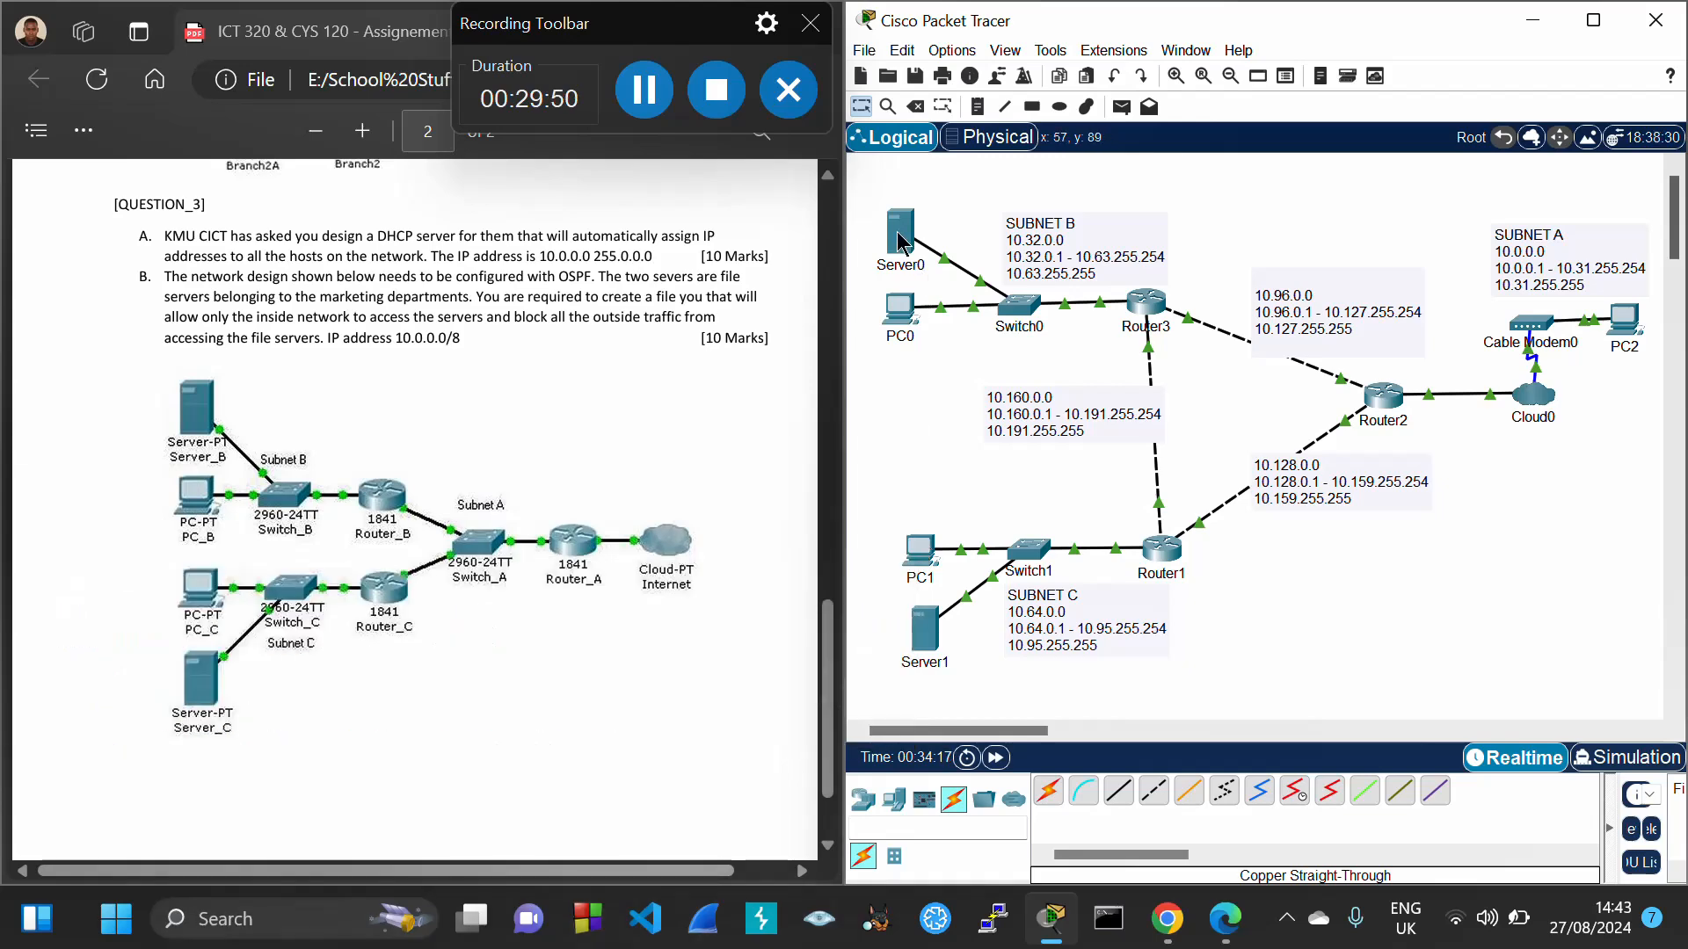
{"action": "left_click", "coordinate": [1222, 471]}
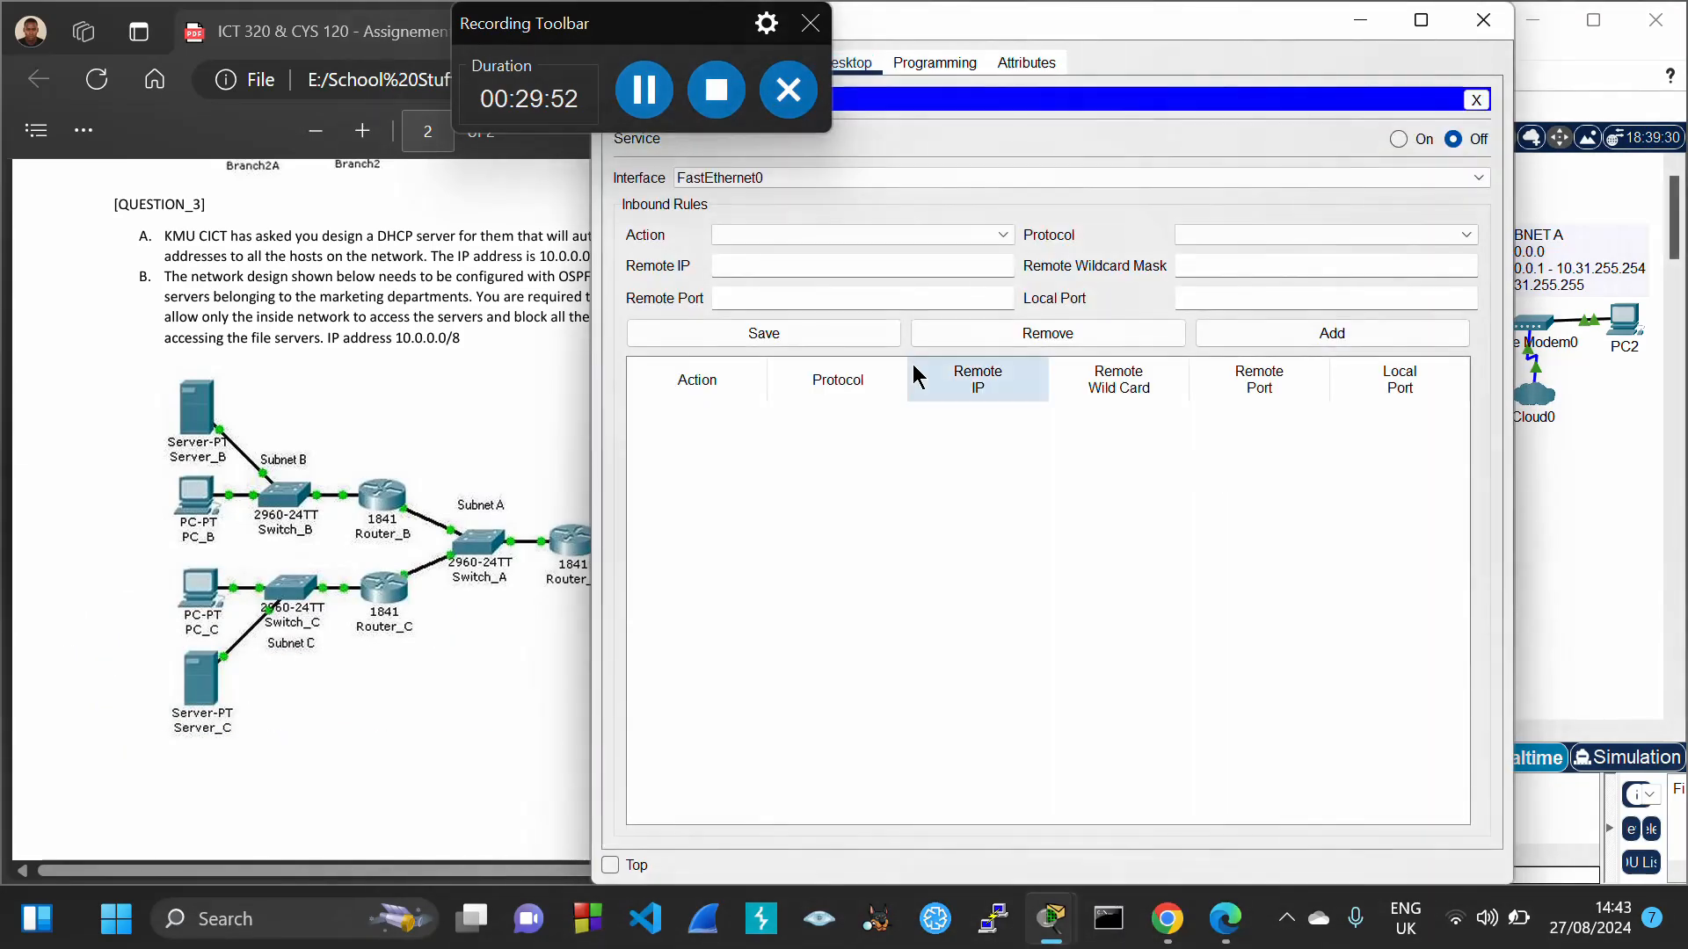
{"action": "type", "text": "10.64"}
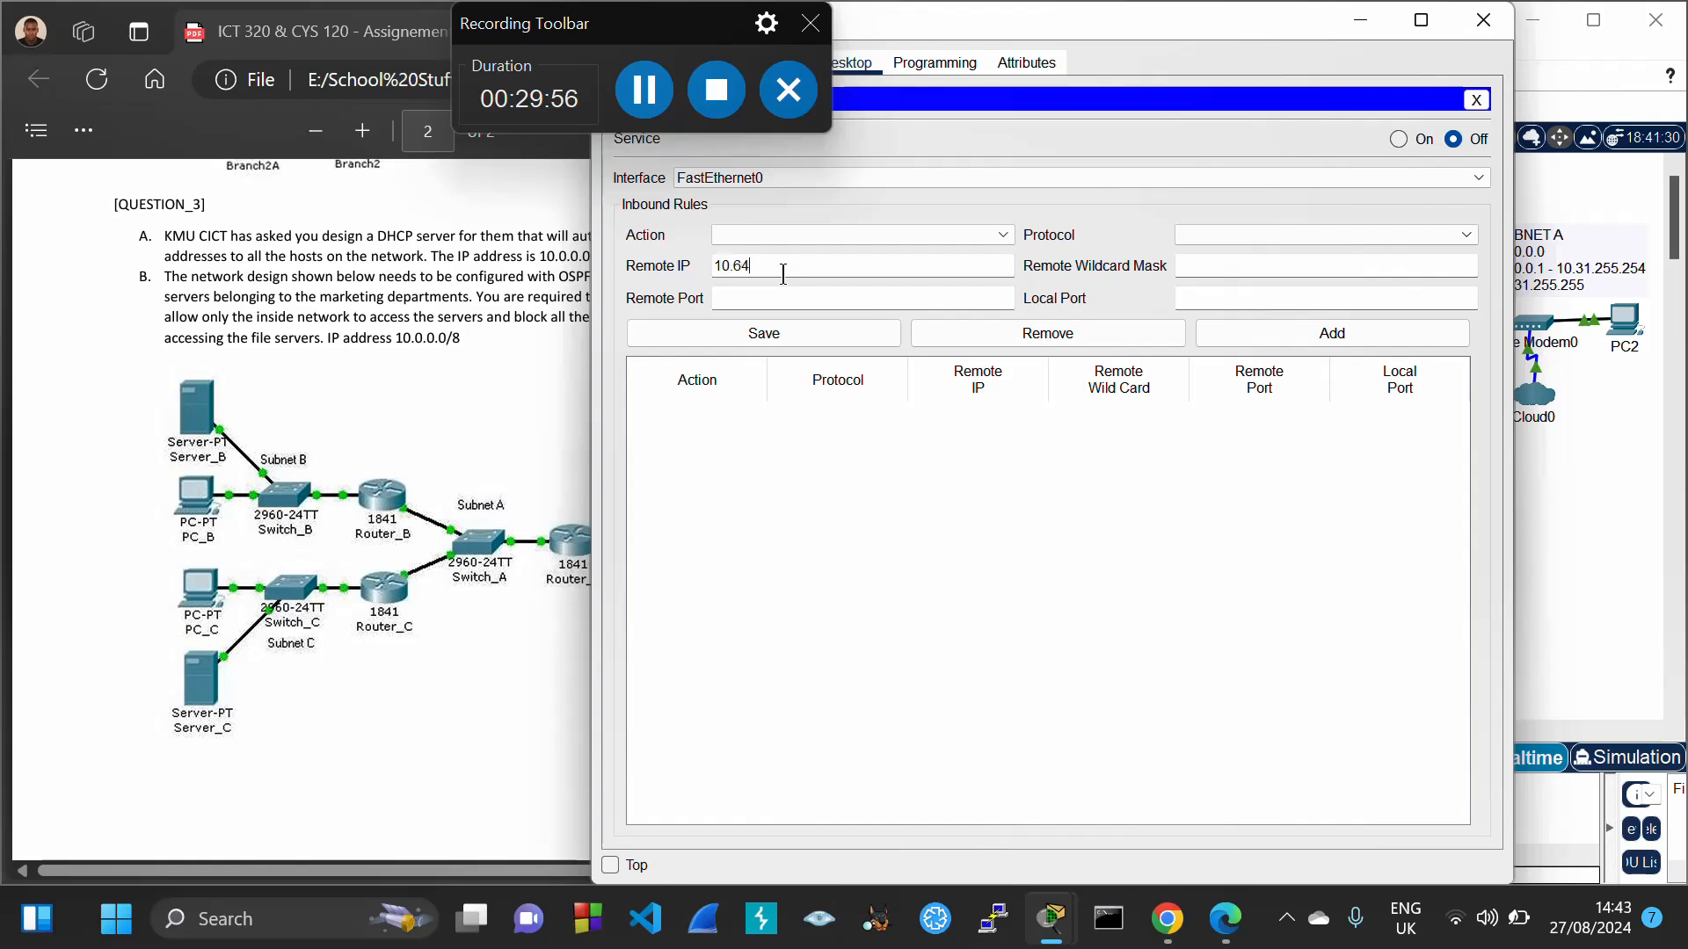
{"action": "type", "text": ".0.3"}
{"action": "left_click", "coordinate": [977, 227]}
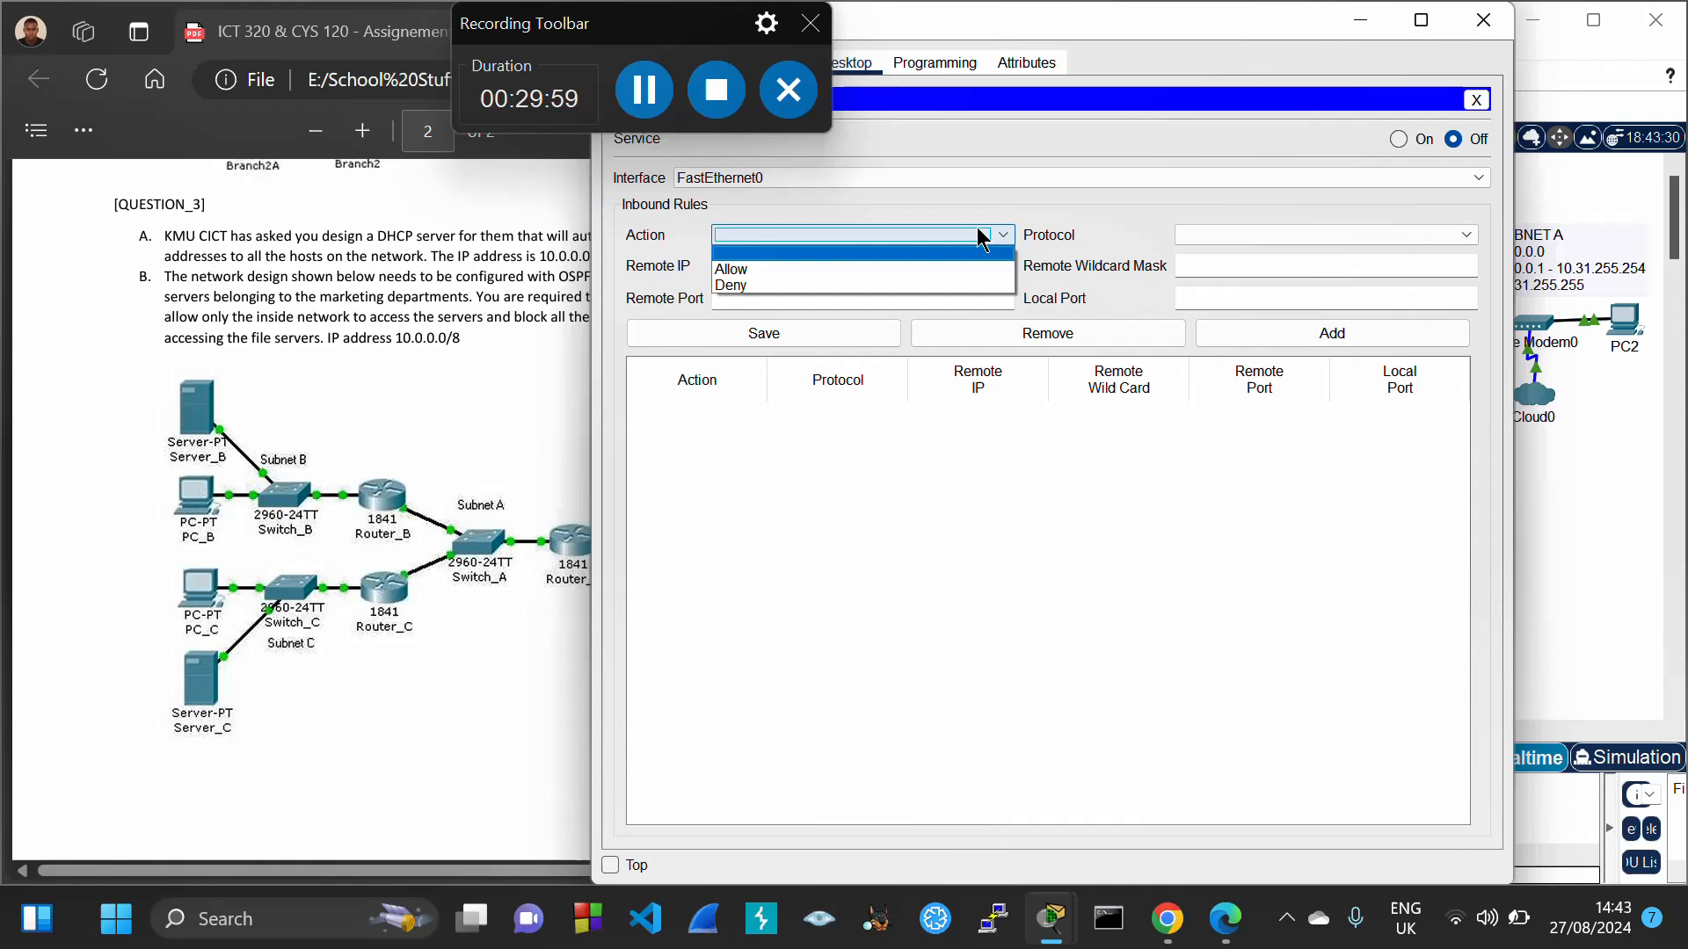
{"action": "left_click", "coordinate": [800, 279]}
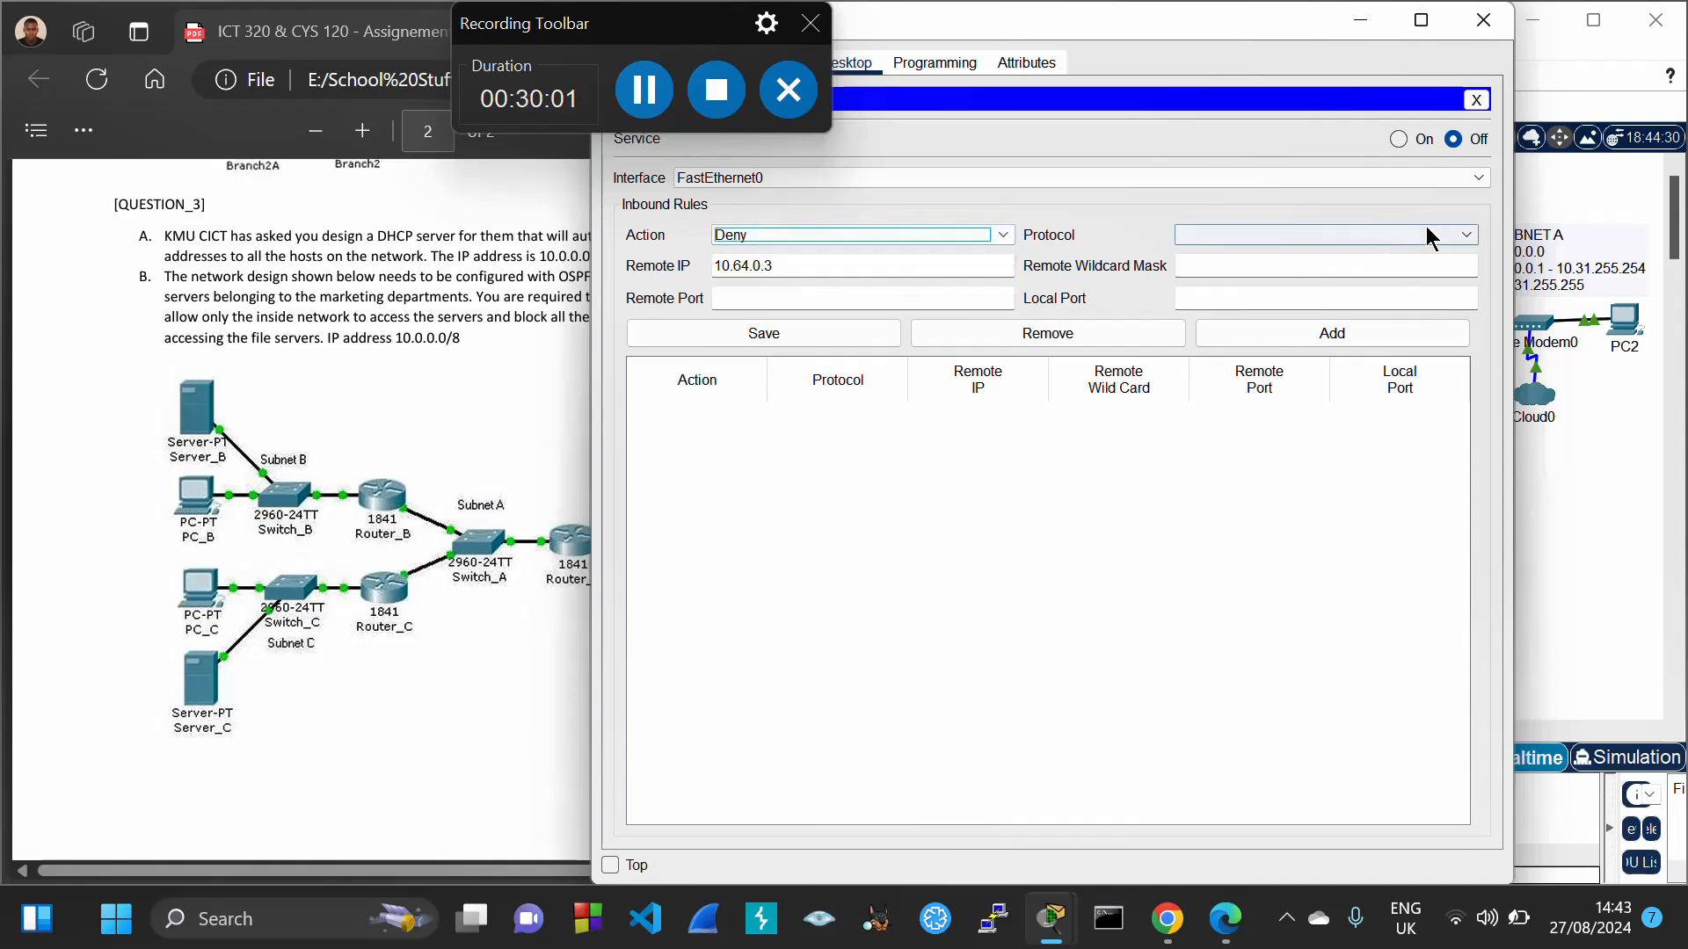
{"action": "left_click", "coordinate": [1438, 232]}
{"action": "left_click", "coordinate": [1290, 269]}
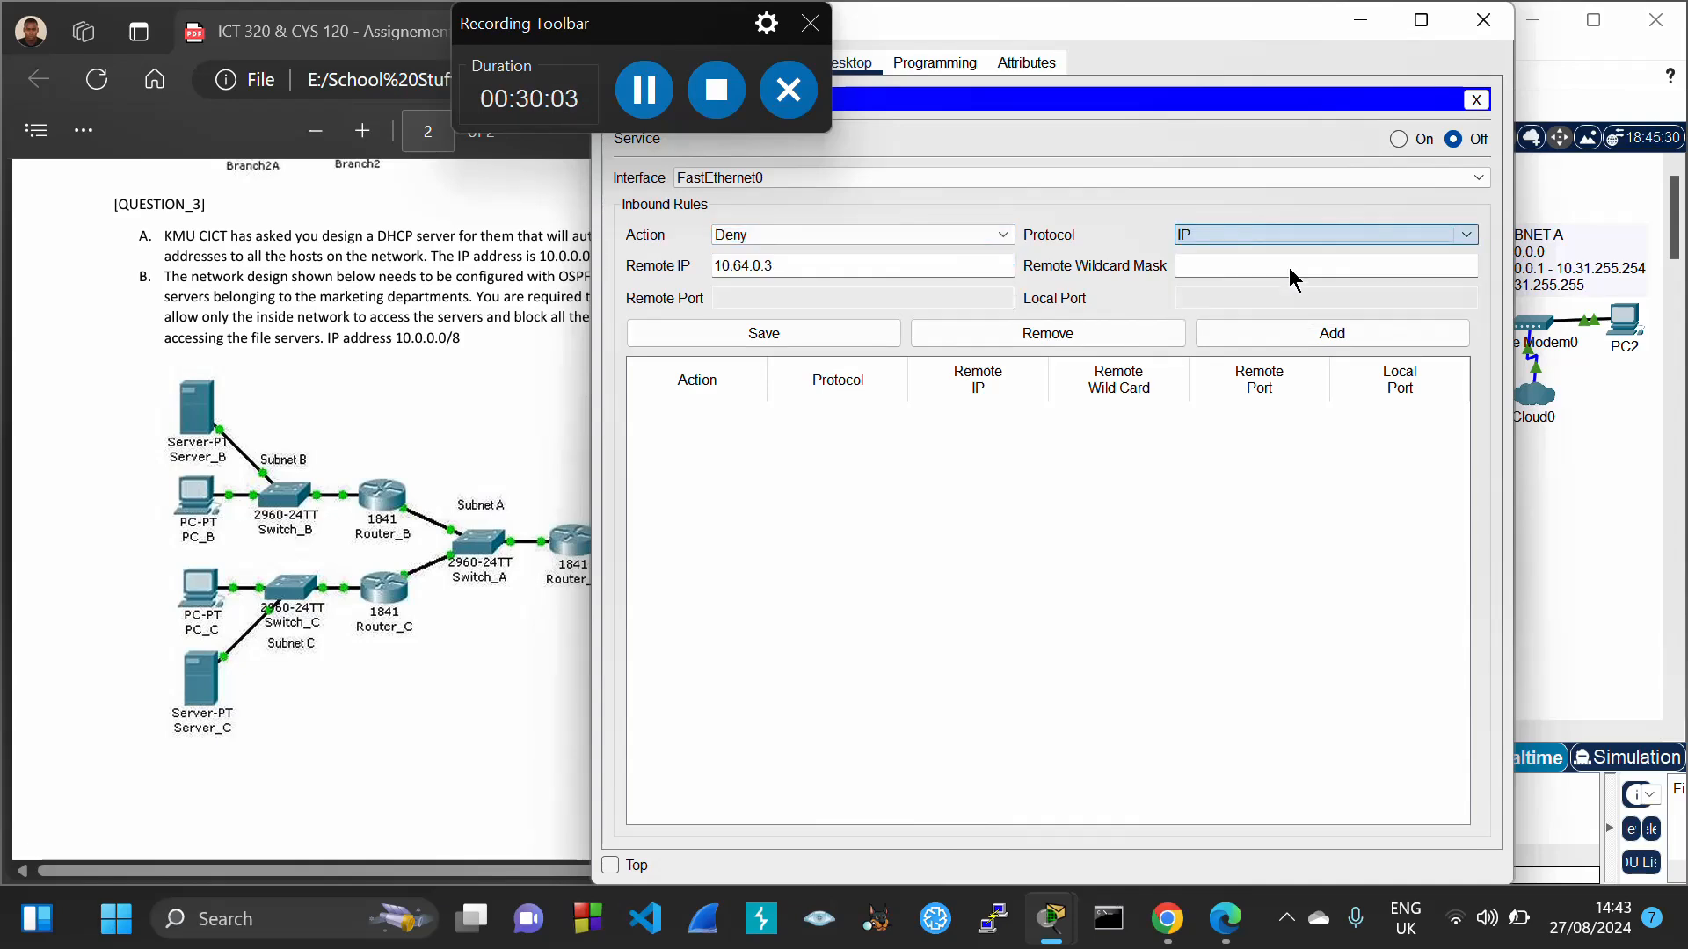
Give the rule wildcard 0.0.0.31, add and save it, turn the firewall on, and close the window
{"action": "left_click", "coordinate": [1250, 266]}
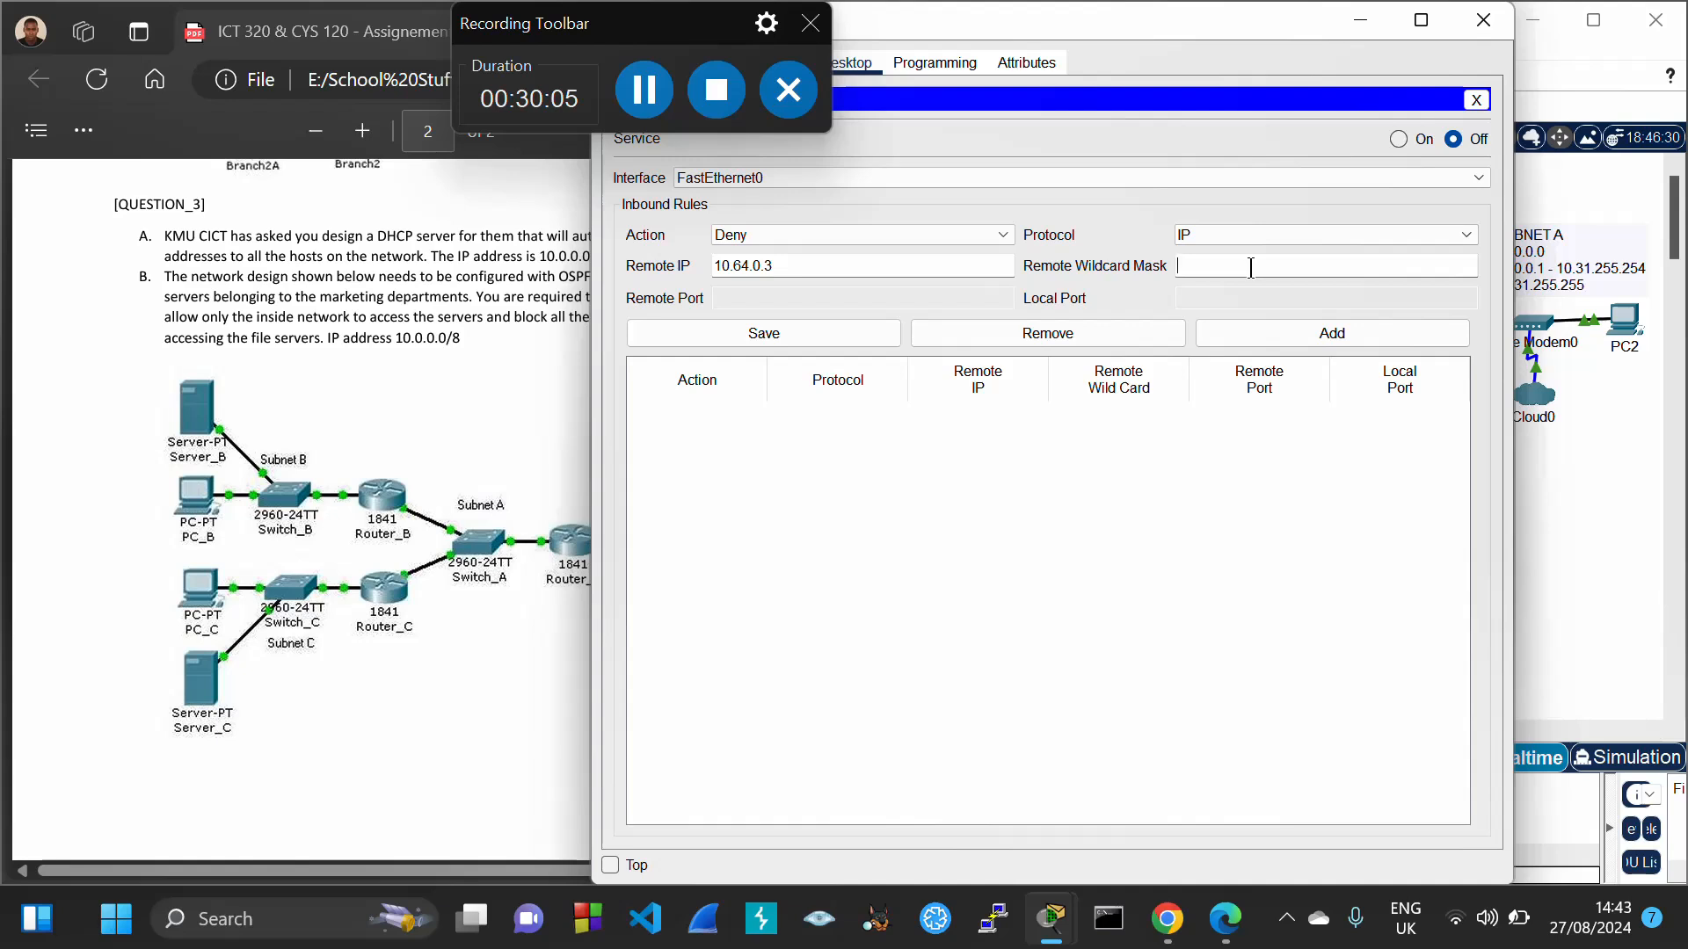
{"action": "type", "text": "0.0.031"}
{"action": "key", "text": "BackSpace"}
{"action": "key", "text": "BackSpace"}
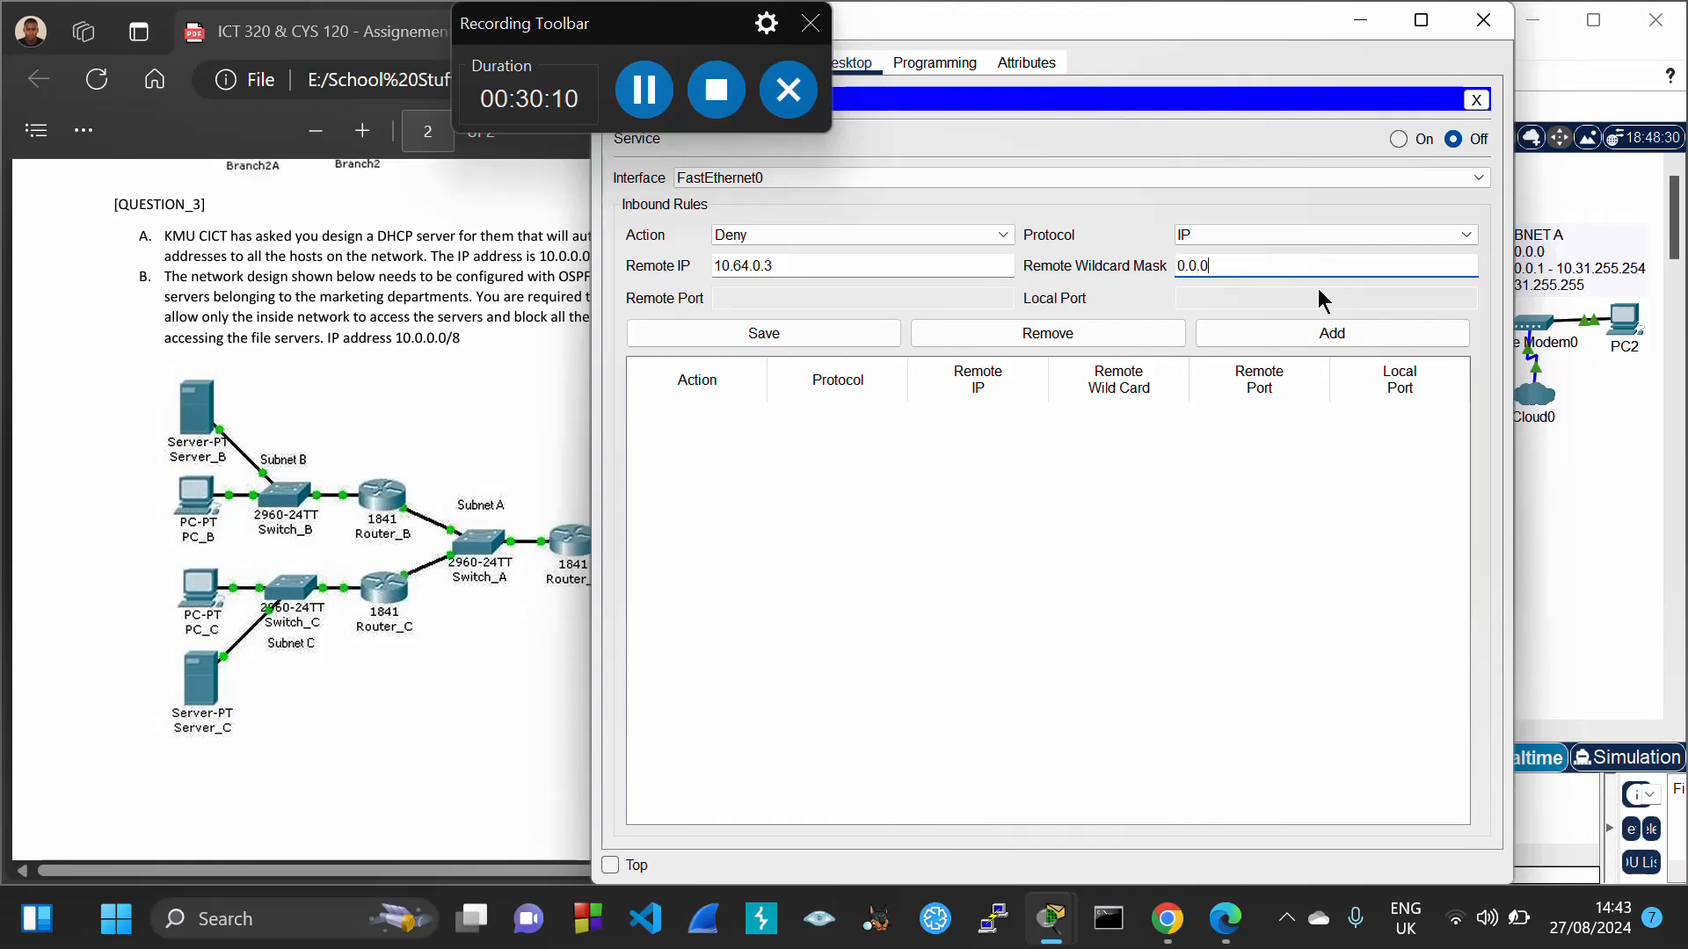
{"action": "type", "text": ".31"}
{"action": "left_click", "coordinate": [1333, 335]}
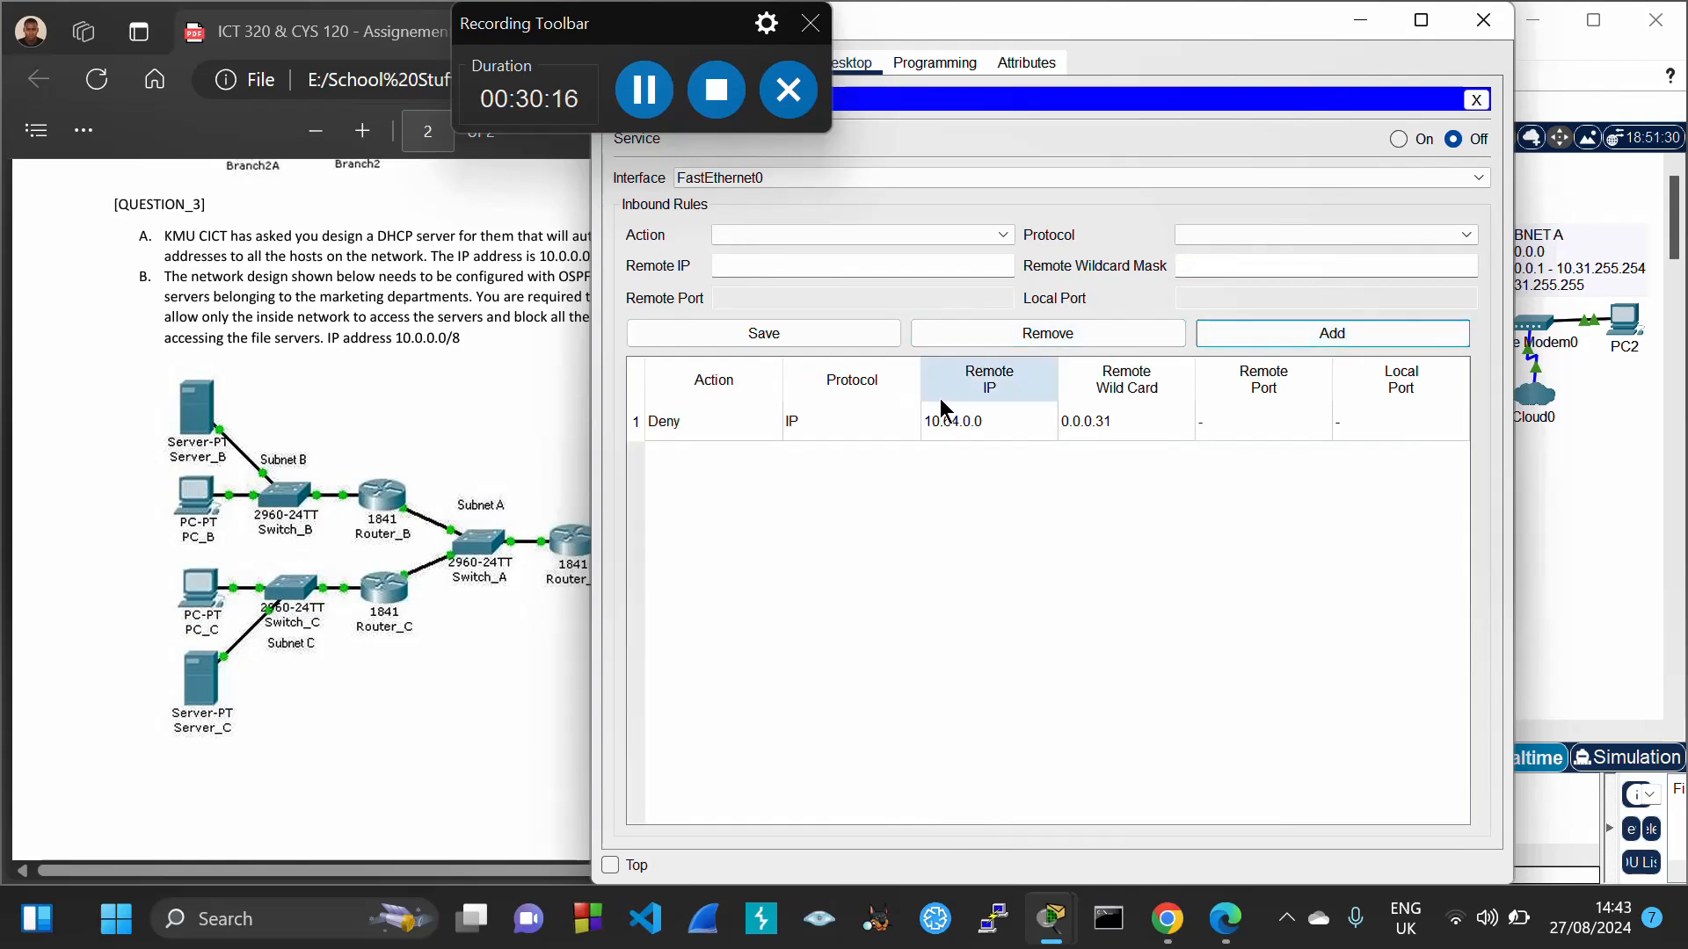
{"action": "left_click", "coordinate": [910, 418]}
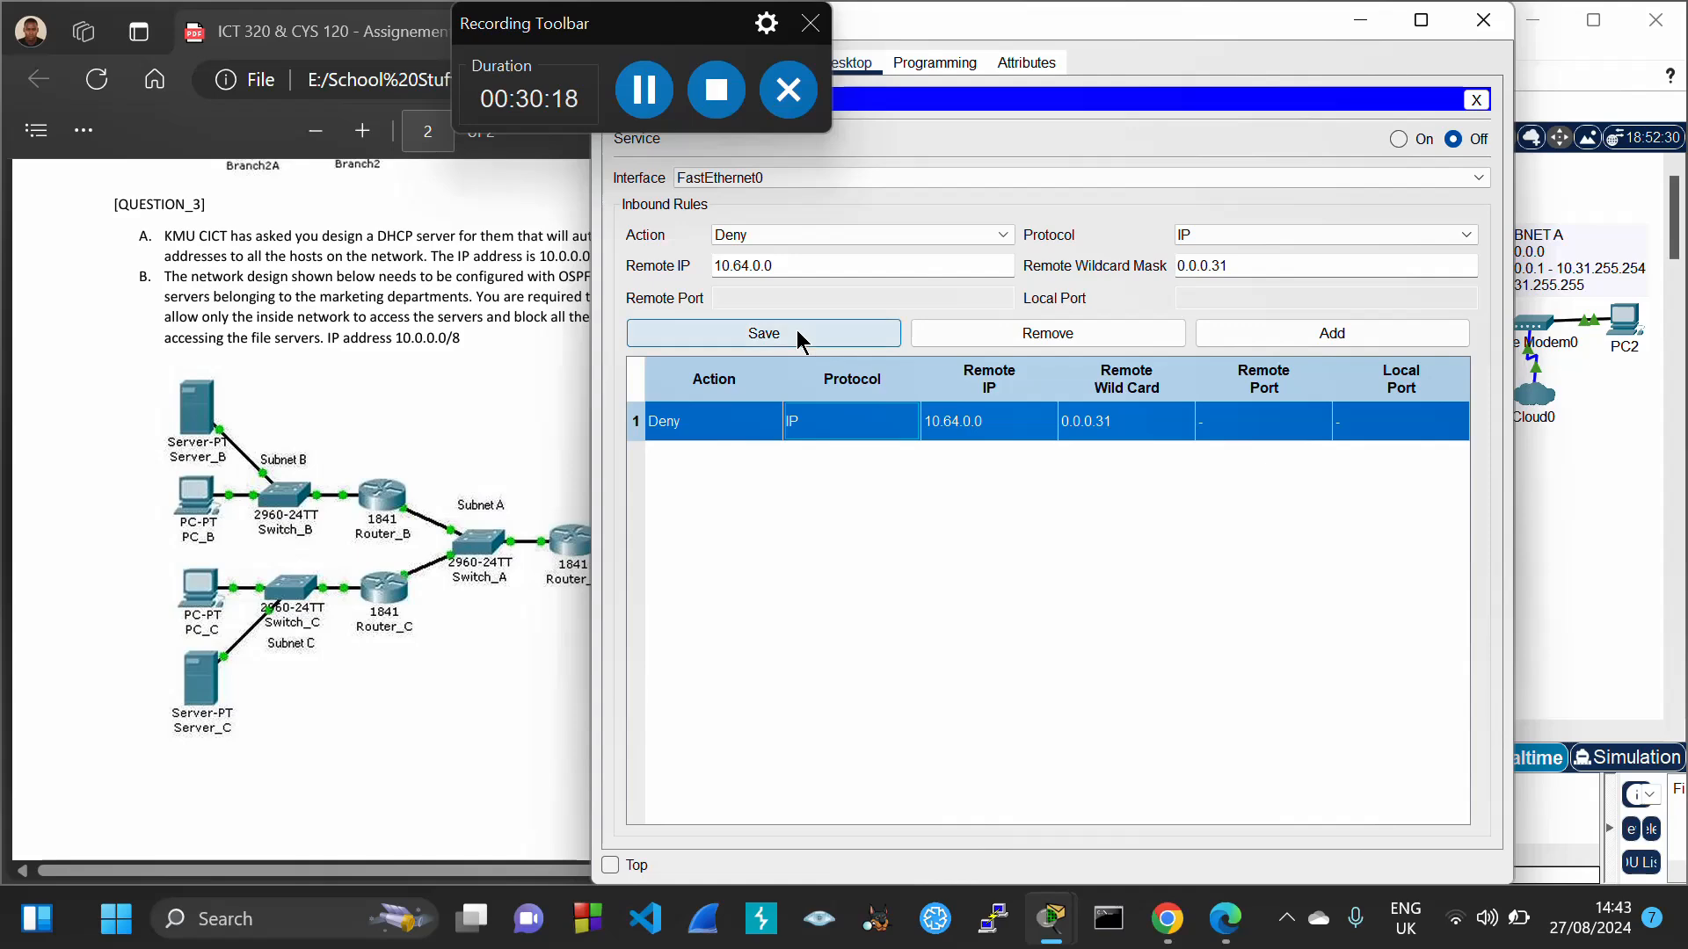
{"action": "left_click", "coordinate": [797, 335]}
{"action": "left_click", "coordinate": [1398, 138]}
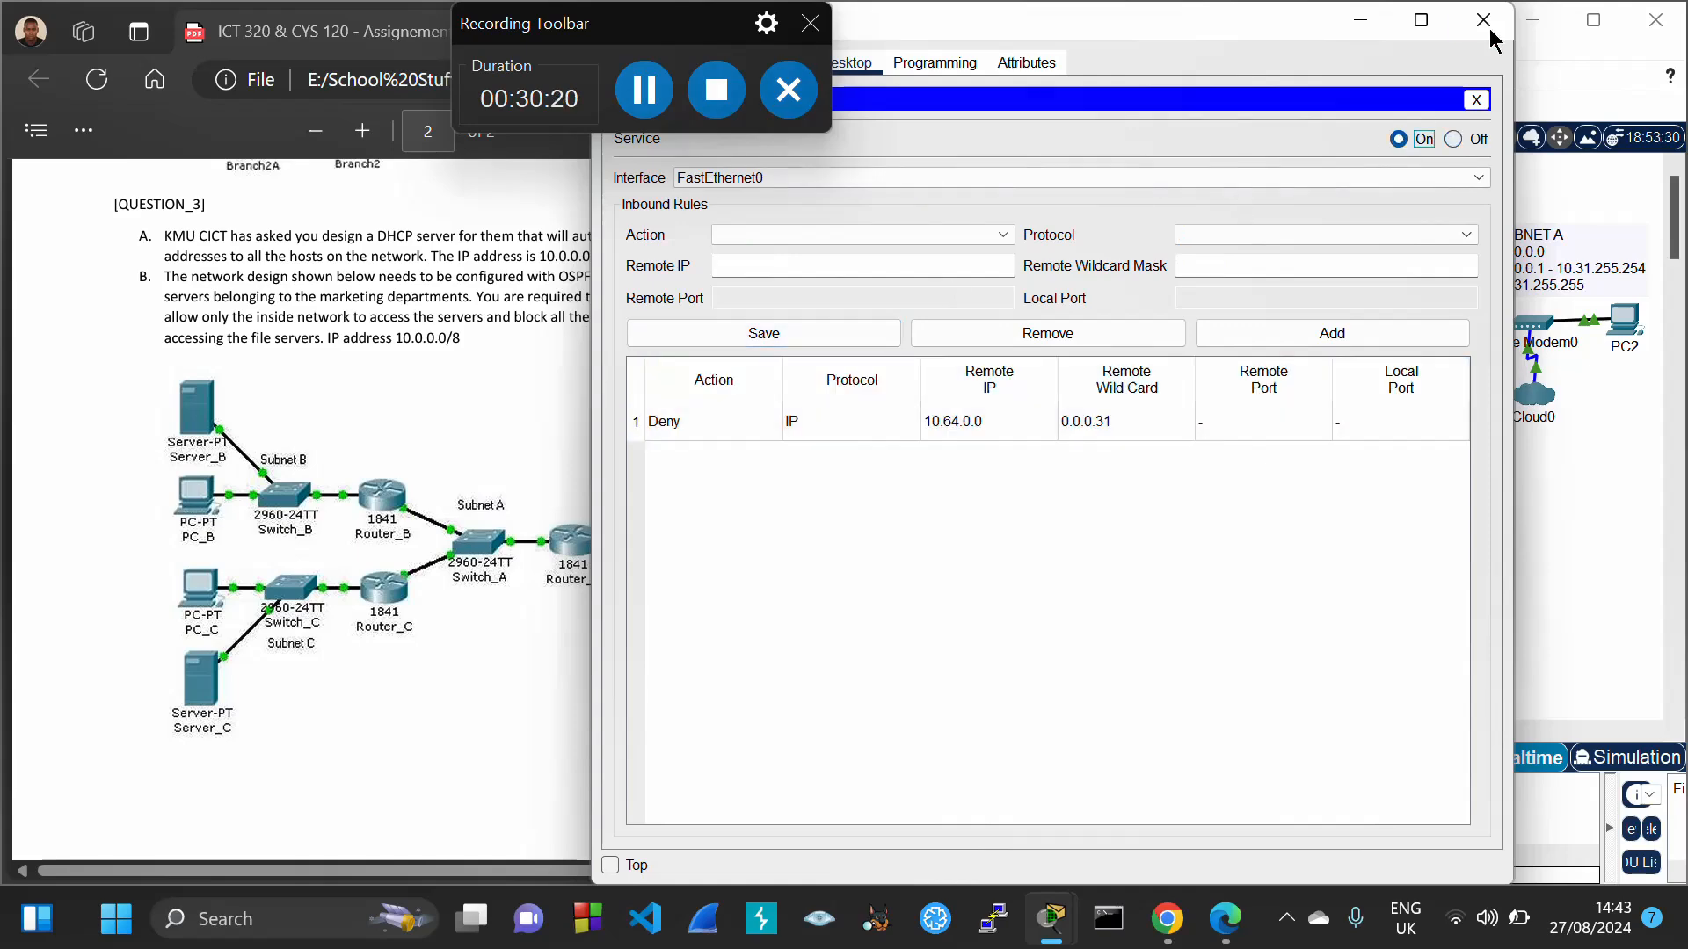
{"action": "left_click", "coordinate": [1483, 19]}
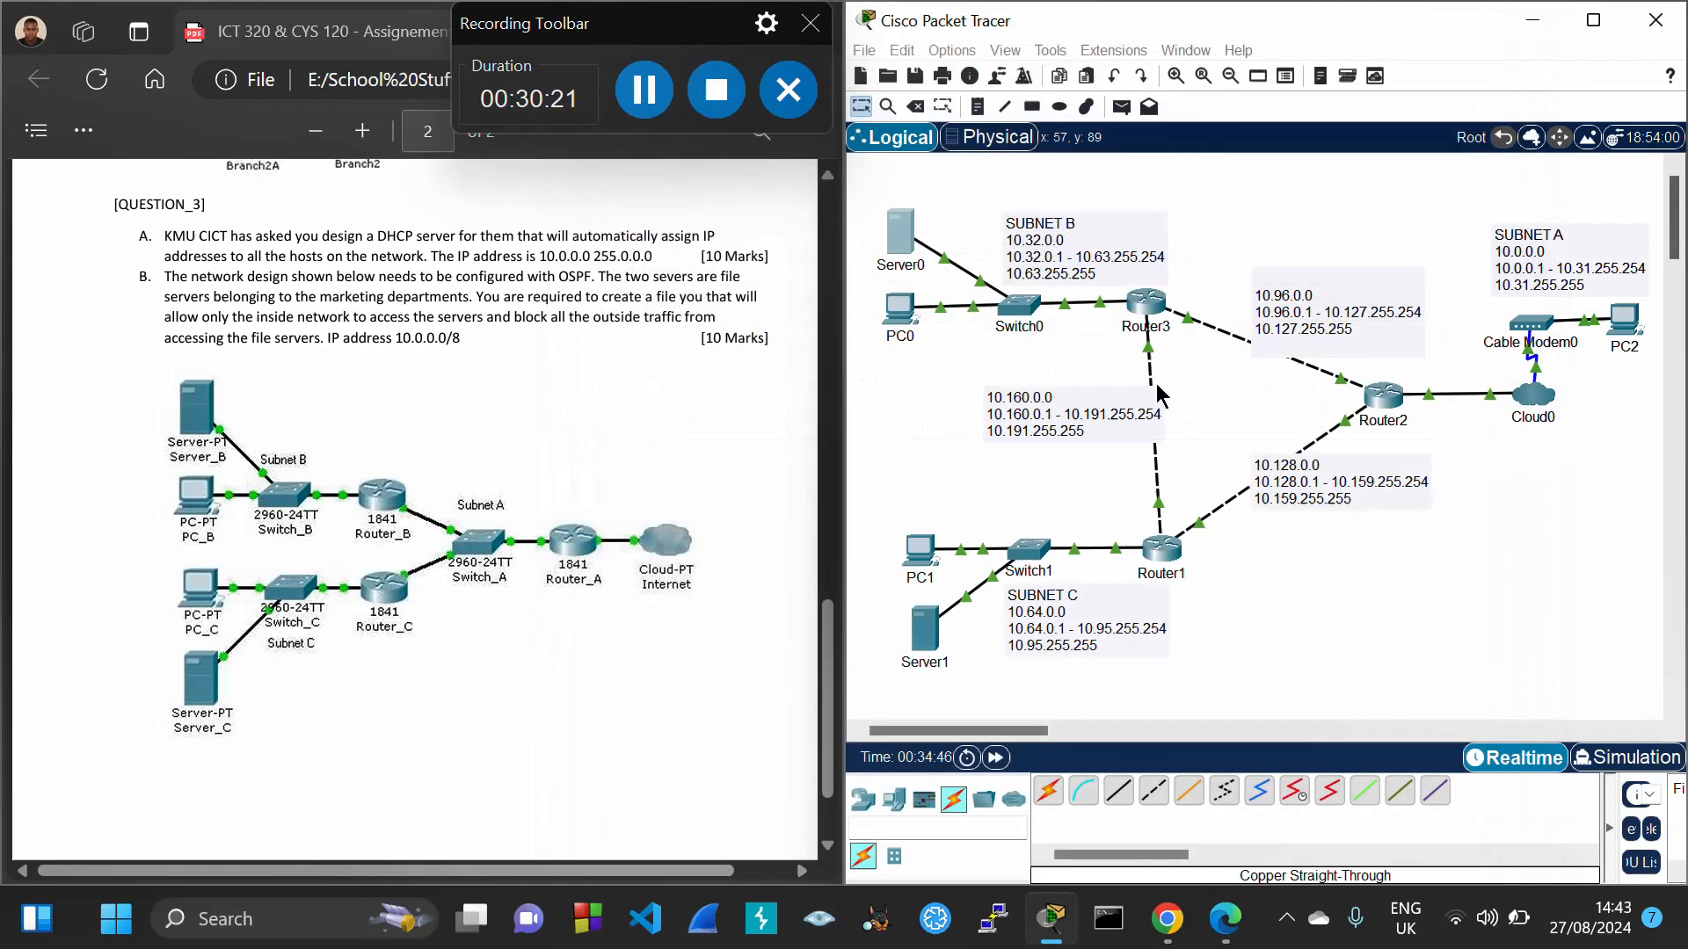
Rerun PC1's ping to 10.32.0.2, stop it with Ctrl+C after it times out, and close the window
{"action": "left_click", "coordinate": [920, 559]}
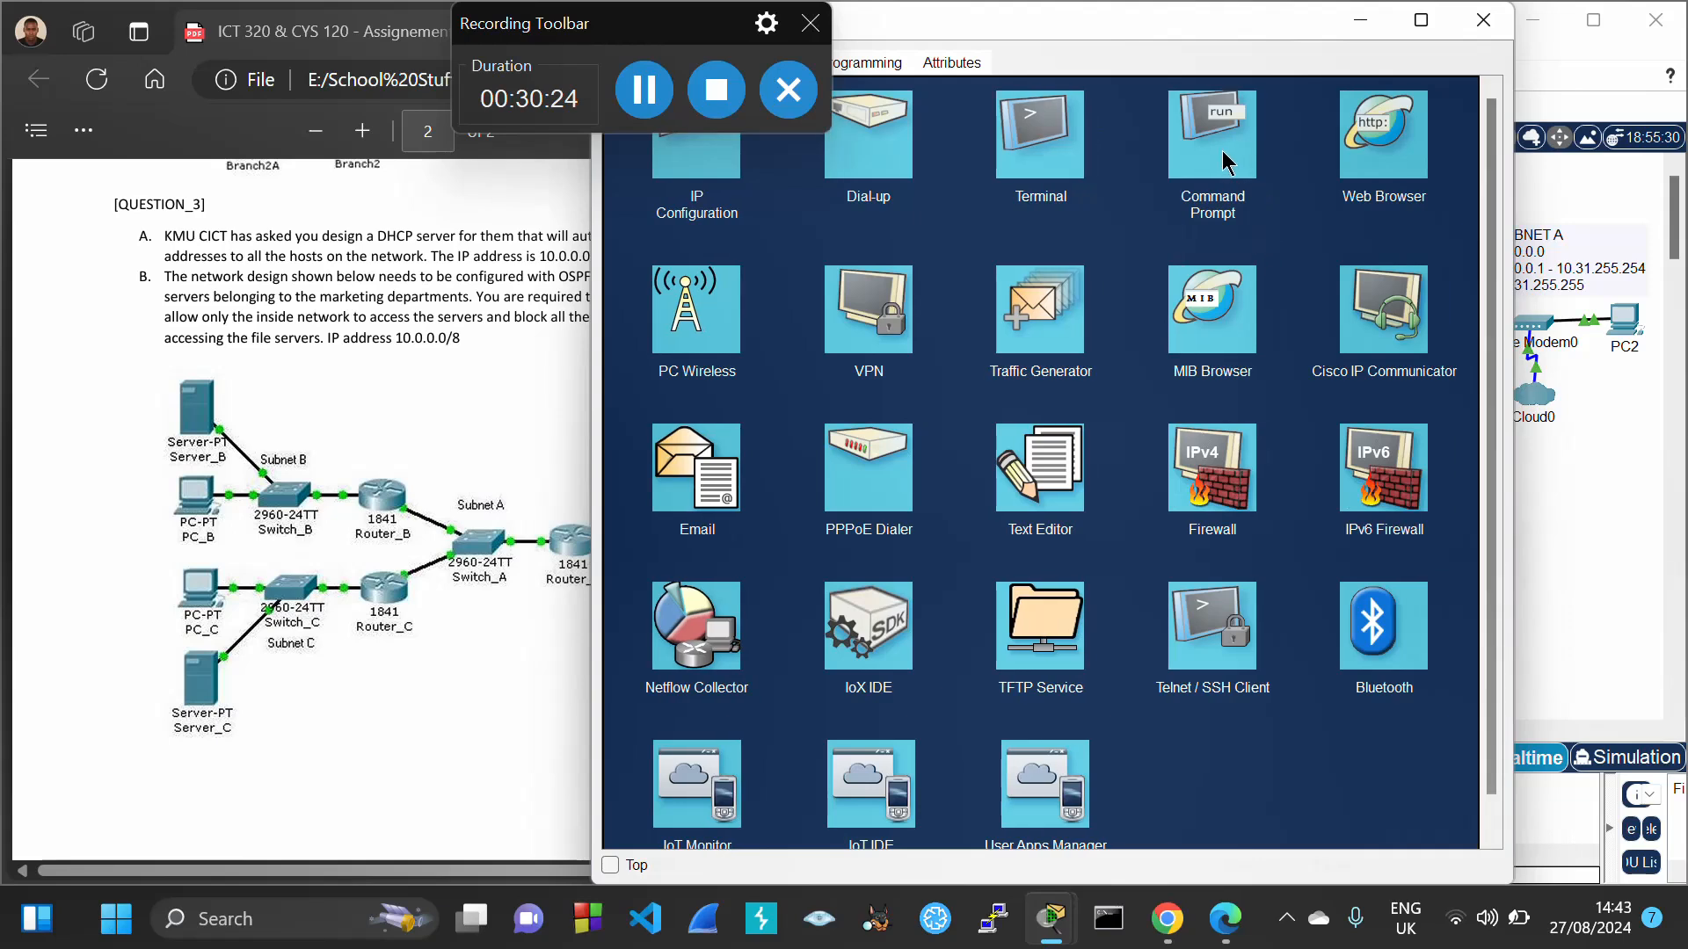
{"action": "left_click", "coordinate": [1228, 145]}
{"action": "key", "text": "Up"}
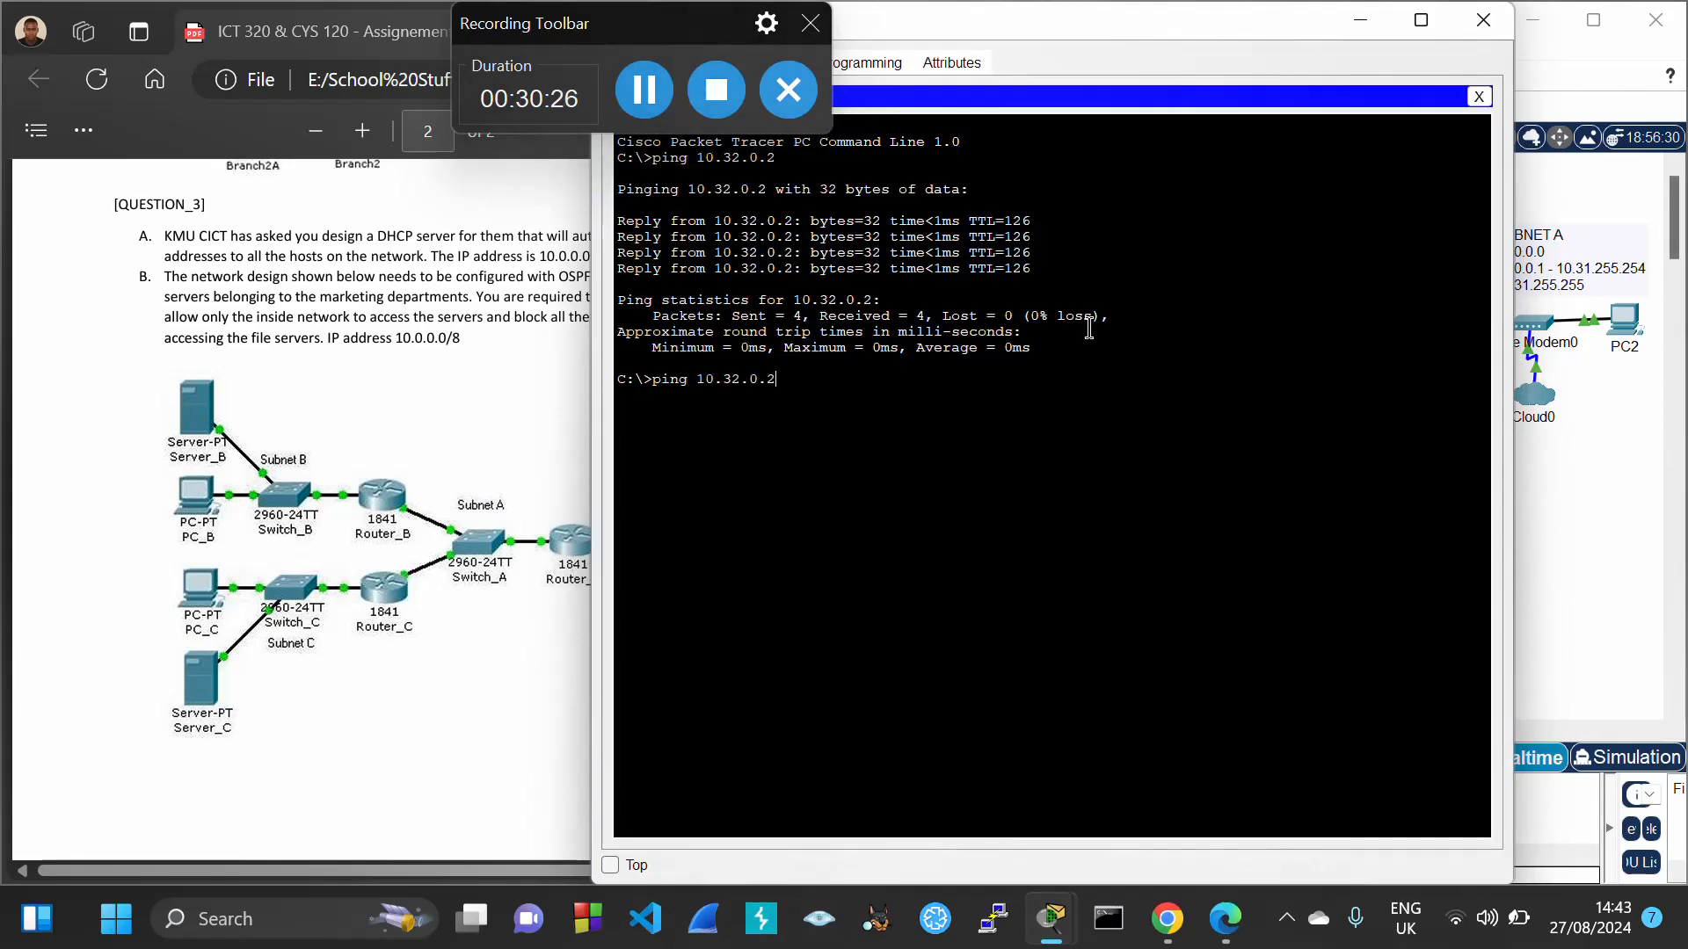
{"action": "key", "text": "Return"}
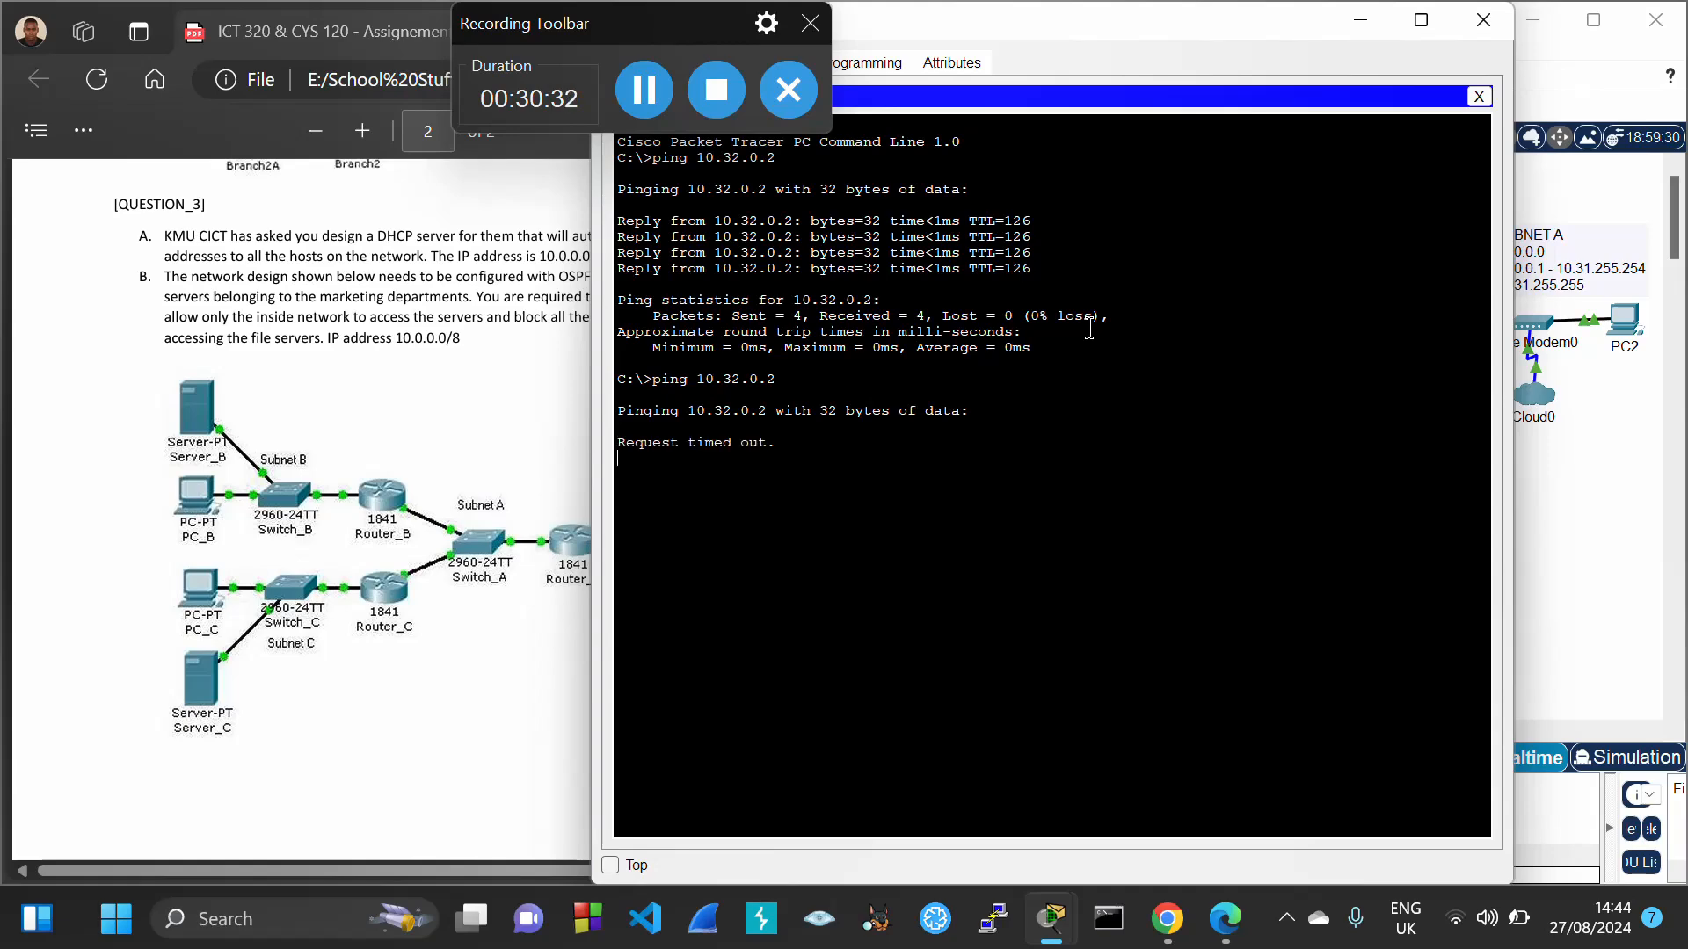
{"action": "key", "text": "ctrl+c"}
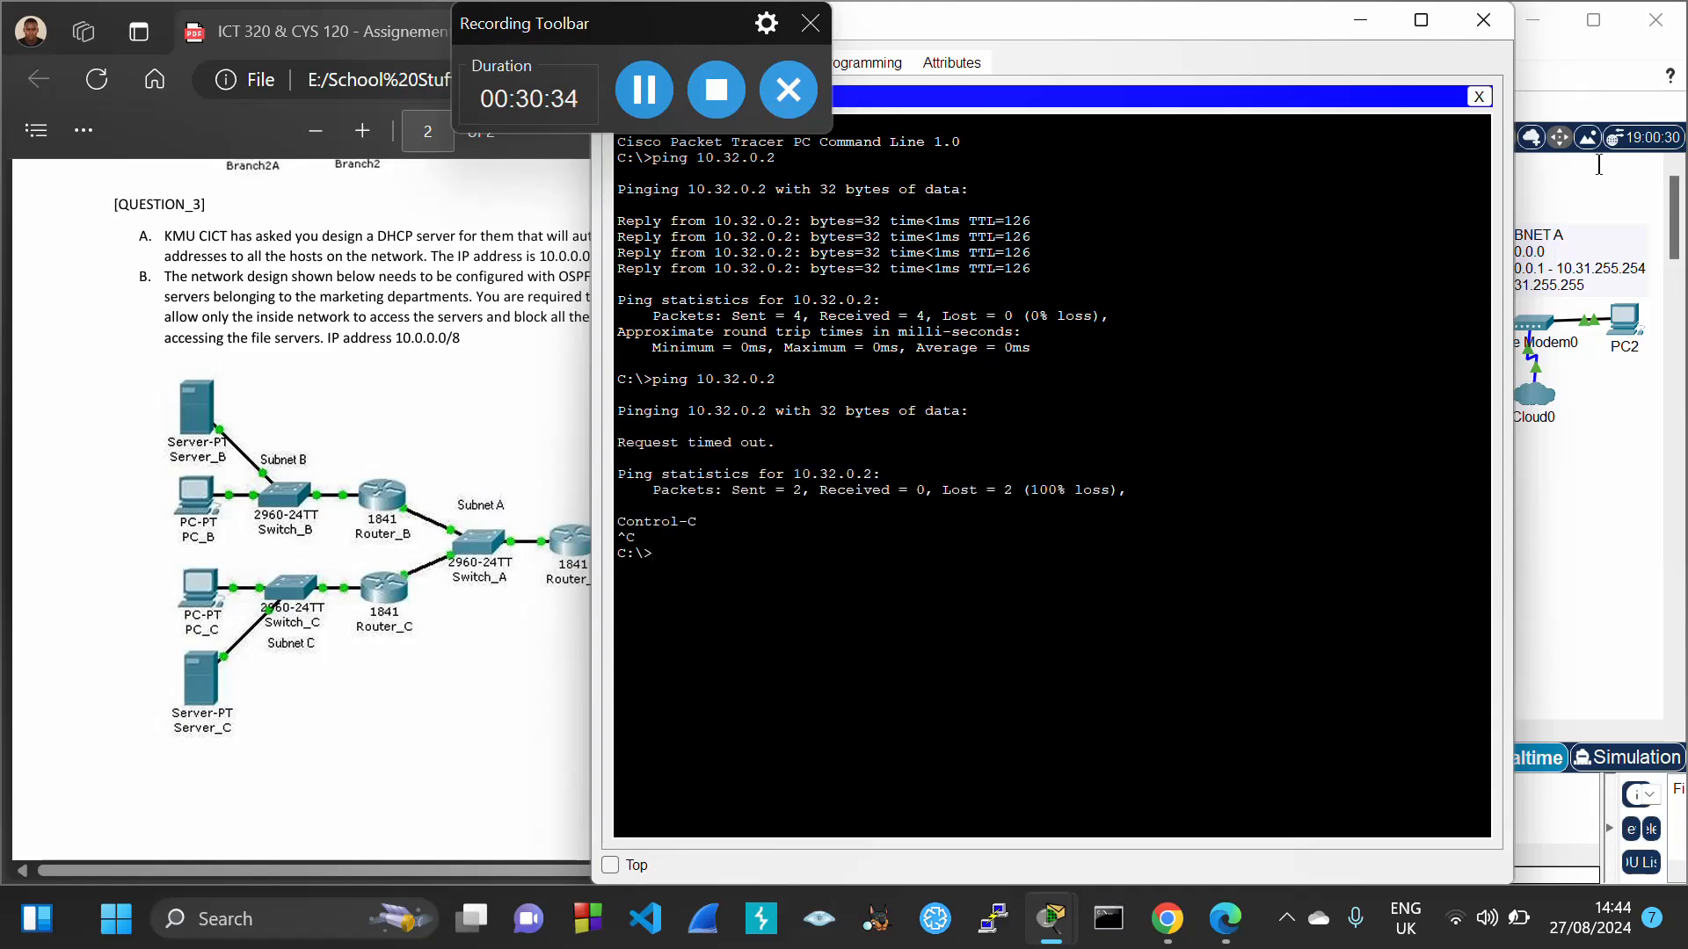
{"action": "left_click", "coordinate": [1483, 20]}
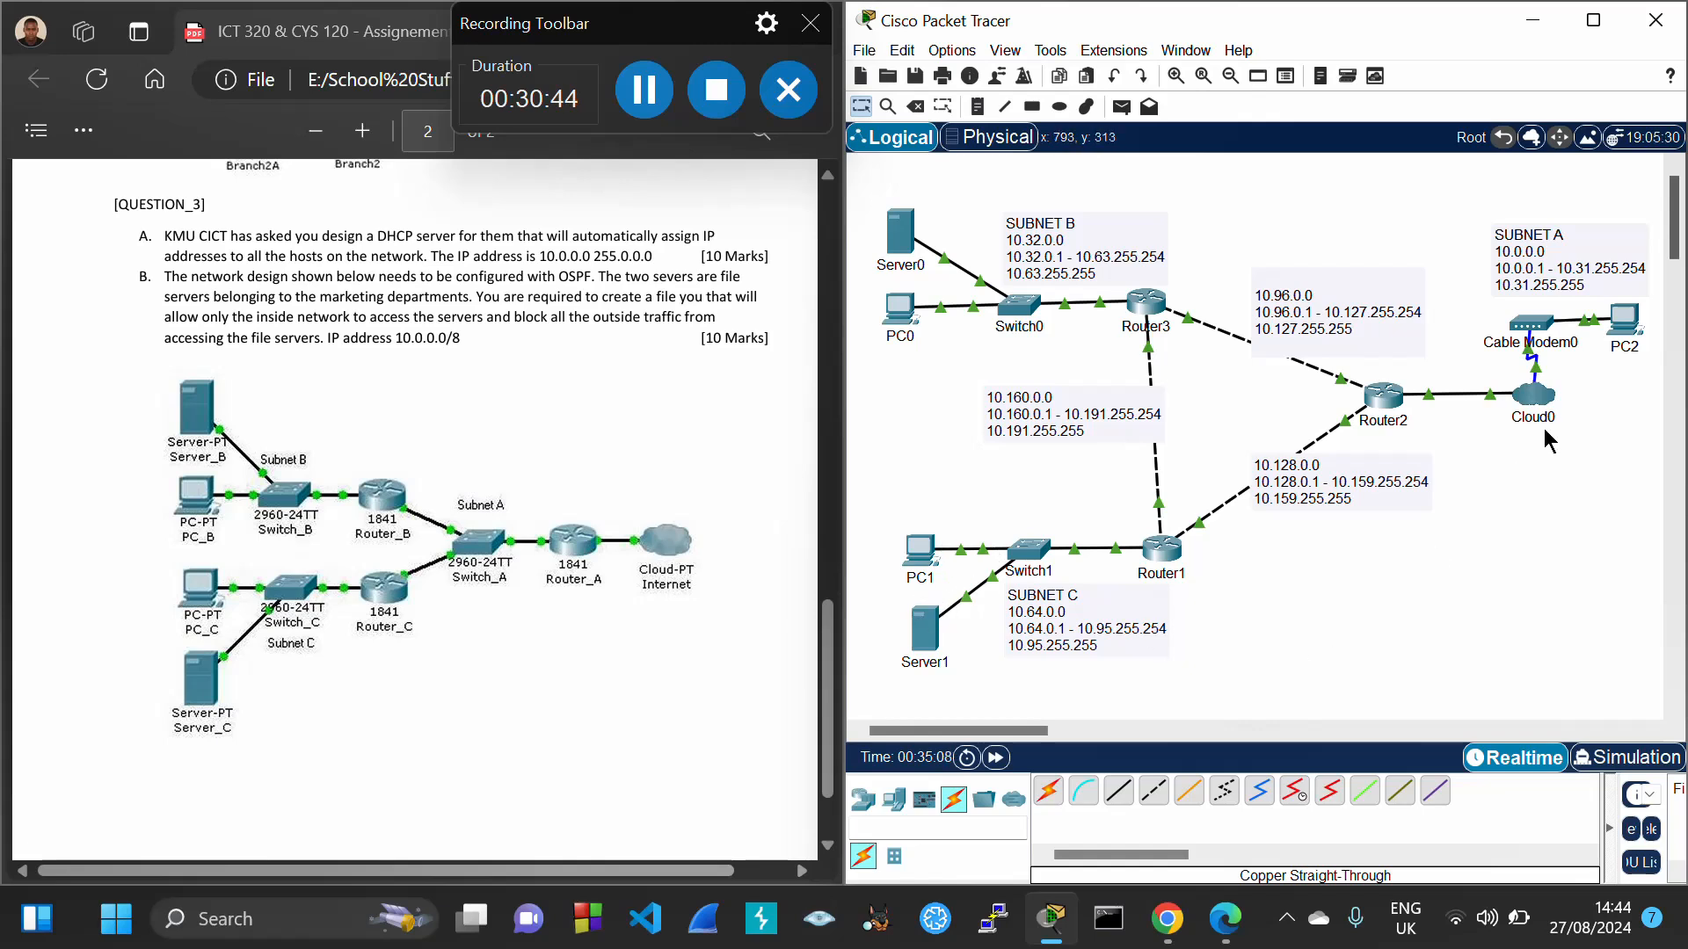
From PC2's Command Prompt, ping 10.32.0.2 and watch it time out
{"action": "mouse_move", "coordinate": [1621, 335]}
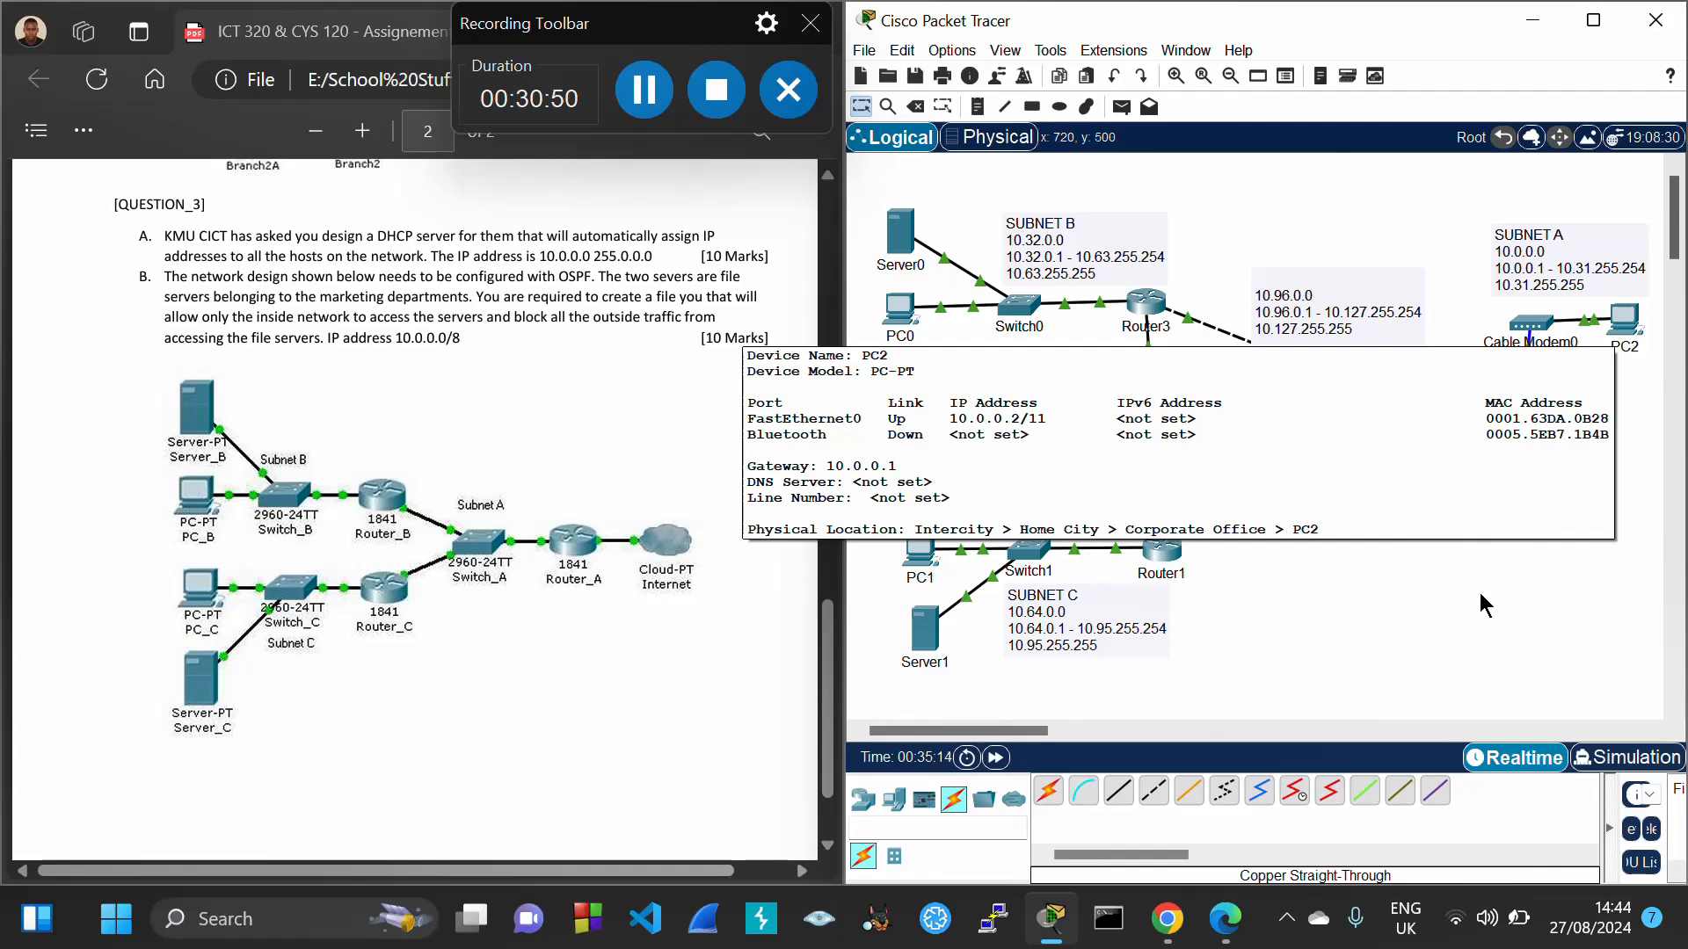
{"action": "mouse_move", "coordinate": [901, 252]}
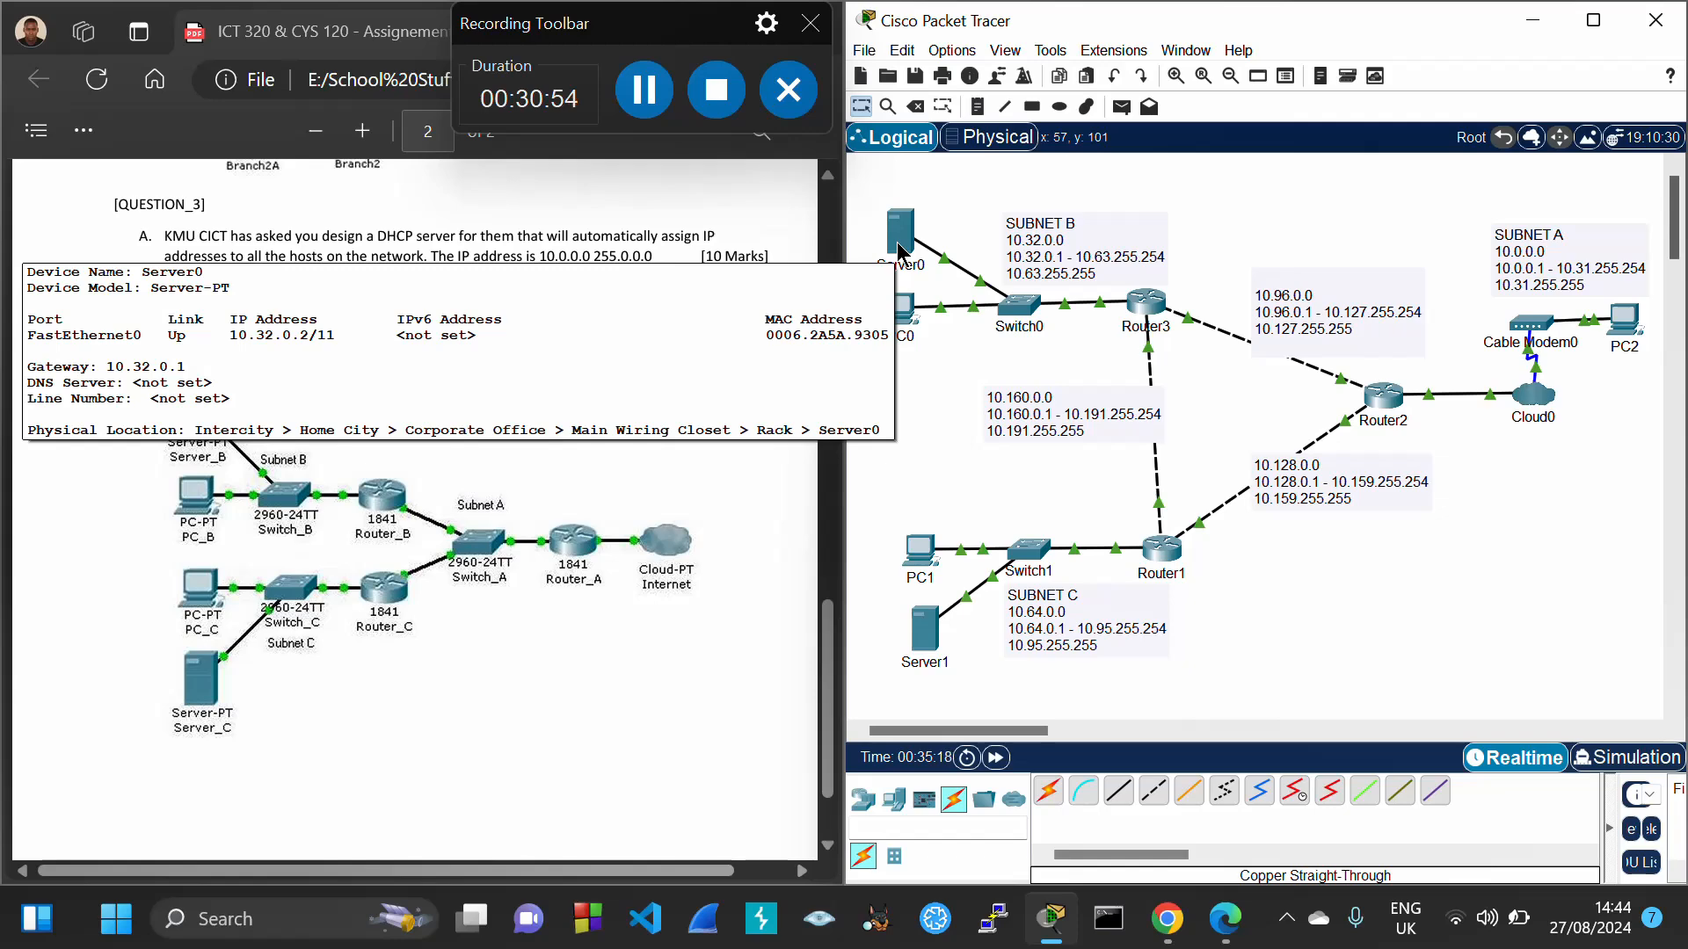
{"action": "left_click", "coordinate": [1628, 330]}
{"action": "left_click", "coordinate": [1233, 153]}
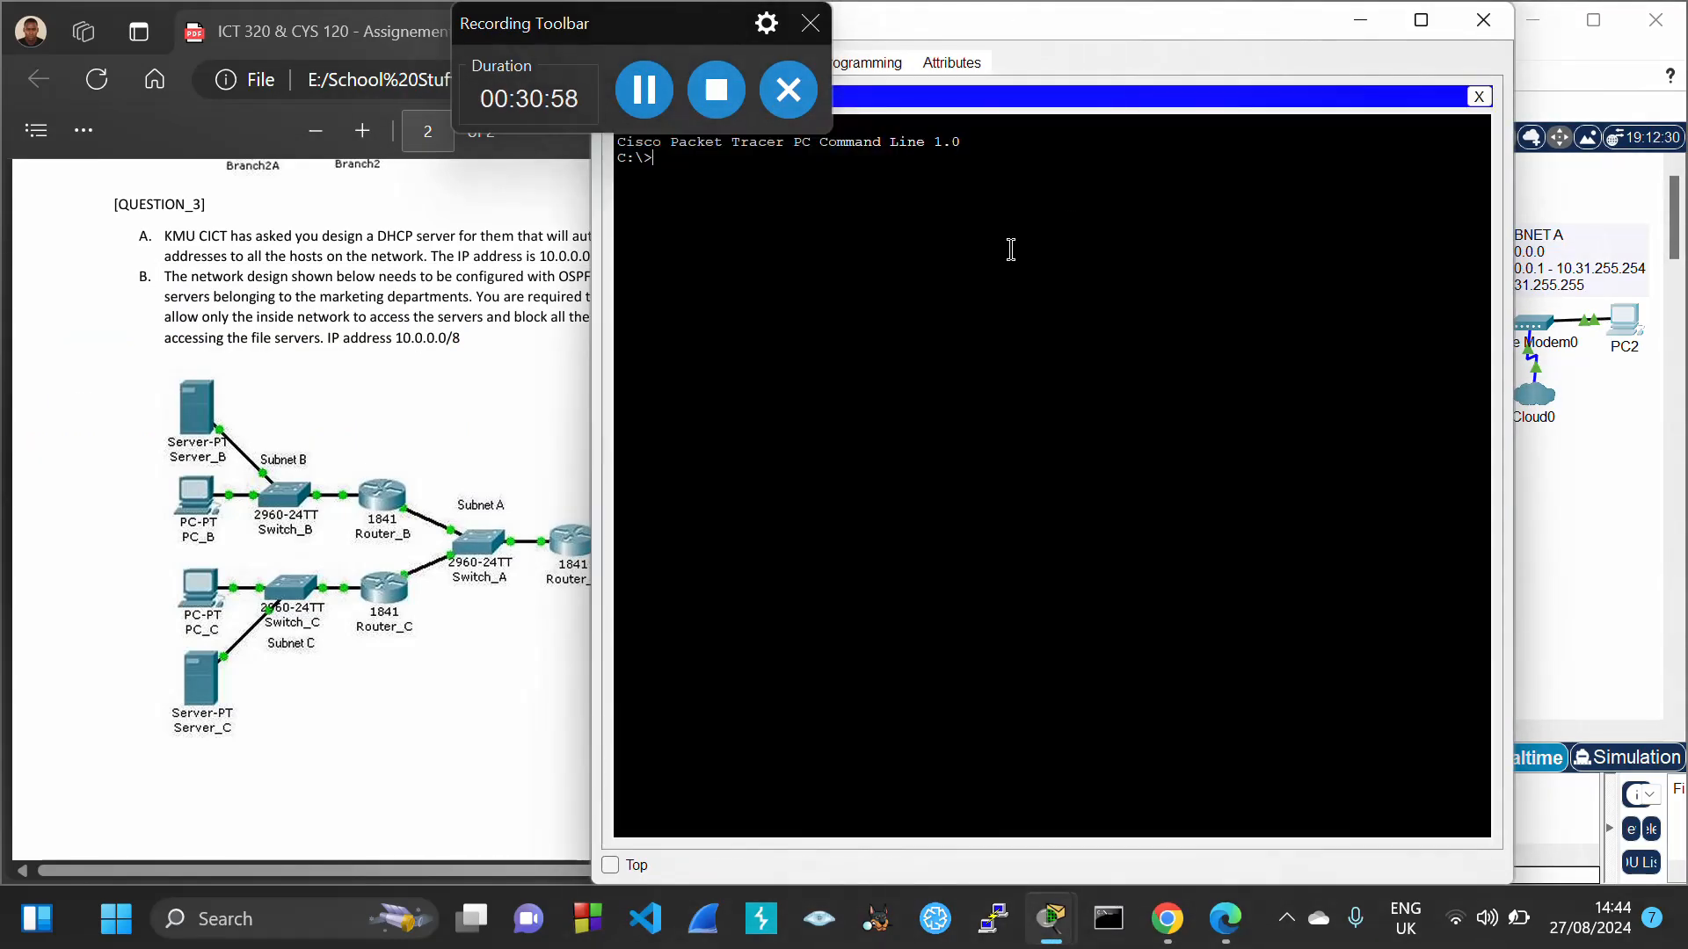
{"action": "type", "text": "ping 10.32.0.2"}
{"action": "key", "text": "Return"}
{"action": "left_click_drag", "start_coordinate": [1096, 23], "coordinate": [1153, 62]}
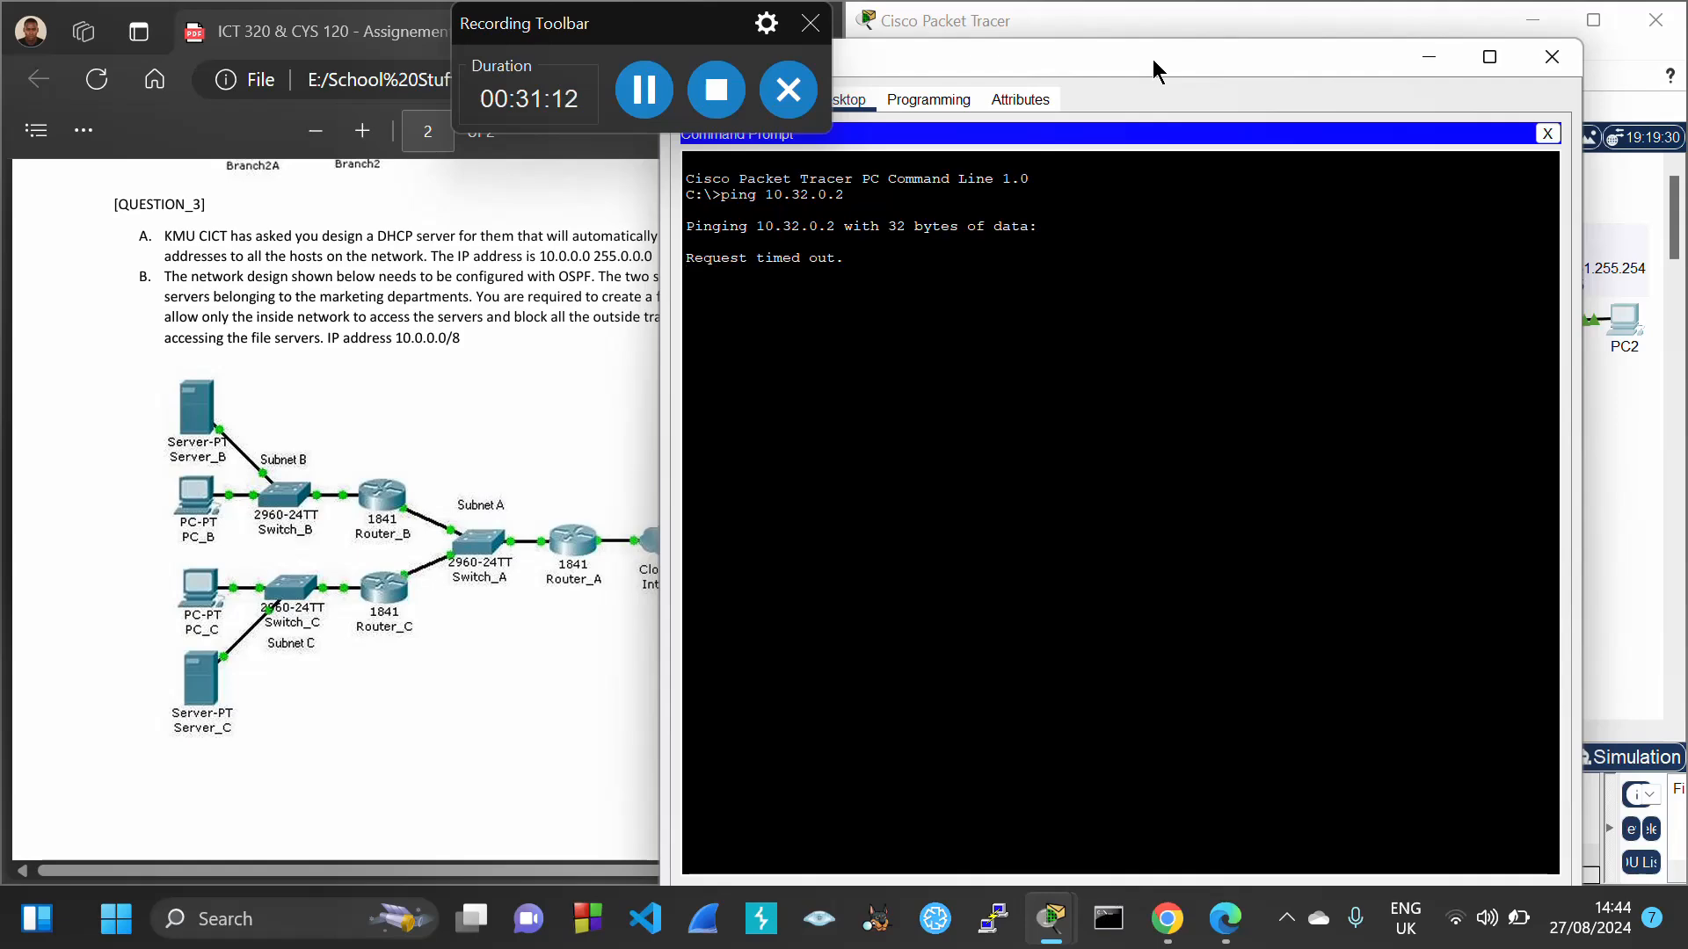
{"action": "left_click_drag", "start_coordinate": [1153, 60], "coordinate": [582, 213]}
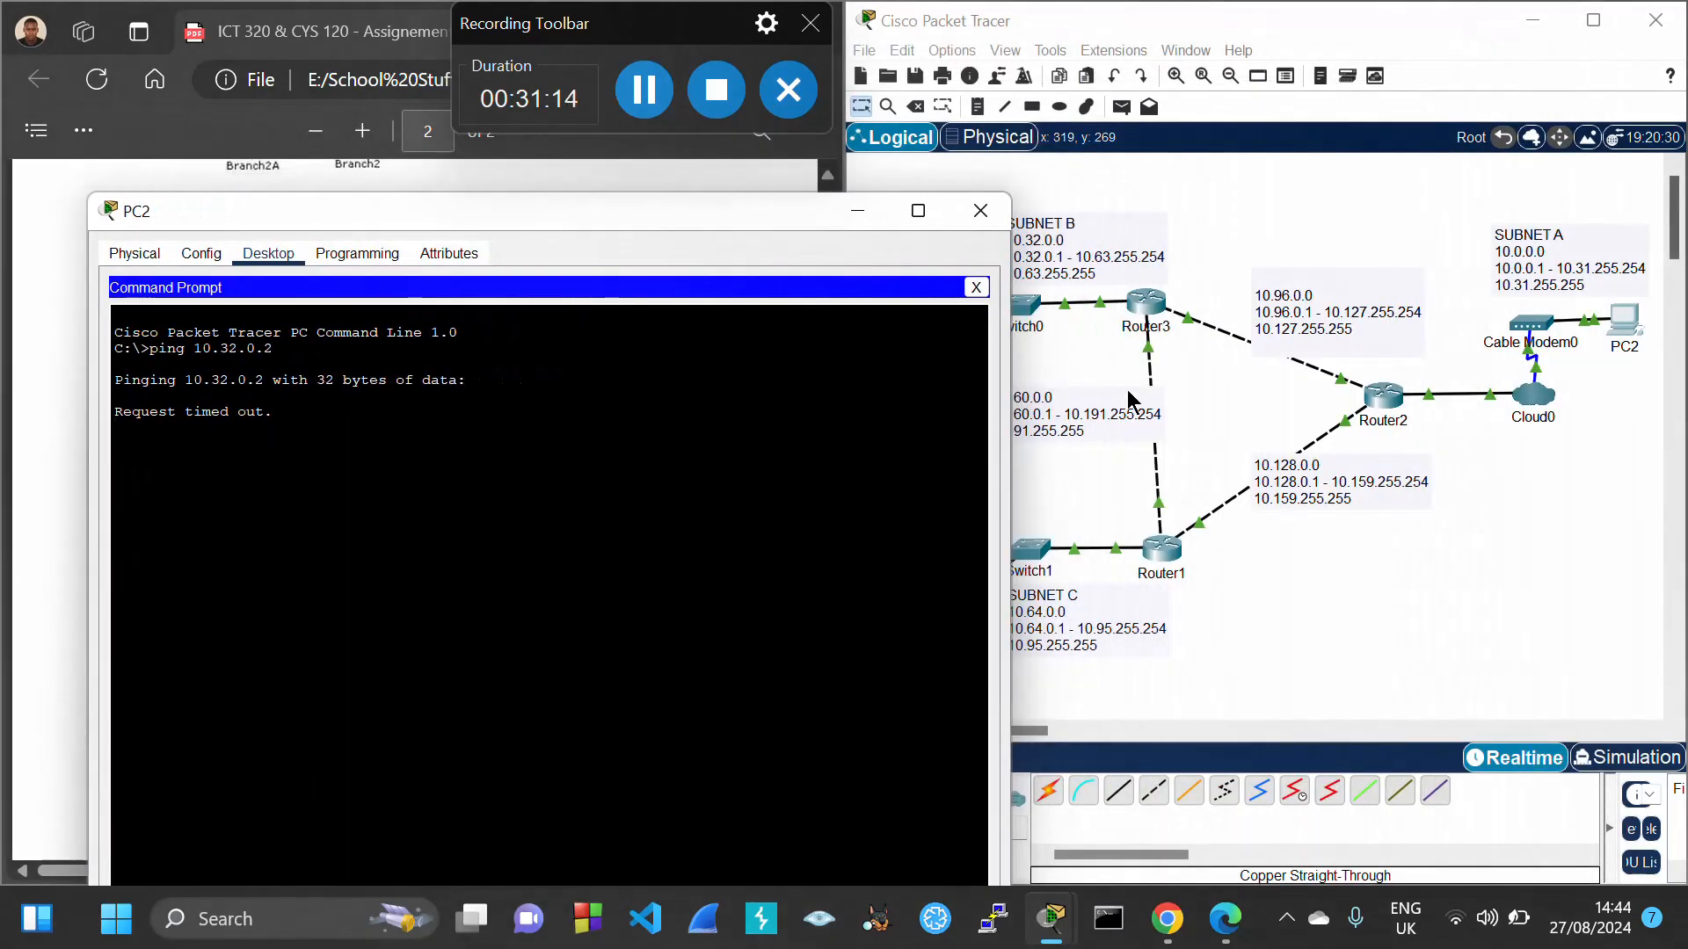
{"action": "left_click", "coordinate": [1091, 306]}
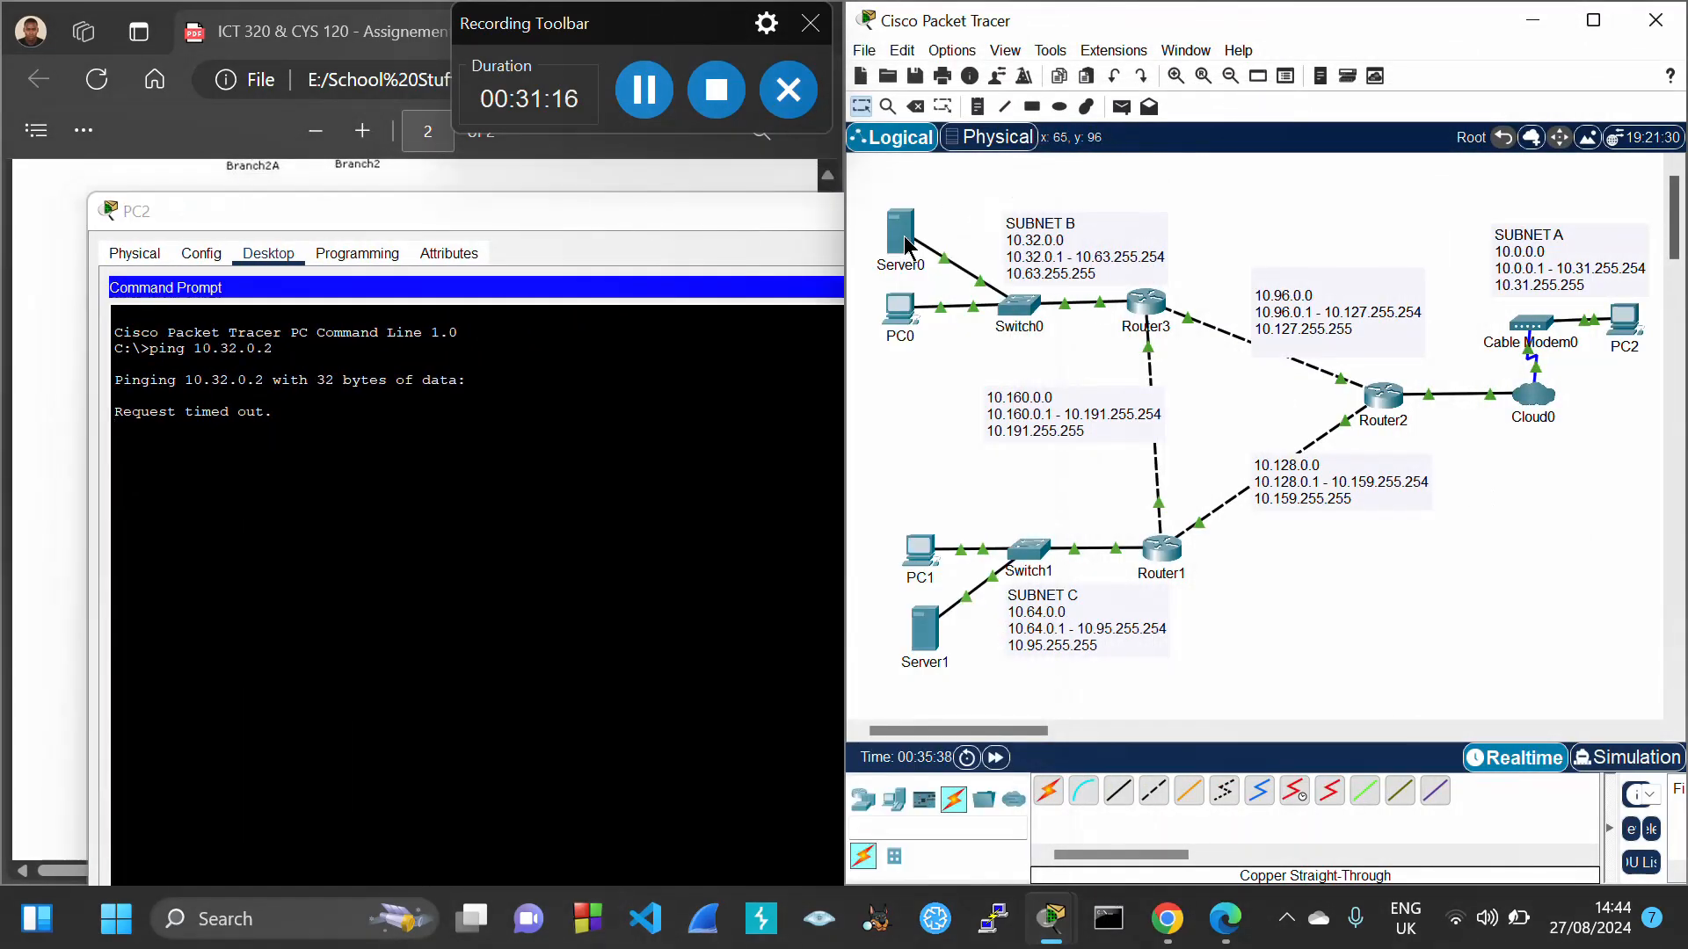
{"action": "mouse_move", "coordinate": [904, 235]}
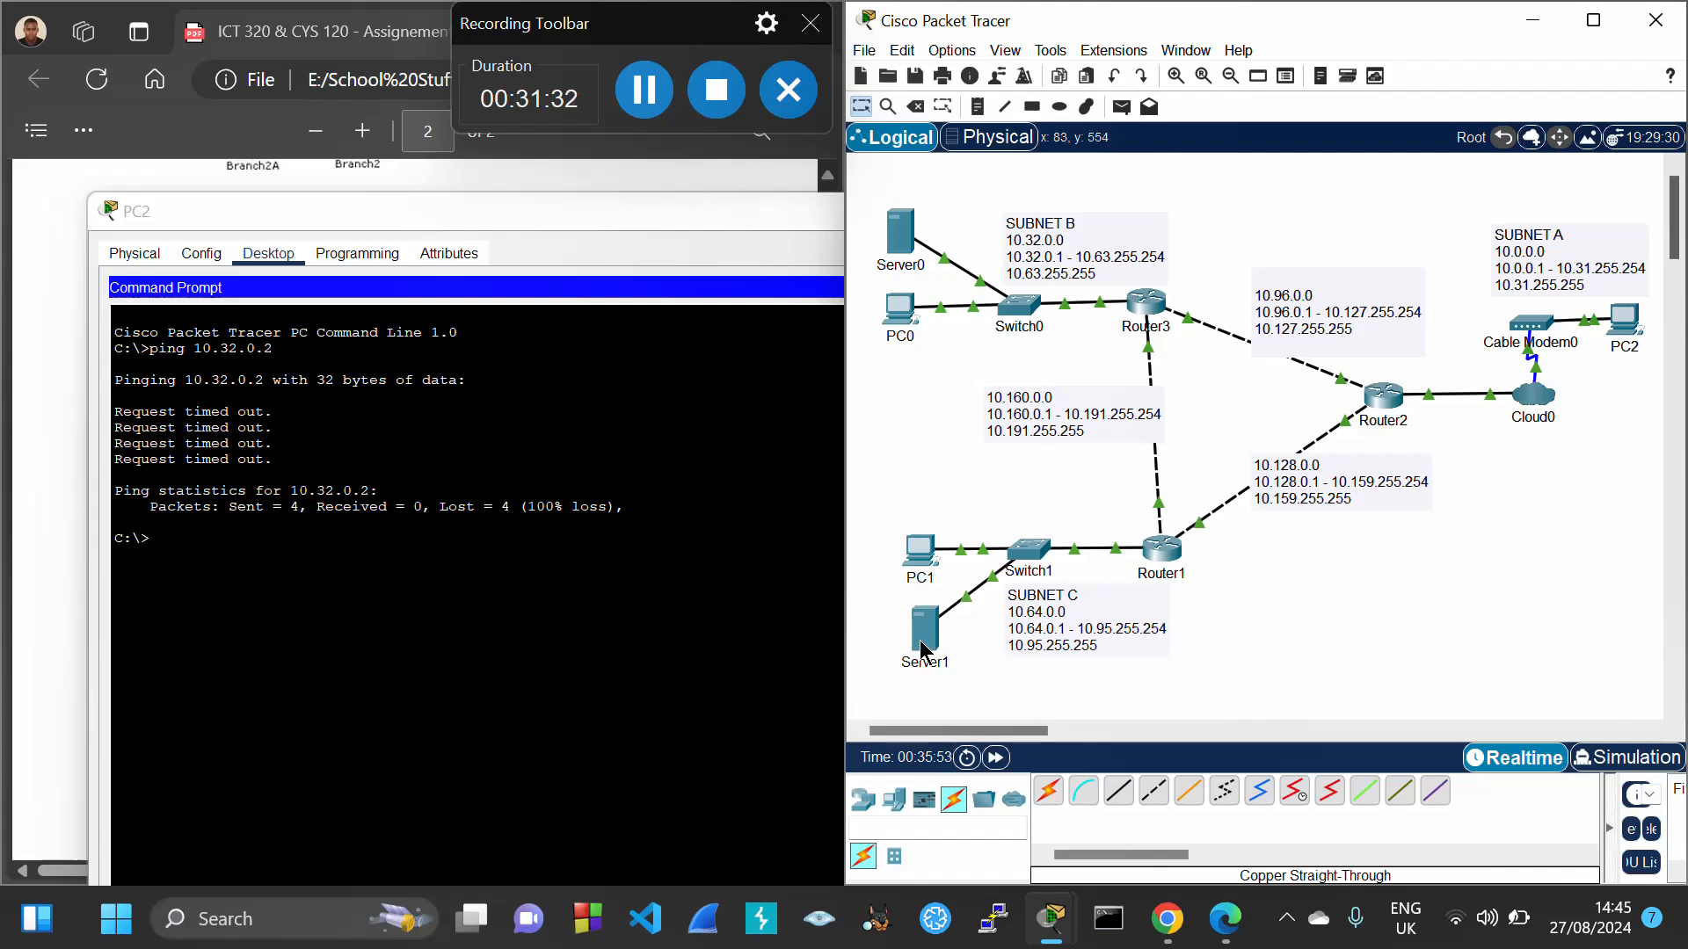
{"action": "mouse_move", "coordinate": [920, 645]}
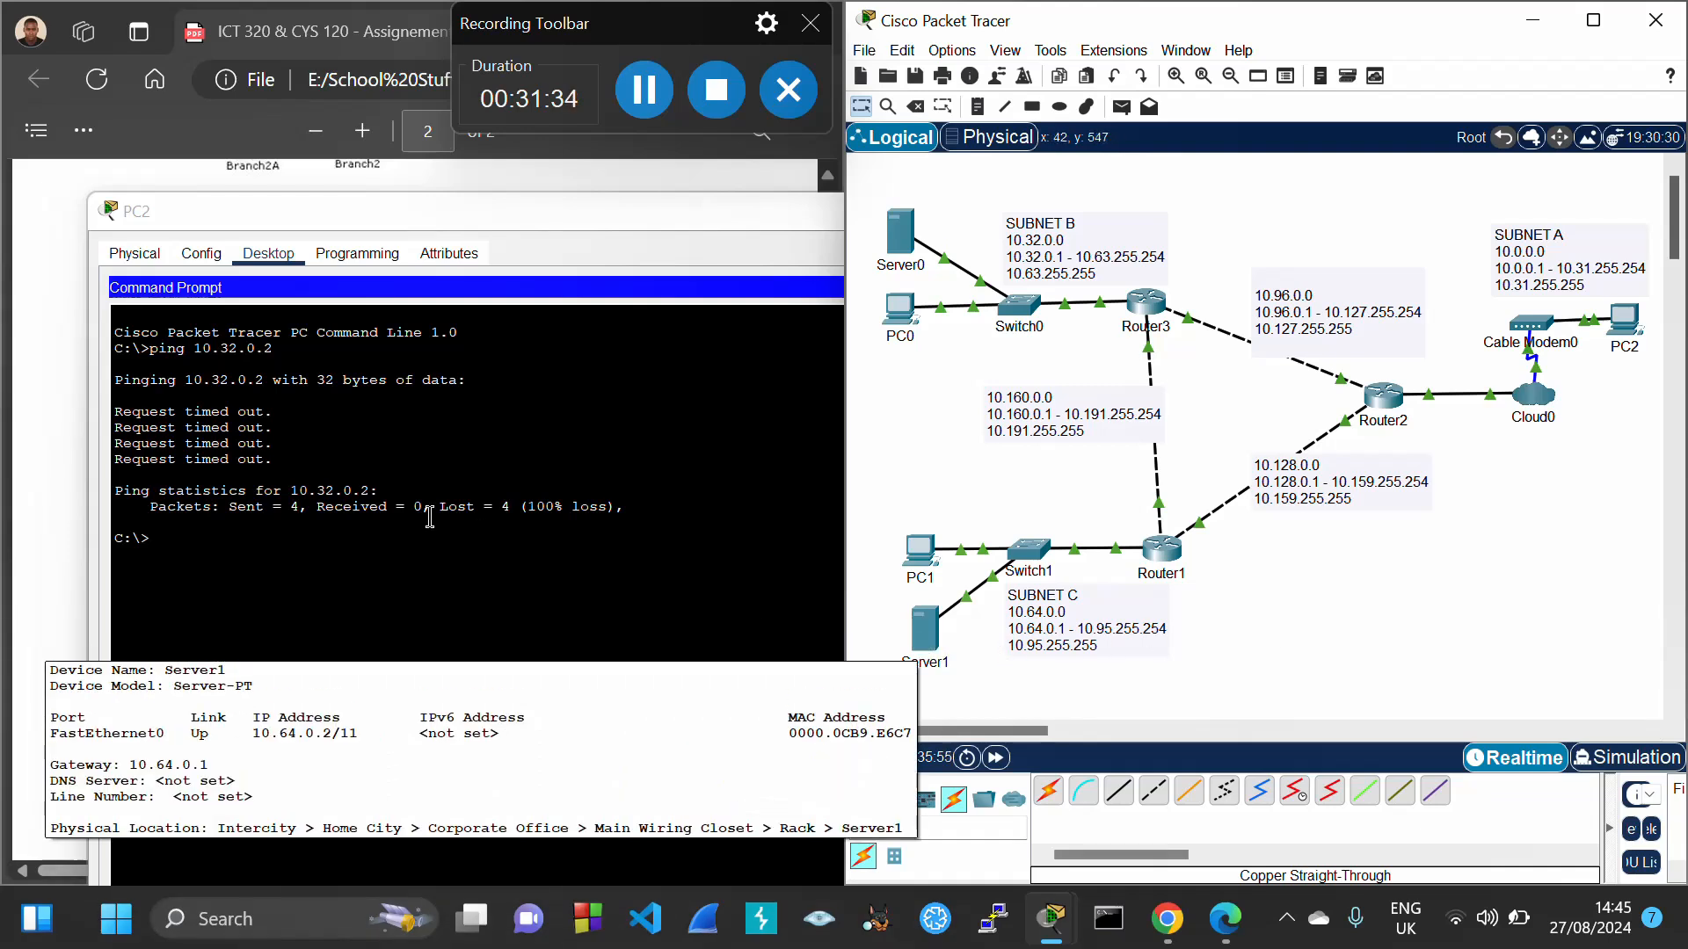
Edit the recalled command to ping 10.64.0.2, run it, and close PC2's window
{"action": "left_click", "coordinate": [258, 531]}
{"action": "key", "text": "Up"}
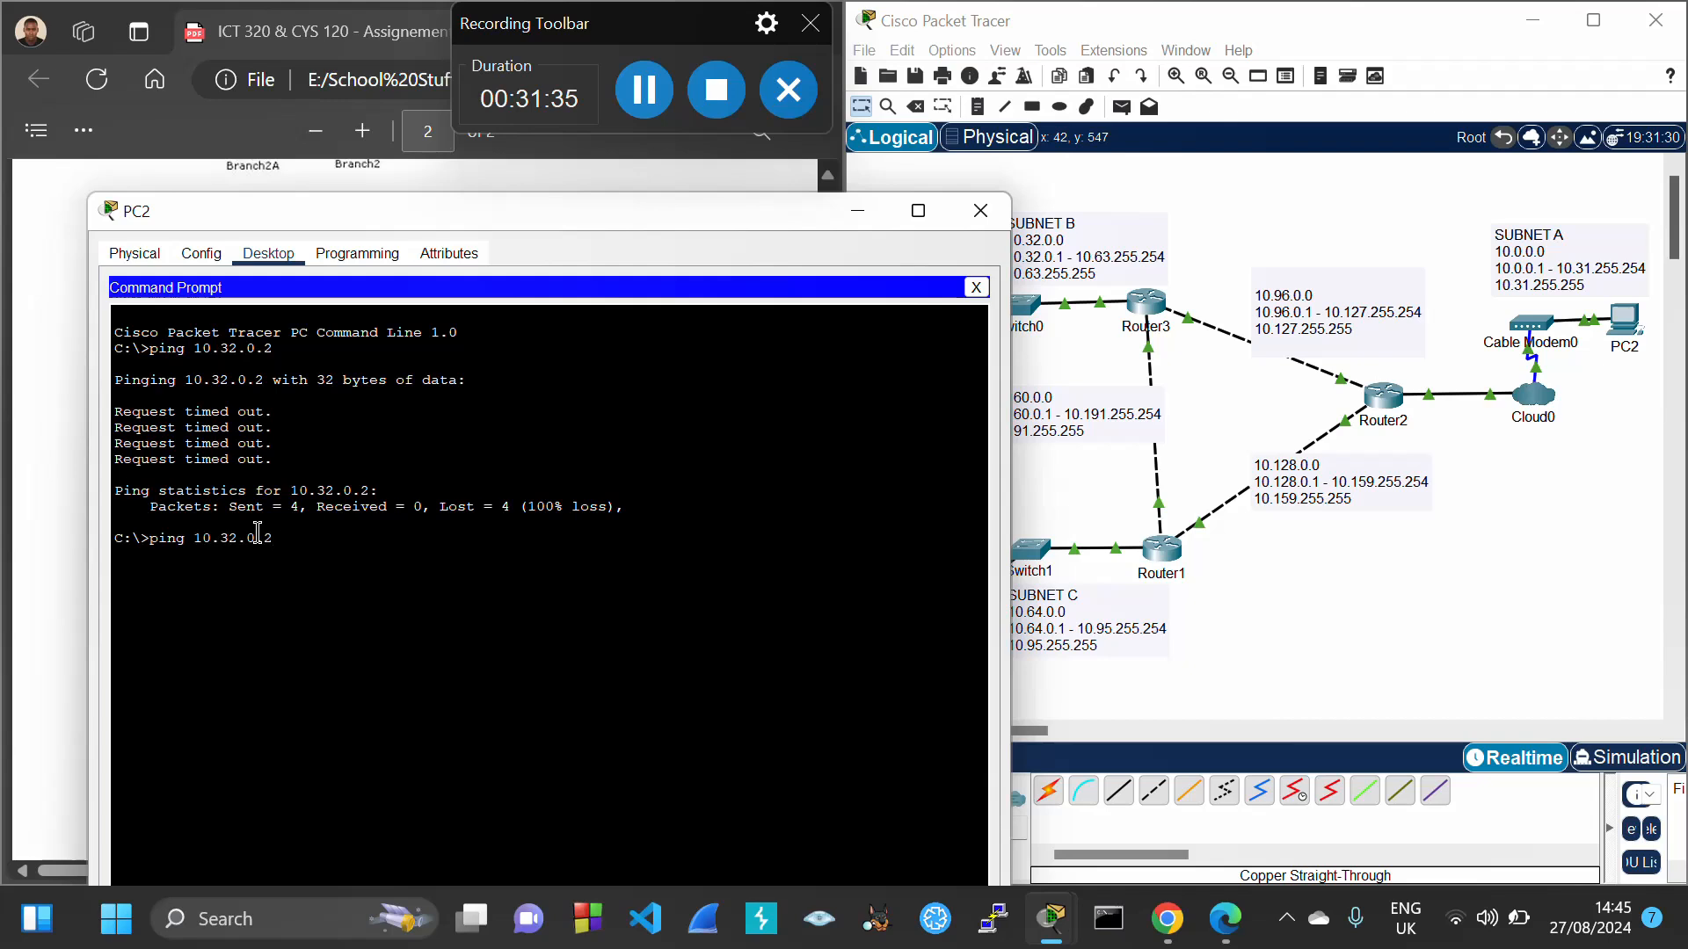
{"action": "key", "text": "Left"}
{"action": "key", "text": "Left"}
{"action": "key", "text": "Left"}
{"action": "key", "text": "Left"}
{"action": "key", "text": "BackSpace"}
{"action": "key", "text": "BackSpace"}
{"action": "type", "text": "64"}
{"action": "key", "text": "Return"}
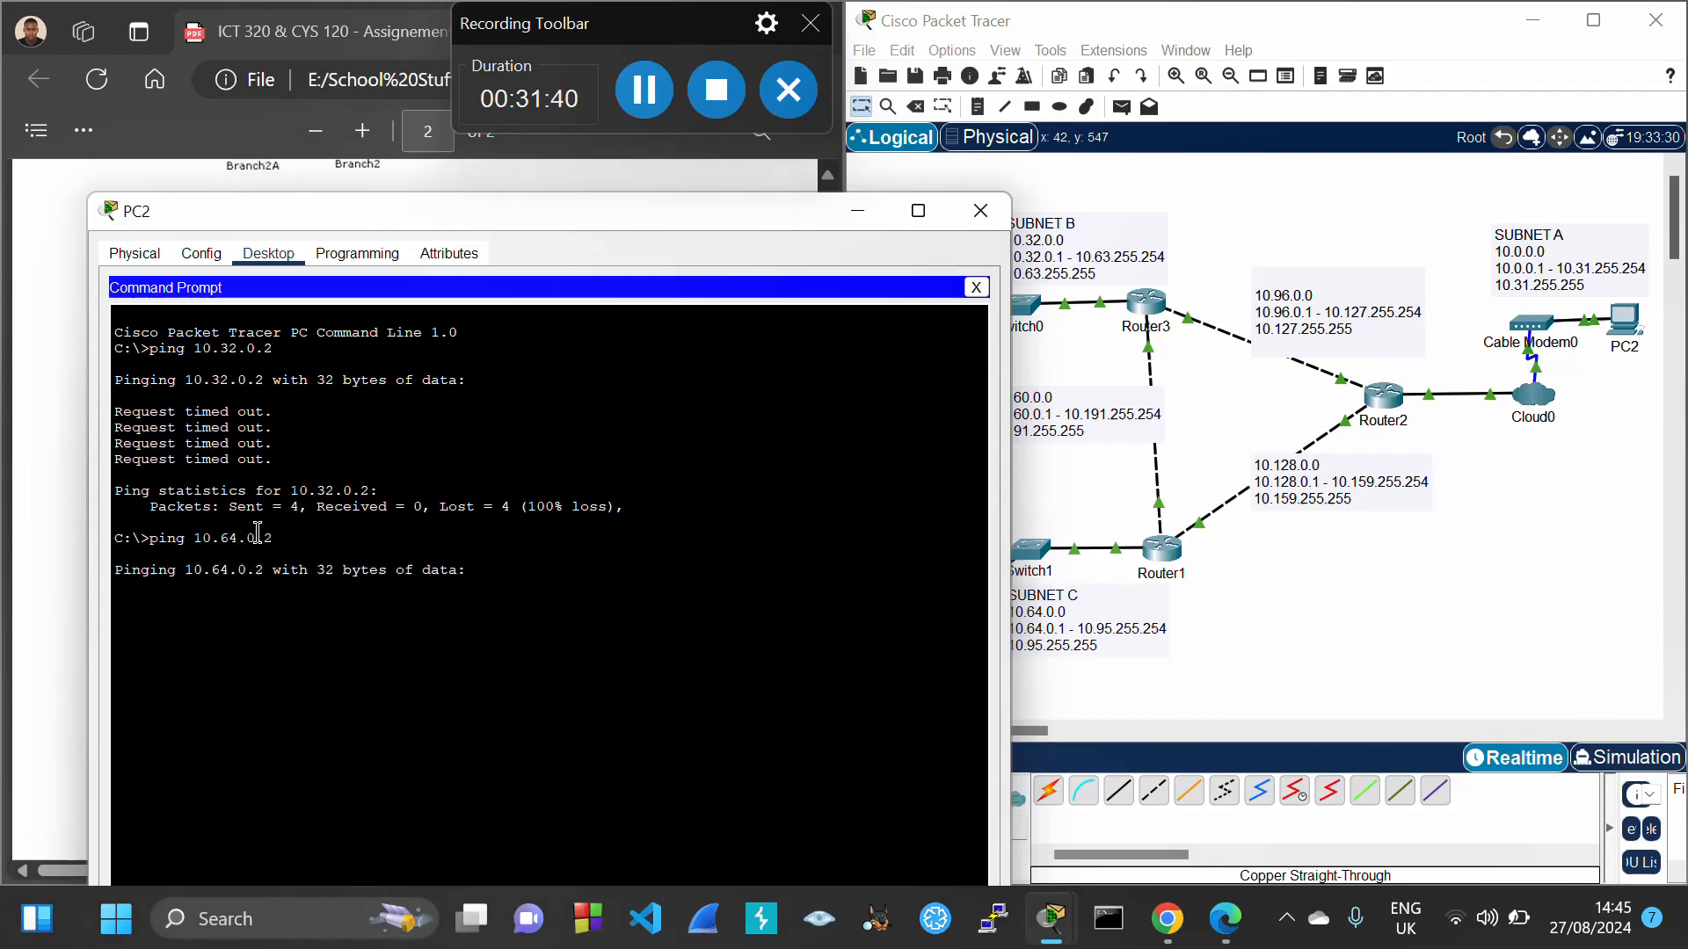
{"action": "left_click_drag", "start_coordinate": [501, 213], "coordinate": [1095, 113]}
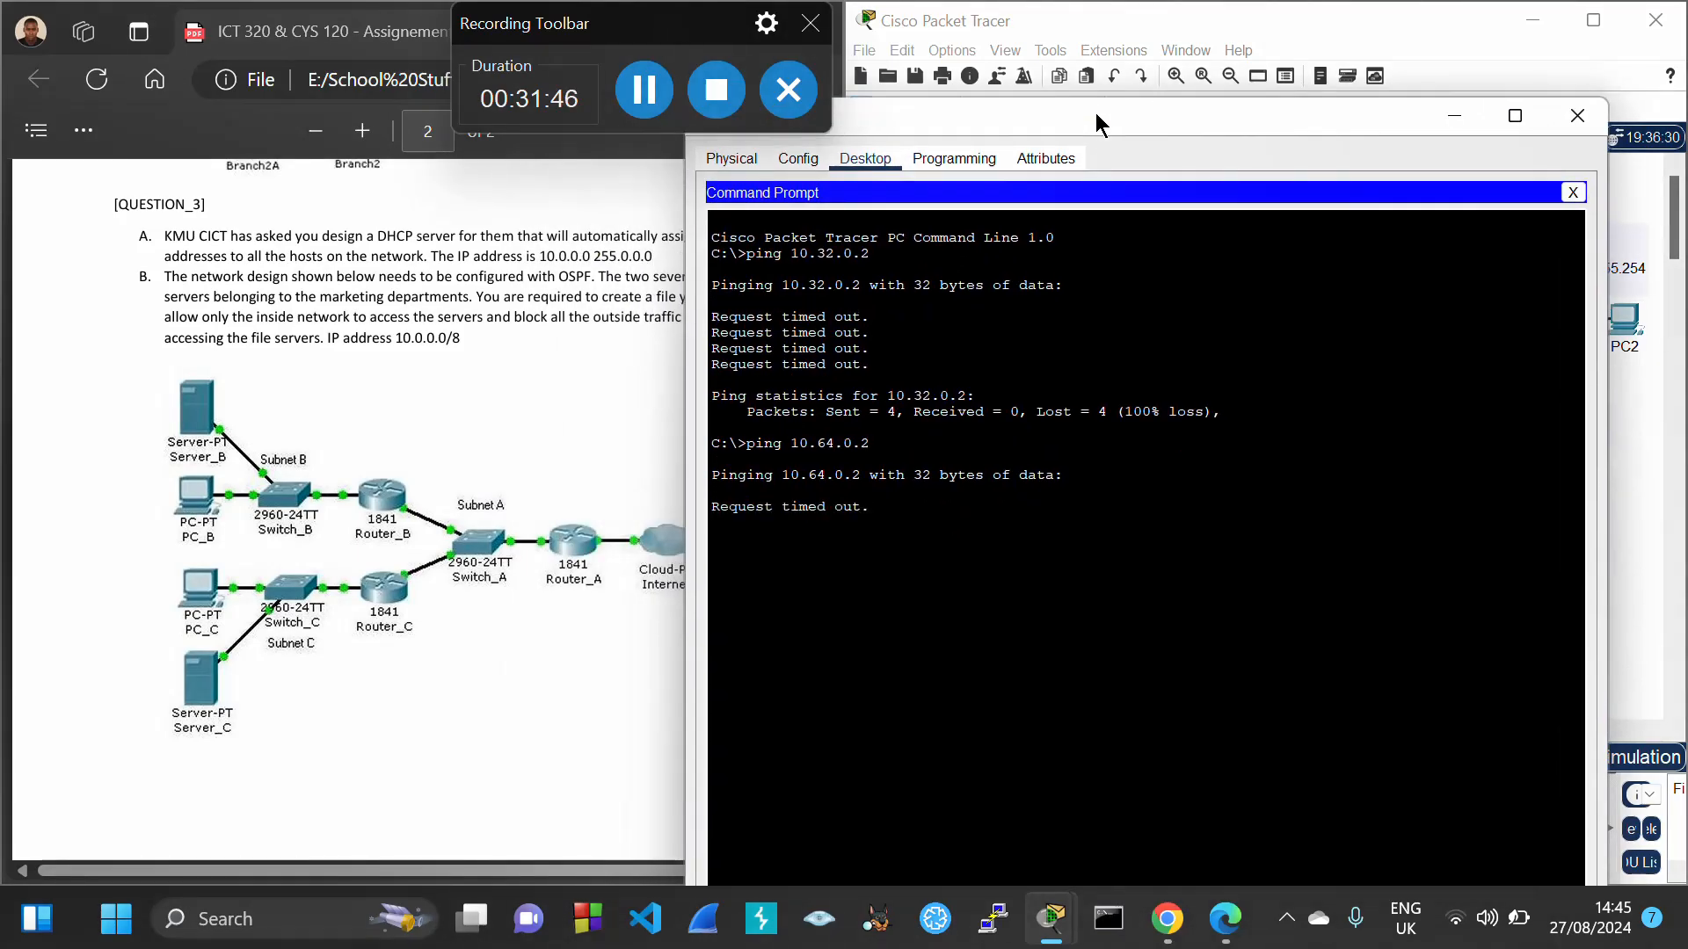
{"action": "left_click_drag", "start_coordinate": [1095, 113], "coordinate": [430, 155]}
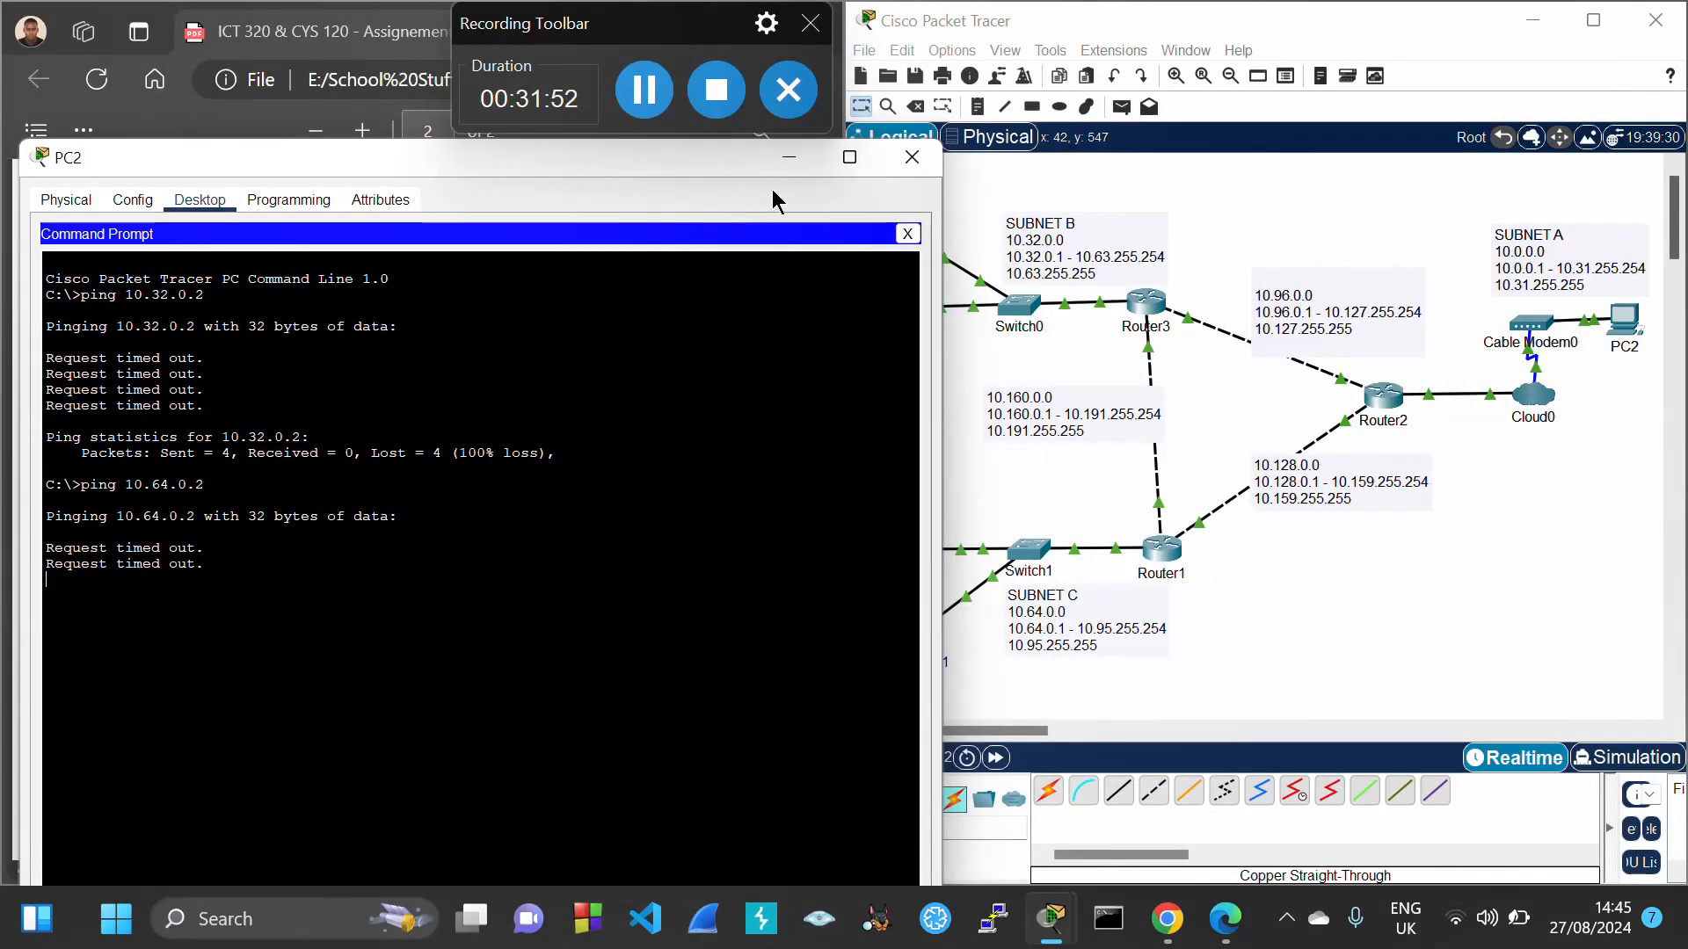
{"action": "left_click", "coordinate": [903, 174]}
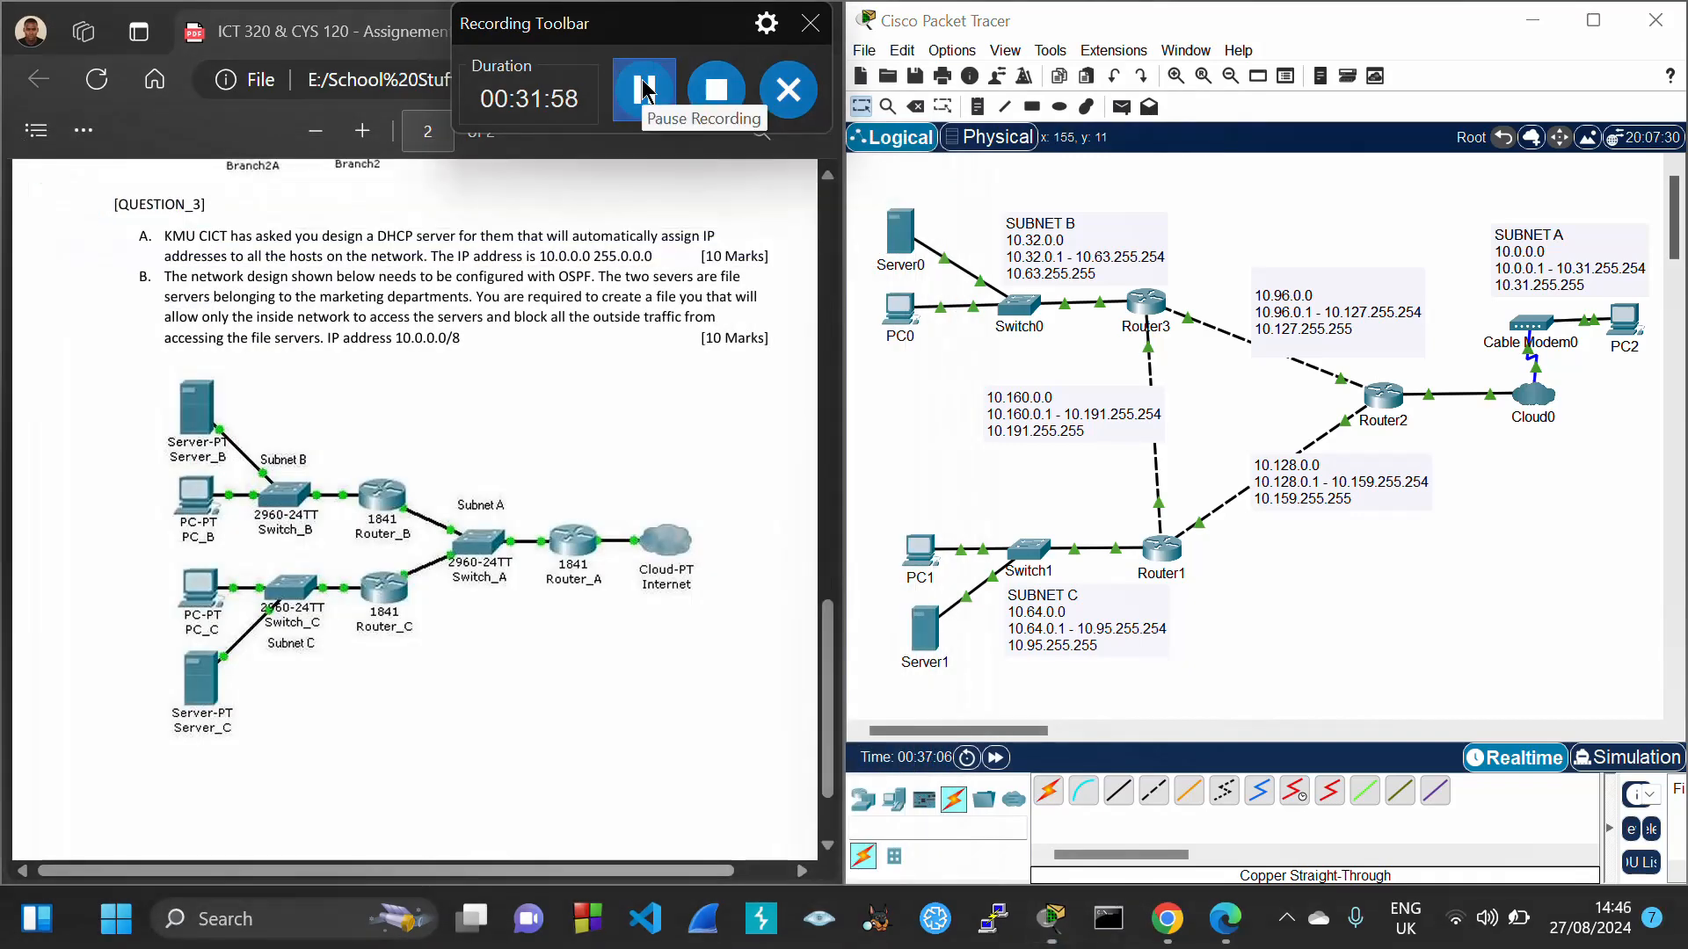
Maximize the window, enter Simulation mode, and play a Simple PDU from Server0 to PC2
{"action": "left_click", "coordinate": [1593, 19]}
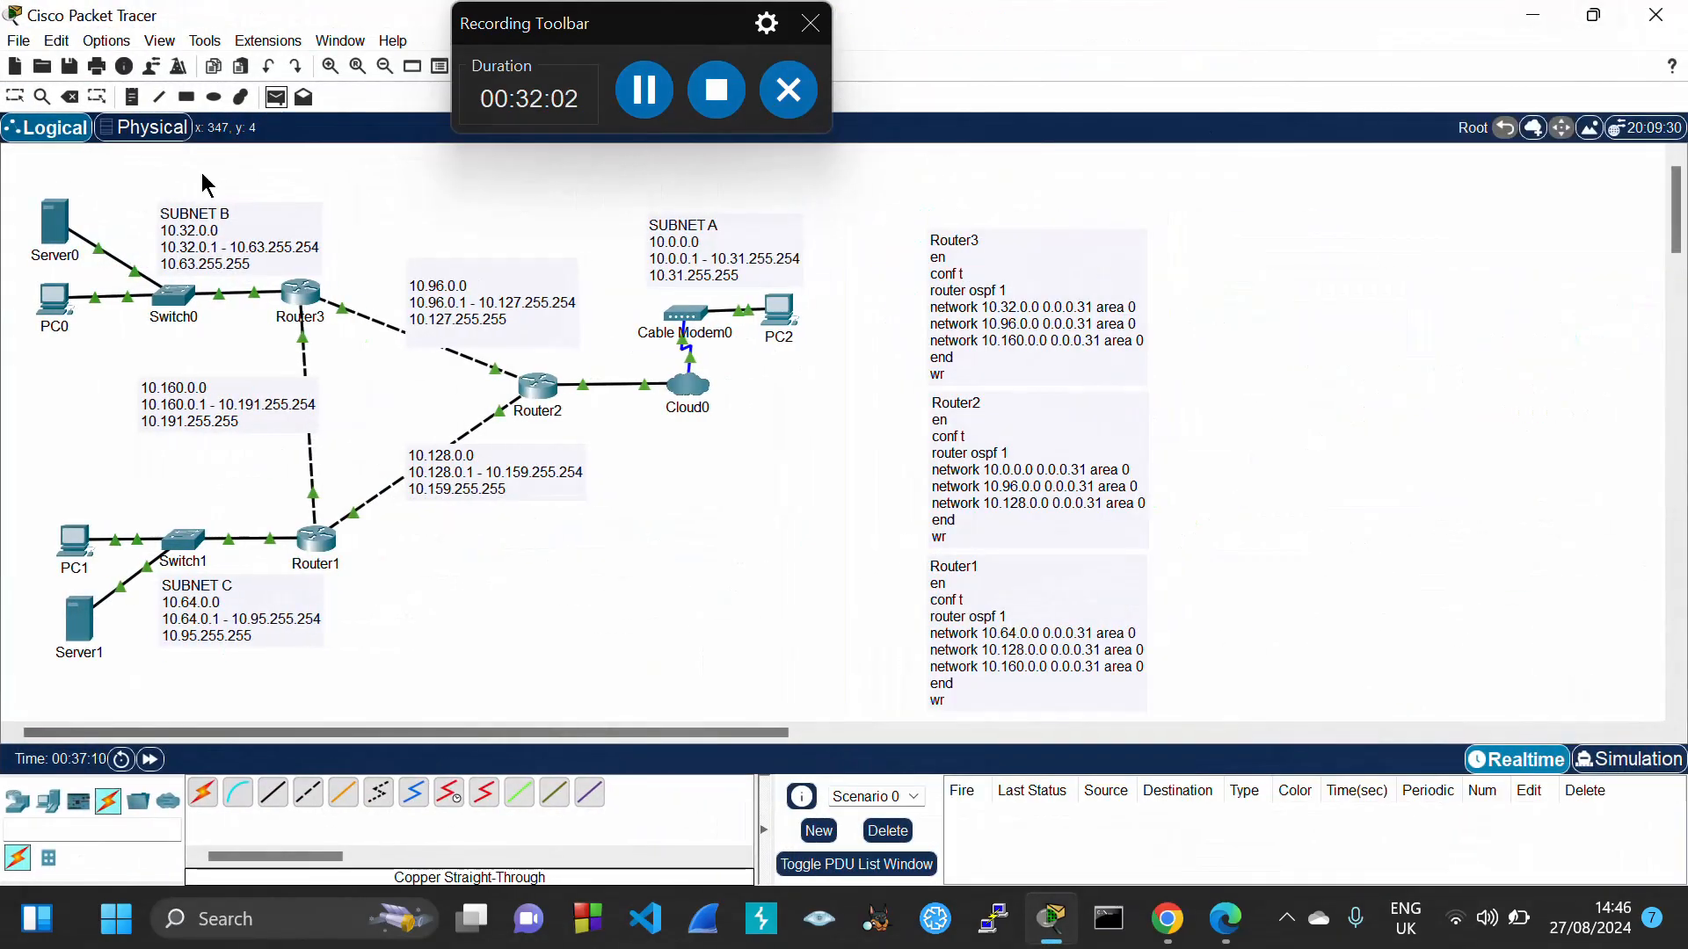
{"action": "left_click", "coordinate": [1630, 760]}
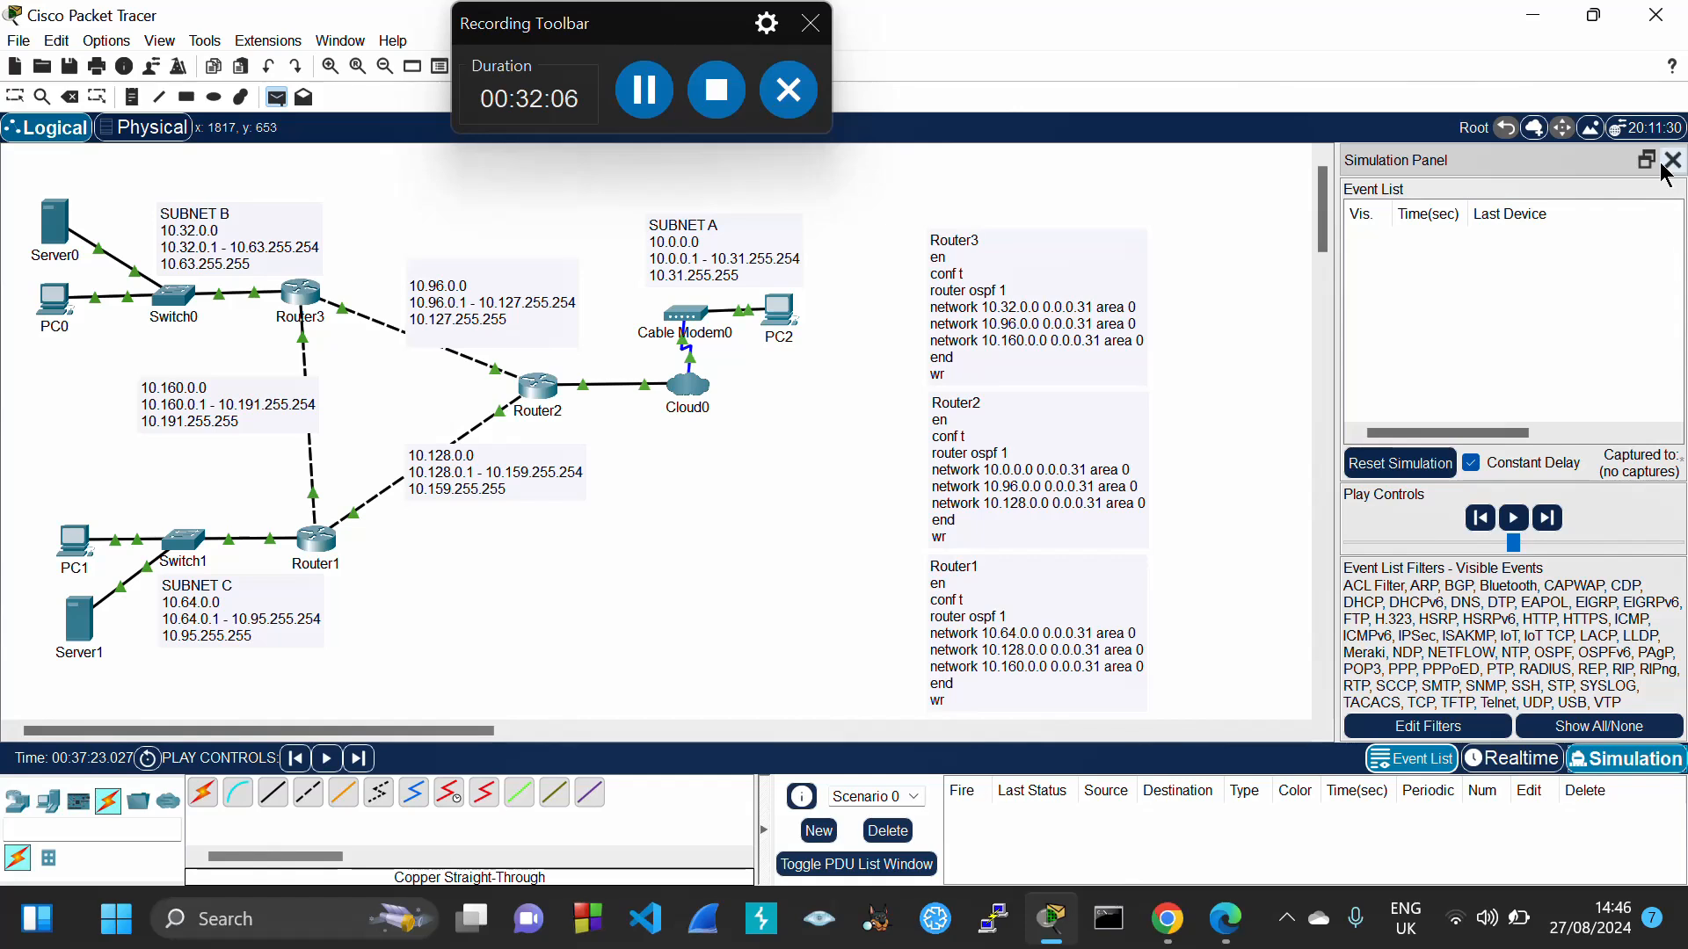
{"action": "left_click", "coordinate": [1664, 167]}
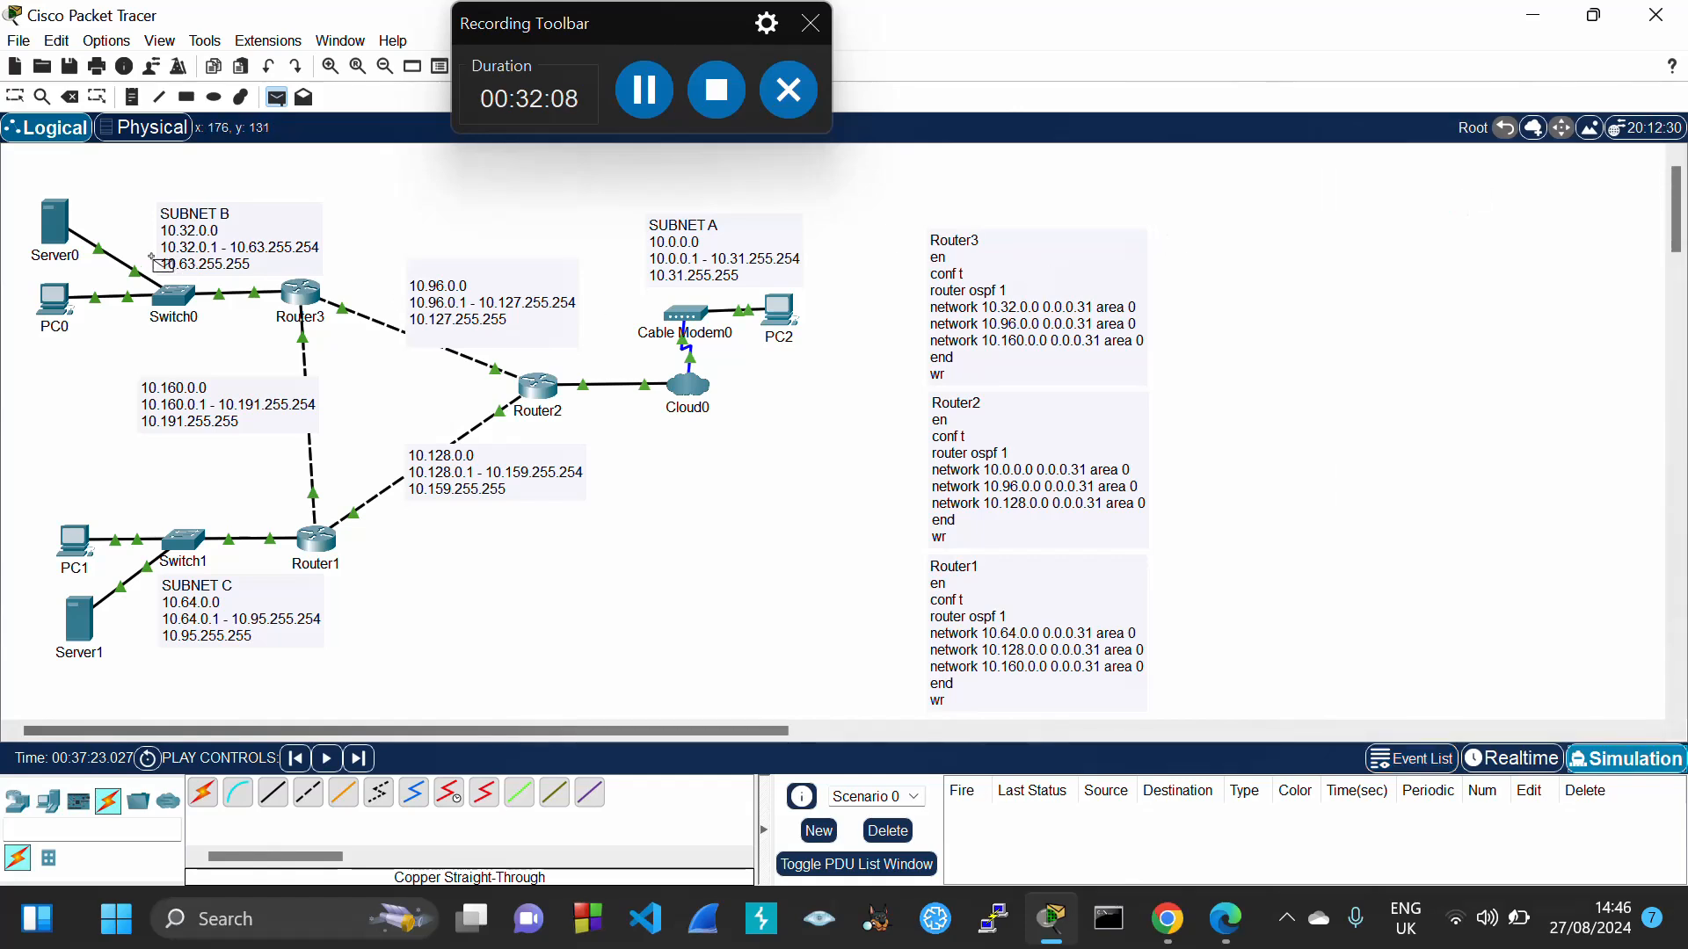
{"action": "left_click", "coordinate": [55, 224]}
{"action": "left_click", "coordinate": [778, 314]}
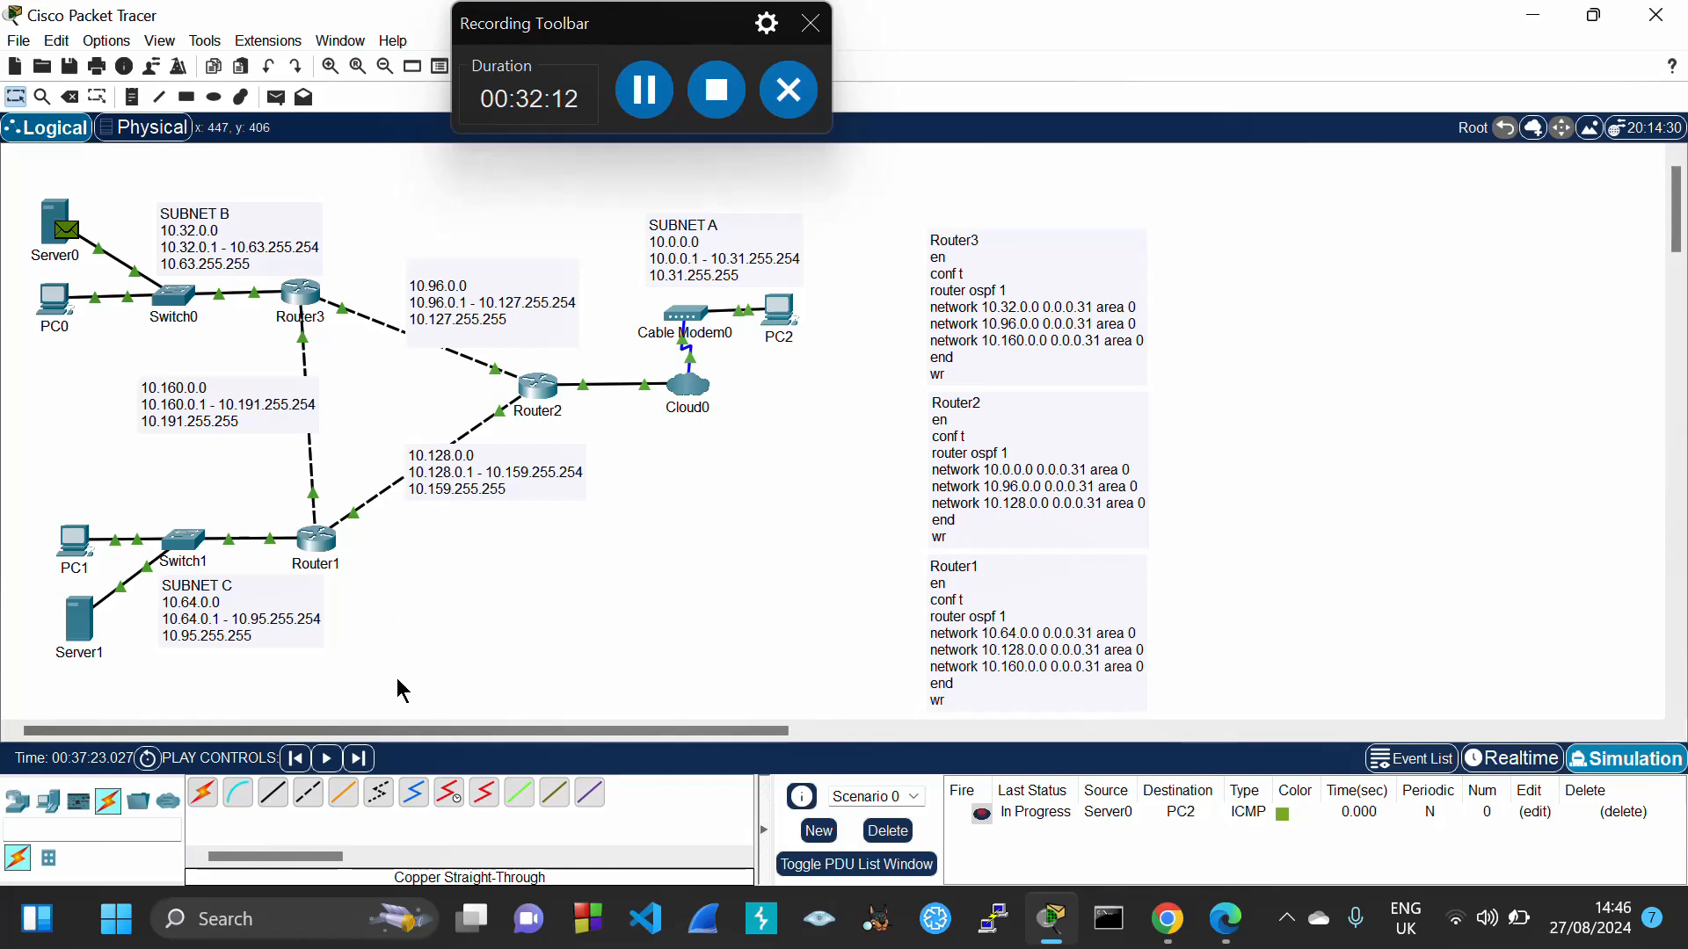
{"action": "left_click", "coordinate": [327, 760]}
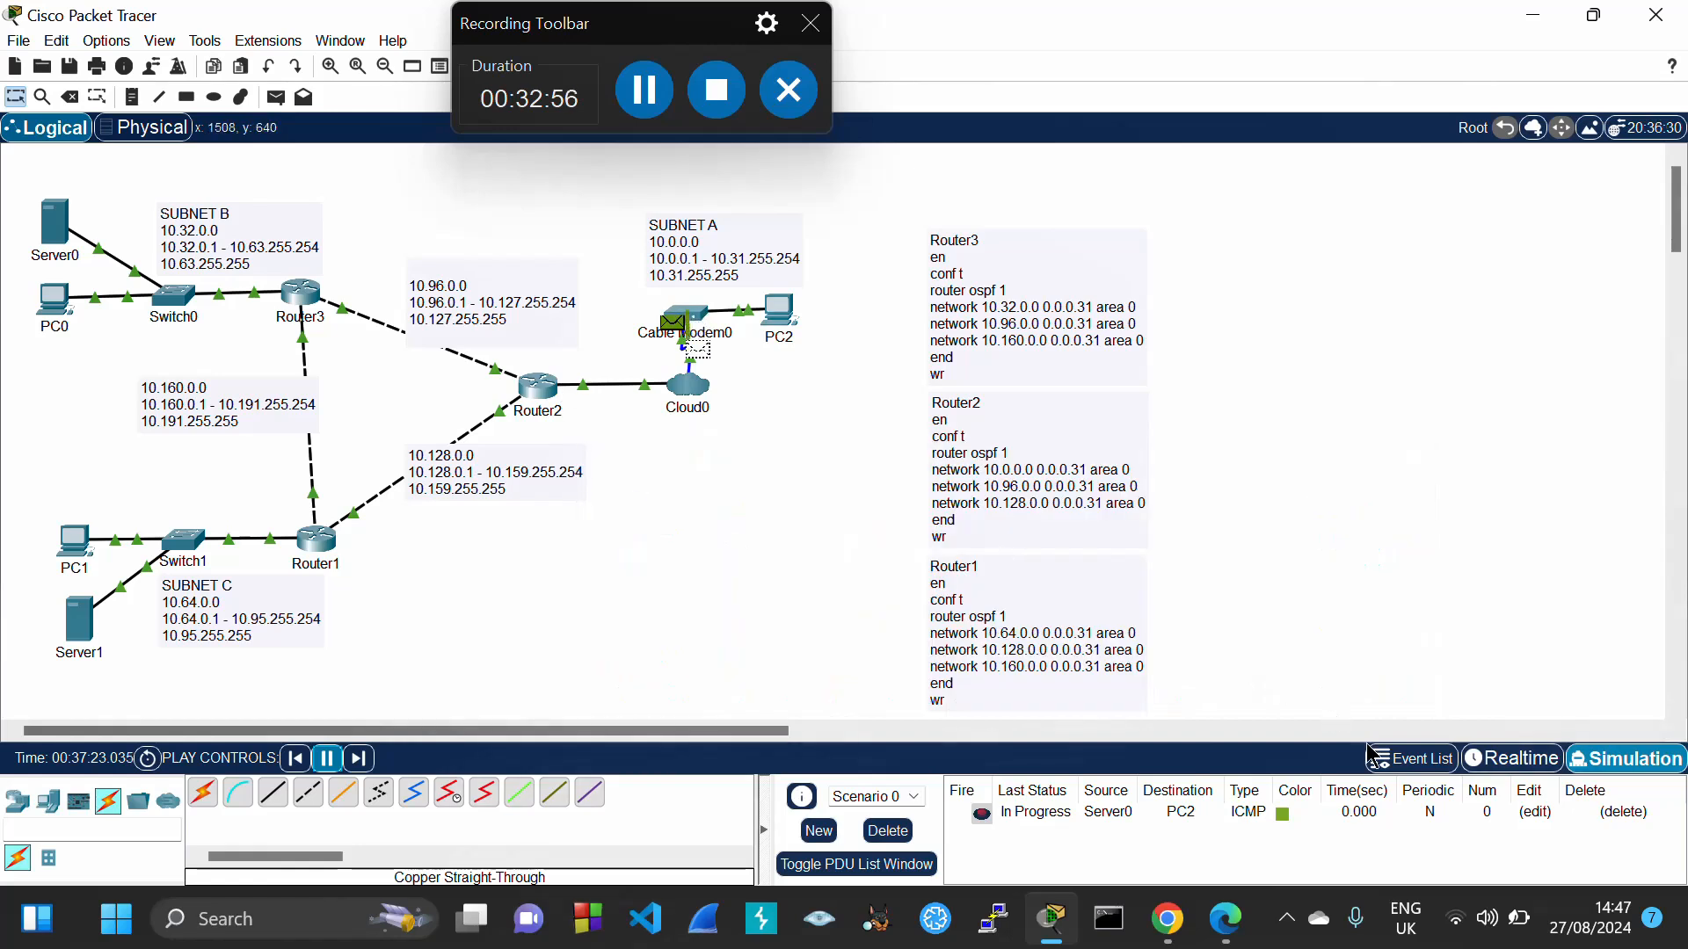
{"action": "mouse_move", "coordinate": [1530, 934]}
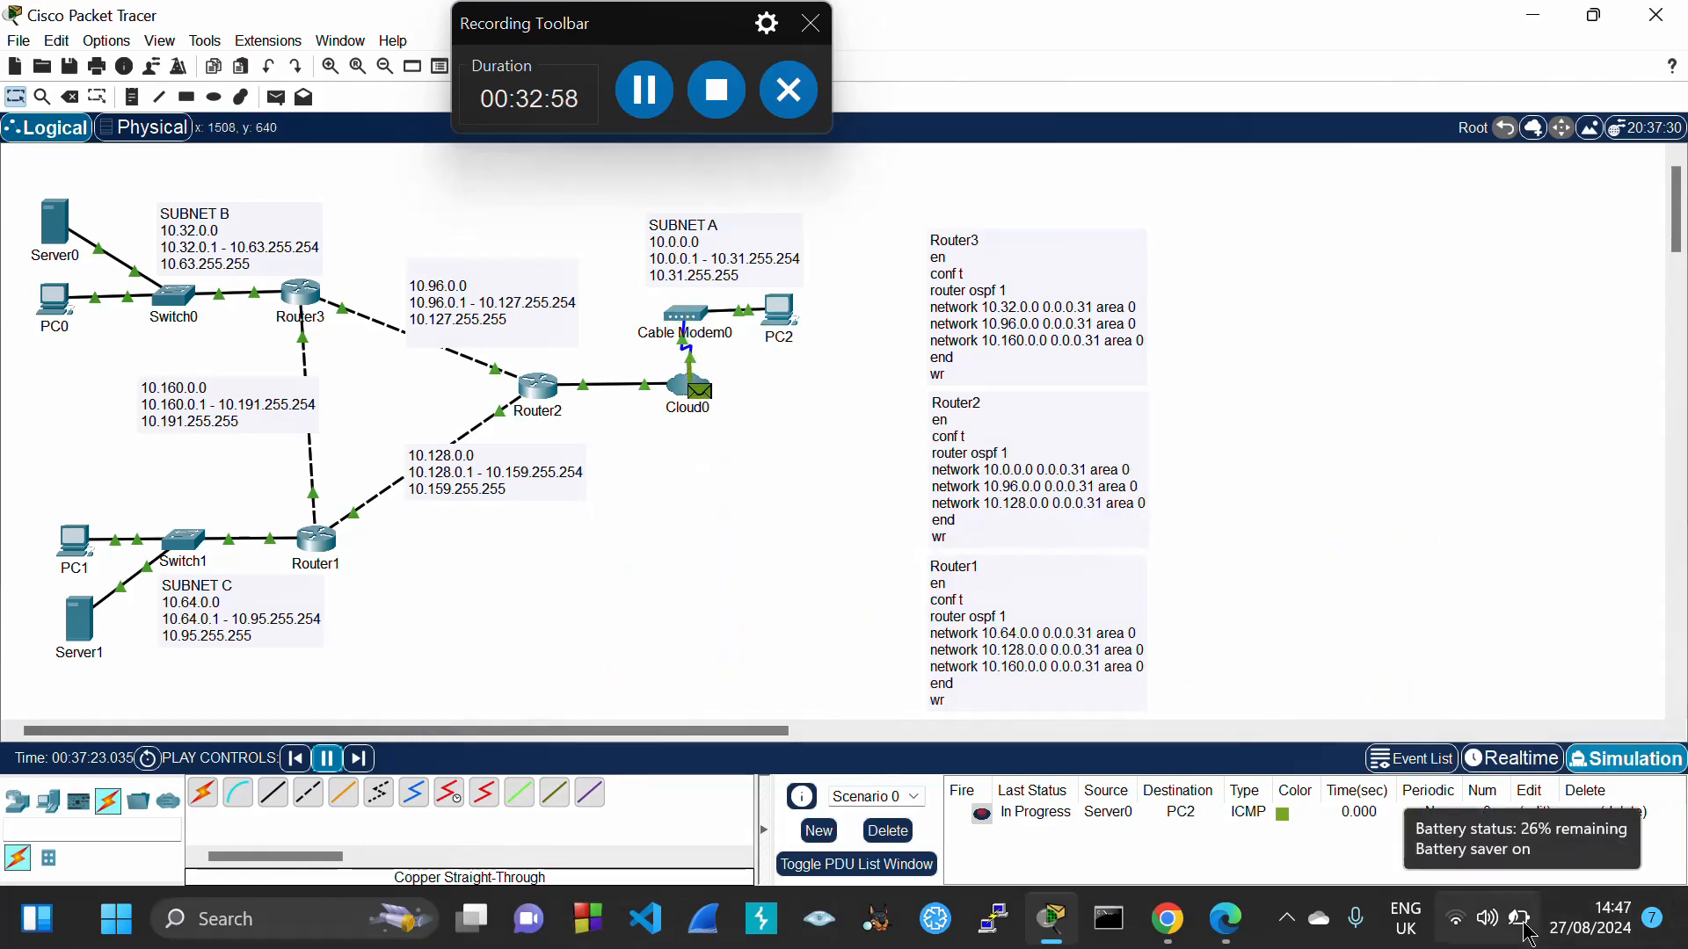